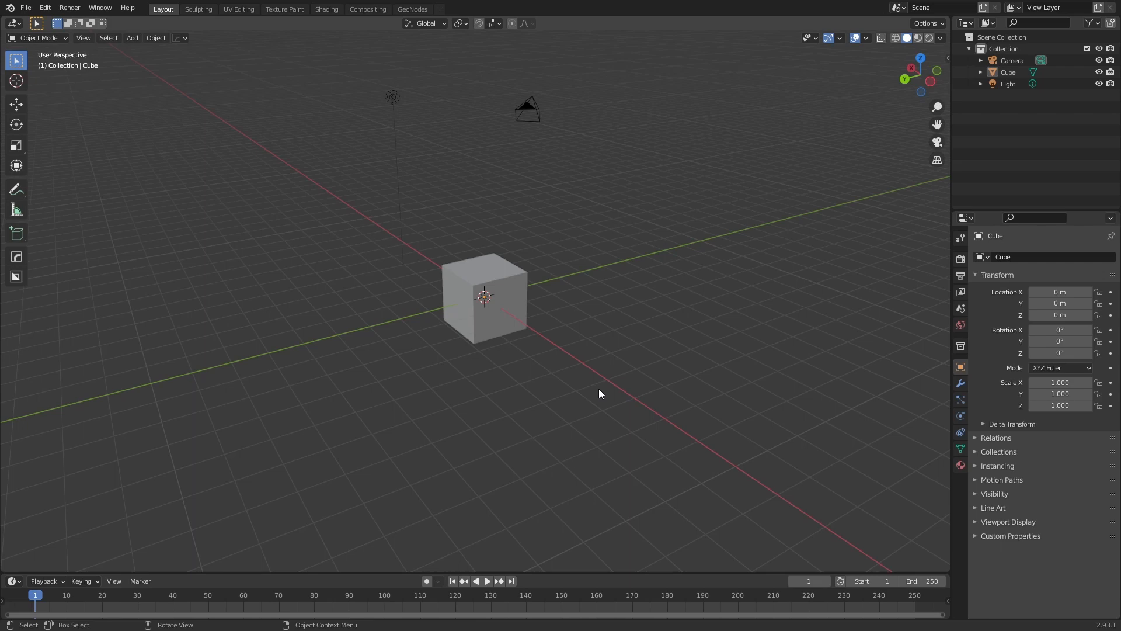
Set the render engine to Cycles with the Experimental feature set and the GPU Compute device
left_click(960, 258)
left_click(1063, 256)
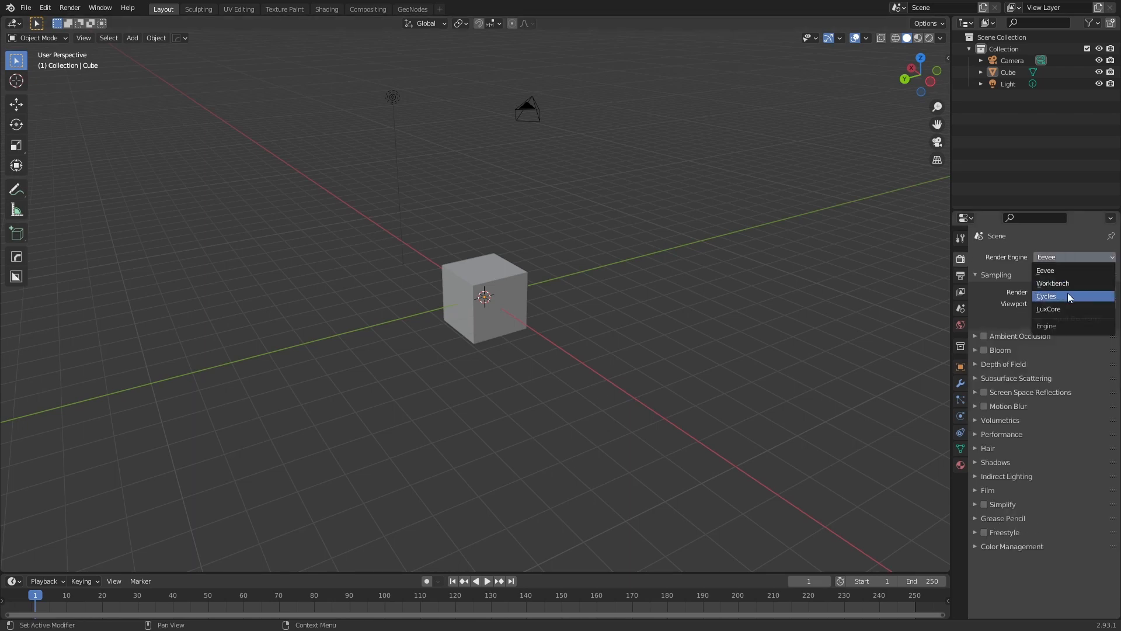
left_click(1068, 292)
left_click(1068, 272)
left_click(1063, 300)
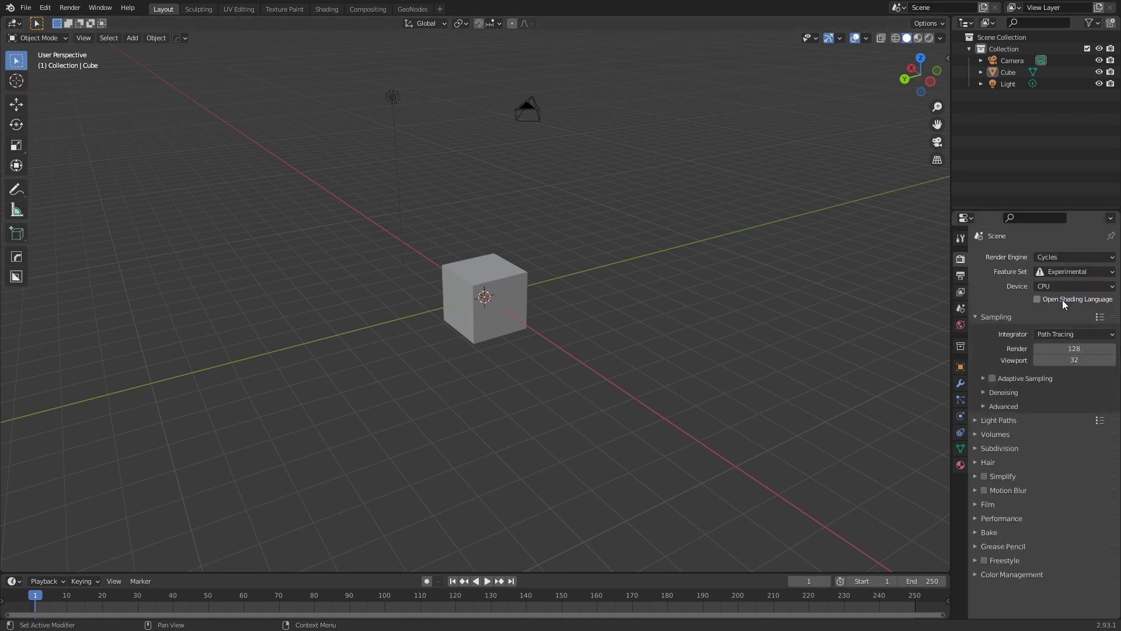
left_click(1059, 285)
left_click(1060, 312)
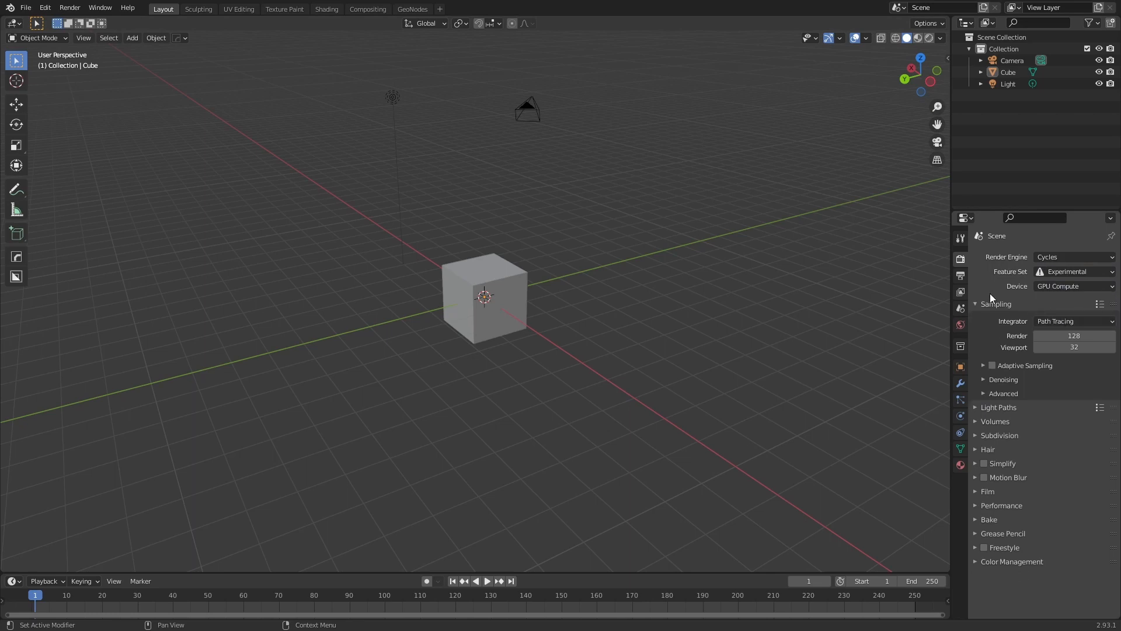
Set the viewport dicing rate in the subdivision render settings to 1 px
left_click(975, 435)
left_click(1057, 463)
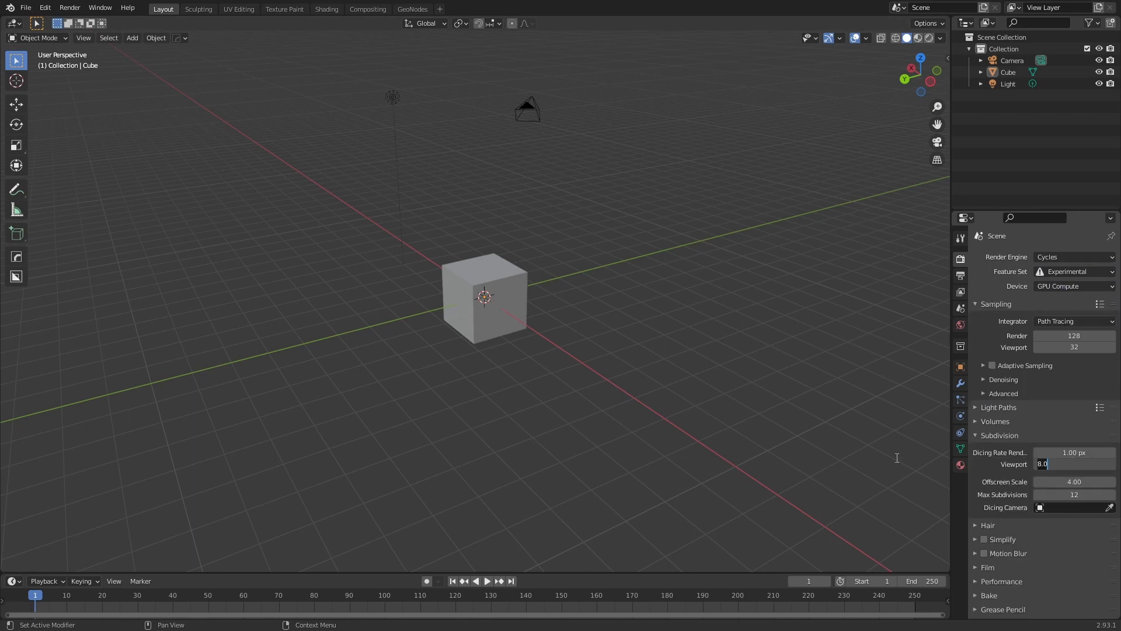
type("1")
key("Return")
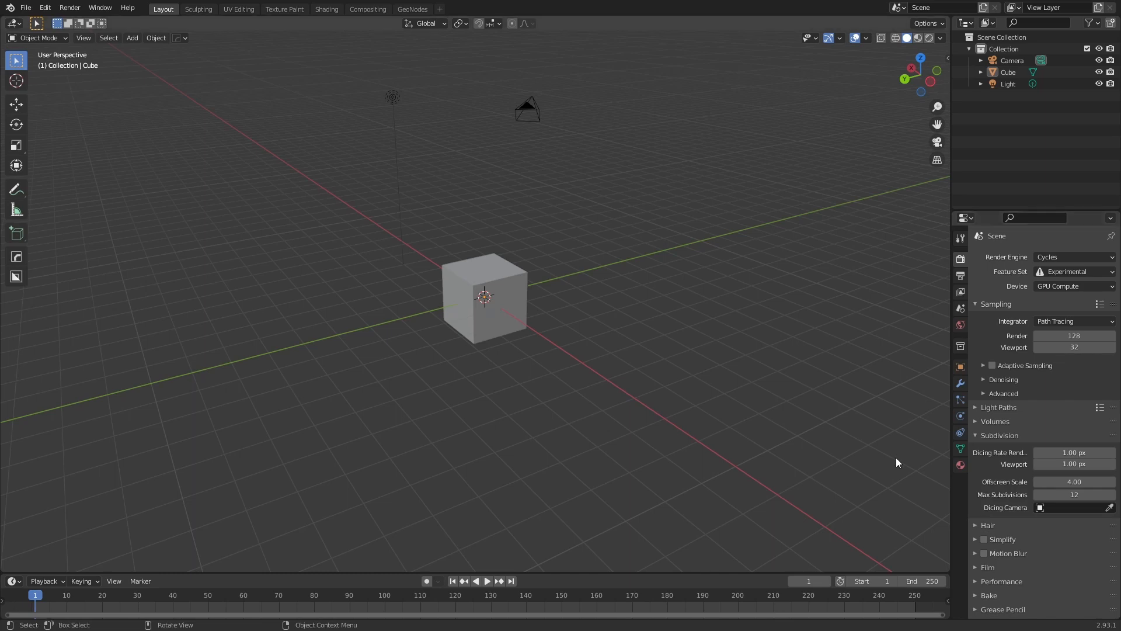
Add a Subdivision Surface modifier to the cube, using the Simple method with Adaptive Subdivision enabled
left_click(959, 384)
left_click(502, 302)
left_click(1004, 257)
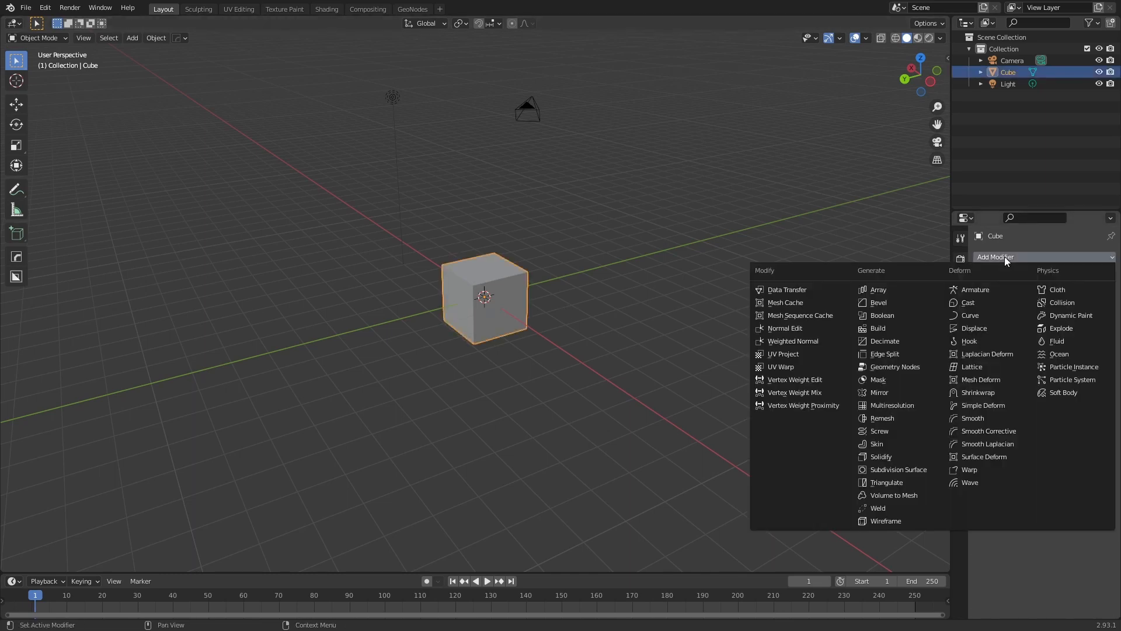
left_click(898, 469)
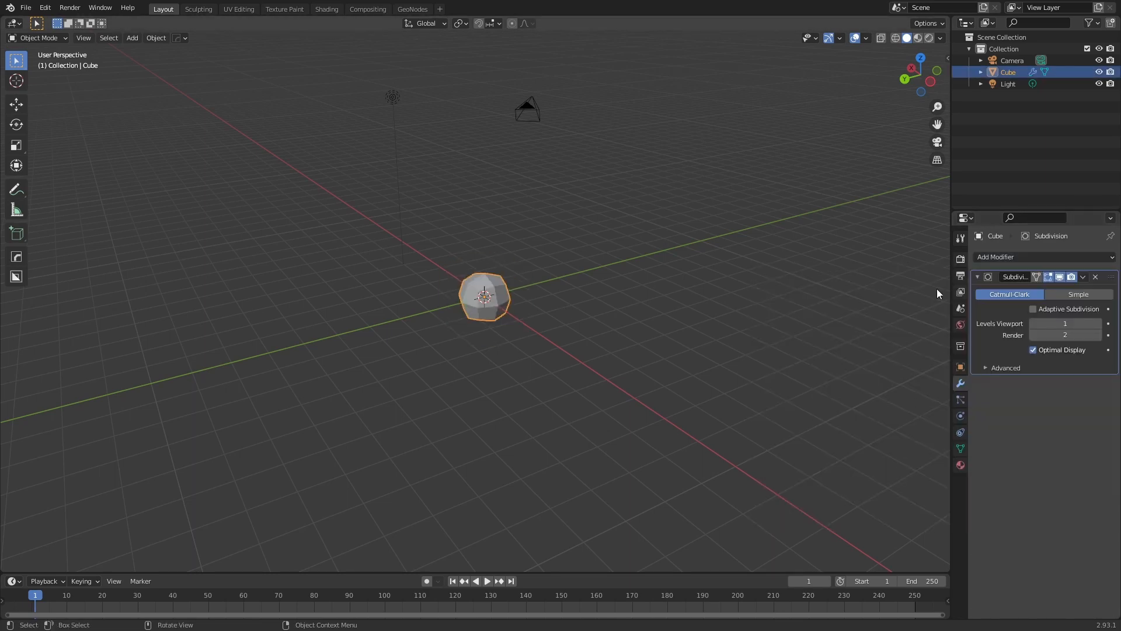
scroll(537, 335, "up", 3)
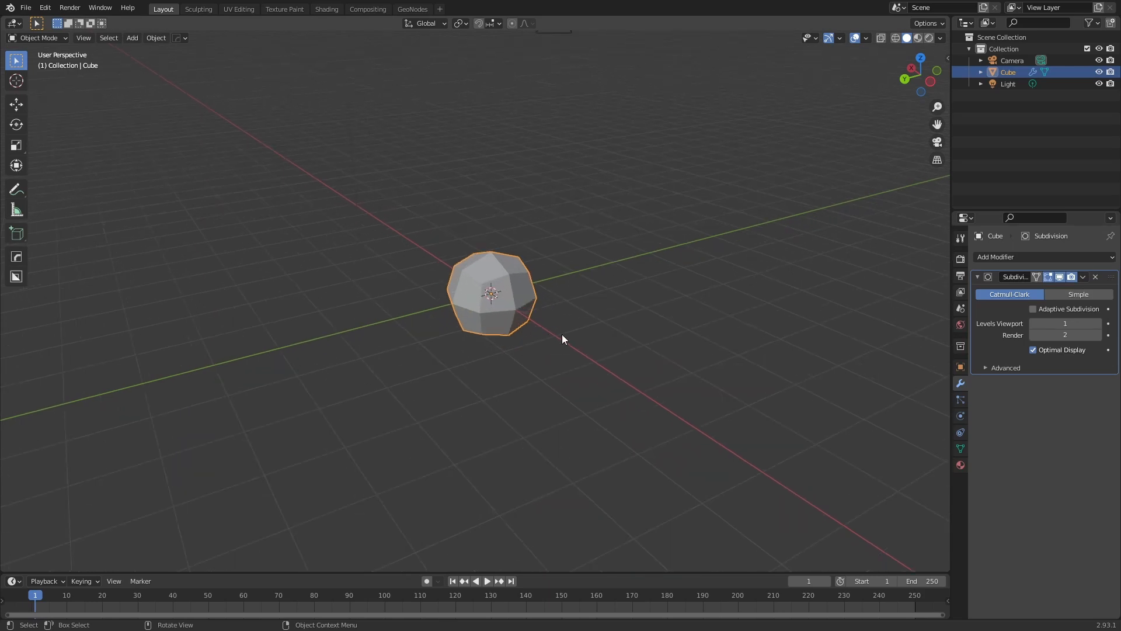
left_click(1033, 309)
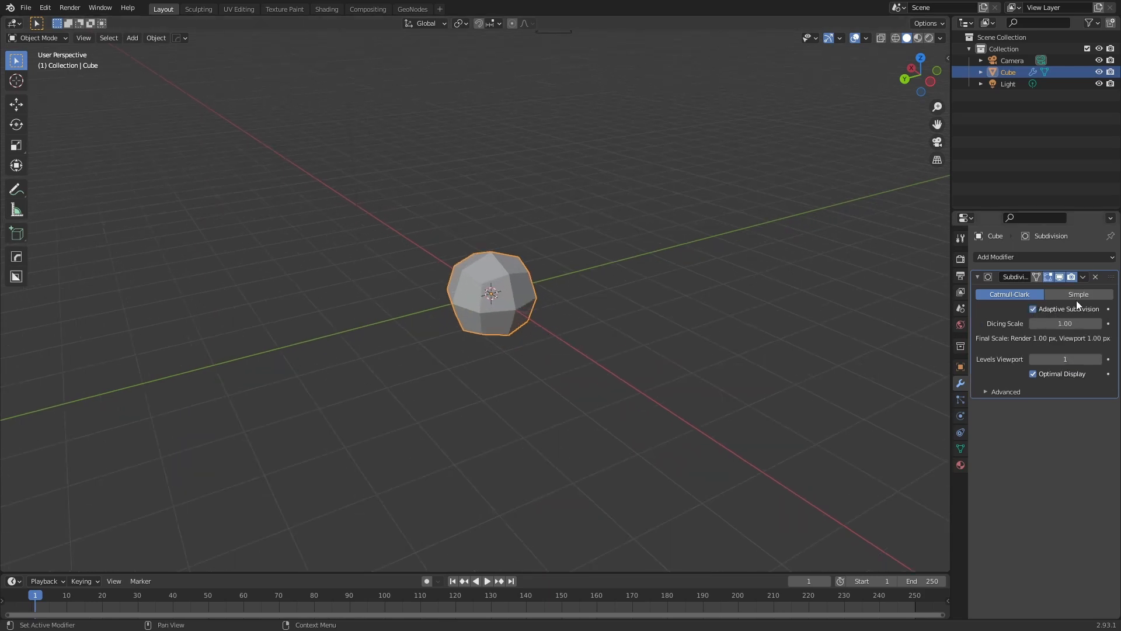
left_click(1063, 296)
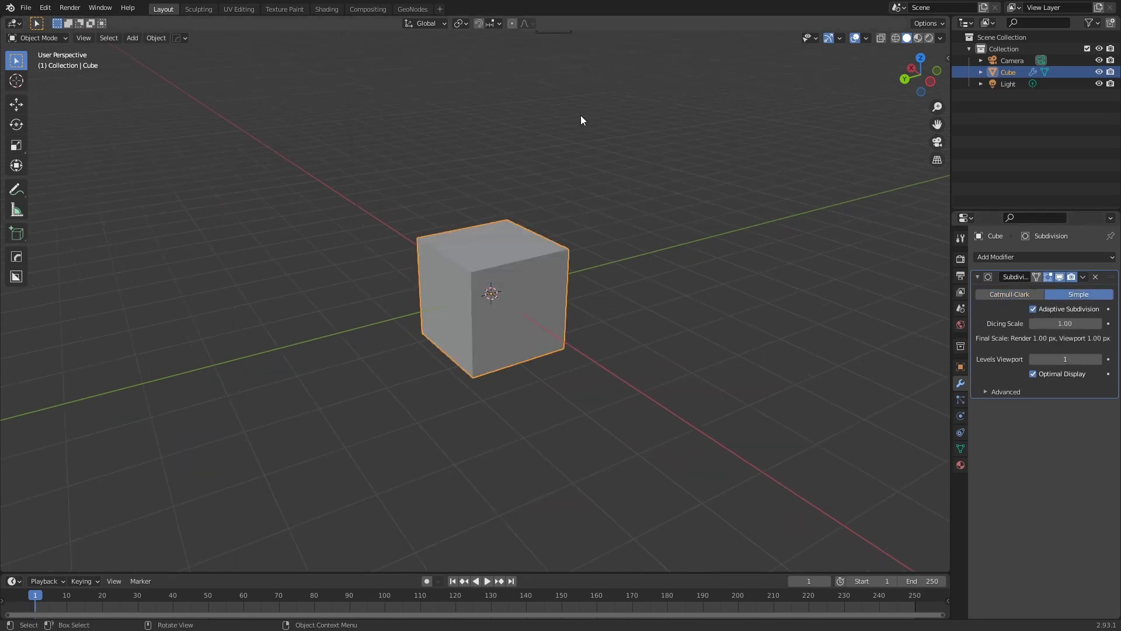
Switch to the Shading workspace and rearrange it into a narrow 3D viewport beside a large shader editor
left_click(325, 9)
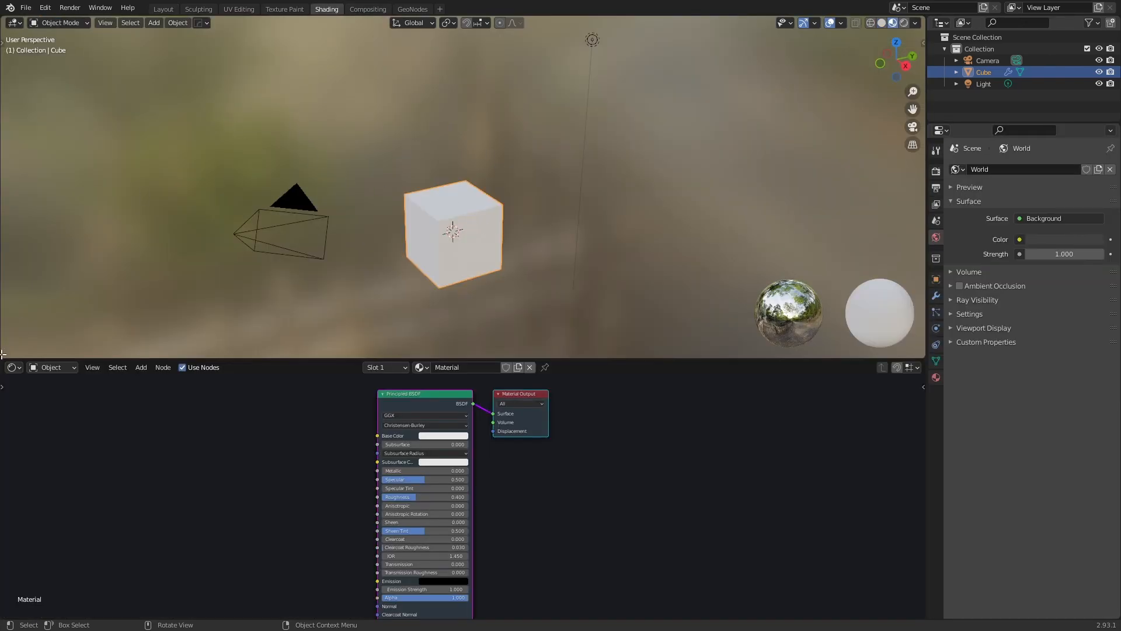
left_click_drag(2, 362, 21, 233)
left_click_drag(2, 19, 317, 35)
left_click(16, 24)
left_click(42, 57)
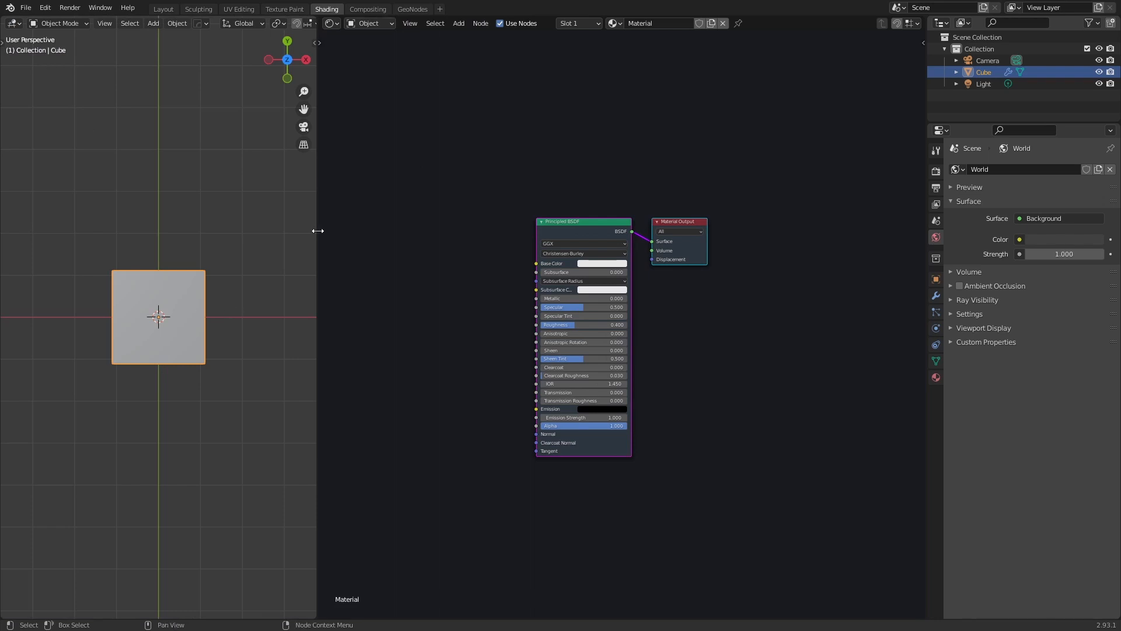
left_click_drag(317, 230, 285, 231)
middle_click_drag(286, 230, 196, 151)
scroll(257, 23, "down", 5)
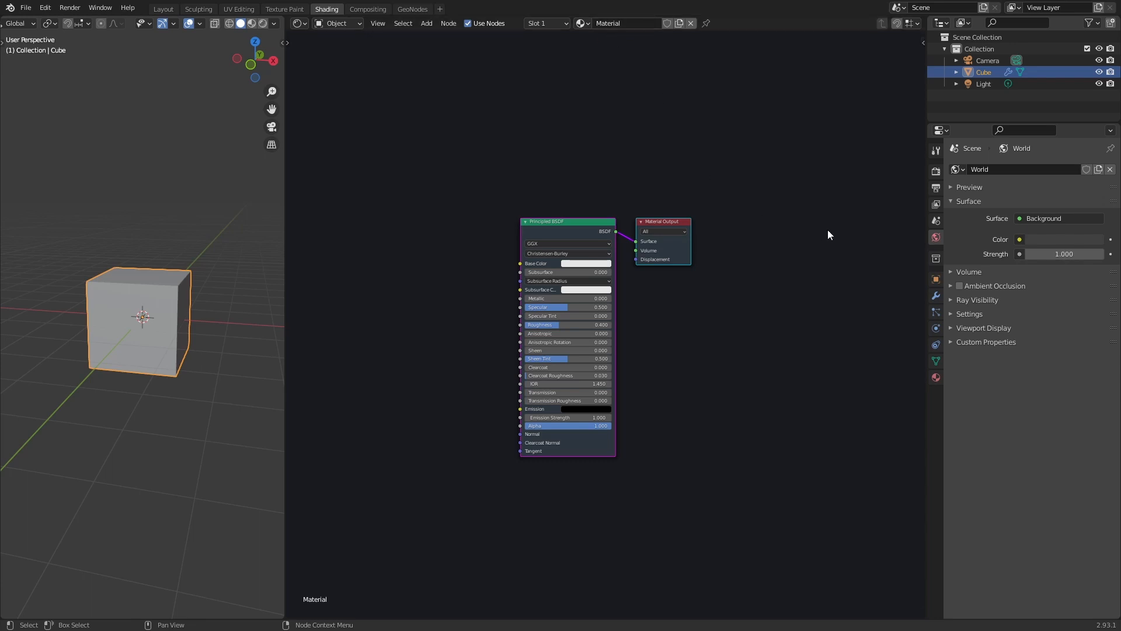
Set the cube material's surface displacement method to Displacement Only
left_click(936, 377)
scroll(969, 354, "down", 8)
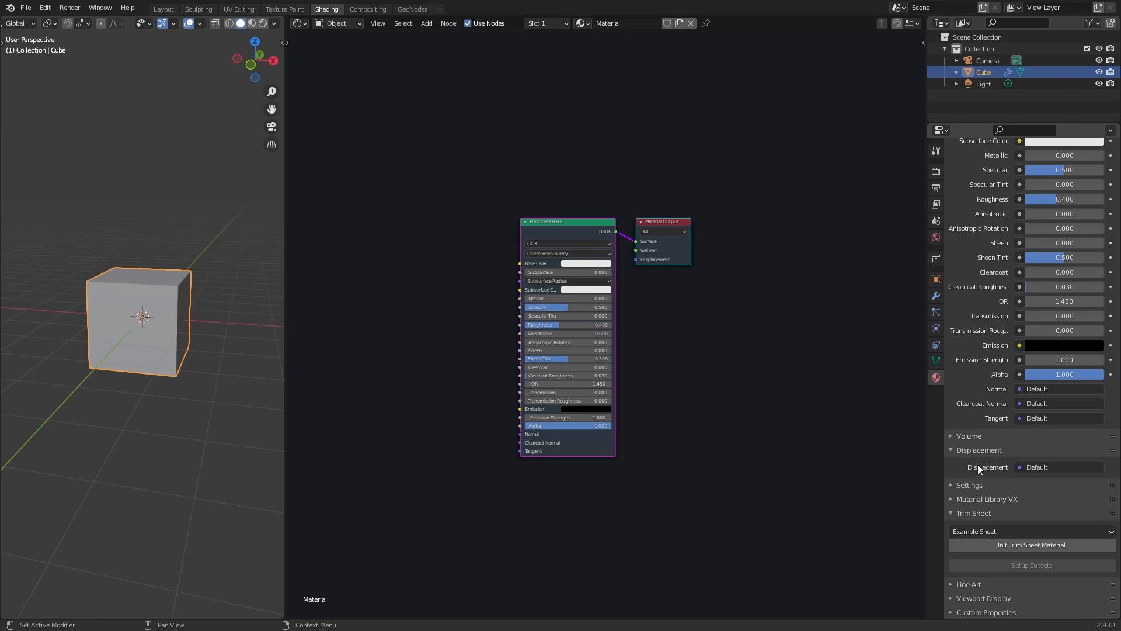
left_click(969, 484)
scroll(972, 492, "down", 6)
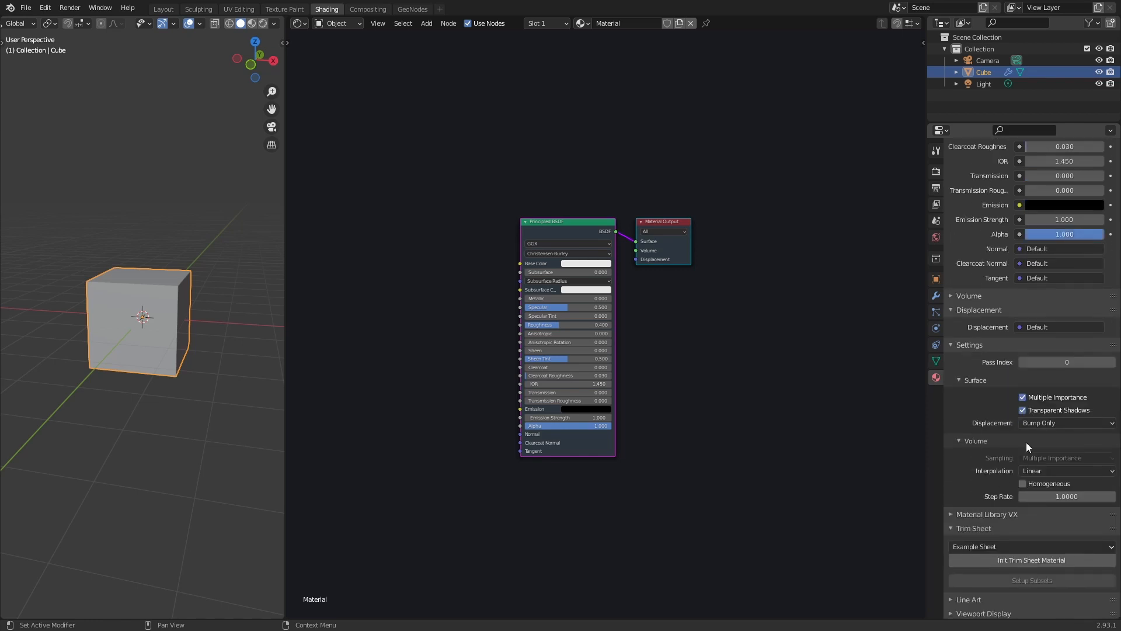
left_click(1054, 423)
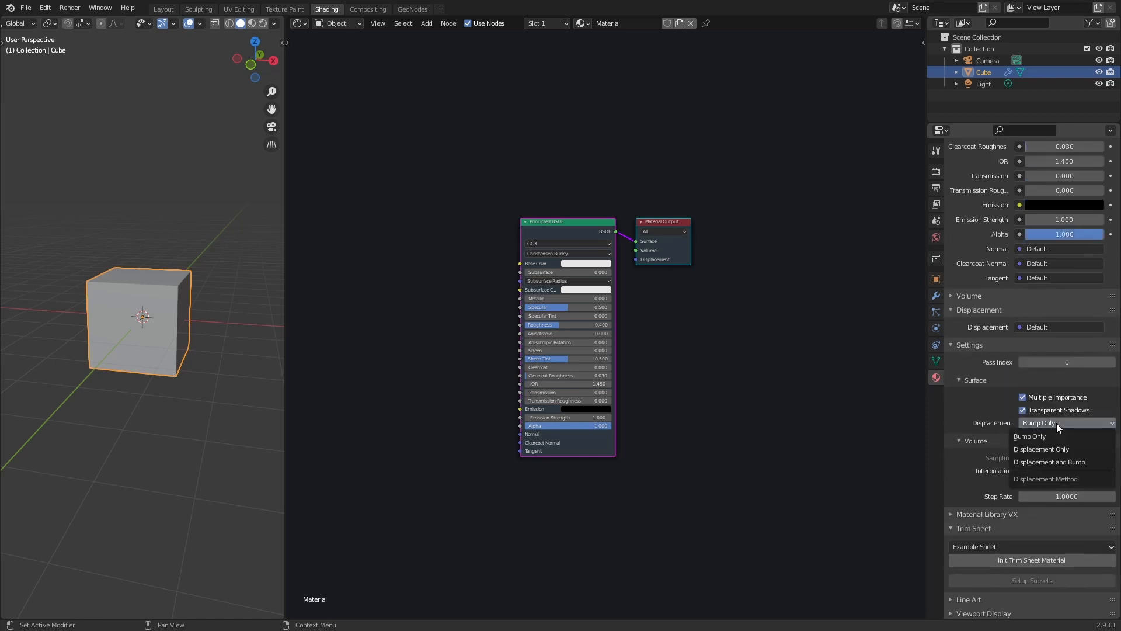
left_click(1027, 449)
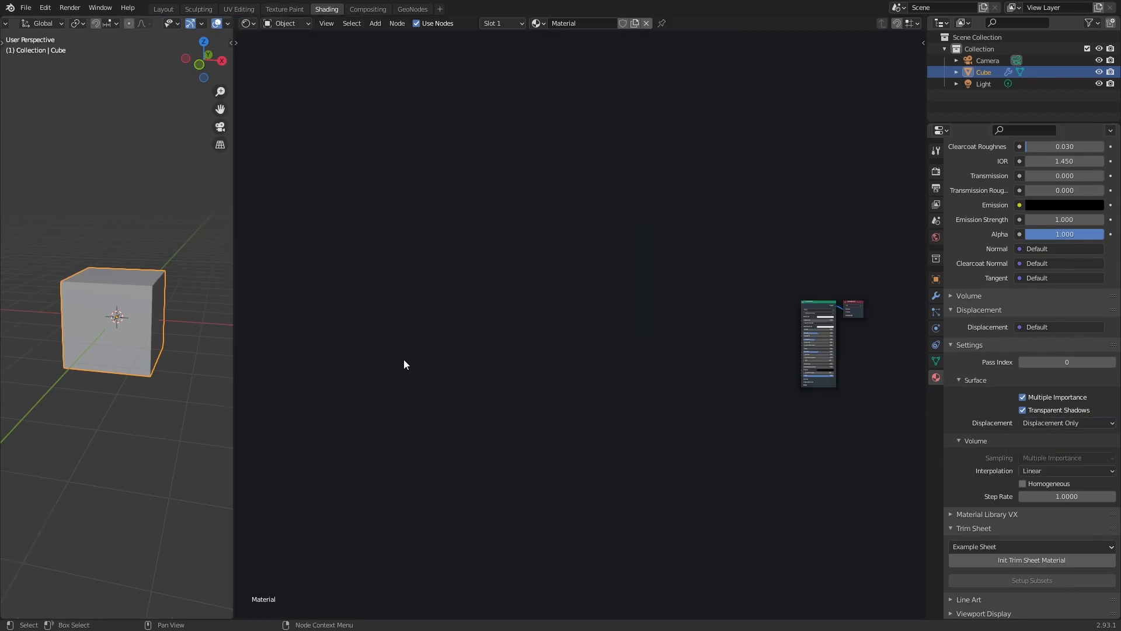
Add a Texture Coordinate node well to the left of the Principled BSDF in the material's node tree
middle_click_drag(446, 344, 497, 354)
key("shift+a")
left_click(468, 329)
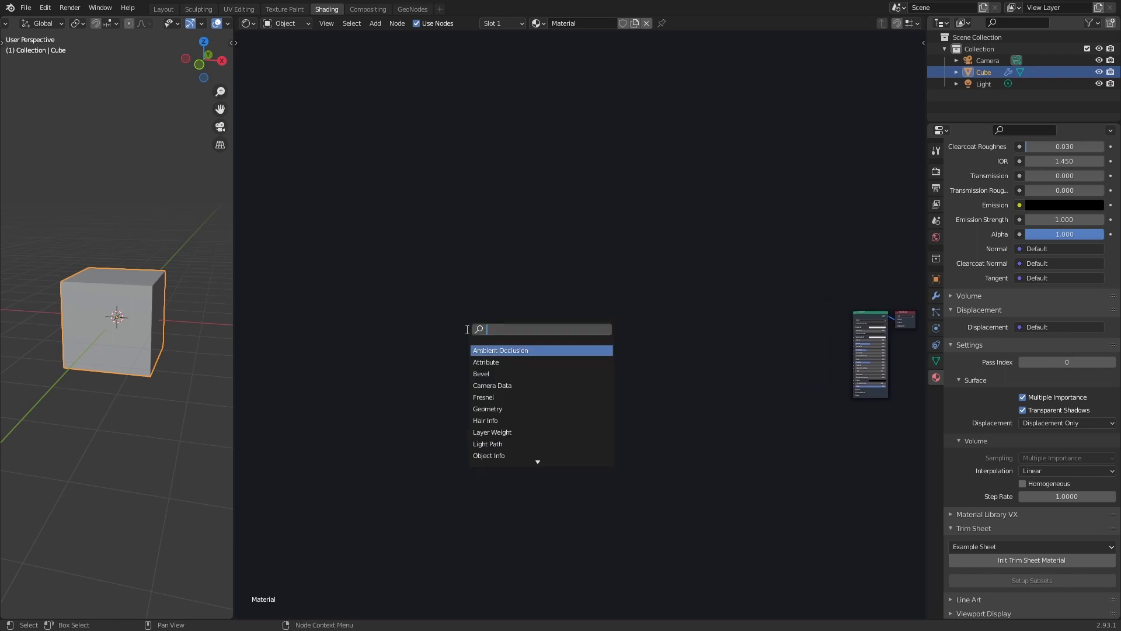
type("tc")
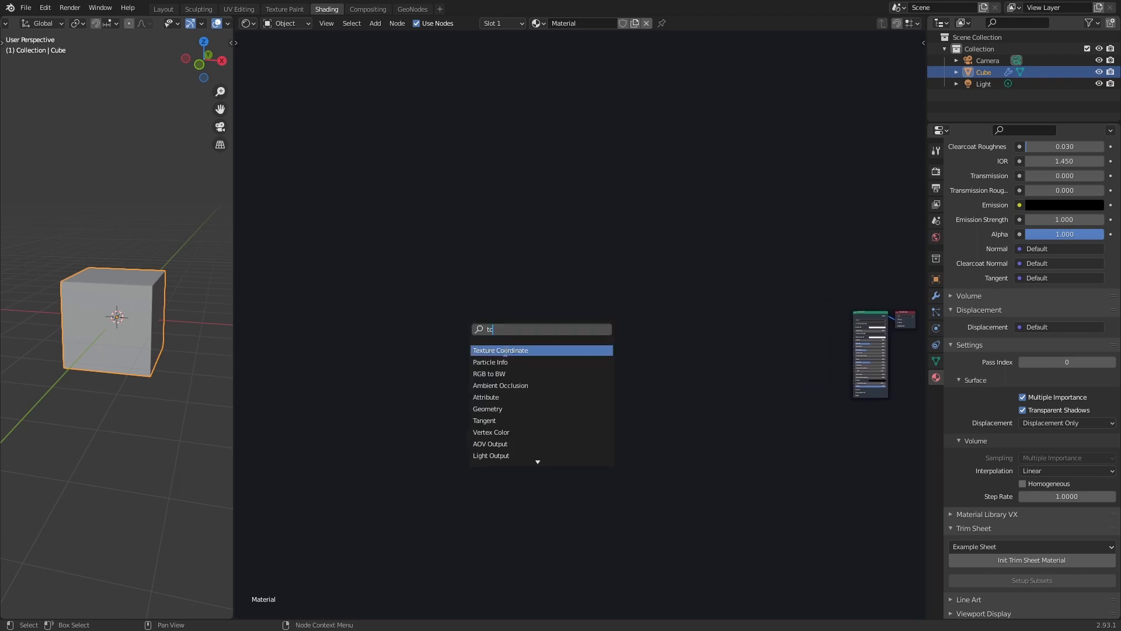
left_click(505, 352)
left_click(373, 339)
Add a Vector Math node beside the Texture Coordinate node and place a duplicate of it to its right
scroll(374, 339, "up", 8)
middle_click_drag(394, 345, 720, 348)
scroll(488, 289, "up", 6)
key("shift+a")
left_click(487, 289)
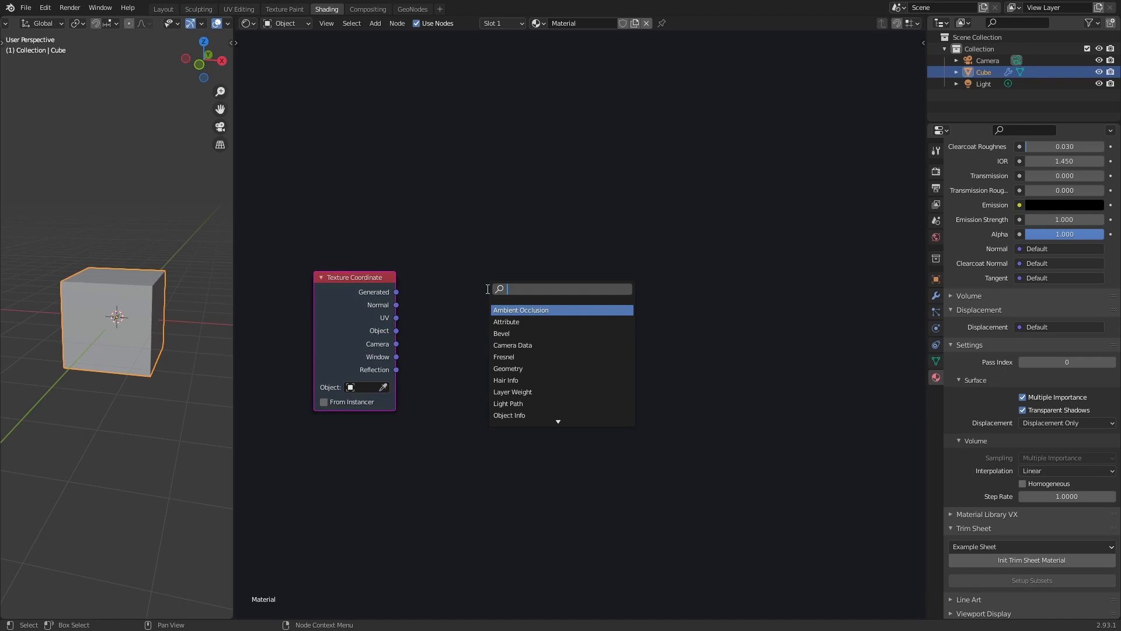
type("vec")
left_click(521, 309)
left_click(487, 294)
key("shift+d")
left_click(605, 296)
Set the first Vector Math node to Multiply by 2 and the second to Subtract 1 on all axes
left_click(503, 314)
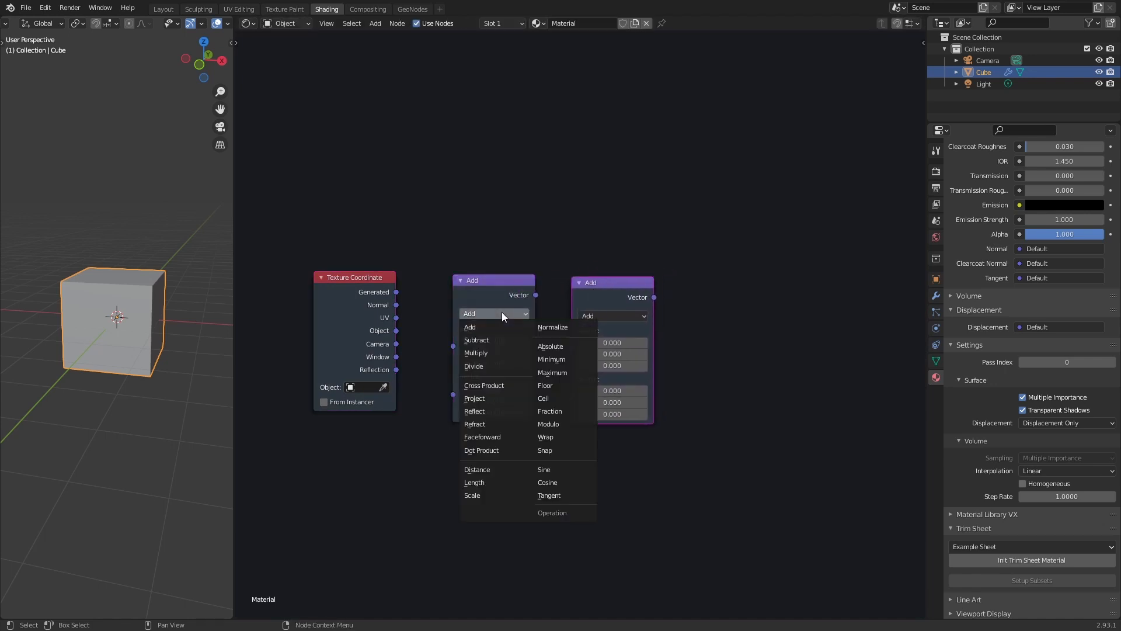
left_click(506, 352)
left_click(608, 317)
left_click(608, 344)
left_click_drag(493, 388, 494, 411)
type("2")
key("Return")
left_click_drag(608, 390, 608, 414)
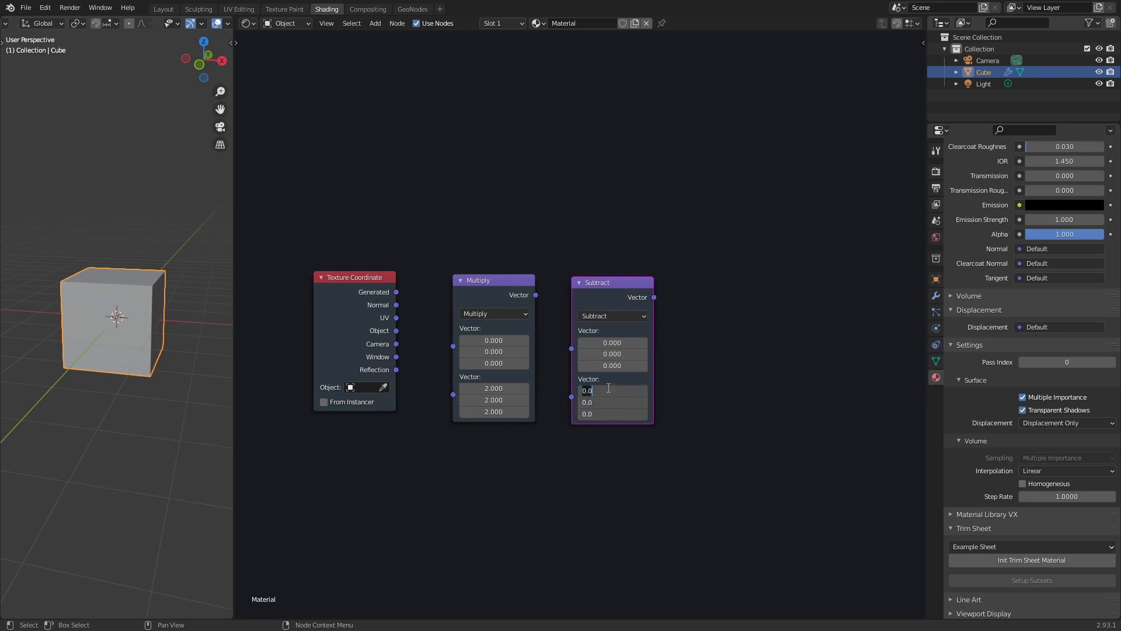
type("1")
key("Return")
Link the Generated coordinates through Multiply into Subtract, and stack the two math nodes in collapsed form
left_click_drag(396, 292, 454, 346)
left_click_drag(535, 294, 572, 349)
left_click_drag(599, 298, 486, 274)
key("h")
left_click(472, 297)
key("h")
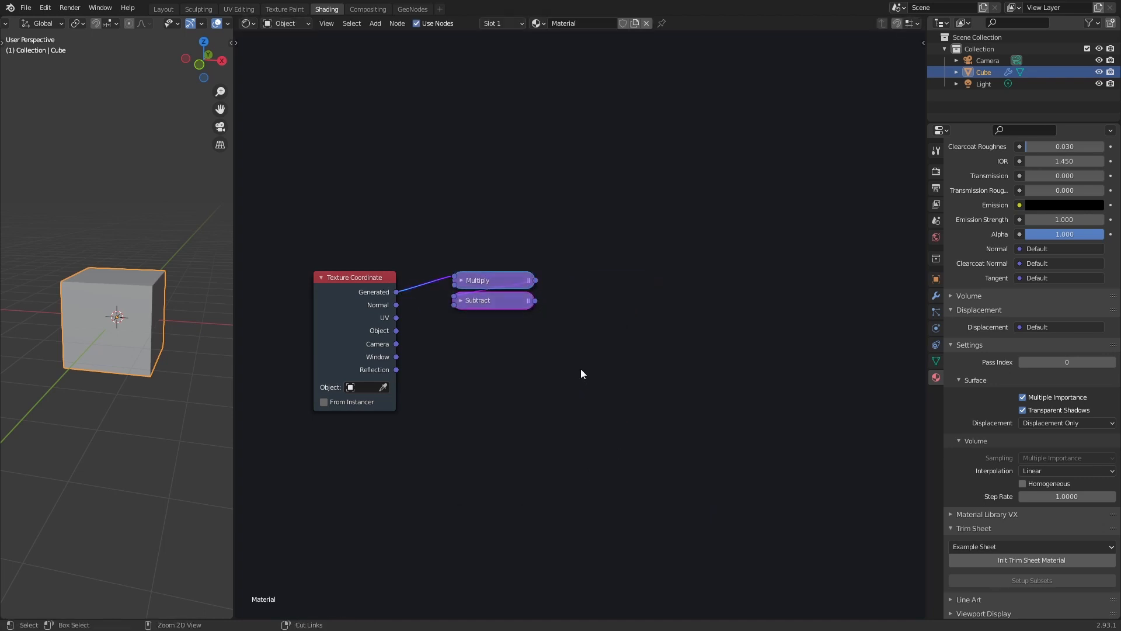
Enclose the Multiply and Subtract nodes in a frame labelled "C. Coordinates"
key("ctrl+j")
right_click(486, 264)
left_click(458, 271)
type("C")
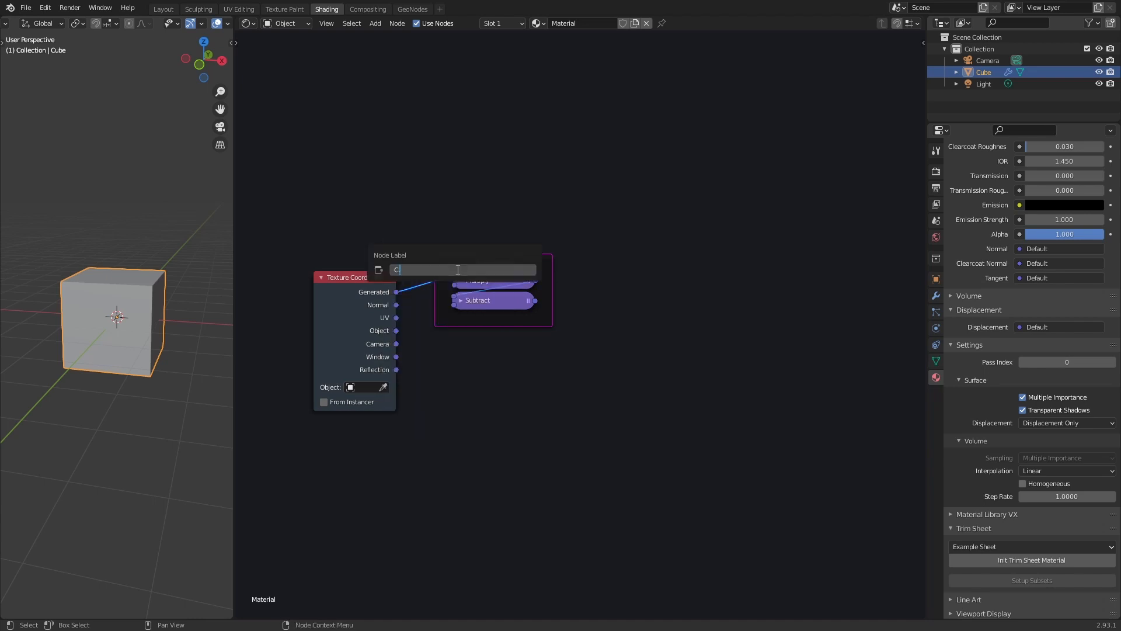
type(". Coordinates")
key("Return")
Add another Vector Math node far to the right of the C. Coordinates frame
scroll(603, 338, "down", 4)
scroll(542, 314, "up", 3)
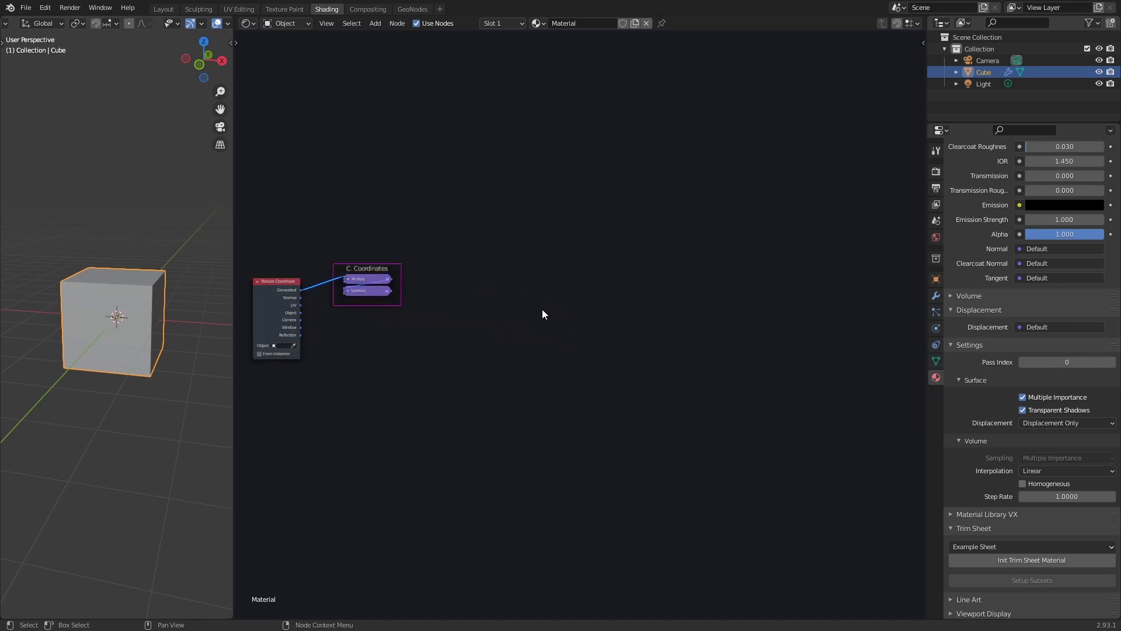
scroll(542, 309, "up", 1)
middle_click_drag(452, 305, 517, 305)
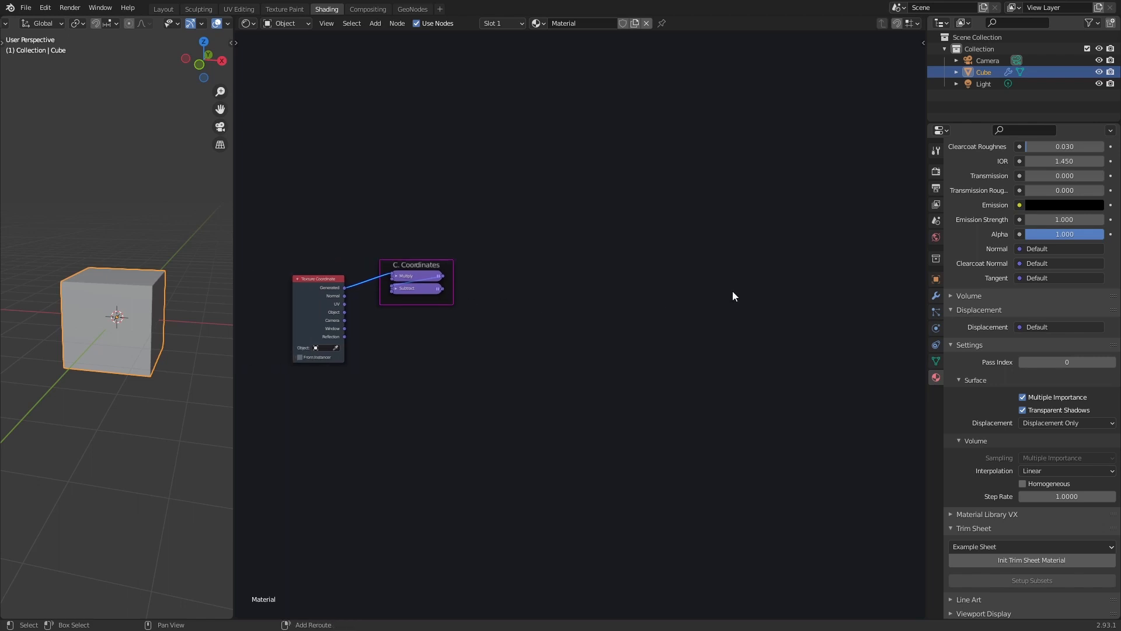
key("shift+a")
left_click(751, 288)
type("vec")
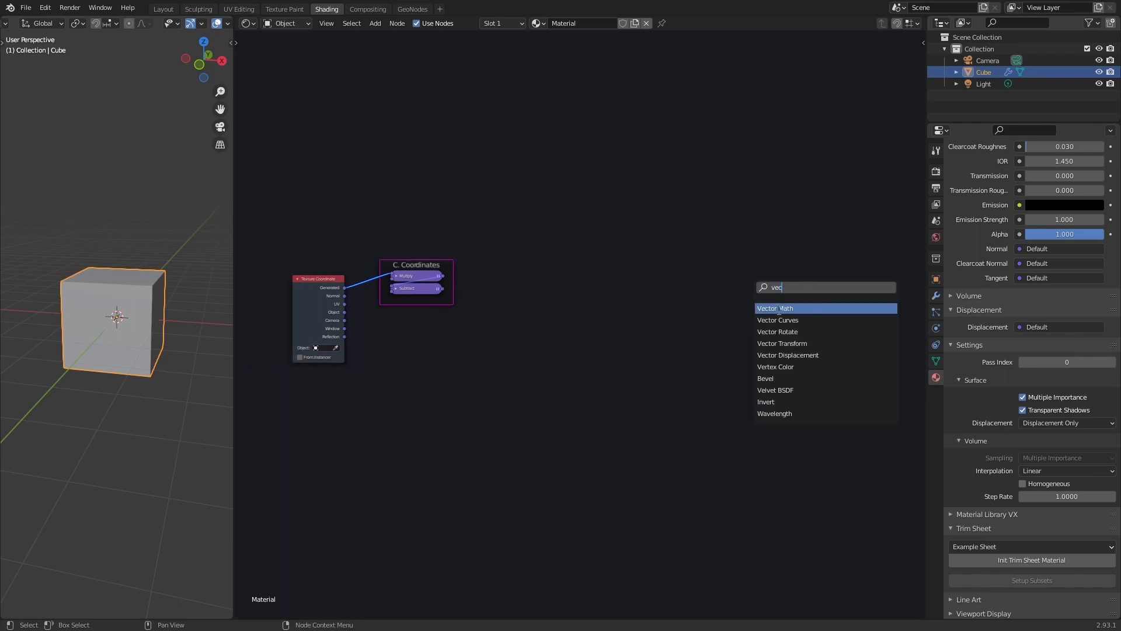
key("Return")
left_click(812, 287)
Link the framed Subtract output to both inputs of the new Vector Math node and set it to Subtract
scroll(549, 313, "up", 2)
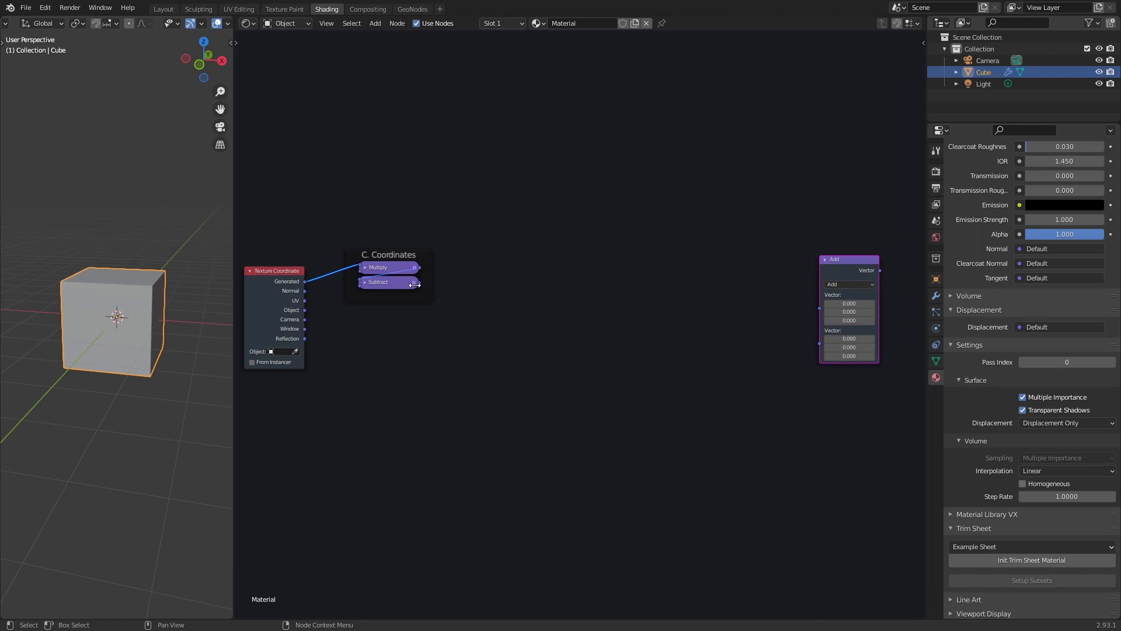
left_click_drag(419, 285, 844, 267)
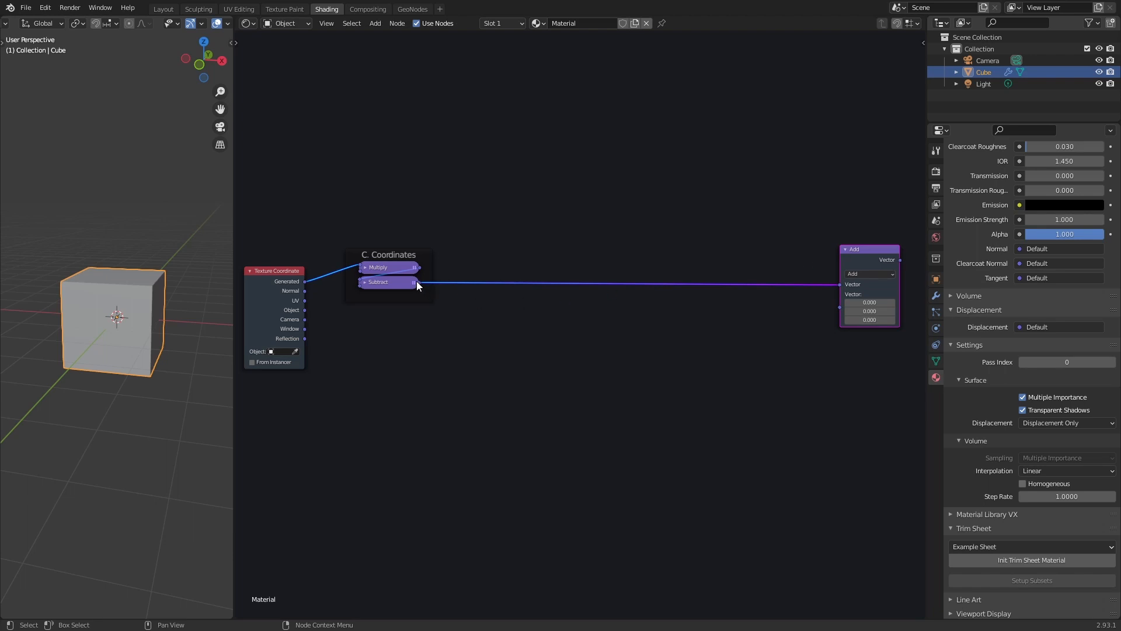
left_click_drag(416, 282, 841, 295)
left_click(857, 274)
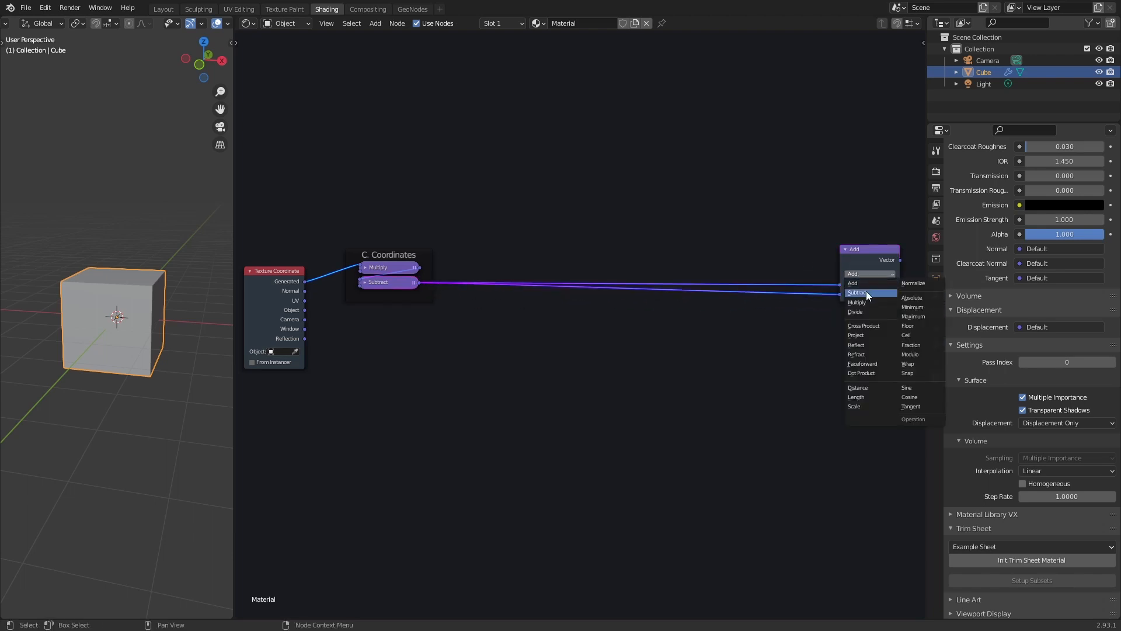
left_click(867, 292)
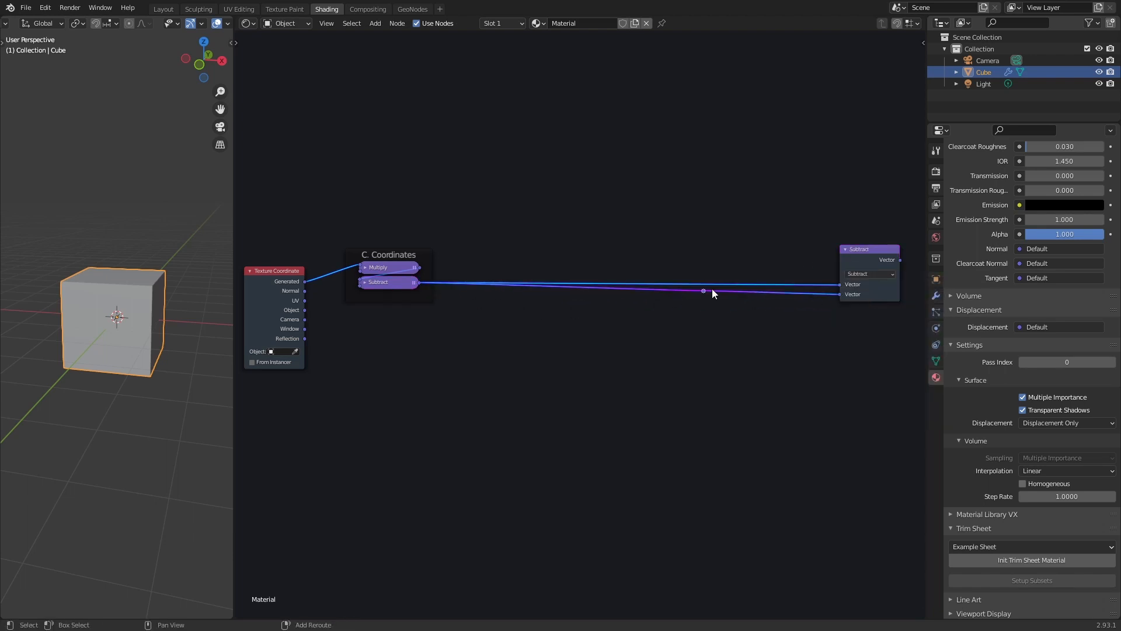
Add reroute points to the link feeding the final Subtract node's second input and place them below the node chain
left_click_drag(704, 290, 460, 391)
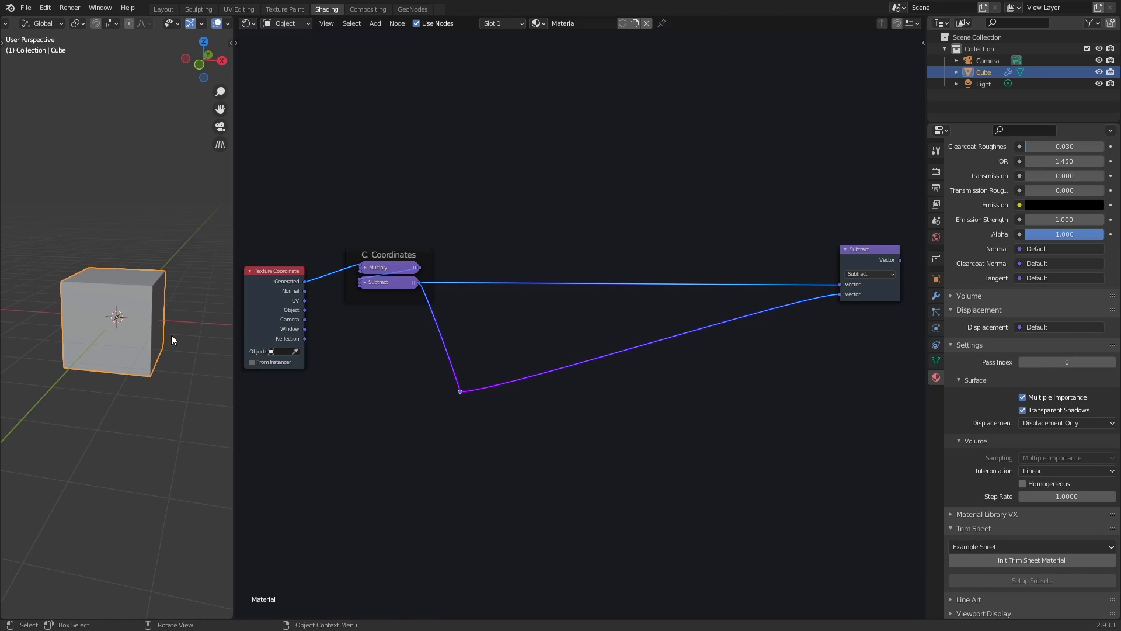
right_click_drag(652, 331, 660, 355, "shift")
key("g")
left_click(783, 422)
Move the final Subtract node and rightmost reroute farther right along X, and lower the row of reroute points
scroll(783, 421, "down", 9)
left_click_drag(658, 267, 753, 397)
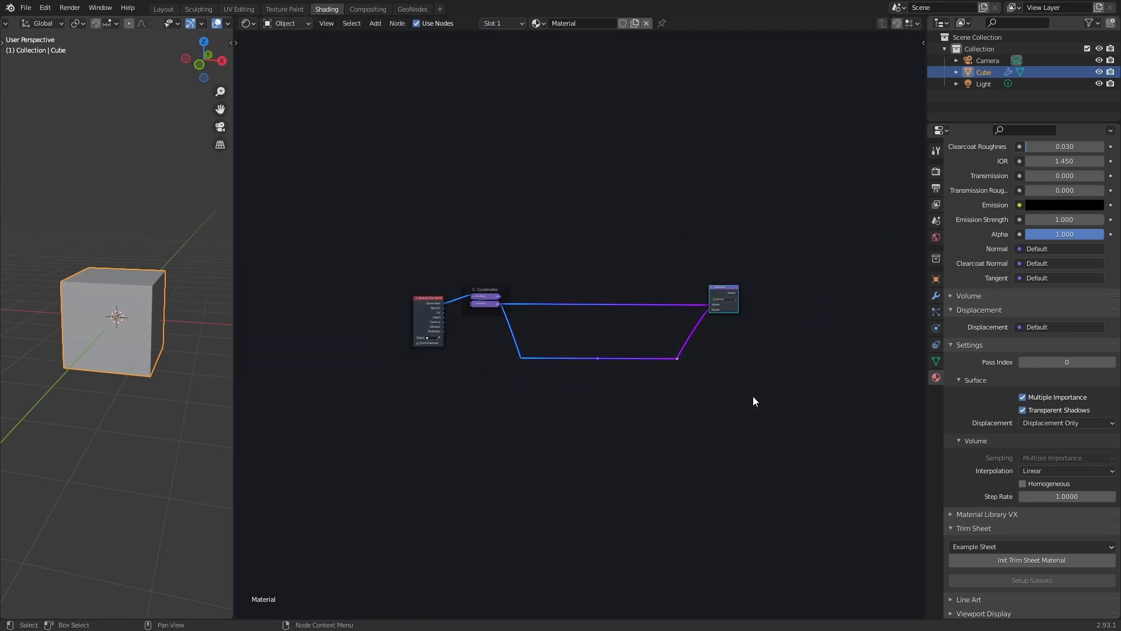
scroll(753, 397, "down", 6)
key("g")
key("x")
left_click(830, 363)
left_click_drag(517, 332, 784, 375)
key("g")
left_click(780, 482)
Shift the final Subtract node farther right along X and move the rightmost reroute point beneath it
left_click_drag(648, 277, 728, 345)
key("g")
key("x")
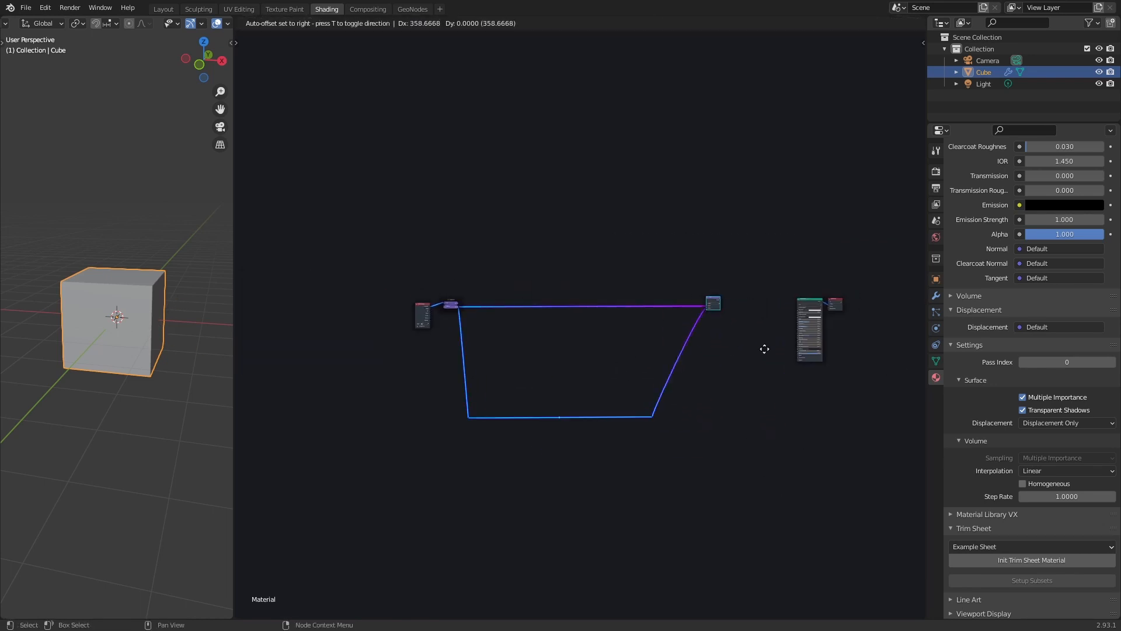
left_click(808, 358)
left_click_drag(619, 386, 702, 444)
key("g")
left_click(785, 444)
Switch the 3D viewport to Rendered shading and link the final Subtract output to the Material Output's Displacement input
scroll(785, 445, "up", 8)
mouse_move(182, 156)
middle_mouse_down("shift")
mouse_move(179, 118)
mouse_move(176, 132)
middle_mouse_up("shift")
key("z")
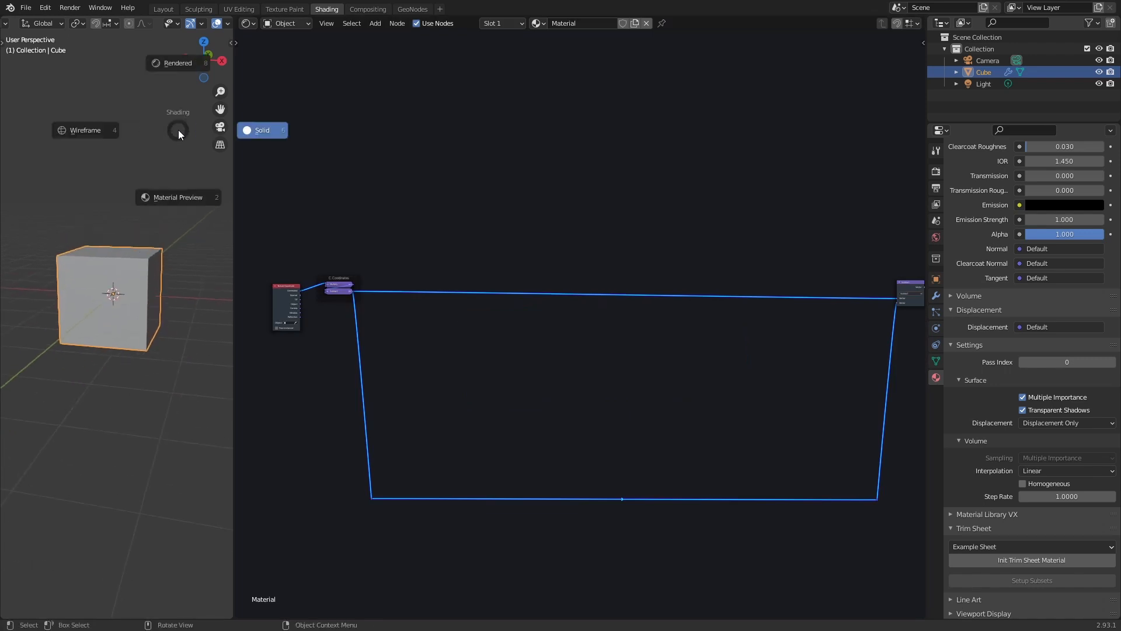
left_click(181, 63)
middle_click_drag(180, 198, 168, 225)
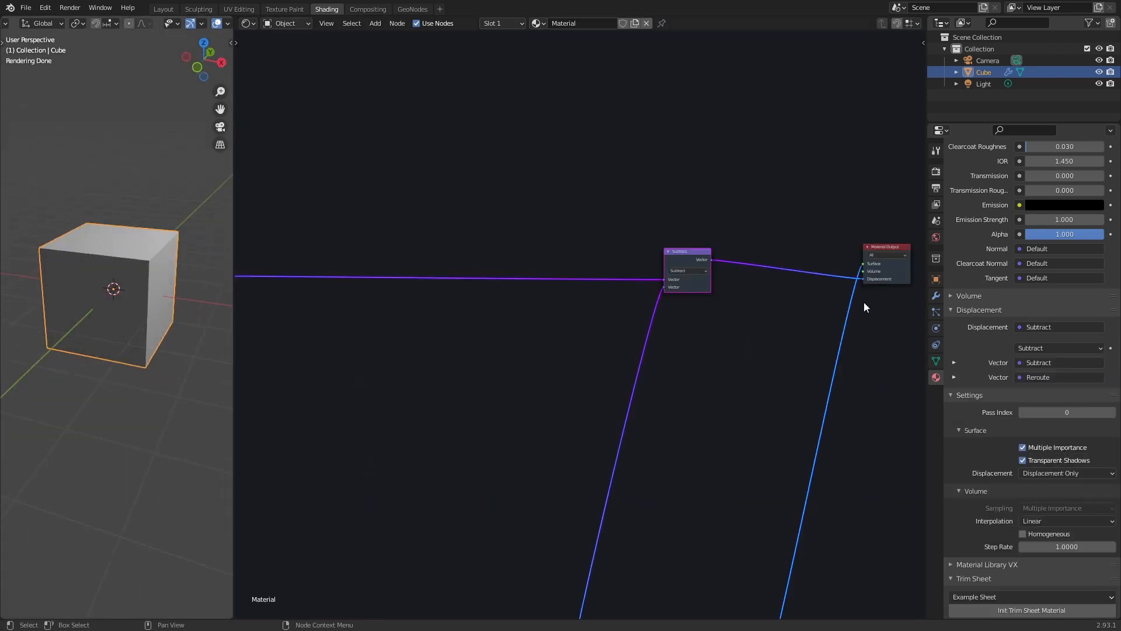
Insert a Vector Math node on the link from the C. Coordinates frame to the final Subtract node
middle_click_drag(679, 260, 630, 276)
scroll(577, 264, "down", 7)
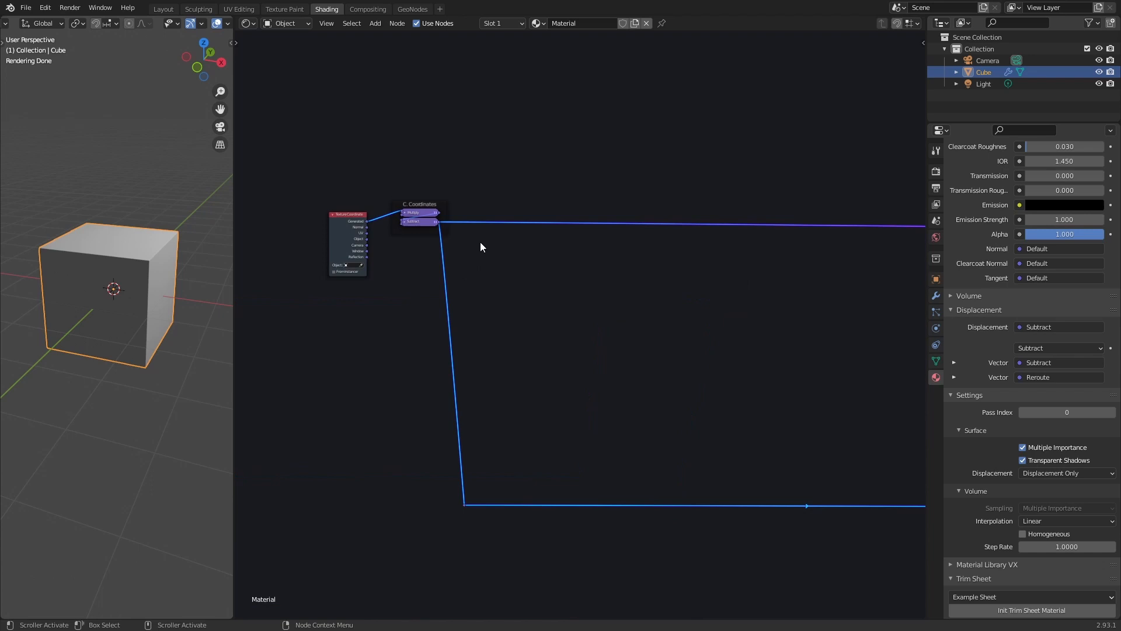
middle_click_drag(479, 241, 483, 274)
scroll(490, 259, "up", 2)
key("shift+a")
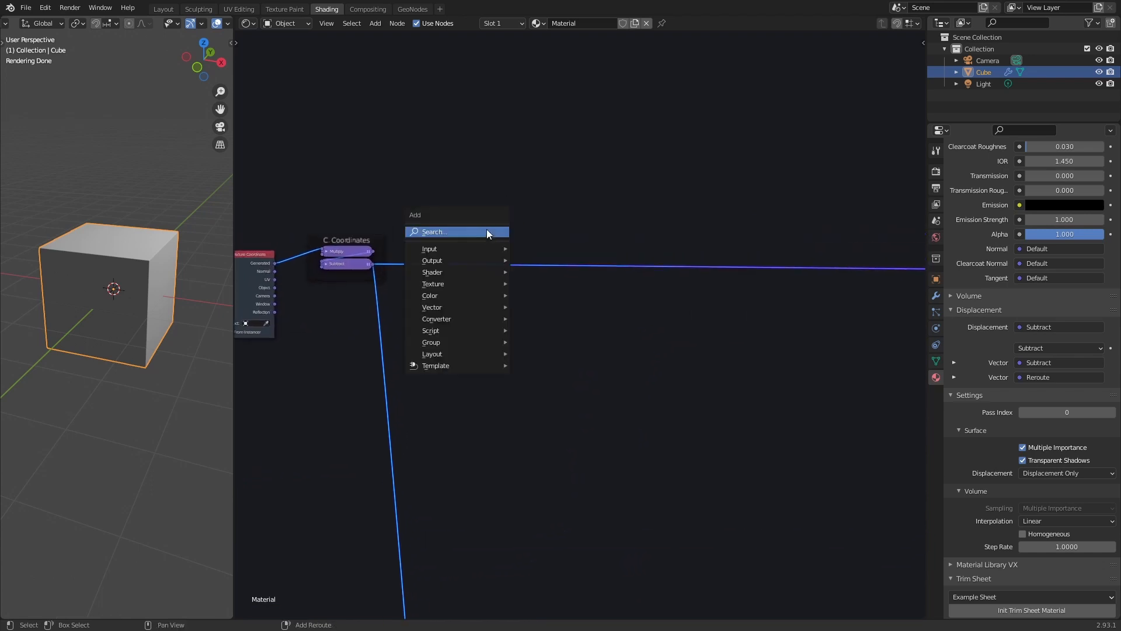
left_click(486, 228)
type("vec")
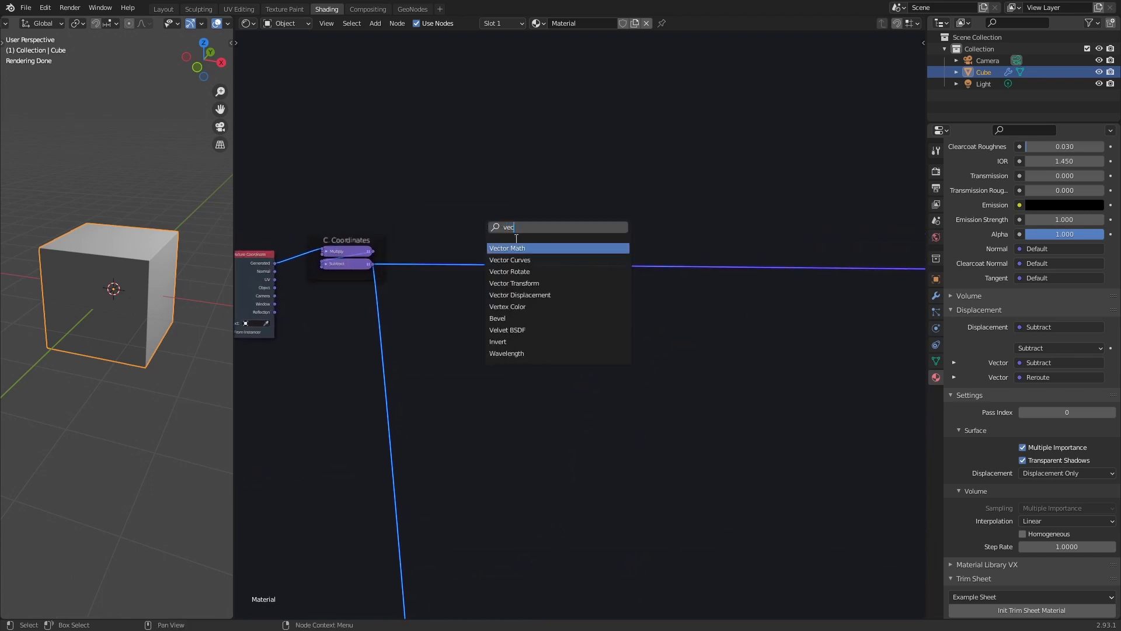
left_click(517, 247)
left_click(474, 211)
Set the new Vector Math node to Normalize and place it close beside the C. Coordinates frame
left_click(472, 216)
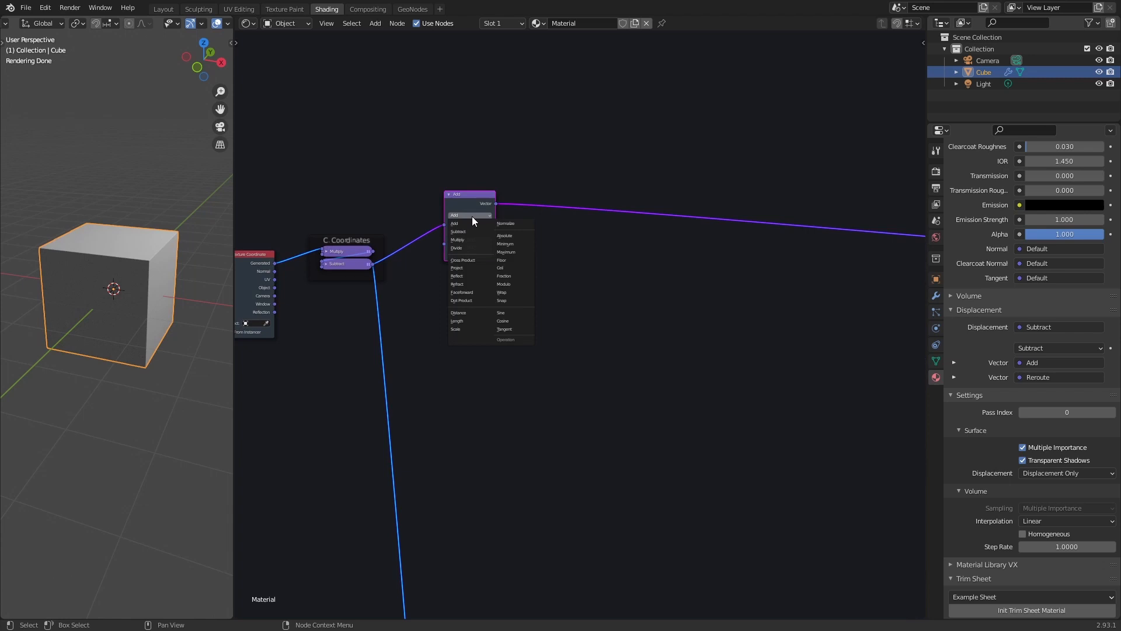
left_click(505, 225)
left_click_drag(457, 205, 464, 246)
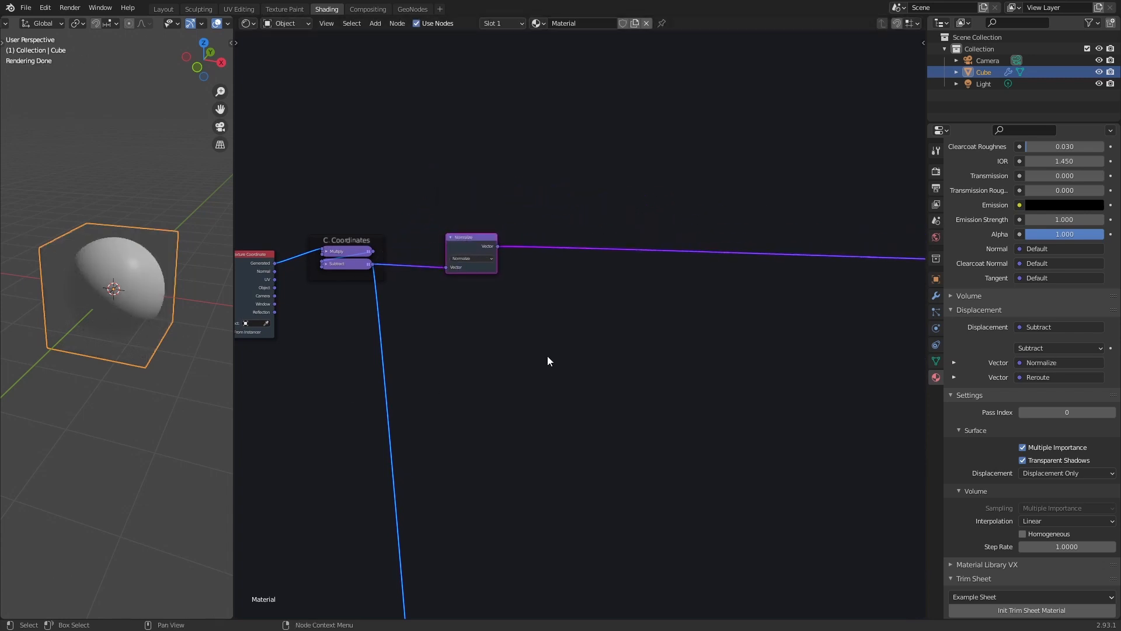
middle_click_drag(508, 329, 616, 326)
key("g")
left_click(581, 323)
Widen the 3D viewport slightly and examine the displaced cube from the front
middle_click_drag(166, 354, 201, 344)
left_click_drag(233, 317, 244, 317)
scroll(195, 324, "down", 2)
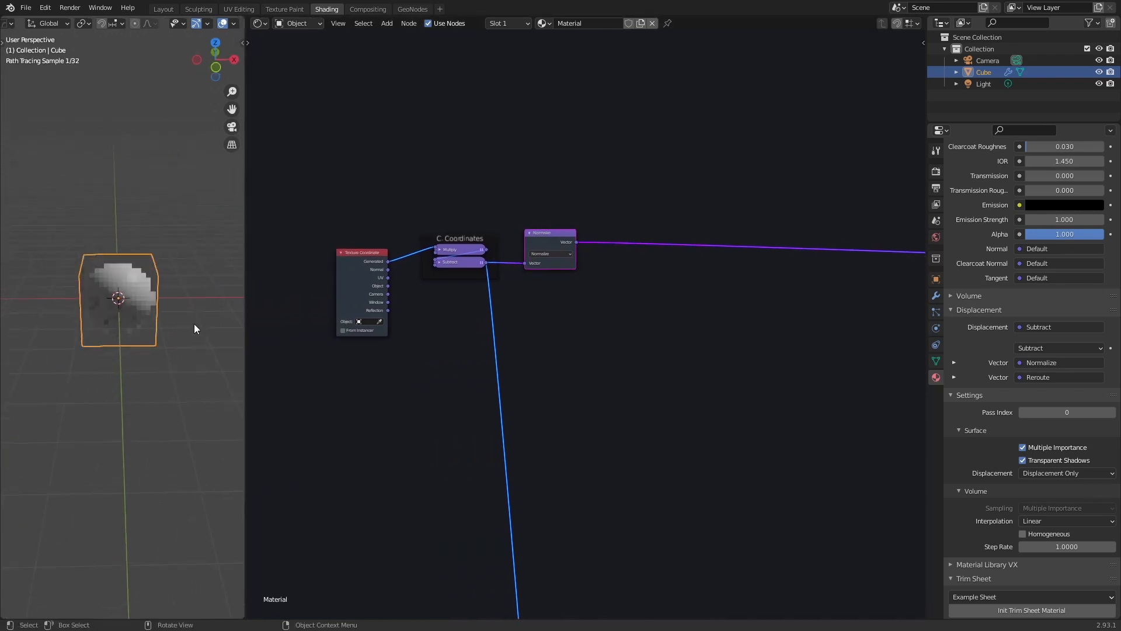
mouse_move(166, 336)
middle_mouse_down("shift")
mouse_move(180, 339)
mouse_move(170, 342)
middle_mouse_up("shift")
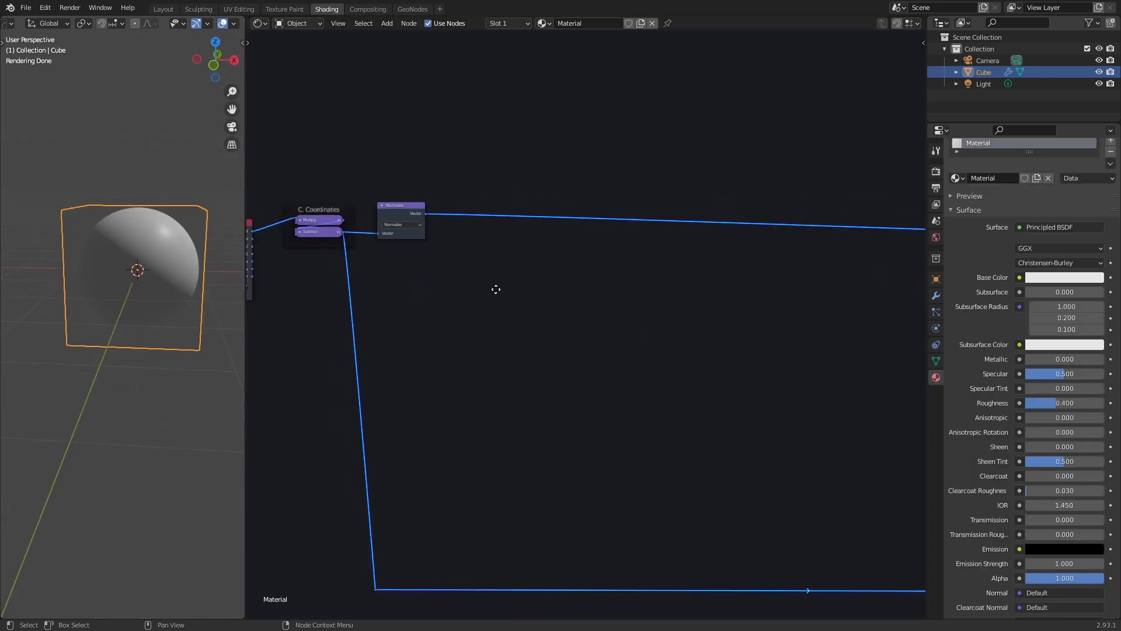
Add a Separate XYZ node above the main link, feed it the Normalize vector output, and preview its X output
key("shift+a")
left_click(489, 250)
type("sep")
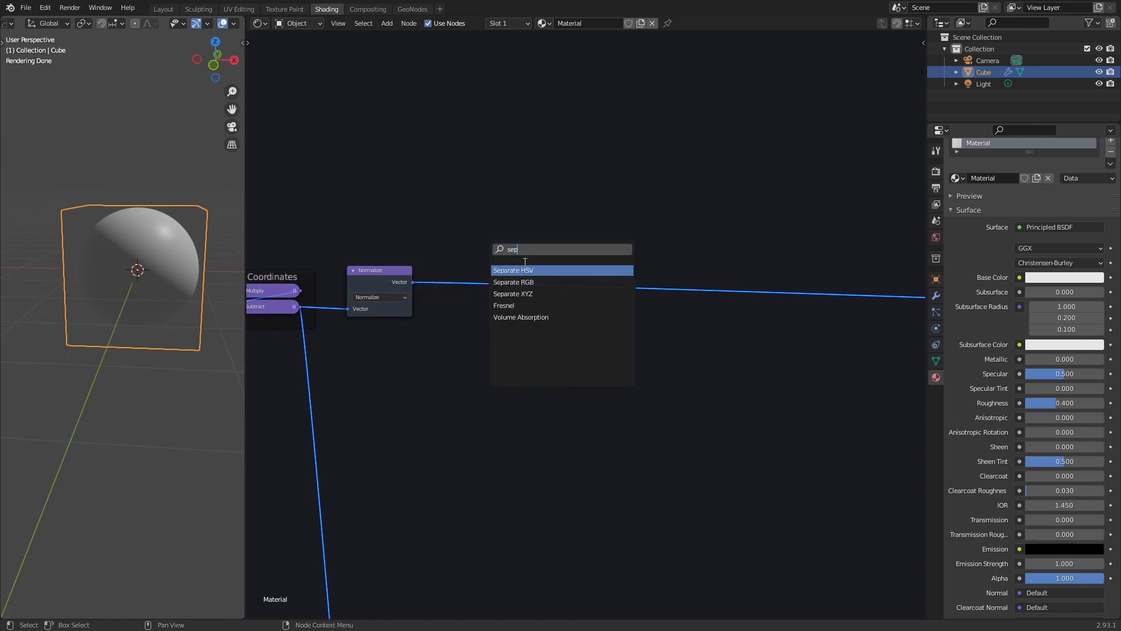
left_click(523, 294)
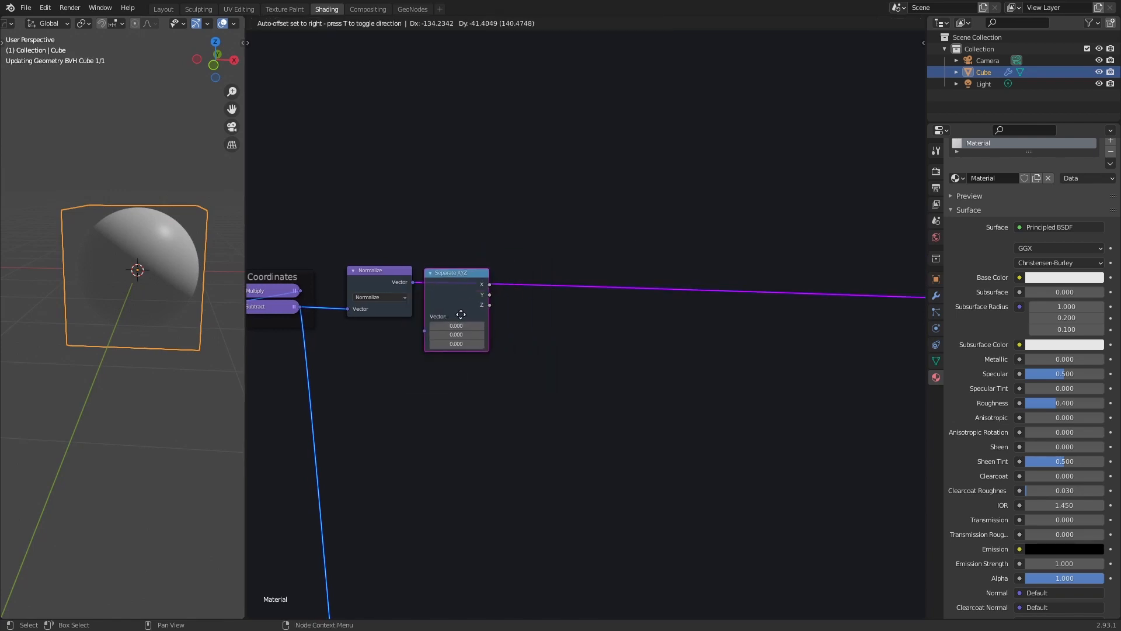
left_click(495, 226)
left_click_drag(413, 281, 457, 242)
left_click_drag(479, 209, 467, 201)
left_click(467, 200, "ctrl+shift")
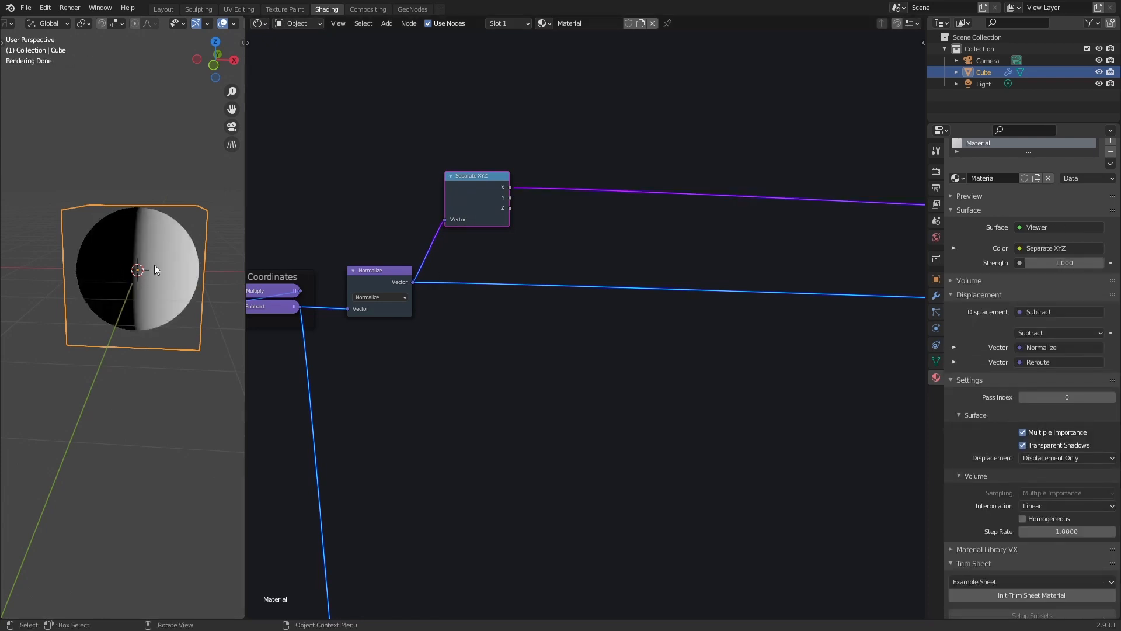
middle_click_drag(154, 265, 125, 269)
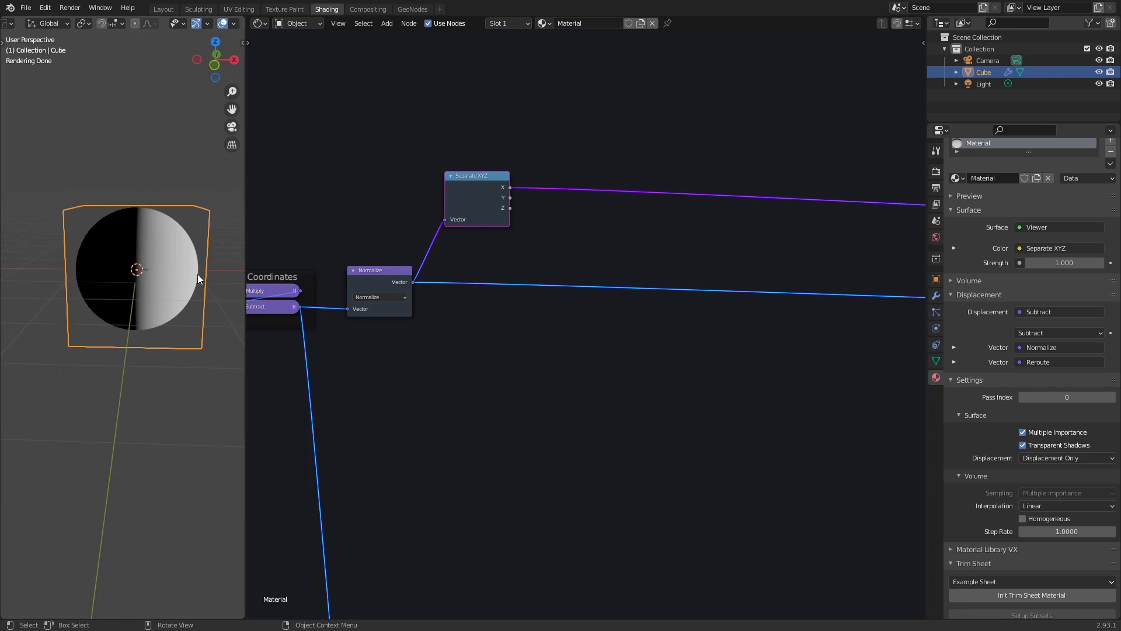
Insert a Math node on the Separate XYZ node's X output link, set it to Absolute, and place it beside Separate XYZ
key("shift+a")
left_click(605, 221)
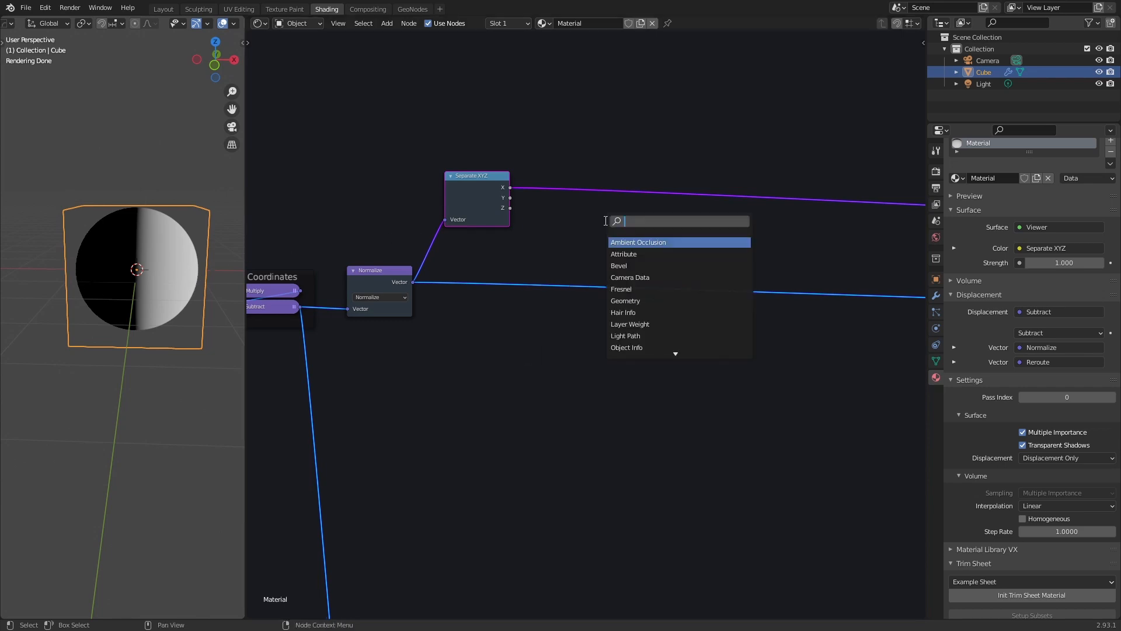
type("math")
key("Return")
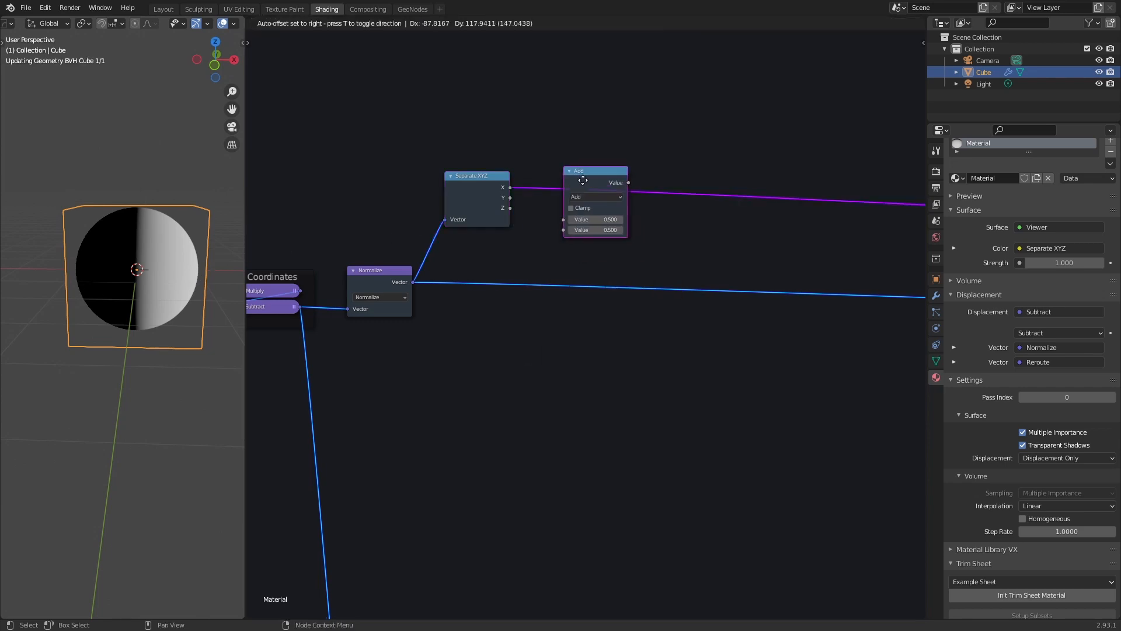
left_click(584, 180)
left_click(562, 193)
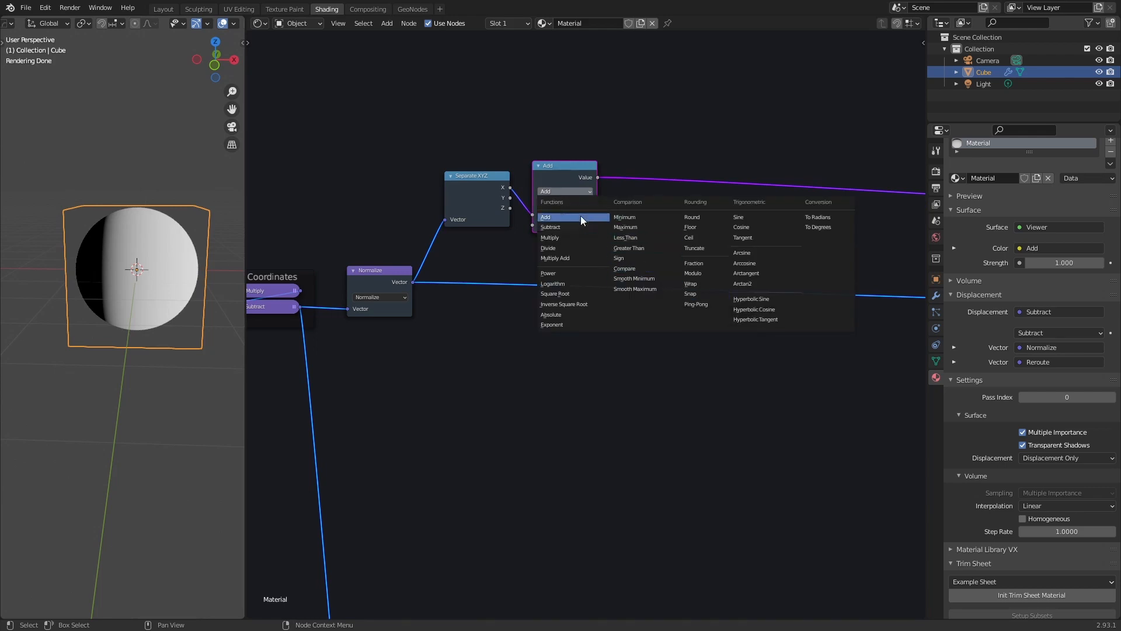
left_click(565, 316)
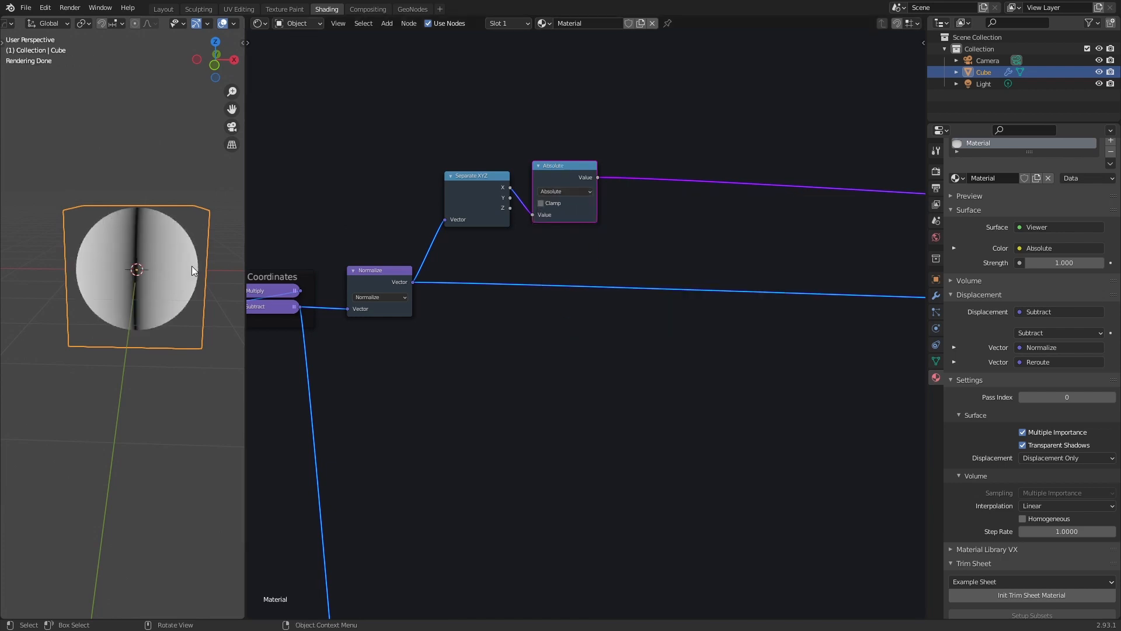
left_click_drag(530, 173, 519, 181)
key("shift+a")
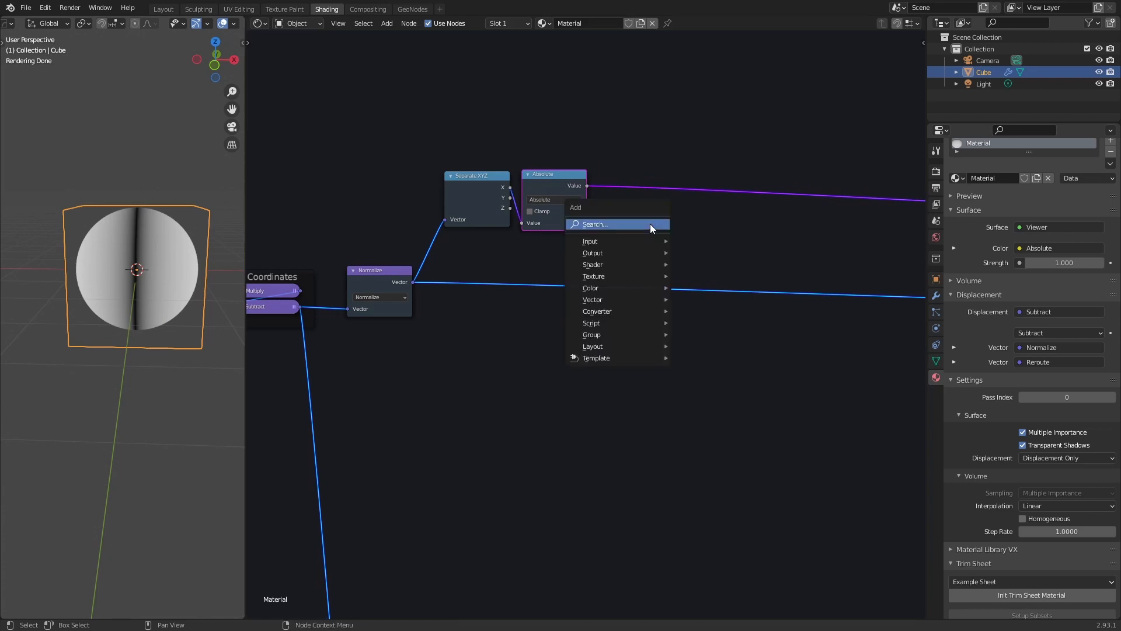
left_click(650, 224)
key("Escape")
Duplicate the Normalize node, set the copy to Multiply, and drop it onto the Absolute node's output link
left_click(375, 289)
key("shift+d")
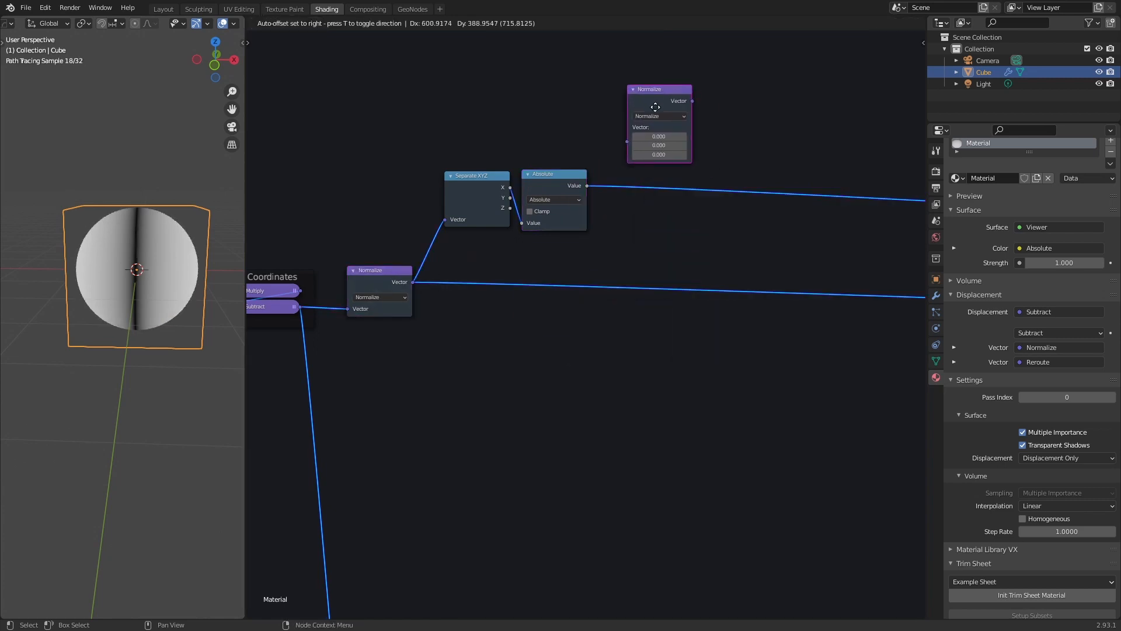
left_click(655, 107)
left_click(645, 117)
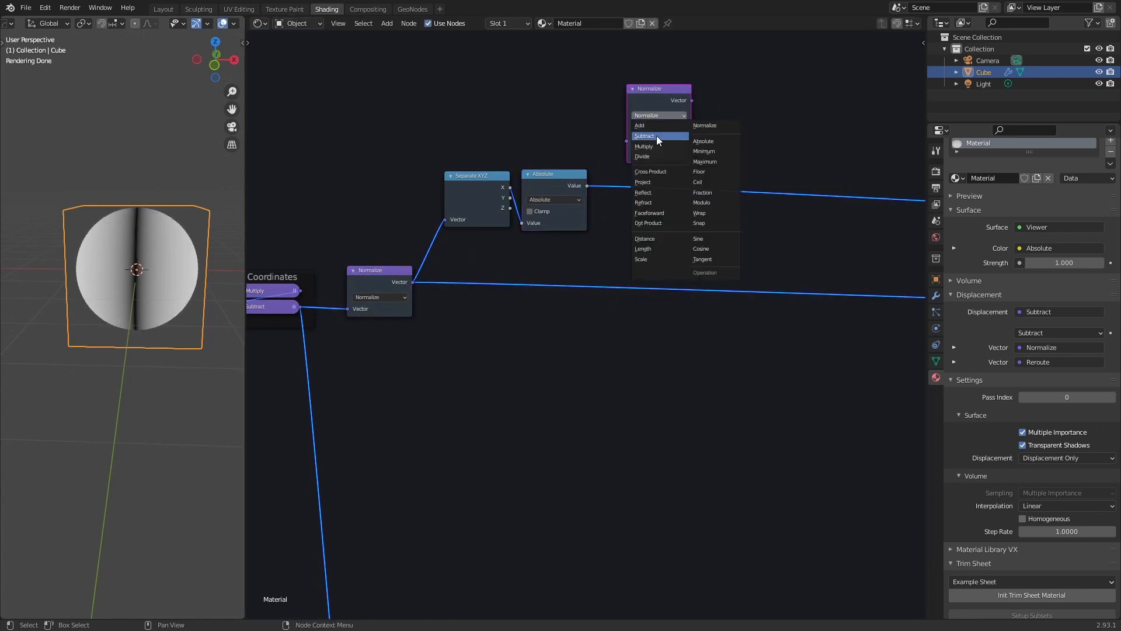
left_click(649, 146)
left_click_drag(652, 146, 651, 200)
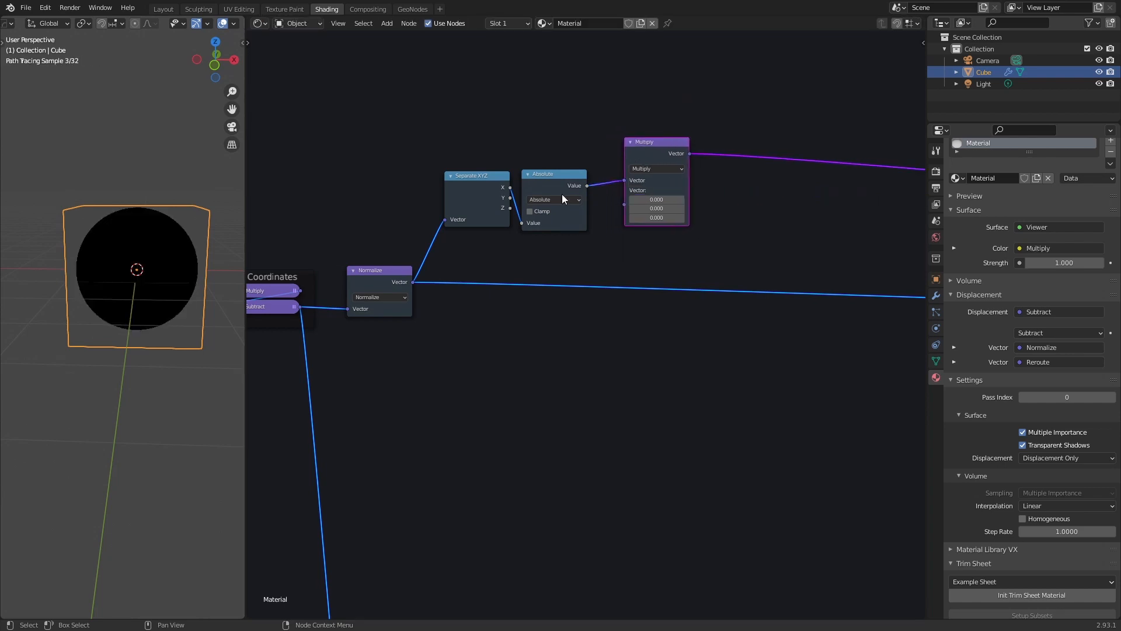
left_click_drag(661, 140, 661, 162)
Preview the Absolute output and link the Normalize vector output to the Multiply node's second input
left_click(558, 176, "ctrl+shift")
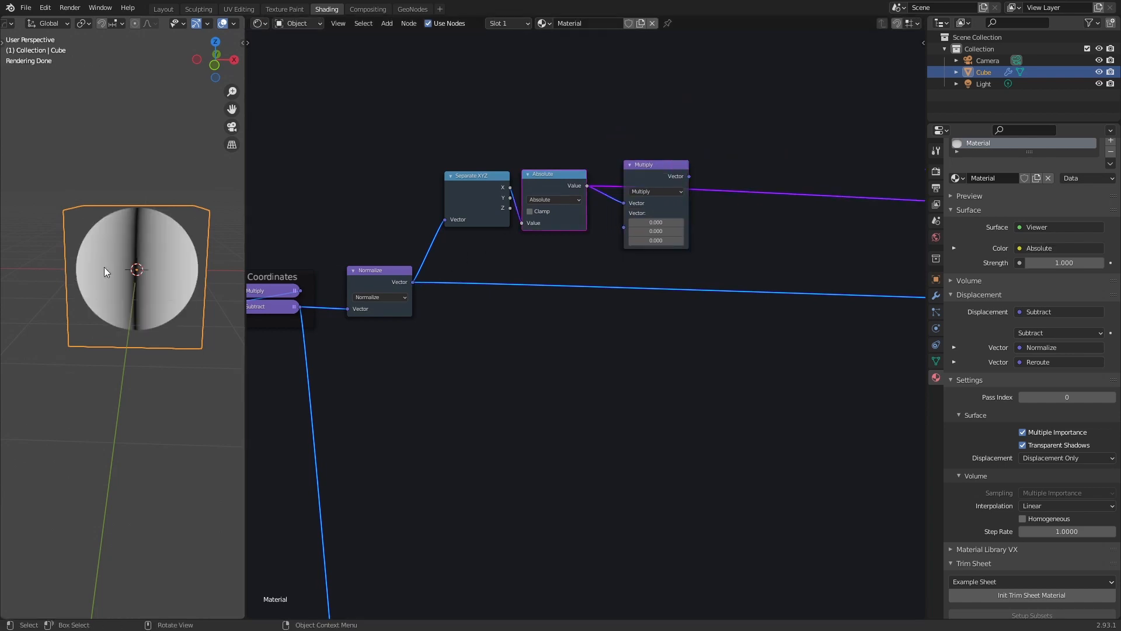
left_click_drag(413, 283, 624, 227)
left_click_drag(653, 174, 645, 209)
Link the Multiply output to the final Subtract node's first input and lower the Multiply node toward Normalize's level
scroll(741, 248, "down", 8)
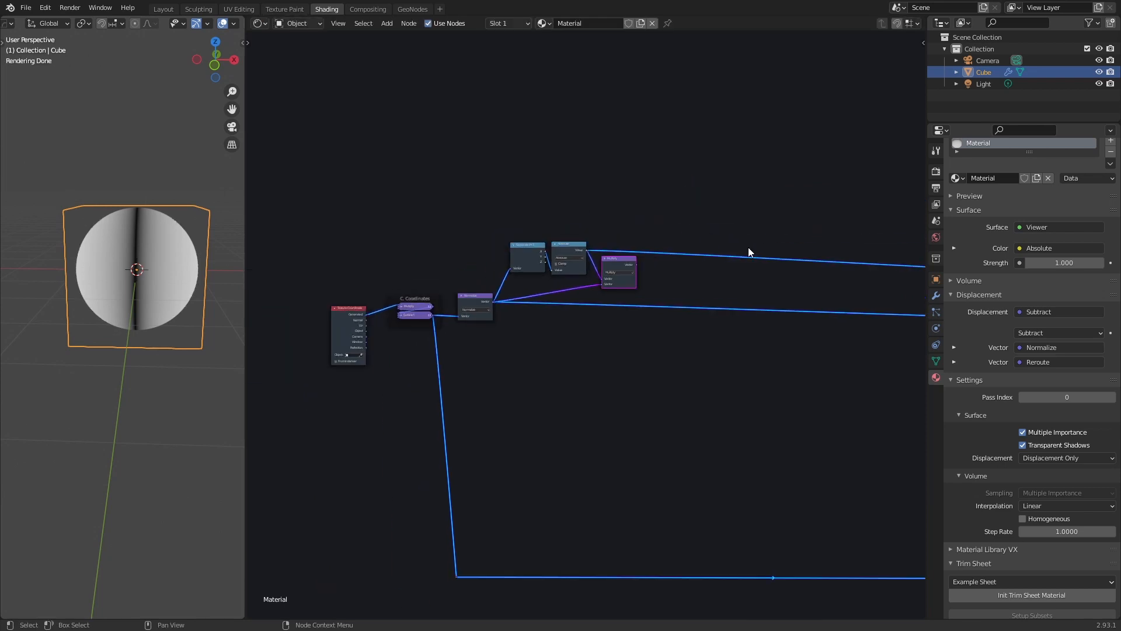
middle_click_drag(737, 246, 373, 141)
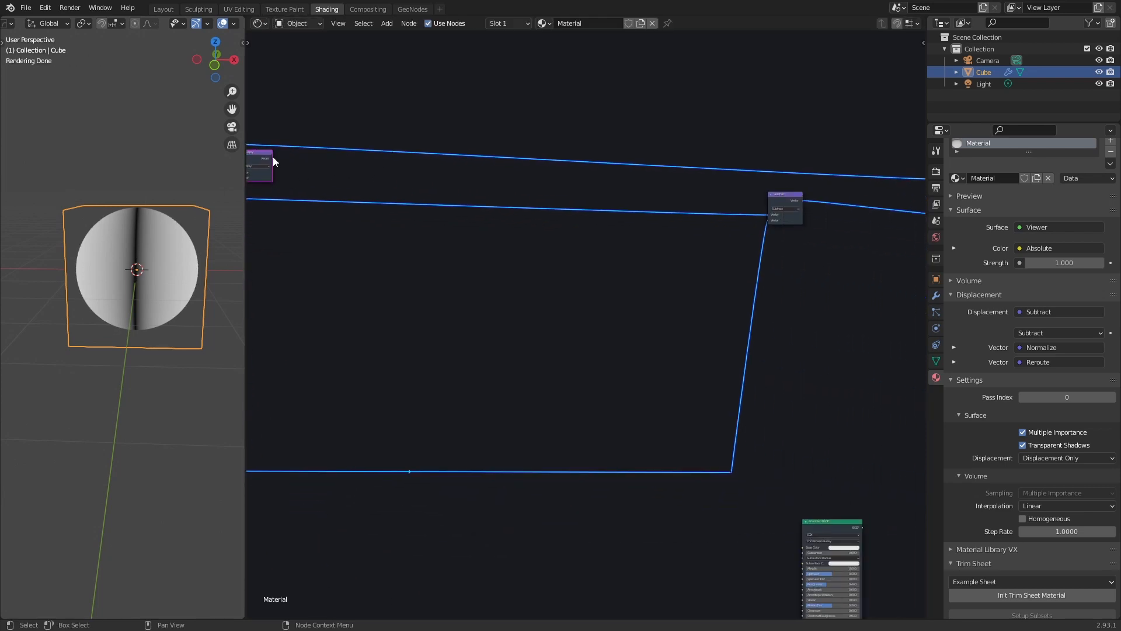
left_click_drag(272, 159, 768, 215)
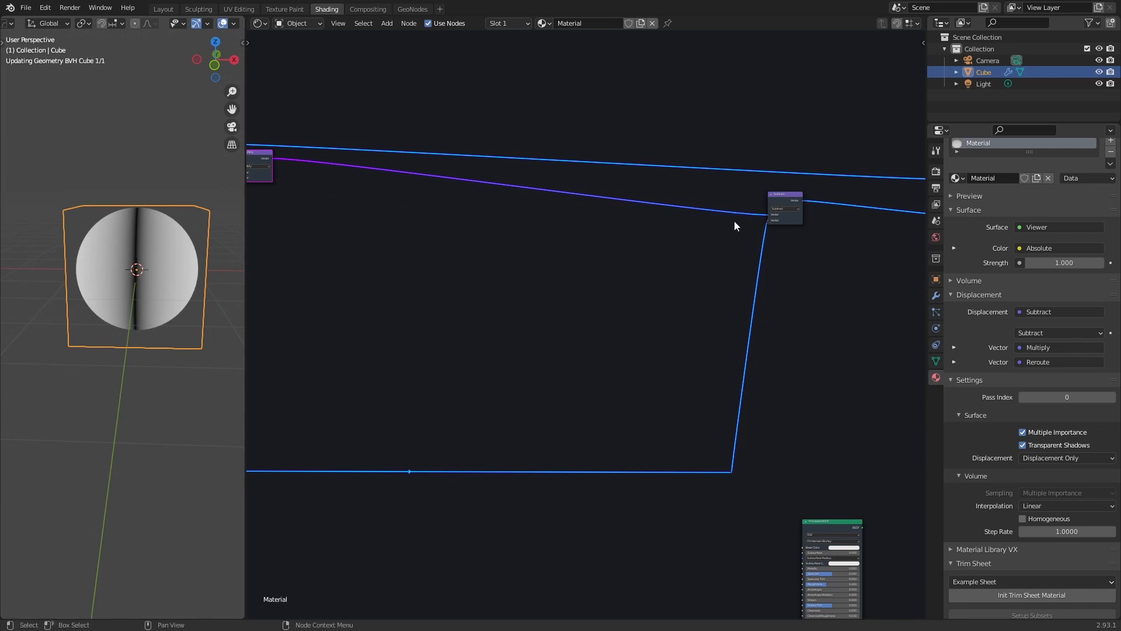
middle_click_drag(373, 283, 681, 280)
scroll(677, 233, "up", 2)
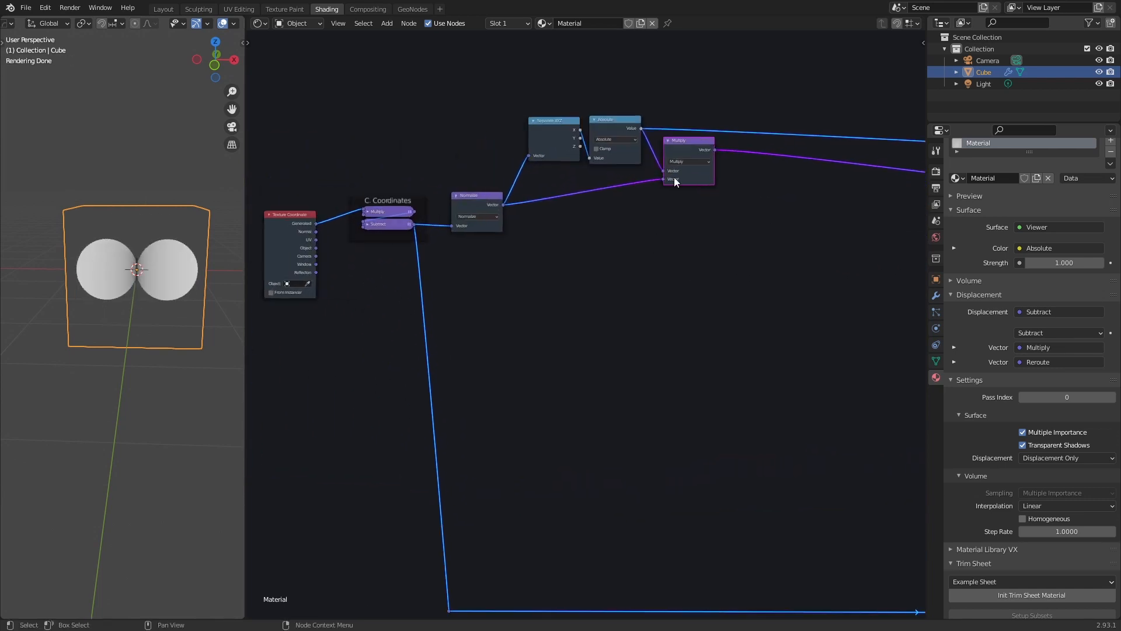
left_click_drag(674, 177, 676, 209)
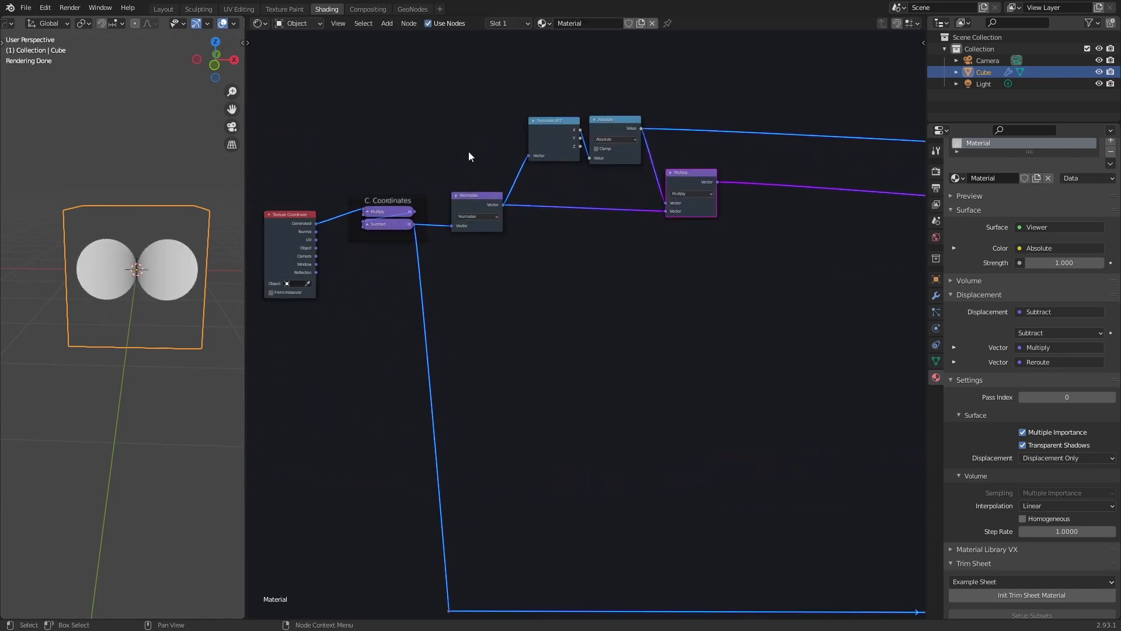
Add a reroute point joining the two links from the Normalize output, and shift Normalize slightly toward the C. Coordinates frame
left_click_drag(441, 91, 688, 273)
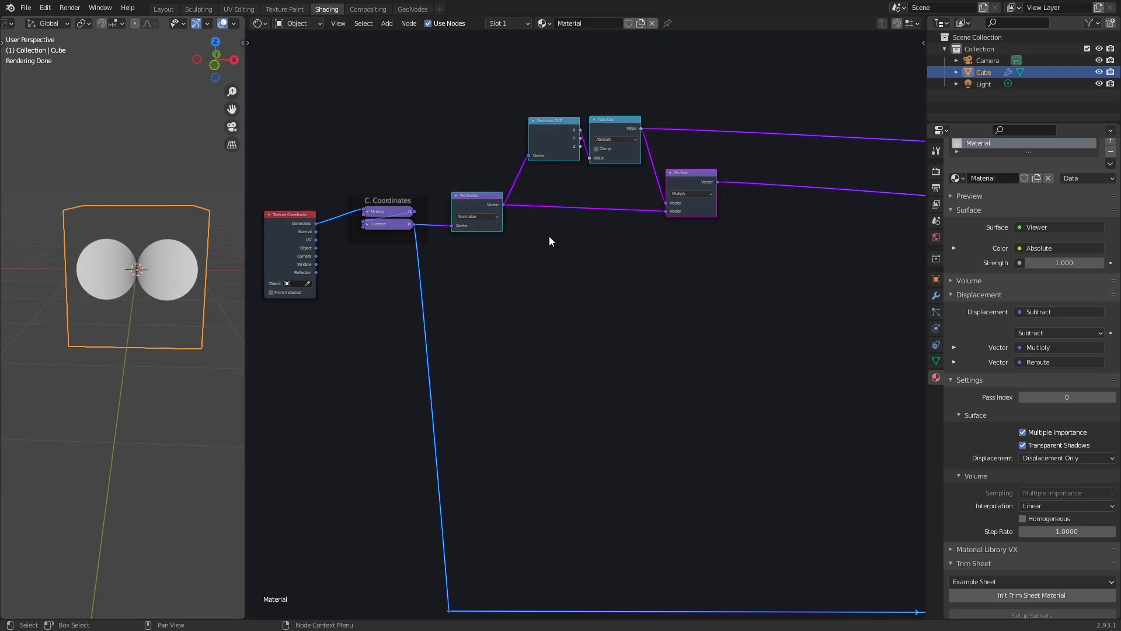
middle_click_drag(548, 236, 605, 269)
scroll(604, 270, "up", 1)
left_click(534, 222)
right_click_drag(569, 193, 579, 231, "shift")
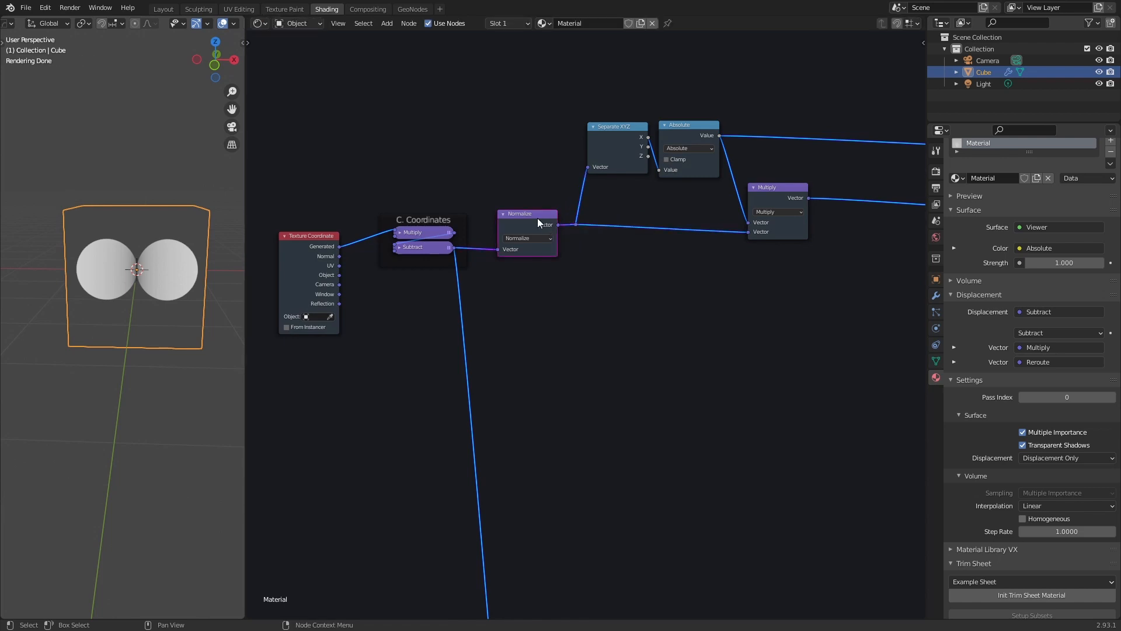
left_click_drag(538, 220, 529, 219)
Enclose the Normalize node in a frame and label it "Cube to Sphere"
left_click_drag(481, 189, 562, 286)
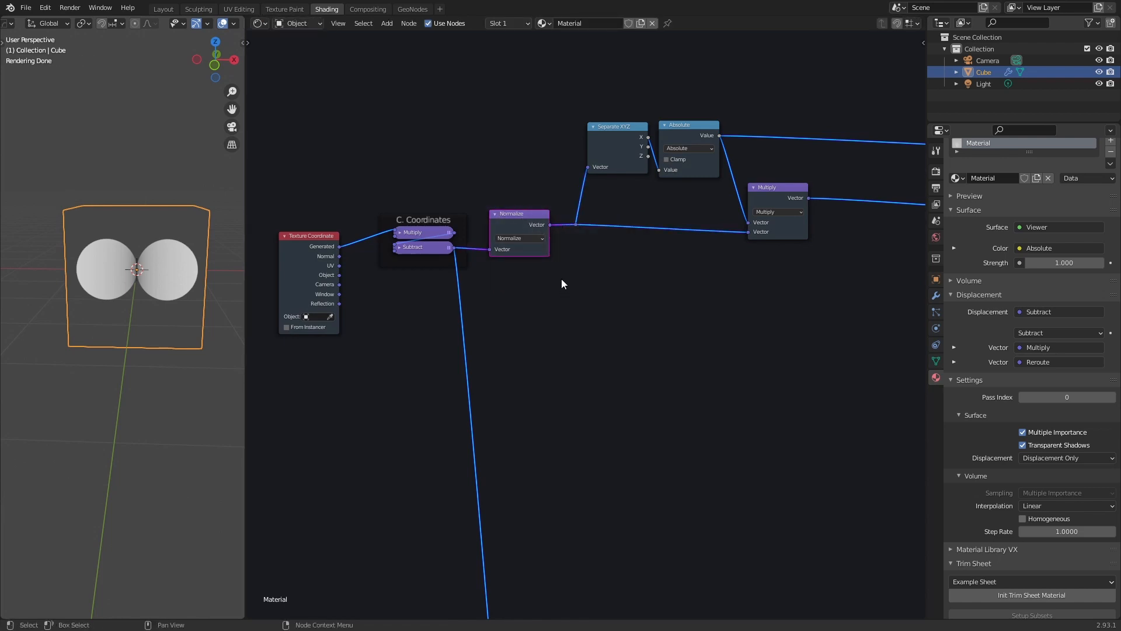
key("ctrl+j")
right_click(525, 202)
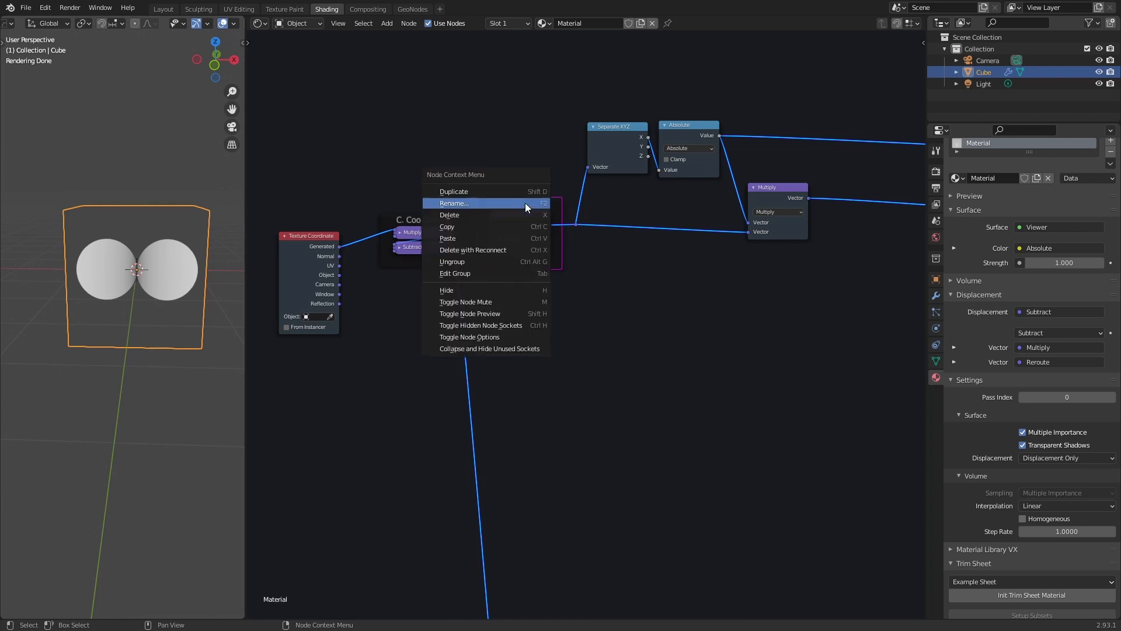
left_click(498, 203)
type("Cube to SP")
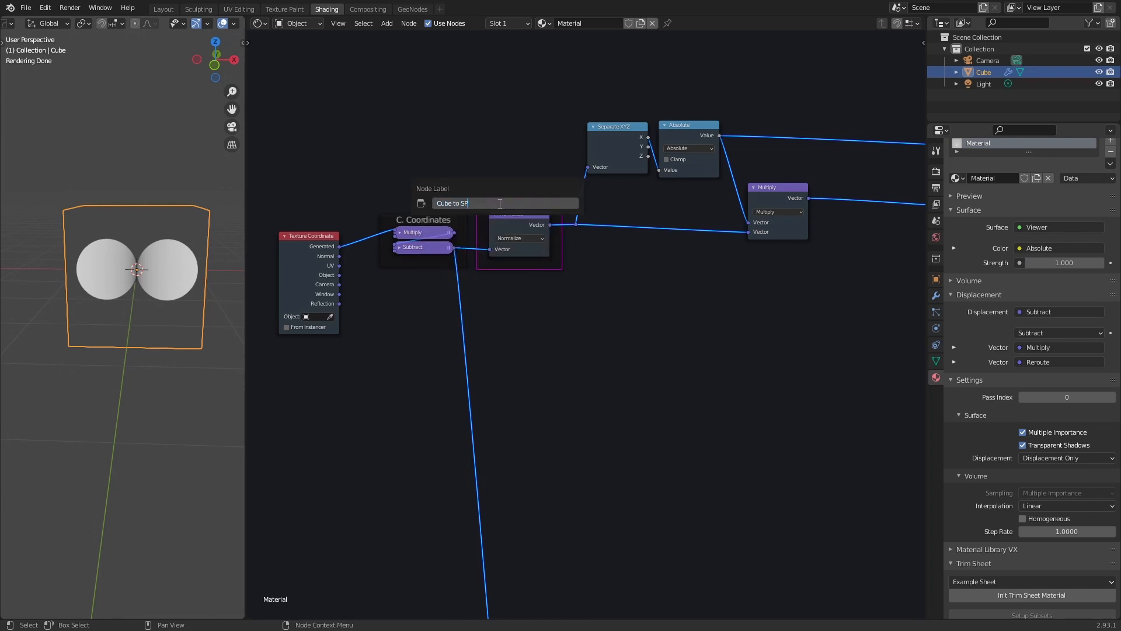
key("BackSpace")
type("phere")
key("Return")
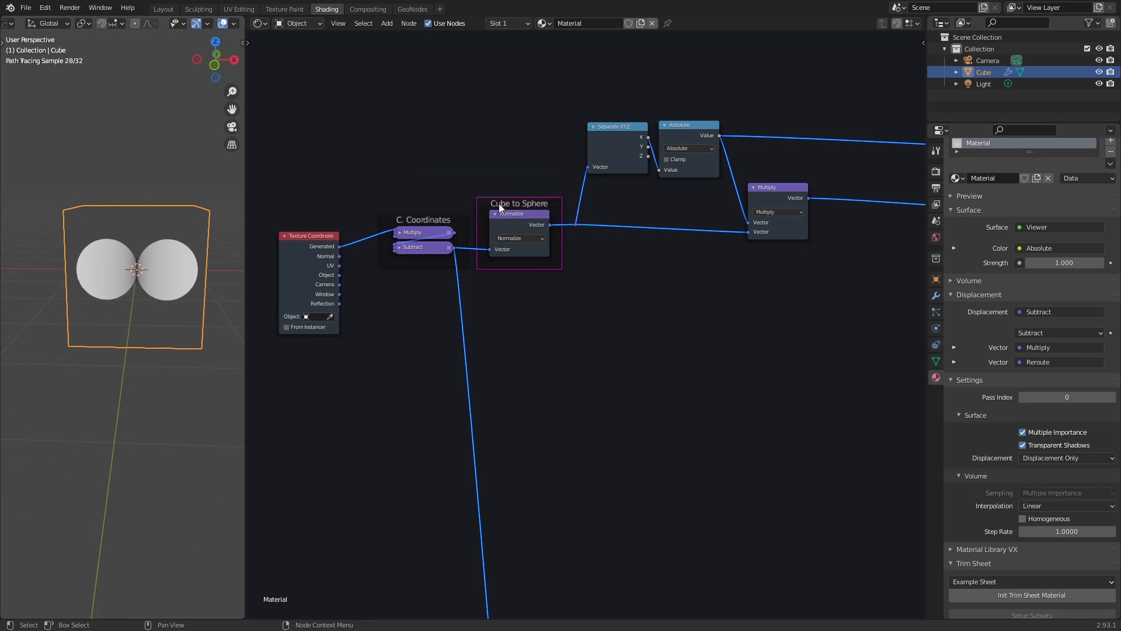
Enclose the Separate XYZ, Absolute and Multiply nodes in a new frame
middle_click_drag(680, 237, 582, 244)
left_click_drag(482, 77, 572, 180)
left_click_drag(746, 310, 745, 308)
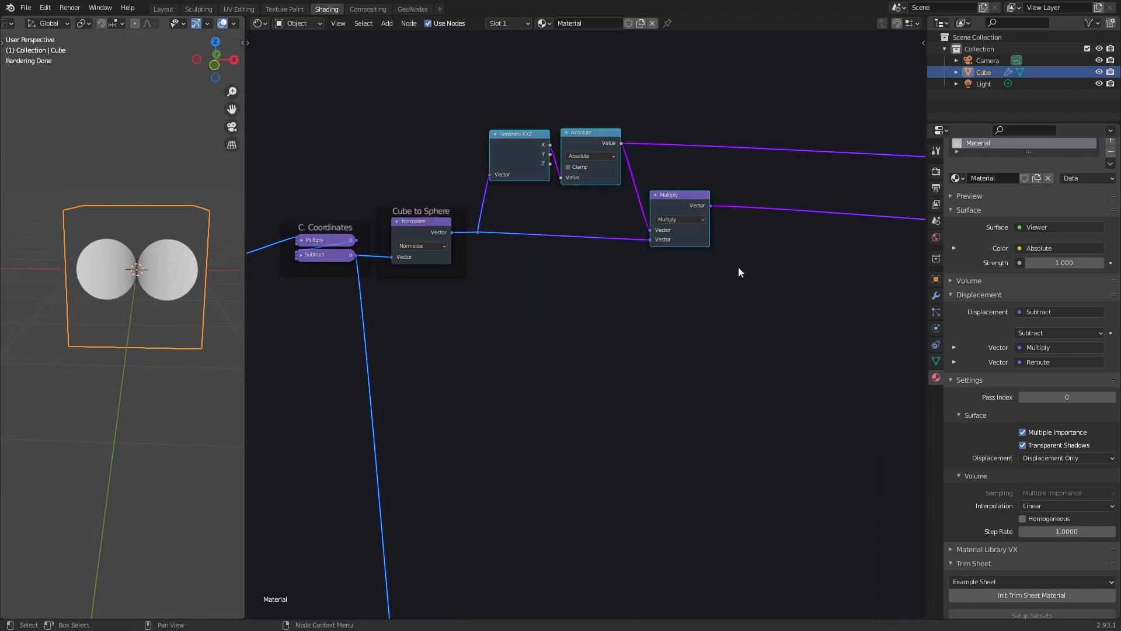
key("ctrl+j")
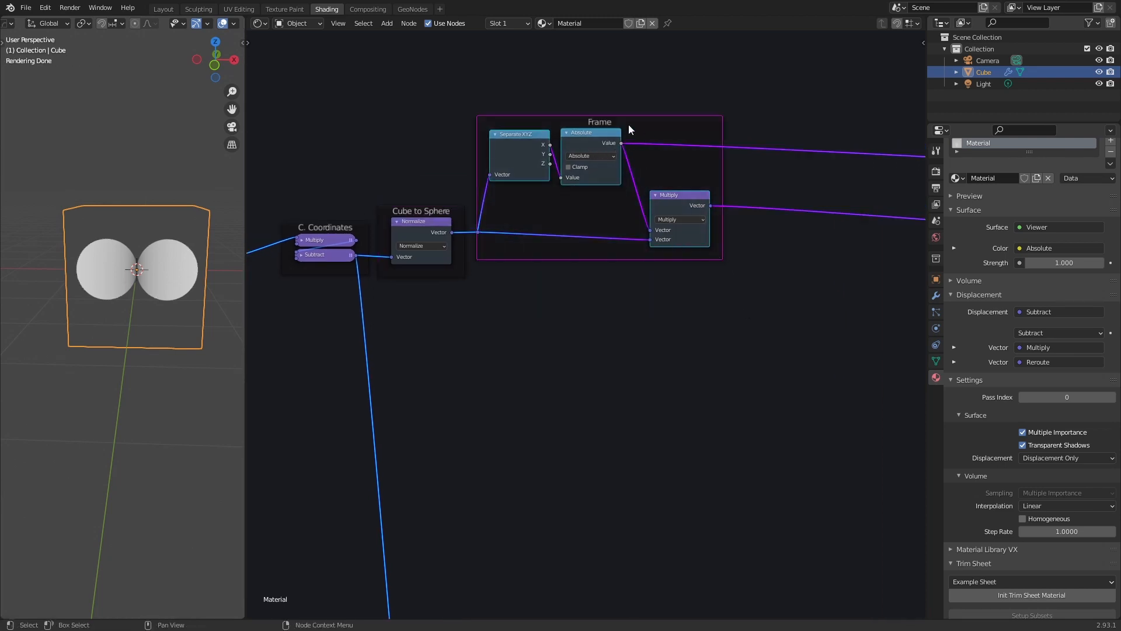
Label the new frame around Separate XYZ, Absolute and Multiply "Sphere to 2 Spheres"
right_click(590, 124)
left_click(590, 124)
type("Sph")
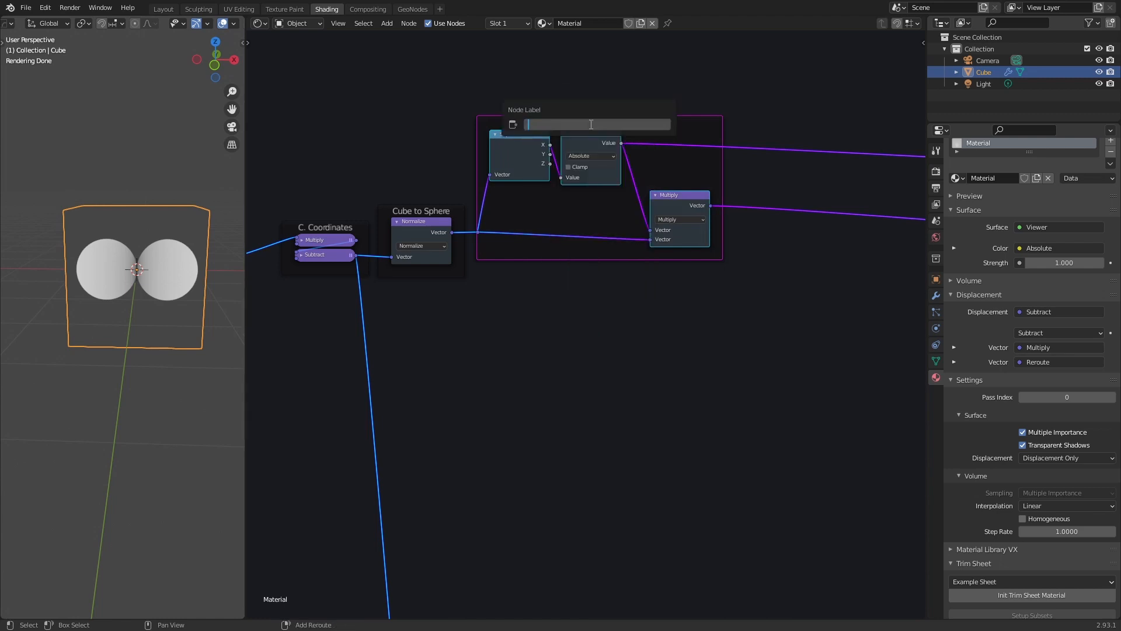
type("ere to Z")
type("Spheres")
key("Return")
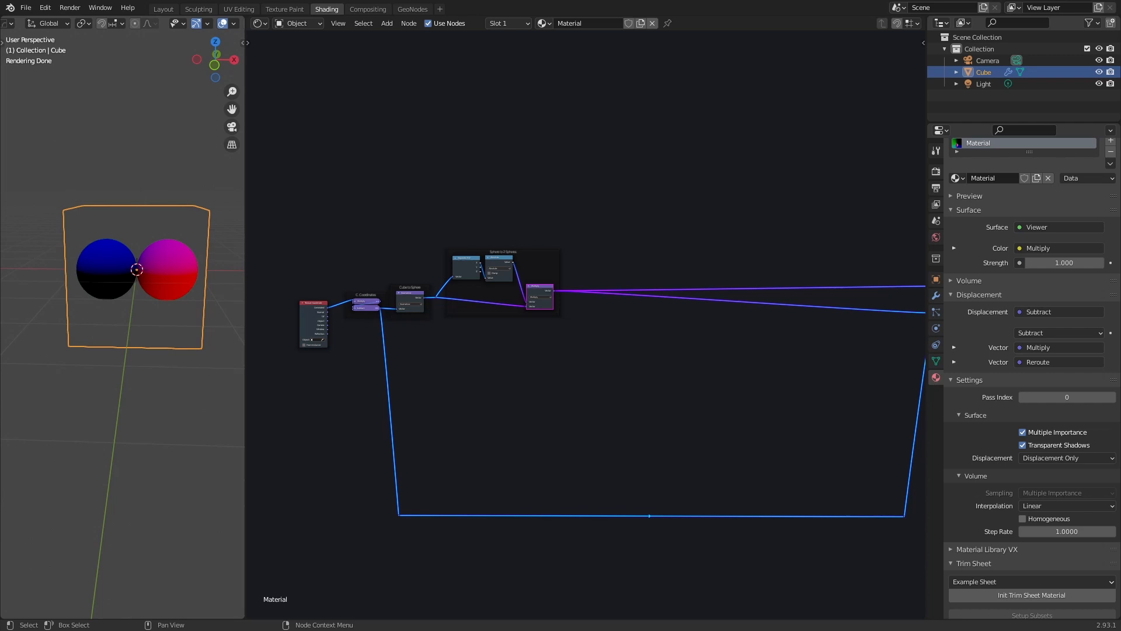
Add a second Separate XYZ node above and beyond the "Sphere to 2 Spheres" frame
scroll(585, 326, "down", 6)
middle_click_drag(760, 287, 649, 282)
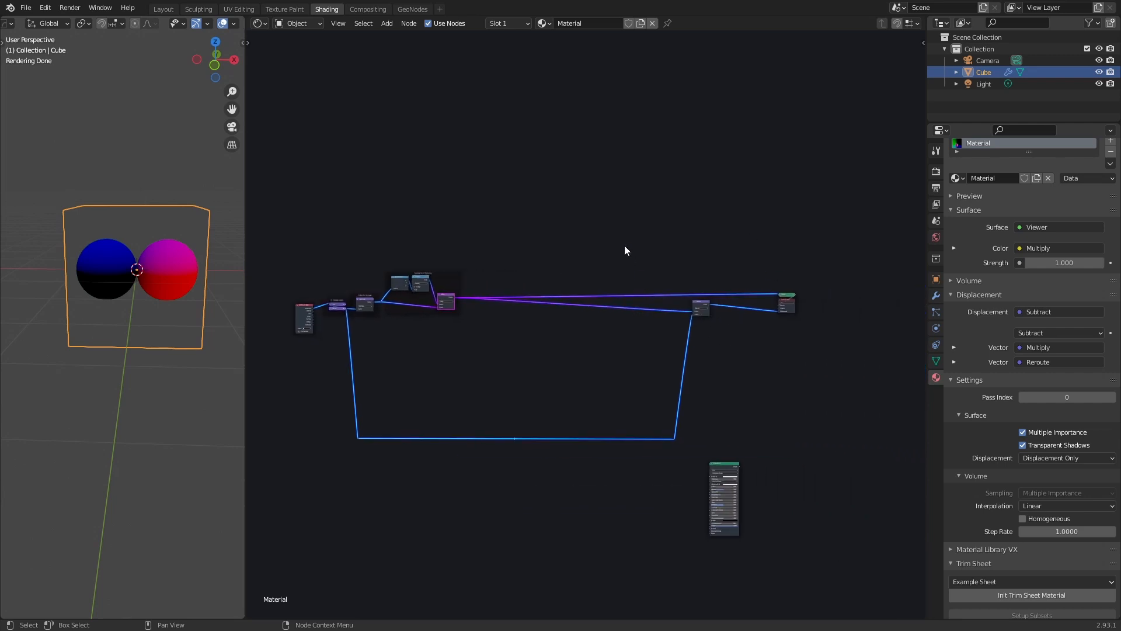
left_click_drag(625, 250, 829, 449)
scroll(530, 276, "up", 5)
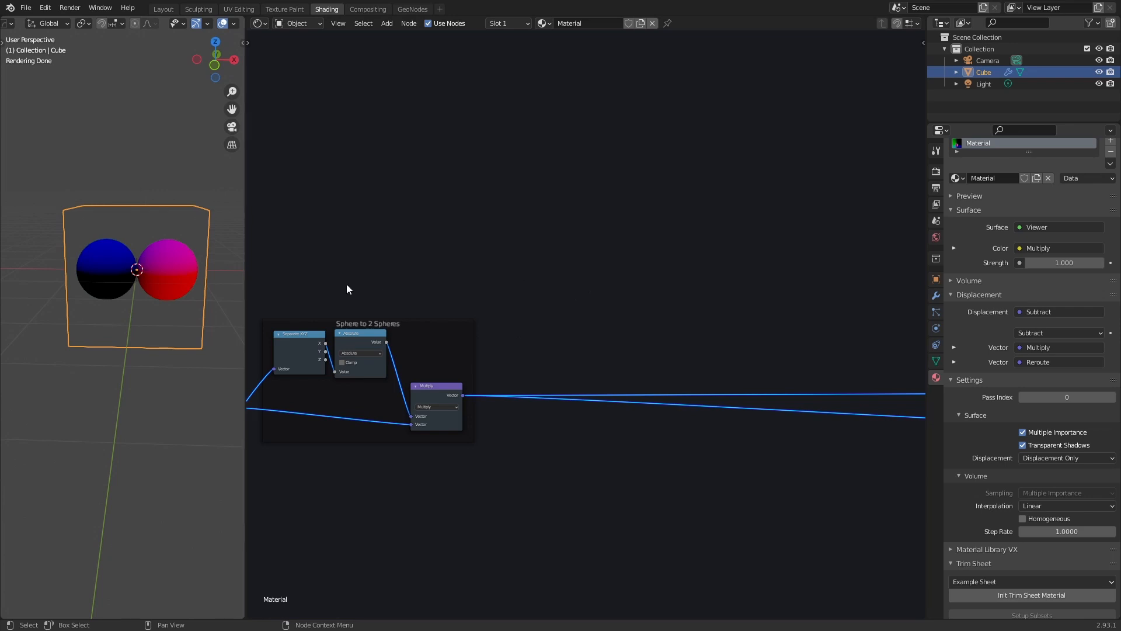
key("shift+a")
left_click(568, 289)
key("Escape")
key("shift+a")
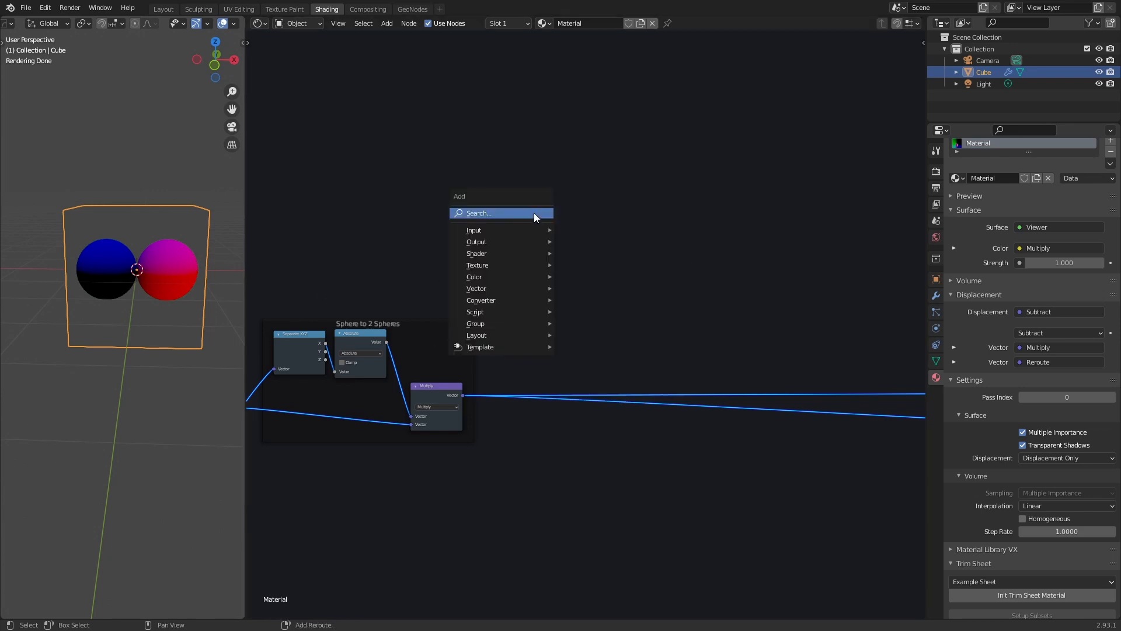
left_click(533, 213)
type("sep")
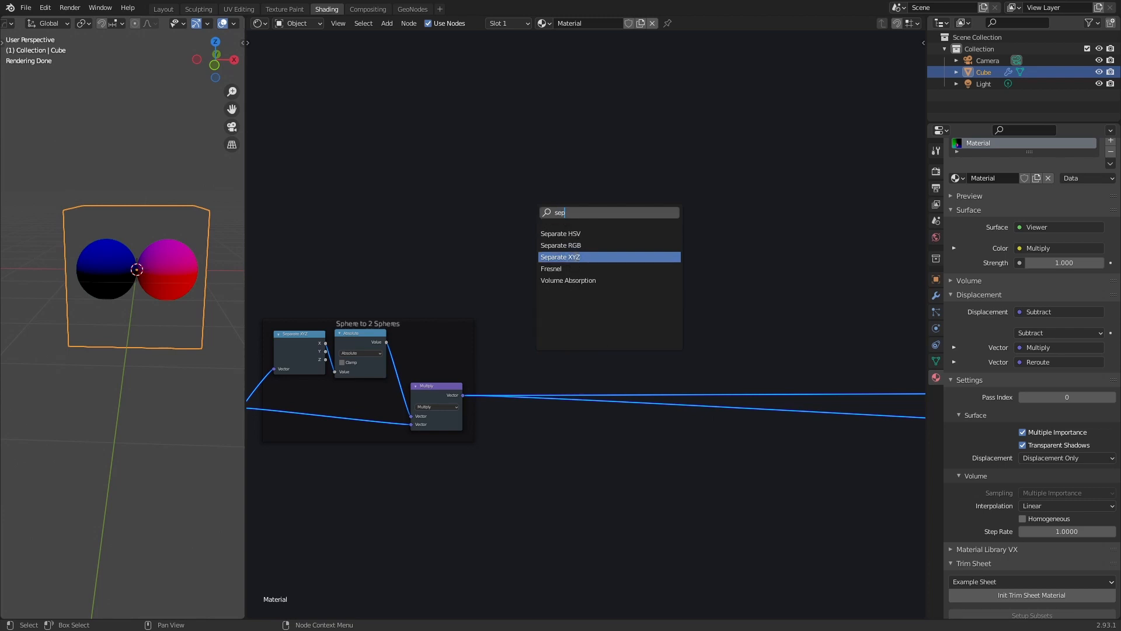
left_click(561, 257)
left_click(525, 215)
Link the framed Multiply output to the new Separate XYZ's Vector input and preview its X output
left_click_drag(518, 168, 534, 166)
left_click_drag(462, 395, 517, 187)
left_click(541, 165, "ctrl+shift")
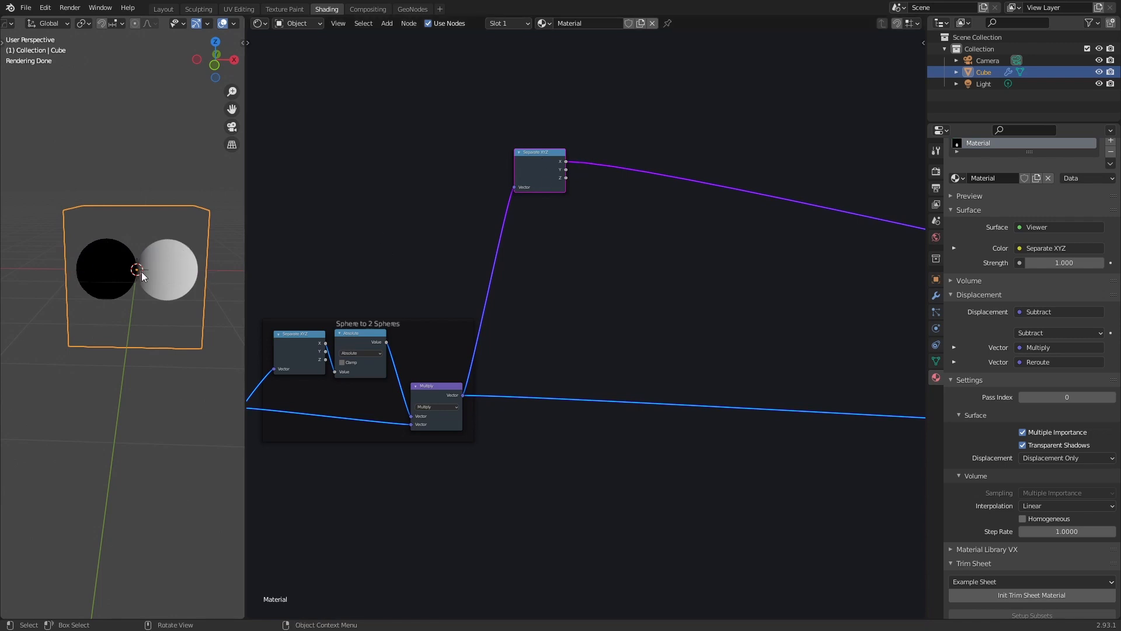
Add a Math node above the new Separate XYZ node
middle_click_drag(626, 246, 619, 296)
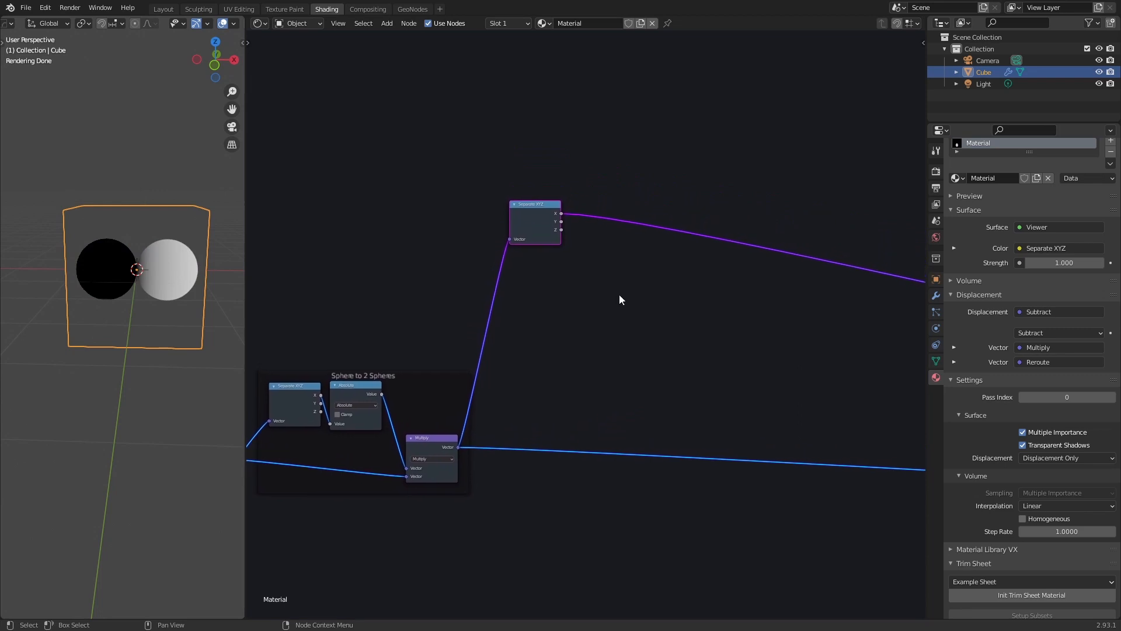
scroll(611, 273, "down", 1)
scroll(611, 274, "up", 2)
key("shift+a")
type("s")
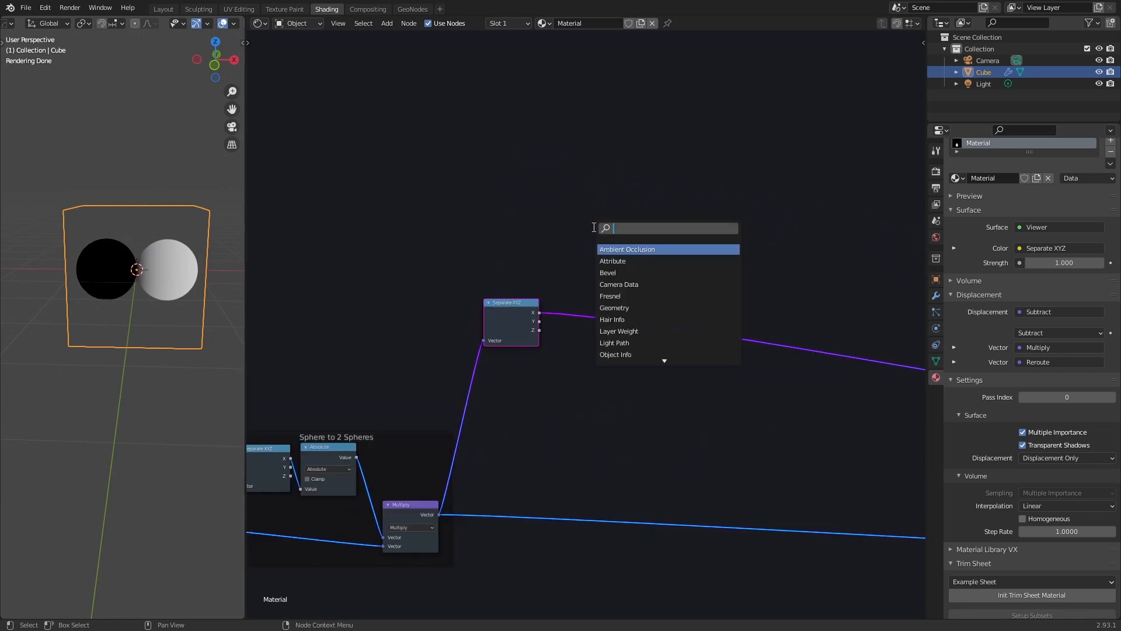
type("add")
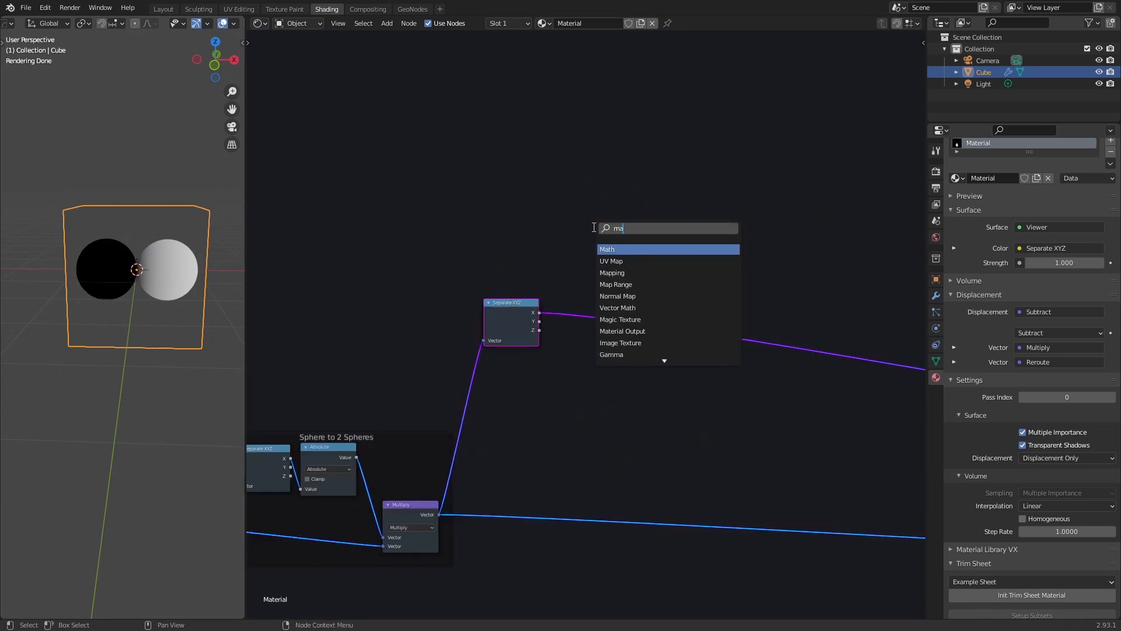
key("Return")
left_click(578, 193)
scroll(576, 195, "up", 1)
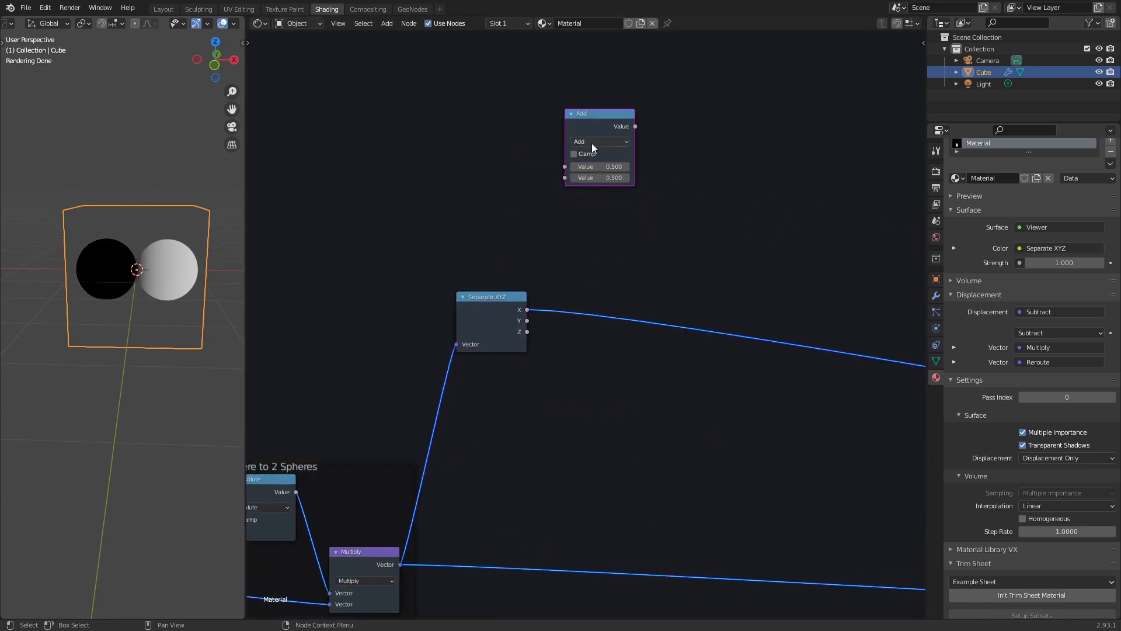
Set the Math node to Greater Than with threshold 0, feed it Separate XYZ's X output, and preview the result
left_click(591, 143)
left_click(677, 202)
left_click_drag(527, 309, 564, 166)
left_click(599, 178)
type("0")
key("Return")
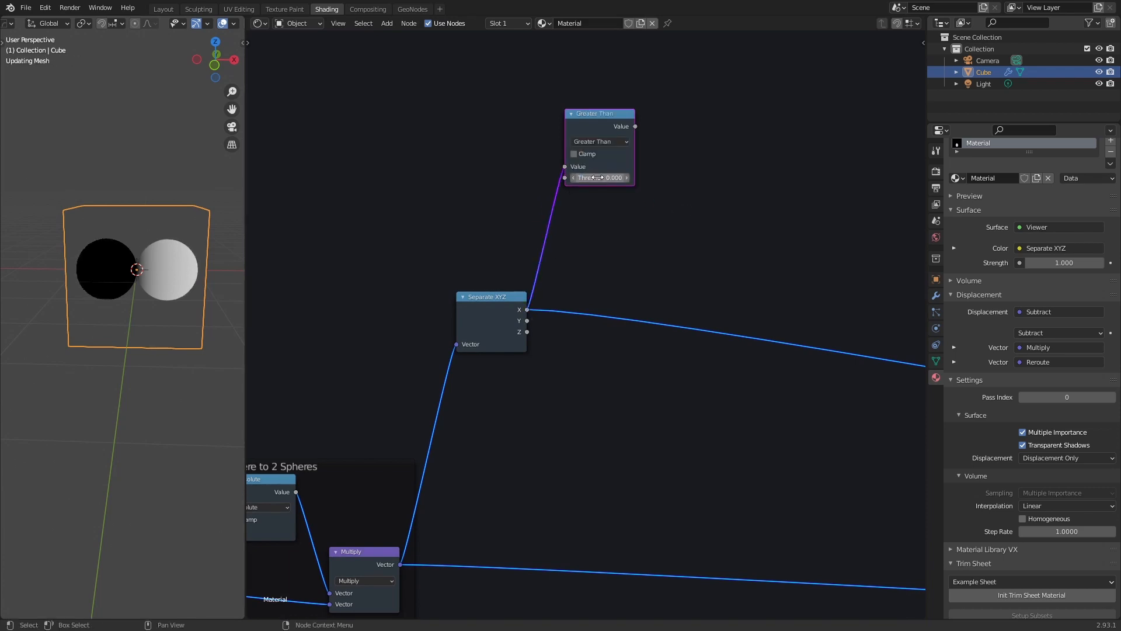
left_click(588, 122, "ctrl+shift")
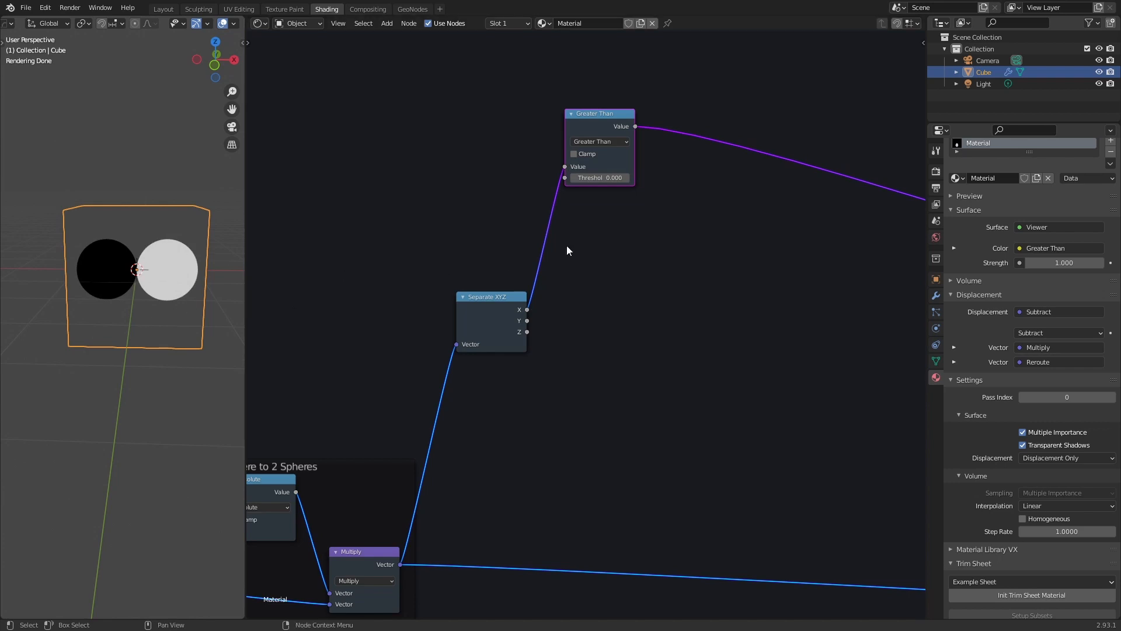
Enclose the Greater Than node in a frame and label it "R Sphere Mask"
middle_click_drag(602, 220, 538, 321)
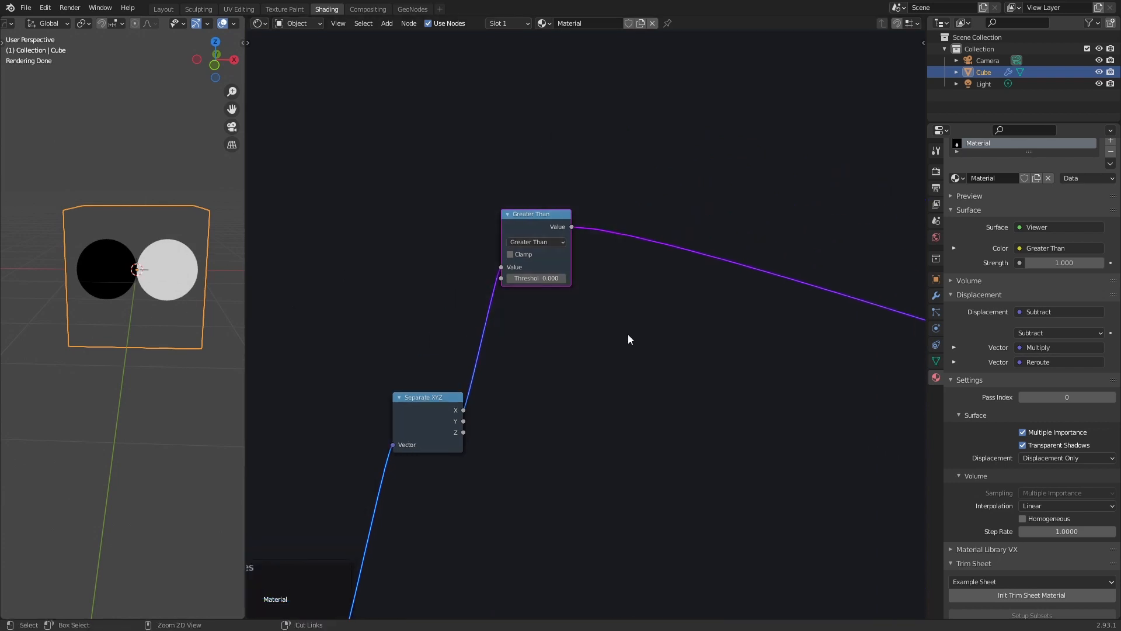
key("ctrl+j")
key("F2")
type("R Sphere Mask")
key("Return")
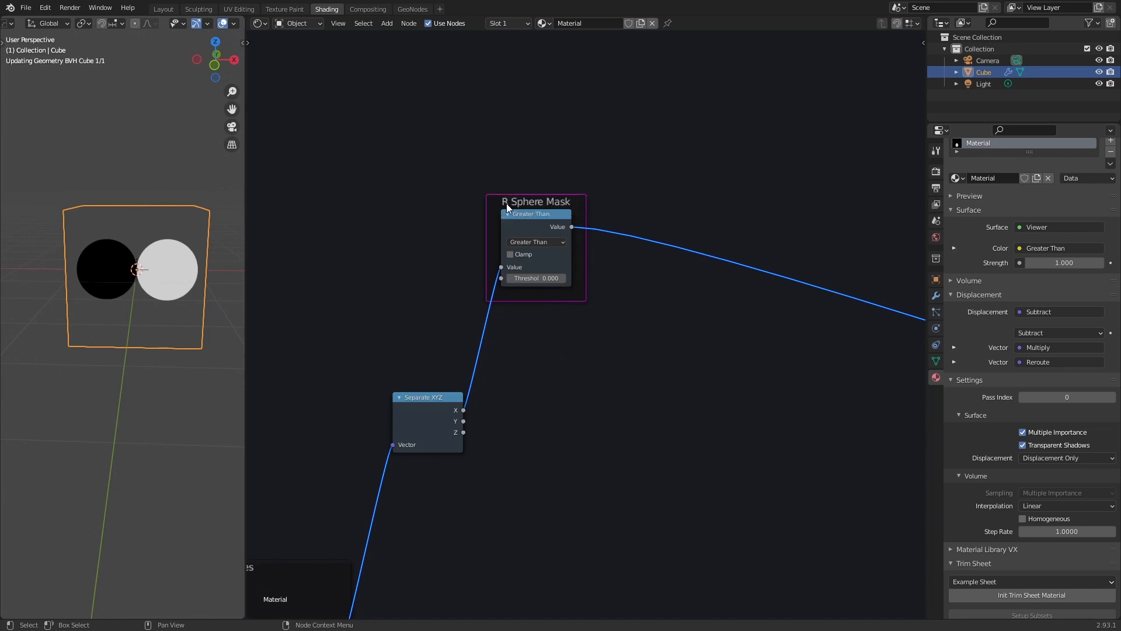
Add a reroute point on the link from Separate XYZ's X output to Greater Than and shift it slightly up and outward
right_click_drag(485, 317, 503, 346, "shift")
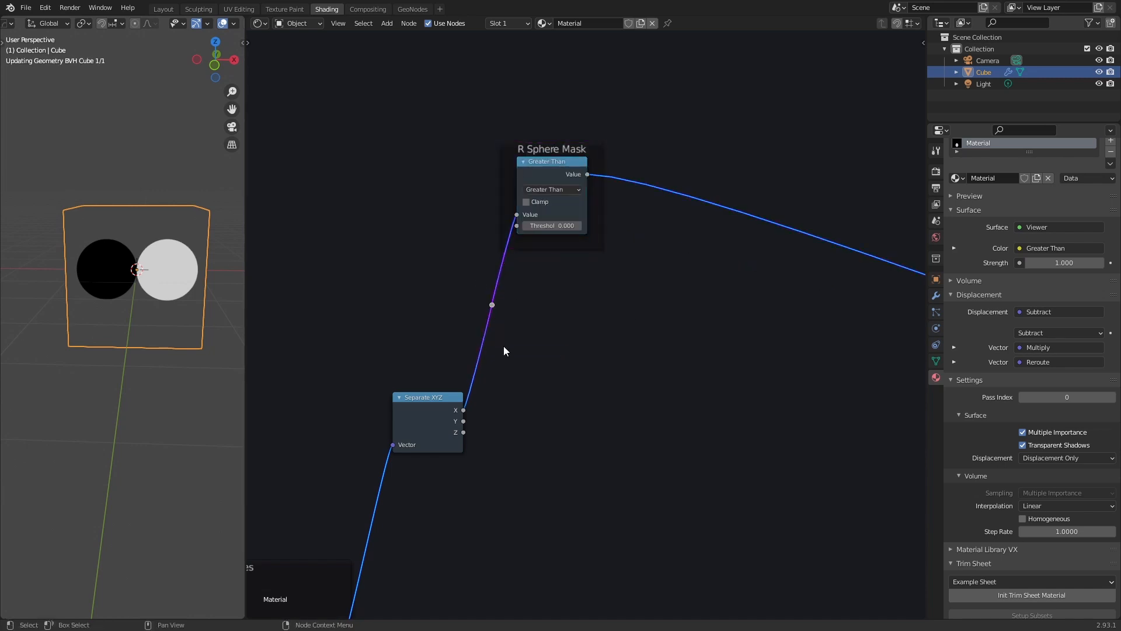
key("g")
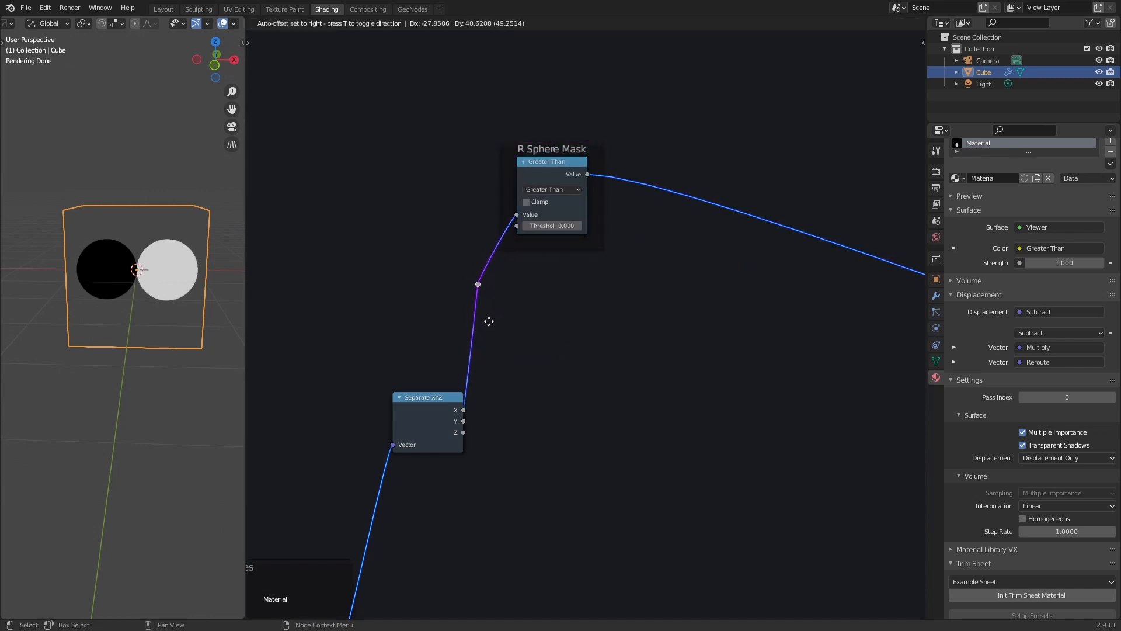
left_click(494, 325)
Duplicate the Greater Than node, detach the copy from the R Sphere Mask frame, and place it below that frame
left_click_drag(484, 133, 545, 173)
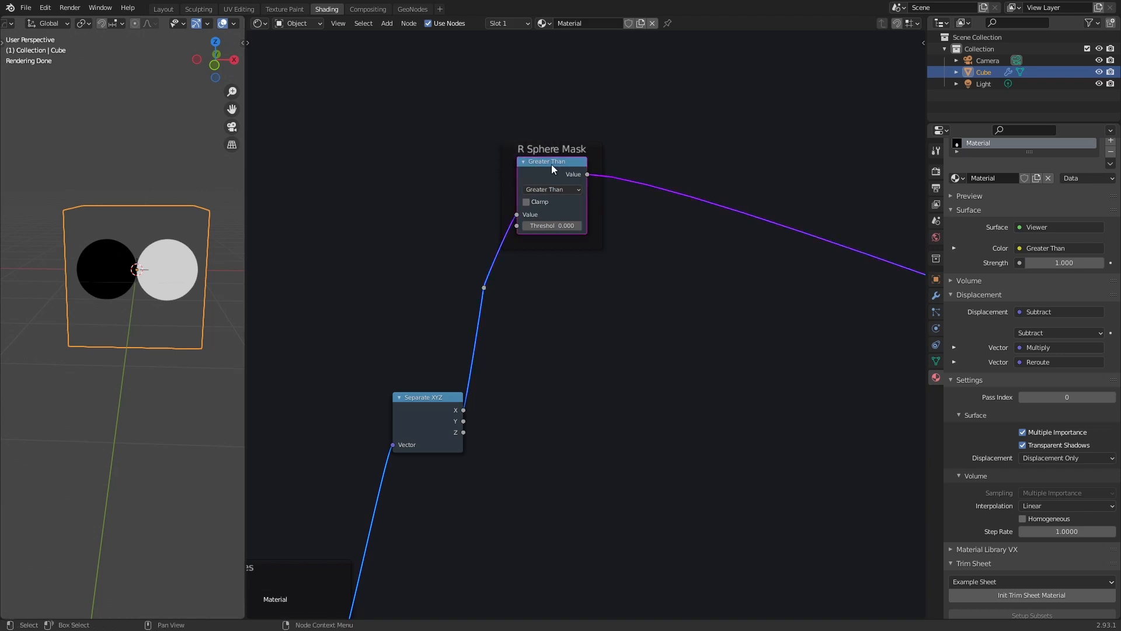
key("shift+d")
left_click(552, 272)
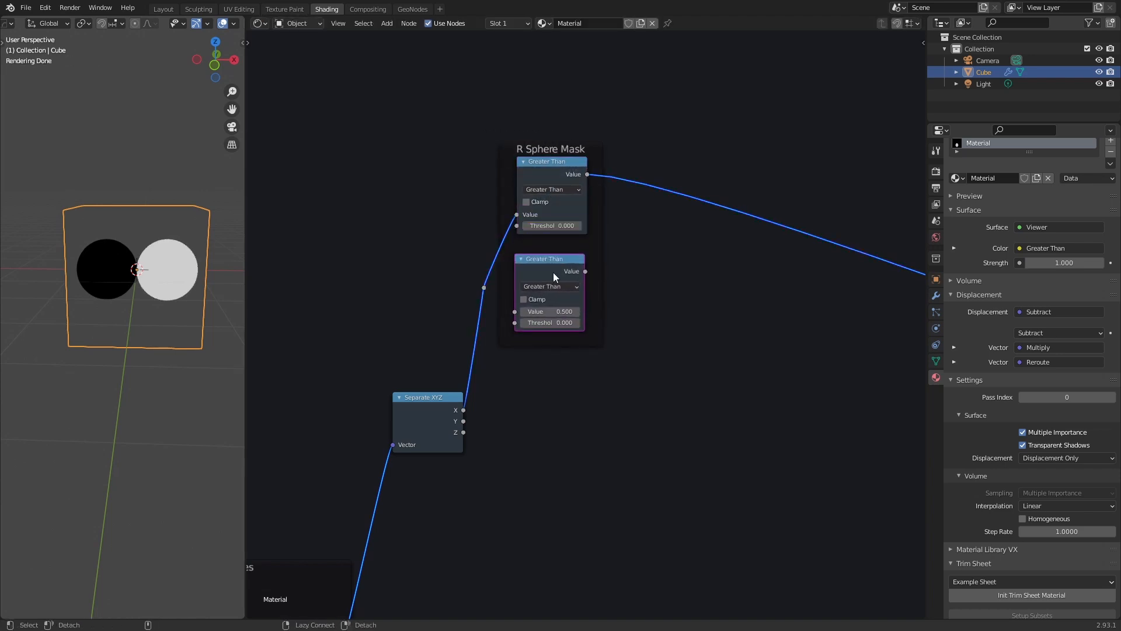
key("alt+p")
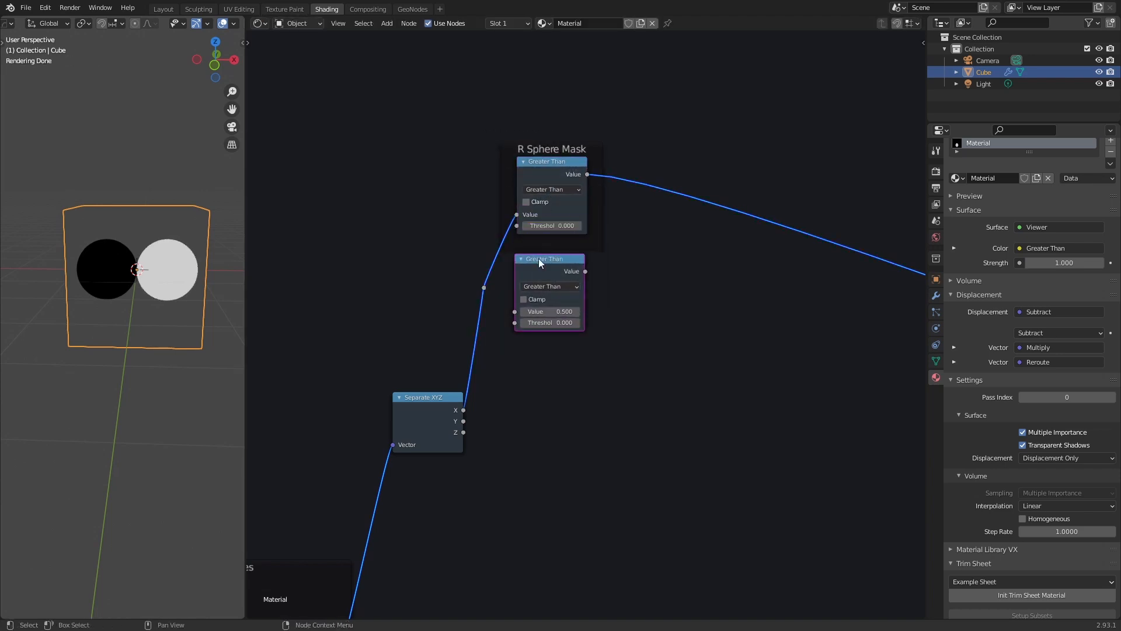
key("g")
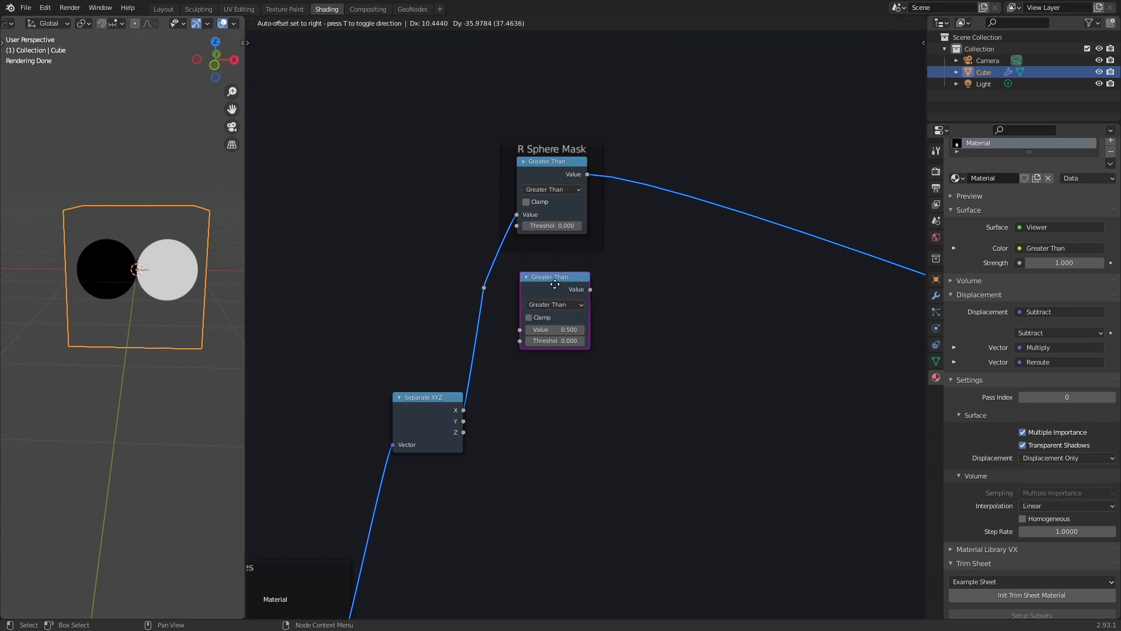
left_click(554, 284)
Link the reroute point to the copy's Value input, set its operation to Less Than, and preview it
left_click_drag(483, 287, 519, 329)
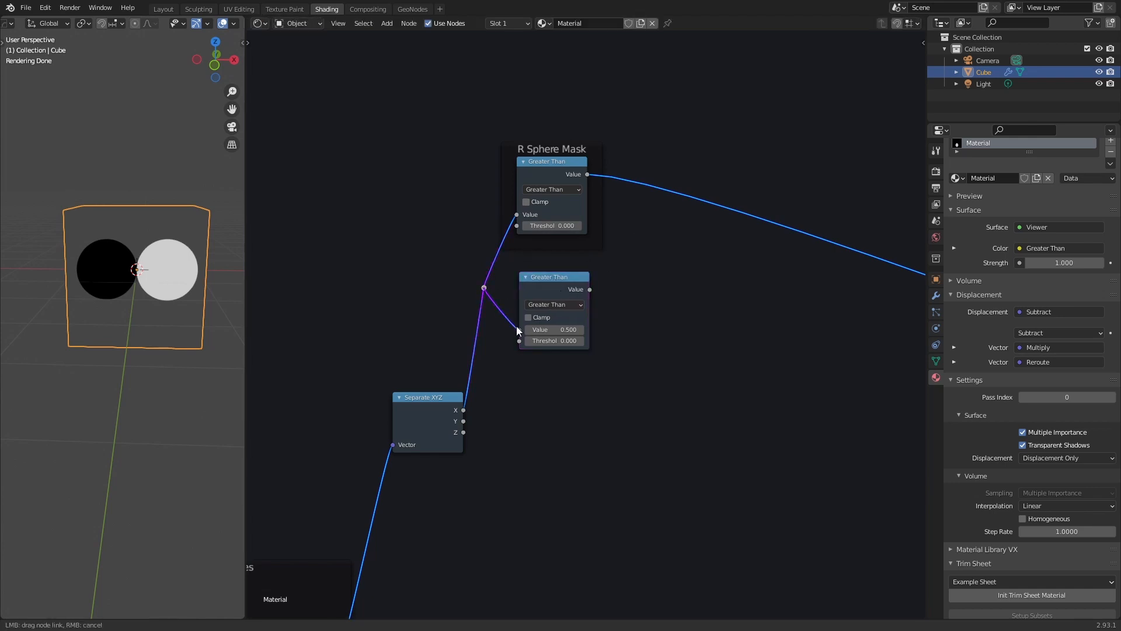
left_click(560, 304)
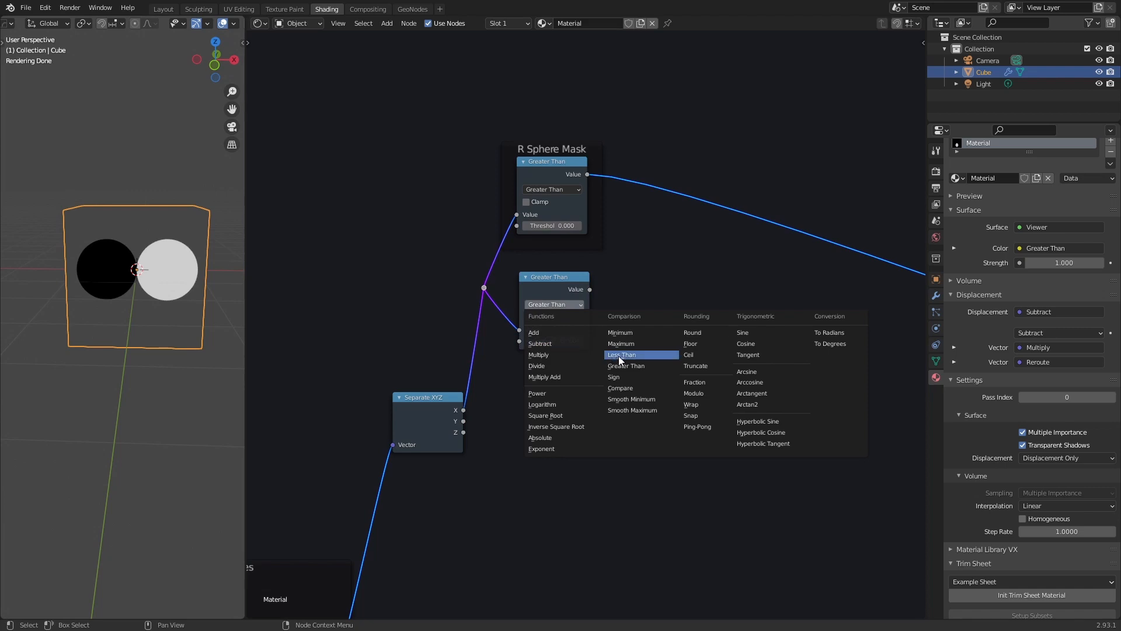
left_click(621, 354)
left_click(559, 291, "ctrl+shift")
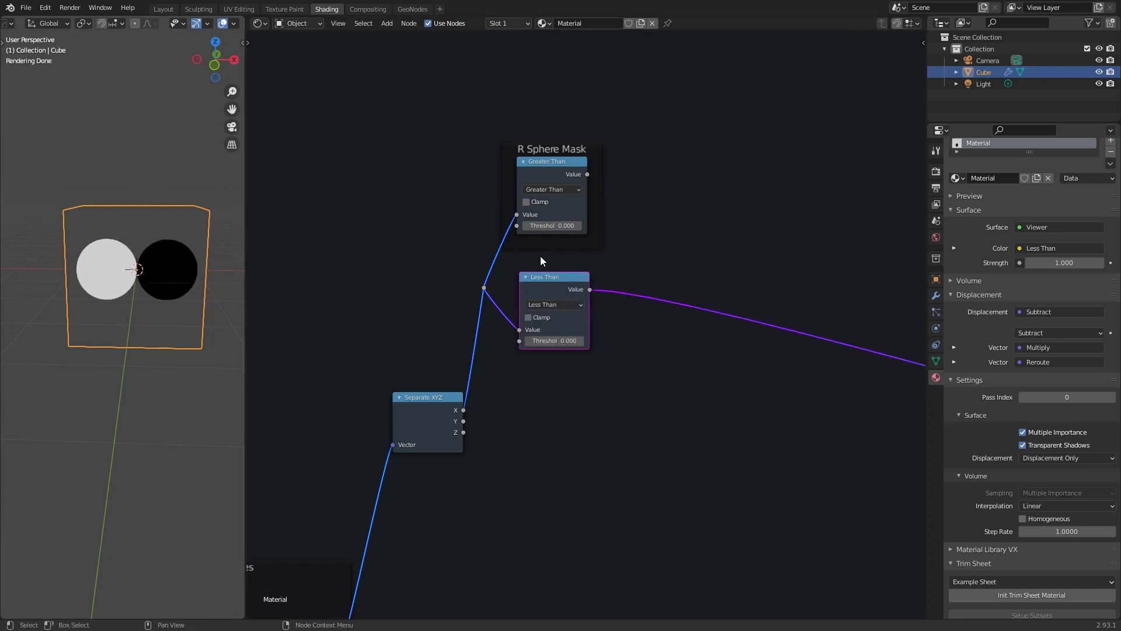
Enclose the Less Than node in a frame and label it "L Sphere Mask"
key("ctrl+j")
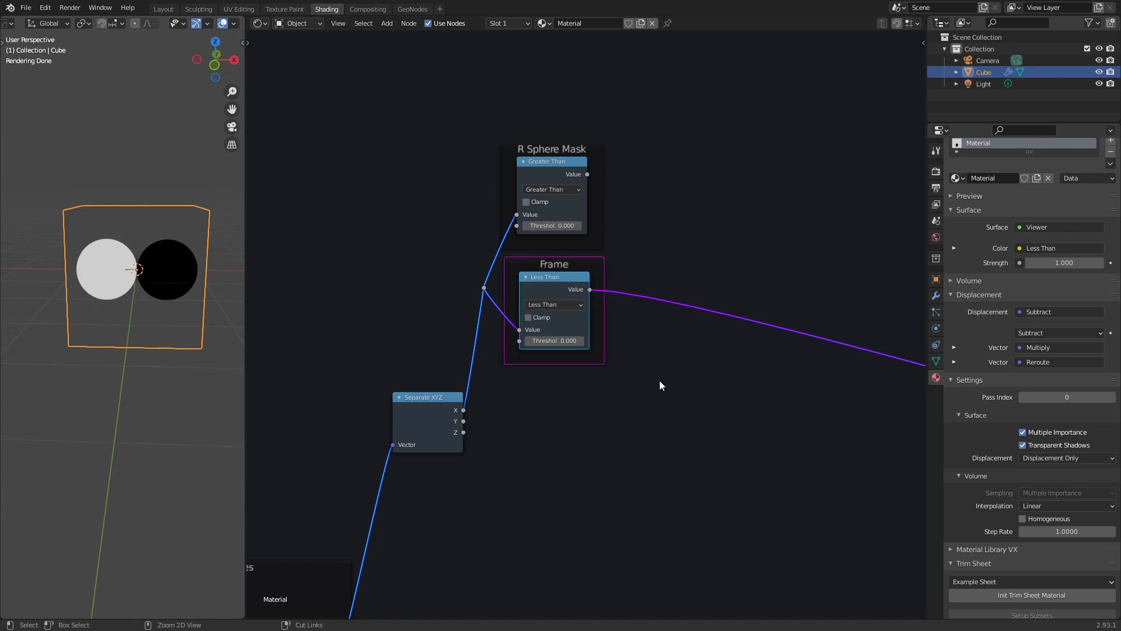
left_click(561, 265)
right_click(557, 264)
left_click(518, 260)
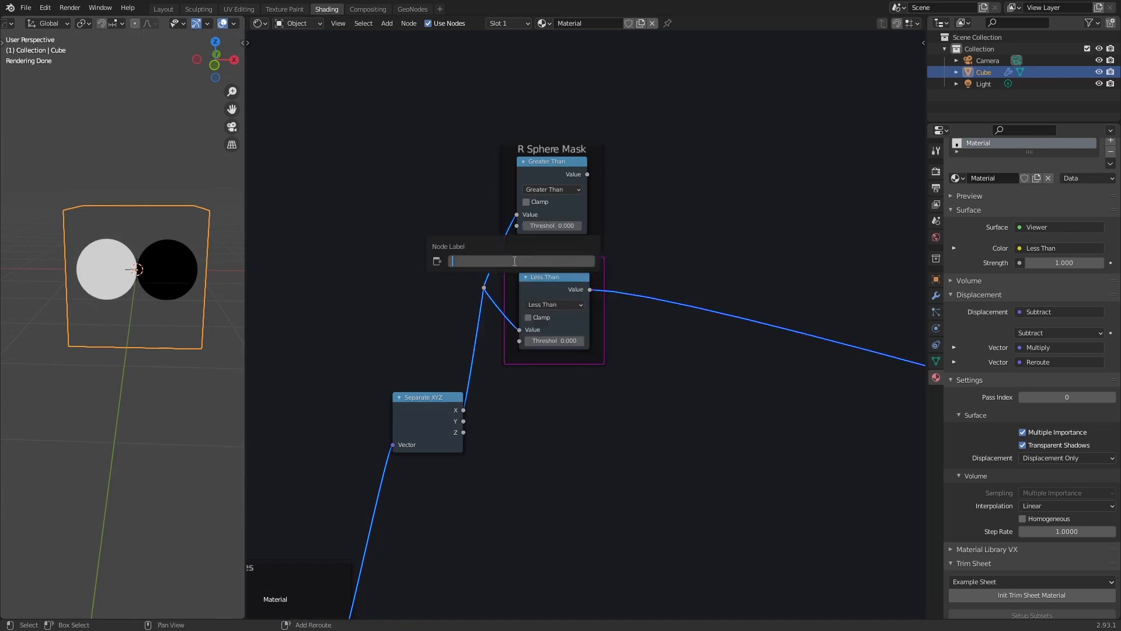
type("L Sphere Mask")
key("Return")
Lower the Separate XYZ node slightly and place a duplicate of the Less Than node below the L Sphere Mask frame
middle_click_drag(513, 260, 520, 59)
left_click_drag(430, 213, 431, 226)
middle_click_drag(594, 188, 590, 231)
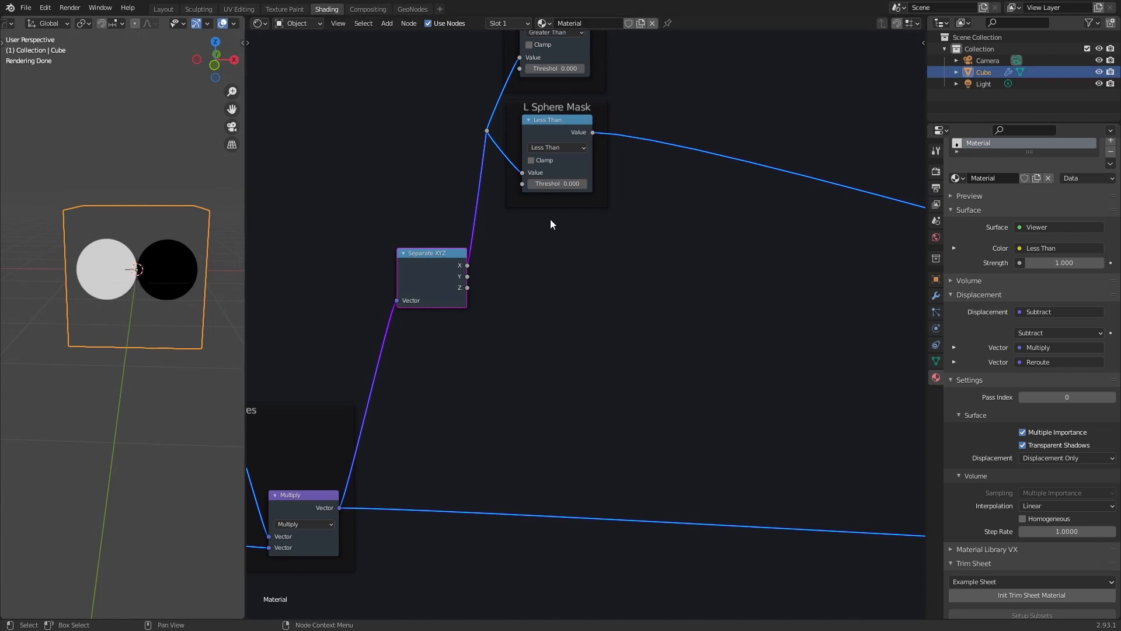
left_click(550, 136)
key("shift+d")
left_click(555, 264)
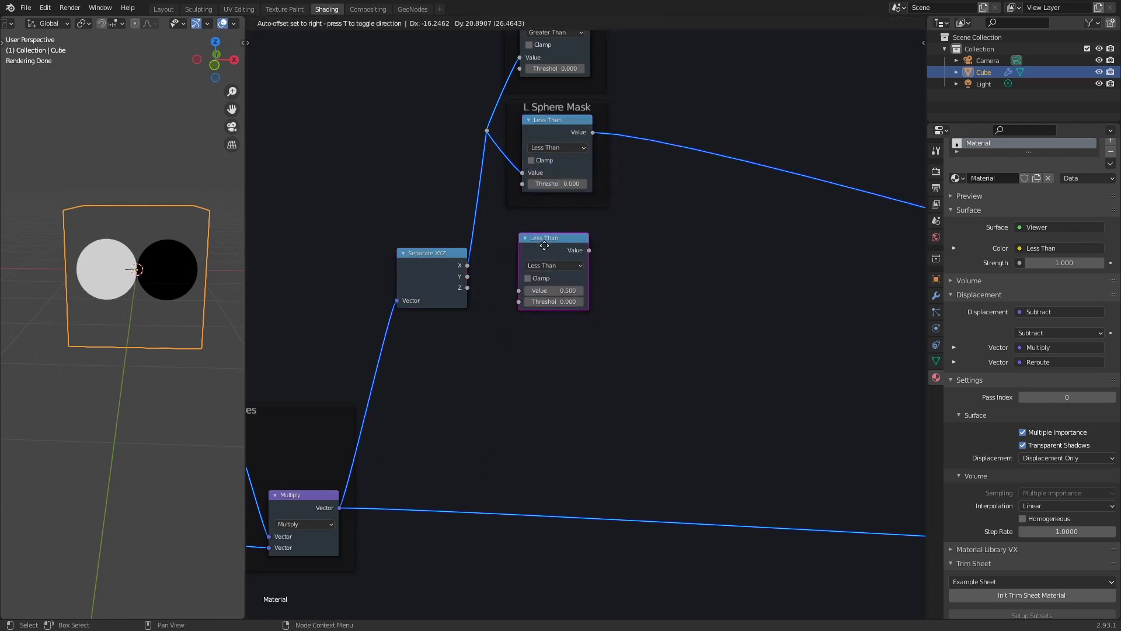
Change the duplicate's operation to Compare and link Separate XYZ's X output to its first Value input
scroll(529, 270, "up", 2)
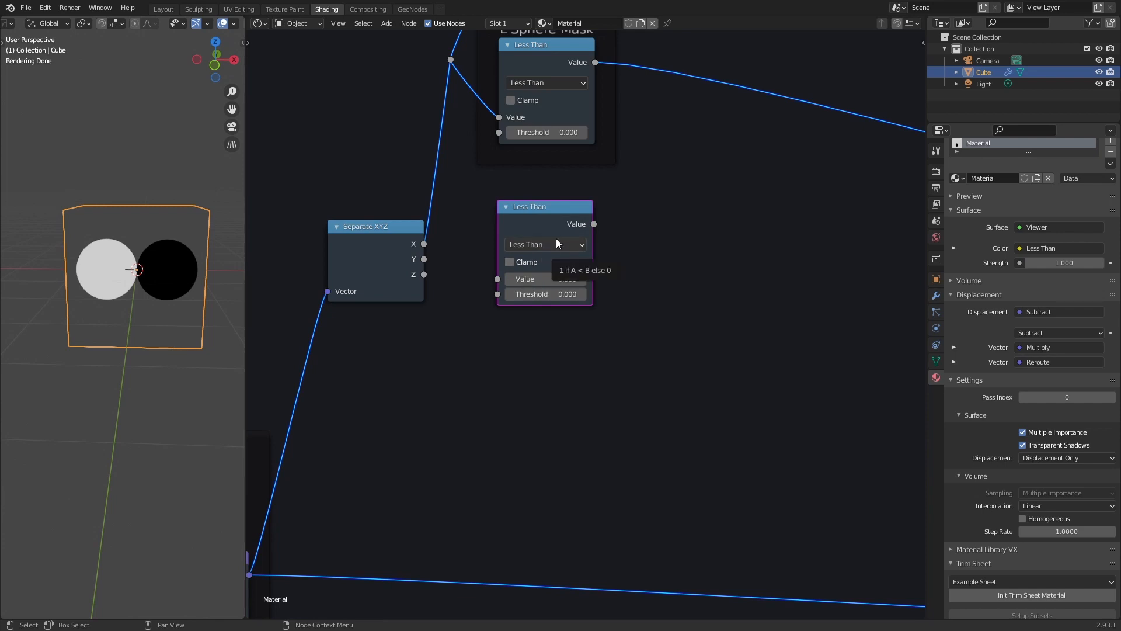
left_click(555, 244)
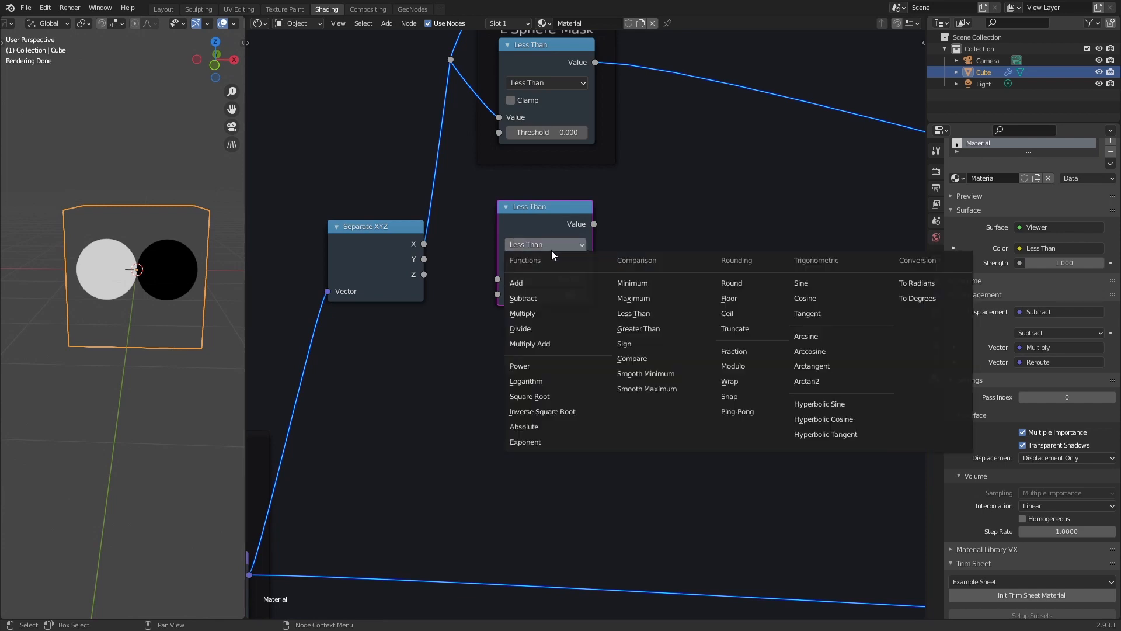
left_click(655, 363)
left_click_drag(424, 244, 501, 285)
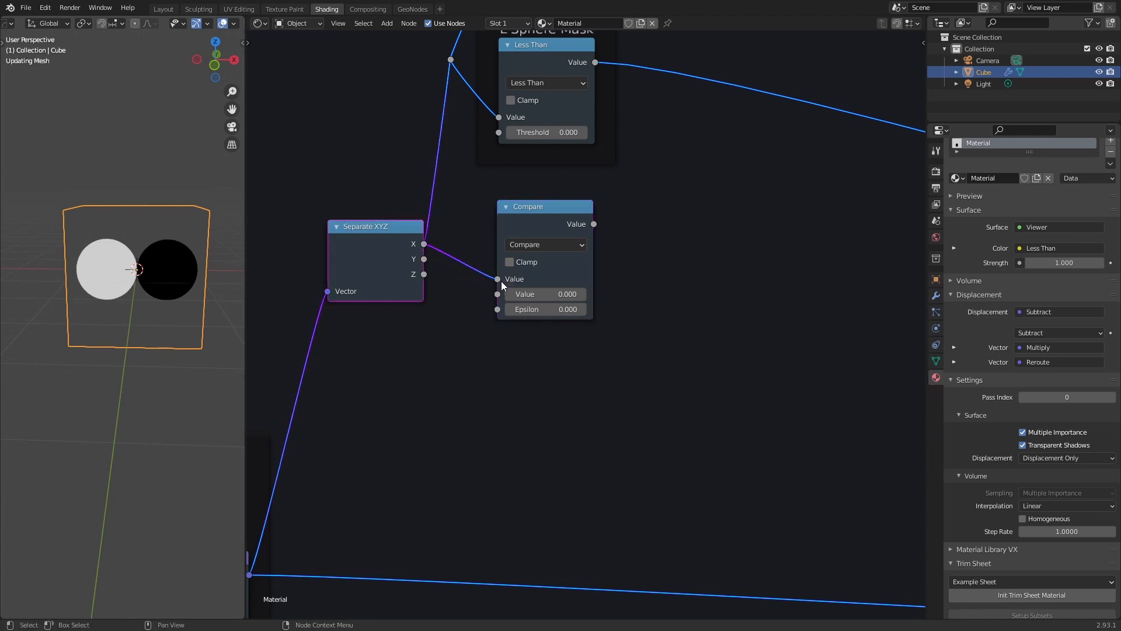
left_click(549, 294)
key("Tab")
Raise the Separate XYZ node and add a Value node beneath it
left_click_drag(355, 247, 360, 202)
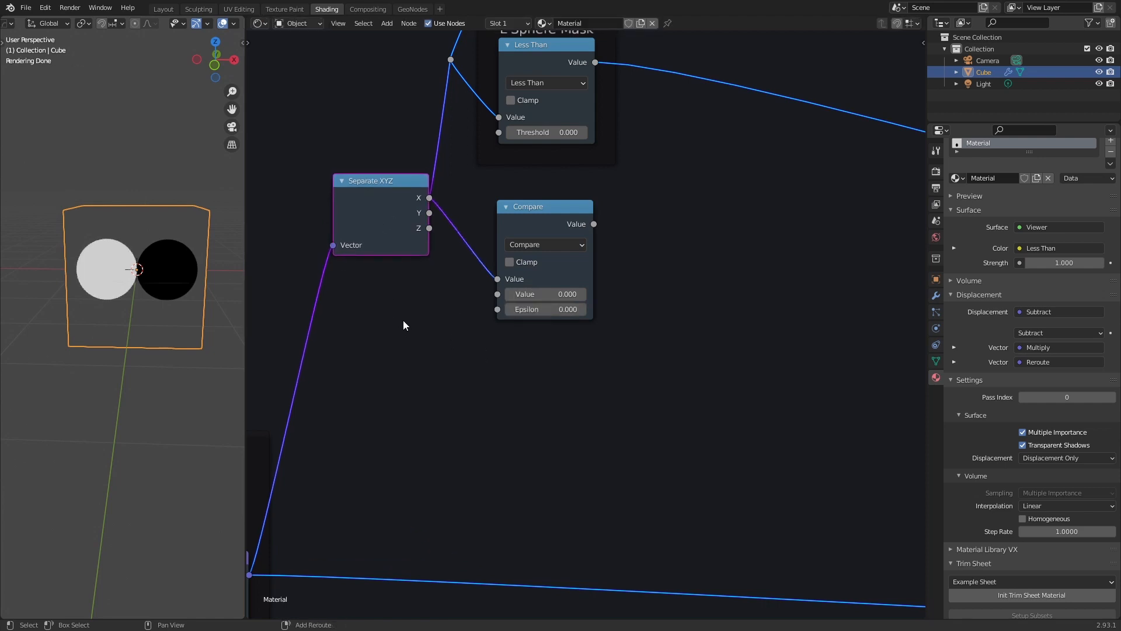
key("shift+a")
type("valu")
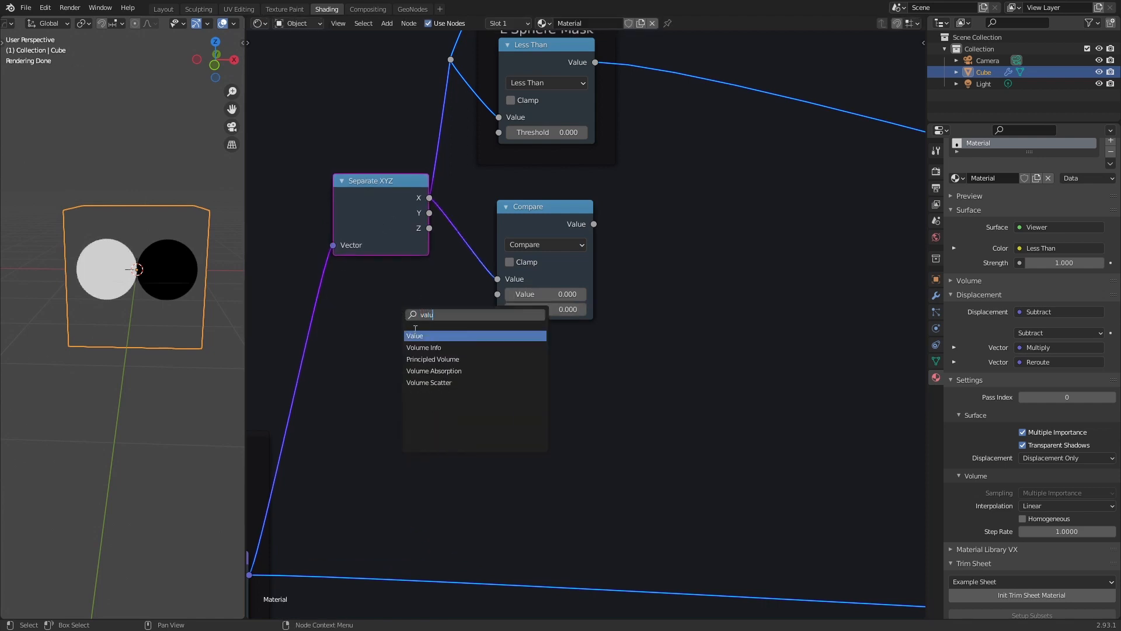
key("Return")
left_click(372, 292)
Label the Value node "Alpha Mask Size"
right_click(372, 292)
left_click(369, 293)
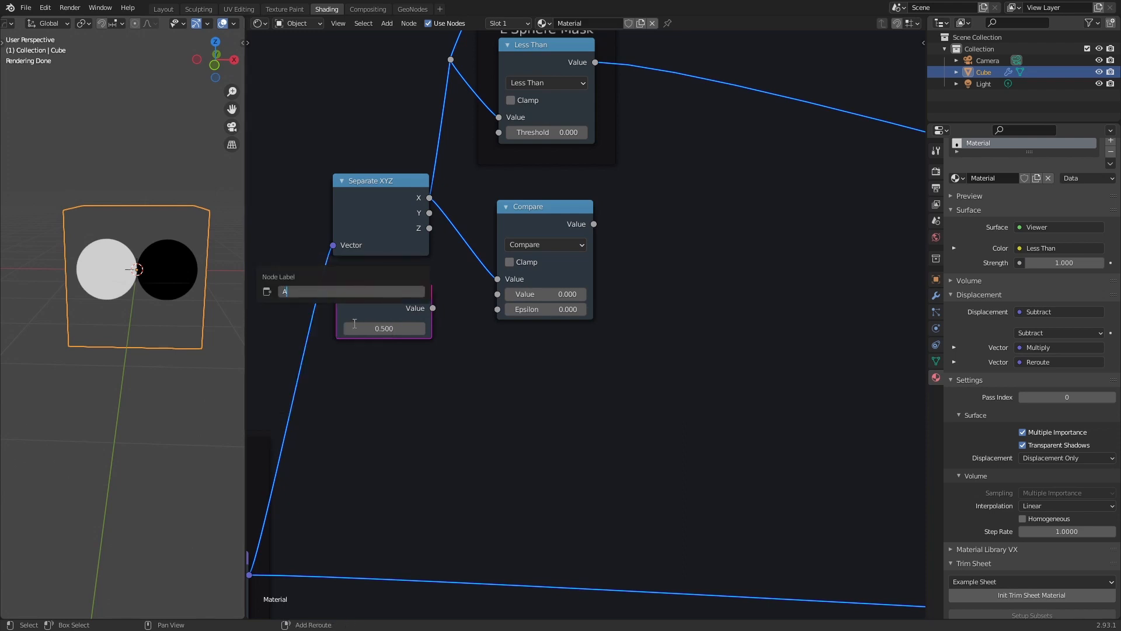
type("Alpha Mask Size")
key("Return")
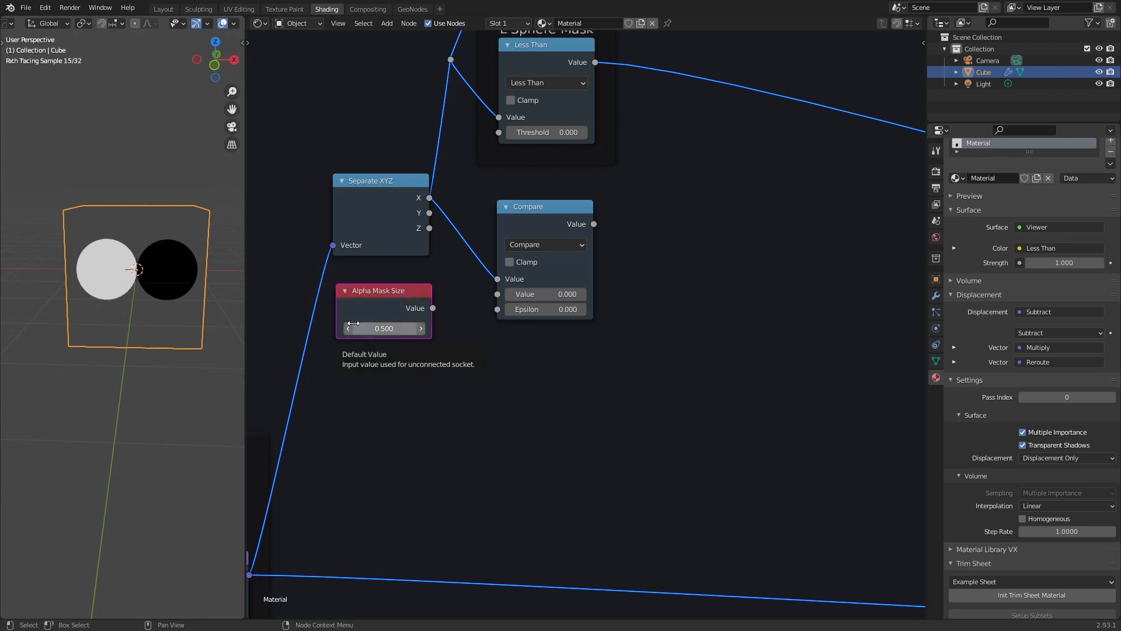
Set Alpha Mask Size to 0.01, link it to the Compare node's Epsilon input, and preview the Compare node
left_click(393, 331)
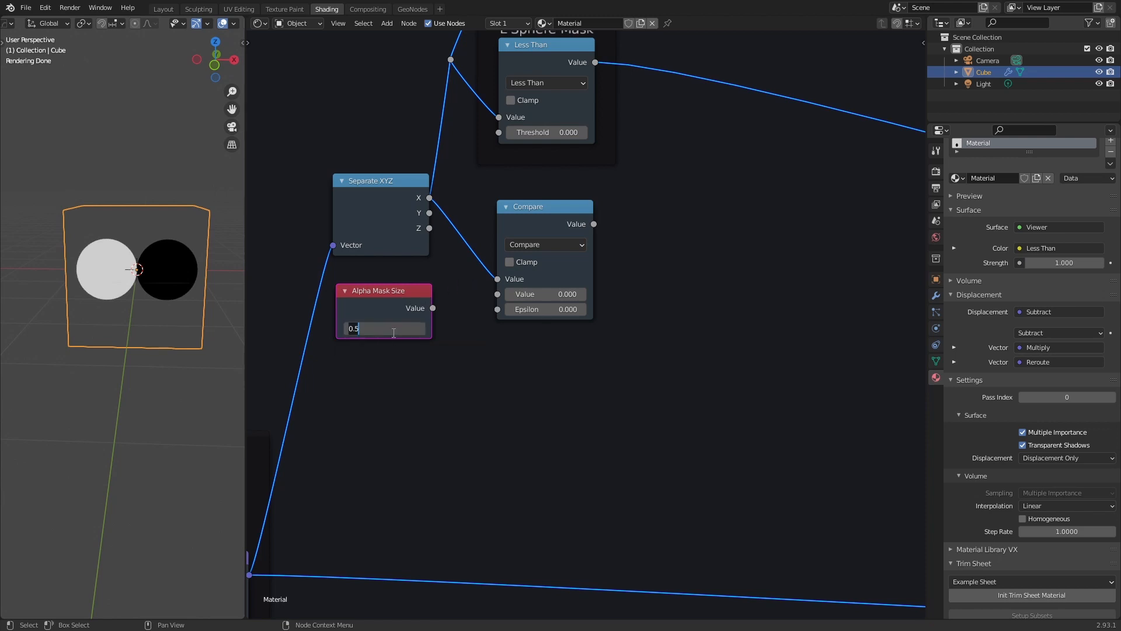
type("0.01")
key("Return")
left_click_drag(432, 308, 497, 309)
left_click(543, 216, "ctrl+shift")
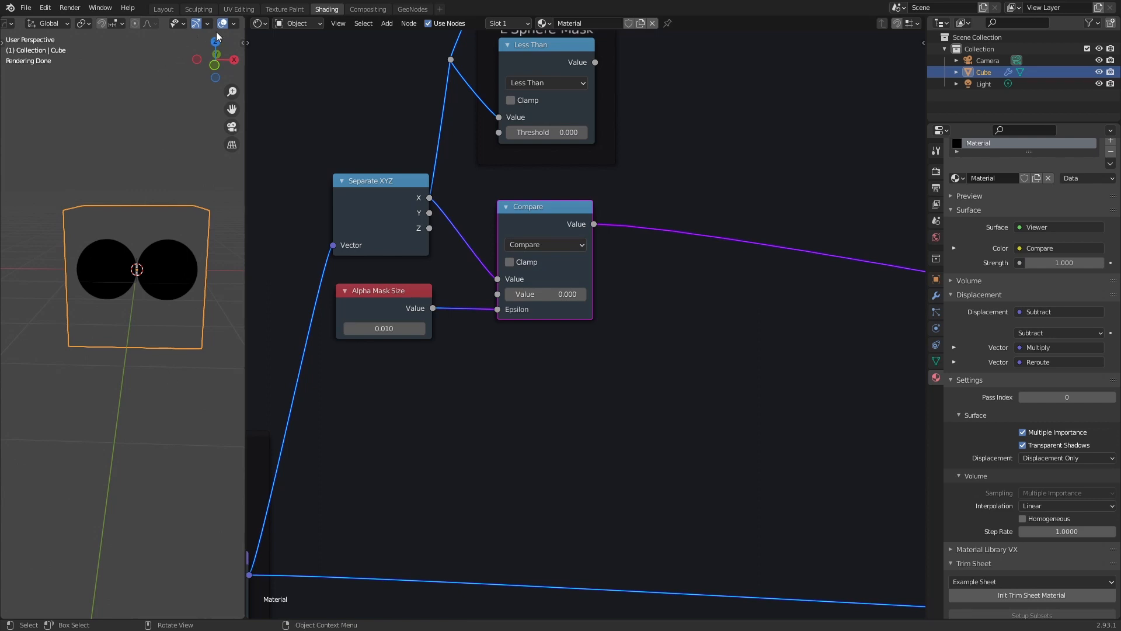
Turn off the Extras and 3D Cursor viewport overlays and deselect the cube
left_click(234, 24)
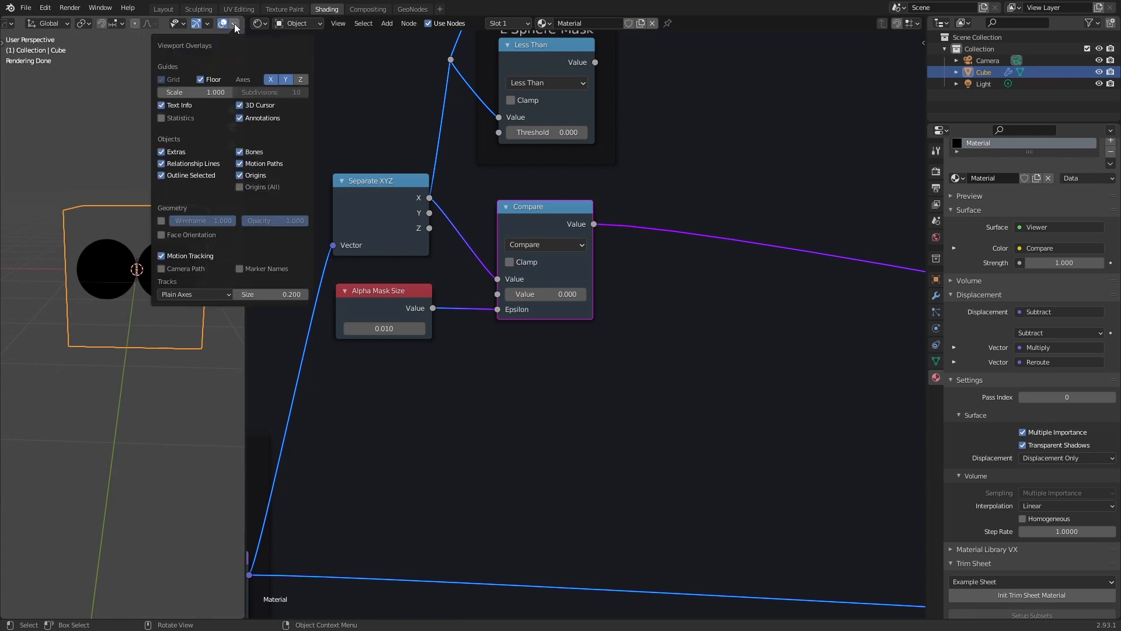
left_click(161, 152)
left_click(240, 106)
left_click(162, 402)
middle_click_drag(167, 340, 147, 321)
scroll(147, 321, "up", 3)
middle_click_drag(167, 235, 148, 234, "shift")
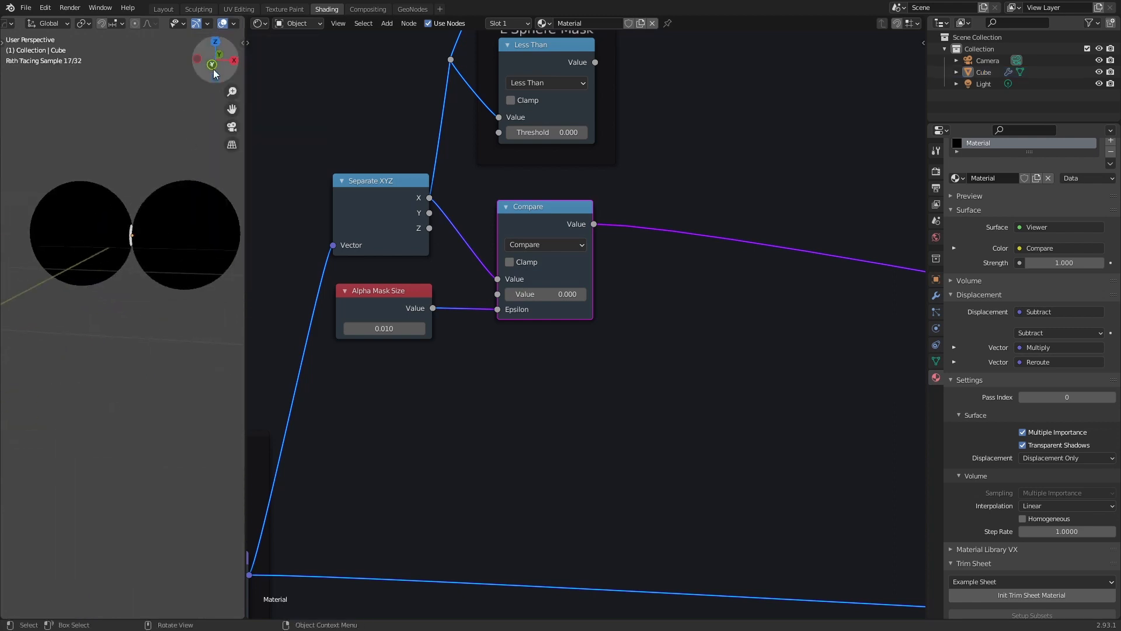
Turn off the Origins overlay and examine the seam between the two spheres
left_click(234, 24)
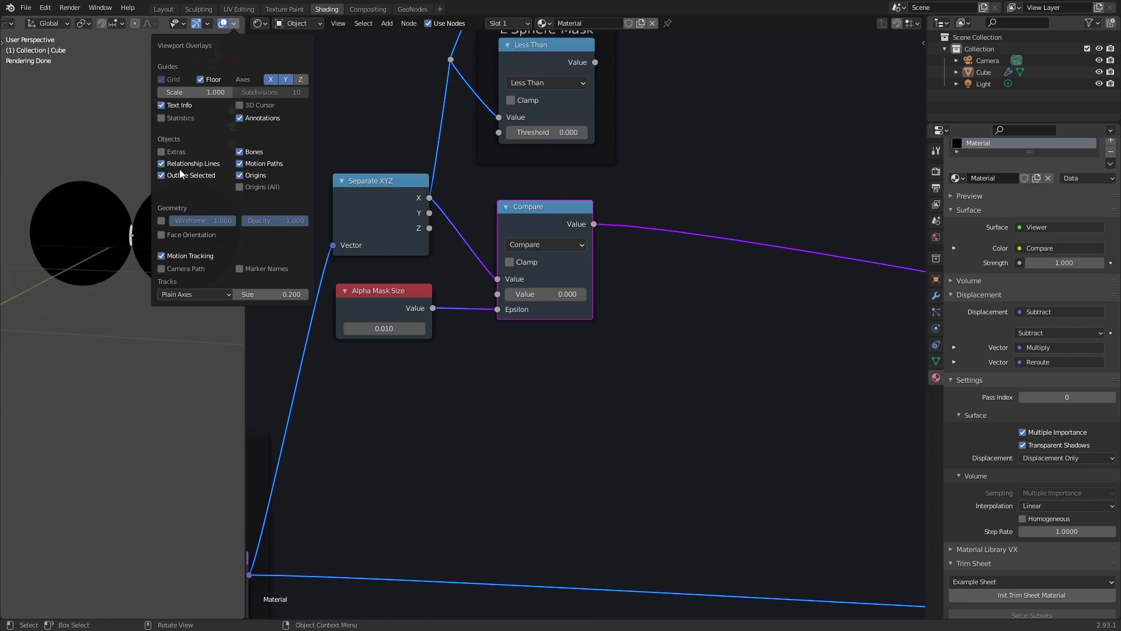
left_click(240, 174)
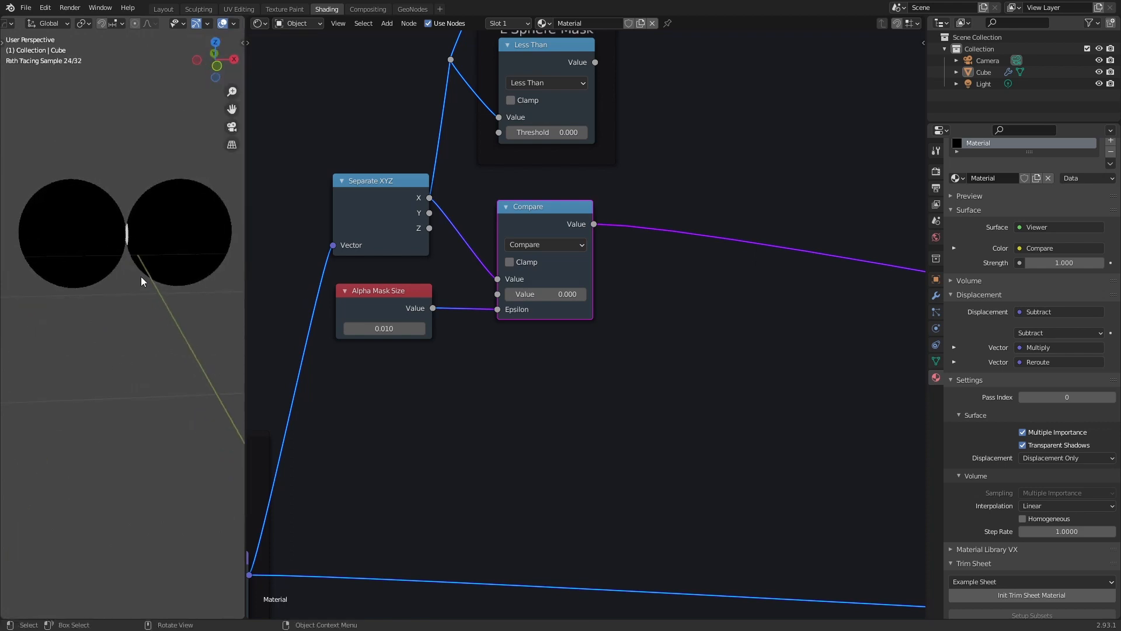
scroll(141, 275, "up", 3)
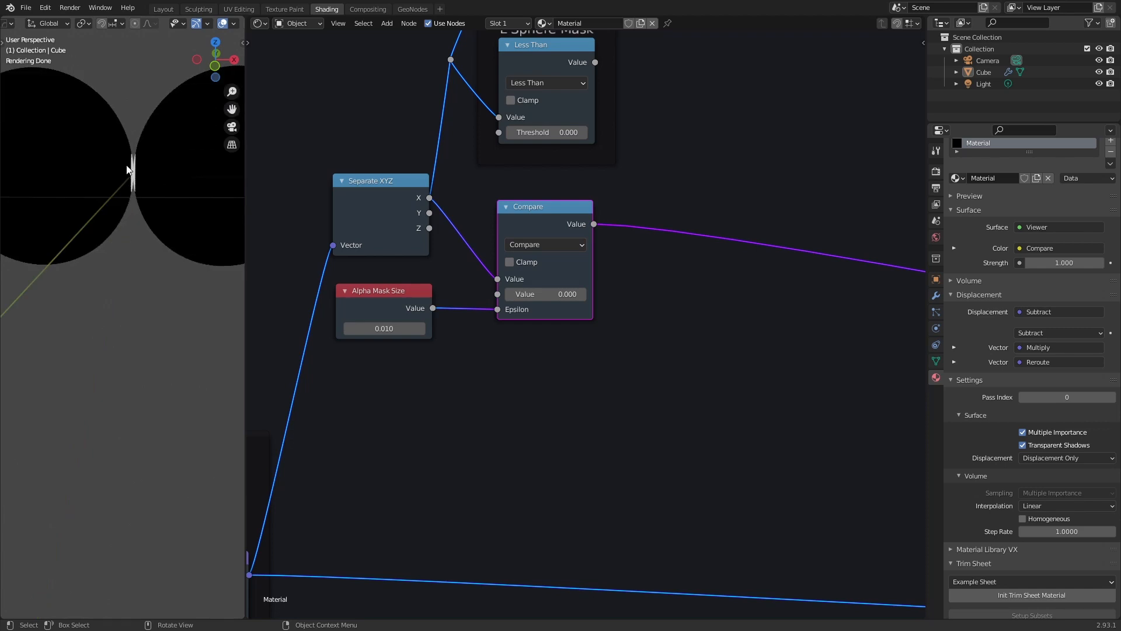
mouse_move(129, 164)
middle_mouse_down()
mouse_move(146, 167)
mouse_move(128, 168)
middle_mouse_up()
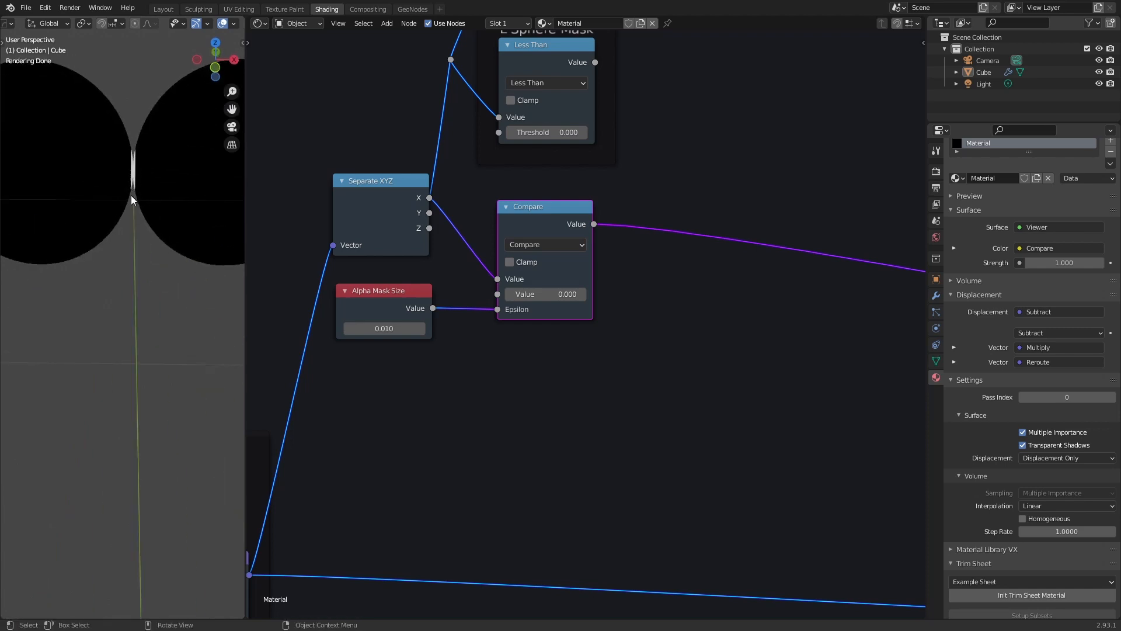
scroll(147, 288, "down", 5)
Put the Compare node in a frame and label the frame "Alpha Mask"
middle_click_drag(579, 425, 531, 373)
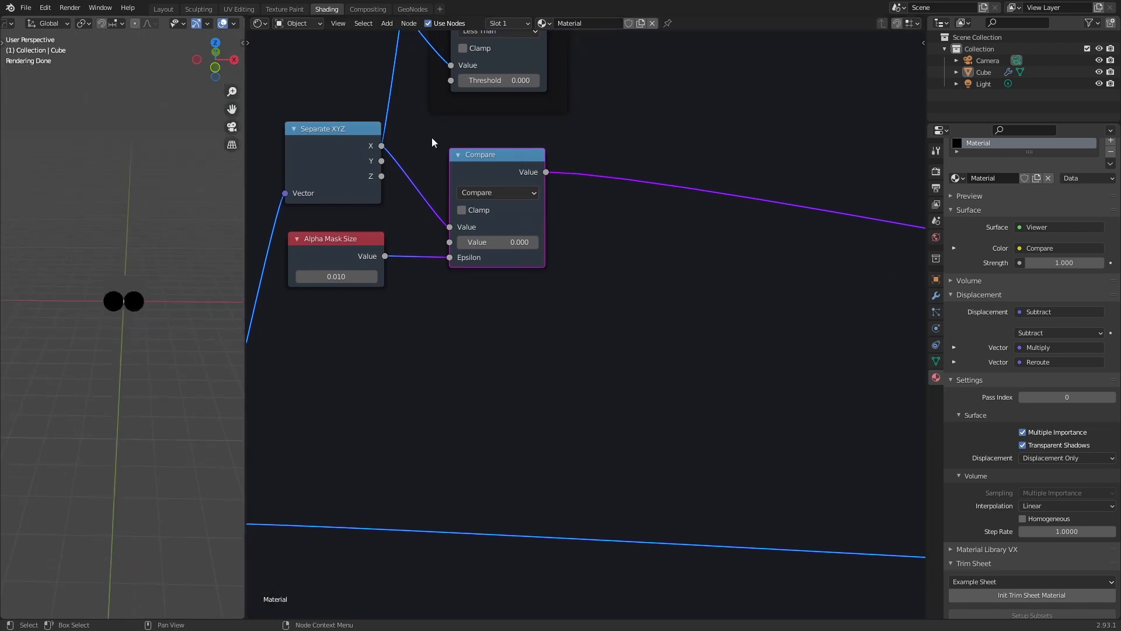
key("ctrl+j")
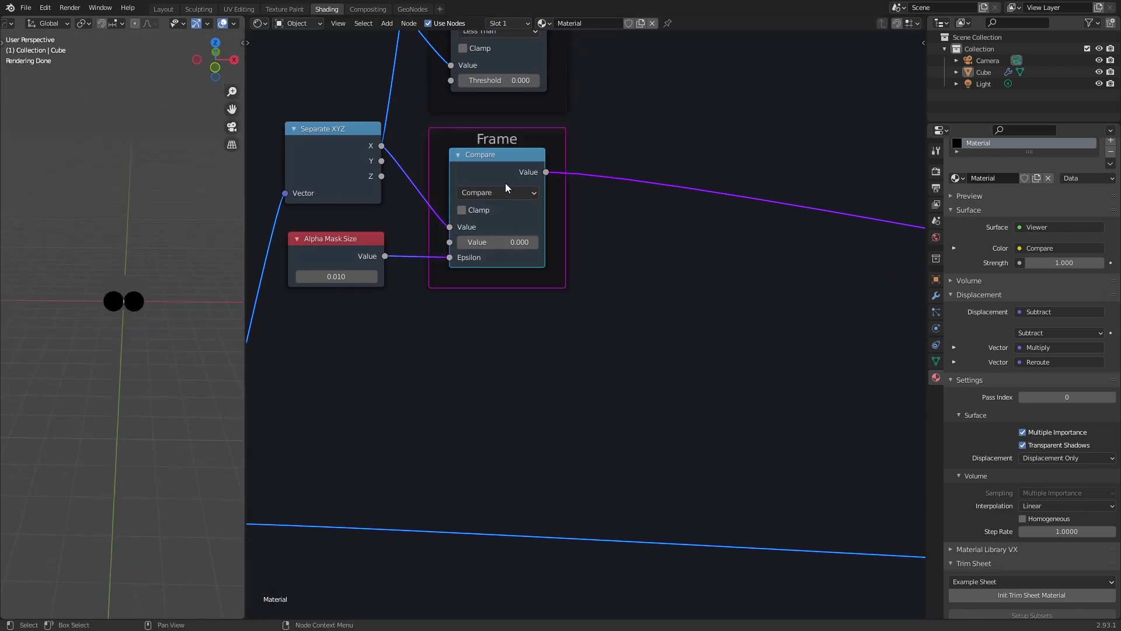
left_click(495, 138)
right_click(495, 137)
left_click(472, 137)
type("A")
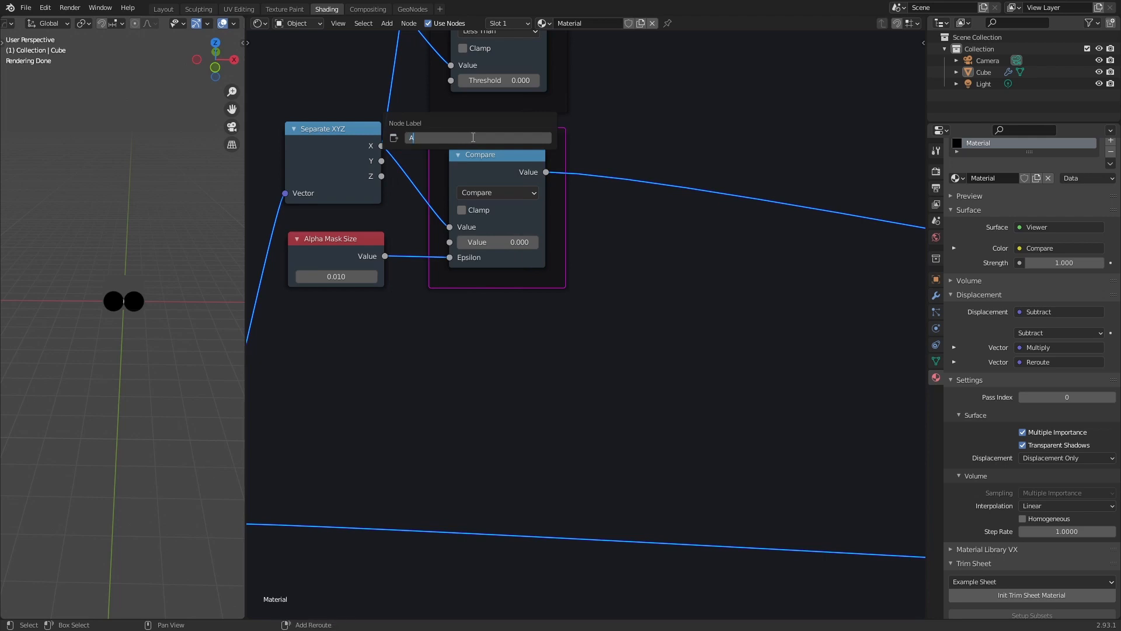
type("lpha Mask")
key("Return")
scroll(542, 236, "down", 6)
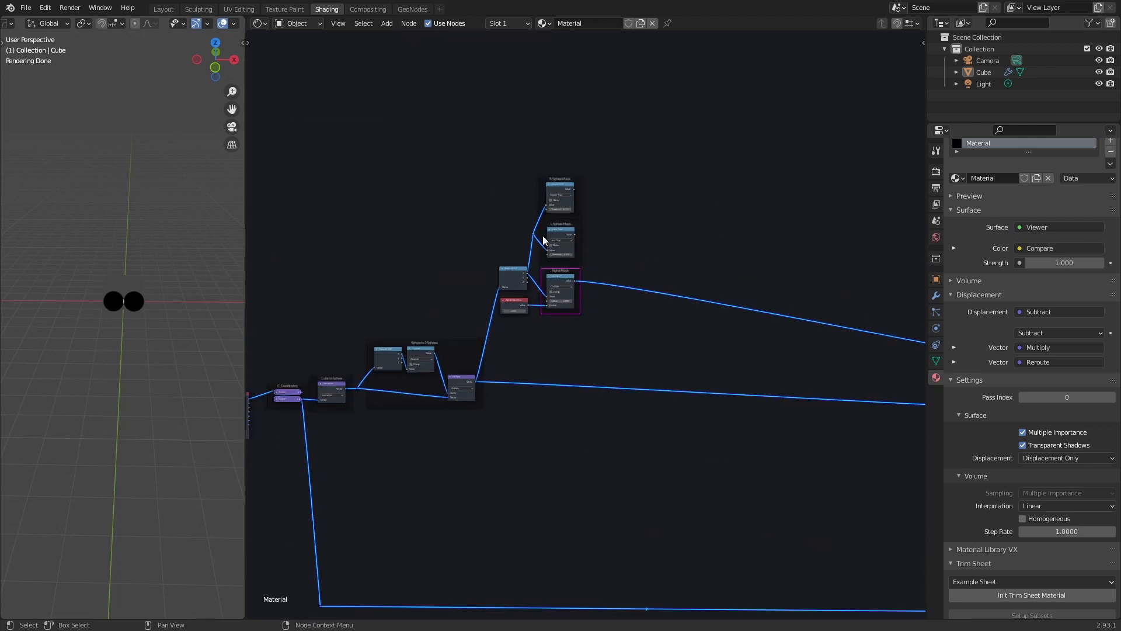
Add a reroute to the Compare output link and place it well below the displacement links, level with the Principled BSDF
middle_click_drag(630, 357, 604, 219)
mouse_move(566, 149)
right_mouse_down("shift")
mouse_move(568, 172)
mouse_move(602, 171)
right_mouse_up("shift")
key("g")
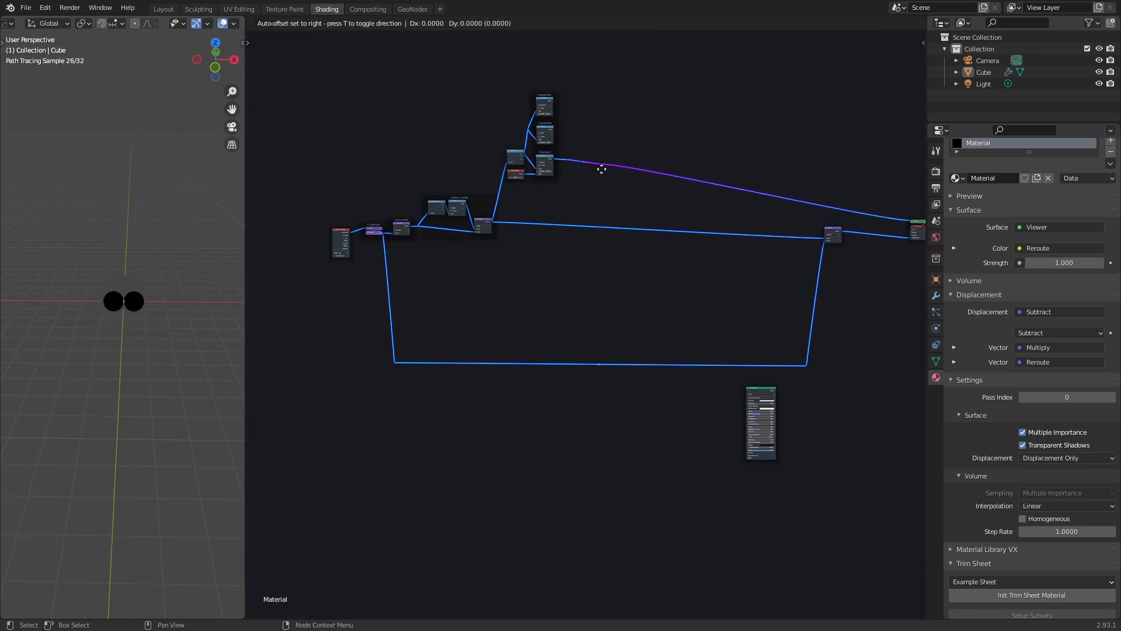
left_click(572, 457)
scroll(656, 453, "up", 2)
middle_click_drag(656, 453, 555, 253)
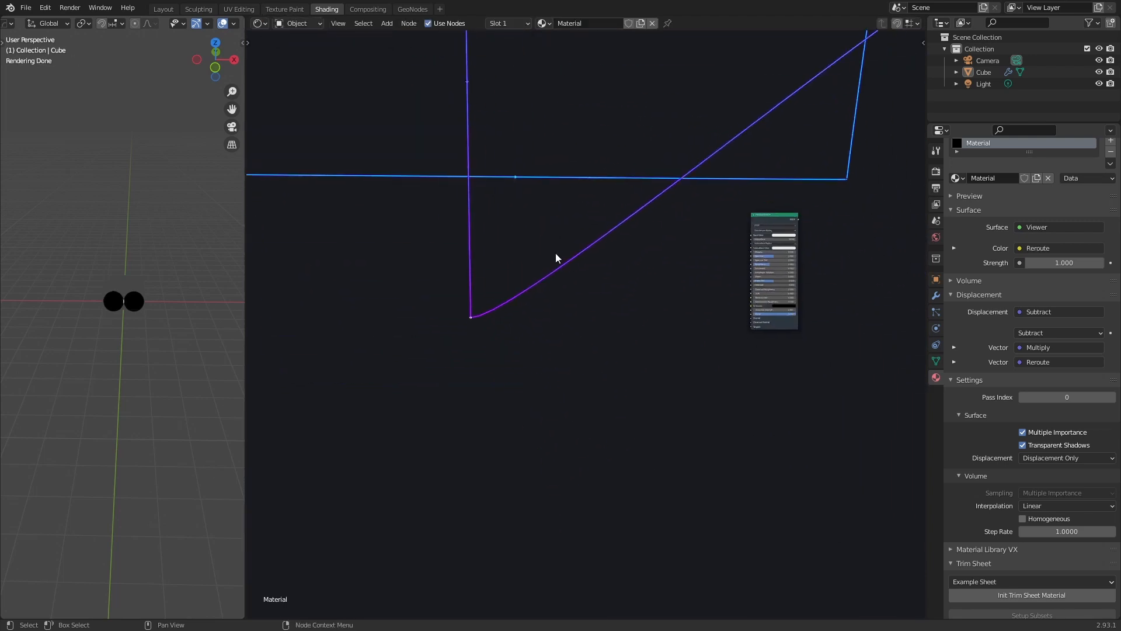
scroll(493, 331, "up", 2)
scroll(145, 356, "up", 6)
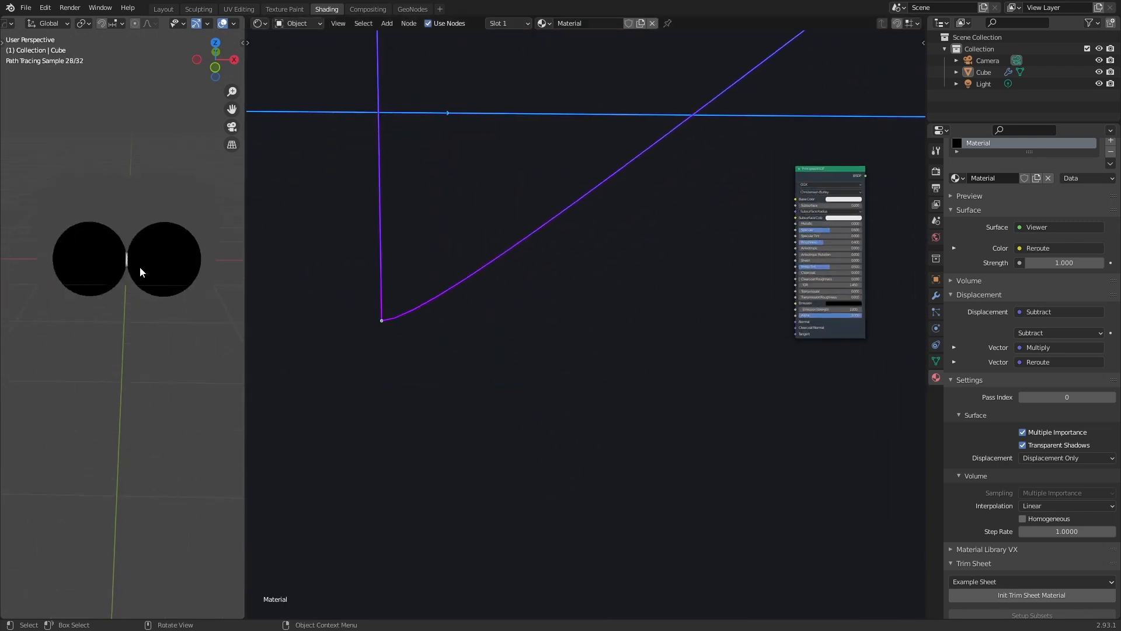
scroll(129, 275, "up", 1)
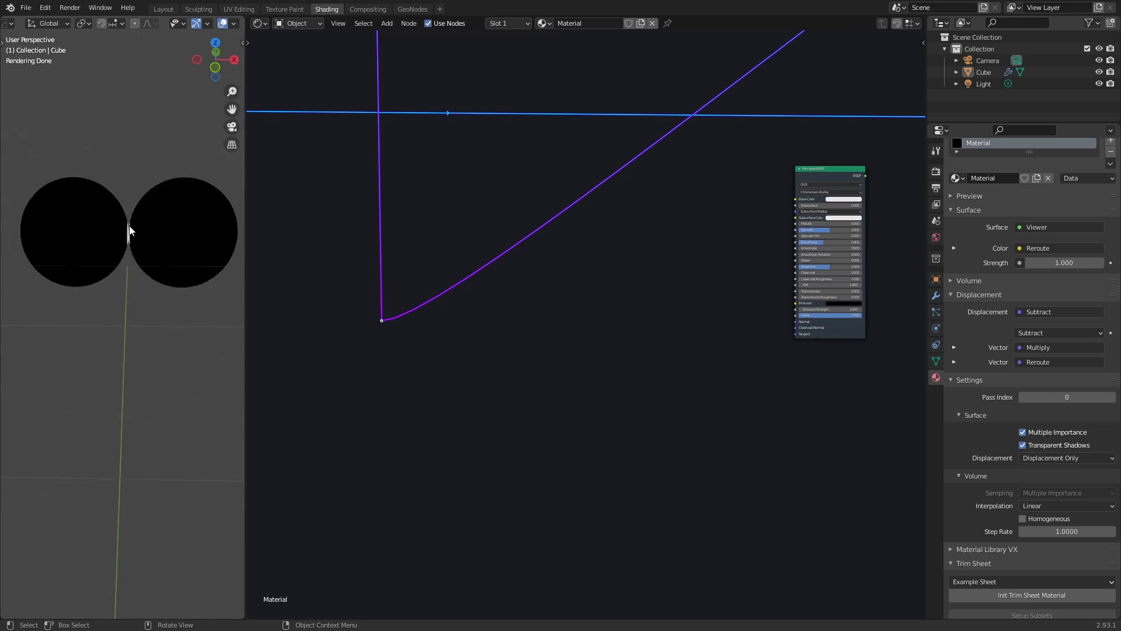
scroll(771, 310, "up", 1)
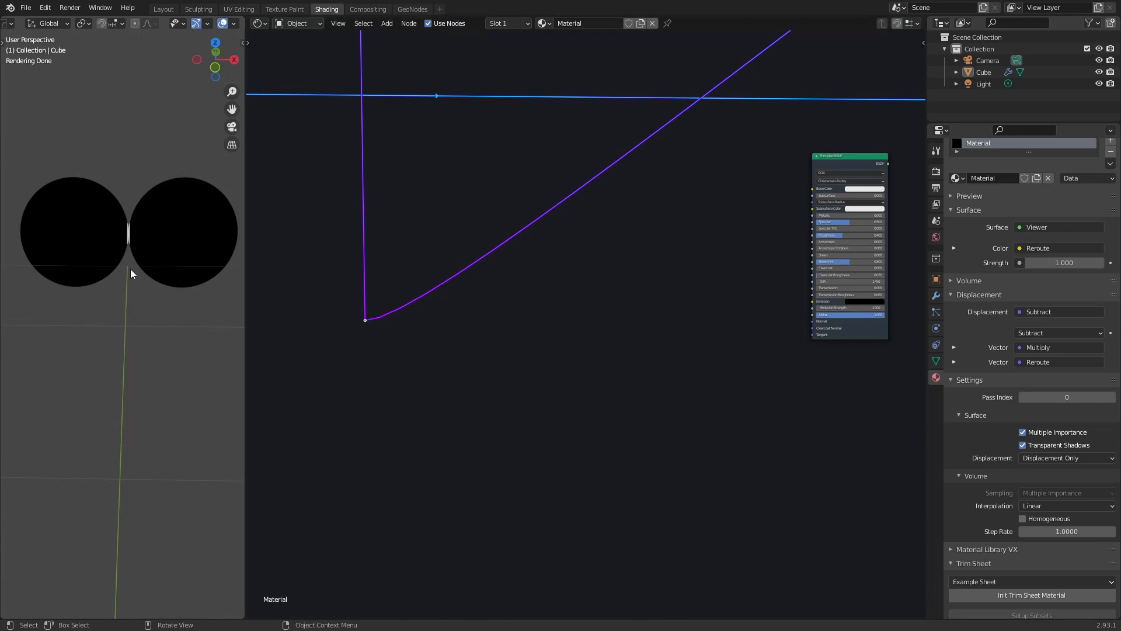
Add an Invert node beside the lower reroute and link the reroute to its Color input
key("shift+a")
left_click(499, 311)
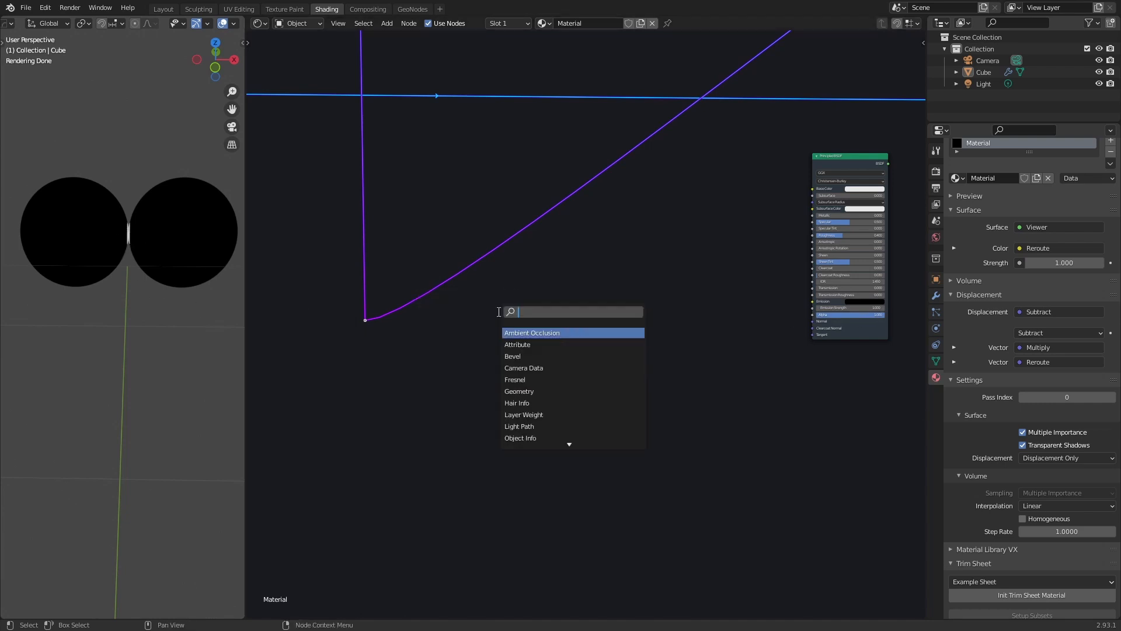
type("invert")
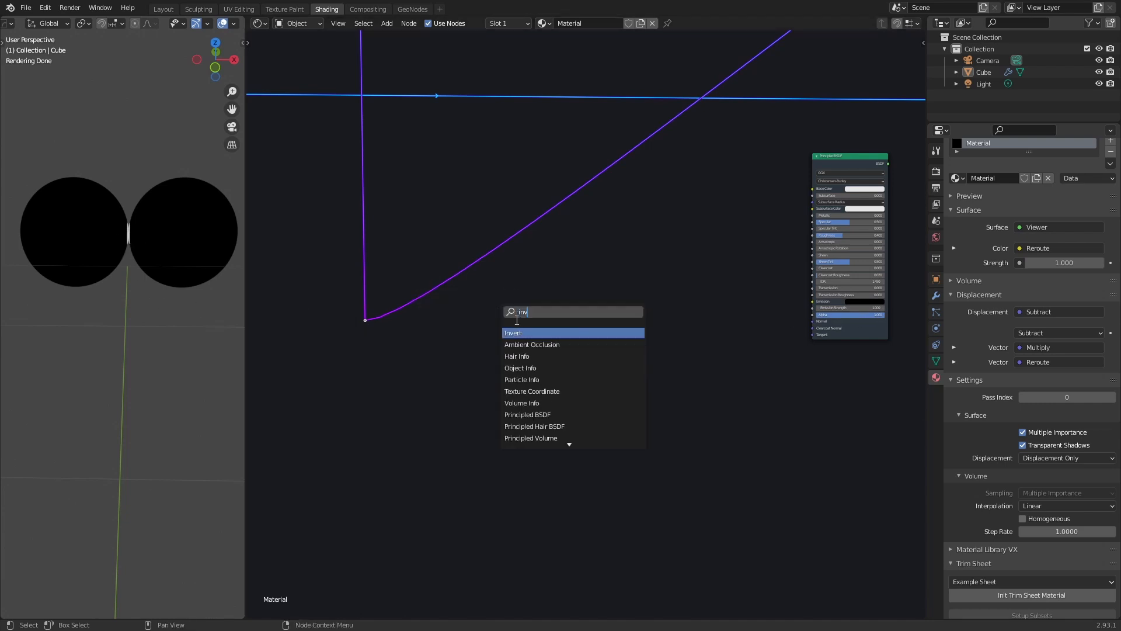
key("Return")
left_click(500, 318)
scroll(344, 321, "up", 1)
left_click_drag(307, 319, 460, 326)
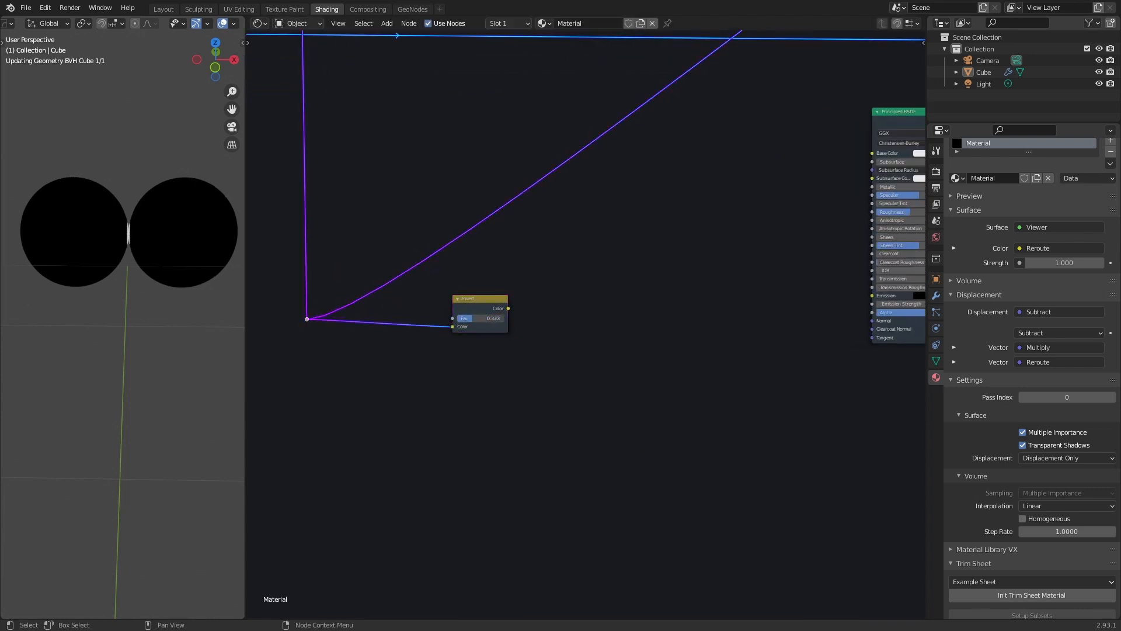
Preview the Invert node, move it near the Principled BSDF, and link its Color output to the shader's Alpha input
left_click(487, 302)
left_click_drag(772, 294, 772, 293)
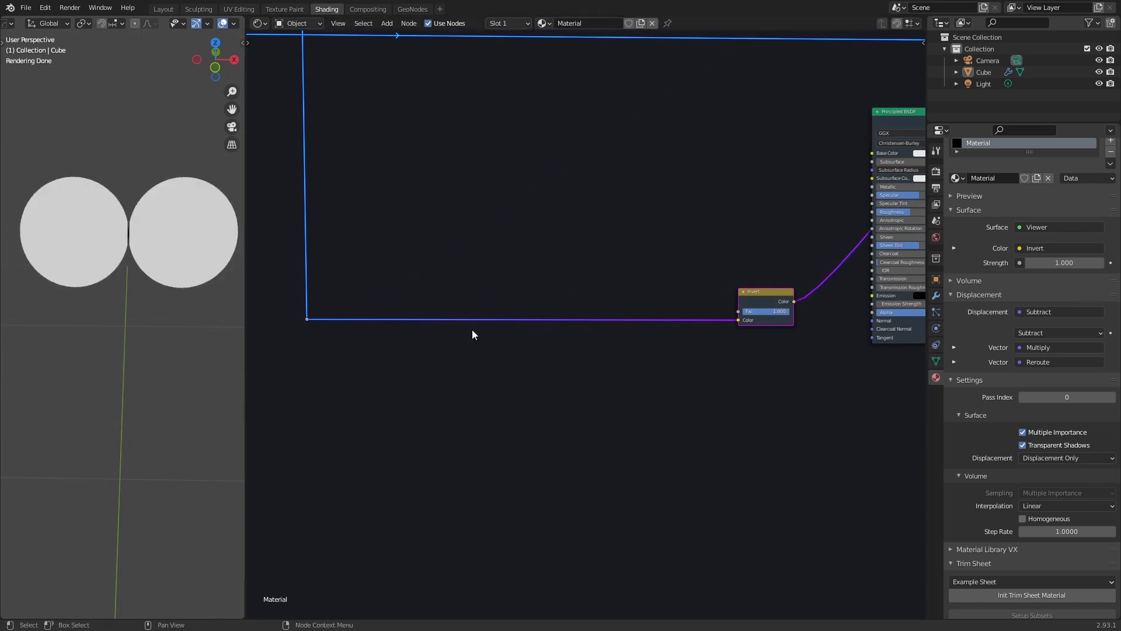
left_click_drag(794, 301, 871, 312)
Connect the Principled BSDF to the material output's surface and move the Invert node closer to the shader
middle_click_drag(838, 355, 656, 321)
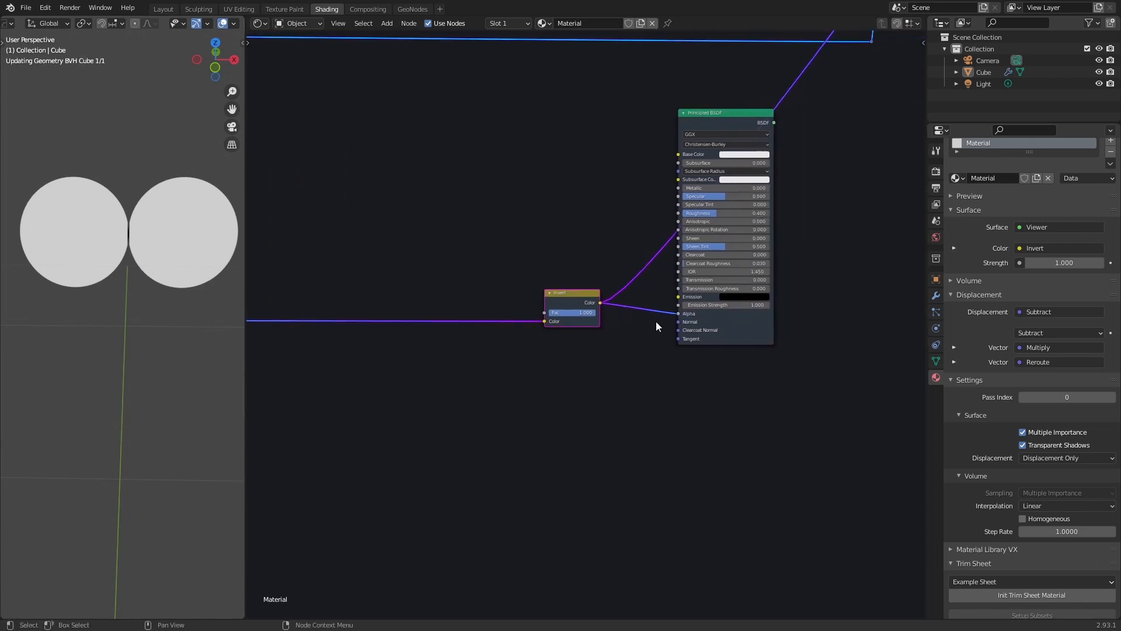
left_click(708, 127, "ctrl+shift")
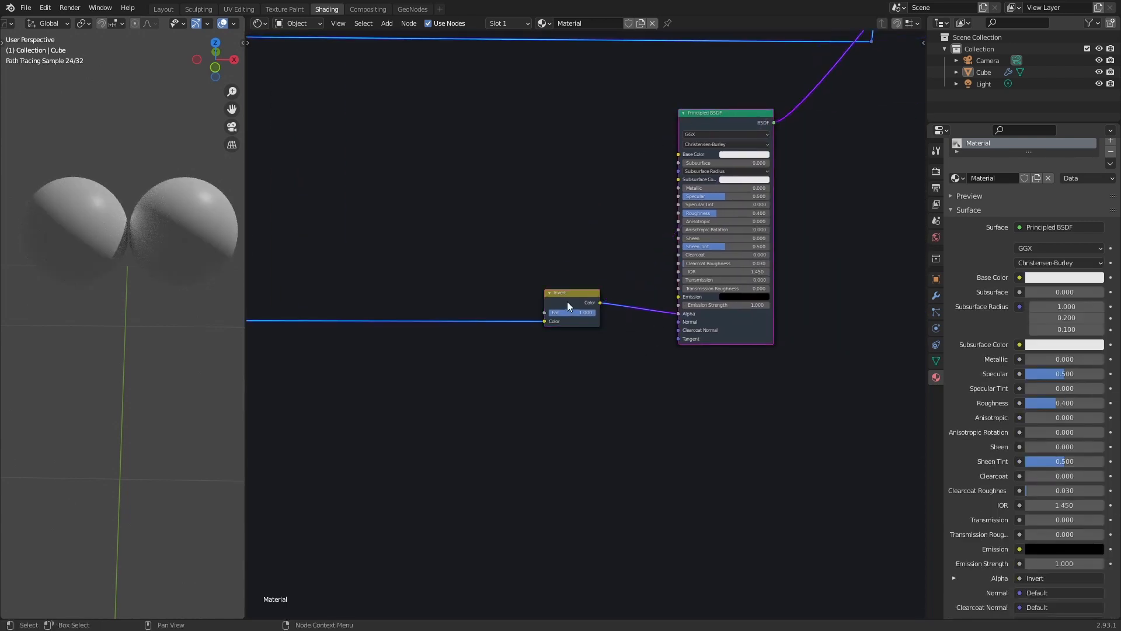
left_click_drag(567, 301, 602, 313)
Preview the Multiply node in the Sphere to 2 Spheres frame and examine both spheres' coordinate colours from several angles
key("Home")
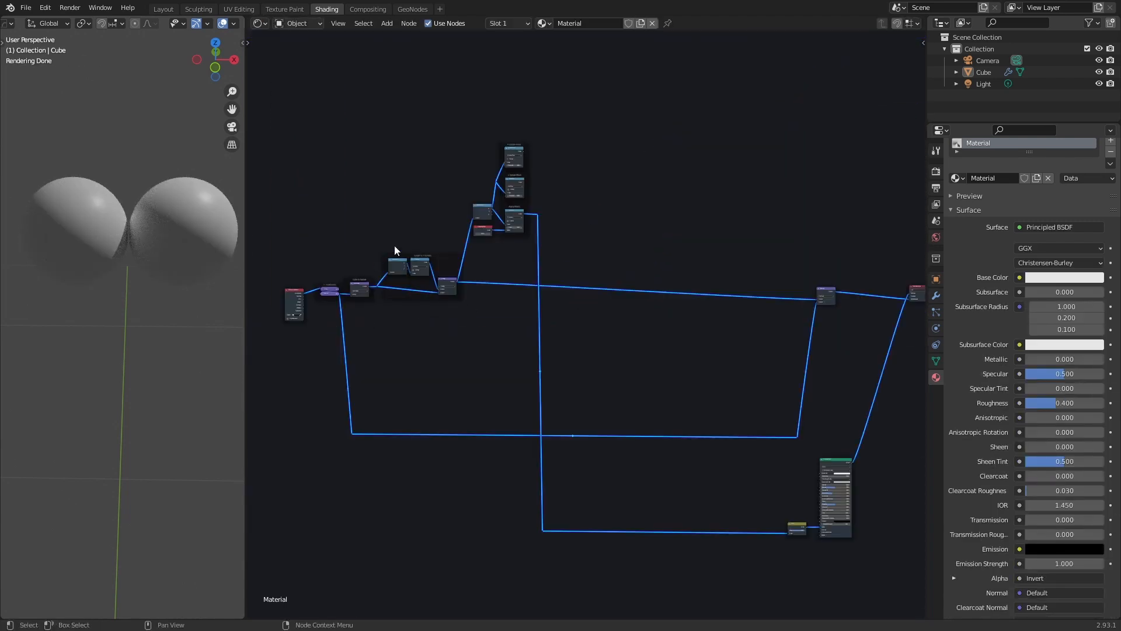
middle_click_drag(517, 264, 618, 293)
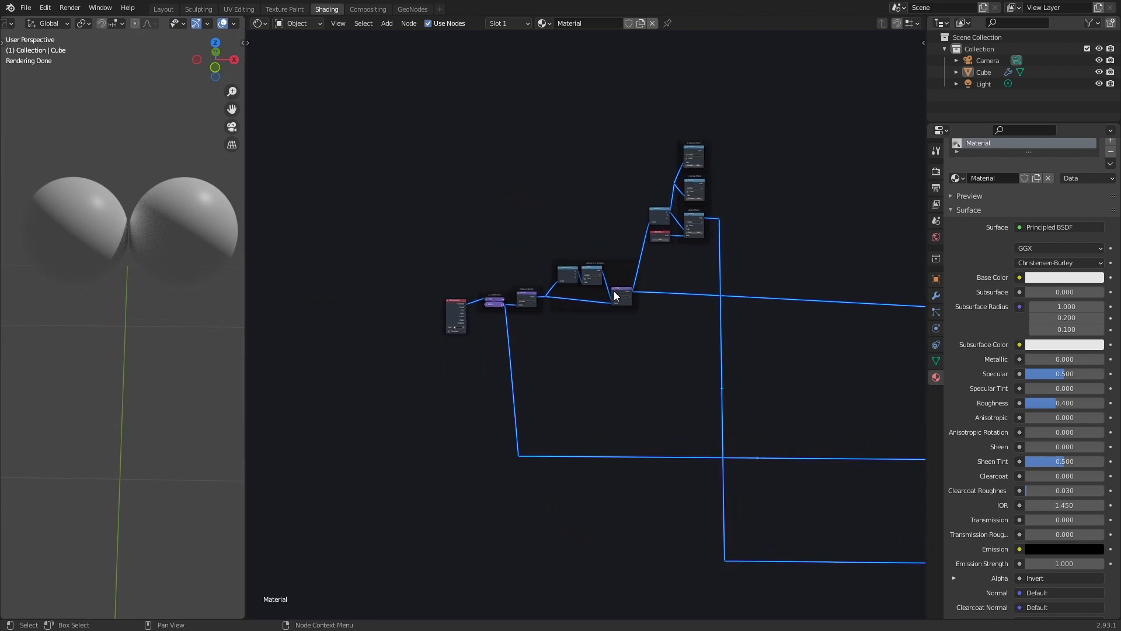
scroll(625, 291, "up", 2)
left_click(626, 290, "ctrl+shift")
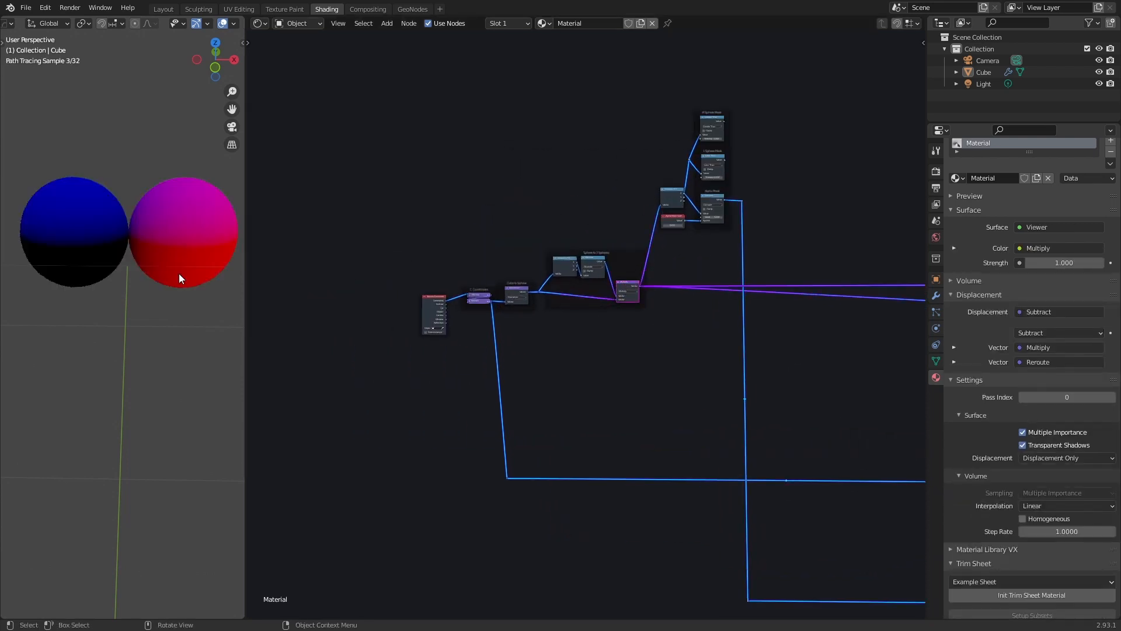
middle_click_drag(176, 261, 167, 283)
scroll(167, 282, "down", 3)
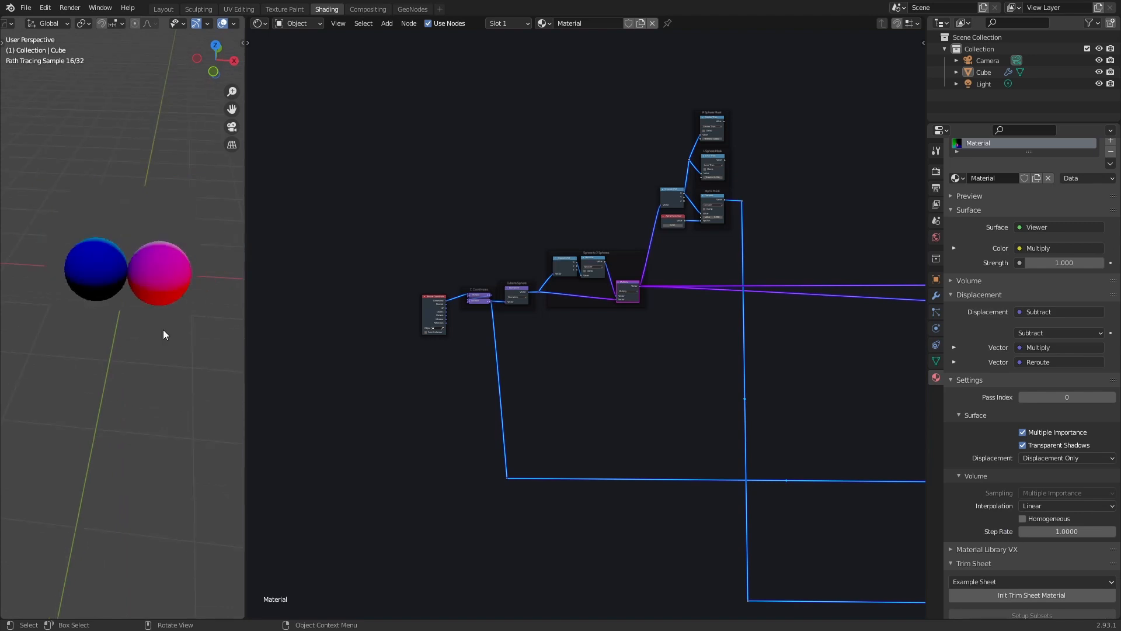
middle_click_drag(163, 329, 176, 379)
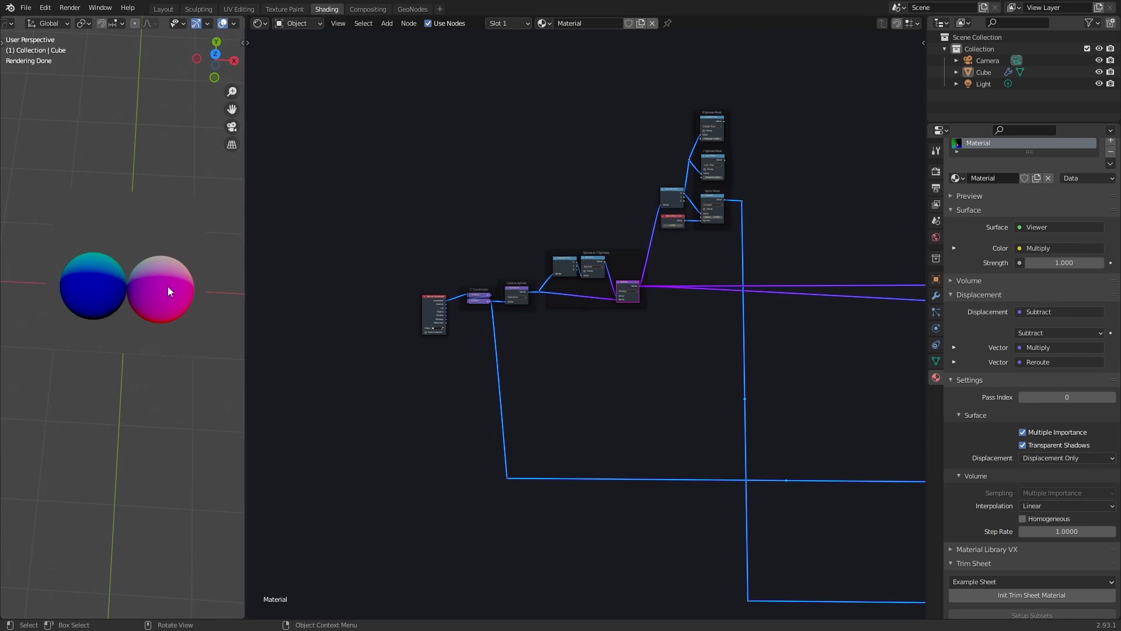
middle_click_drag(167, 336, 162, 293)
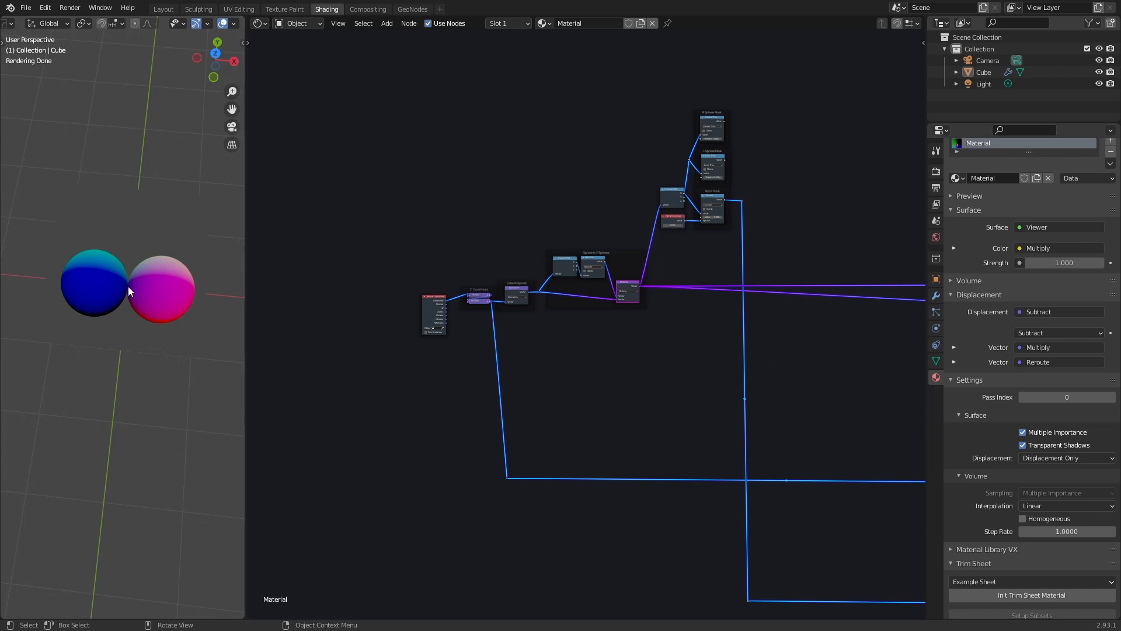
middle_click_drag(125, 293, 167, 298)
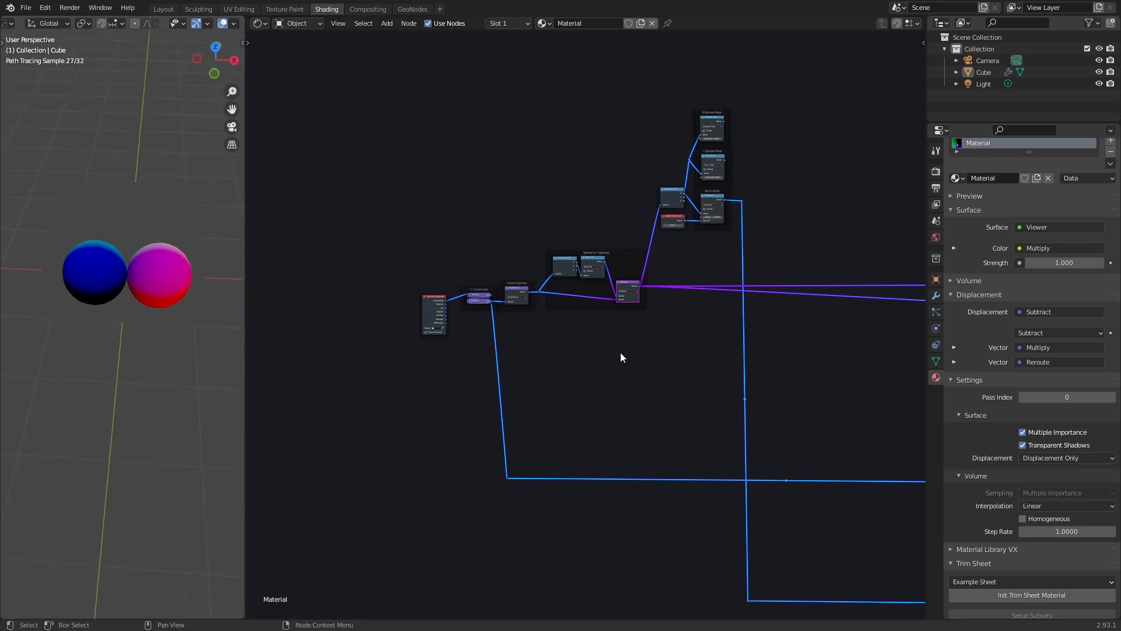
Add a MixRGB node below the Alpha Mask frame
middle_click_drag(687, 350, 568, 349)
scroll(568, 347, "up", 5)
key("shift+a")
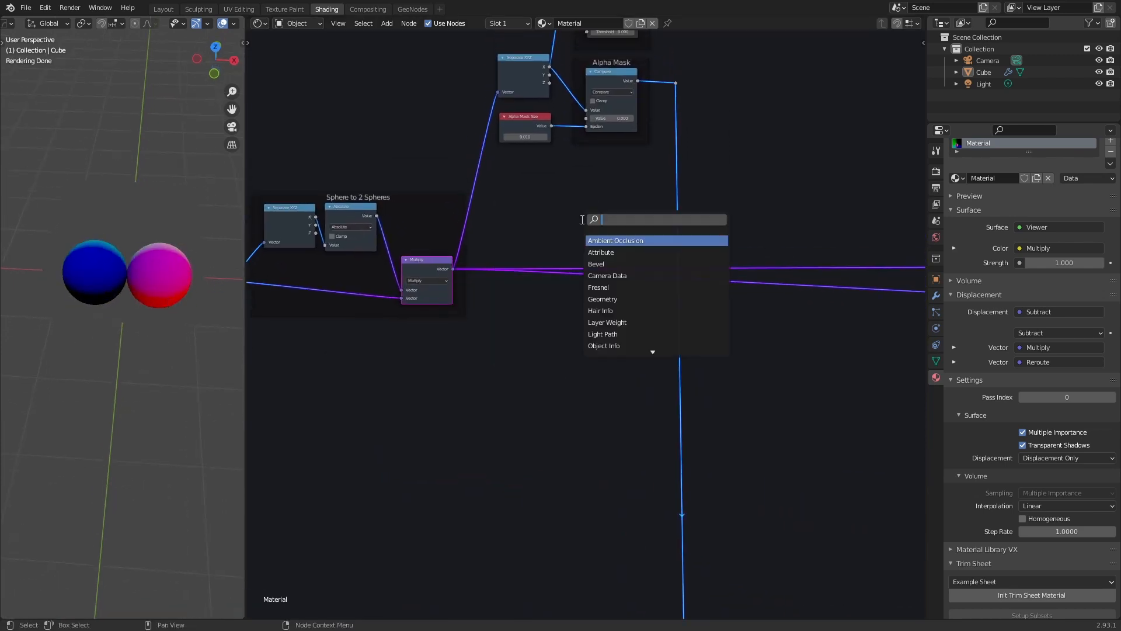
type("mix")
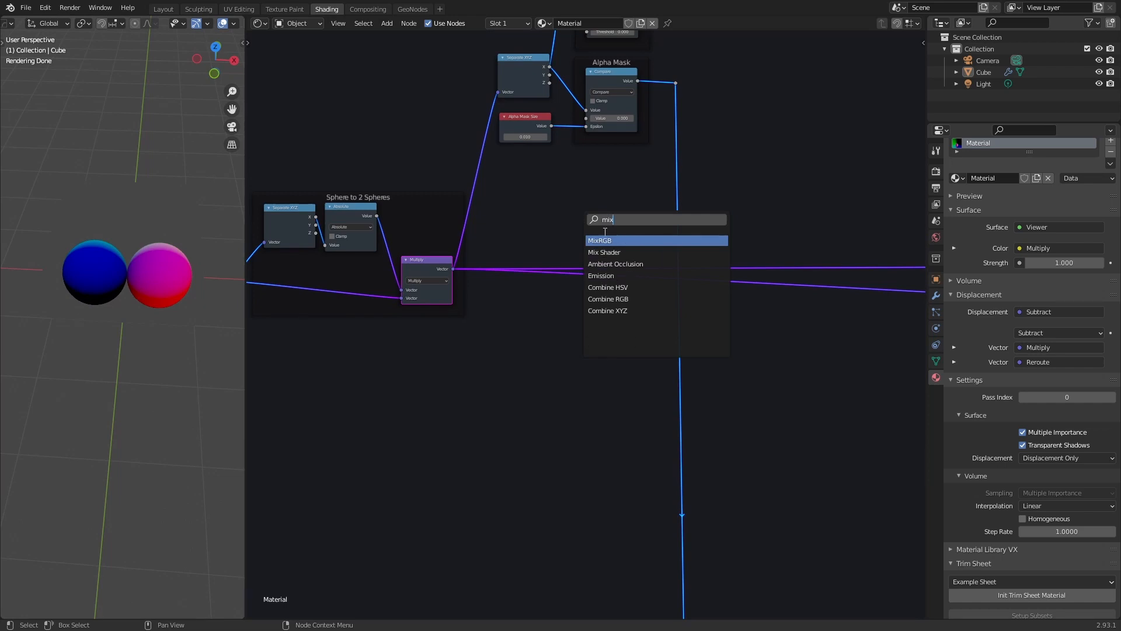
key("Return")
left_click(608, 207)
Link the Vector output of the Sphere to 2 Spheres Multiply node to both Color1 and Color2 of the Mix node
scroll(509, 262, "up", 2)
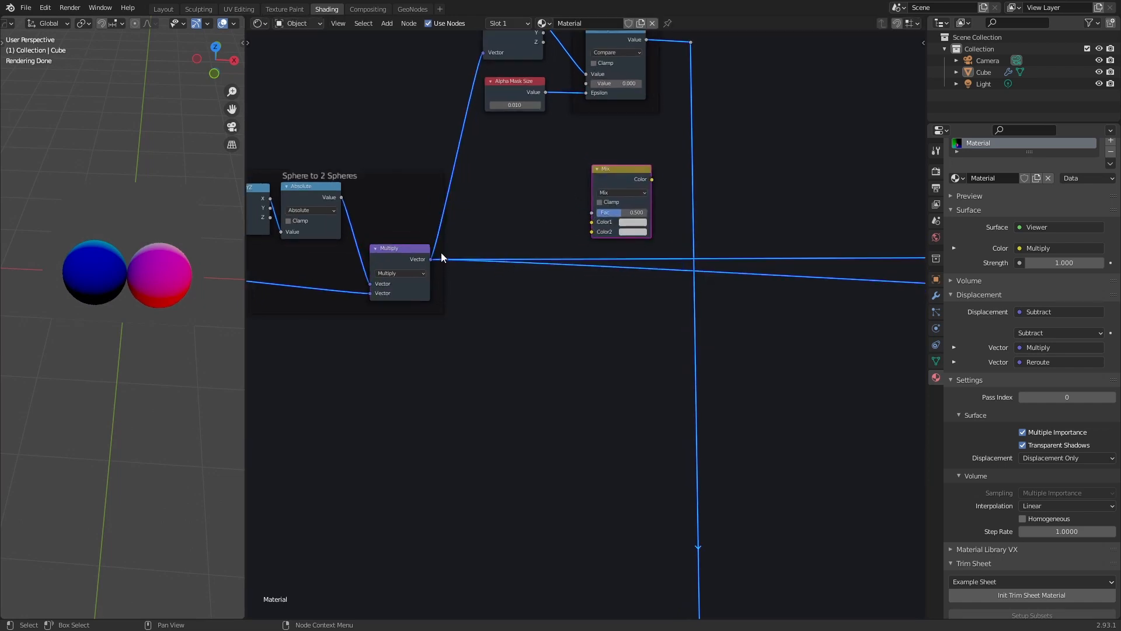
left_click_drag(431, 258, 592, 222)
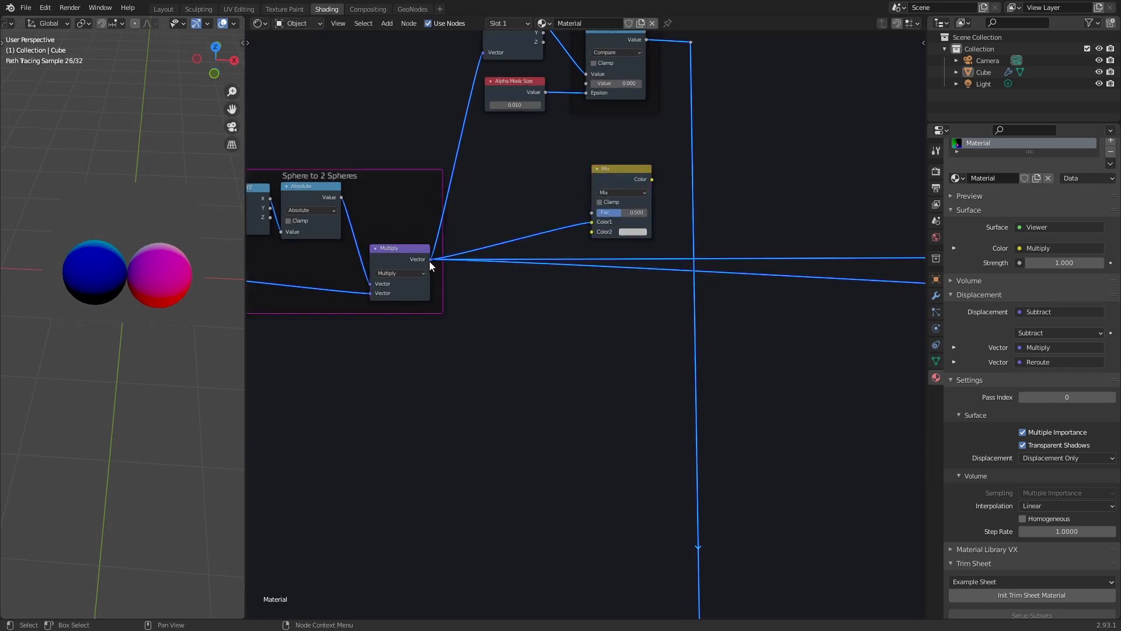
left_click_drag(431, 259, 592, 232)
scroll(548, 173, "down", 4)
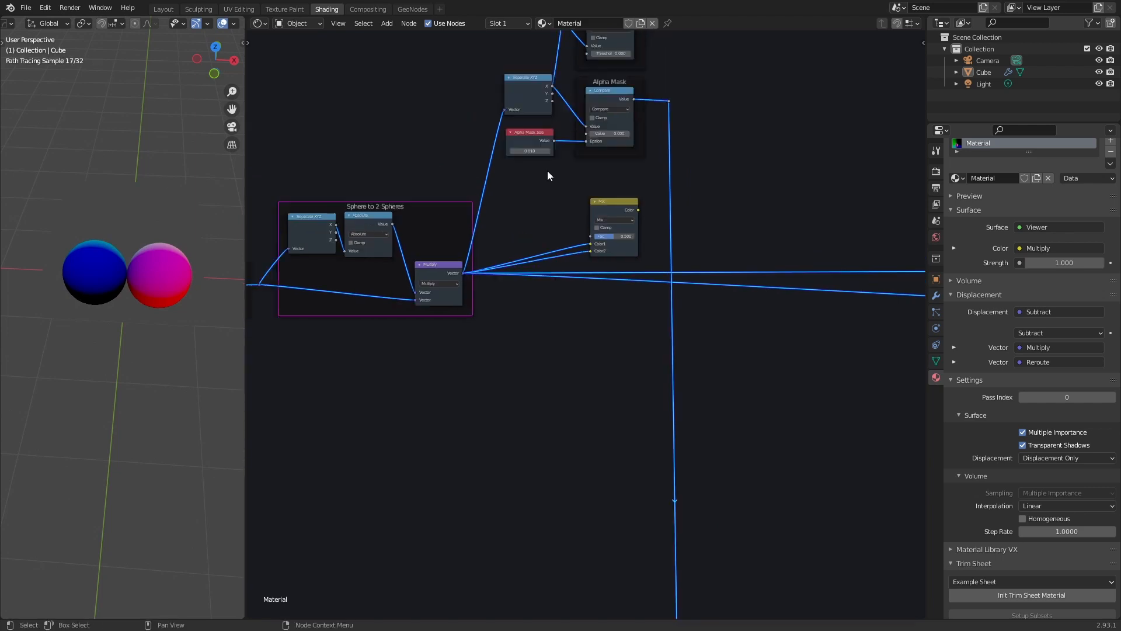
Link the R Sphere Mask's Value output to the Mix node's Fac, and preview the mix and the mask
middle_click_drag(580, 98, 571, 122)
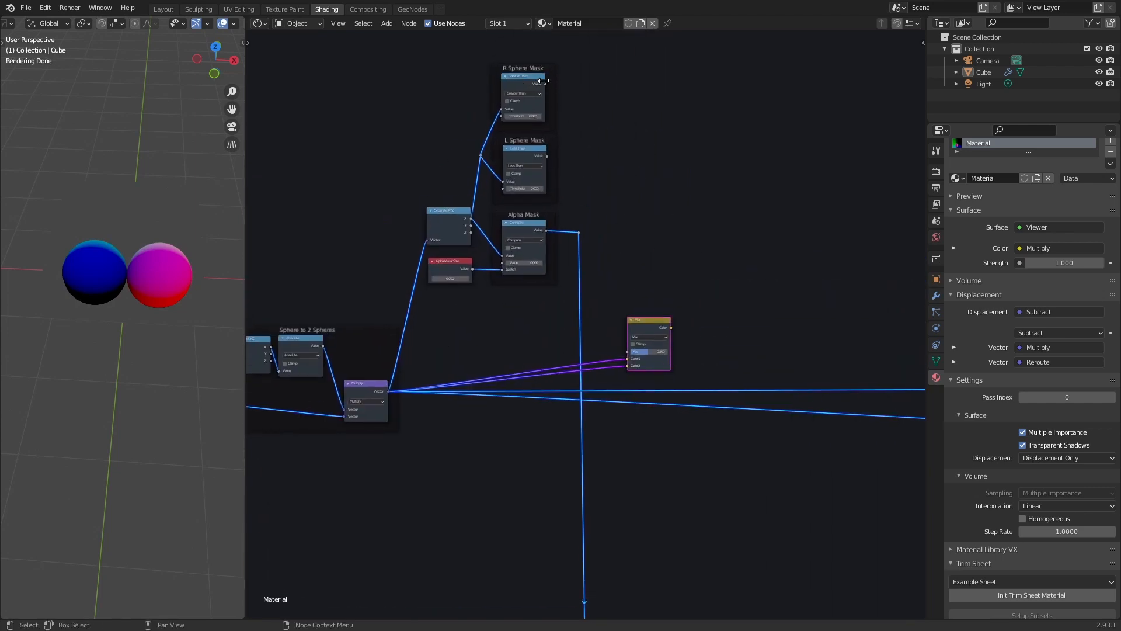
left_click_drag(544, 83, 626, 352)
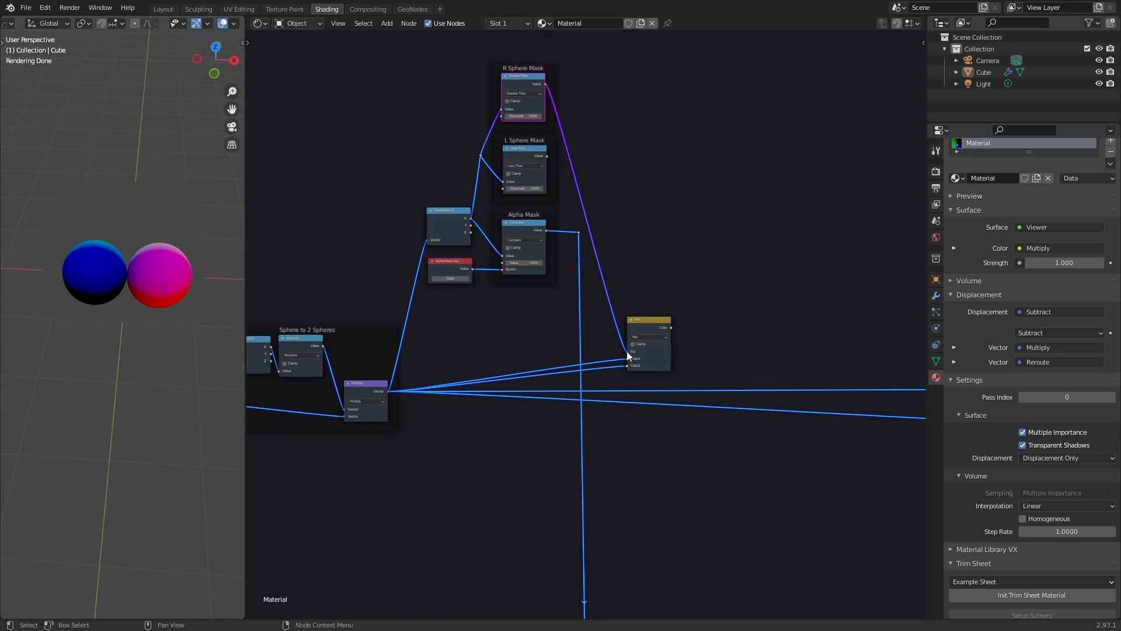
left_click(644, 331, "ctrl+shift")
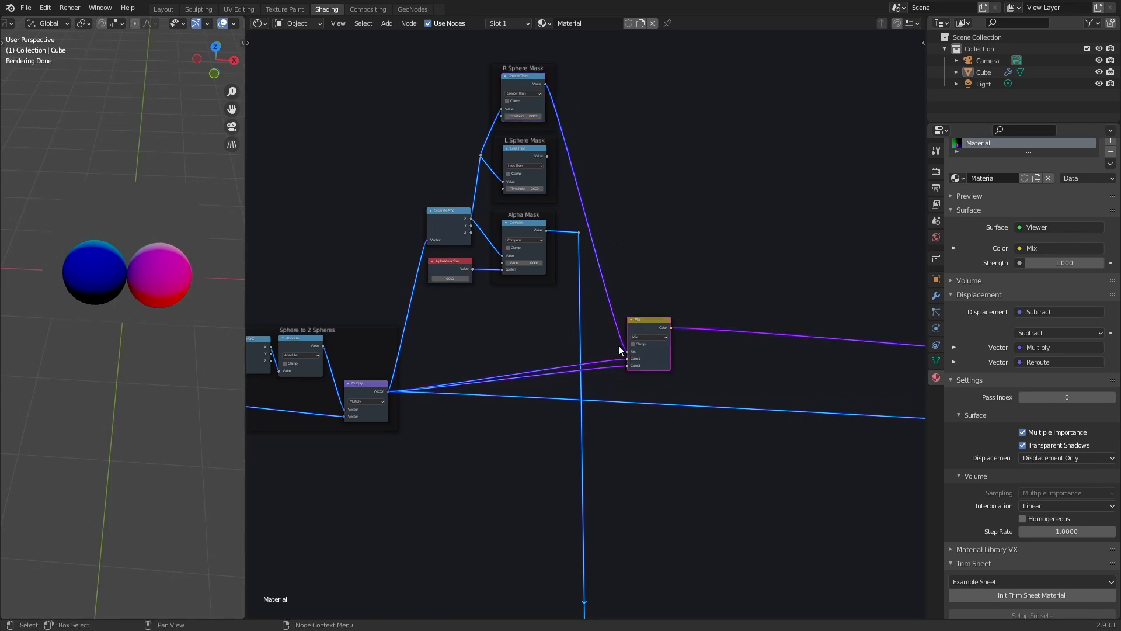
left_click_drag(645, 331, 651, 330)
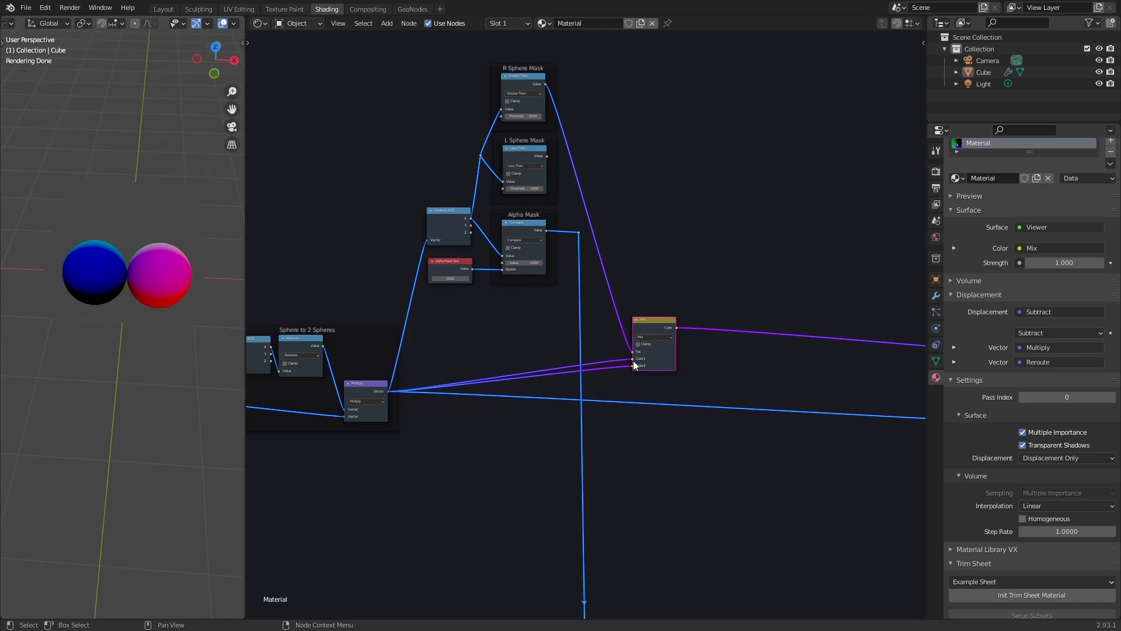
left_click(519, 78, "ctrl+shift")
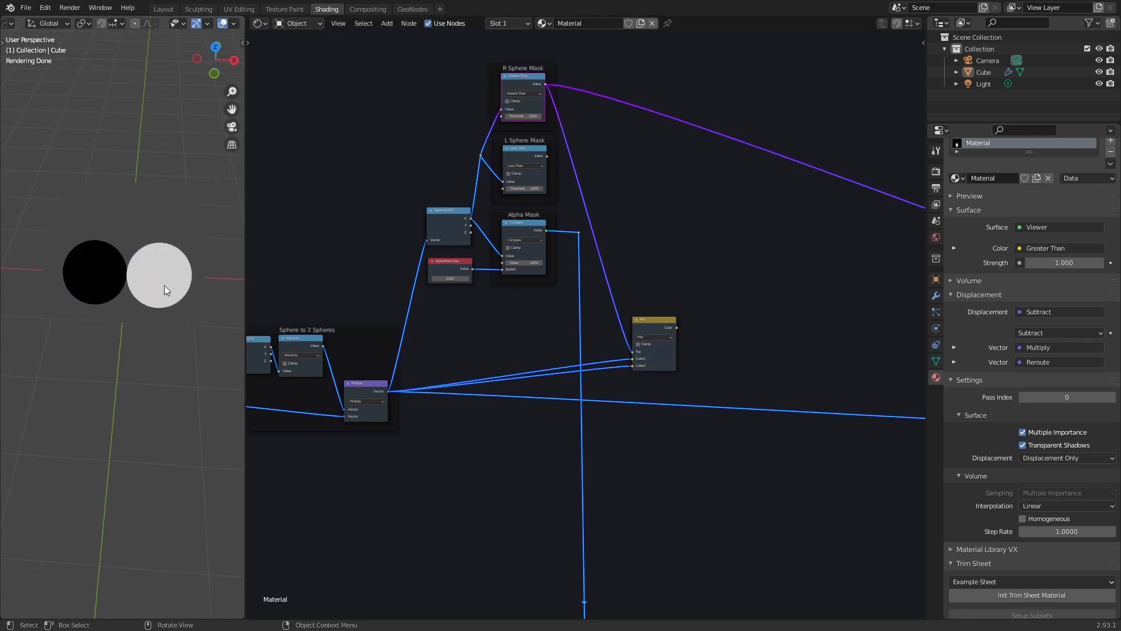
Insert a Vector Math Add node on the link from the Multiply node to the Mix node's Color2
scroll(544, 350, "up", 5)
middle_click_drag(544, 349, 512, 285)
key("shift+a")
type("svec")
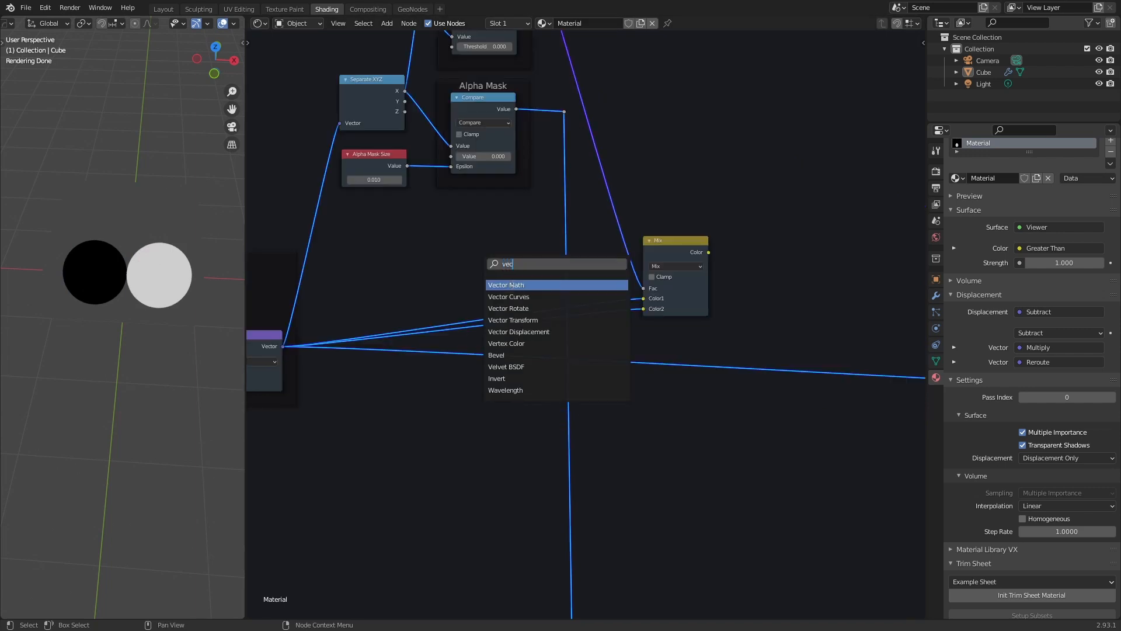
key("Return")
left_click(532, 339)
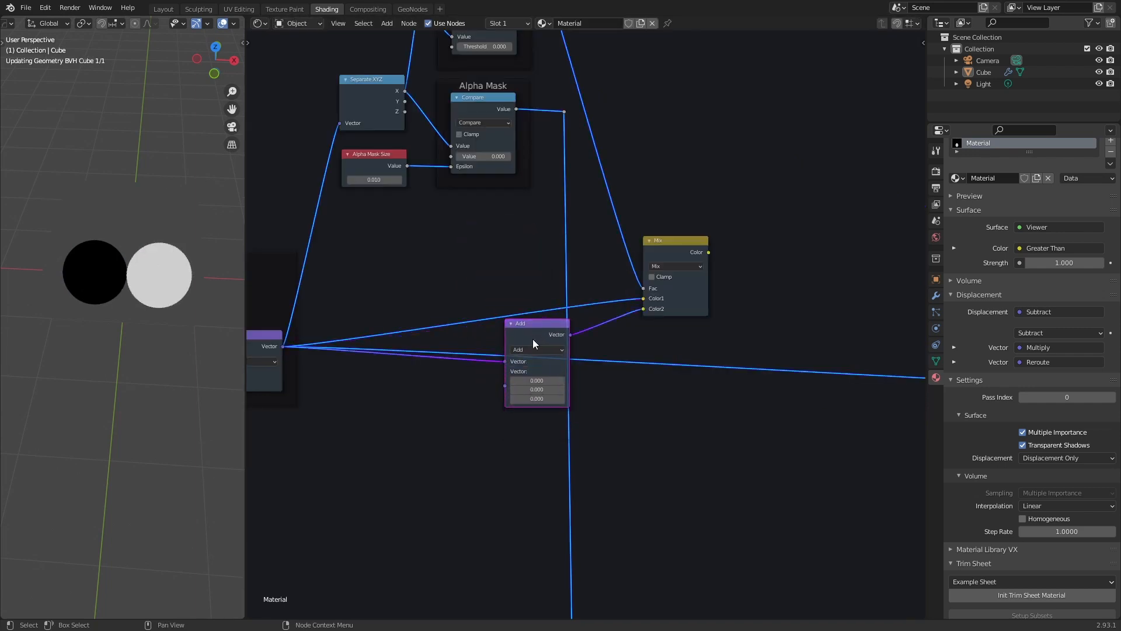
left_click_drag(533, 338, 506, 244)
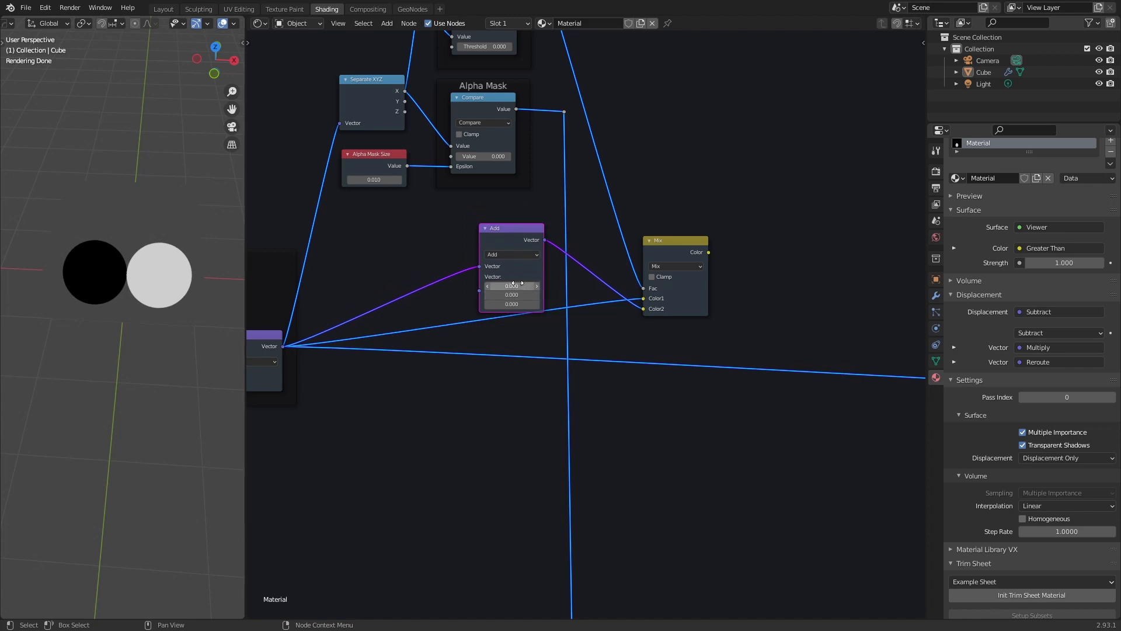
Set the Add node's X value to -0.5 and move the node below the Color1 link
left_click(517, 285)
type("-0.5")
key("Return")
left_click_drag(505, 238, 485, 403)
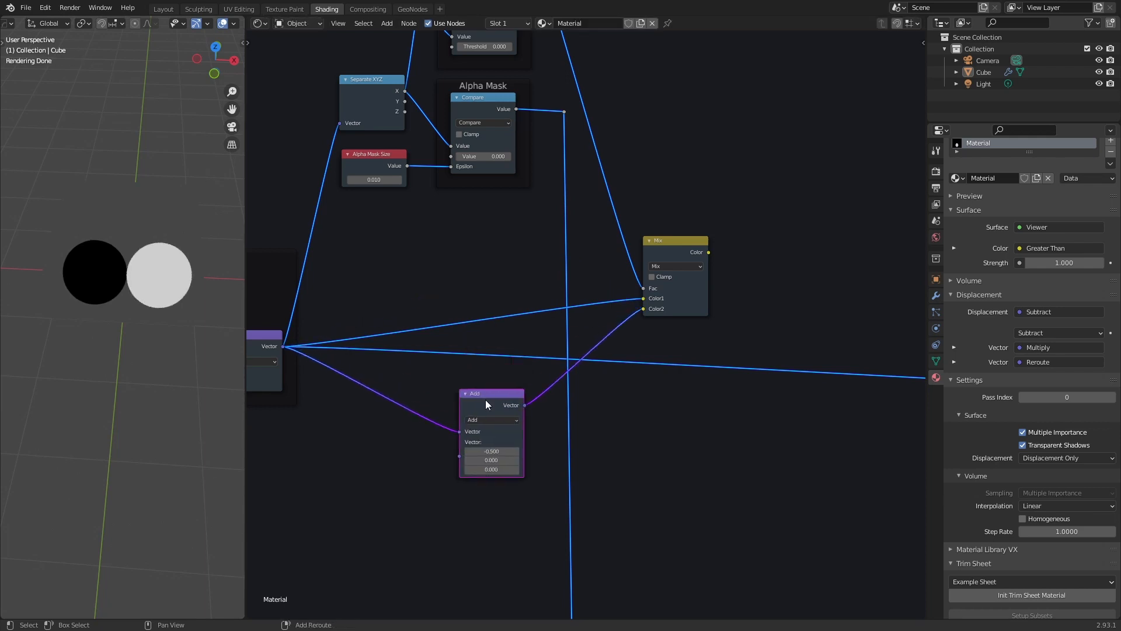
Duplicate the Add node onto the link into the Mix node's Color1 and set the X value there to 0.5
key("shift+d")
left_click(487, 241)
left_click(488, 309)
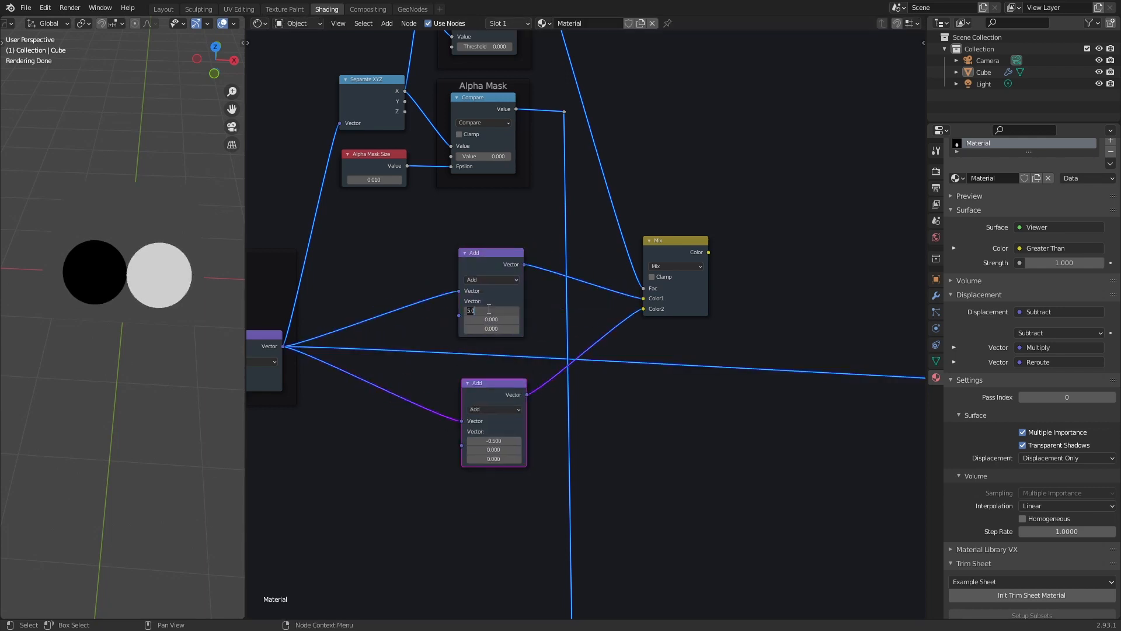
type("0.5")
key("Return")
Collapse both Add nodes and place the Color2 one directly beneath the Color1 one
left_click(465, 258)
left_click(465, 253)
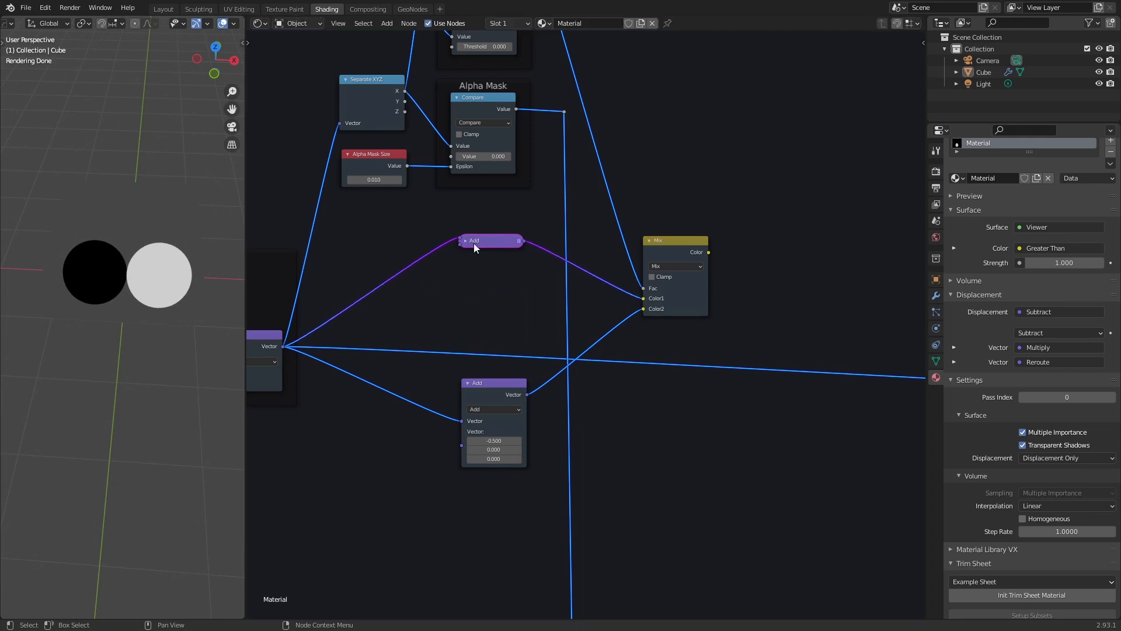
left_click_drag(489, 380, 489, 267)
left_click(466, 269)
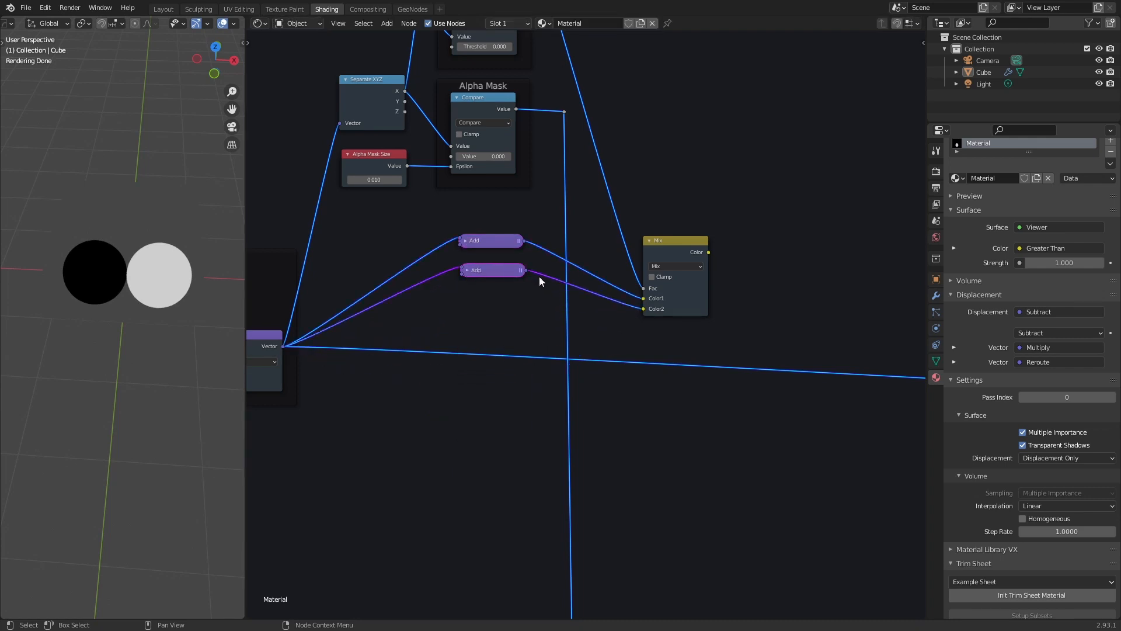
Preview the Mix node, each Add node and the Mix node again to compare the coordinates on both spheres
left_click(676, 243, "ctrl+shift")
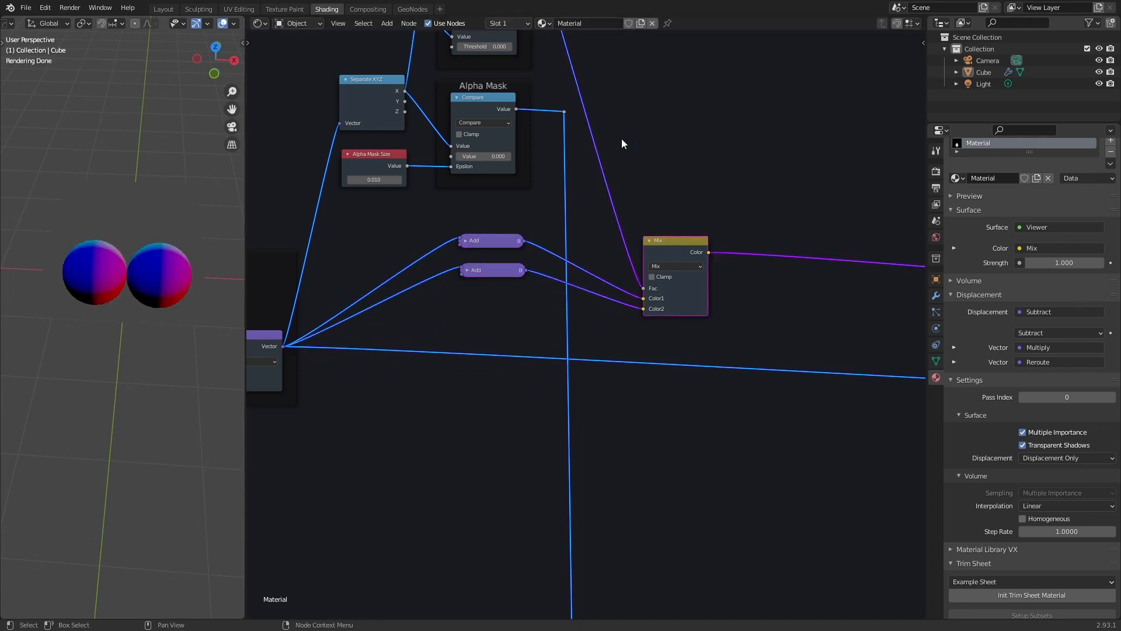
left_click_drag(492, 270, 490, 299)
left_click(498, 297, "ctrl+shift")
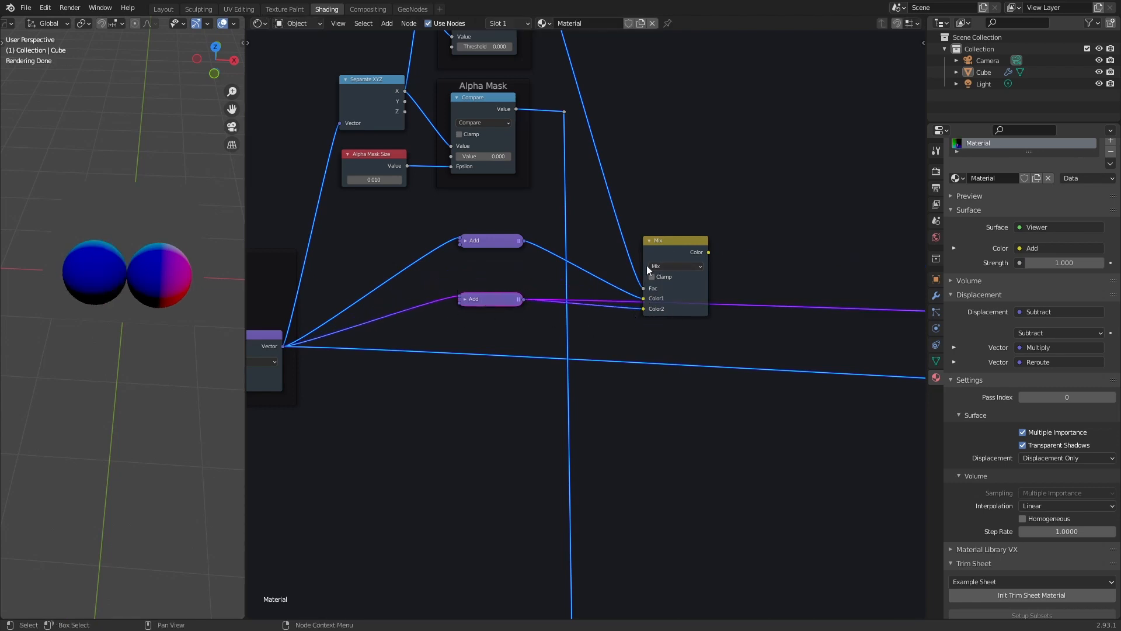
left_click(487, 244, "ctrl+shift")
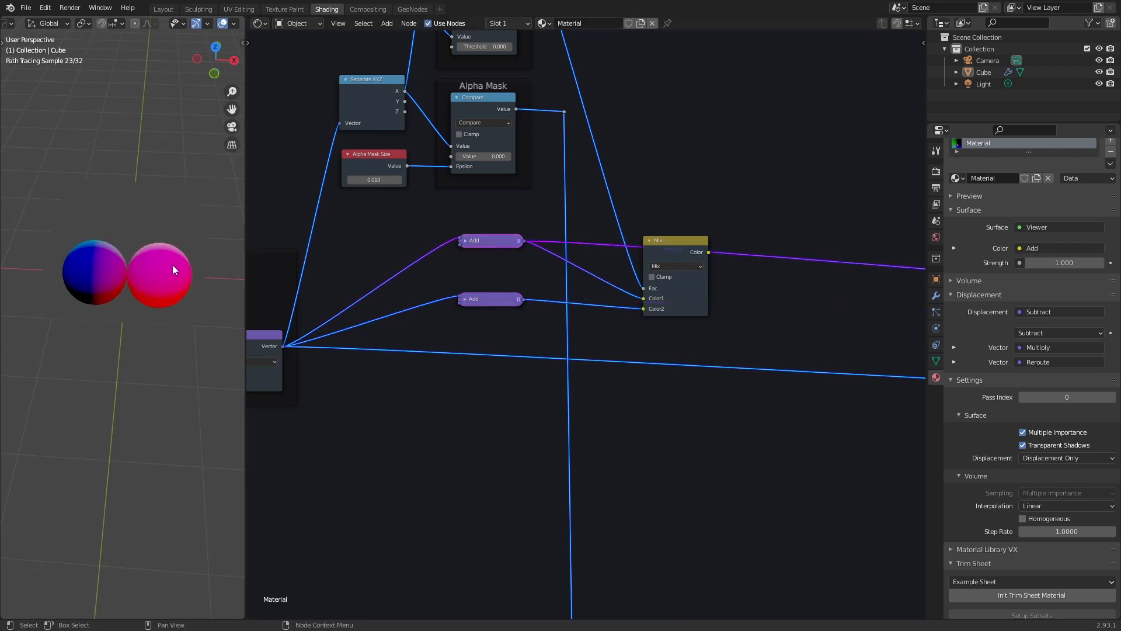
left_click(669, 245, "ctrl+shift")
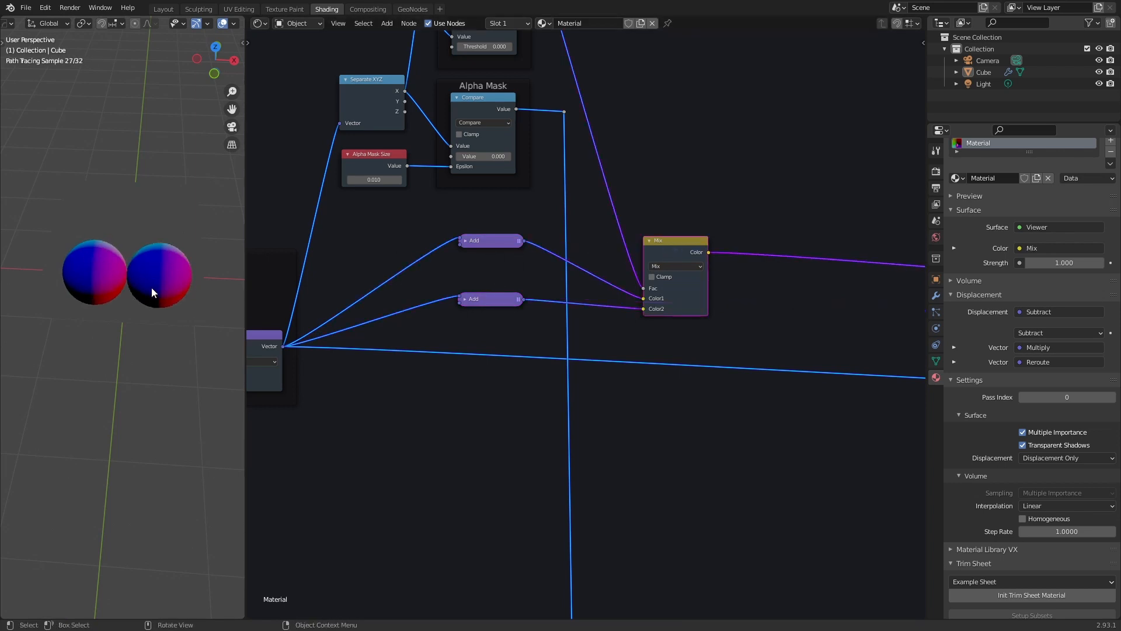
mouse_move(151, 286)
middle_mouse_down()
mouse_move(198, 281)
mouse_move(158, 283)
mouse_move(163, 272)
middle_mouse_up()
Join the links feeding the two Add nodes and Separate XYZ in one reroute, and place the Add nodes together beneath Alpha Mask Size
scroll(586, 263, "down", 2)
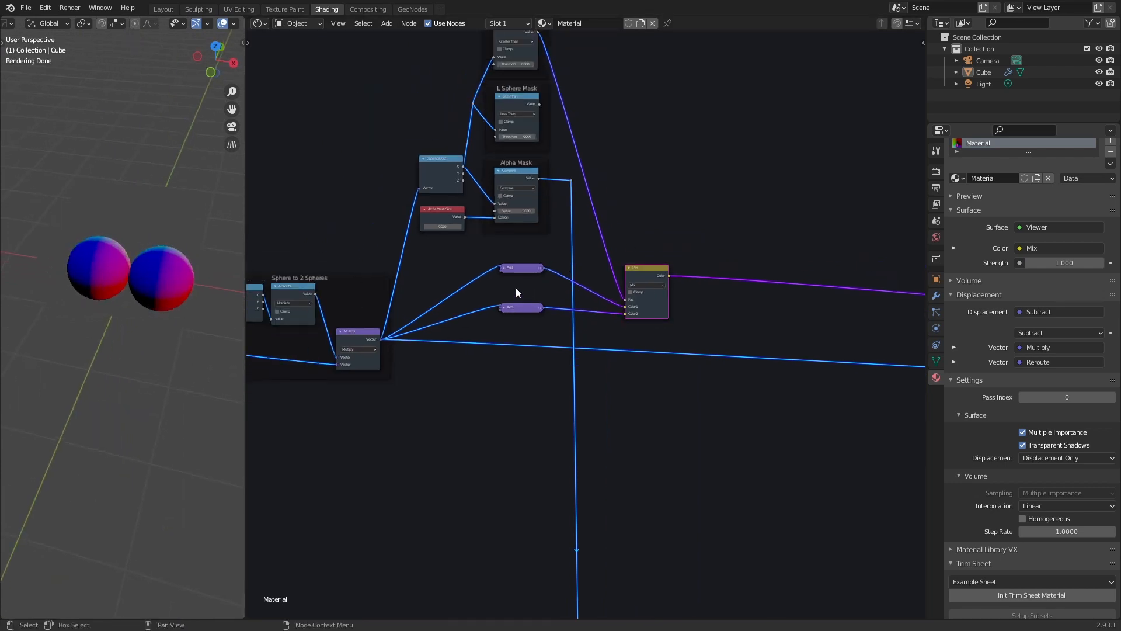
left_click_drag(518, 271, 522, 295)
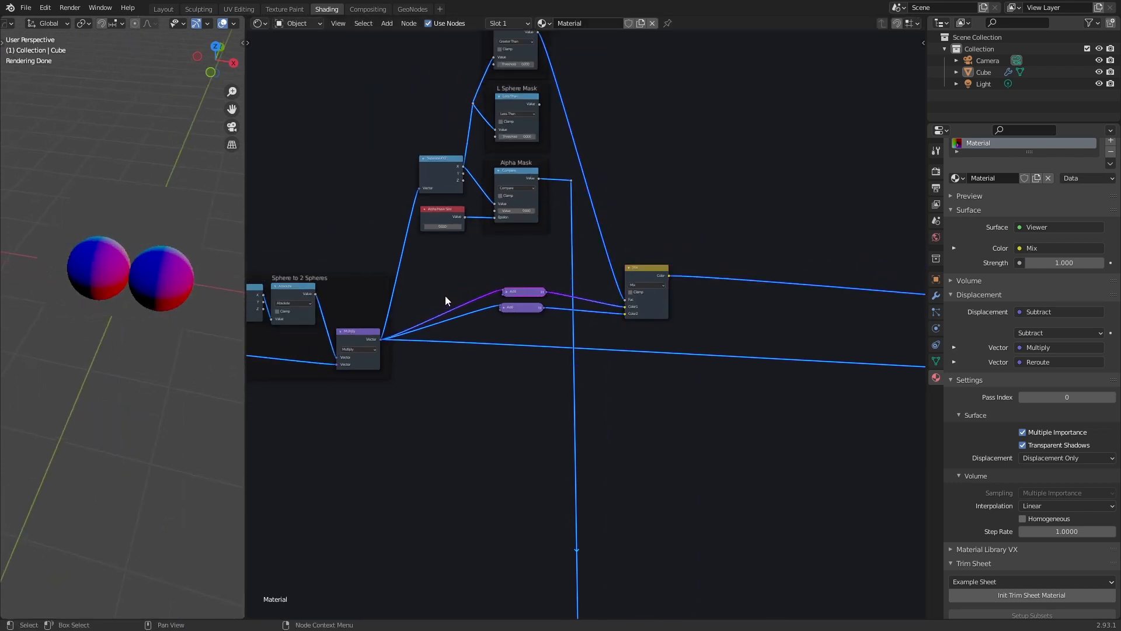
right_click_drag(395, 238, 457, 326, "shift")
key("g")
left_click(416, 280)
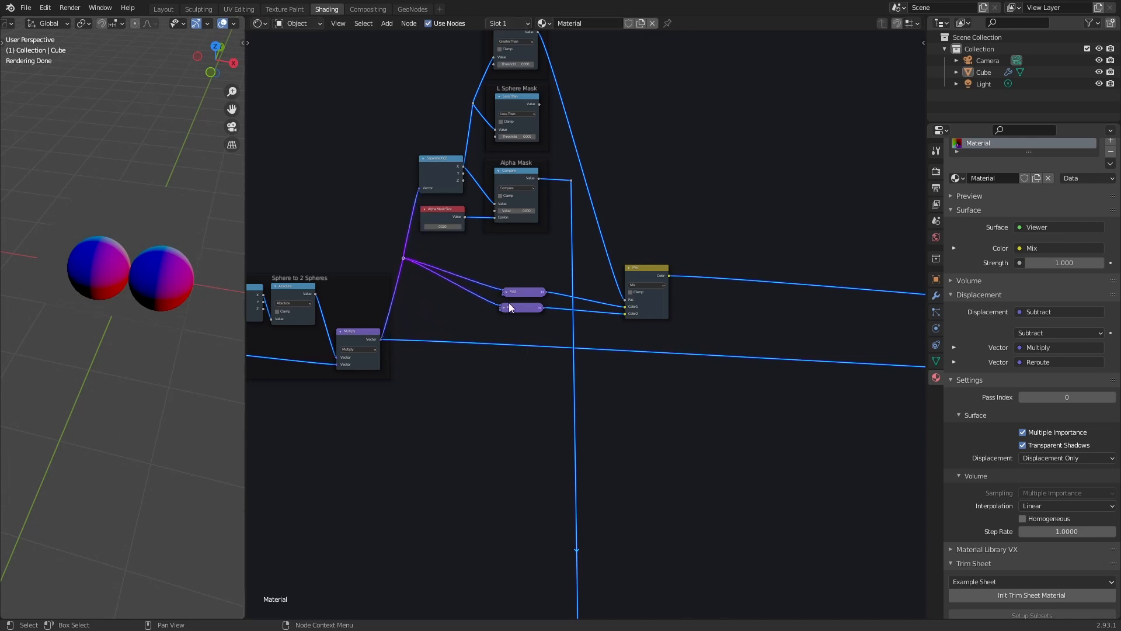
left_click_drag(471, 271, 543, 322)
key("g")
left_click(462, 302)
Move the Mix node closer to the masks, route the R Sphere Mask link into Fac through reroutes, and save the file
left_click_drag(651, 275, 618, 247)
key("g")
mouse_move(548, 137)
right_mouse_down("shift")
mouse_move(597, 166)
mouse_move(592, 148)
right_mouse_up("shift")
left_click(593, 101)
key("g")
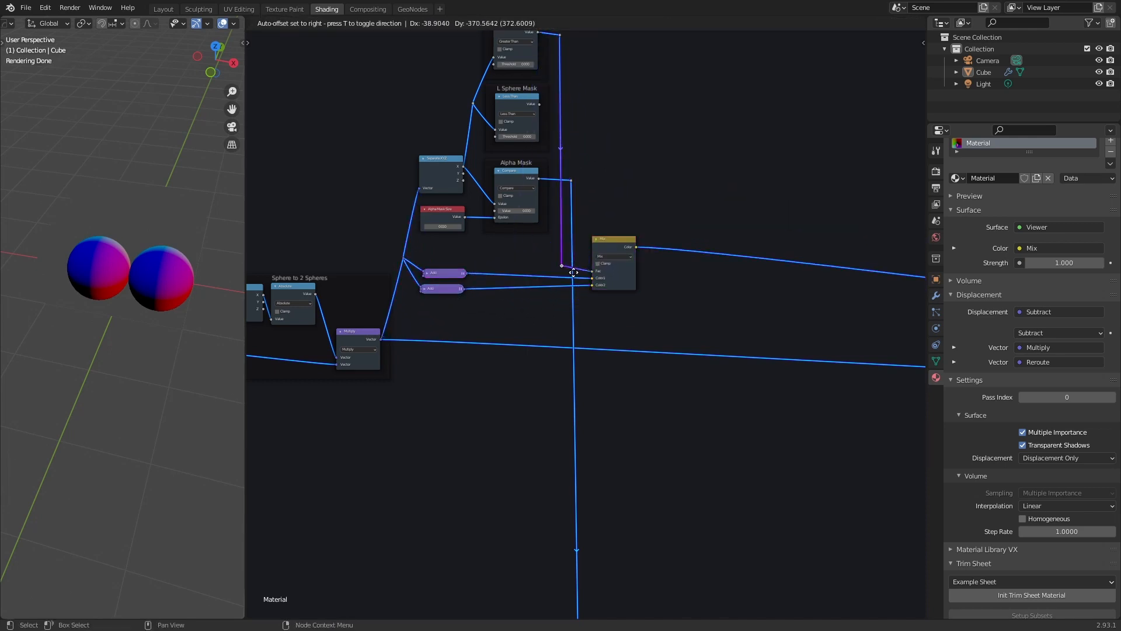
left_click(573, 272)
key("Home")
key("ctrl+s")
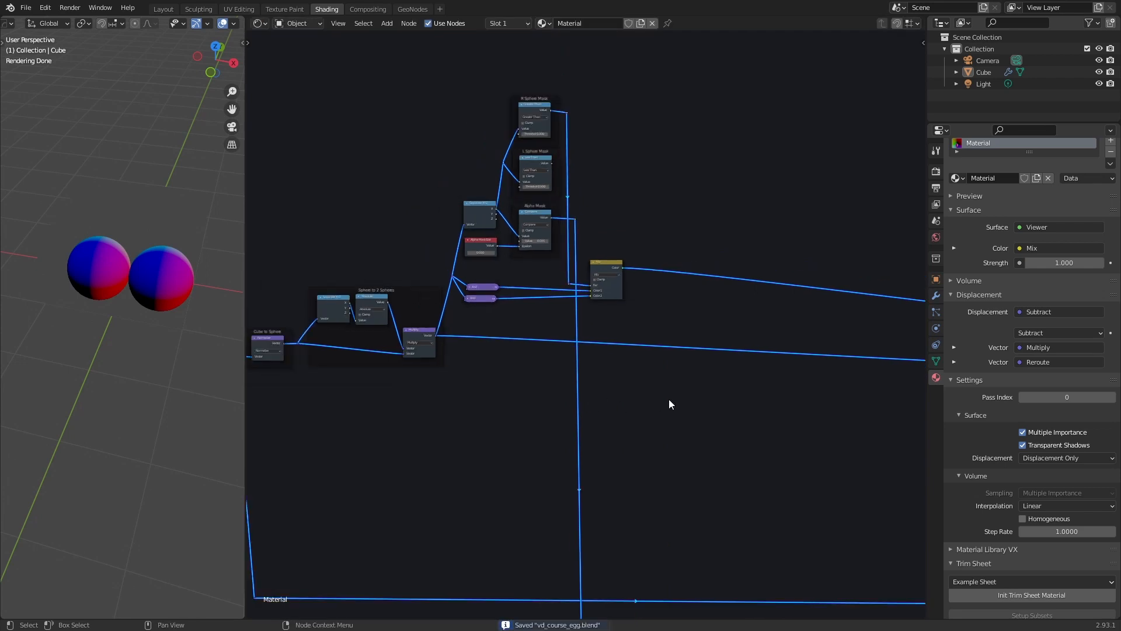
Examine the node tree's layout and the mixed coordinate gradients on both spheres from different angles
scroll(670, 402, "down", 2)
middle_click_drag(688, 418, 559, 475)
scroll(525, 413, "up", 4)
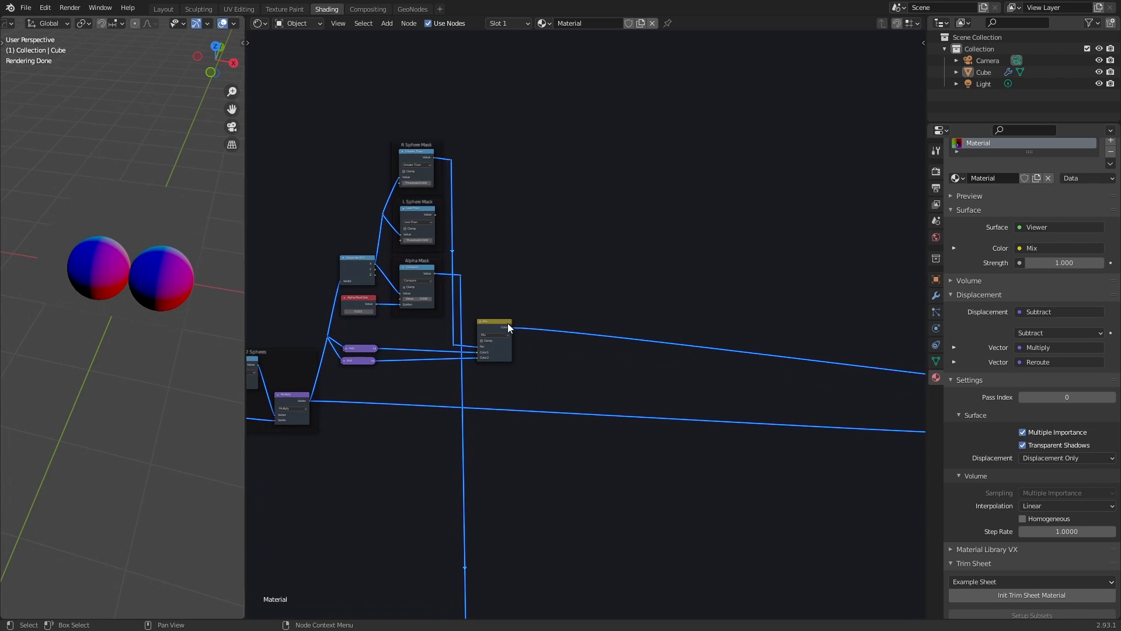
scroll(519, 310, "down", 3)
scroll(588, 271, "up", 1)
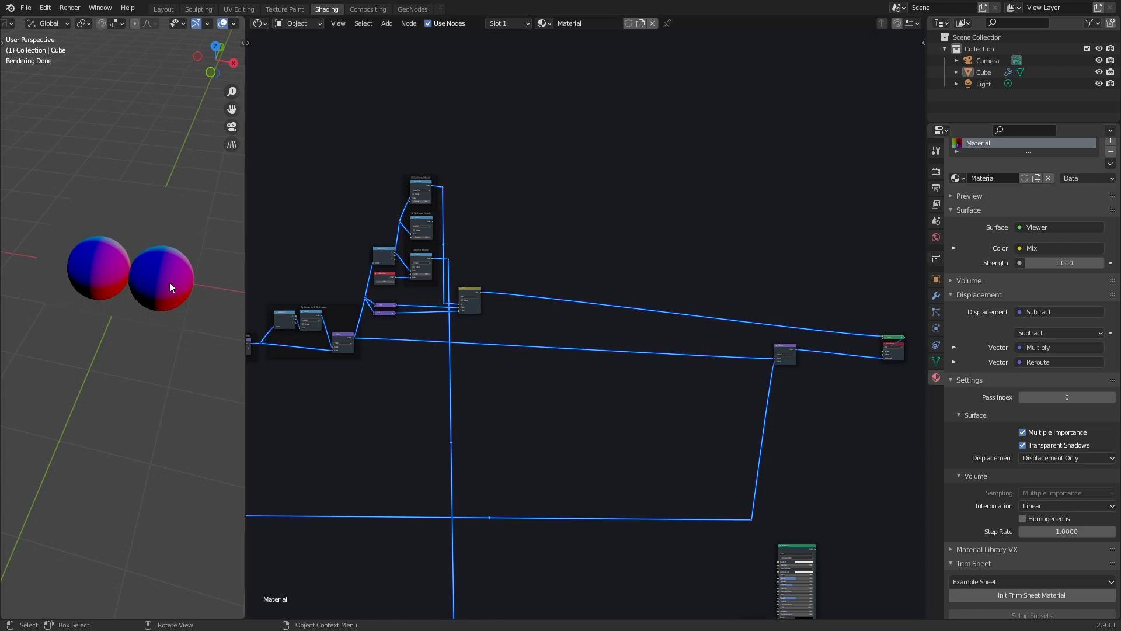
mouse_move(169, 282)
middle_mouse_down()
mouse_move(192, 257)
mouse_move(158, 292)
middle_mouse_up()
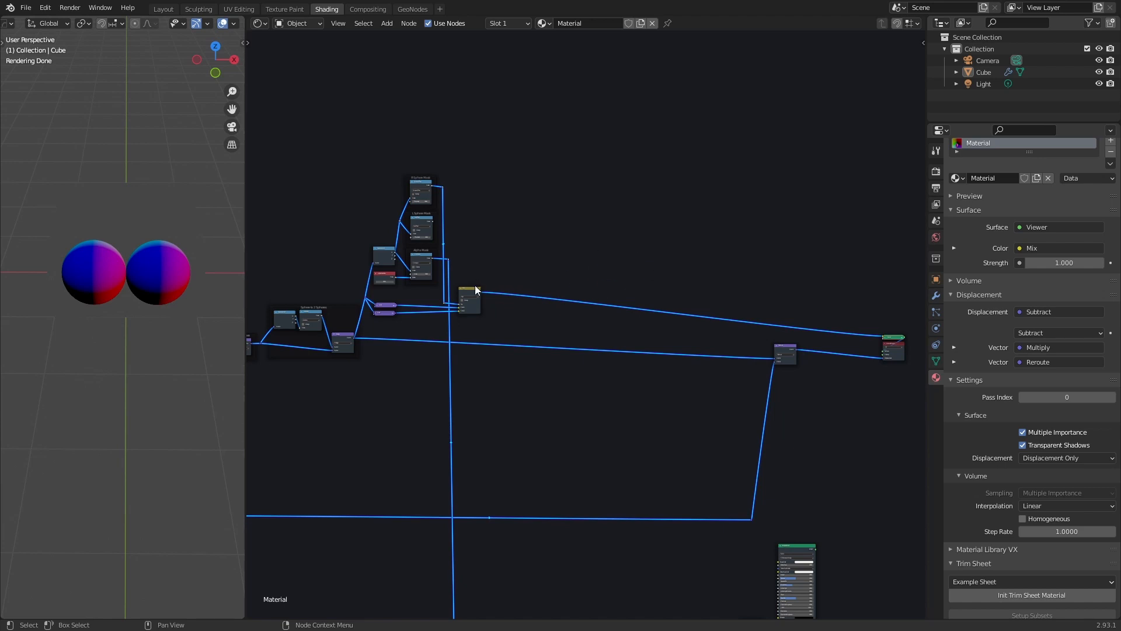
left_click_drag(475, 288, 474, 292)
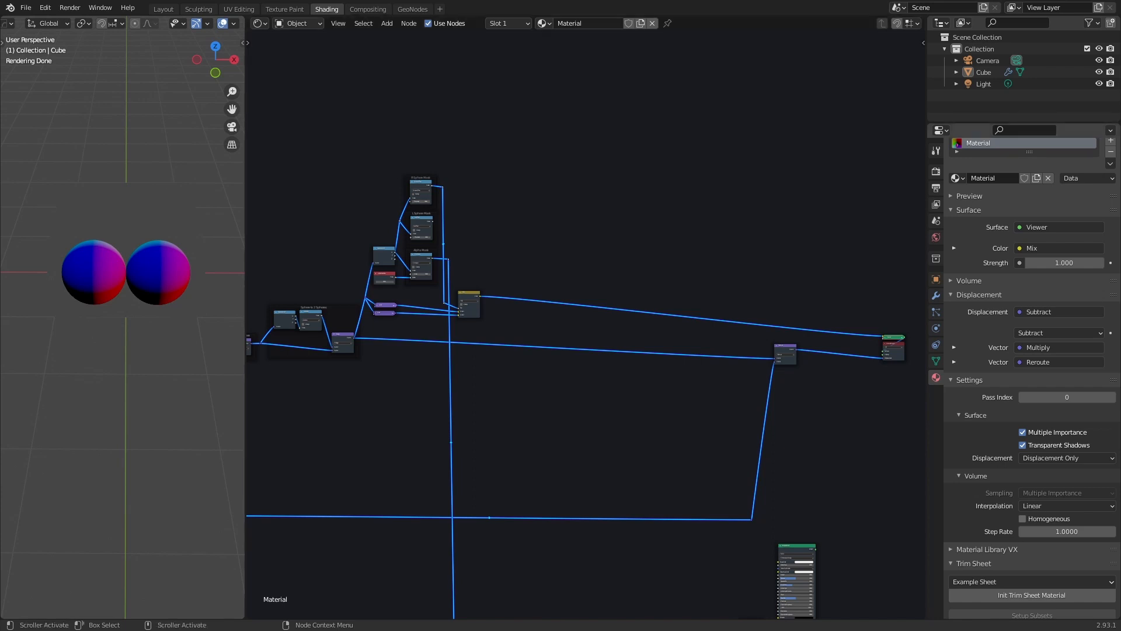
middle_click_drag(80, 265, 72, 243)
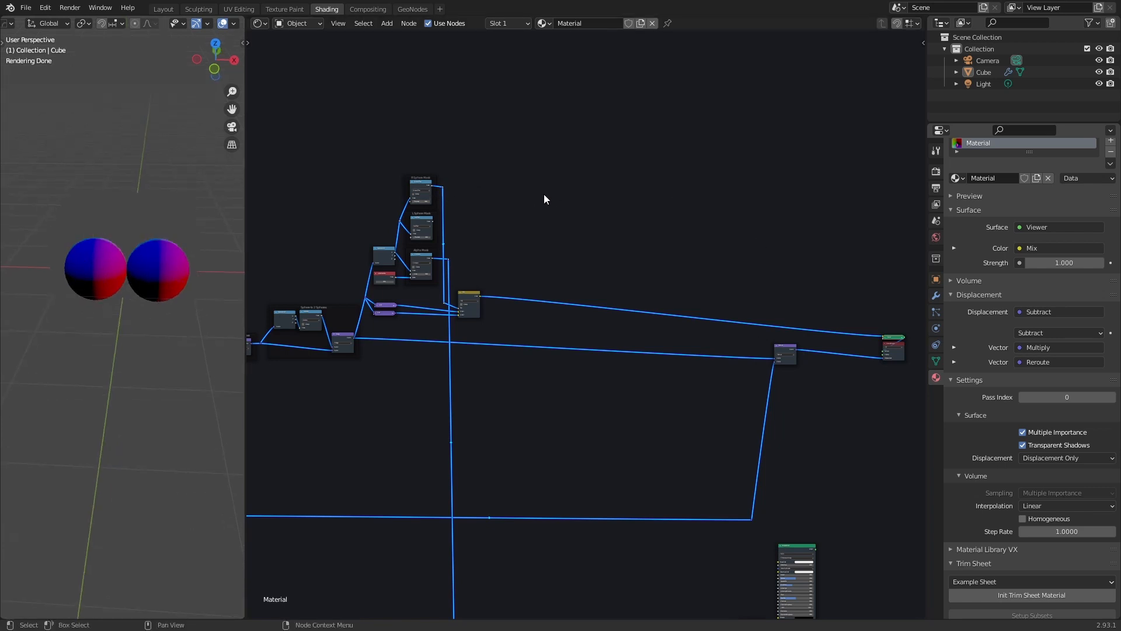
scroll(544, 194, "up", 2)
middle_click_drag(575, 255, 558, 286)
scroll(570, 310, "up", 3)
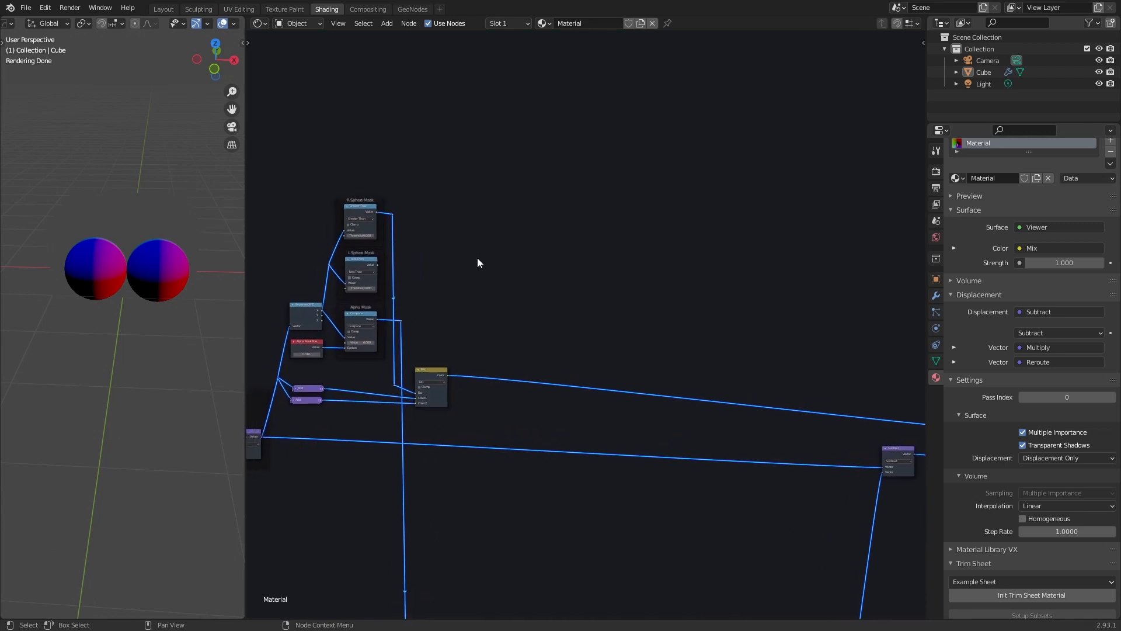
scroll(545, 290, "up", 1)
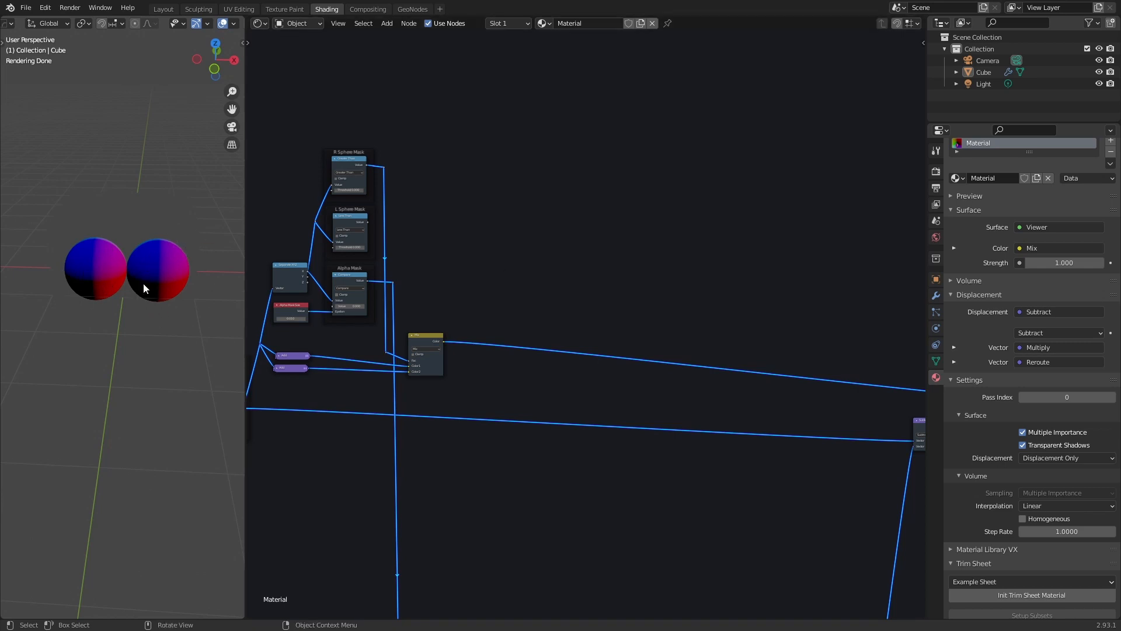
Add a Vector Math node in the empty area beside the sphere masks and set its operation to Multiply
key("shift+a")
left_click(594, 185)
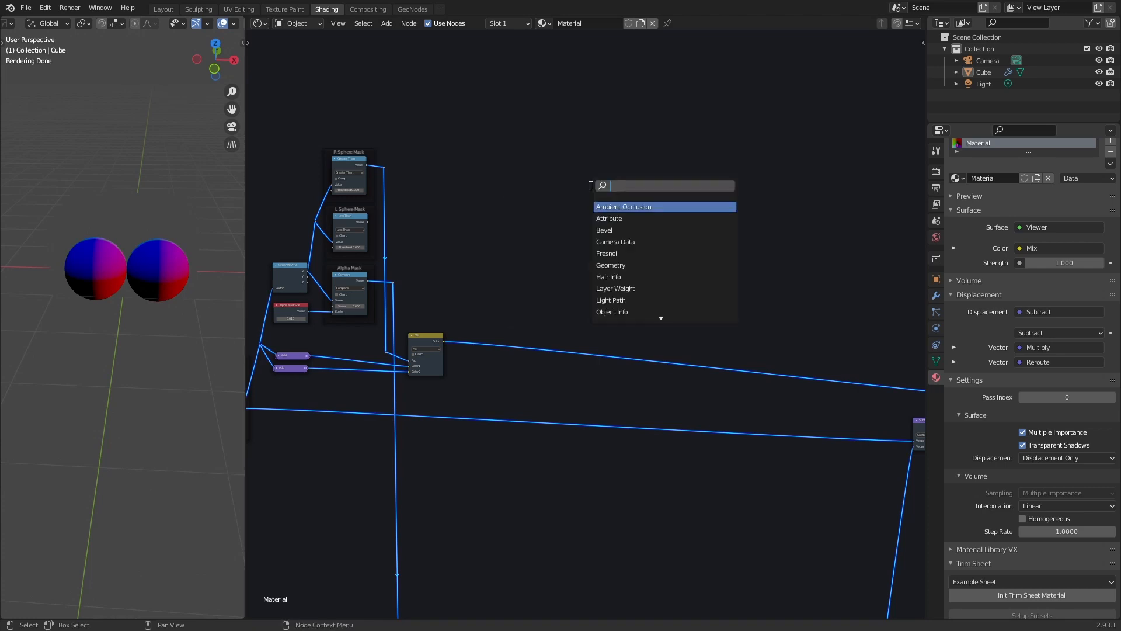
type("vec")
left_click(626, 206)
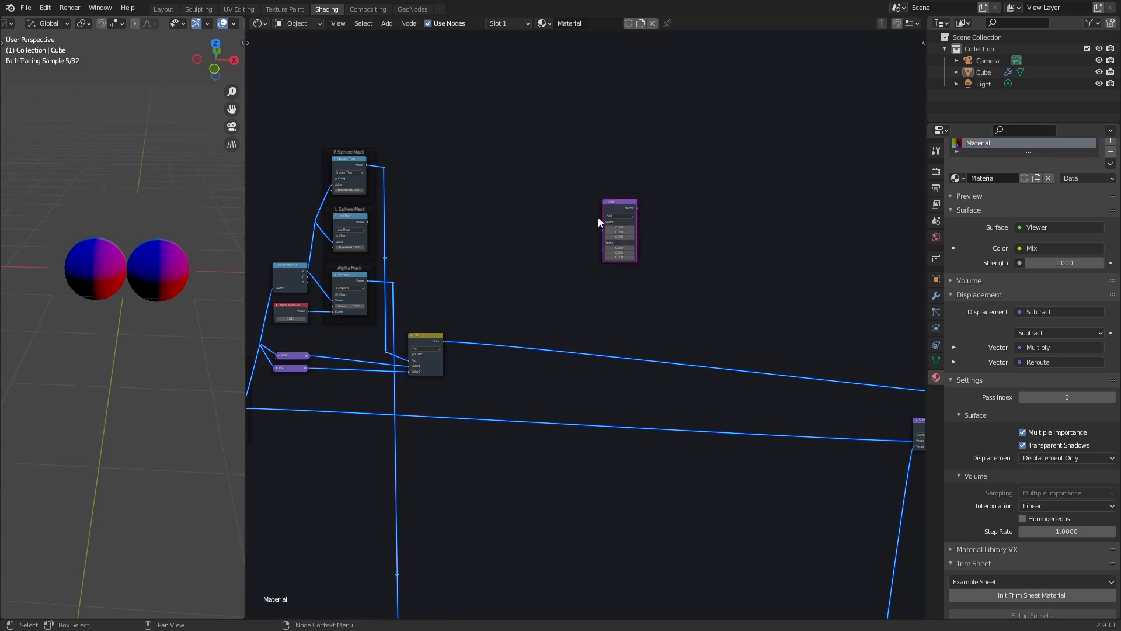
left_click(598, 218)
scroll(506, 230, "up", 1)
left_click(636, 202)
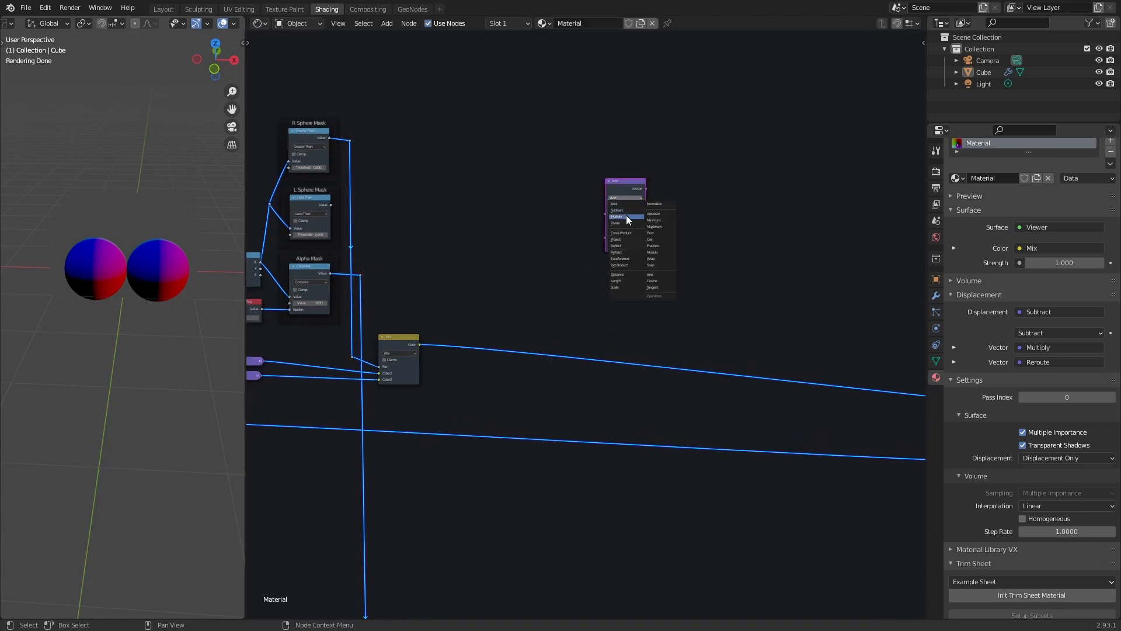
left_click(626, 215)
Link the L Sphere Mask's Value output to the second Vector input of the new Multiply node
scroll(517, 221, "up", 2)
middle_click_drag(515, 216, 593, 253)
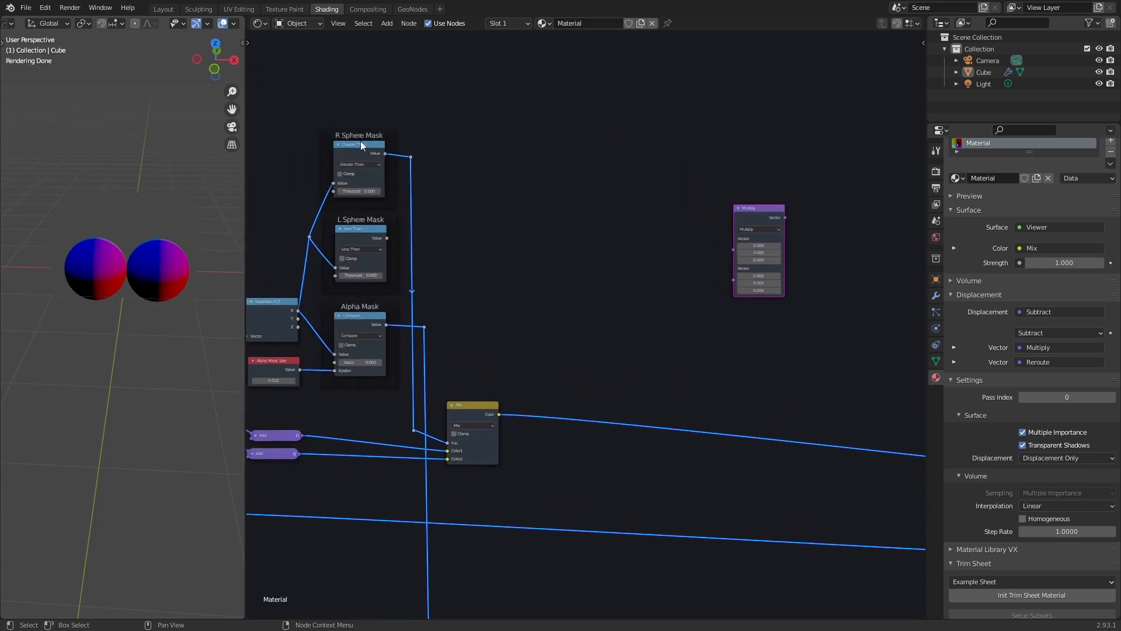
left_click_drag(385, 236, 734, 280)
Move the final Subtract, Material Output and shader nodes, with their reroute, farther downstream to make room in the node tree
scroll(671, 303, "down", 3)
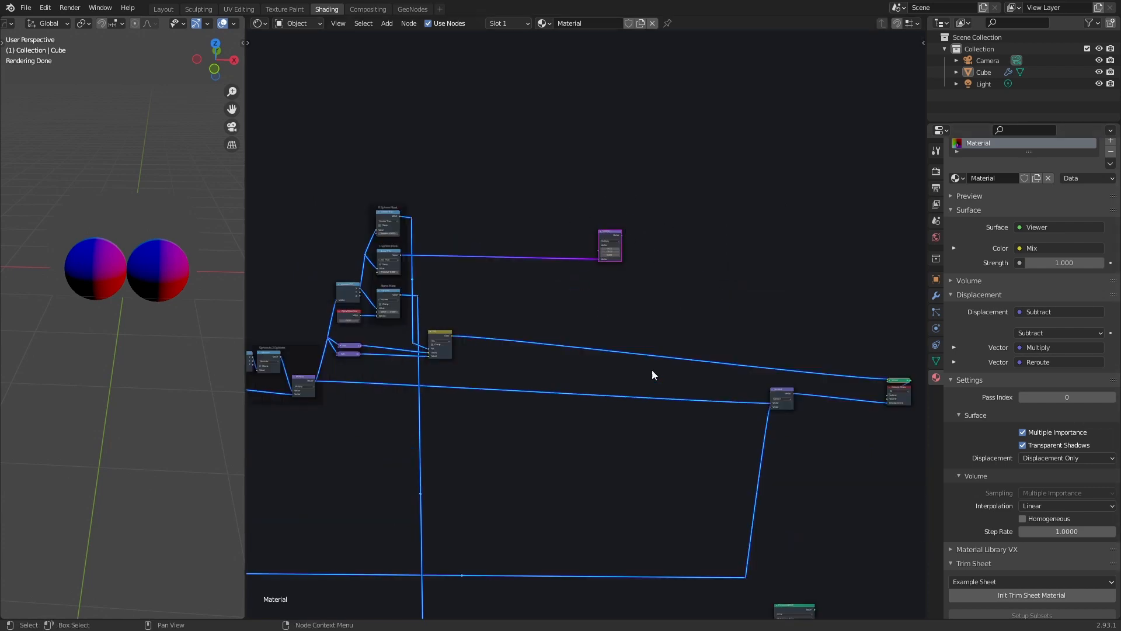
scroll(651, 374, "down", 2)
middle_click_drag(669, 402, 646, 291)
left_click_drag(634, 194, 807, 498)
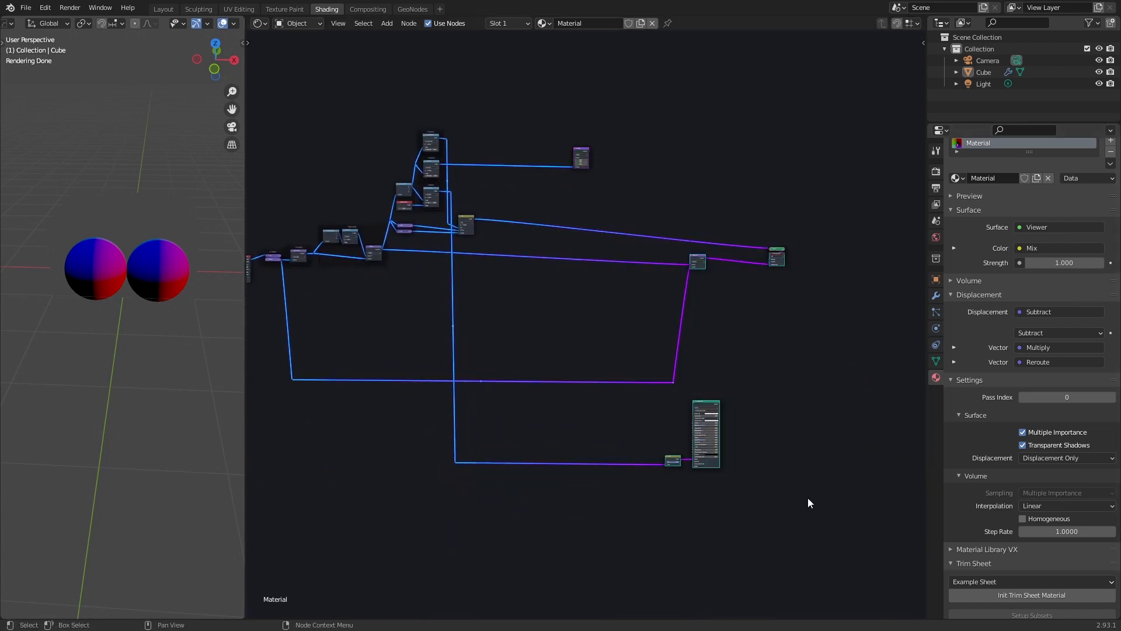
key("g")
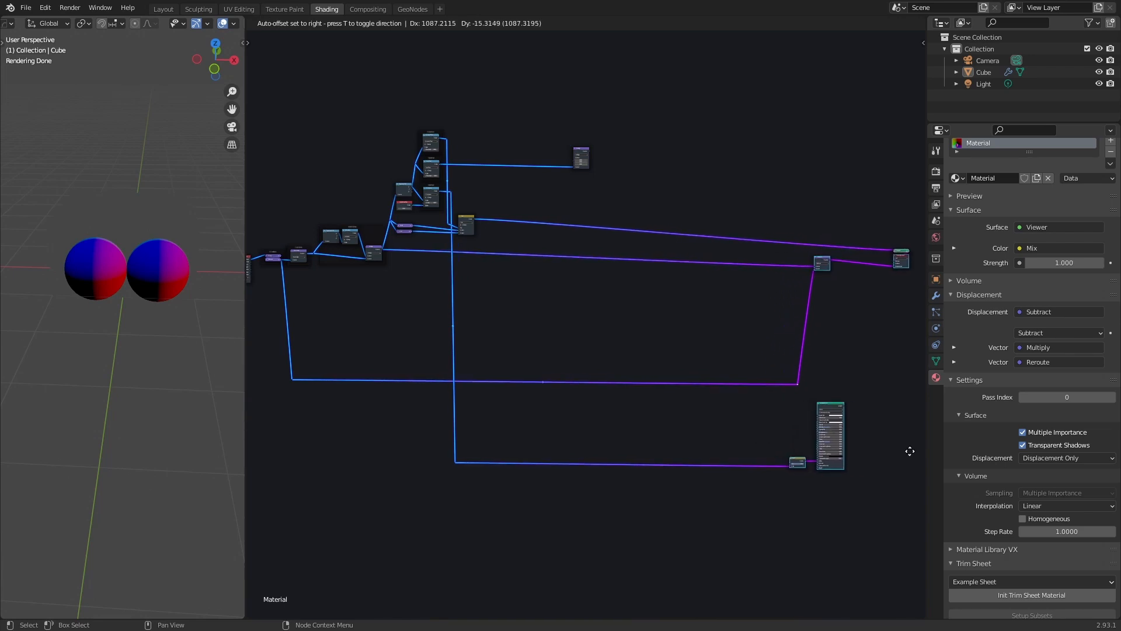
left_click(909, 450)
scroll(553, 276, "up", 4)
left_click(515, 464)
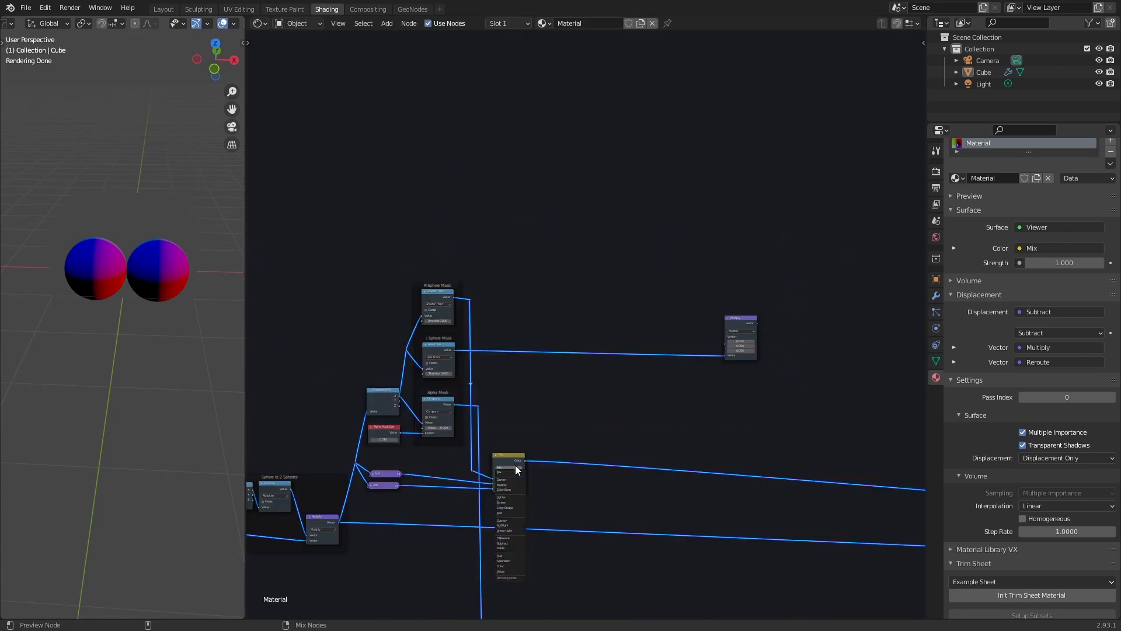
left_click(515, 467)
left_click(511, 459)
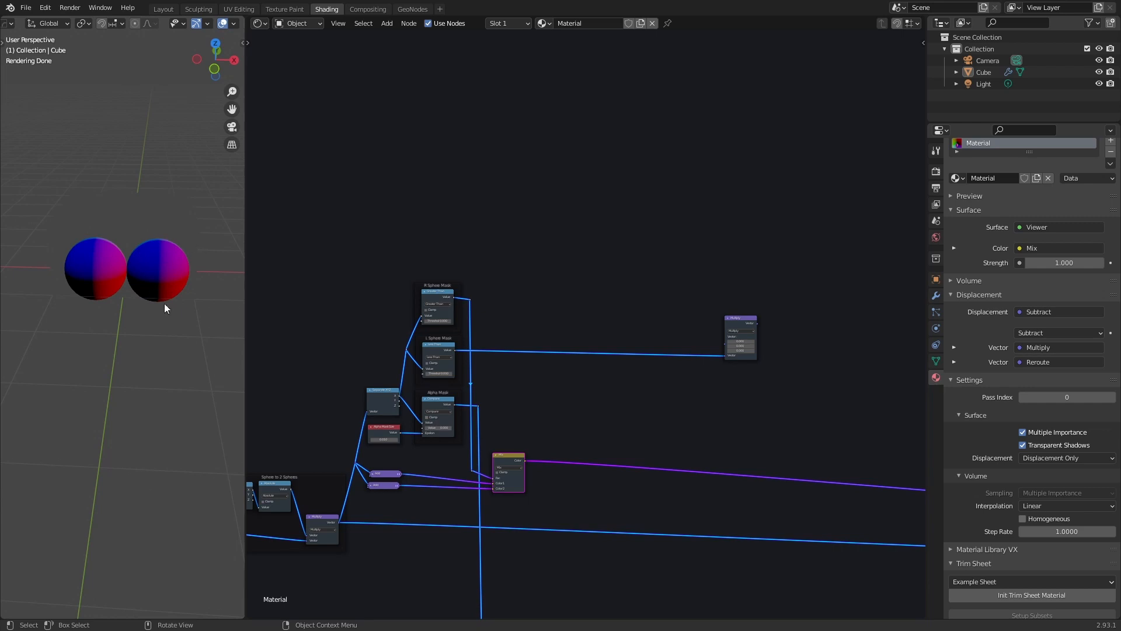
left_click_drag(740, 333, 744, 334)
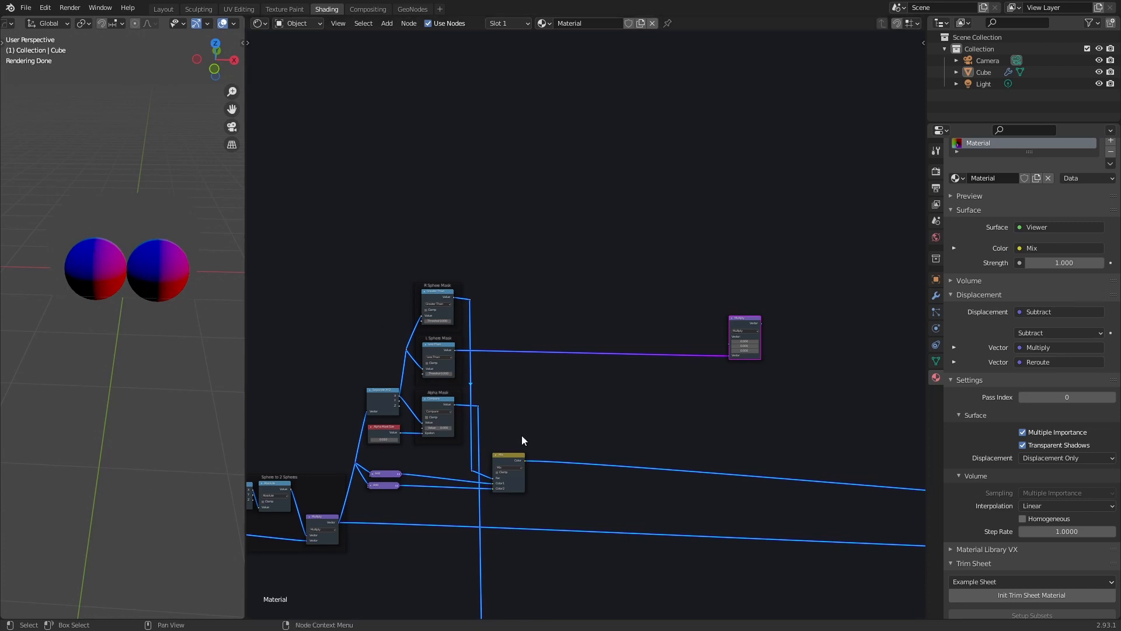
Add a Vector Math node between the sphere masks and the Multiply node, and link the Mix node's Color output to its first Vector input
scroll(589, 326, "up", 1)
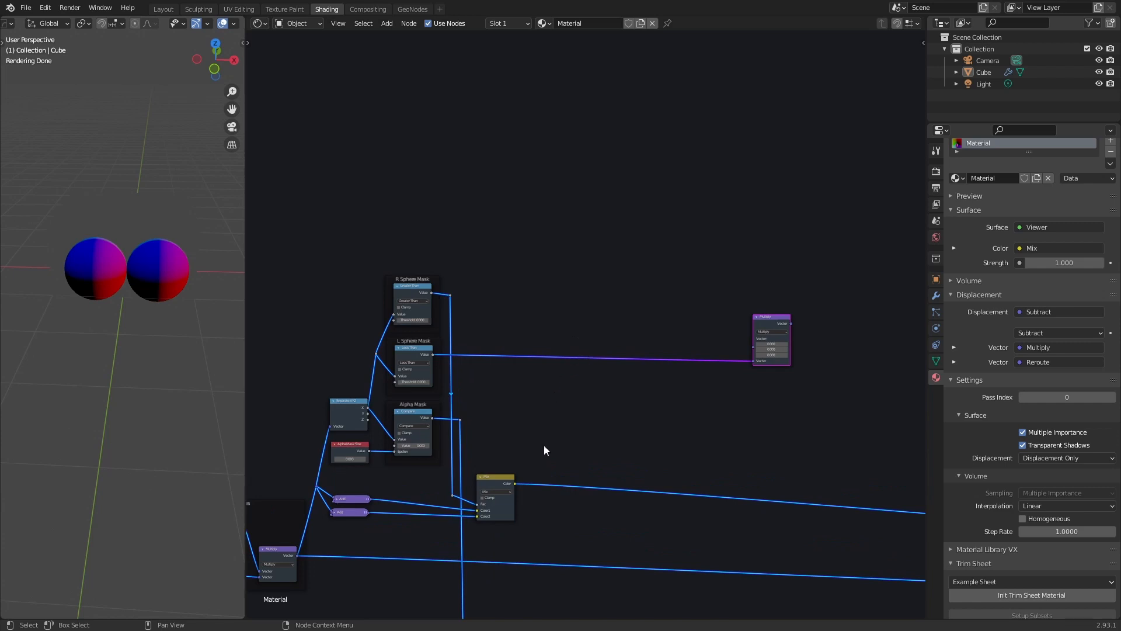
key("shift+a")
left_click(562, 303)
type("vec")
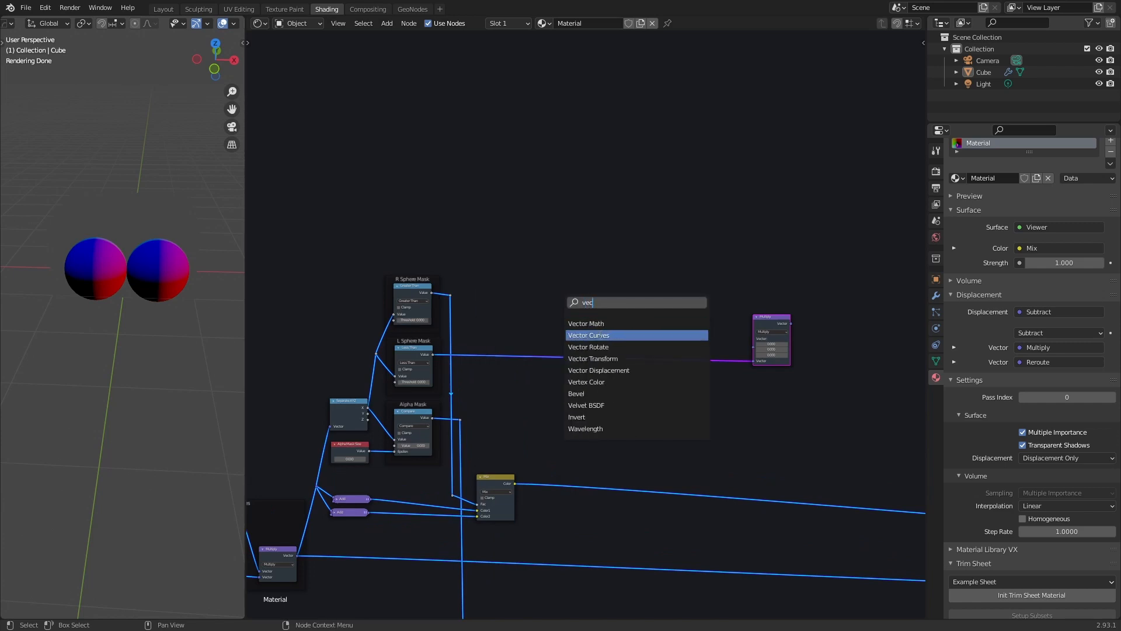
left_click(594, 323)
left_click(589, 276)
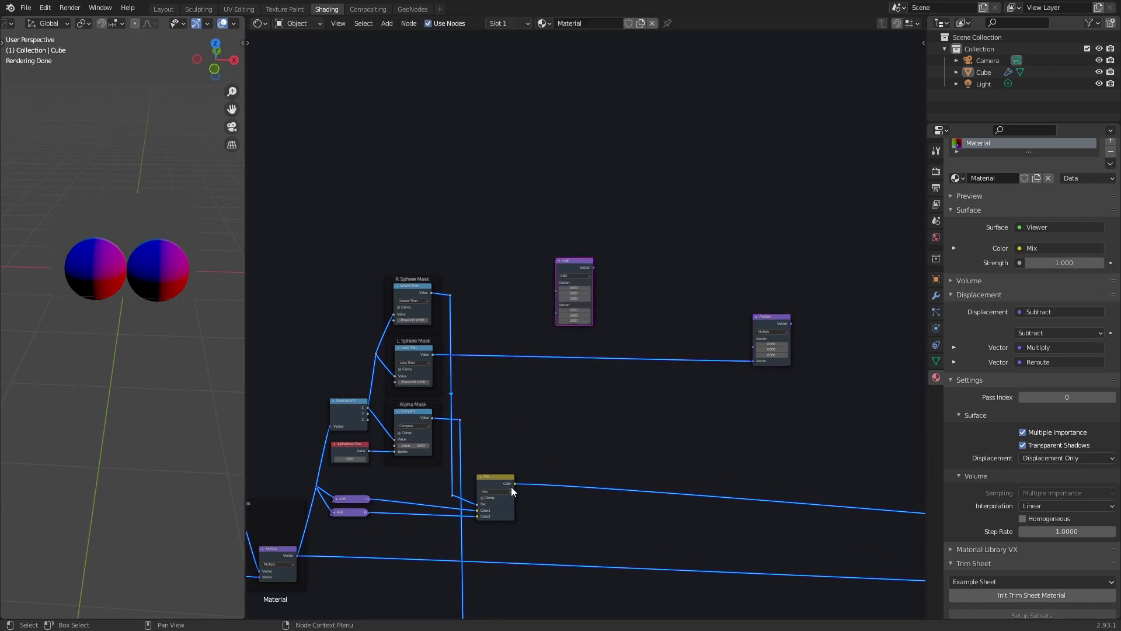
left_click_drag(514, 483, 560, 293)
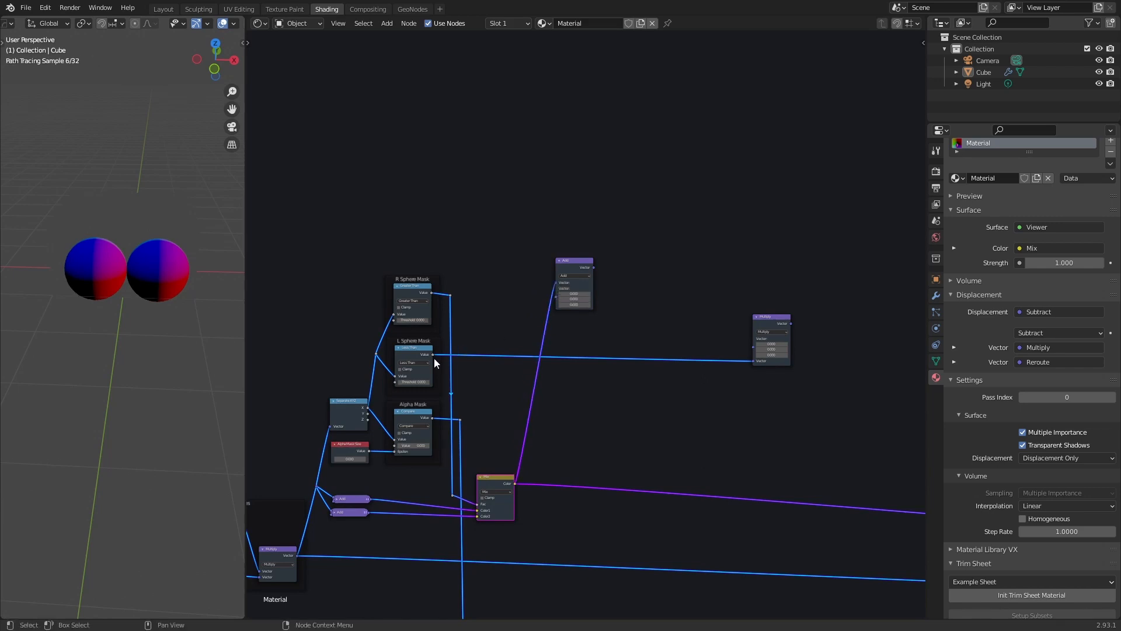
Link the L Sphere Mask's Value to the new Vector Math node's second Vector input and set its operation to Multiply
left_click_drag(432, 354, 564, 288)
left_click(575, 273)
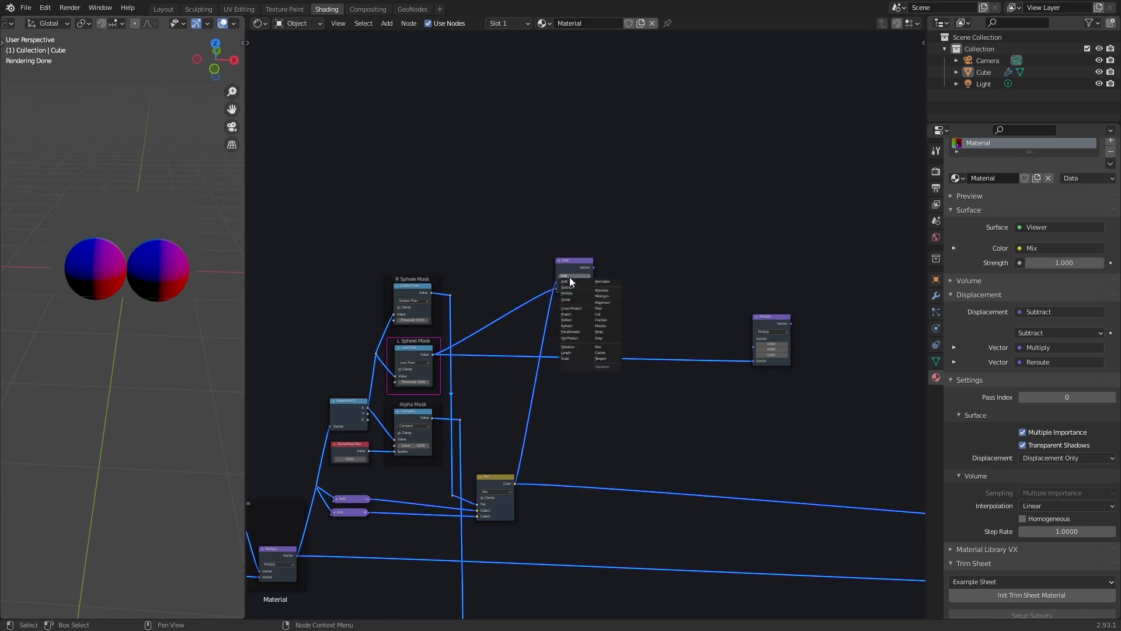
left_click(566, 293)
Set the new node's operation to Scale with the L Sphere Mask's Value linked to its Scale input, and preview it on the spheres
scroll(565, 293, "up", 2)
left_click(569, 252)
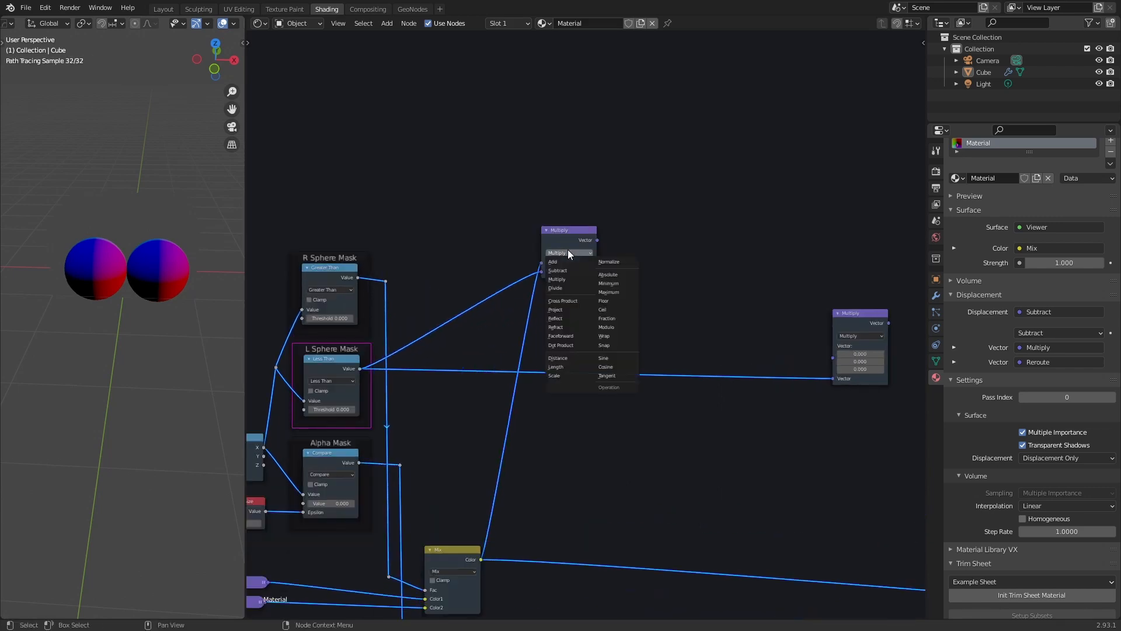
left_click(577, 376)
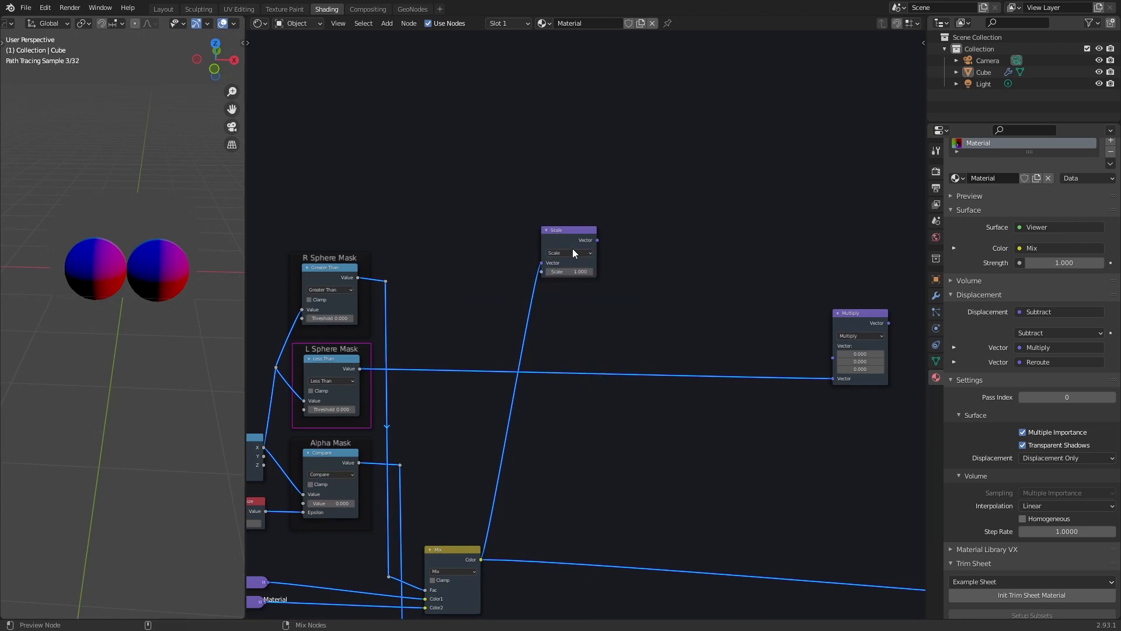
left_click_drag(360, 368, 542, 272)
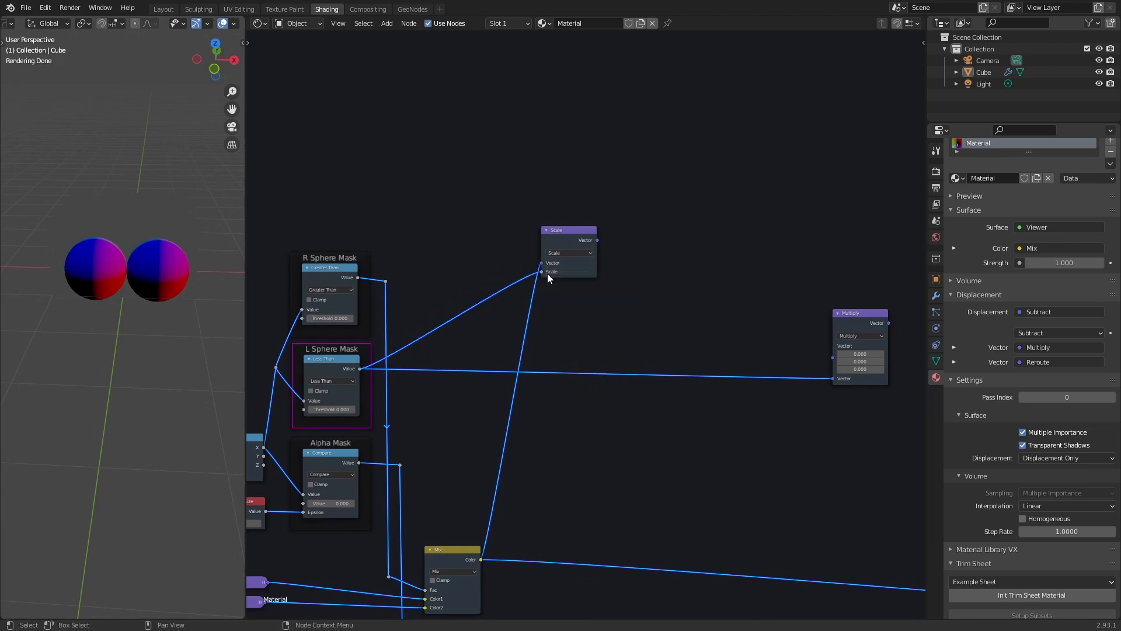
left_click(555, 243, "ctrl+shift")
middle_click_drag(132, 247, 140, 274)
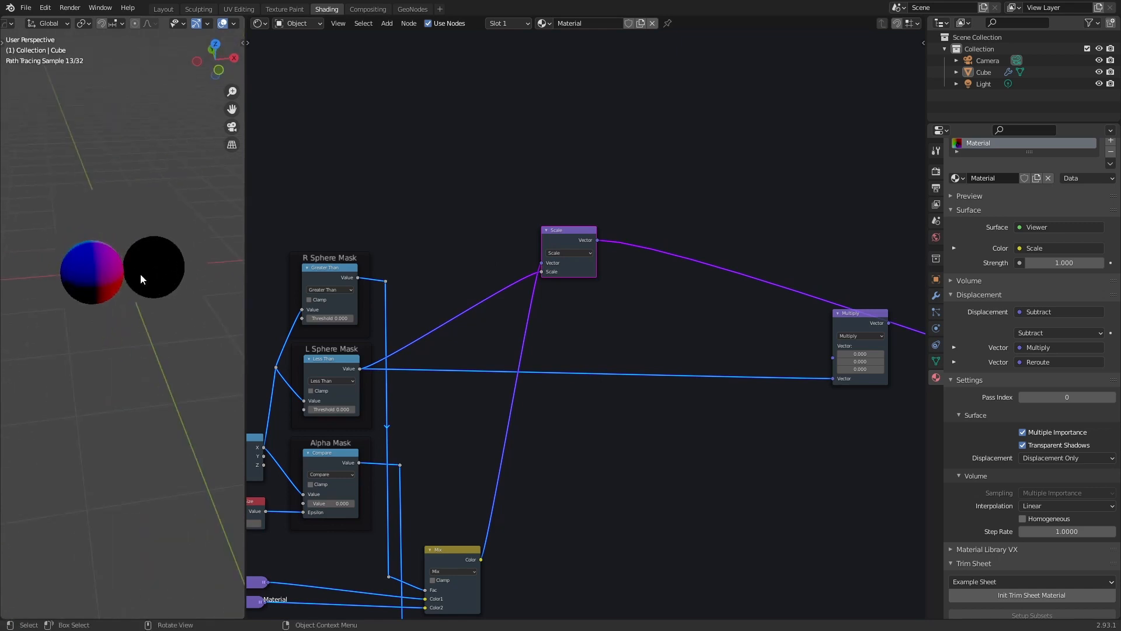
Route the Mix Color and L Sphere Mask links into the Scale node through reroute points
middle_click_drag(585, 338, 508, 282)
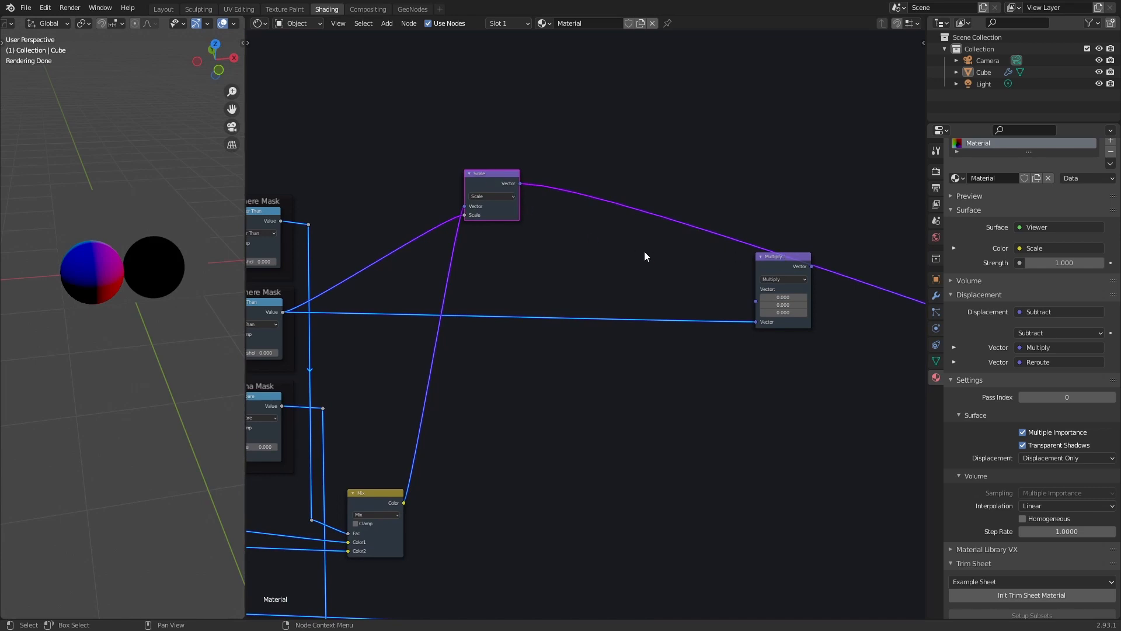
left_click_drag(502, 173, 491, 174)
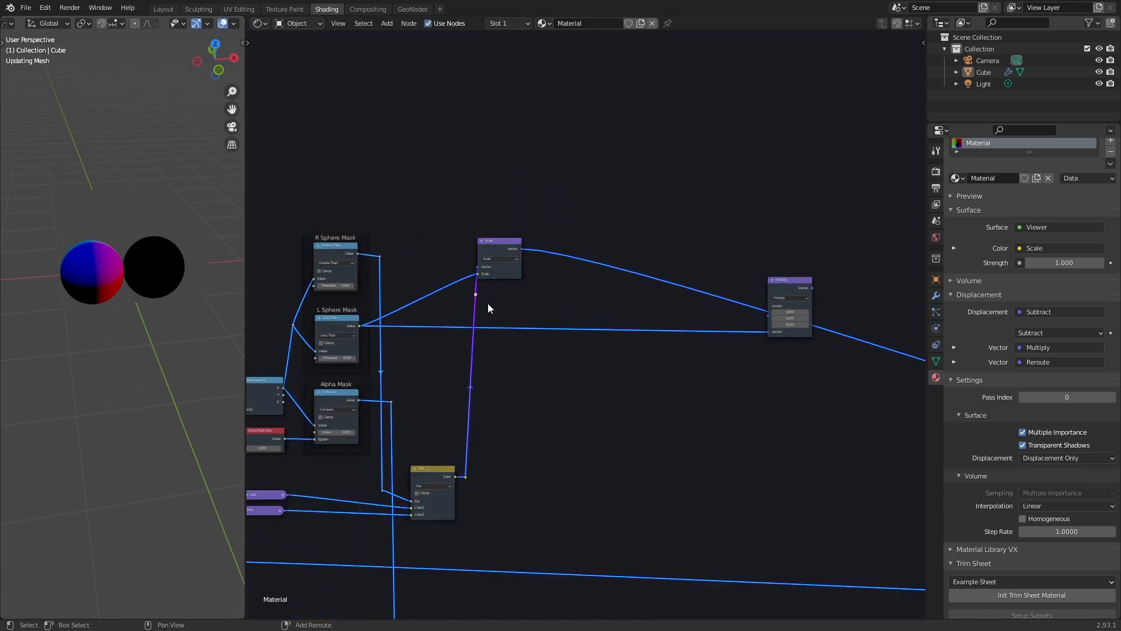
mouse_move(496, 238)
left_mouse_down()
mouse_move(518, 216)
mouse_move(505, 239)
left_mouse_up()
left_click(475, 258)
right_click_drag(453, 321, 455, 333, "shift")
left_click_drag(454, 327, 494, 265)
right_click_drag(480, 307, 459, 303, "shift")
left_click_drag(467, 292, 458, 264)
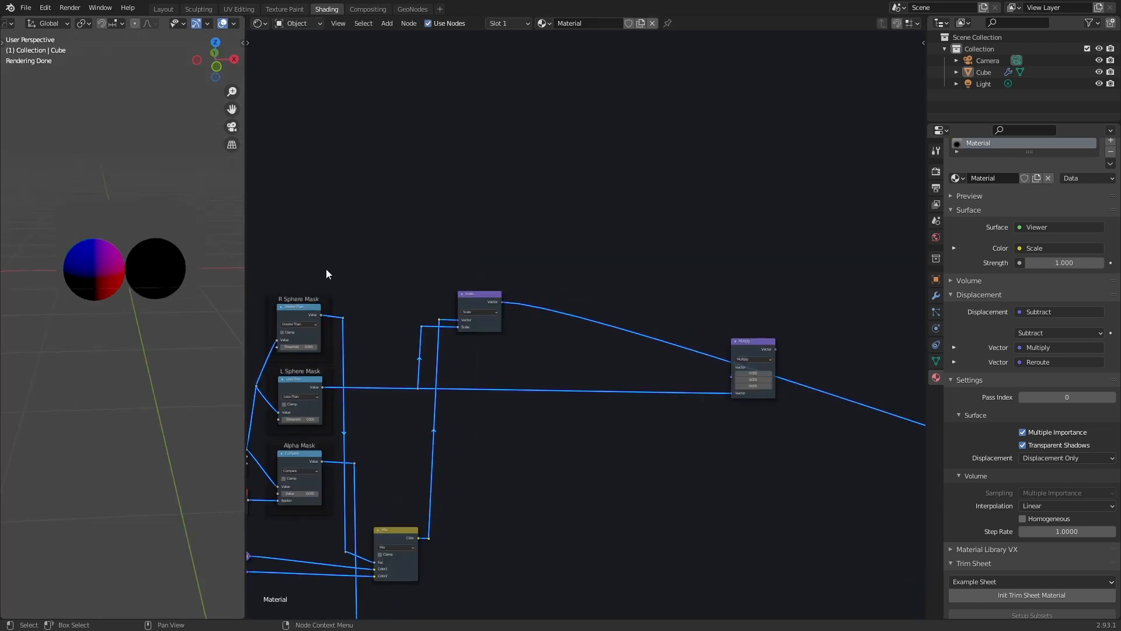
Preview the Scale node on the spheres and link its Vector output to the Multiply node's first Vector input
middle_click_drag(130, 272, 146, 298)
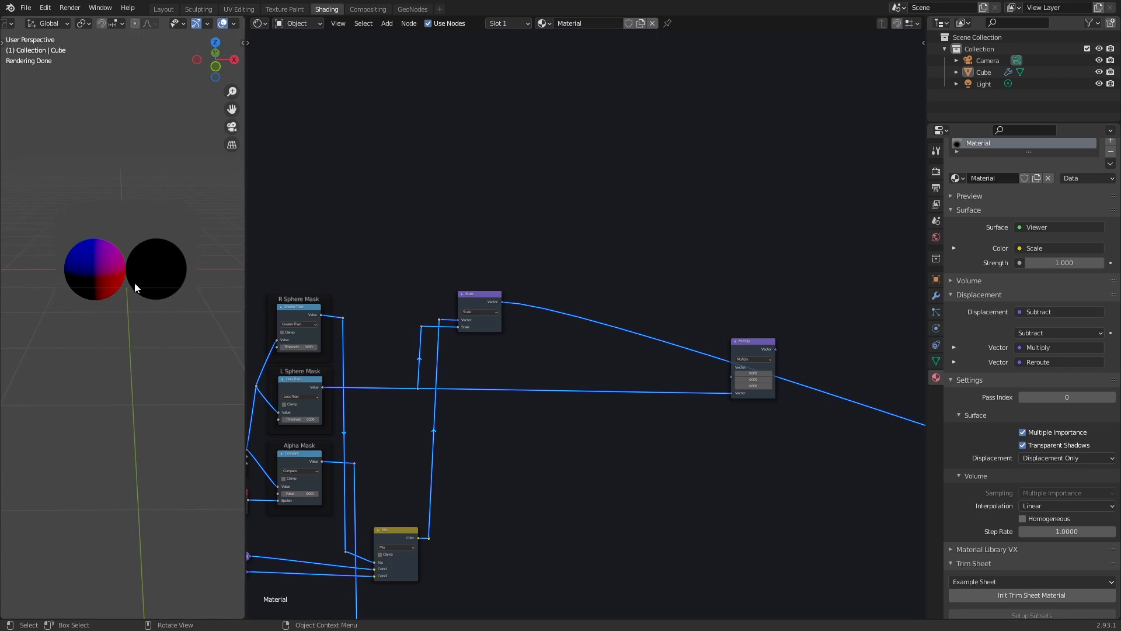
scroll(461, 291, "up", 3)
left_click(464, 289, "ctrl+shift")
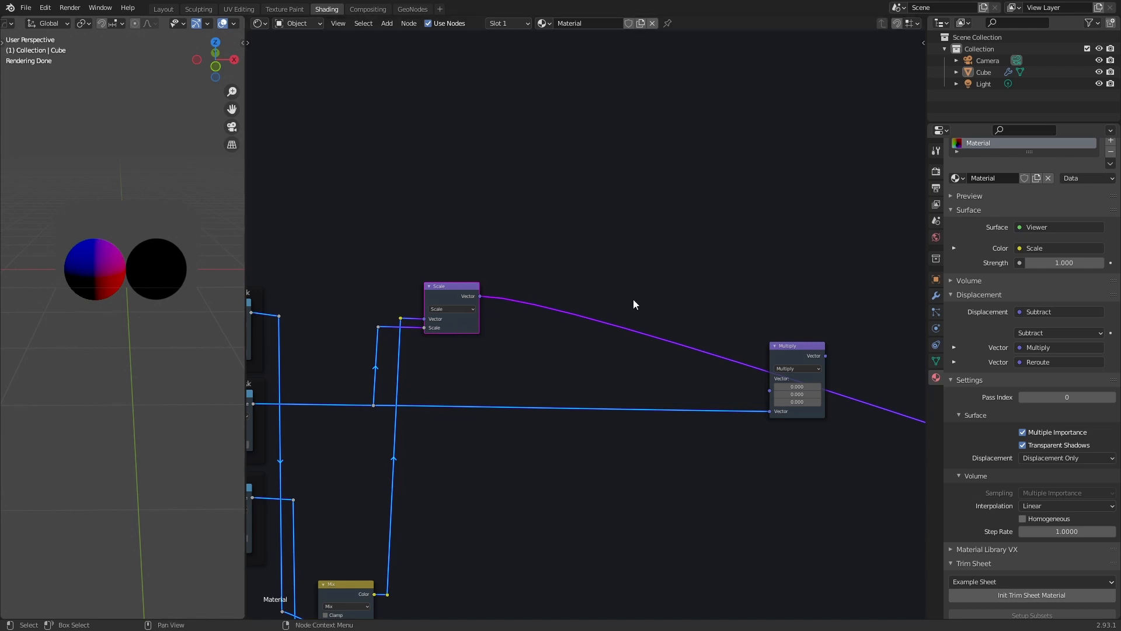
scroll(616, 324, "down", 2)
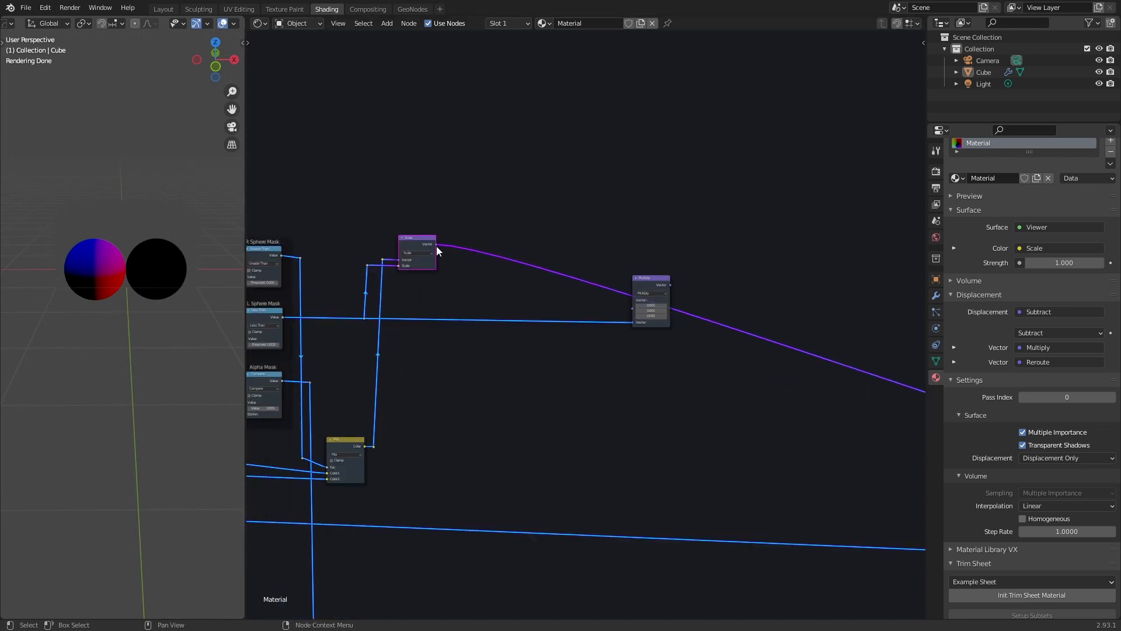
left_click_drag(436, 244, 649, 313)
Duplicate the Multiply node as an Add node and insert it into the displacement link leading to the final Subtract node
key("shift+d")
left_click(711, 382)
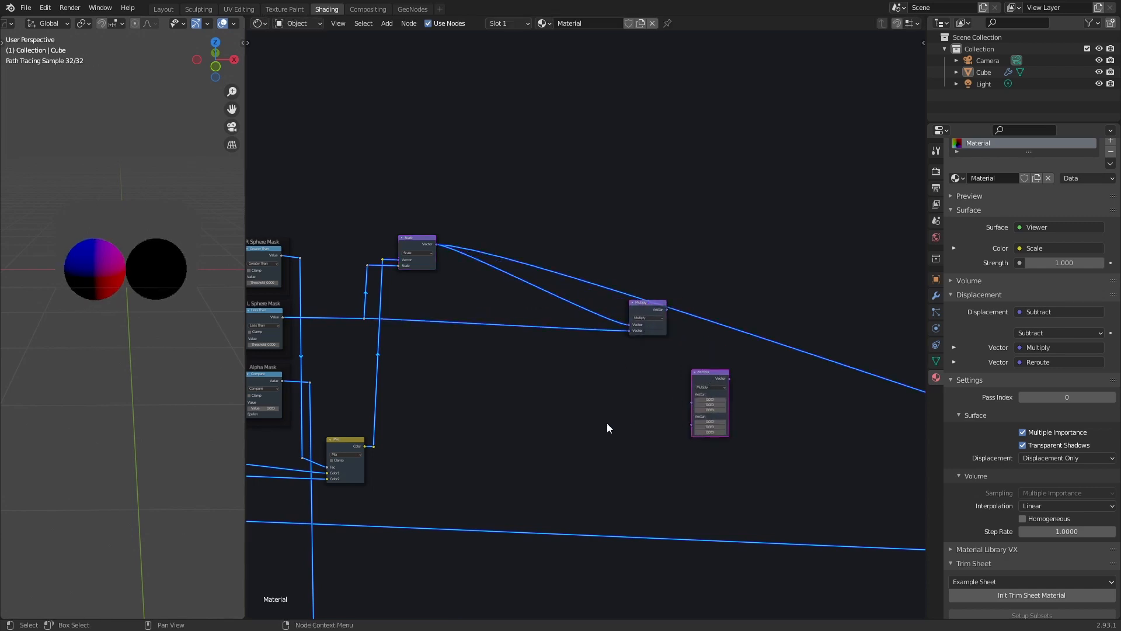
scroll(604, 408, "down", 2)
scroll(663, 325, "up", 3)
left_click(734, 325)
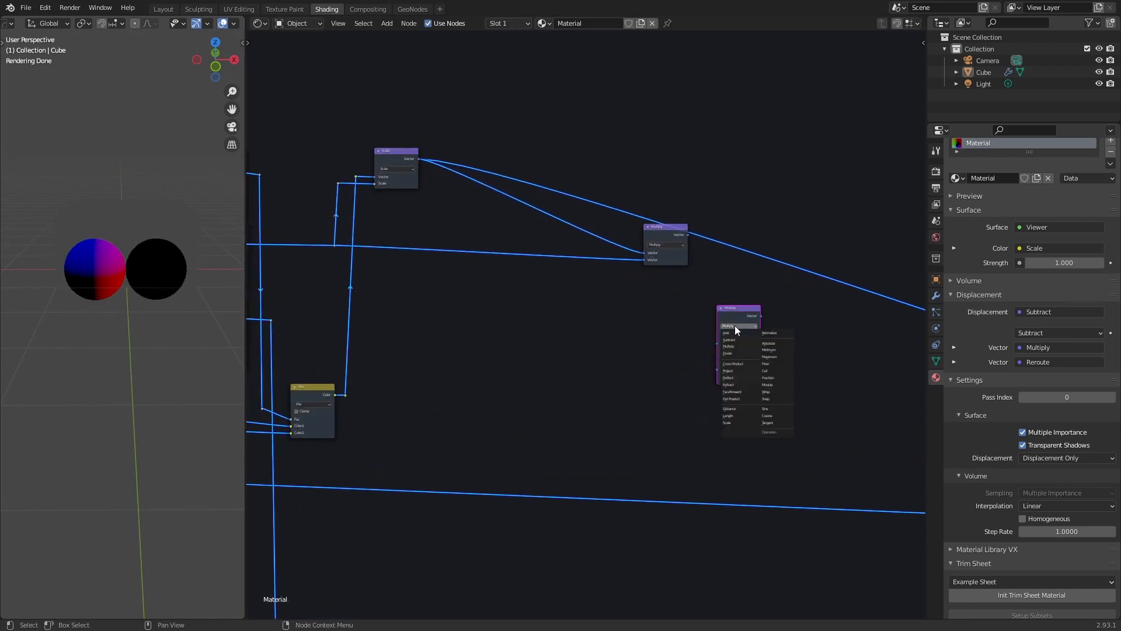
left_click(734, 332)
left_click_drag(734, 320, 758, 460)
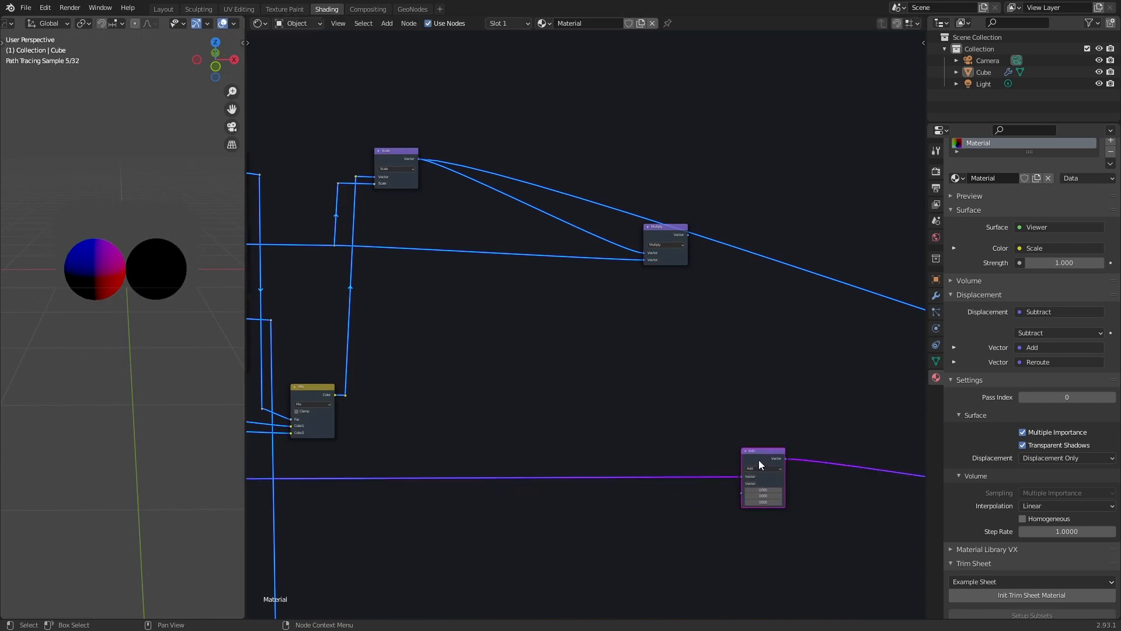
Link the Multiply node's Vector output to the Add node's first Vector input and inspect the displaced spheres
left_click_drag(688, 235, 741, 477)
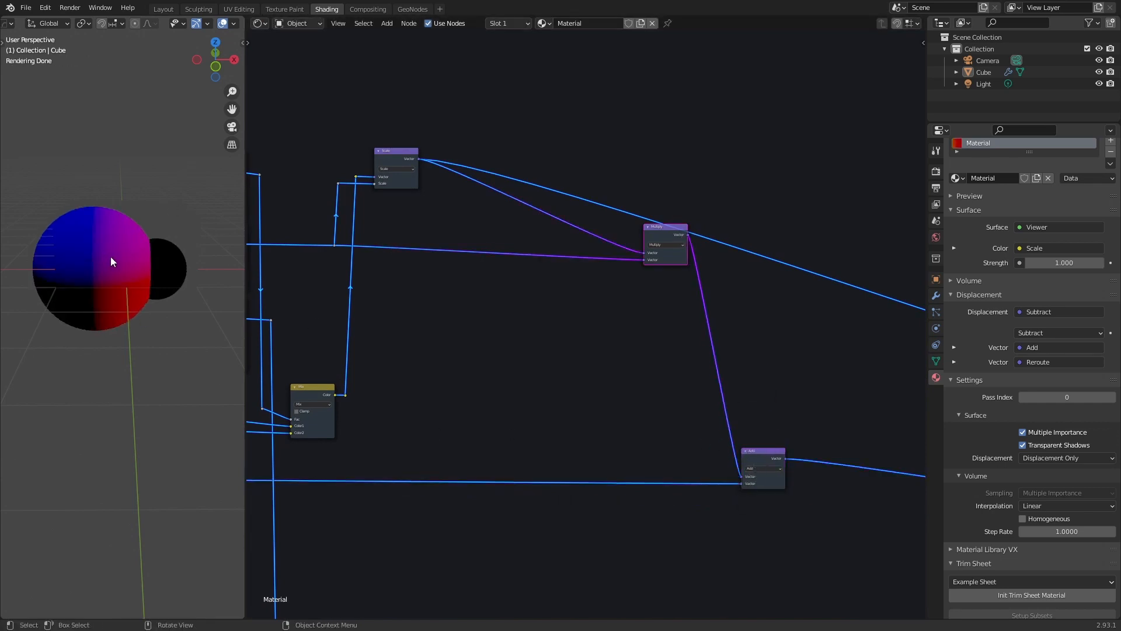
left_click_drag(657, 233, 654, 223)
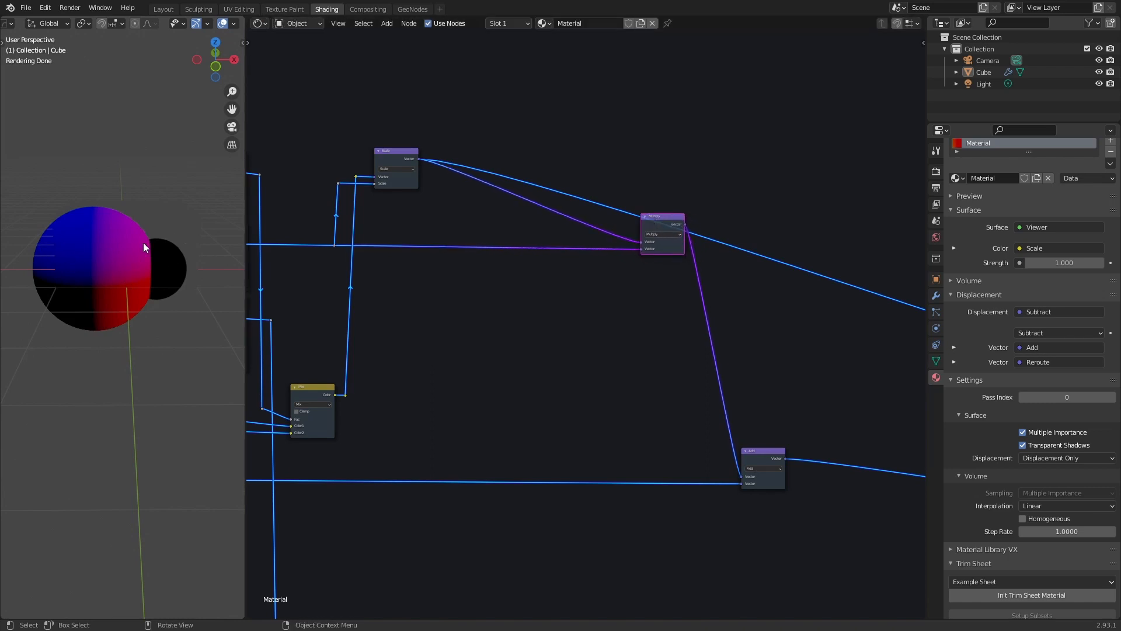
middle_click_drag(143, 242, 100, 258)
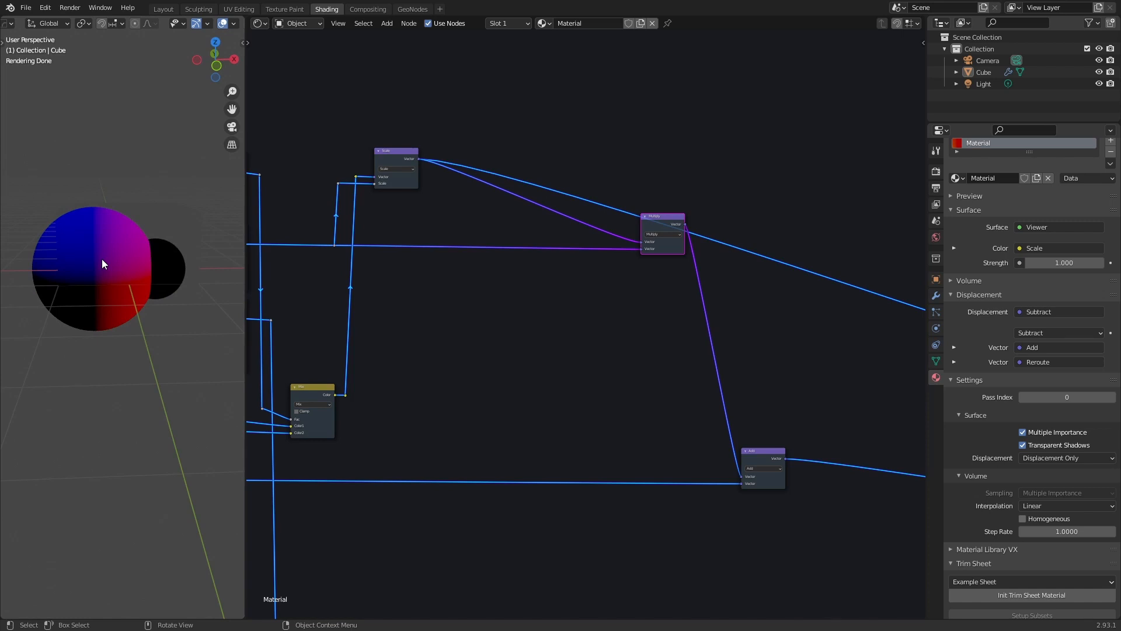
Add a Separate XYZ node above the Scale node and link the Scale node's Vector output to its Vector input
middle_click_drag(476, 88, 485, 243)
key("shift+a")
left_click(476, 239)
type("se")
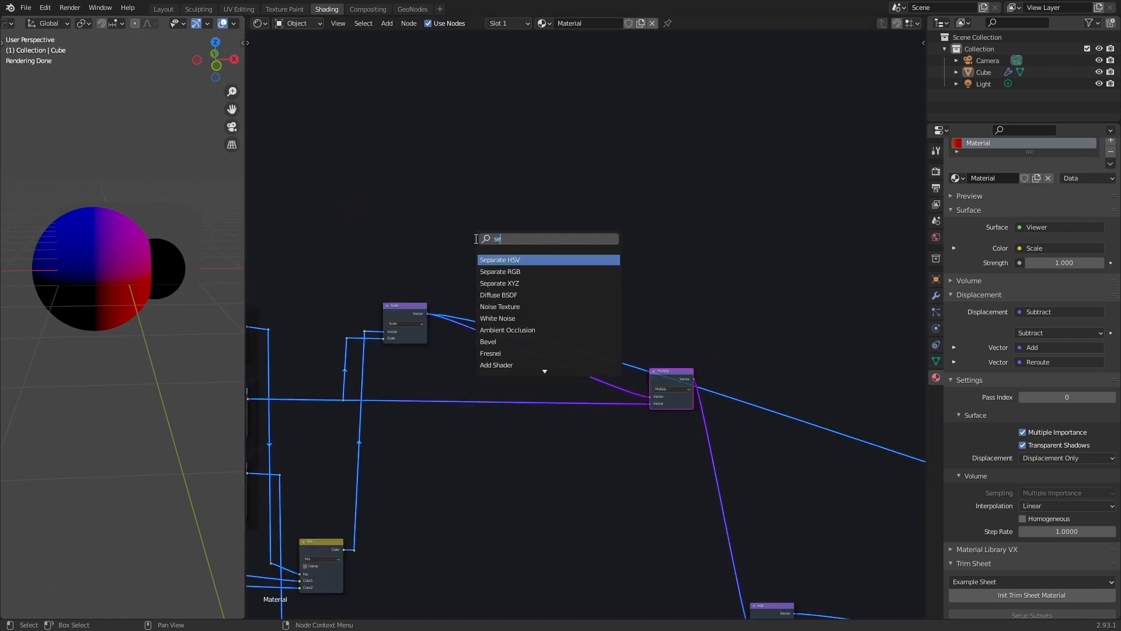
type("p")
left_click(526, 283)
left_click(523, 246)
left_click_drag(430, 313, 474, 243)
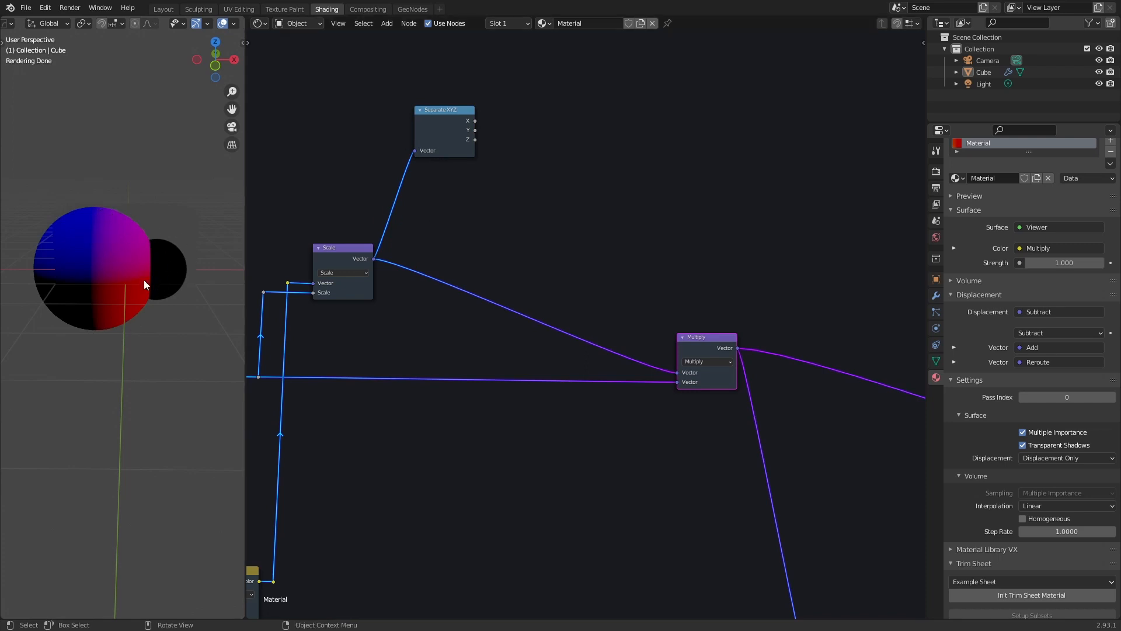
Preview the Separate XYZ node's X output on the spheres and view it from another angle
mouse_move(144, 285)
middle_mouse_down()
mouse_move(180, 269)
mouse_move(153, 271)
middle_mouse_up()
left_click_drag(441, 139, 433, 140)
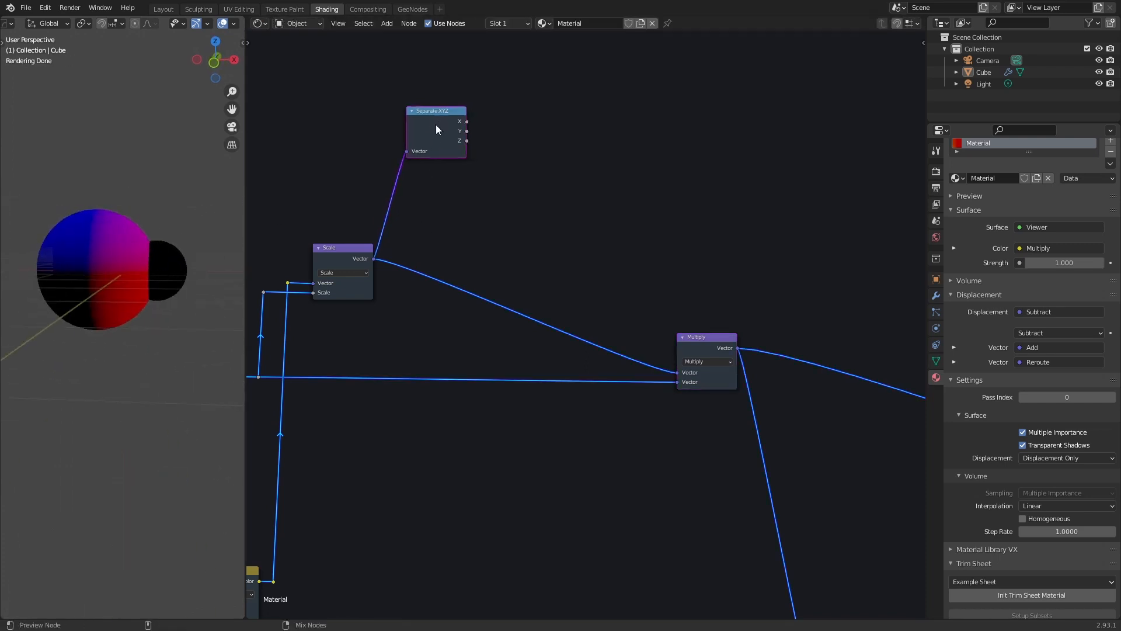
left_click(436, 126, "ctrl+shift")
middle_click_drag(153, 251, 106, 233)
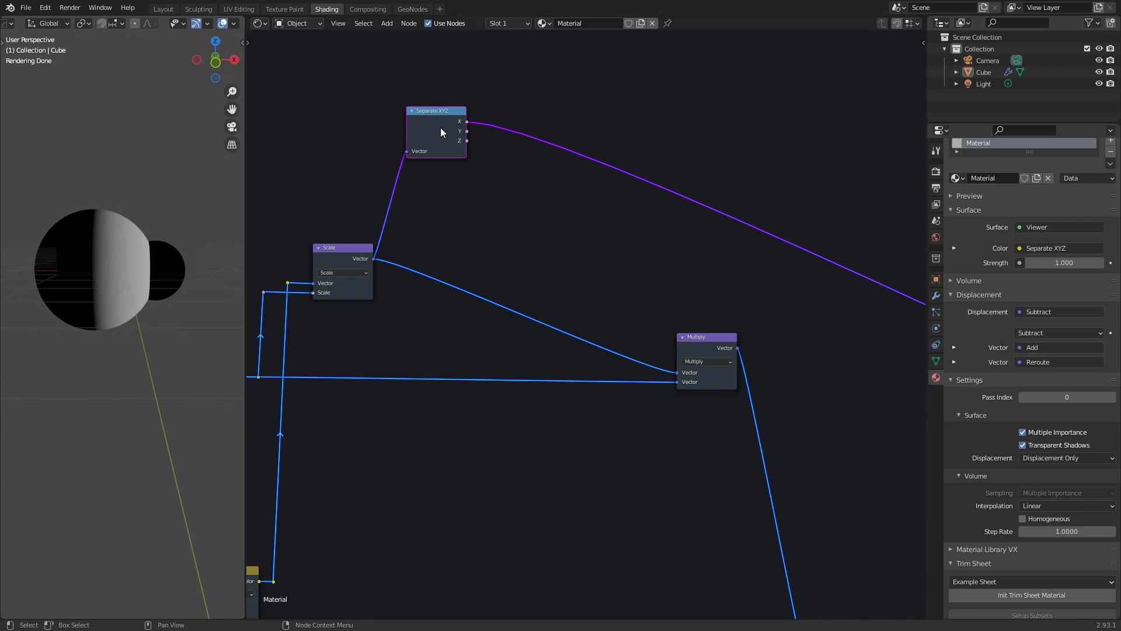
left_click_drag(439, 124, 433, 123)
Add a Map Range node and insert it into the link from the Separate XYZ node's X output
key("shift+a")
type("s")
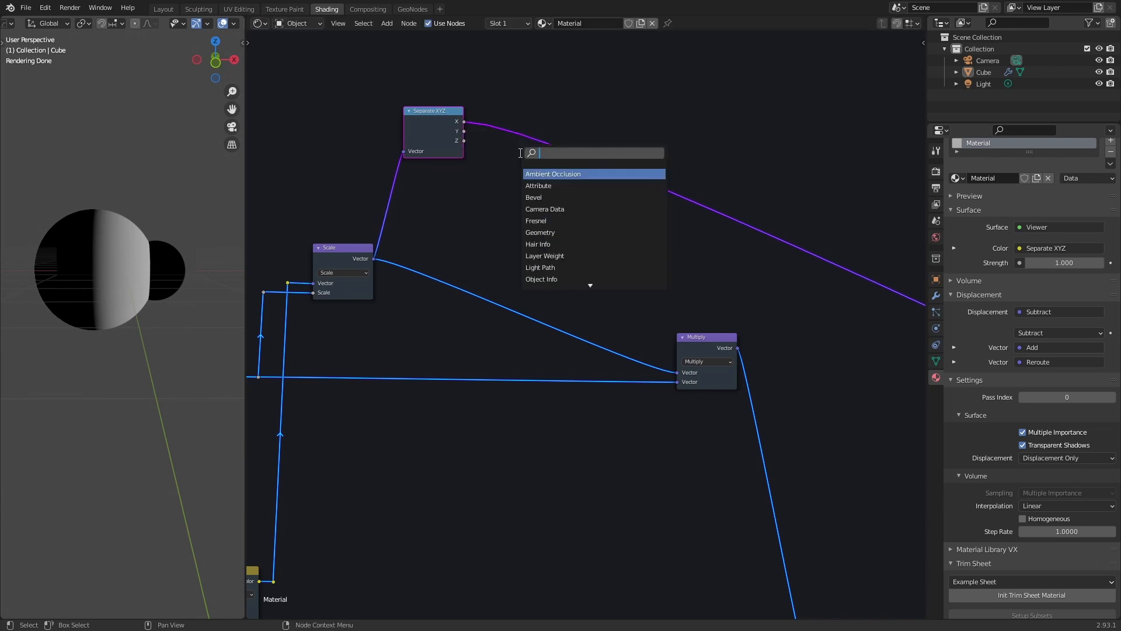
type("s")
key("BackSpace")
type("r")
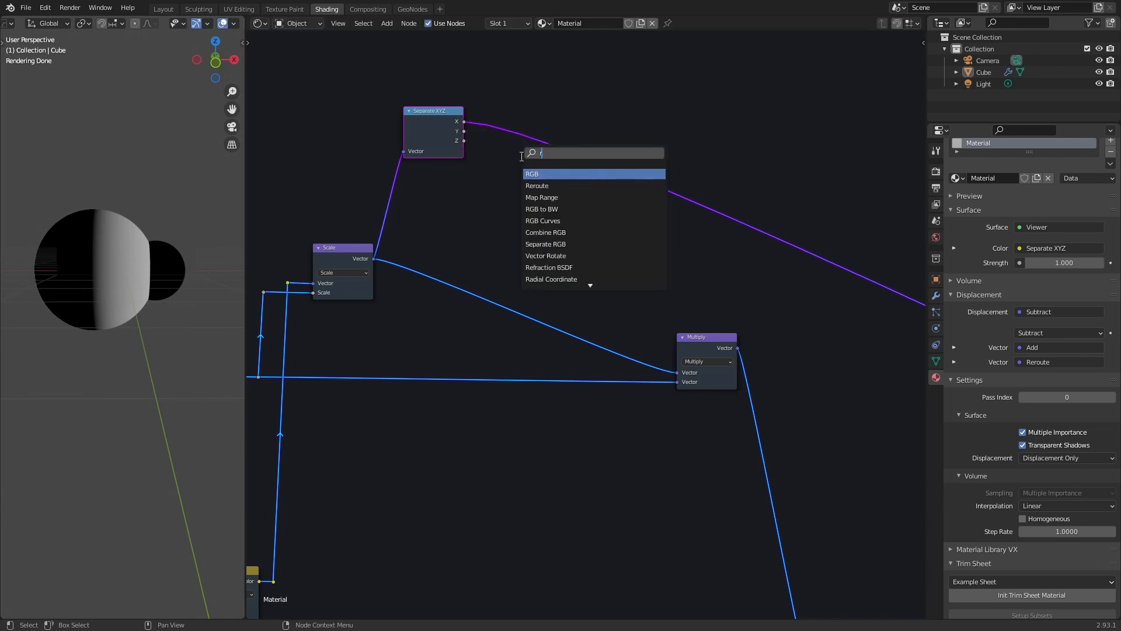
type("ange")
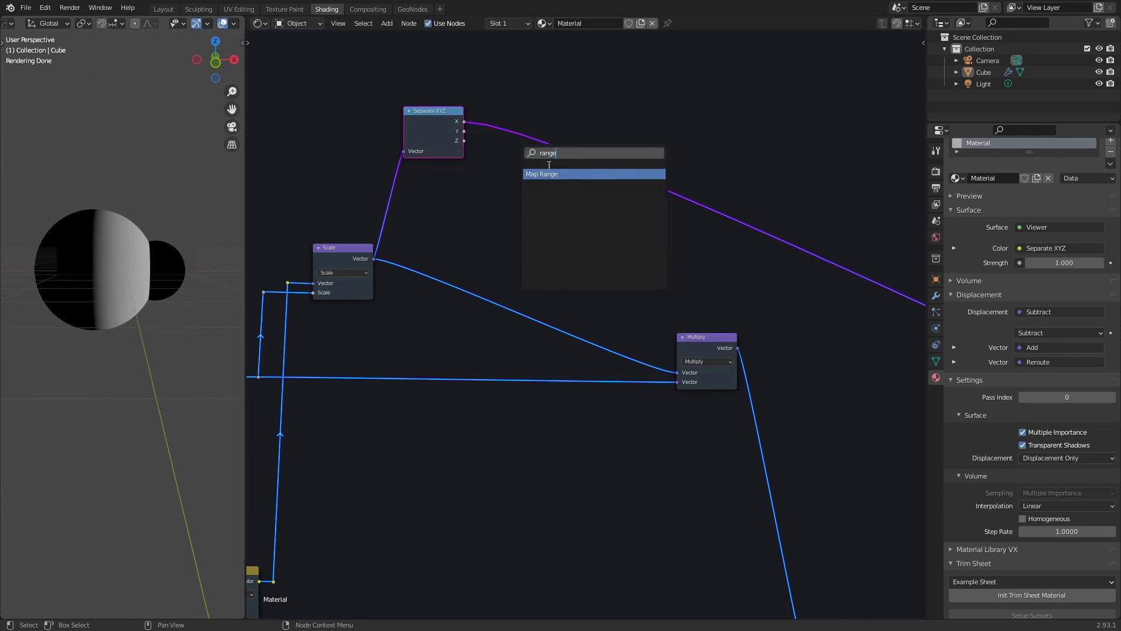
key("Return")
left_click(492, 125)
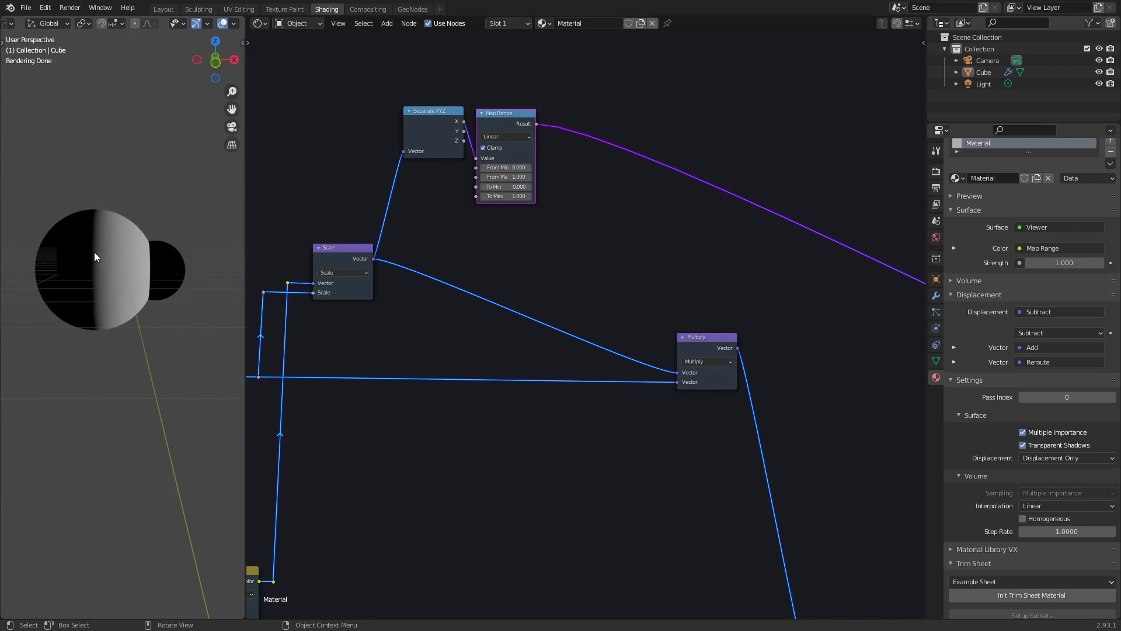
Add a Vector Math node set to Add and insert it into the link between the Scale and Multiply nodes
scroll(503, 188, "up", 1)
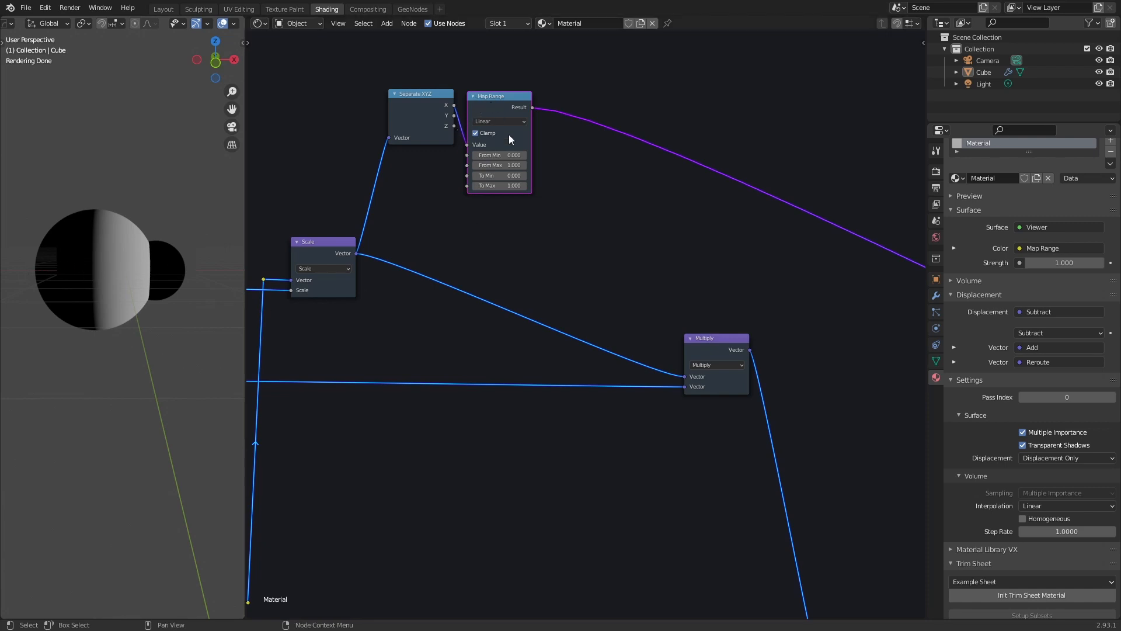
key("shift+a")
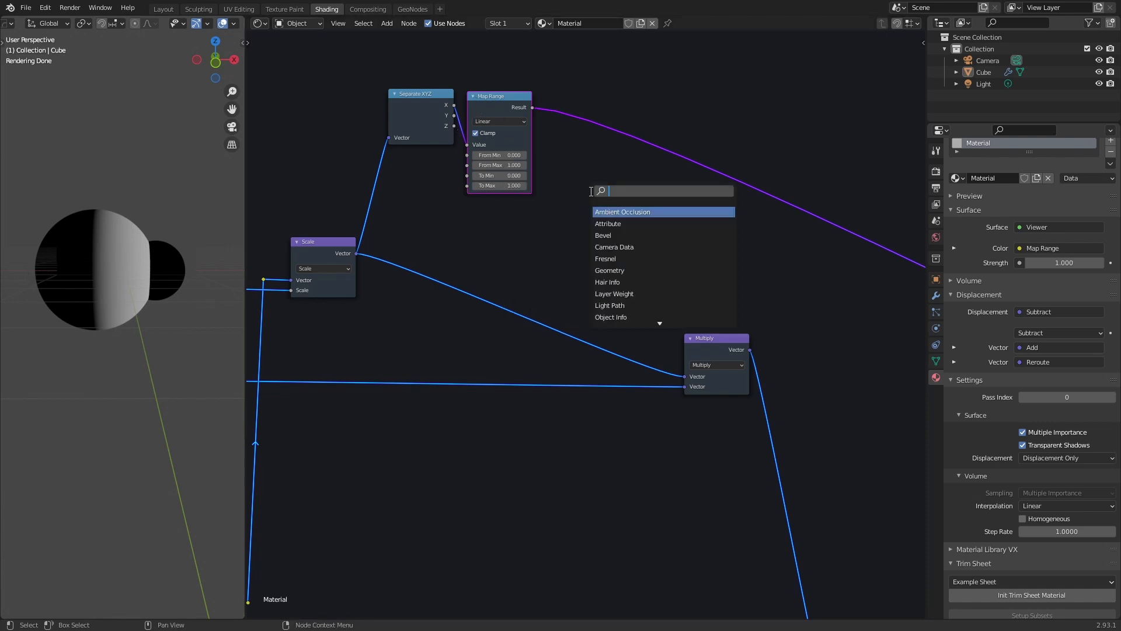
type("vec add")
key("Return")
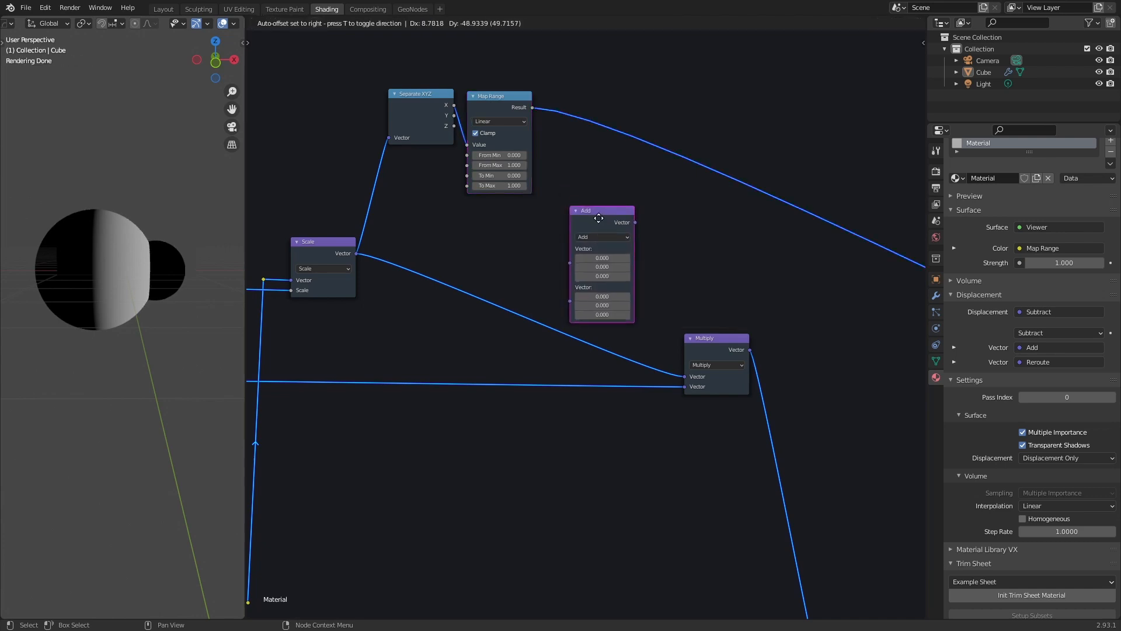
left_click(595, 257)
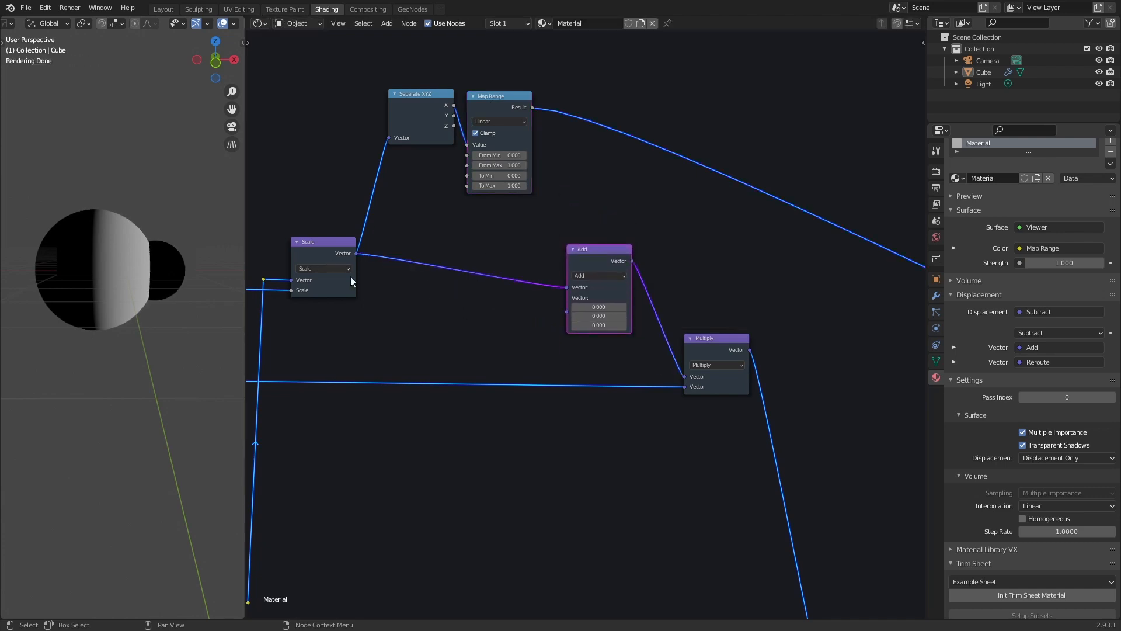
left_click_drag(588, 247, 599, 219)
Add a Combine XYZ node just below and before the new Add node
key("shift+a")
type("scomb")
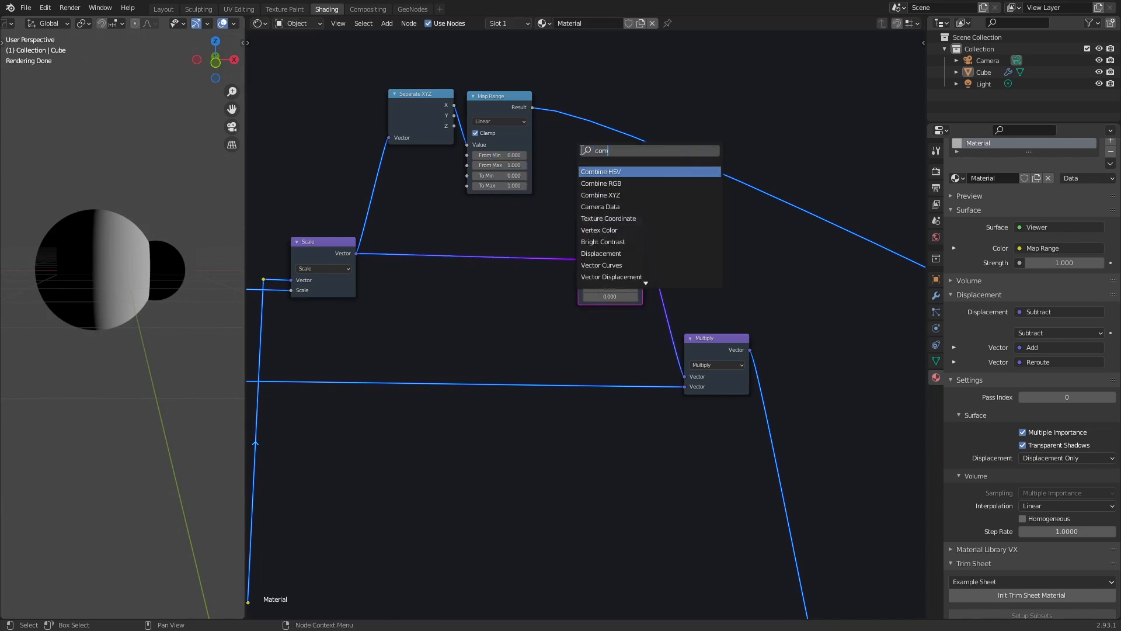
left_click(600, 196)
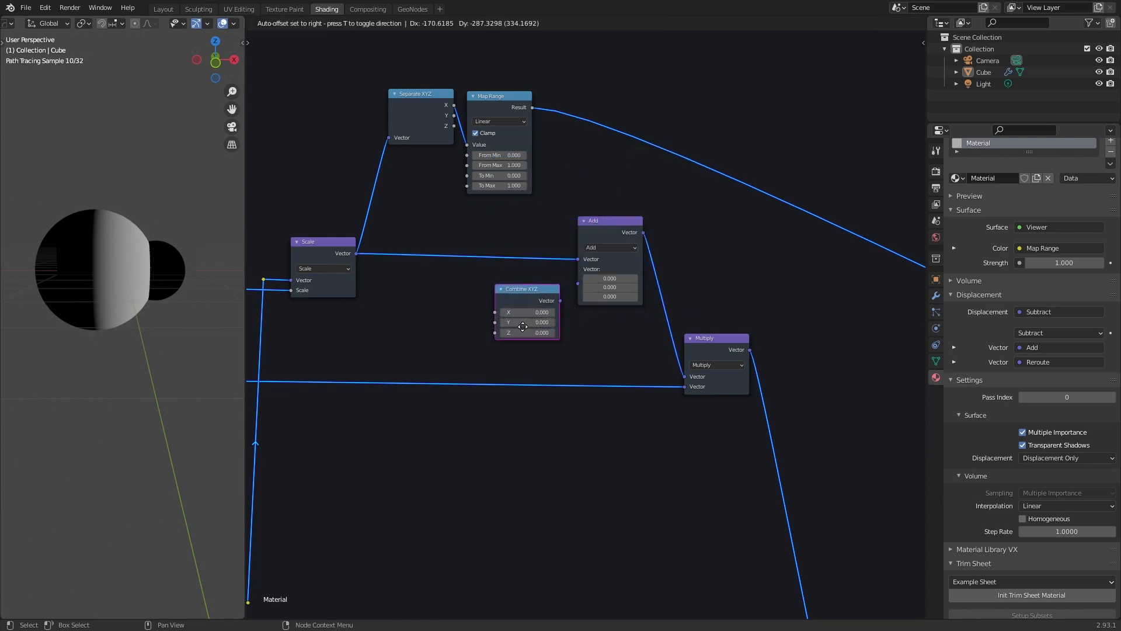
left_click(521, 330)
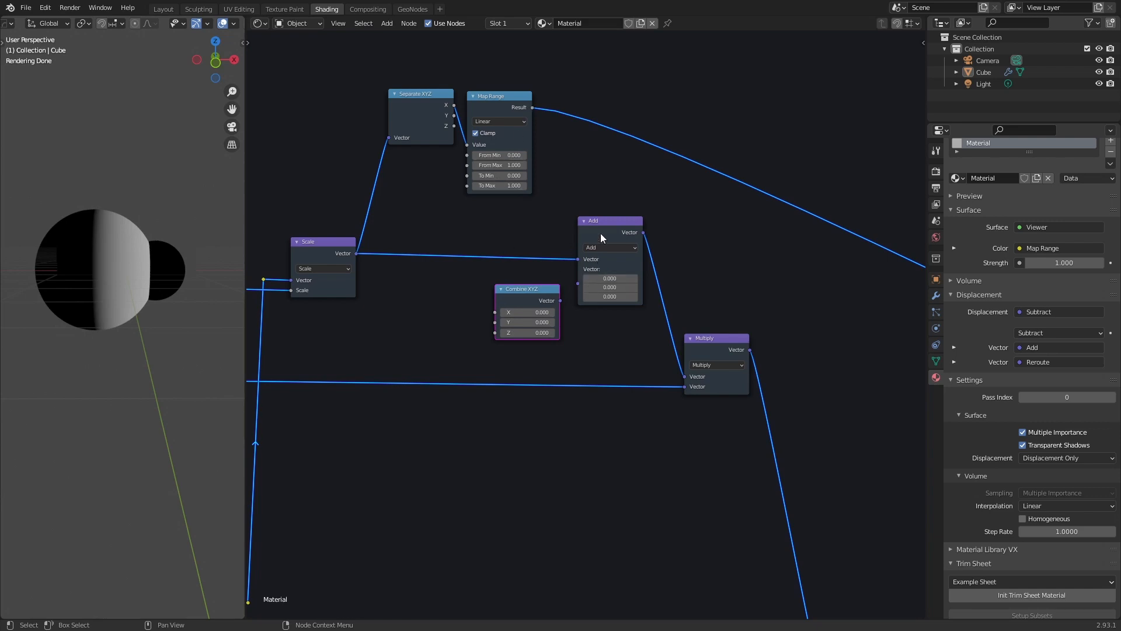
Feed the Map Range Result into the Combine XYZ node's X input and its Vector output into the Add node's second Vector input
left_click_drag(532, 108, 569, 250)
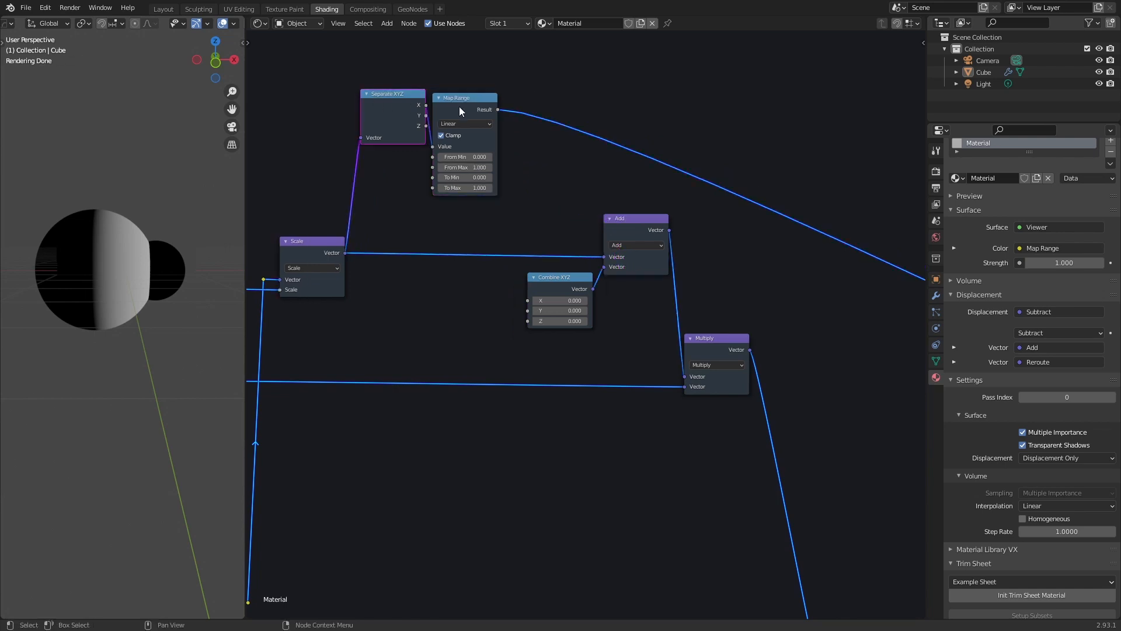
left_click_drag(458, 106, 528, 303)
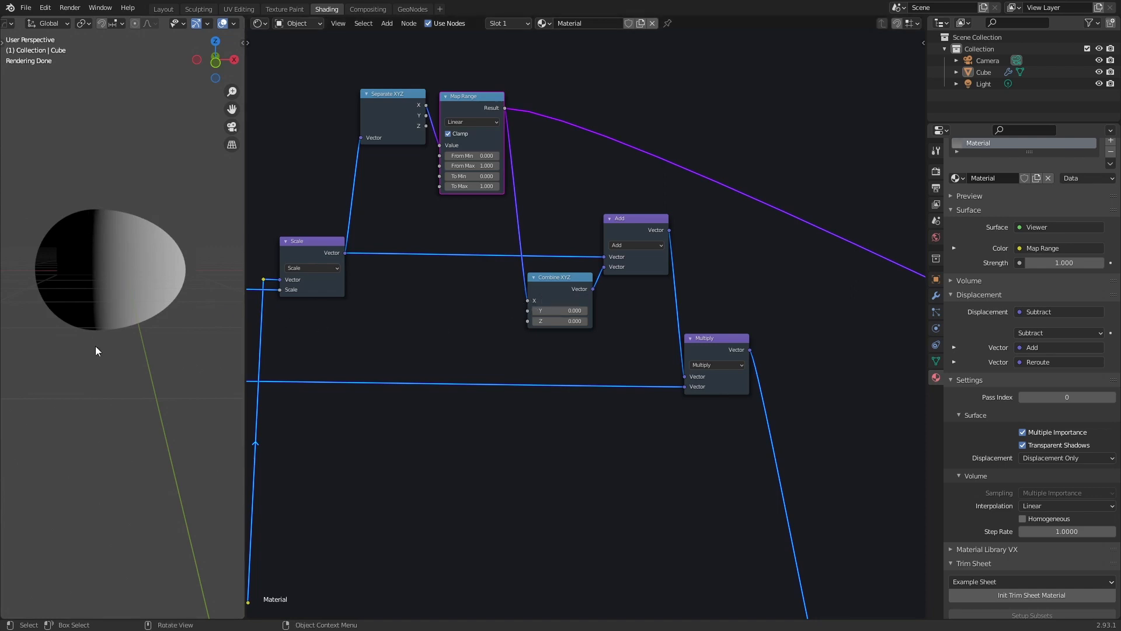
mouse_move(185, 278)
middle_mouse_down()
mouse_move(132, 257)
mouse_move(178, 258)
mouse_move(82, 261)
mouse_move(139, 263)
middle_mouse_up()
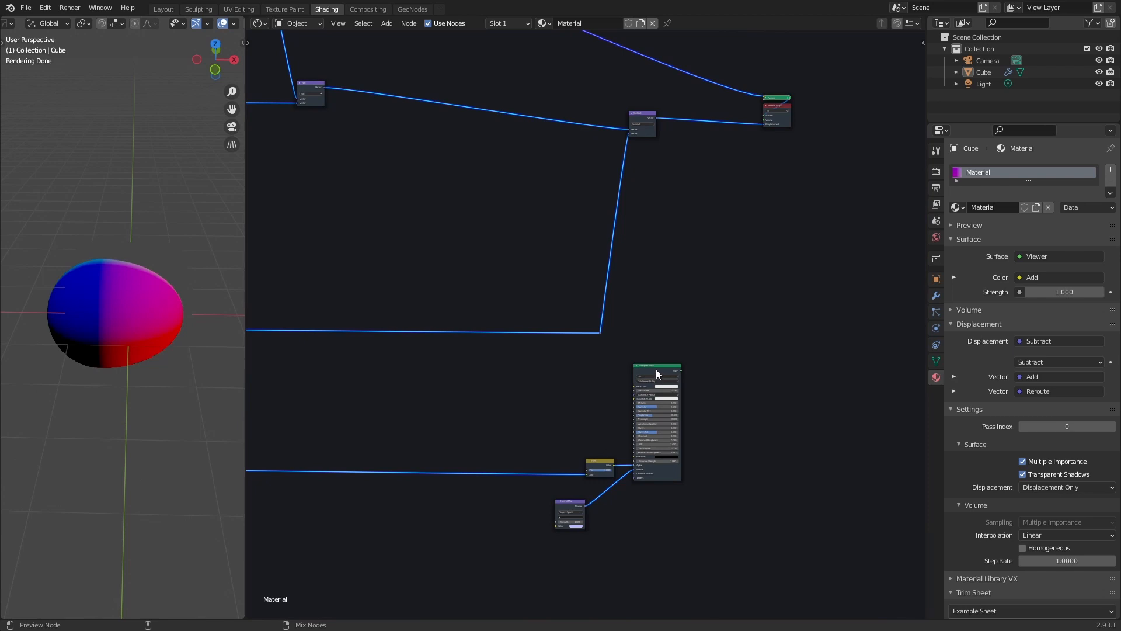
Preview the Principled BSDF shader on the displaced shape and view it from another angle
scroll(642, 367, "up", 2)
left_click(699, 397, "ctrl+shift")
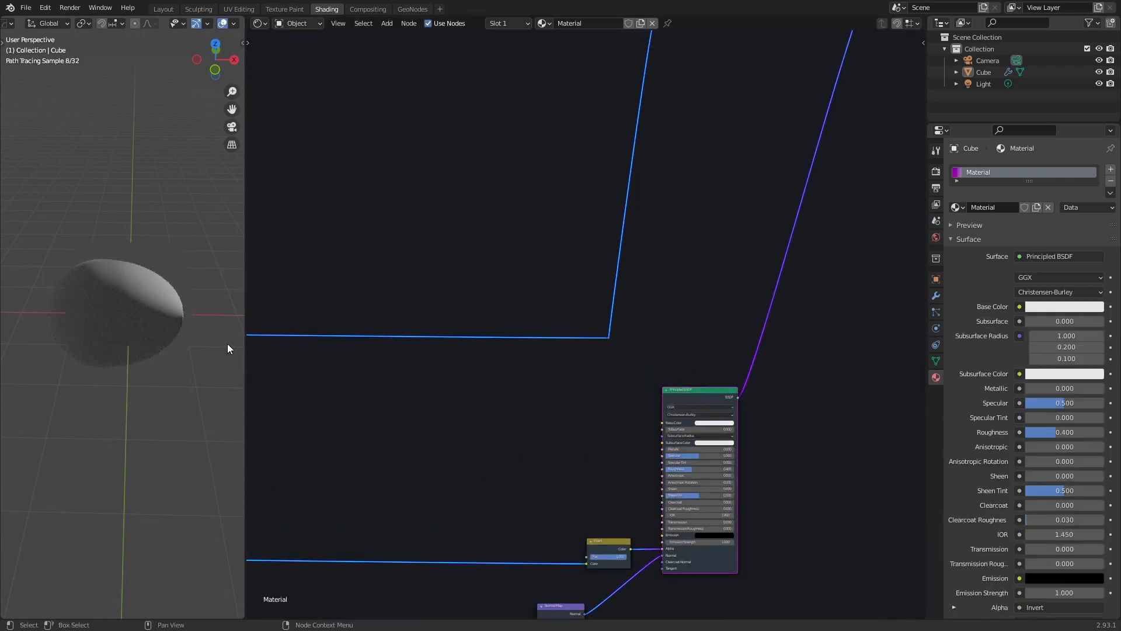
middle_click_drag(227, 348, 180, 335)
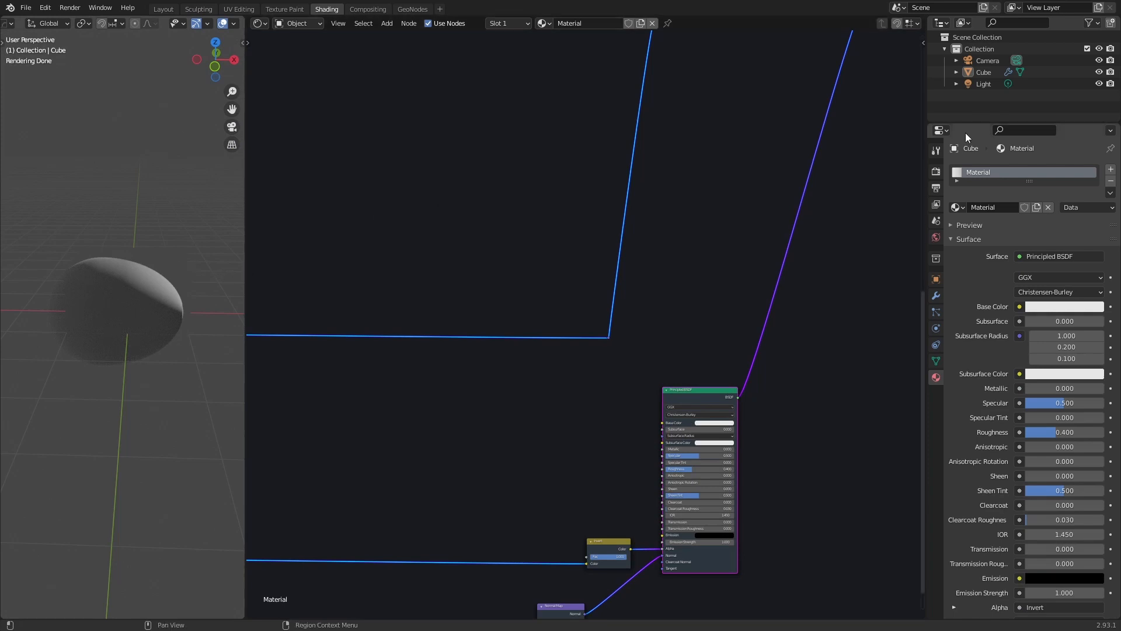
Delete the point light and add a Sun light to the scene
left_click(985, 84)
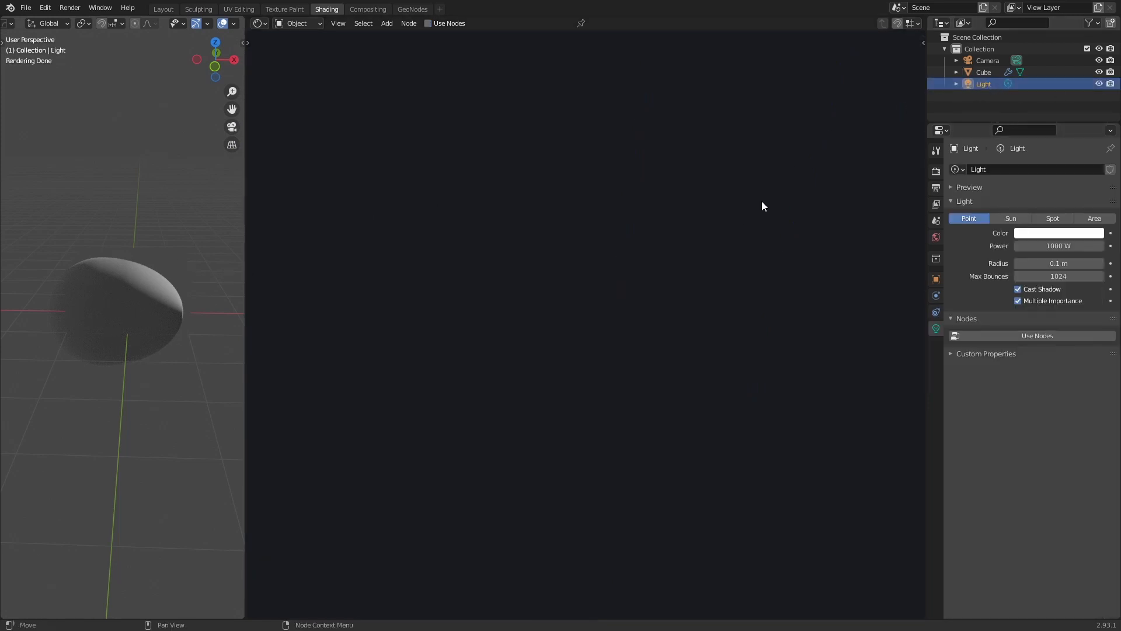
key("Delete")
key("shift+a")
left_click(228, 311)
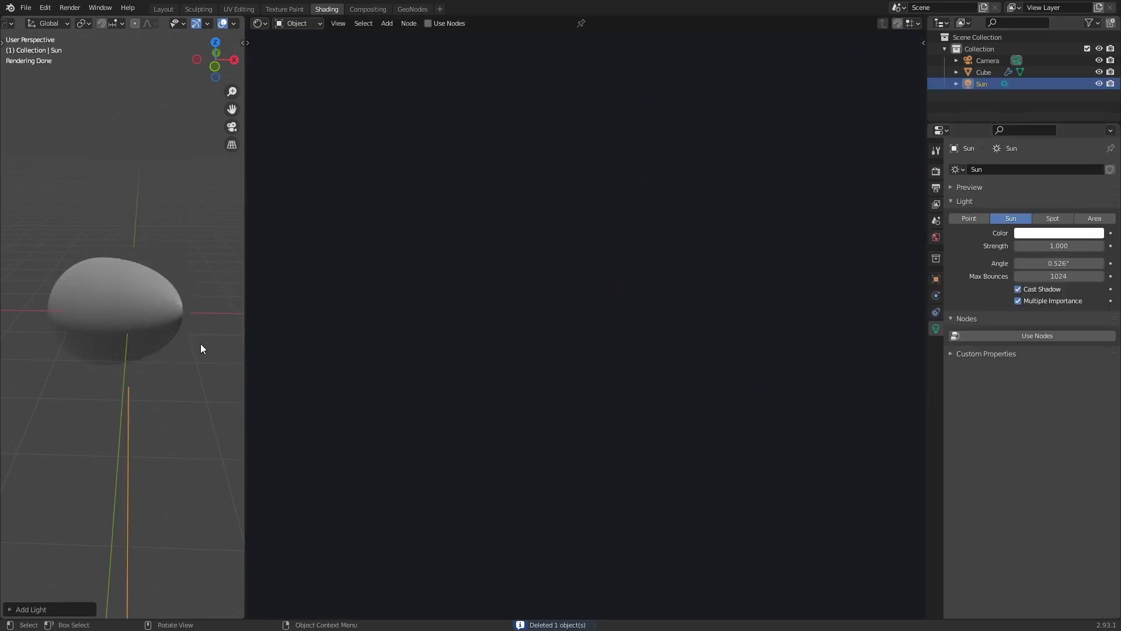
Reselect the Cube and inspect its shading under the Sun light from several angles
scroll(200, 345, "down", 4)
middle_click_drag(199, 345, 173, 384)
left_click(120, 311)
scroll(111, 315, "up", 3)
middle_click_drag(96, 324, 124, 307)
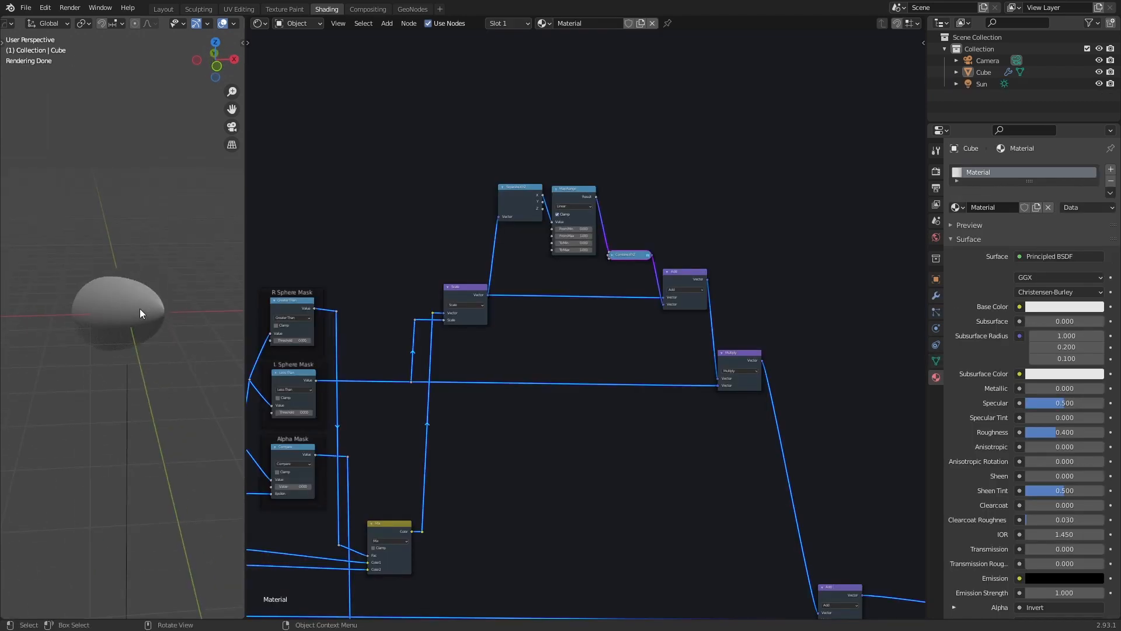
scroll(701, 356, "up", 3)
key("shift+a")
type("s")
type("sep")
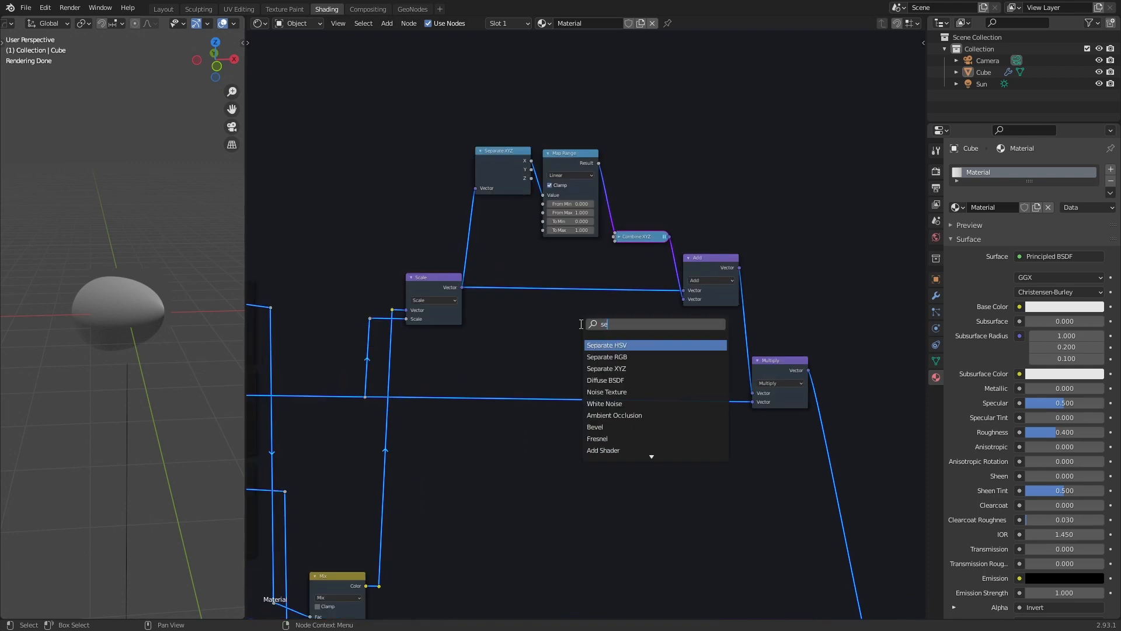
Preview the Separate XYZ node's X output on the stretched shape and examine it up close
left_click(495, 161, "ctrl+shift")
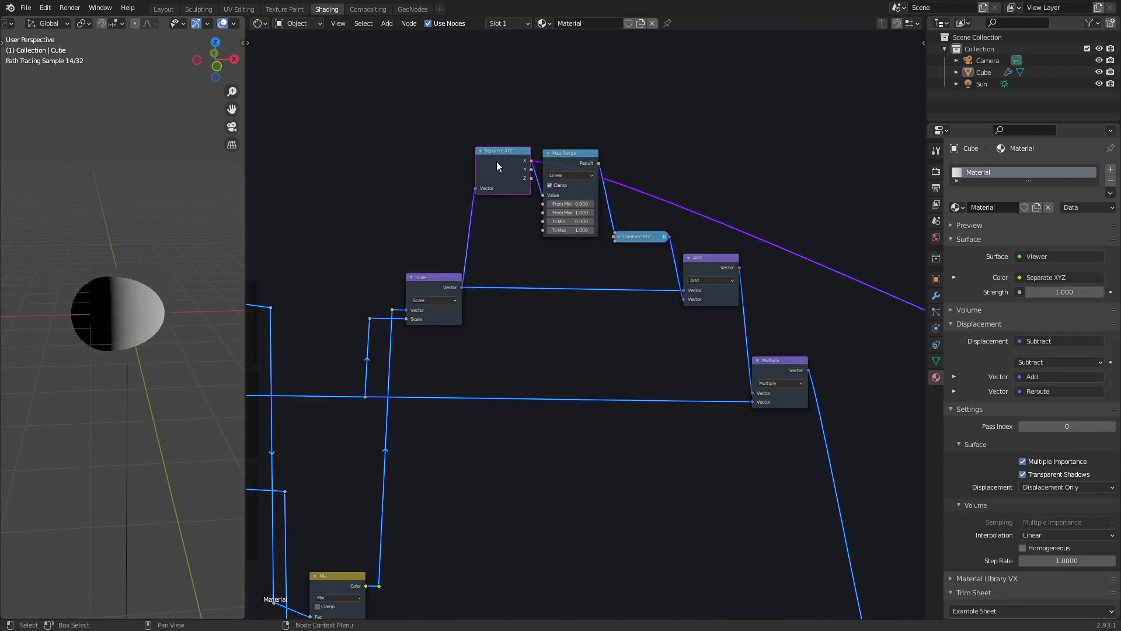
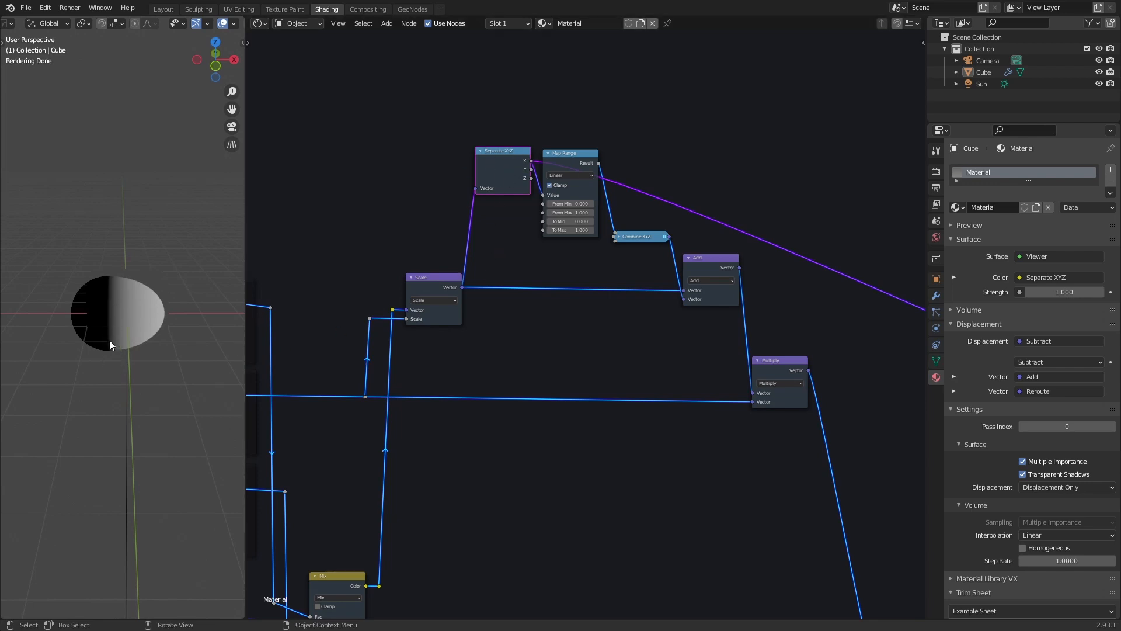
scroll(113, 288, "up", 3)
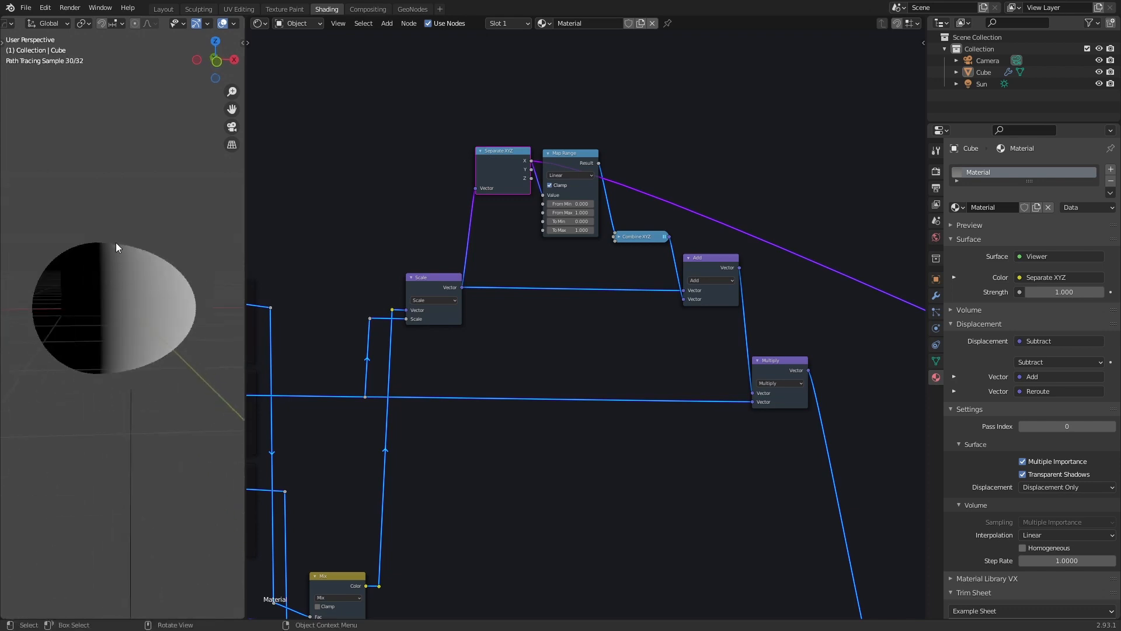
middle_click_drag(487, 182, 474, 207)
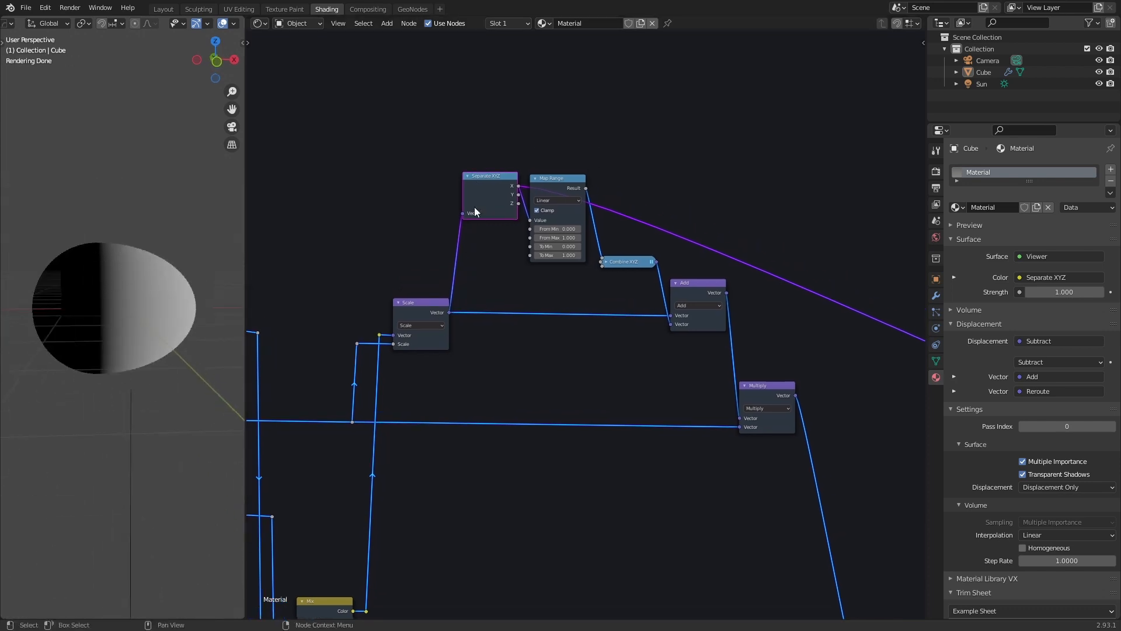
Duplicate the Separate XYZ node above the original and preview the Scale node's Vector output
key("shift+d")
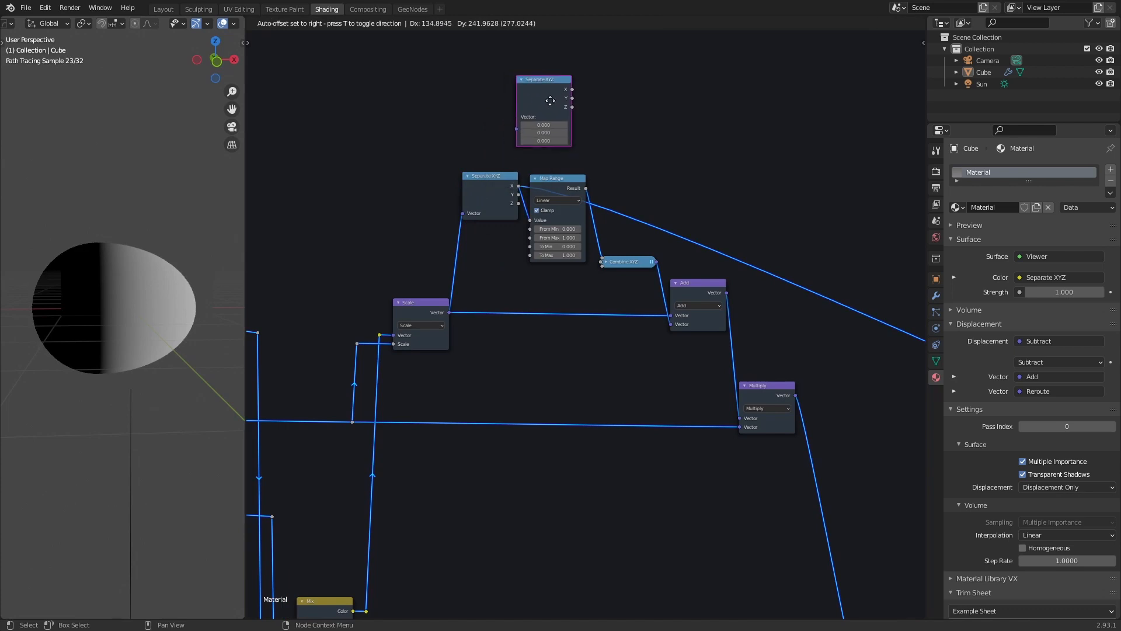
left_click(562, 96)
middle_click_drag(438, 220, 432, 362)
left_click(419, 452, "ctrl+shift")
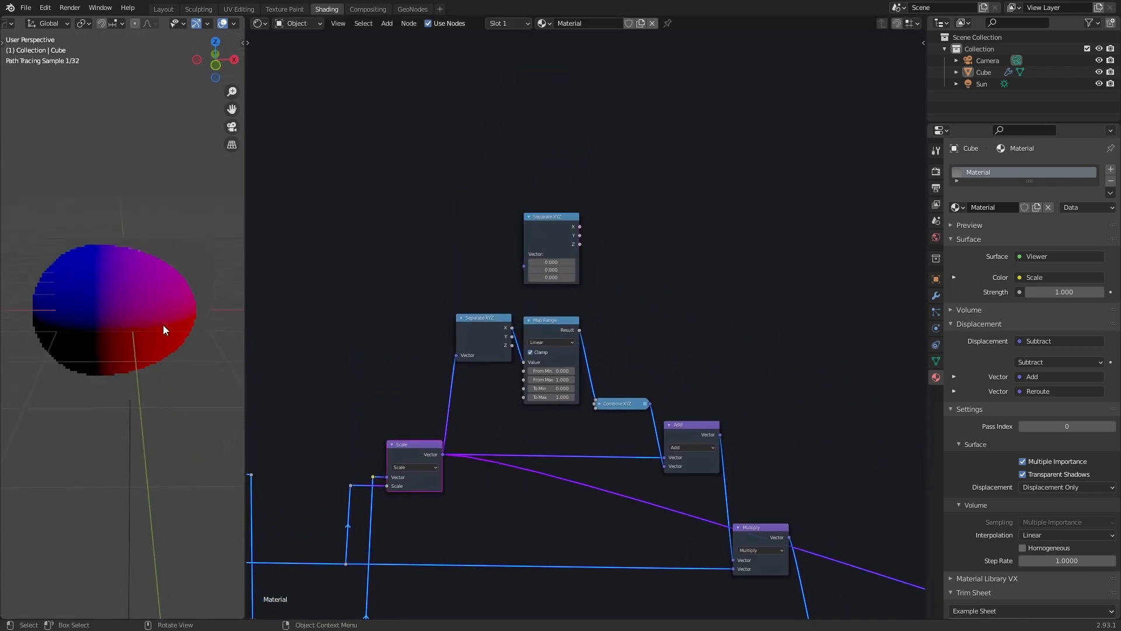
Add a MixRGB node above the existing chain and move the duplicated Separate XYZ node further along to make room
key("shift+a")
left_click(475, 241)
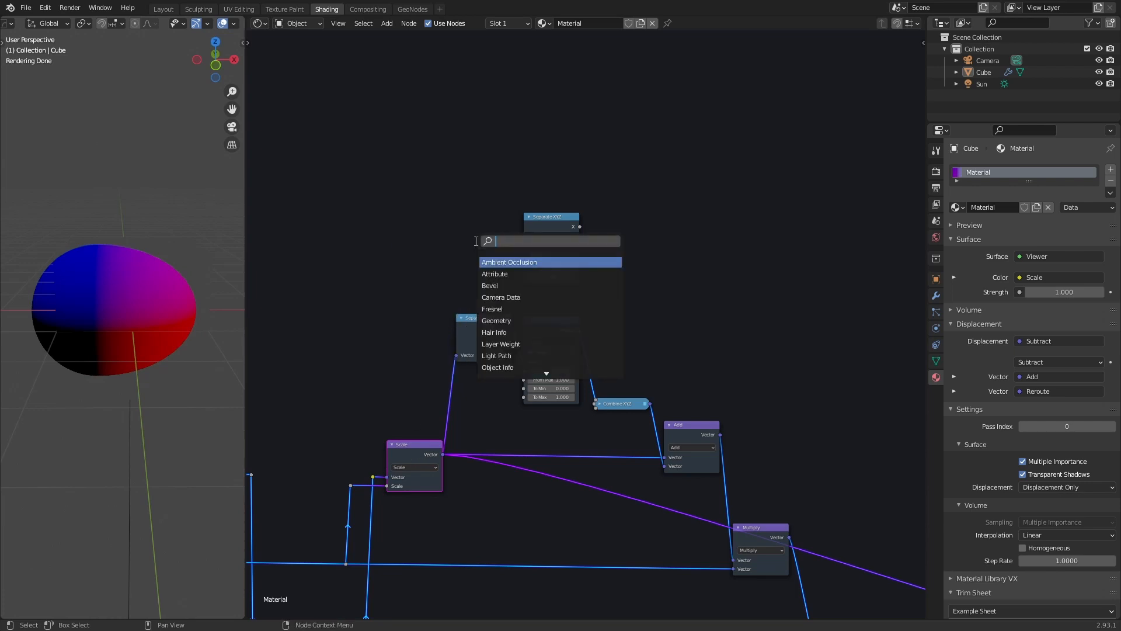
type("mixr")
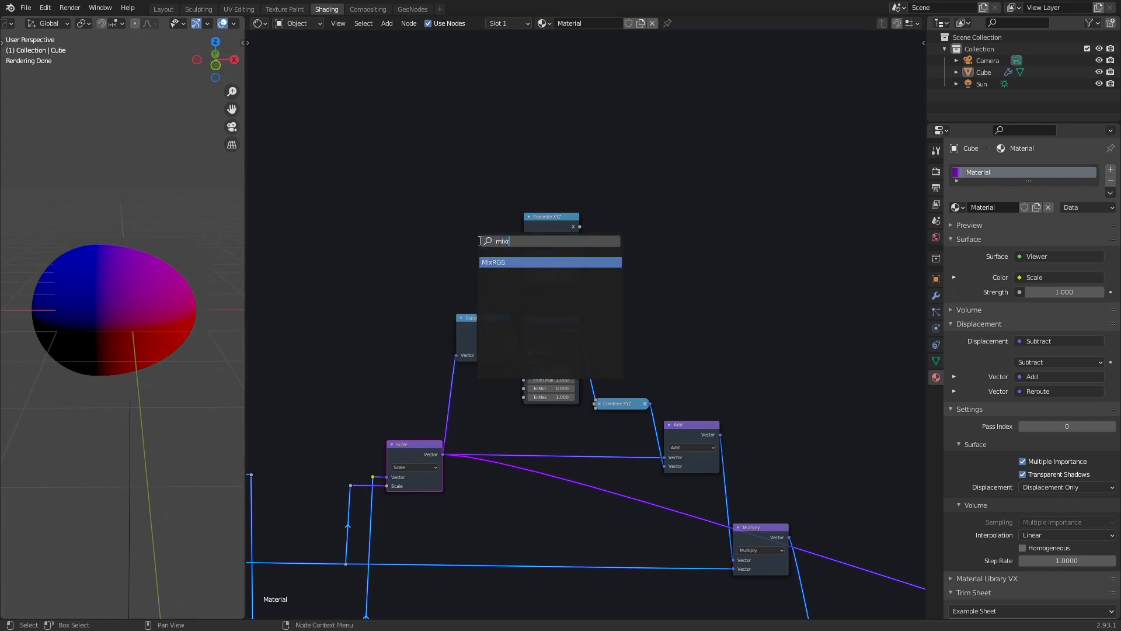
key("Return")
left_click(450, 199)
left_click_drag(551, 236, 689, 227)
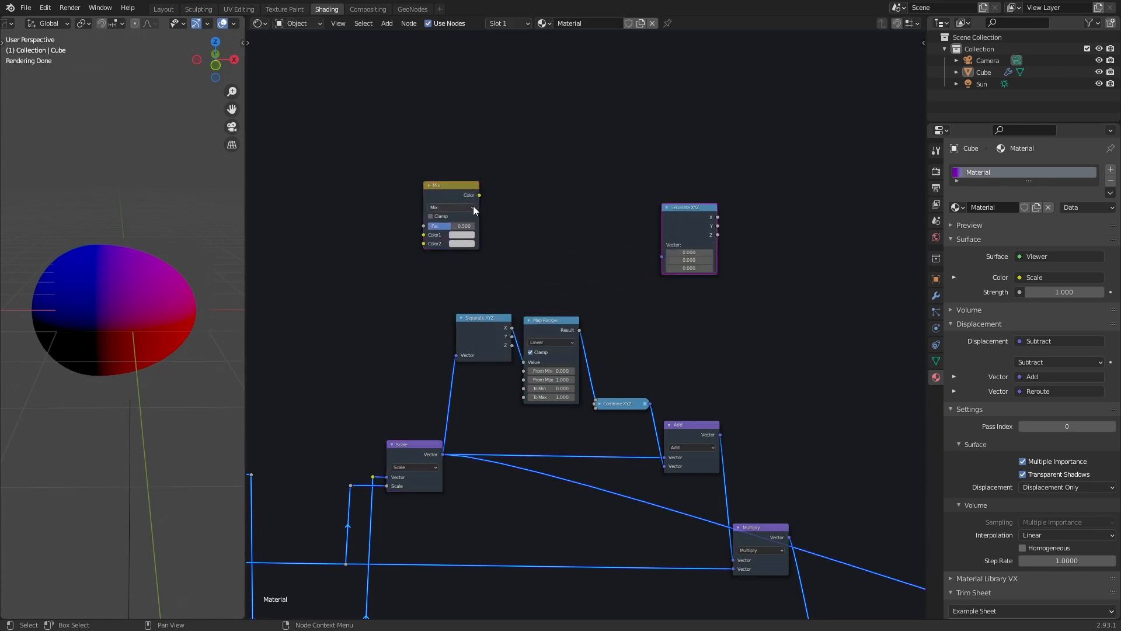
Place the Mix node before the duplicated Separate XYZ node and link the Scale node's Vector output to its Color1 input
left_click_drag(473, 207, 579, 212)
left_click_drag(443, 454, 531, 239)
left_click(557, 198)
left_click_drag(557, 197, 548, 184)
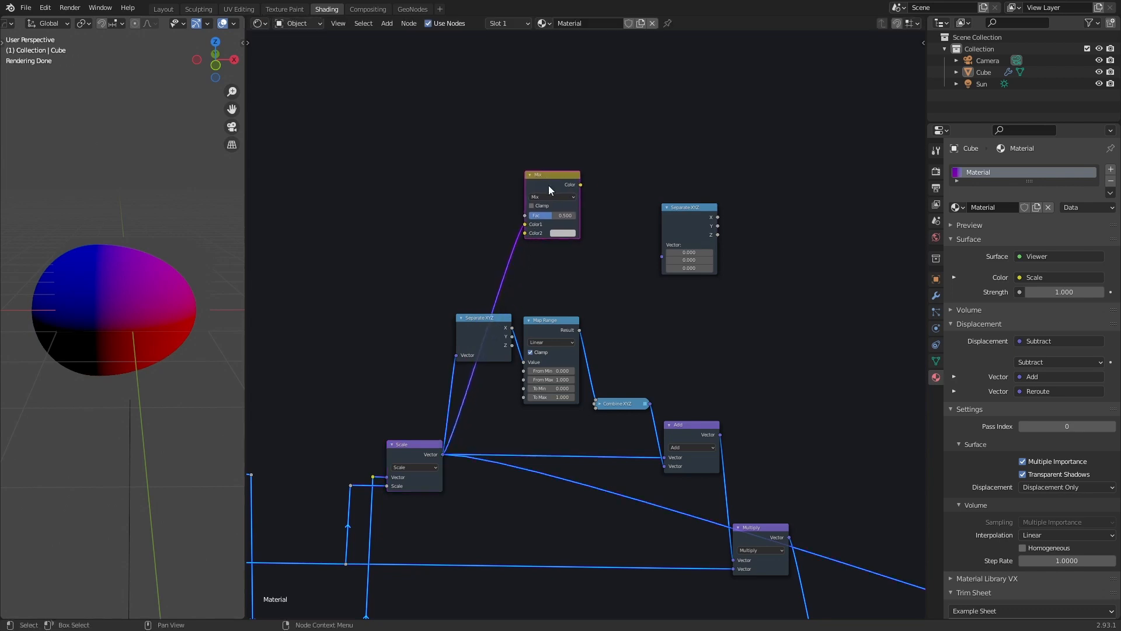
Route the Scale node's links to the Separate XYZ and Mix nodes through tidy reroute points and shift the Mix node
right_click_drag(445, 407, 463, 415, "shift")
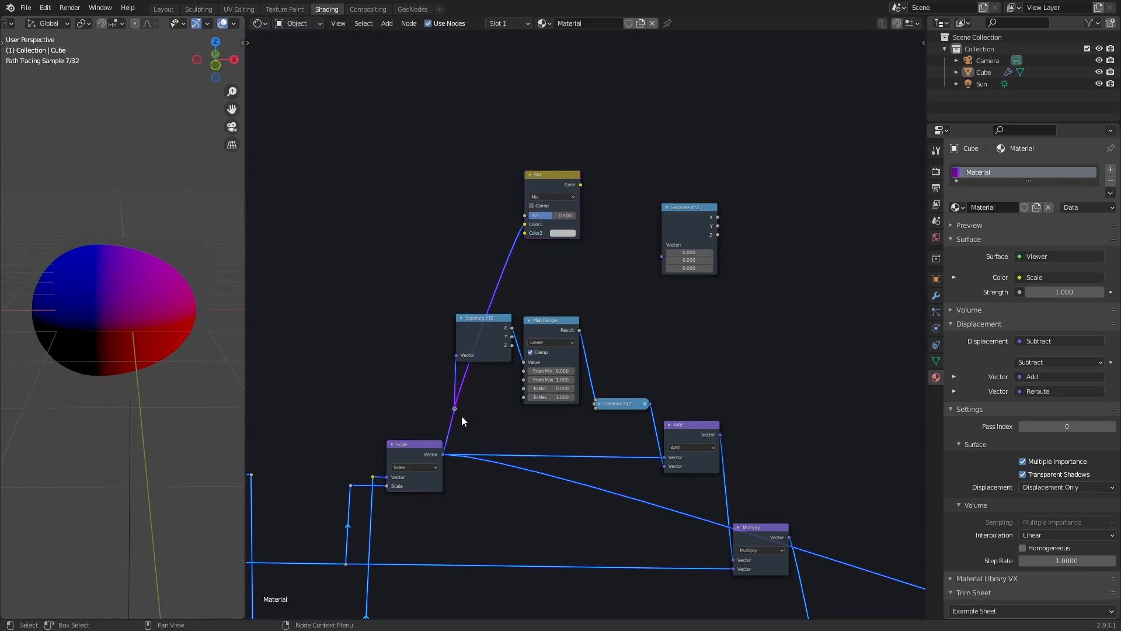
key("g")
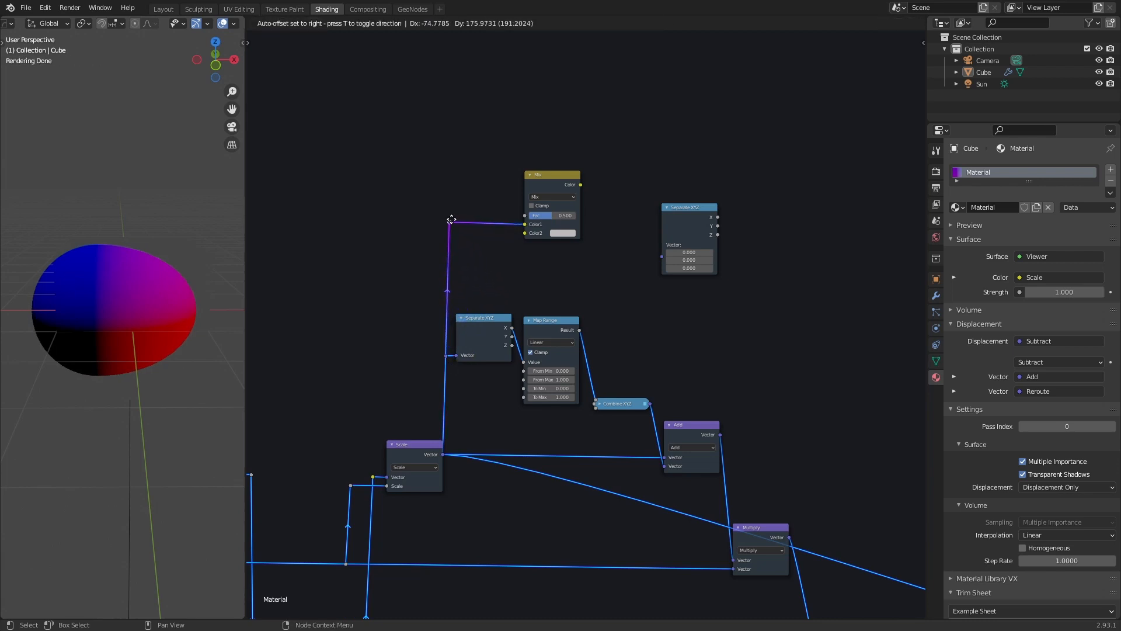
left_click(449, 220)
key("g")
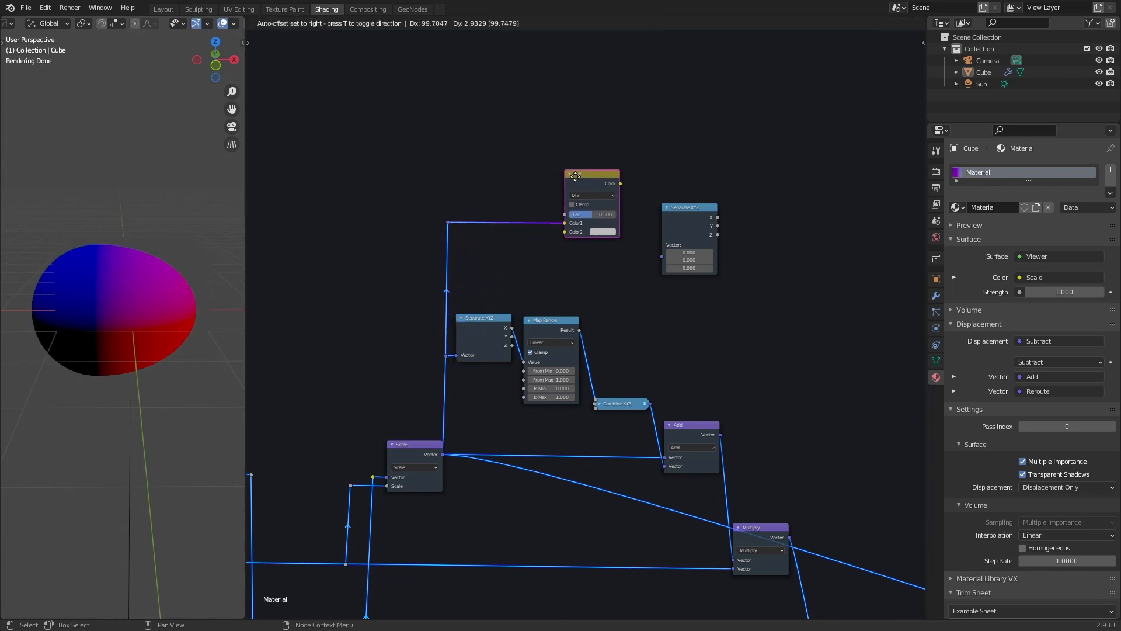
left_click(541, 177)
Add a 3D Noise Texture node above and before the Mix node
scroll(496, 187, "up", 2)
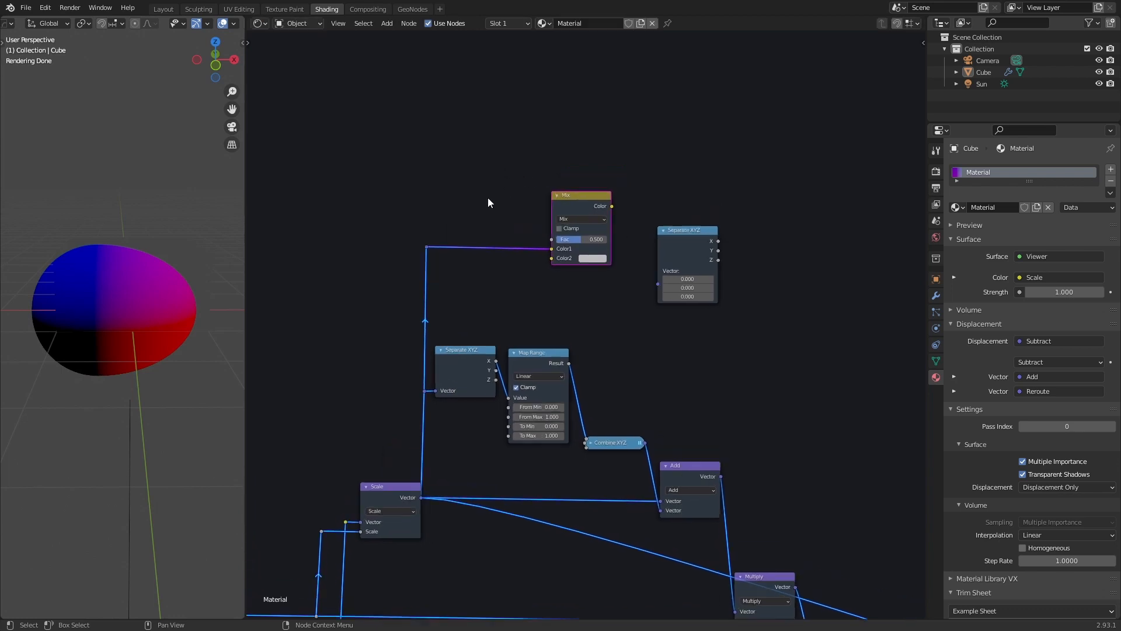
key("shift+a")
left_click(474, 183)
type("noi")
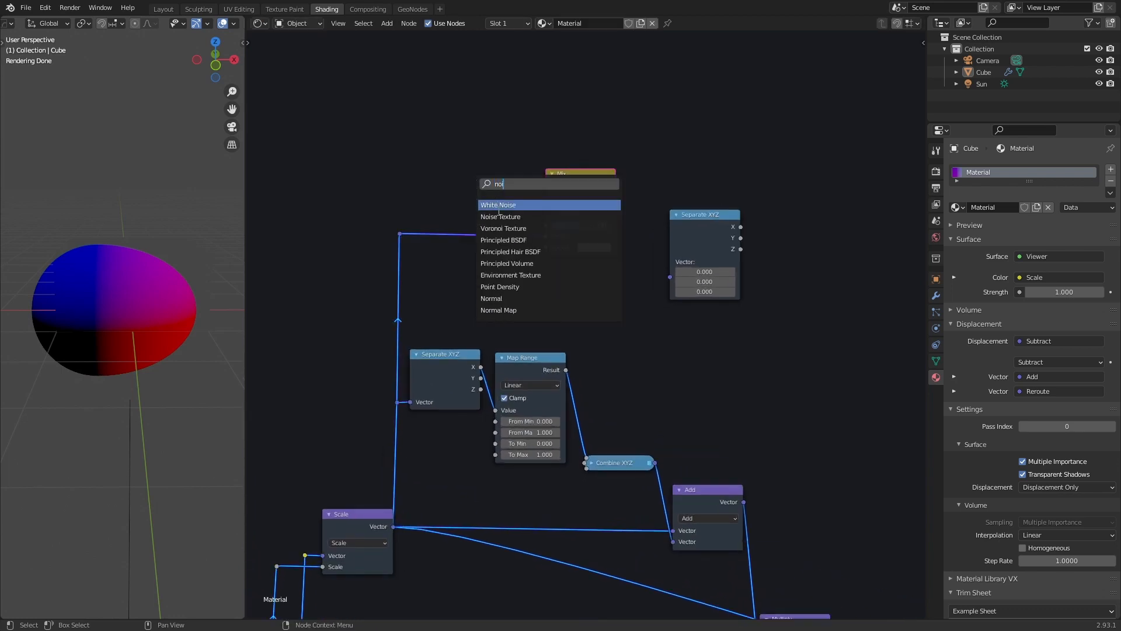
left_click(499, 217)
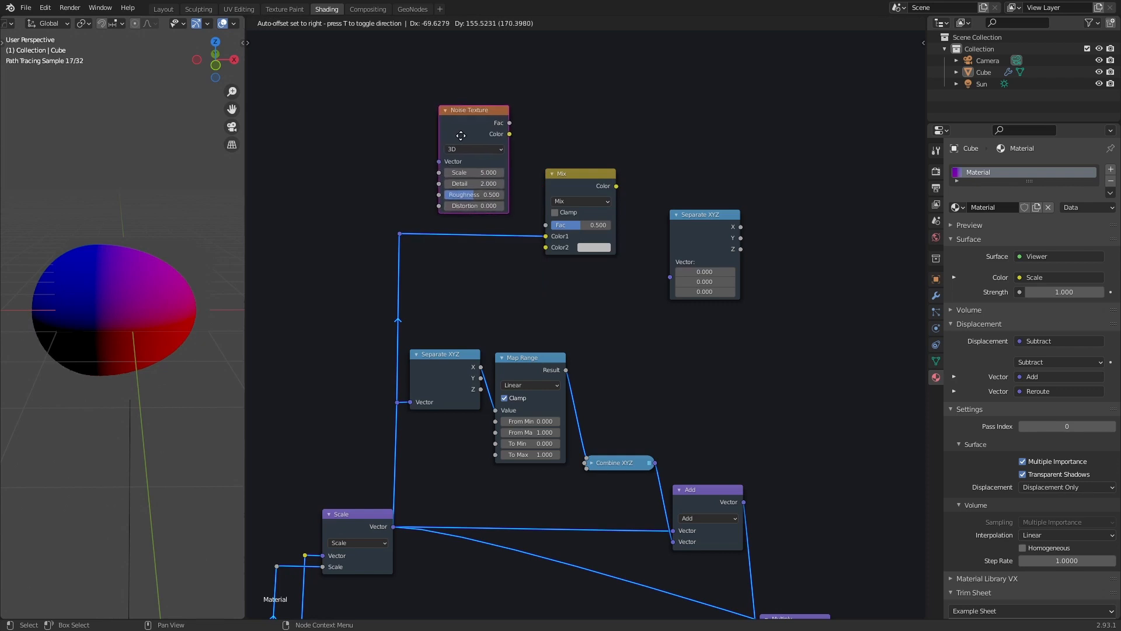
left_click(447, 151)
Link the upper reroute to the Noise Texture's Vector input and the Noise Texture's Color output to the Mix node's Color2
left_click_drag(400, 234, 443, 166)
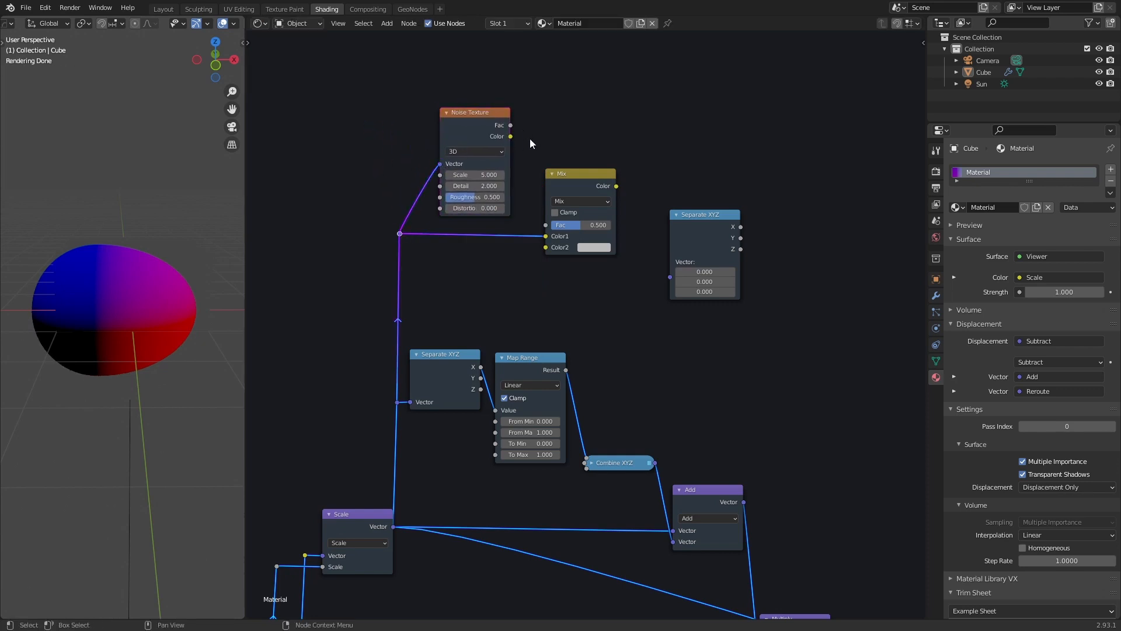
left_click_drag(510, 136, 546, 248)
scroll(531, 216, "up", 2)
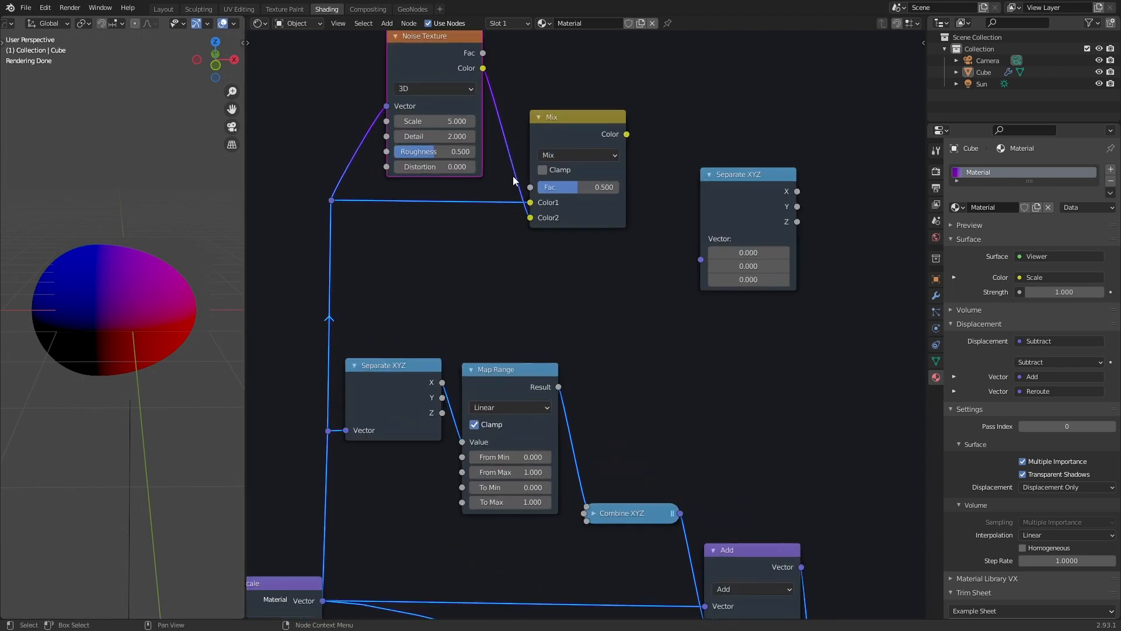
middle_click_drag(513, 181, 513, 226)
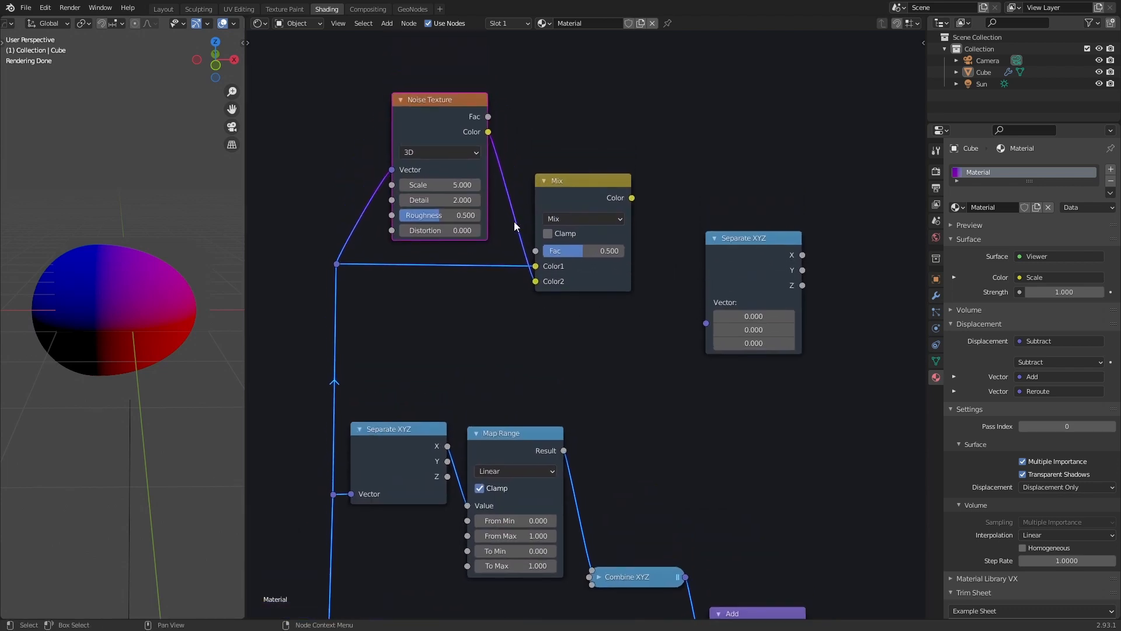
Set the Mix node's blend mode to Linear Light with Fac 0 and preview its output on the mesh
left_click(573, 219)
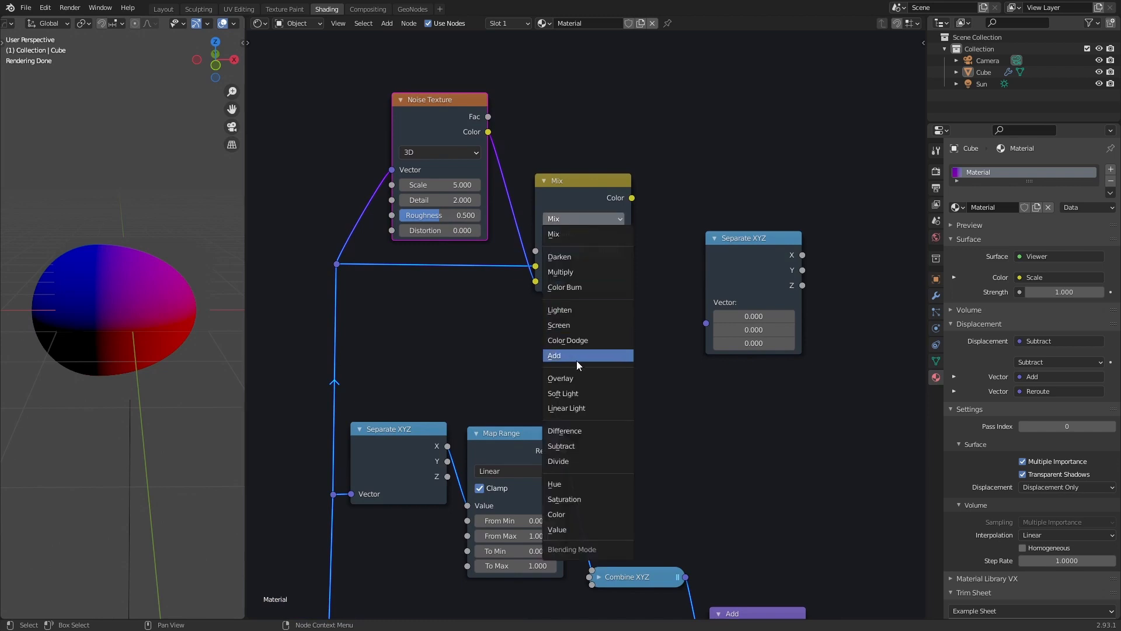
left_click(596, 409)
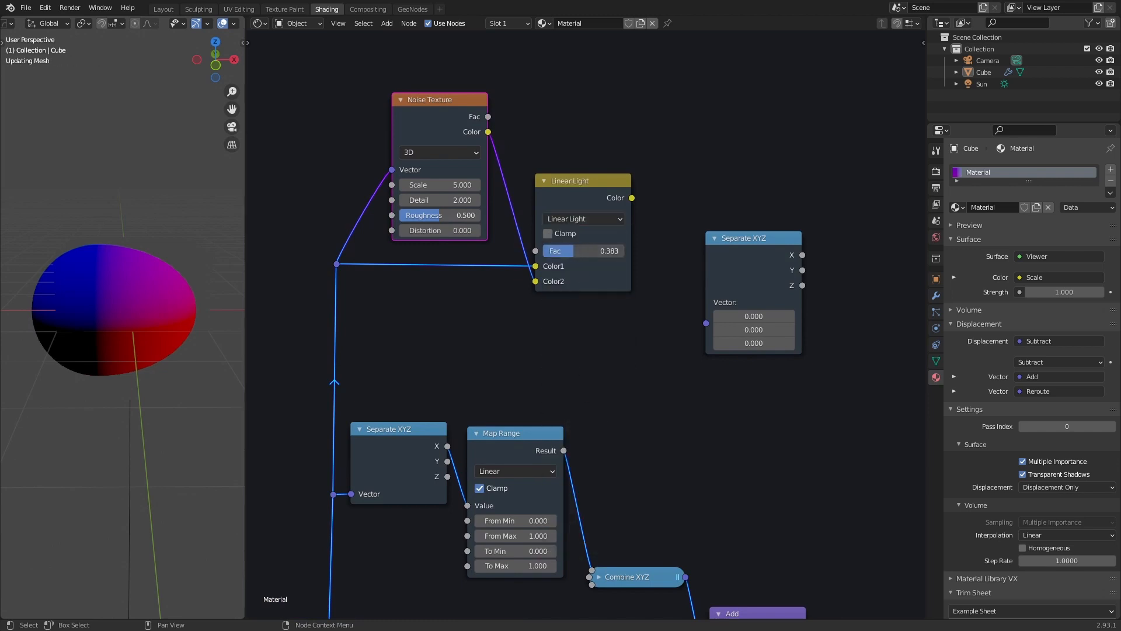
left_click_drag(547, 252, 543, 251)
left_click(588, 187, "ctrl+shift")
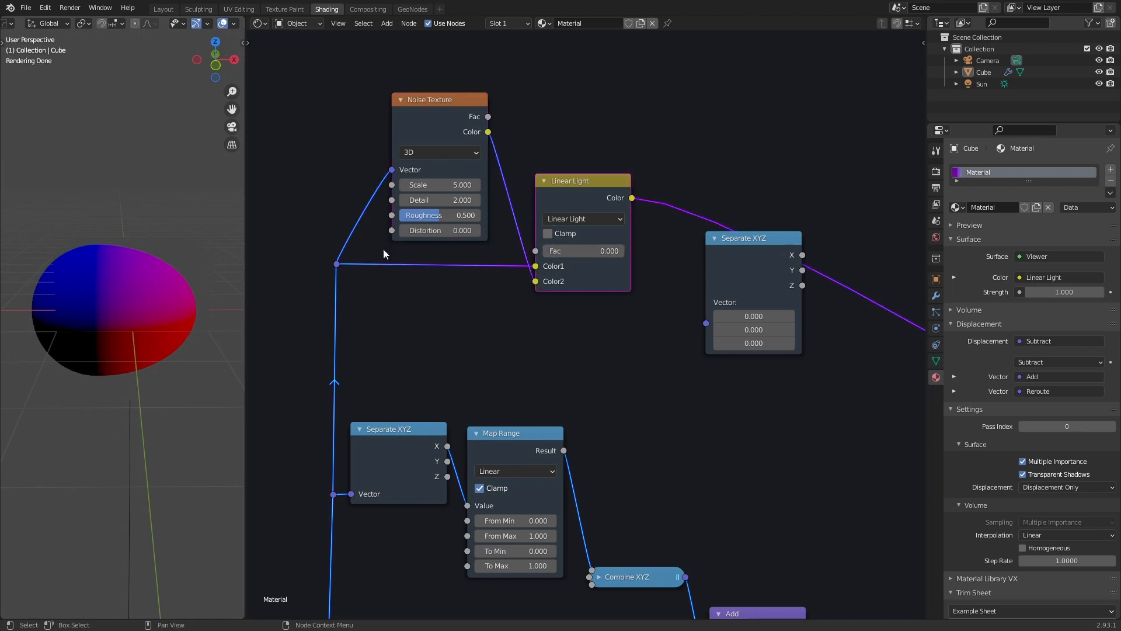
middle_click_drag(106, 317, 103, 274)
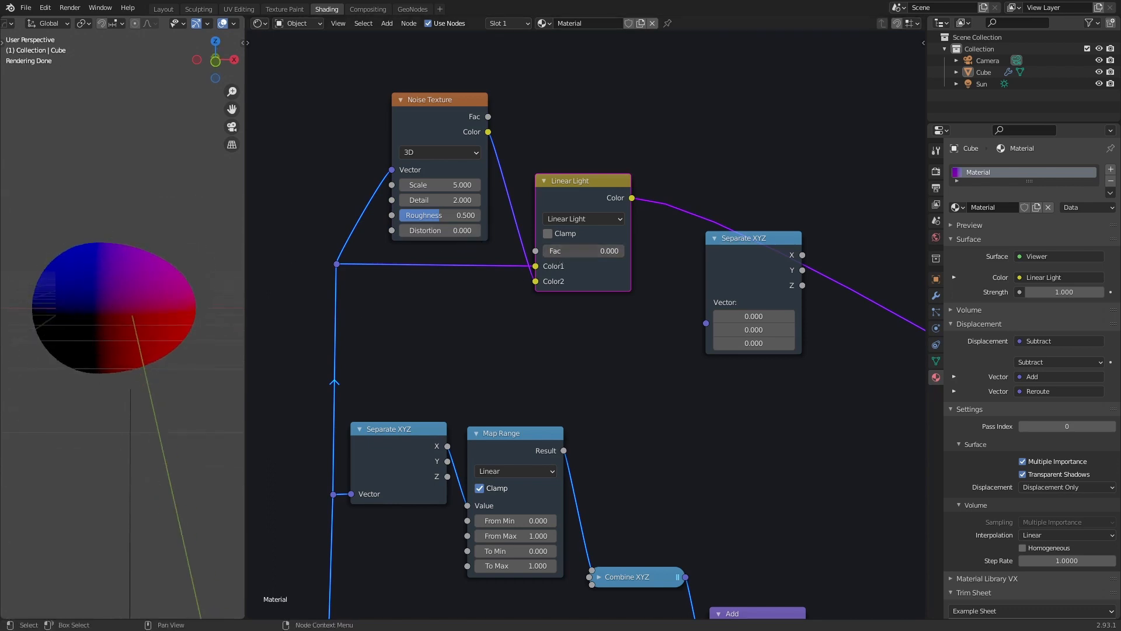
mouse_move(578, 251)
left_mouse_down()
mouse_move(595, 251)
mouse_move(569, 250)
left_mouse_up()
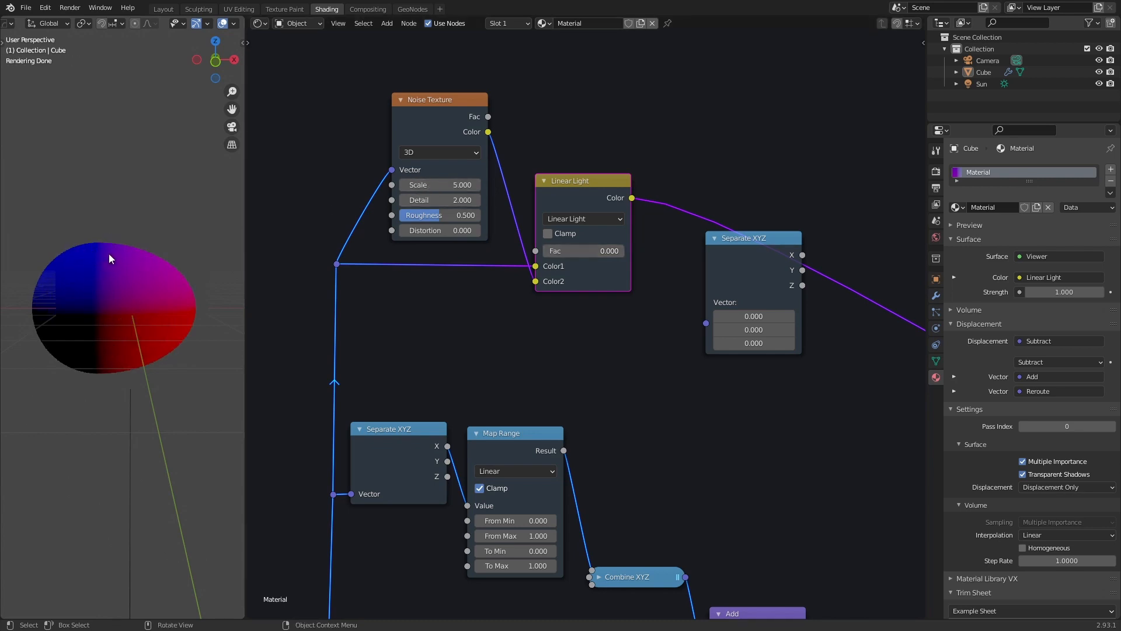
Link the Linear Light color through the adjacent Separate XYZ node and feed its X output into a new Math node set to Compare
left_click_drag(709, 272, 662, 231)
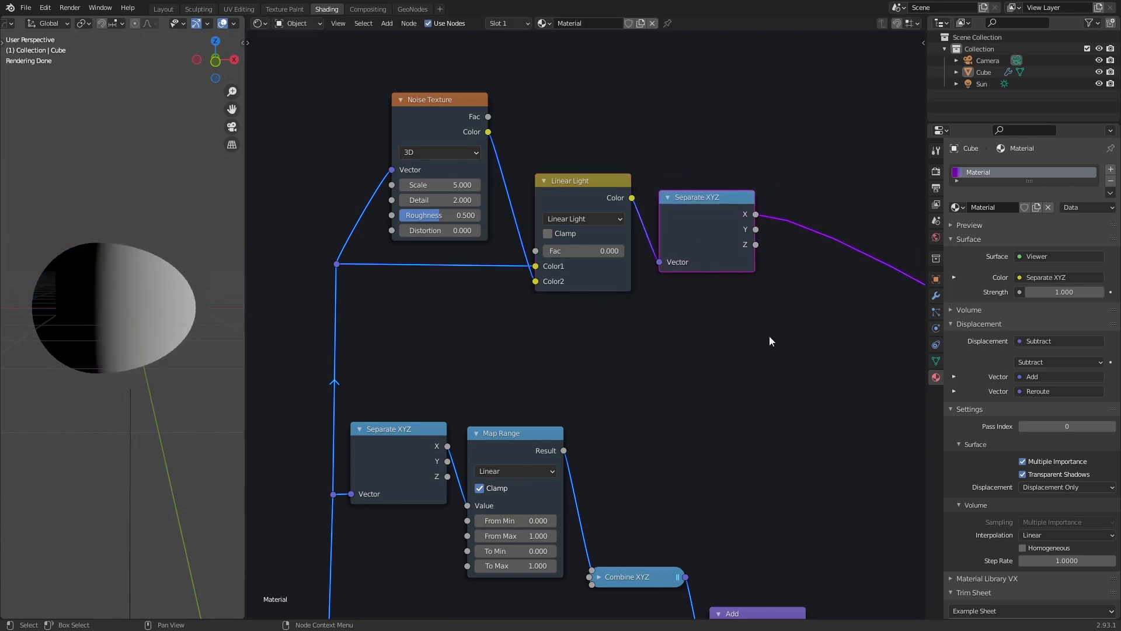
scroll(769, 336, "down", 2)
middle_click_drag(770, 331, 679, 348)
key("shift+a")
left_click(698, 322)
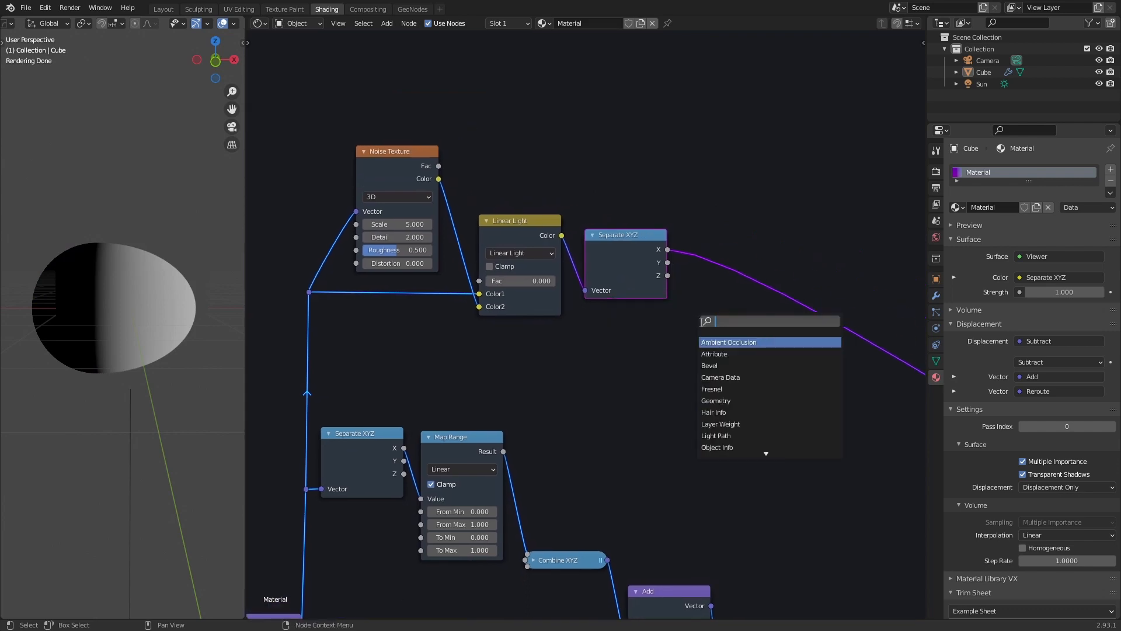
type("math")
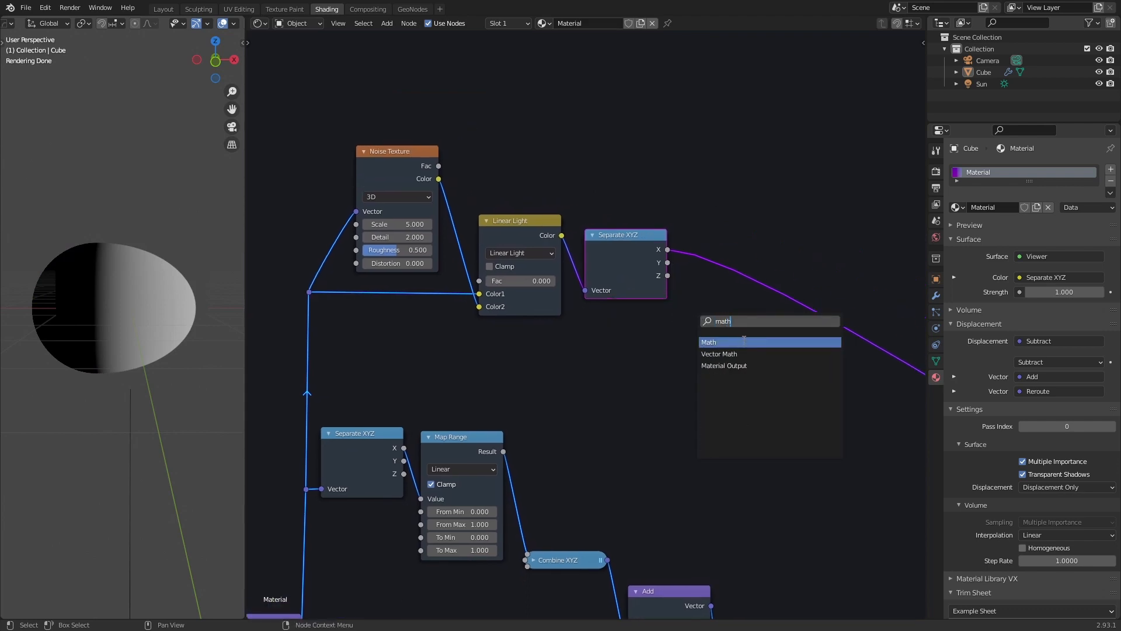
key("Return")
left_click(734, 260)
left_click(735, 278)
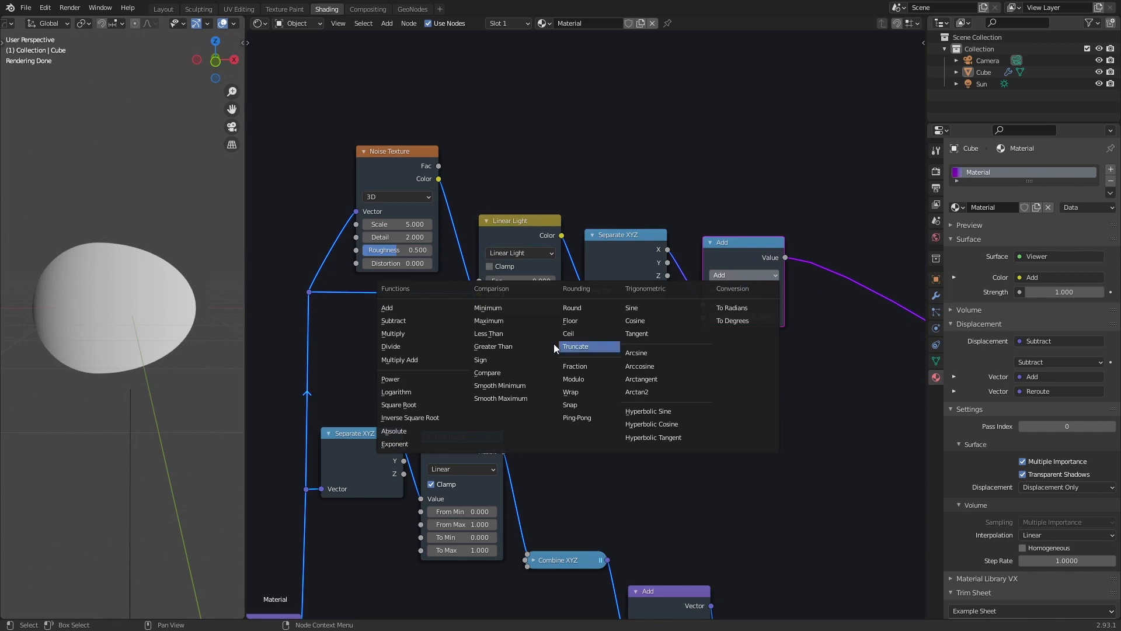
left_click(513, 374)
left_click_drag(730, 254, 721, 255)
scroll(753, 343, "up", 1)
Set the Compare node's comparison Value to 0 and its Epsilon to 0.01
left_click(792, 314)
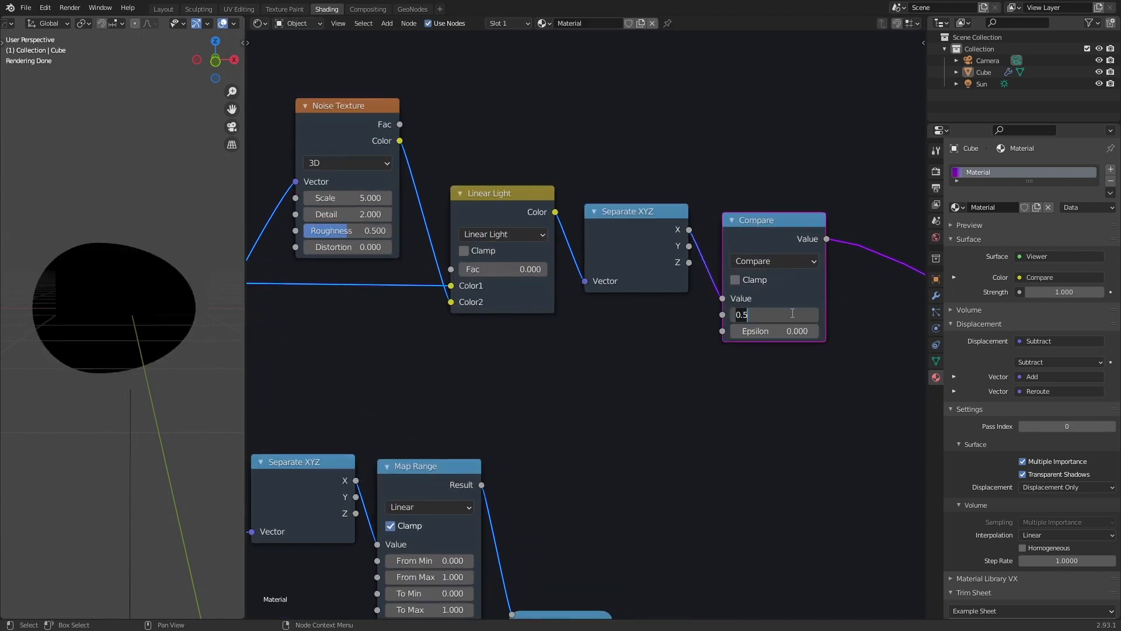
type("0")
key("Tab")
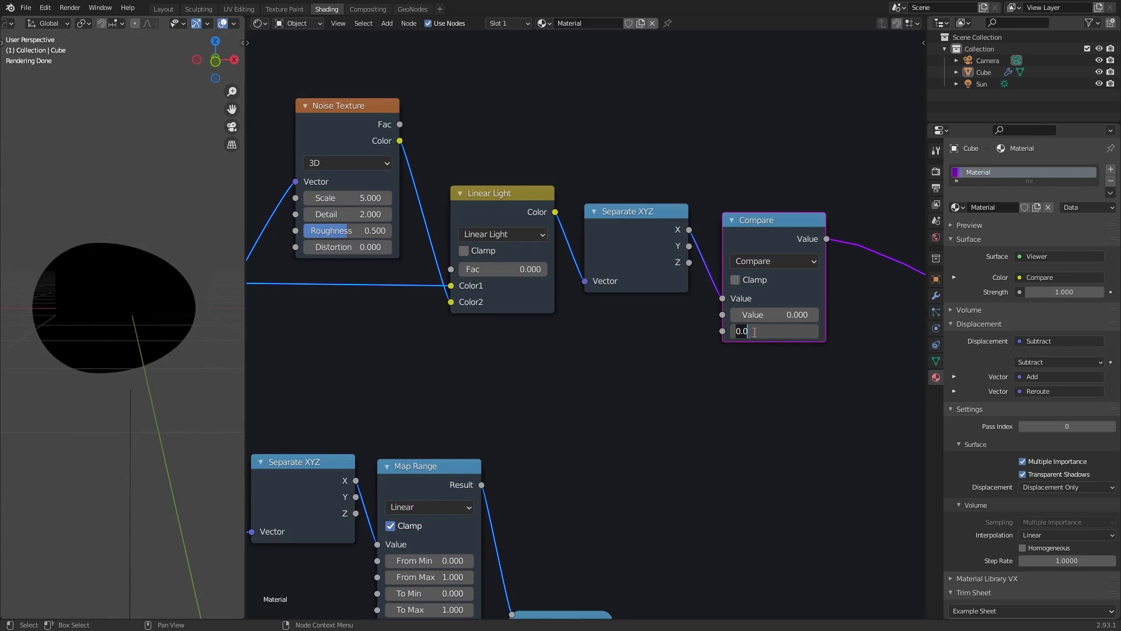
type("0.")
key("Return")
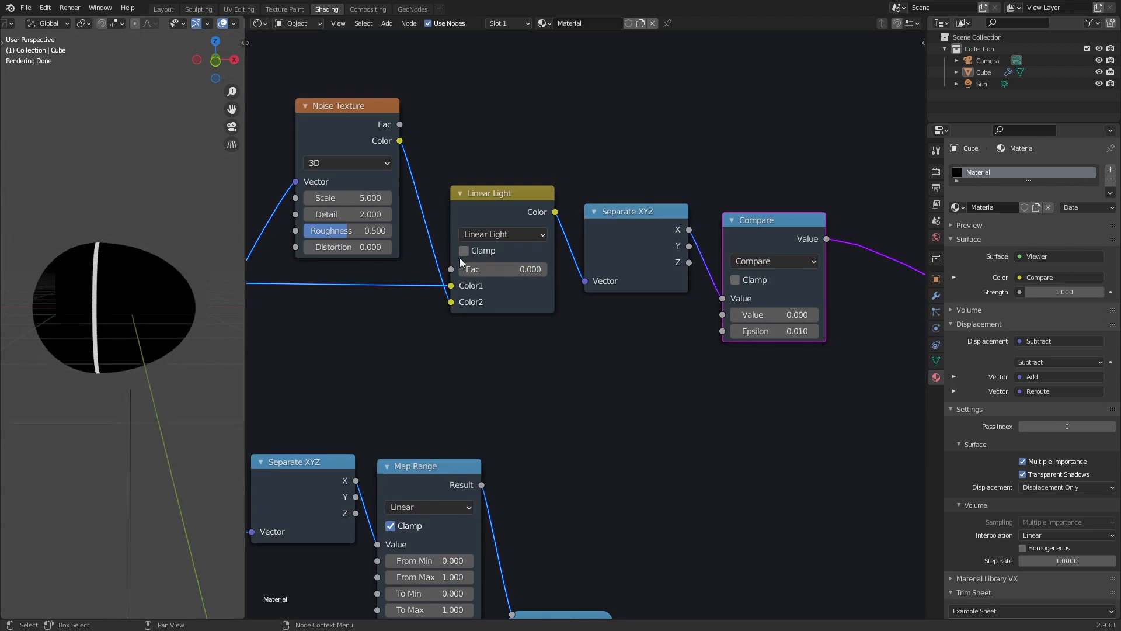
Set the Linear Light node's Fac to 0.067 to distort the crack line with noise
middle_click_drag(520, 343, 551, 347)
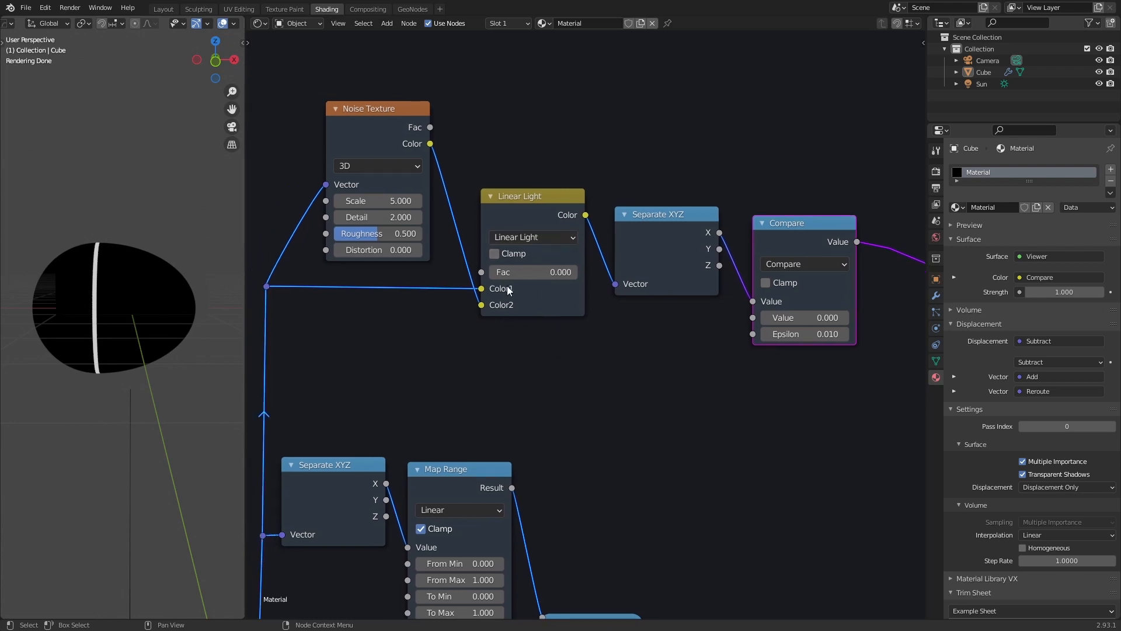
left_click_drag(509, 272, 516, 272)
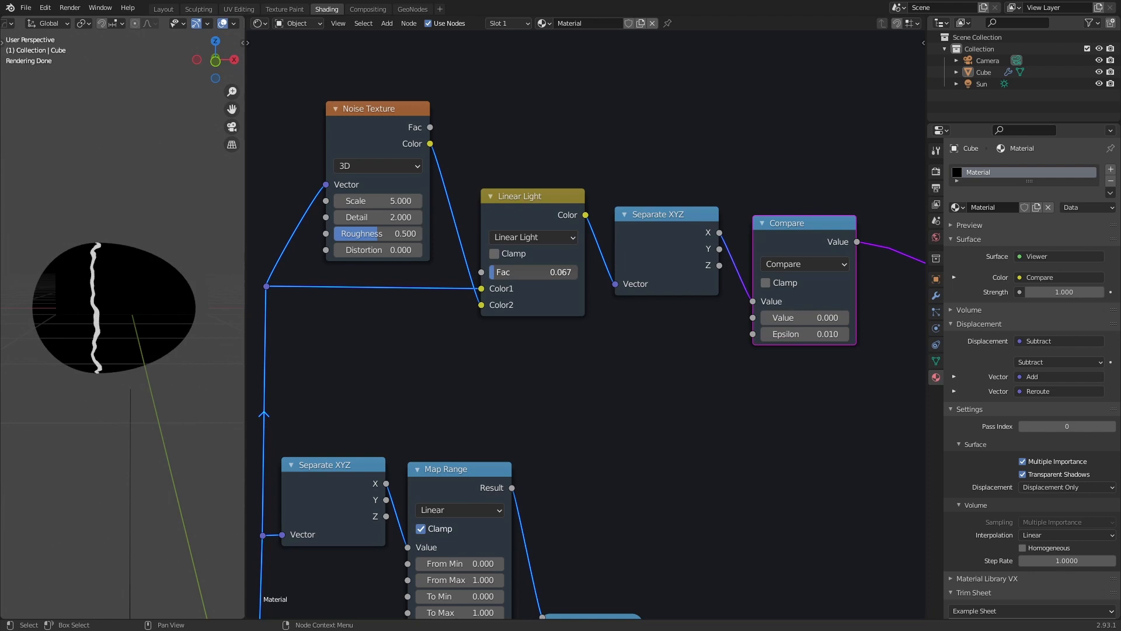
middle_click_drag(396, 301, 467, 307)
middle_click_drag(138, 352, 147, 351)
scroll(147, 352, "up", 2)
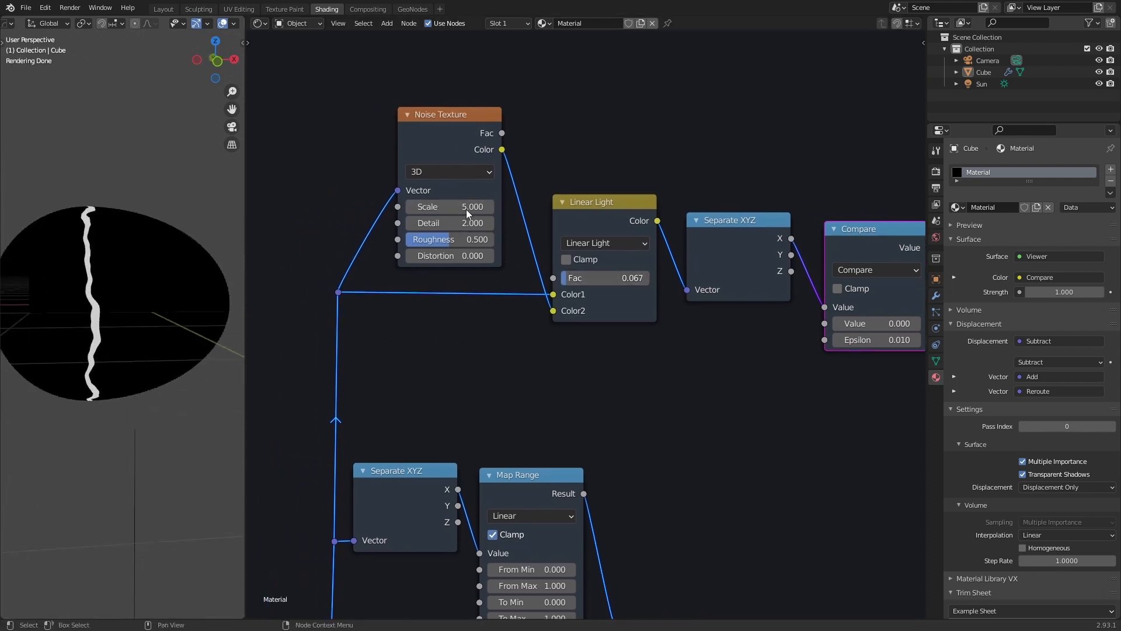
Set the Noise Texture's Scale to 4.3, Detail to 3.4 and Roughness to 0.892
left_click_drag(466, 223, 488, 223)
key("ctrl+z")
left_click_drag(444, 240, 444, 206)
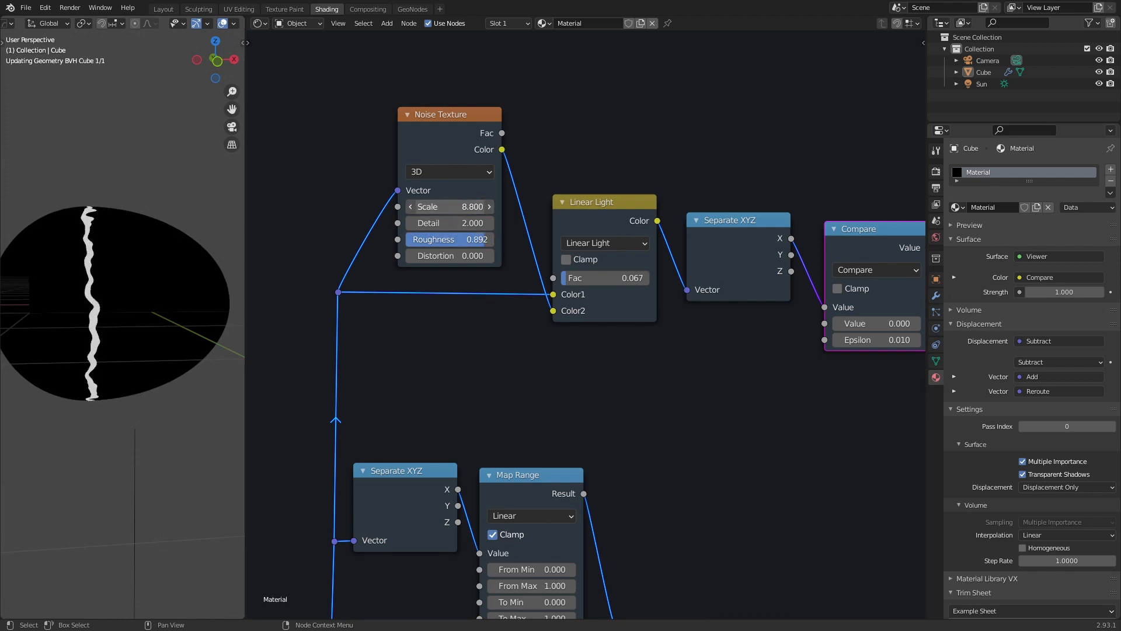
middle_click_drag(129, 312, 141, 326)
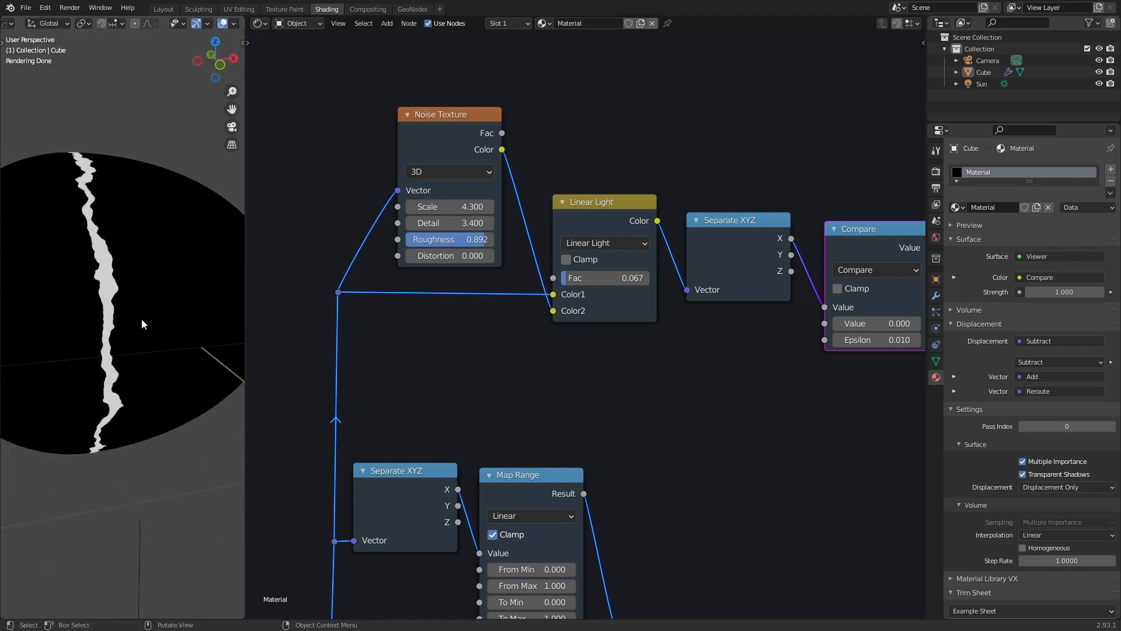
scroll(140, 319, "down", 2)
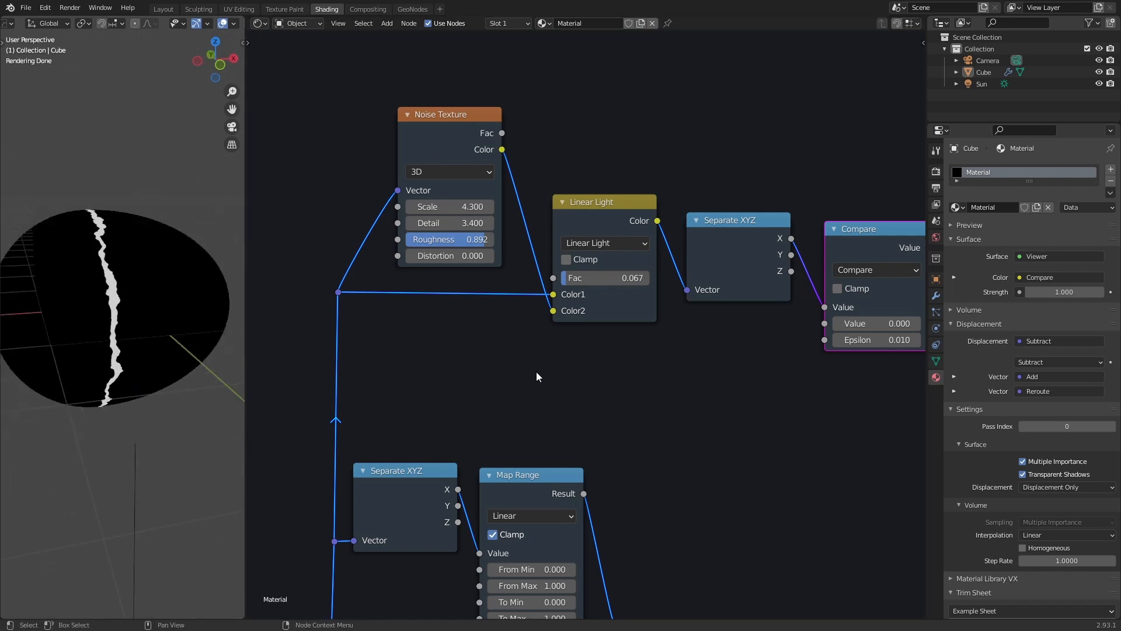
scroll(536, 371, "down", 4)
middle_click_drag(536, 371, 452, 329)
middle_click_drag(196, 371, 166, 372)
scroll(166, 372, "down", 2)
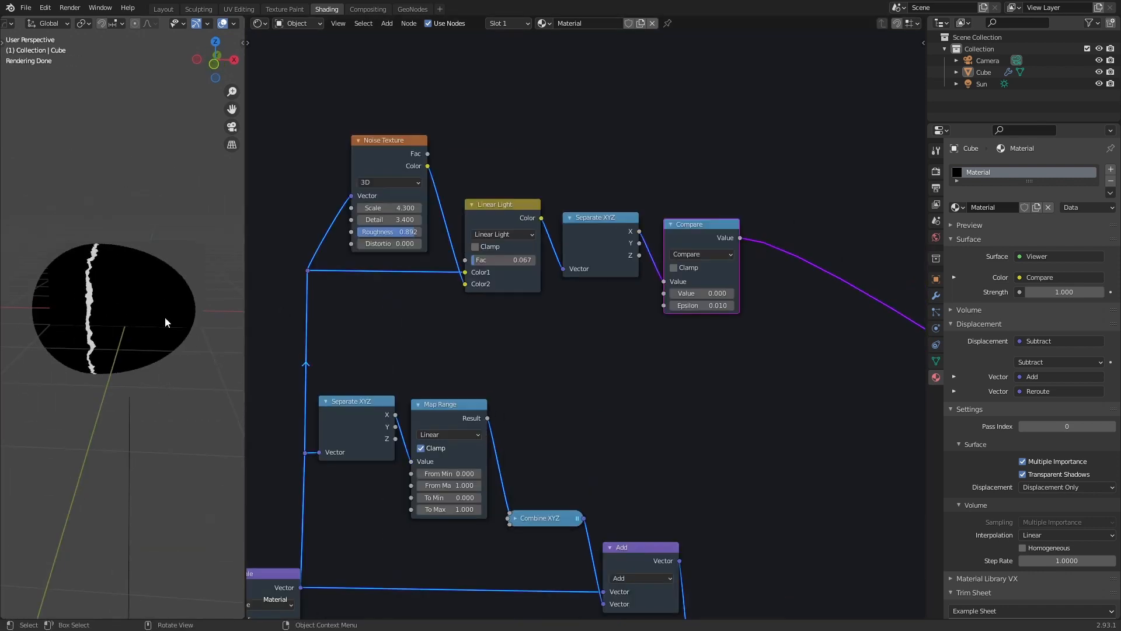
Route the Compare node's output through two reroute points, beside the node and down near the mask link that feeds the Invert node
middle_click_drag(676, 408, 659, 287)
scroll(636, 268, "down", 9)
middle_click_drag(726, 344, 676, 105)
scroll(673, 158, "down", 9)
middle_click_drag(614, 376, 548, 338)
scroll(527, 373, "up", 3)
middle_click_drag(536, 245, 540, 349)
right_click_drag(638, 121, 638, 192, "shift")
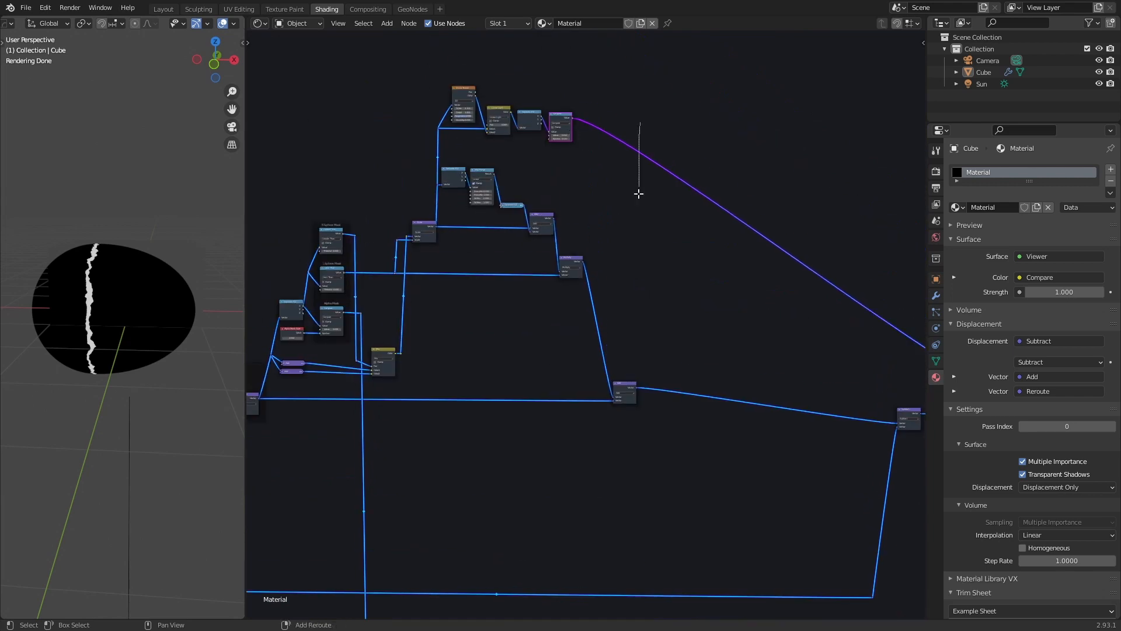
middle_click_drag(640, 187, 641, 220)
key("g")
left_click(589, 183)
right_click_drag(640, 153, 642, 224, "shift")
key("g")
middle_click_drag(635, 286, 653, 530)
left_click(567, 54)
scroll(516, 376, "up", 7)
middle_click_drag(560, 390, 580, 321)
Insert a Math node set to Add into the mask link before Invert and link the lower Compare reroute to its other Value input
key("shift+a")
type("smath")
key("Return")
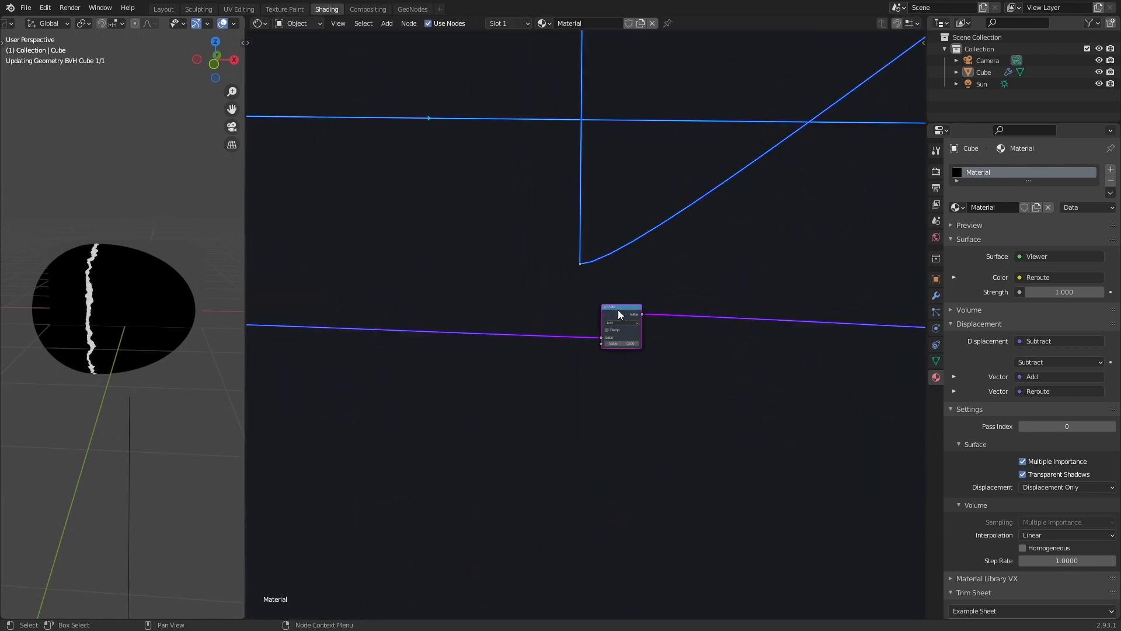
left_click(590, 336)
mouse_move(181, 303)
middle_mouse_down()
mouse_move(203, 311)
mouse_move(204, 343)
middle_mouse_up()
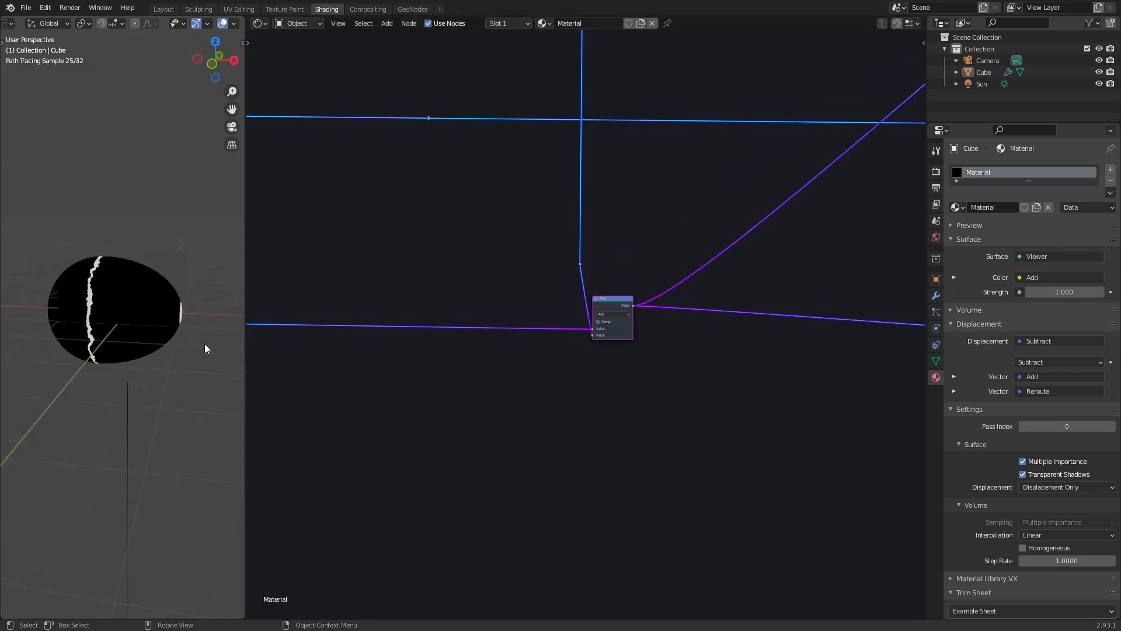
mouse_move(121, 334)
middle_mouse_down()
mouse_move(166, 321)
mouse_move(118, 341)
middle_mouse_up()
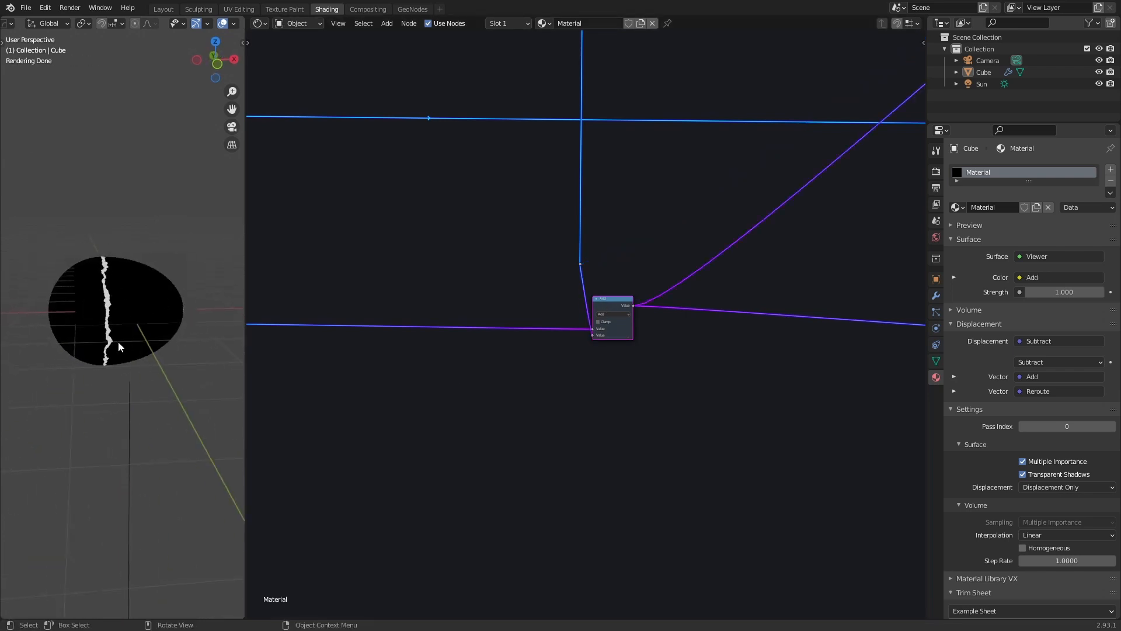
Shift the Invert node slightly and preview the Principled BSDF node's output to check the crack in the egg
scroll(524, 376, "down", 1)
middle_click_drag(619, 392, 267, 442)
left_click_drag(647, 367, 644, 364)
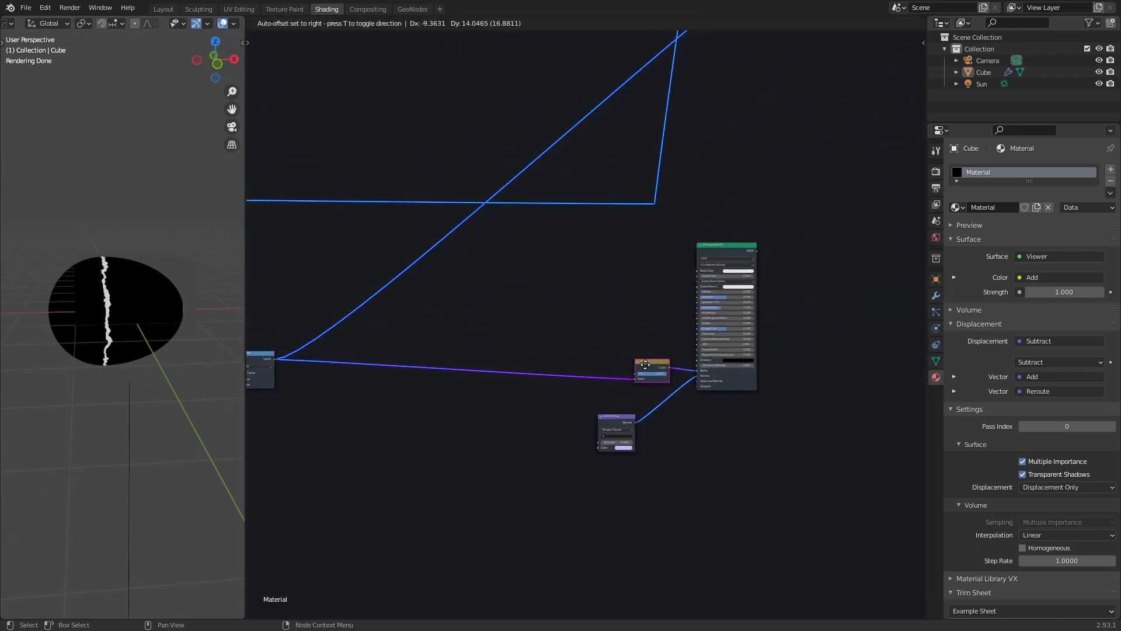
left_click(720, 247, "ctrl+shift")
scroll(124, 333, "up", 3)
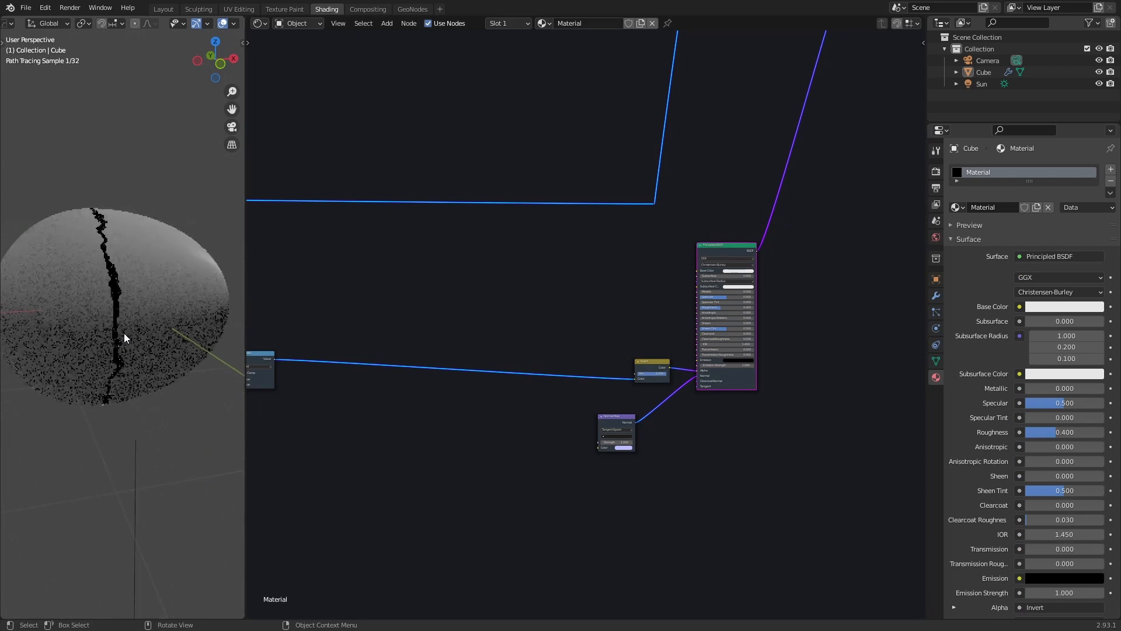
middle_click_drag(124, 333, 112, 363)
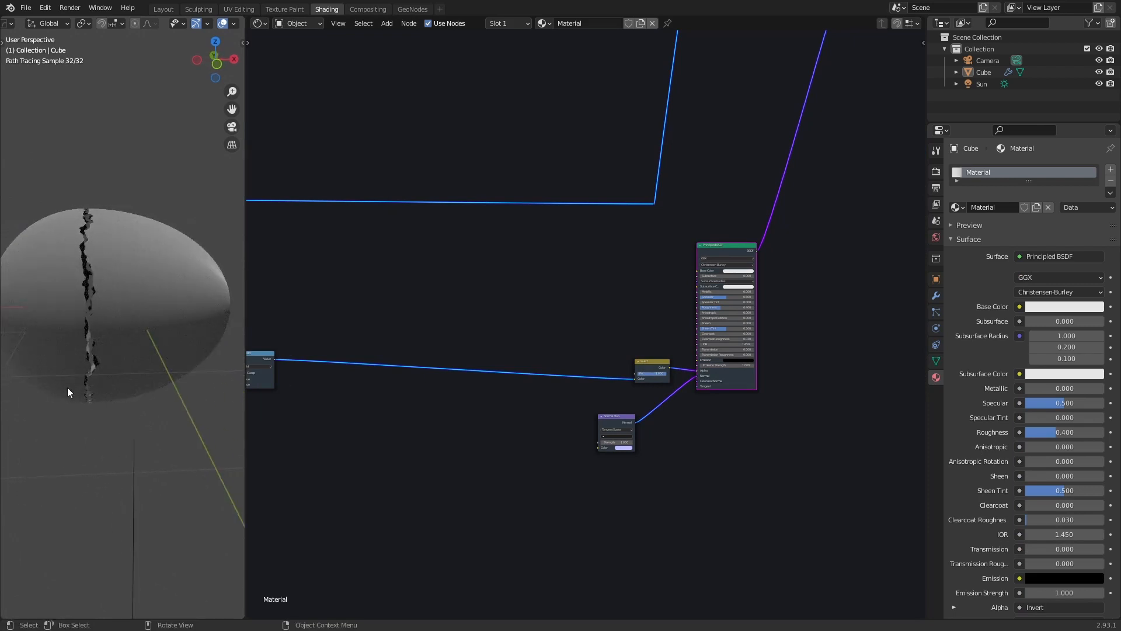
scroll(502, 305, "down", 2)
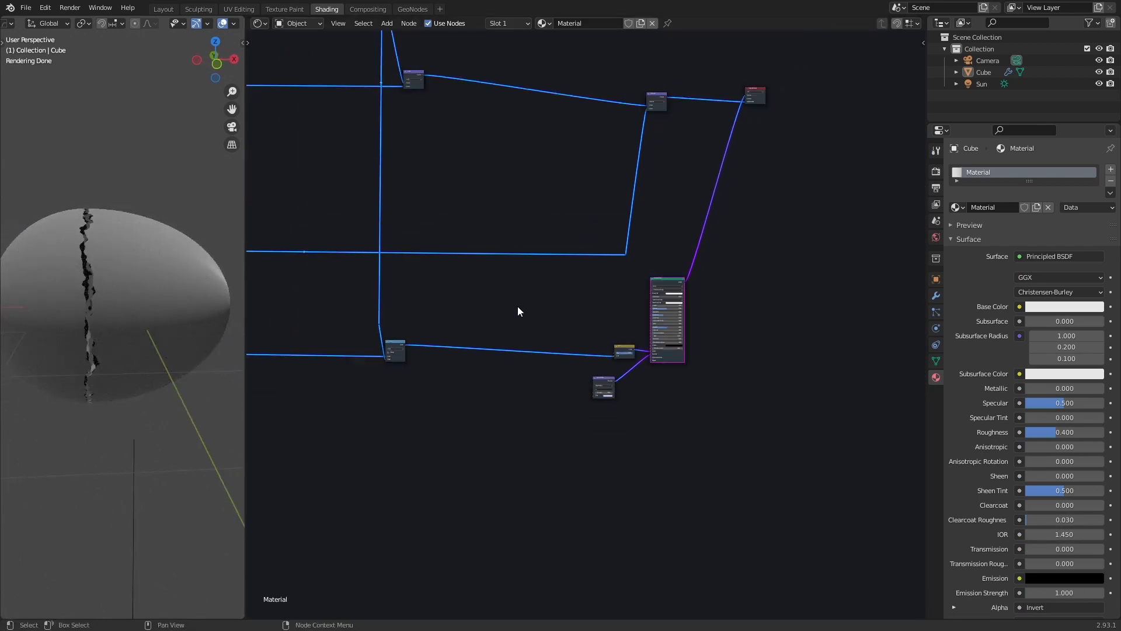
Save the Blender file
scroll(518, 306, "down", 2)
middle_click_drag(432, 200, 613, 231)
middle_click_drag(480, 228, 566, 270)
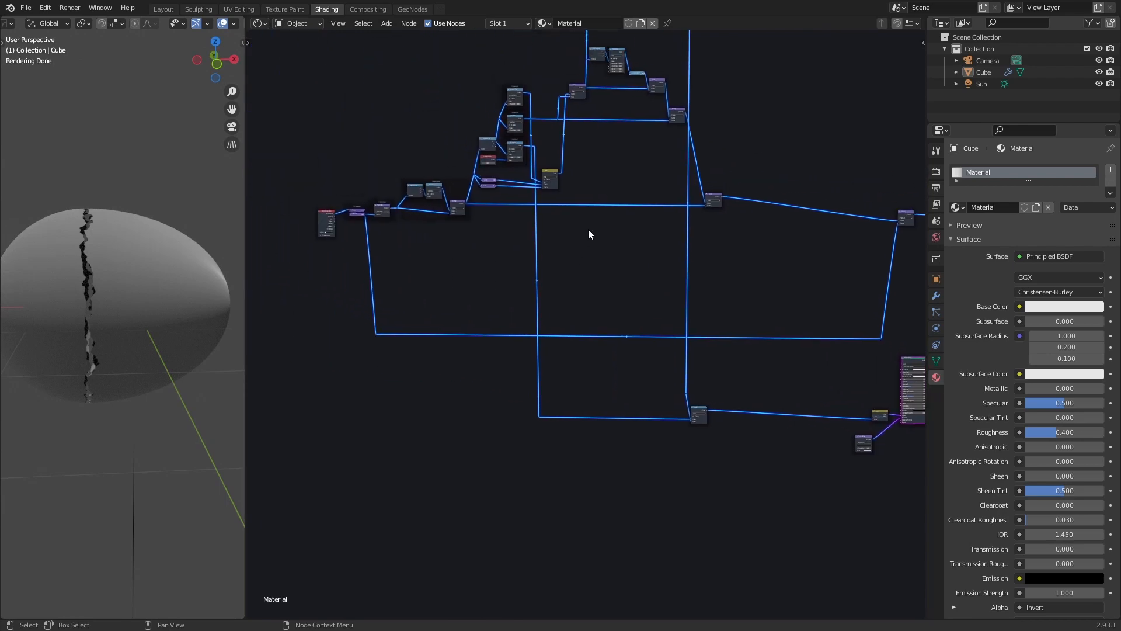
key("ctrl+s")
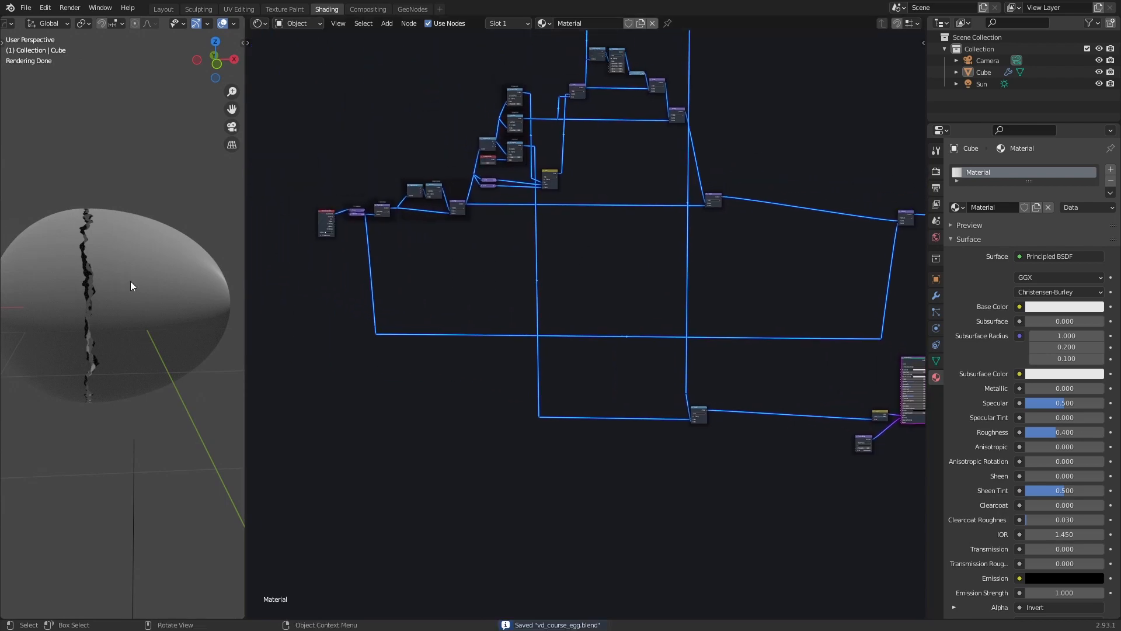
Preview the Z output of the Separate XYZ node that follows the Linear Light node
scroll(653, 281, "up", 3)
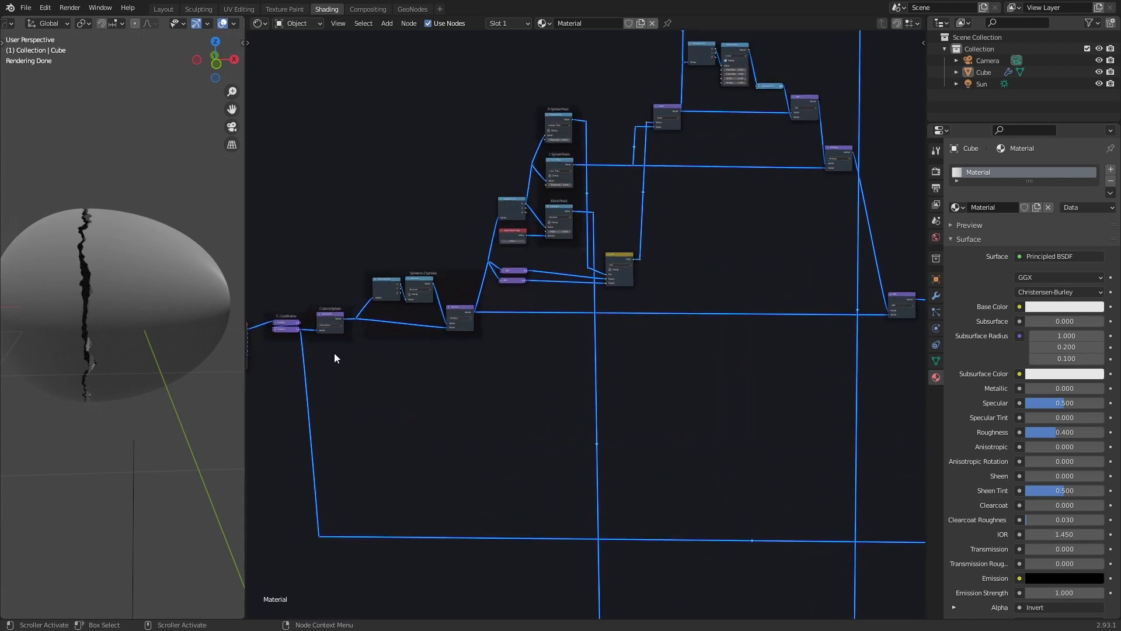
scroll(719, 335, "up", 2)
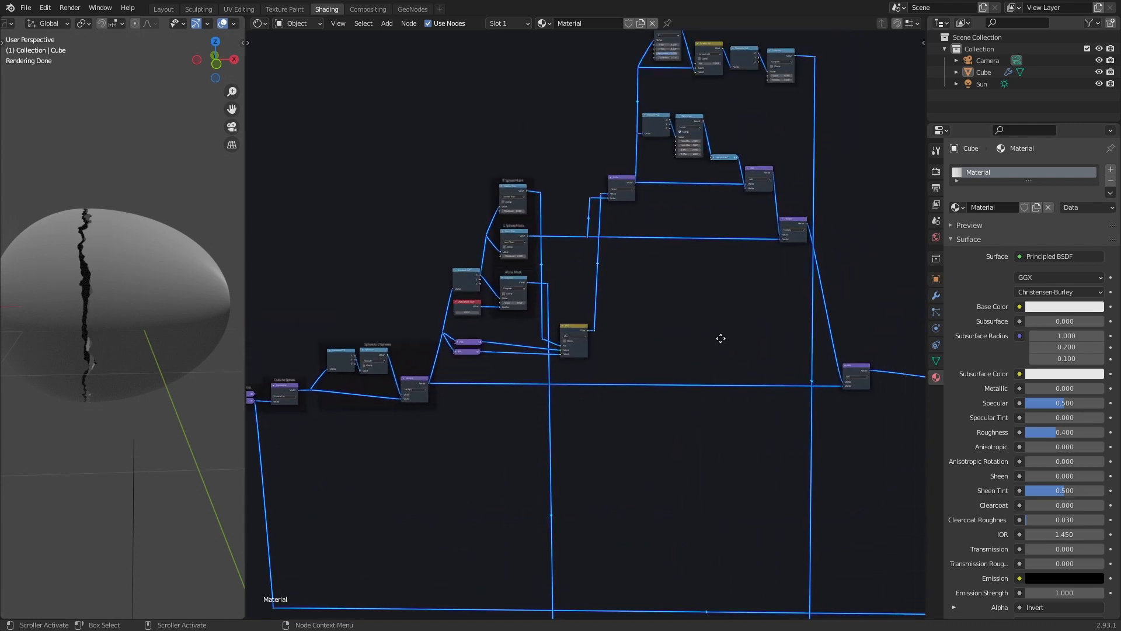
scroll(558, 308, "up", 4)
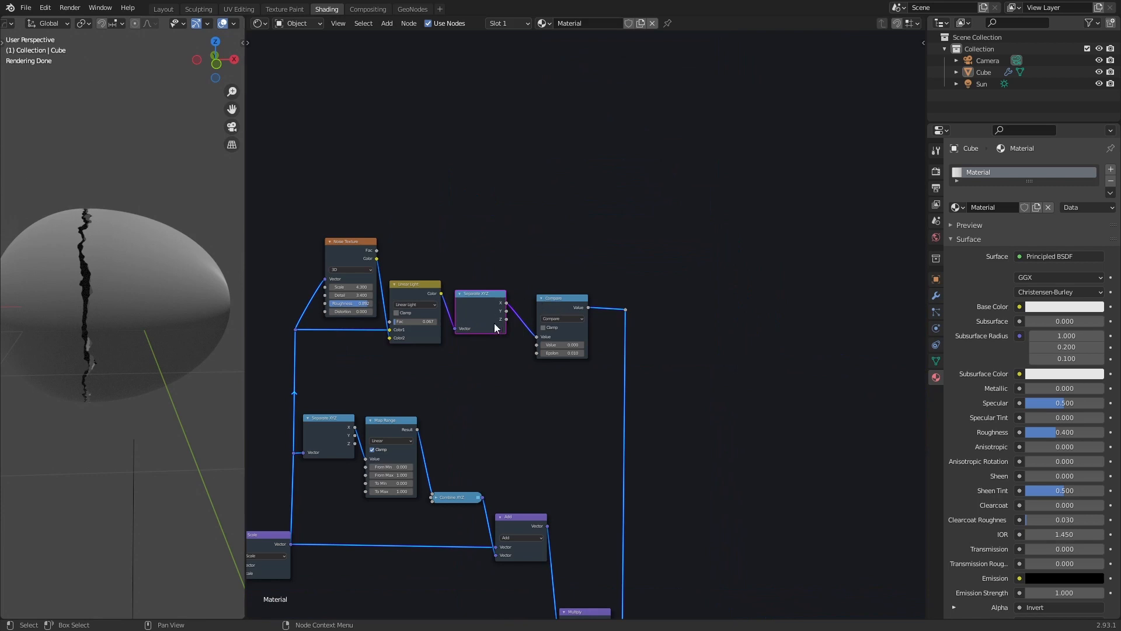
left_click(485, 306, "ctrl+shift")
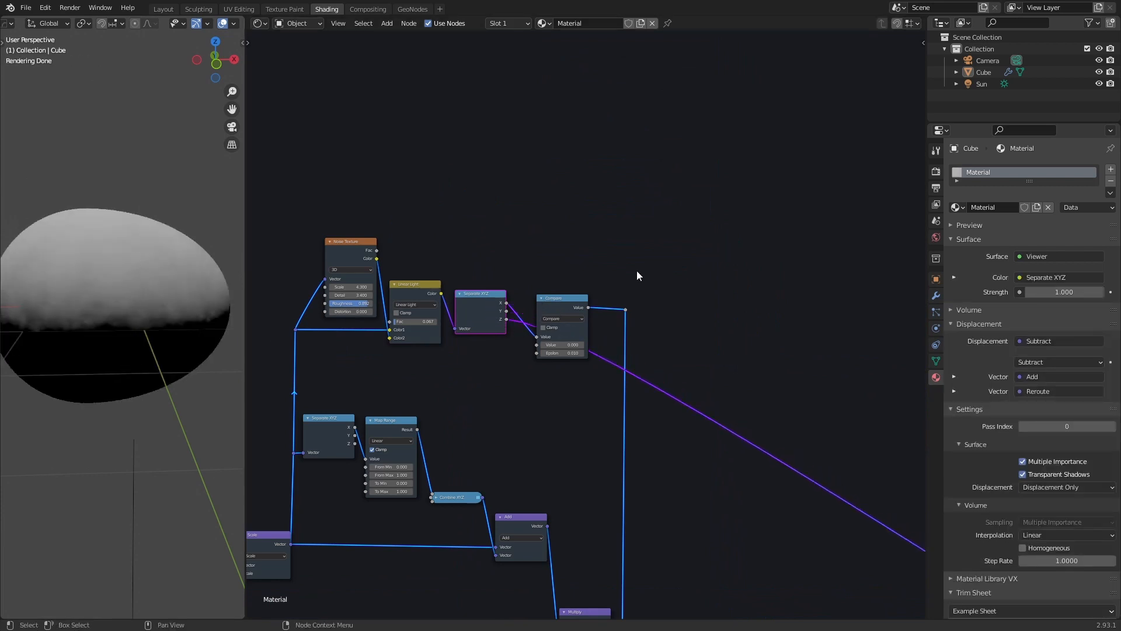
Add a Math node above the Compare node, link the Separate XYZ node's Z output to its Value input and open its operation choices
left_click(572, 297)
left_click(578, 244)
key("shift+a")
left_click(576, 245)
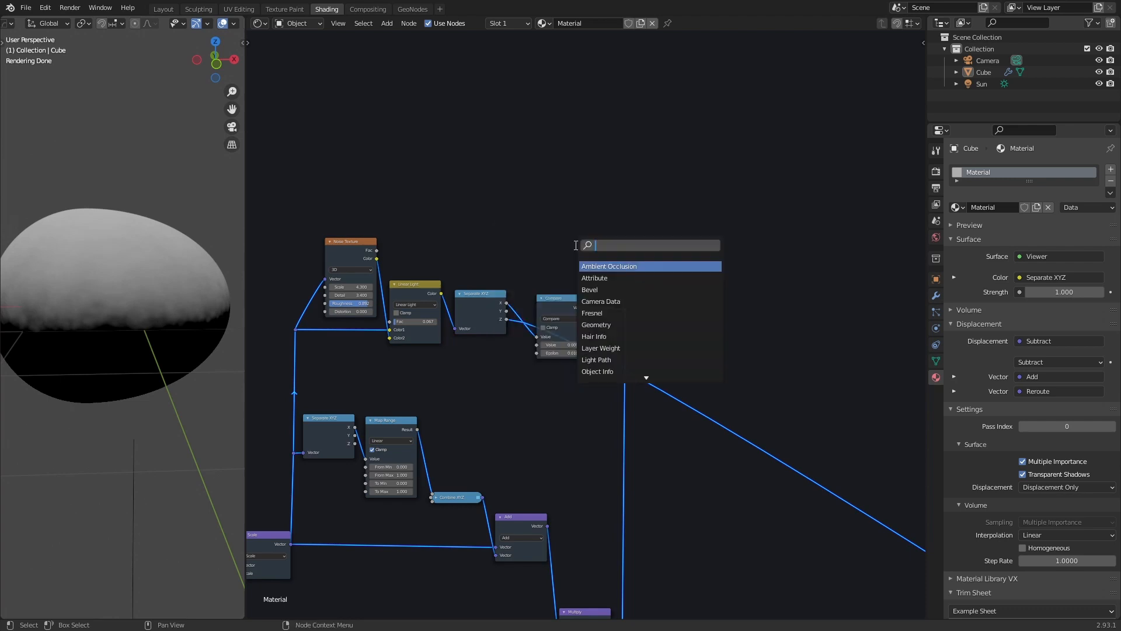
type("math")
key("Return")
left_click(562, 238)
left_click_drag(507, 319, 538, 263)
left_click(564, 245)
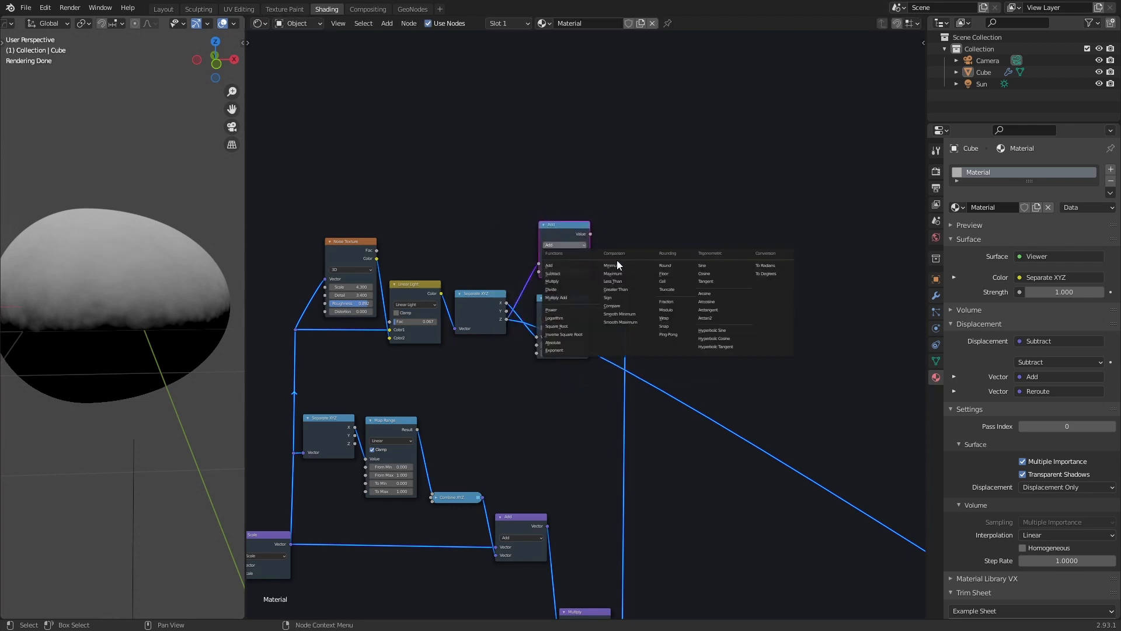
Change the selected Math node to Greater Than with a threshold of 0.5 and preview its output on the object
left_click(642, 290)
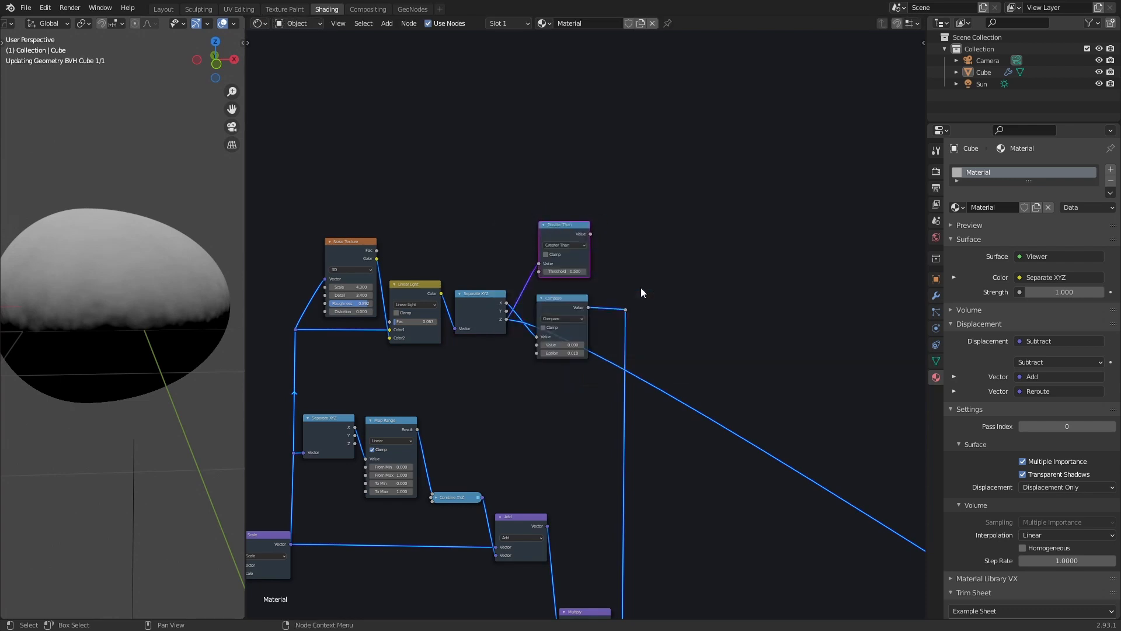
left_click(563, 271)
key("Return")
left_click(560, 230, "ctrl+shift")
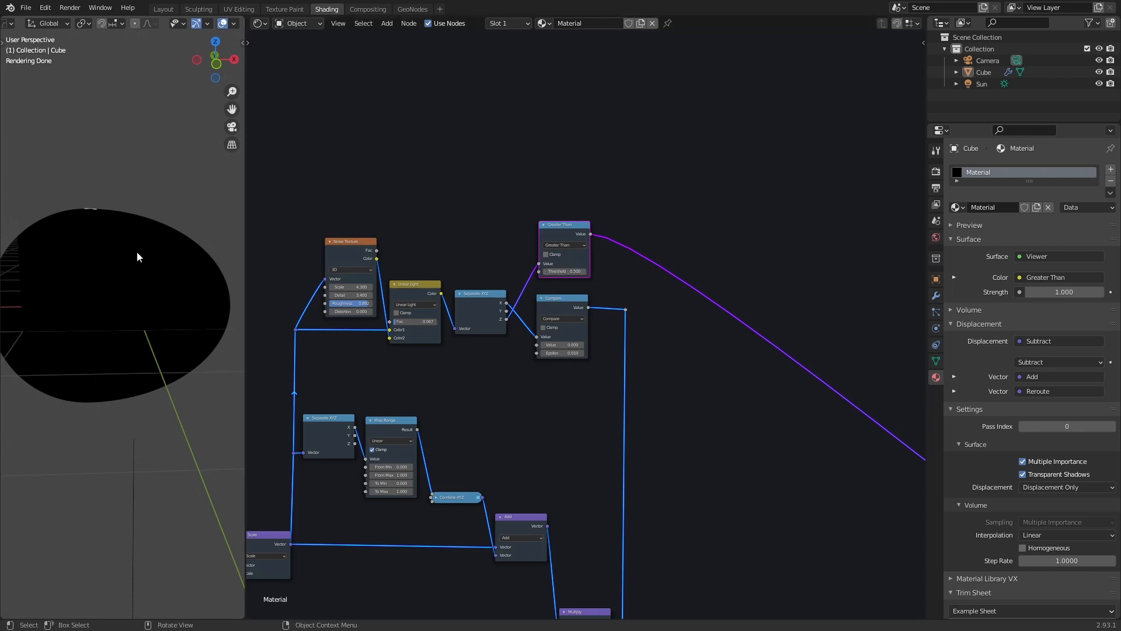
middle_click_drag(137, 251, 102, 223)
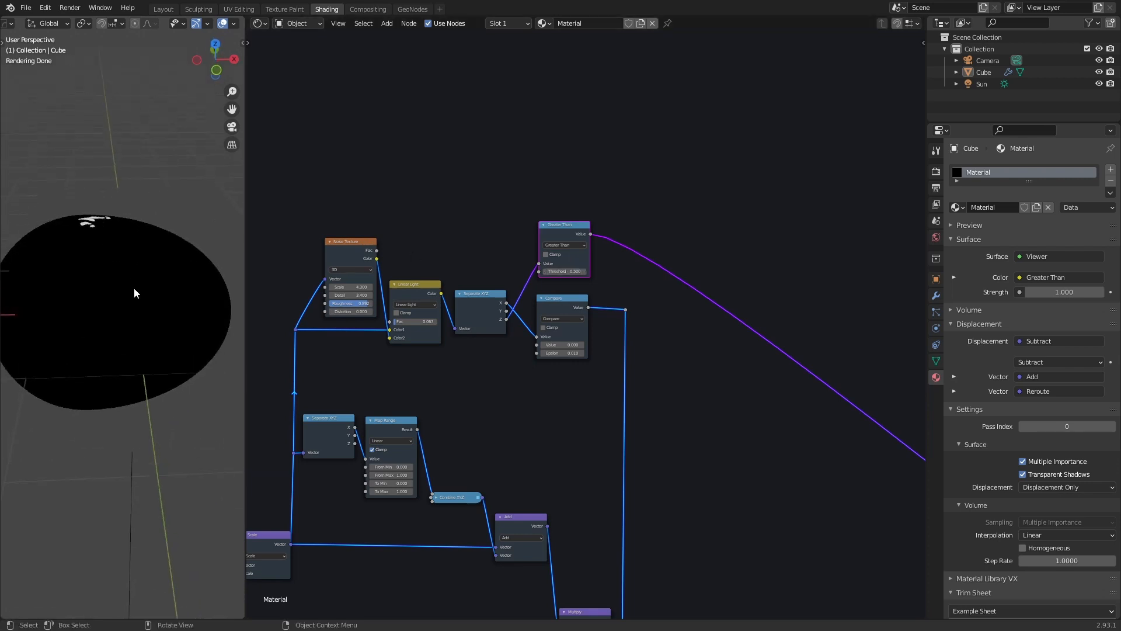
middle_click_drag(135, 292, 131, 266)
scroll(570, 283, "up", 1)
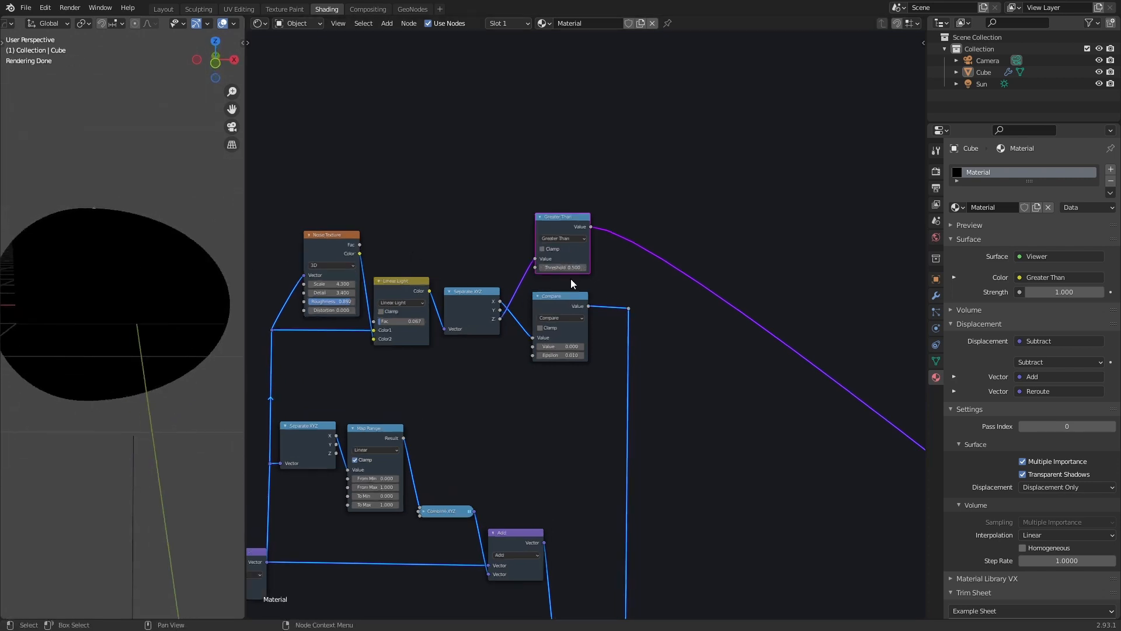
Set the Greater Than threshold to 0.7 and move the node farther above the Compare node
scroll(571, 279, "up", 2)
left_click_drag(532, 257, 535, 257)
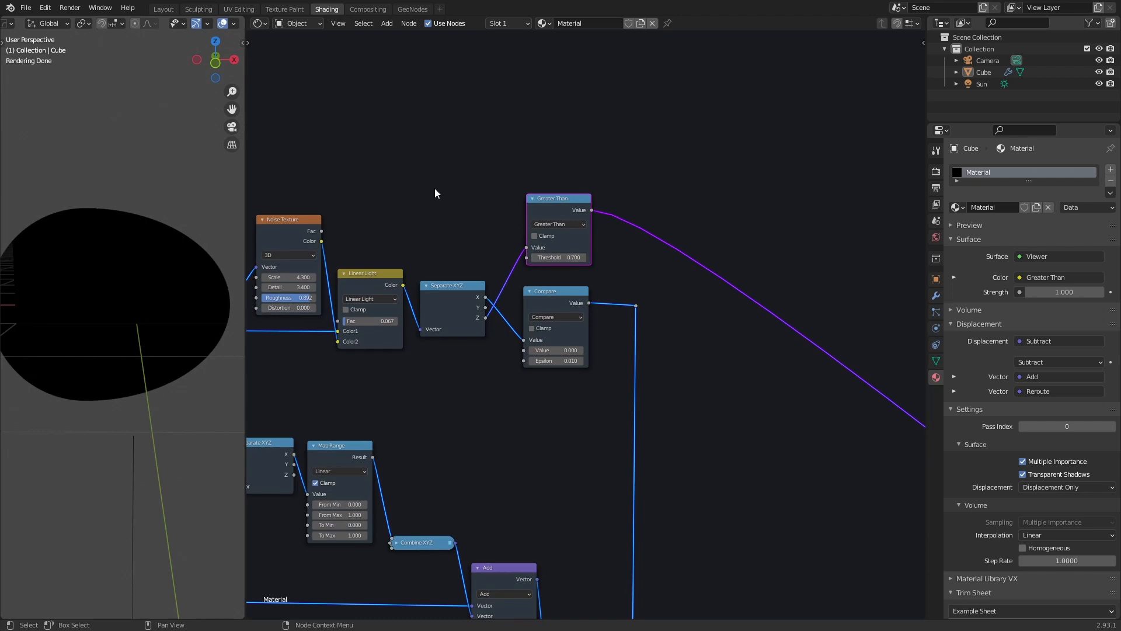
middle_click_drag(435, 193, 464, 257)
left_click_drag(591, 273, 594, 234)
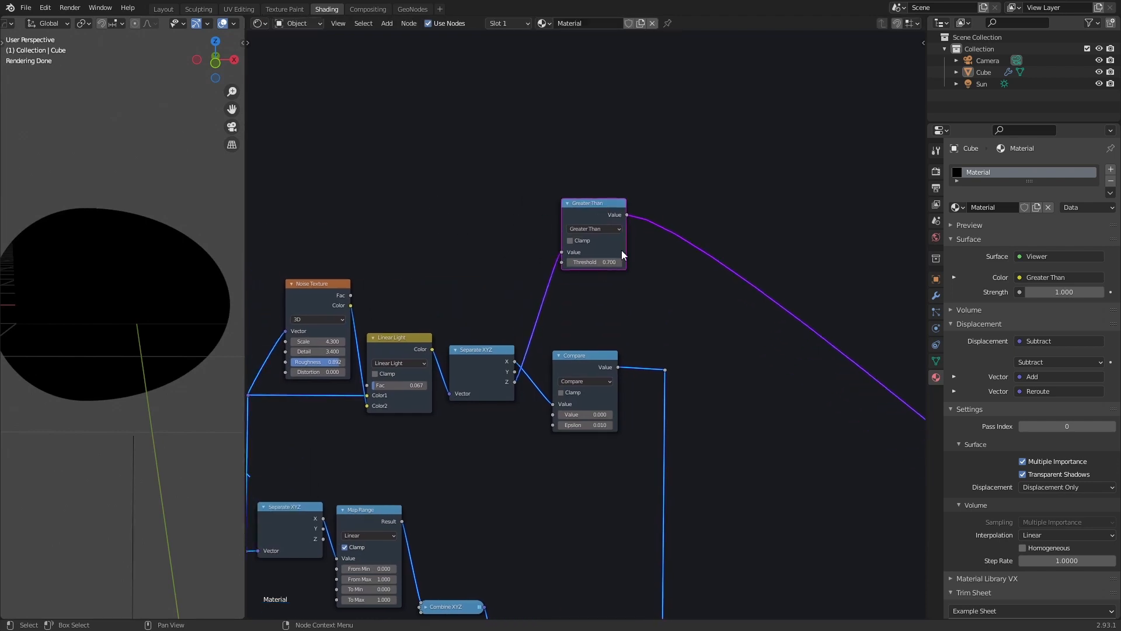
scroll(514, 234, "down", 2)
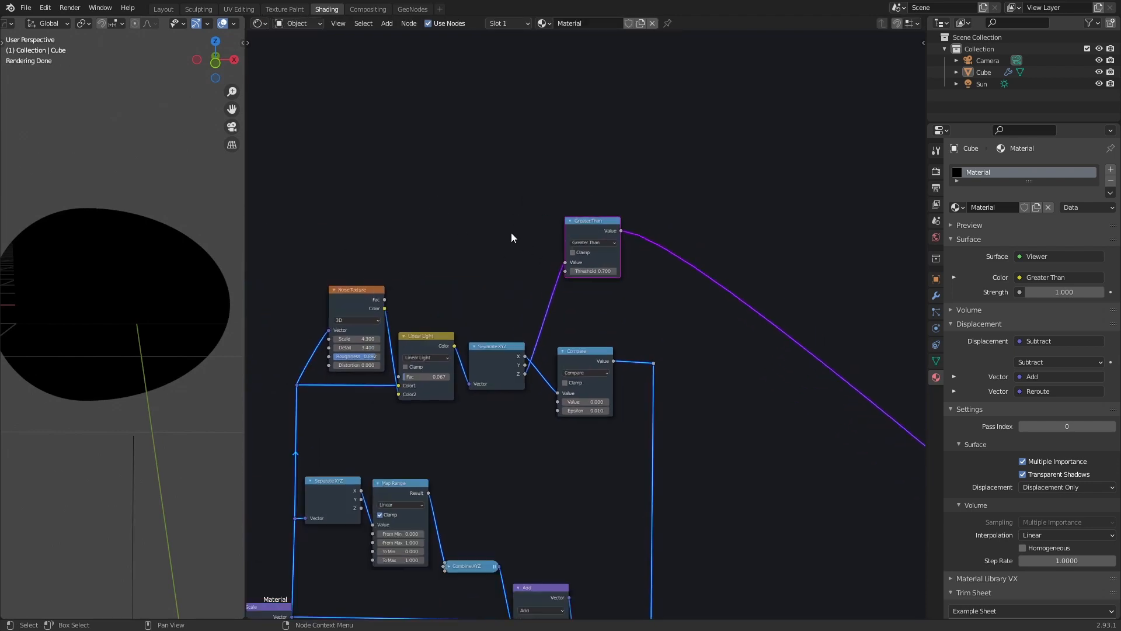
Add a Map Range node just before the Greater Than node, above the Separate XYZ node
key("shift+a")
left_click(517, 215)
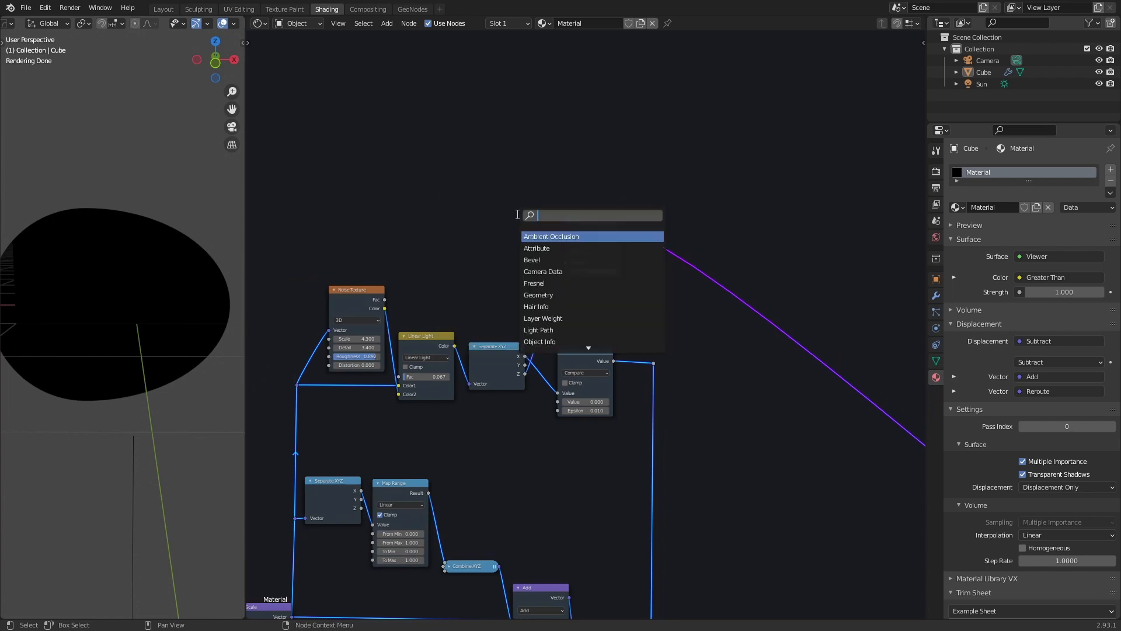
type("rande")
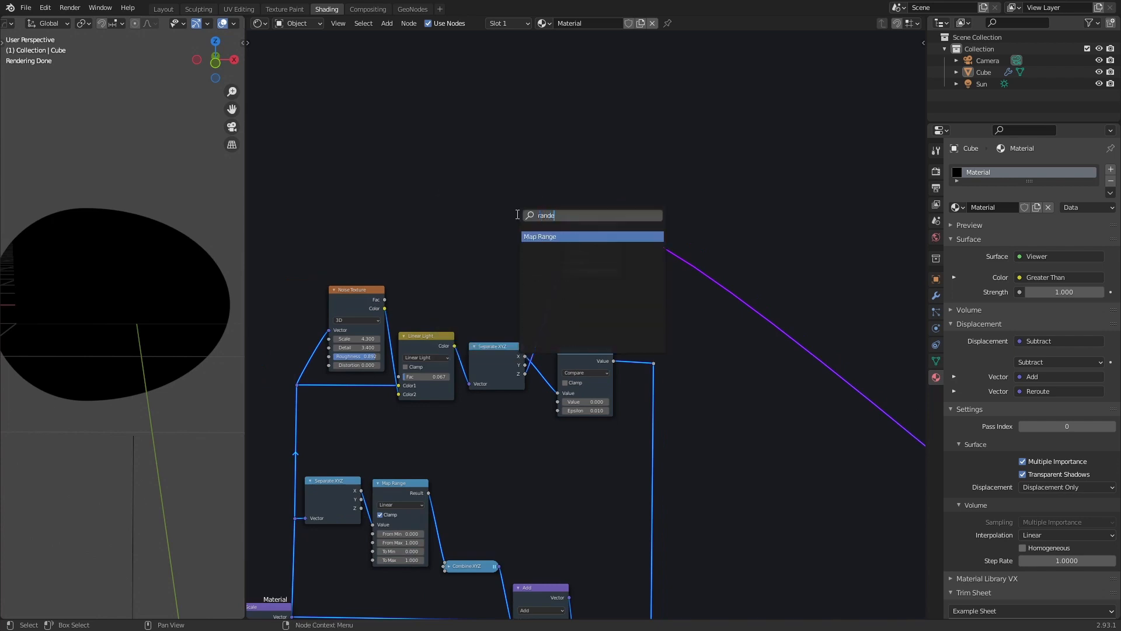
key("Return")
left_click(495, 229)
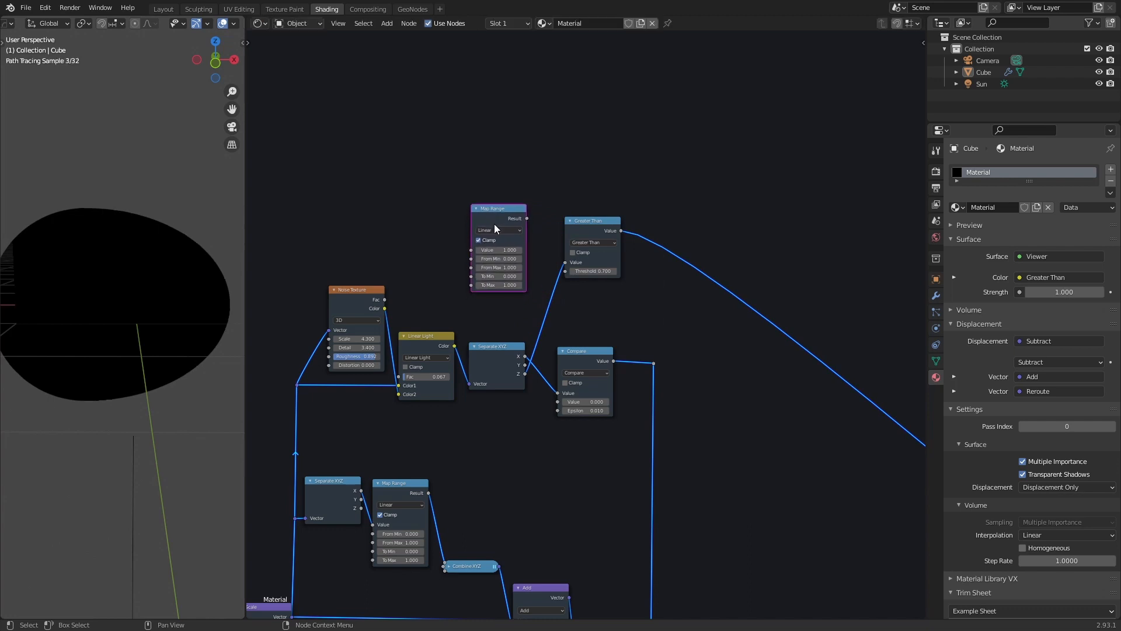
scroll(453, 271, "up", 2)
left_click(479, 265)
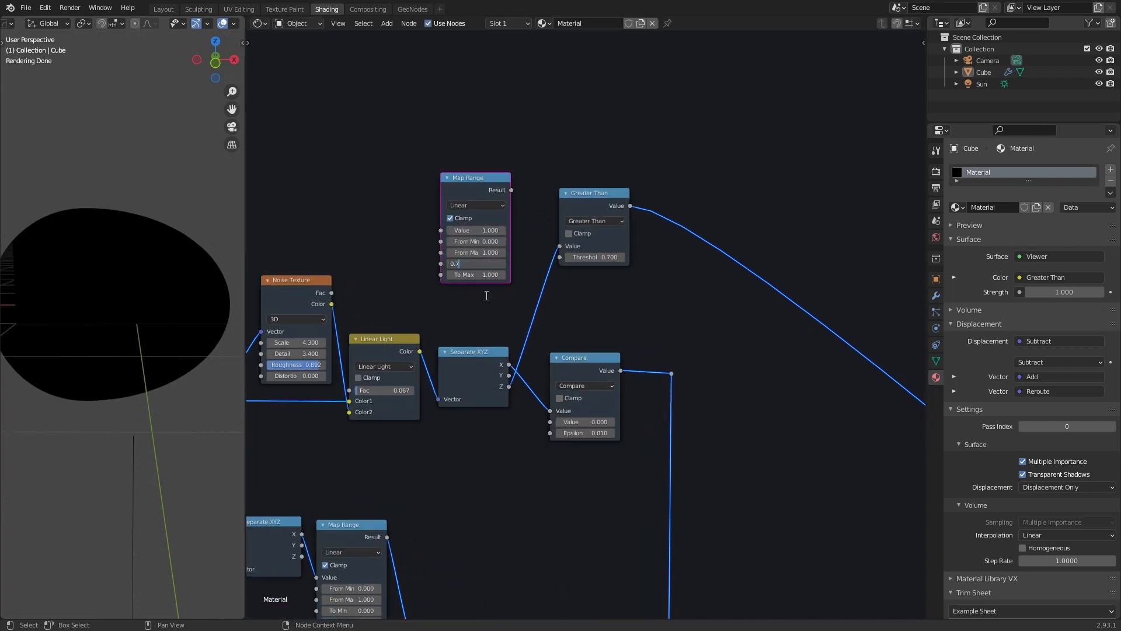
key("Return")
left_click(481, 264)
key("Return")
Add a Value node in front of the new Map Range node and set it to 0
middle_click_drag(372, 175, 455, 198)
key("shift+a")
type("sva")
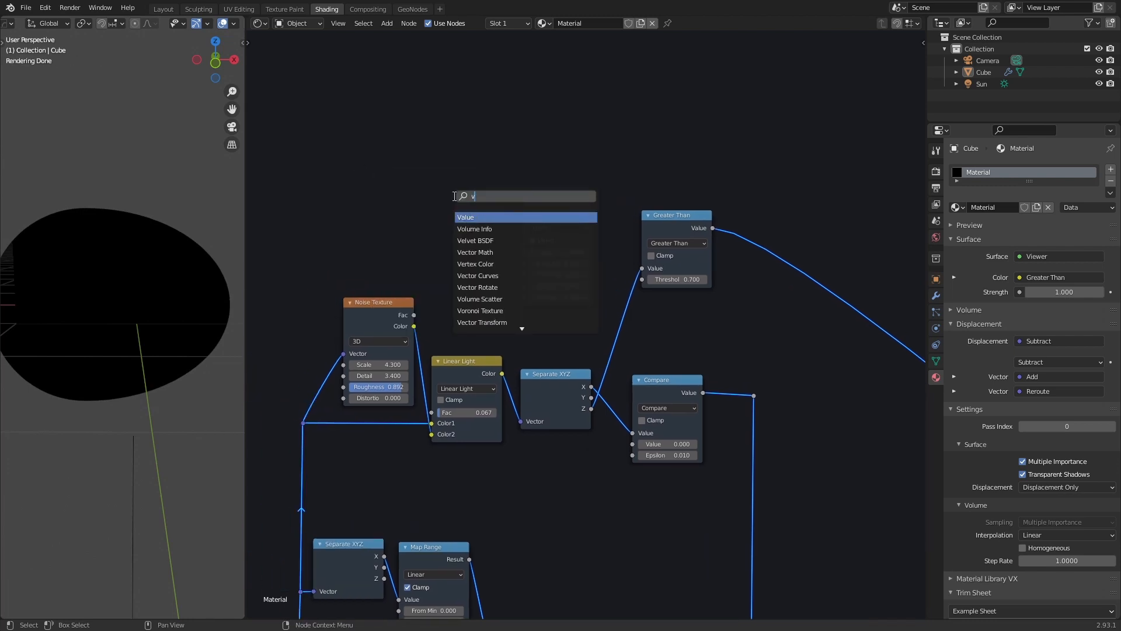
key("Return")
left_click(450, 229)
left_click(451, 227)
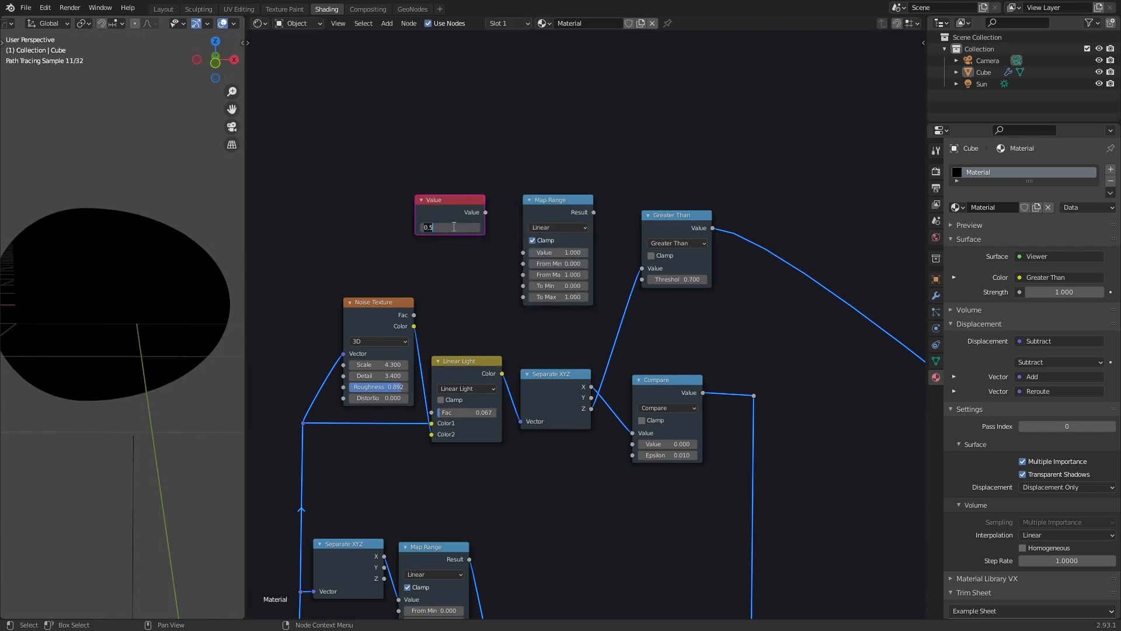
type("0")
key("Return")
Connect the Value node to the Map Range's Value input and set To Min to 0.7
left_click_drag(486, 212, 527, 255)
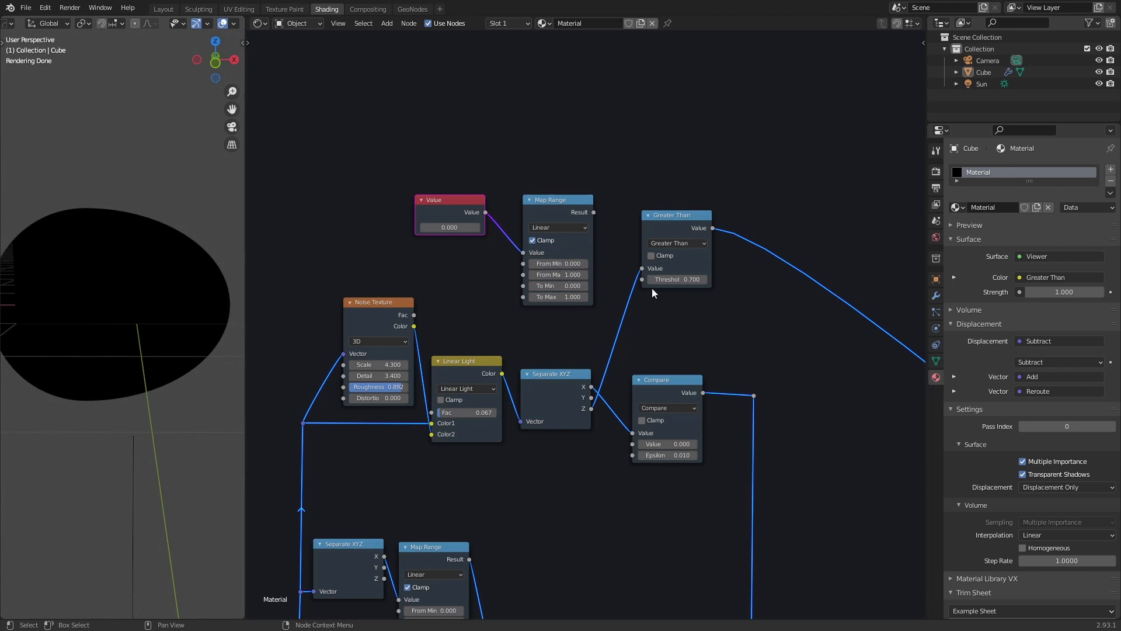
left_click(561, 286)
type(".7")
key("Return")
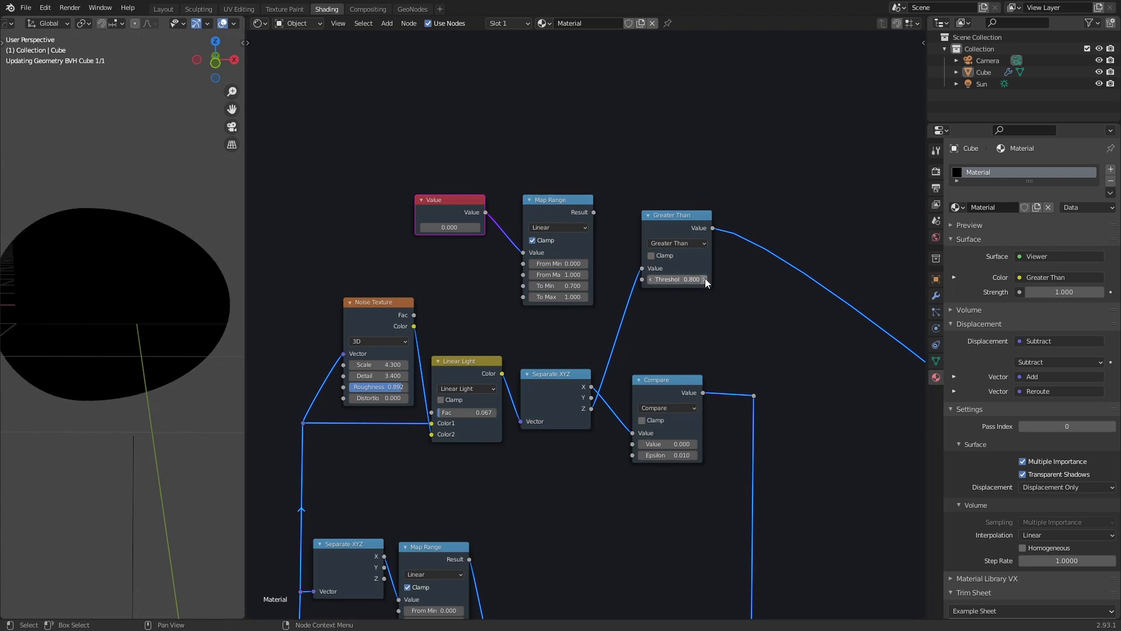
Test different thresholds on the Greater Than node, lowering it to -0.6 to find where the mask covers the whole object
left_click(704, 279)
left_click(705, 280)
left_click(688, 218)
left_click_drag(678, 280, 619, 280)
left_click(705, 279)
left_click(705, 279)
left_click(705, 279)
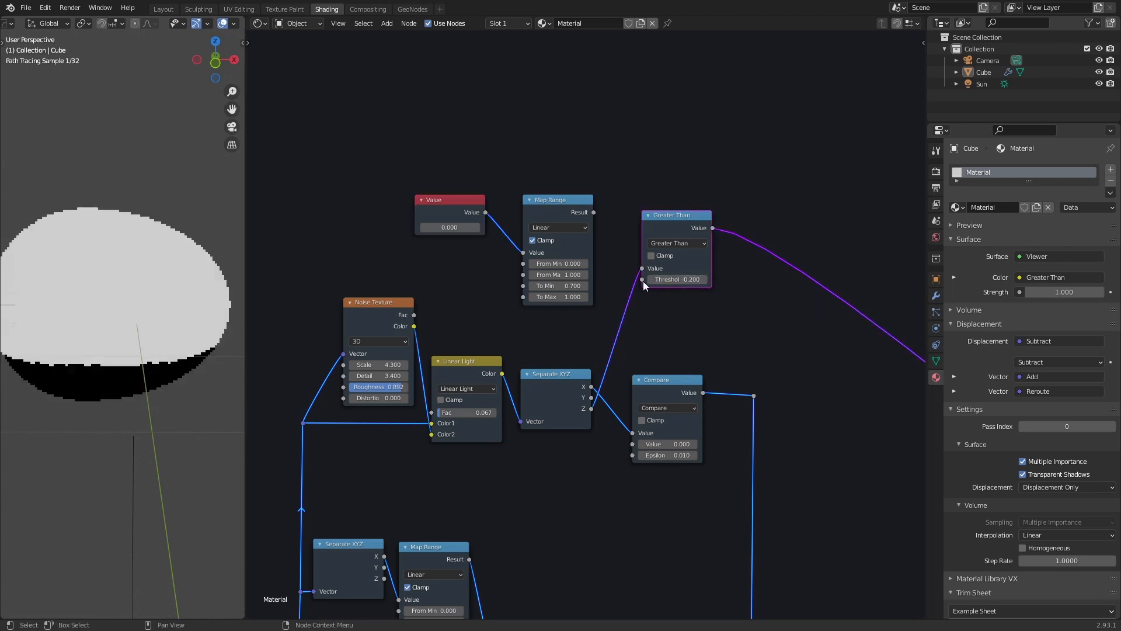
left_click(649, 281)
left_click(650, 280)
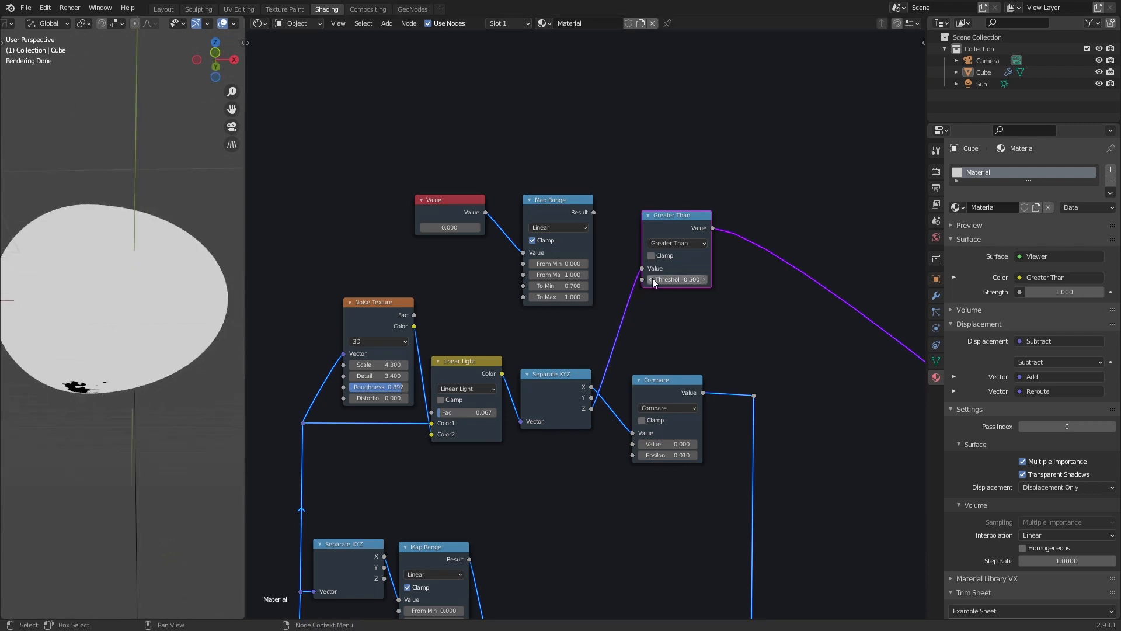
left_click(650, 280)
left_click(650, 280)
Set the Map Range's To Max to -0.6 and connect its Result to the Greater Than threshold
left_click(583, 297)
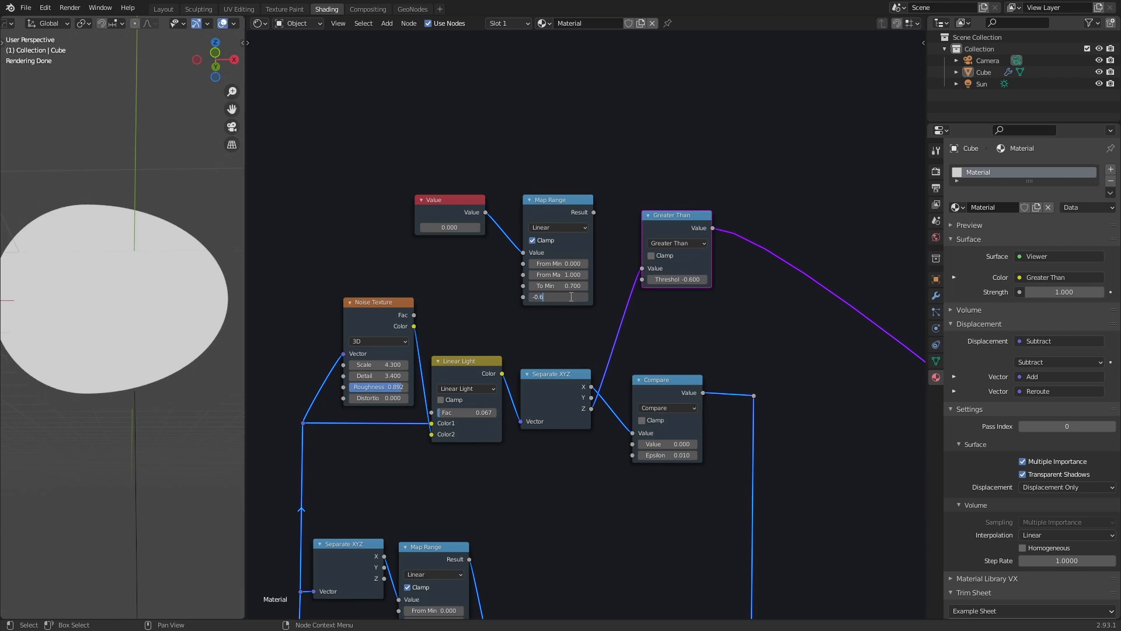
type("-0.6")
key("Return")
left_click_drag(593, 212, 642, 279)
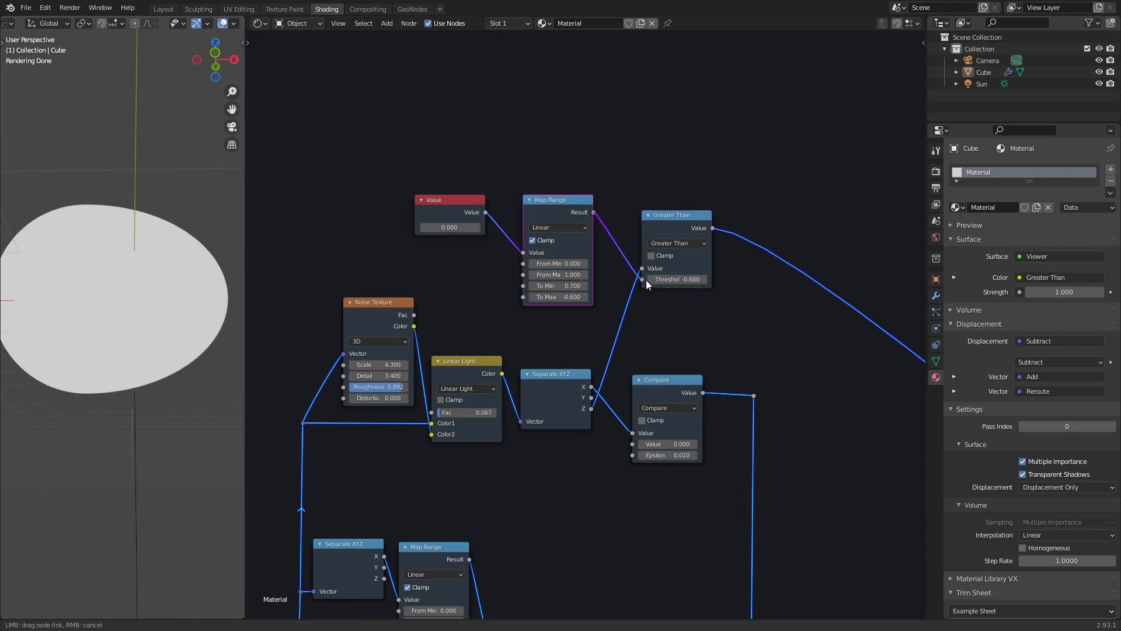
Test the mask by varying the Value node between 0.3 and 0.7, finishing at 0.5
left_click(448, 226)
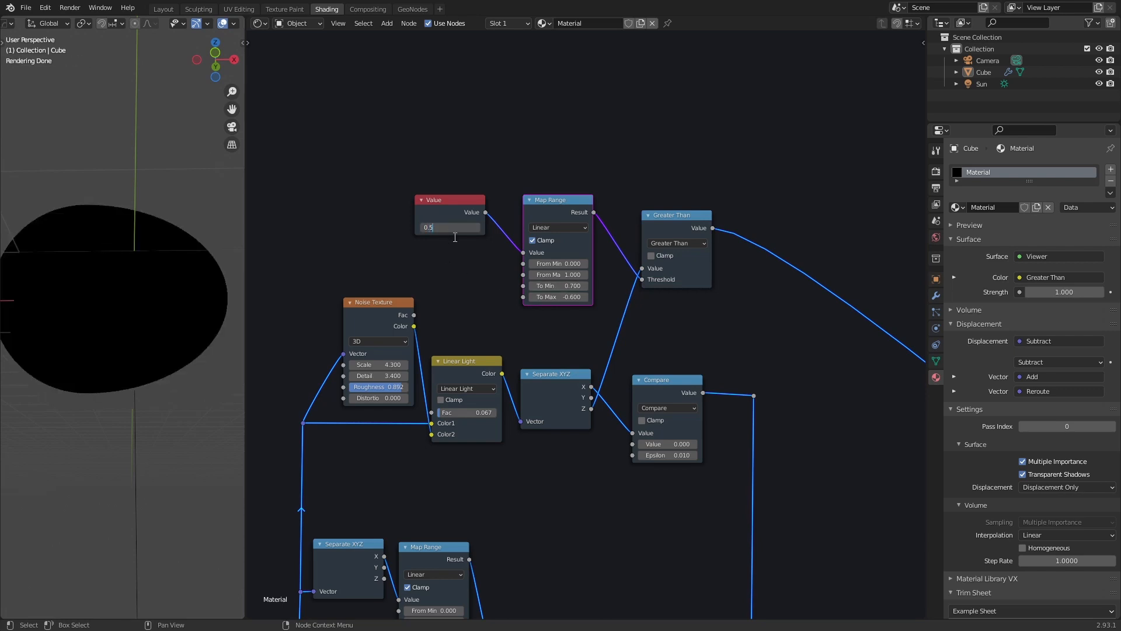
key("Return")
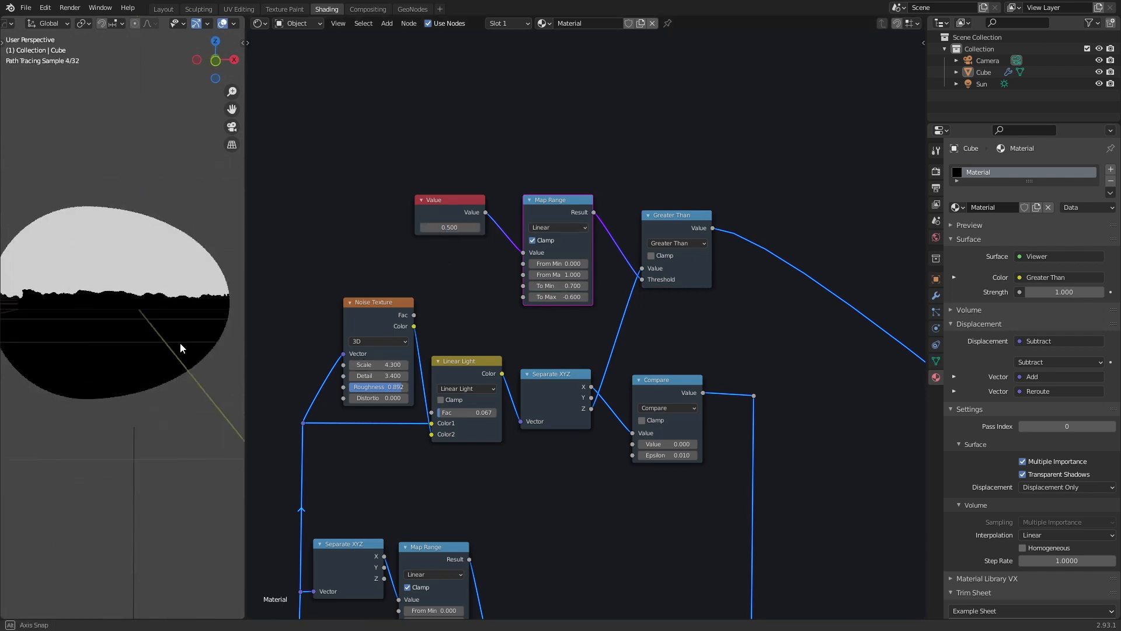
left_click(478, 227)
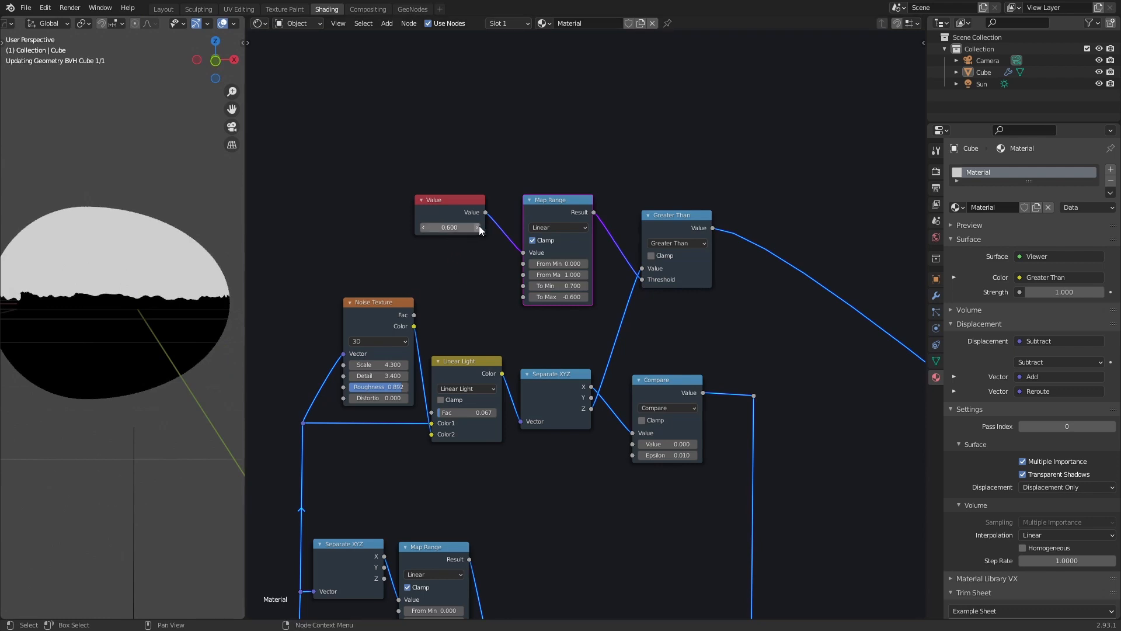
left_click(479, 227)
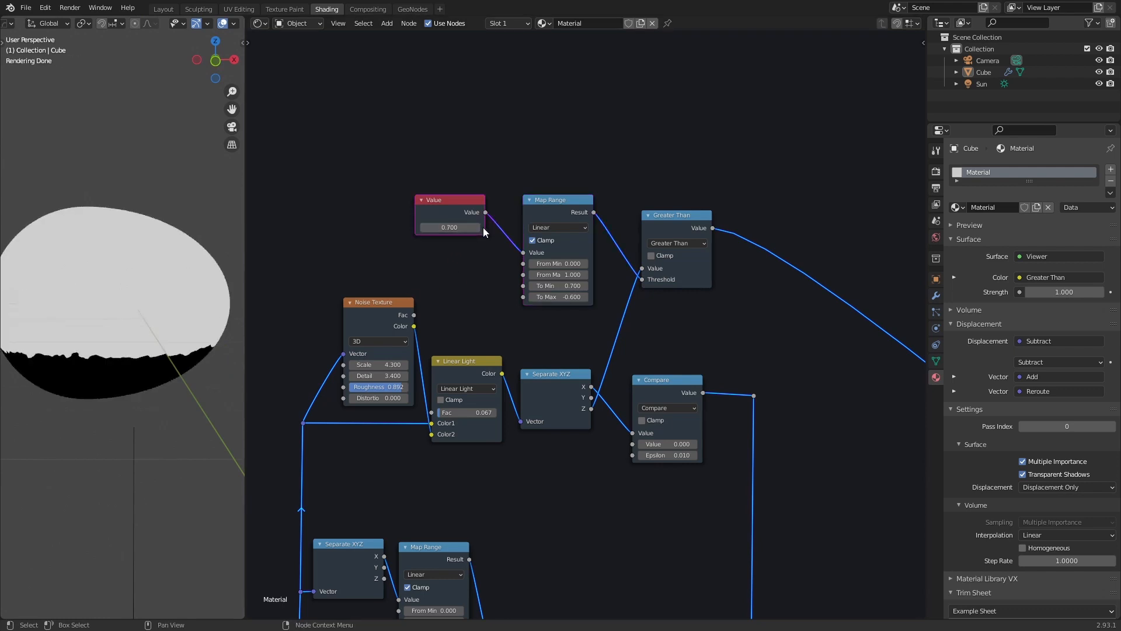
left_click(479, 229)
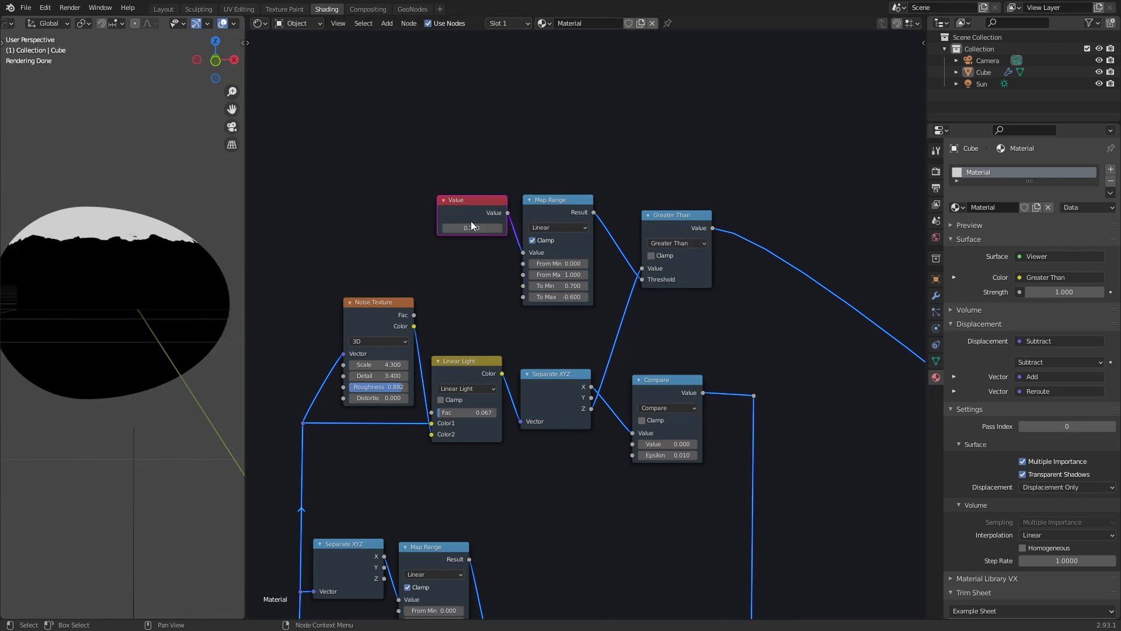
middle_click_drag(156, 369, 140, 368)
scroll(140, 369, "down", 2)
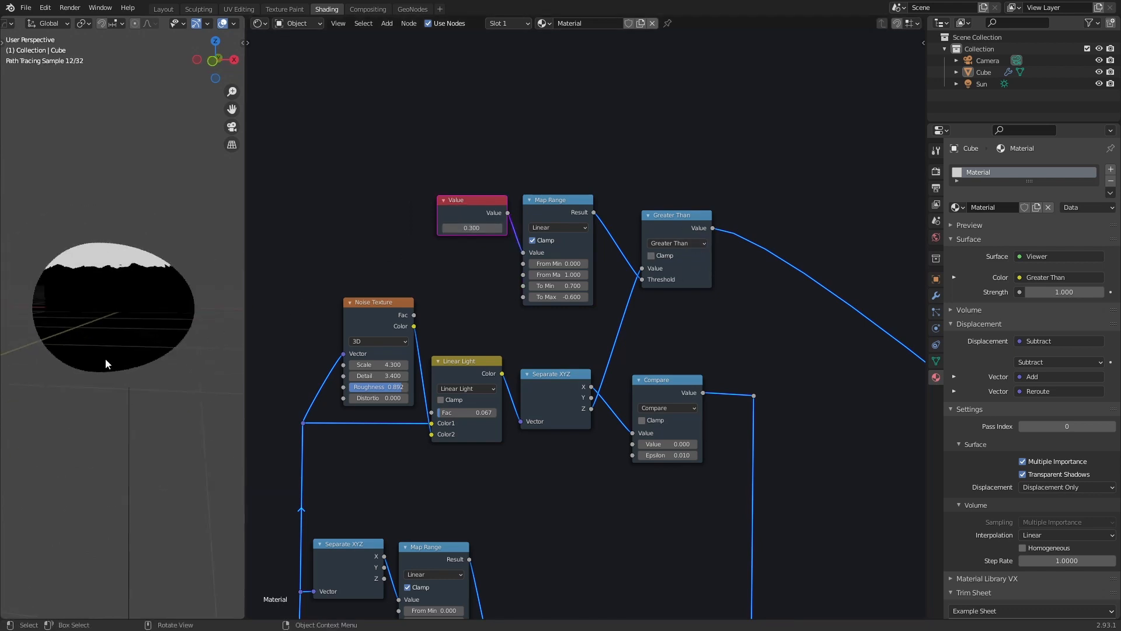
left_click(499, 228)
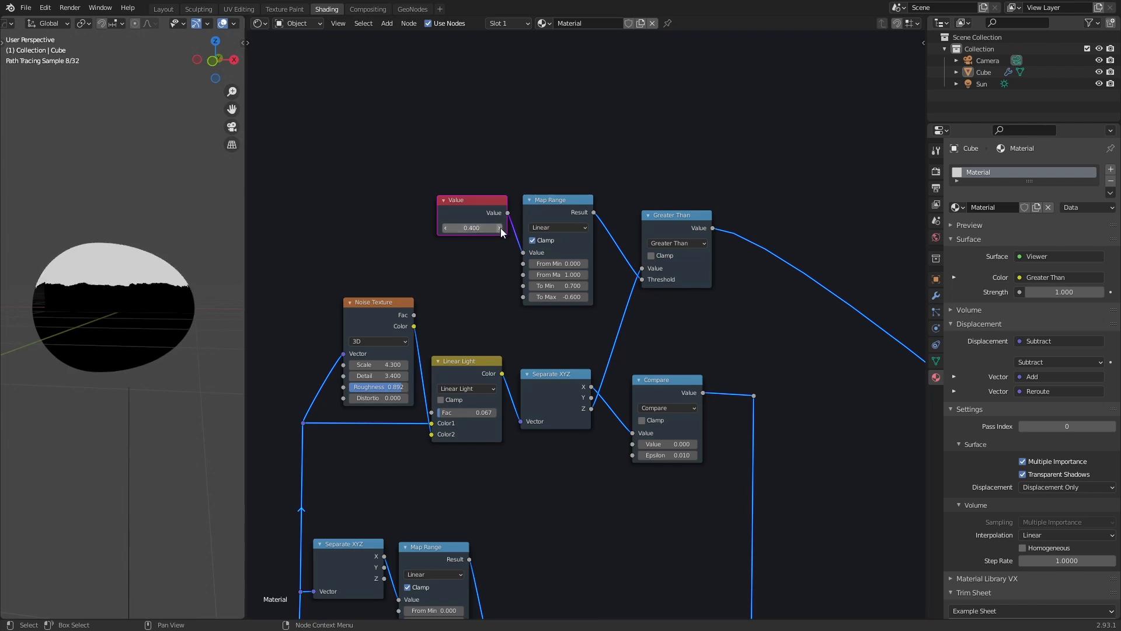
left_click(499, 228)
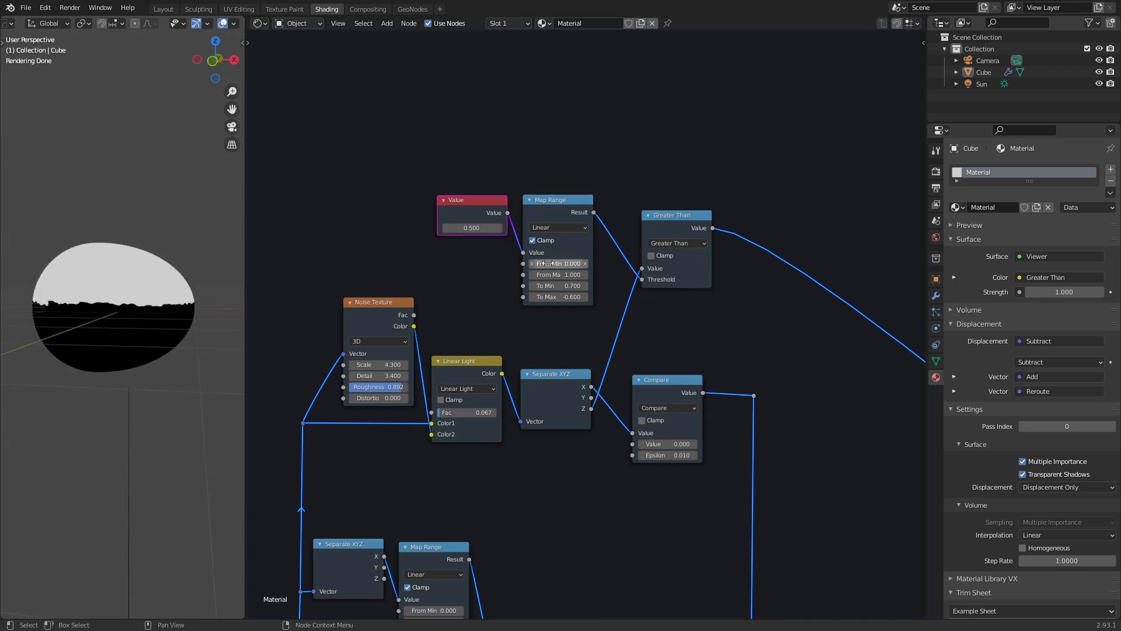
Change the Greater Than node to Less Than, and set the Map Range's From Min to 1 and From Max to 0
left_click(665, 243)
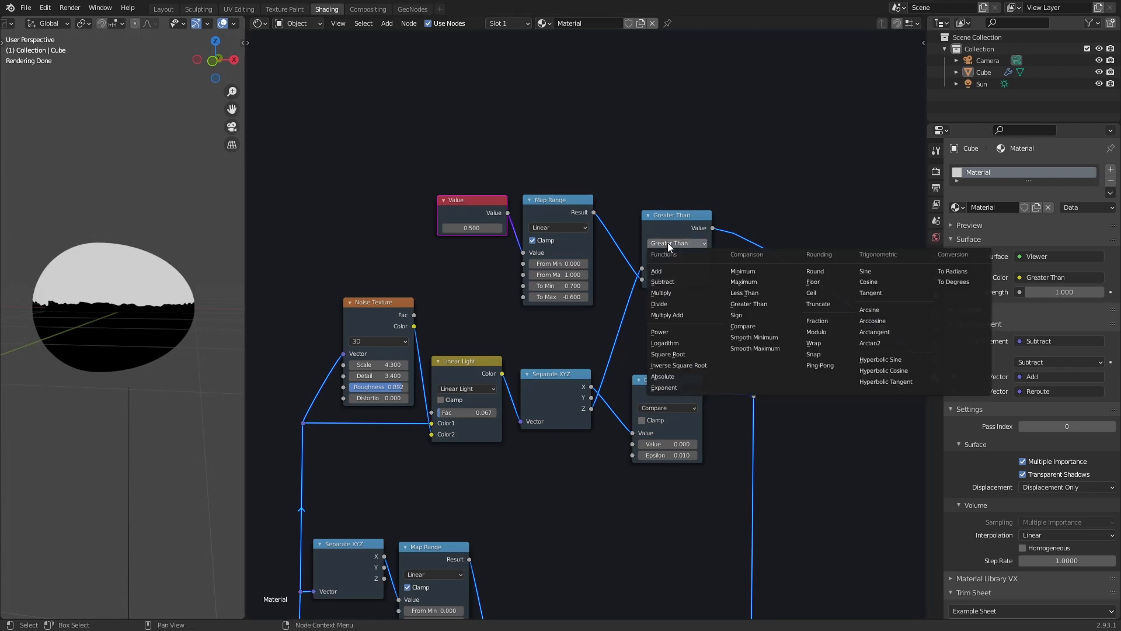
left_click(752, 293)
scroll(524, 248, "up", 1)
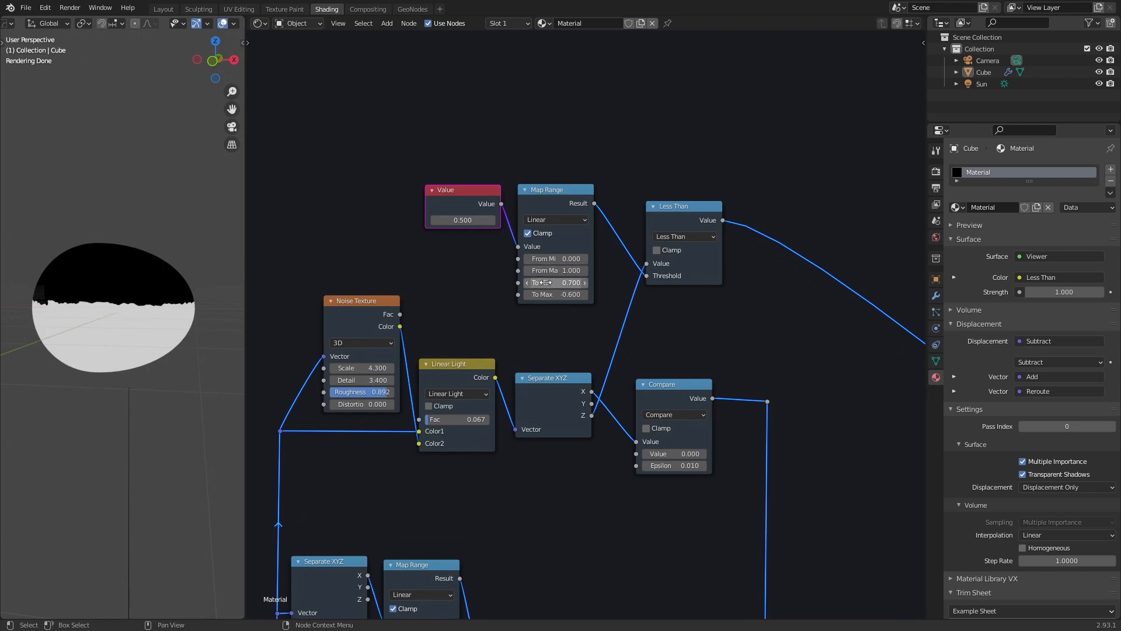
left_click(556, 258)
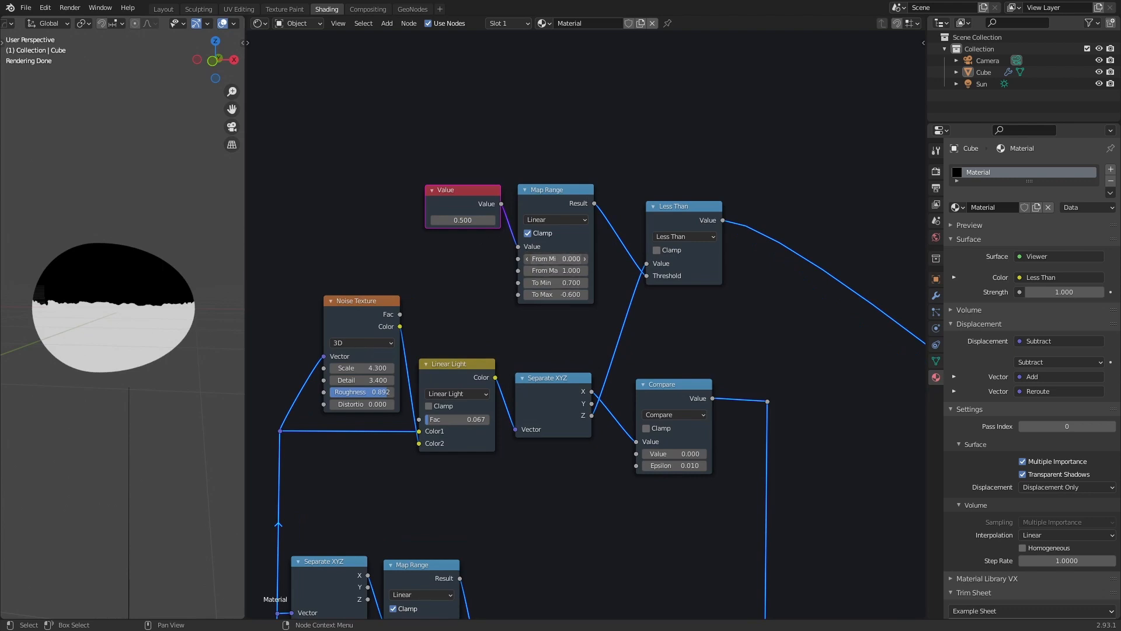
type("0.0")
key("Return")
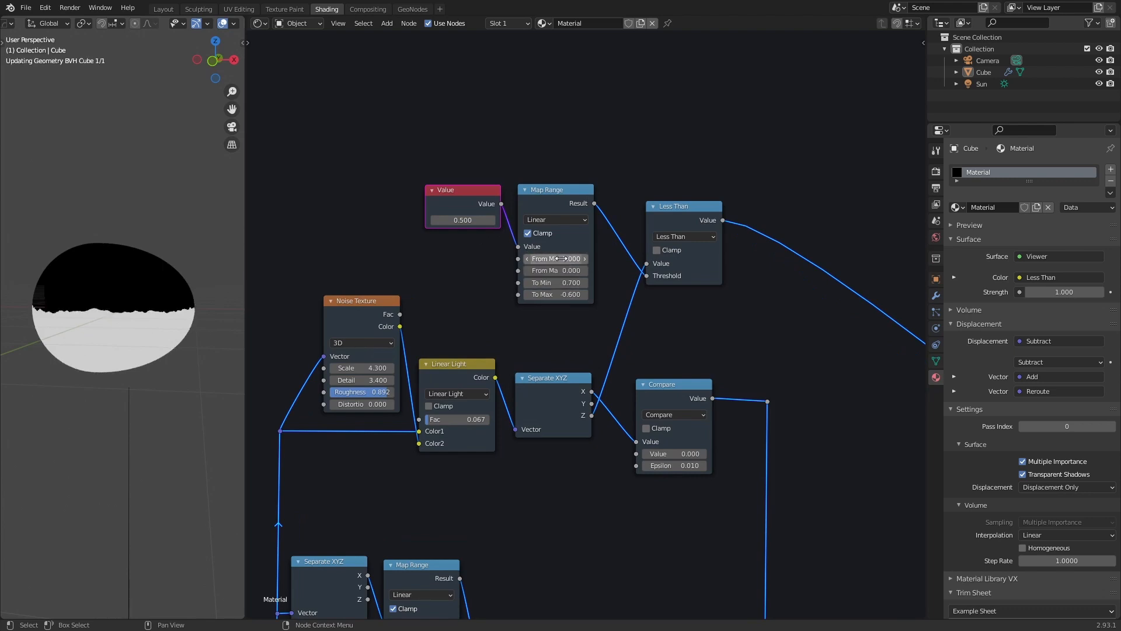
Test the inverted mask by raising the Value node to 0.7 and lowering it to 0.2
left_click(496, 220)
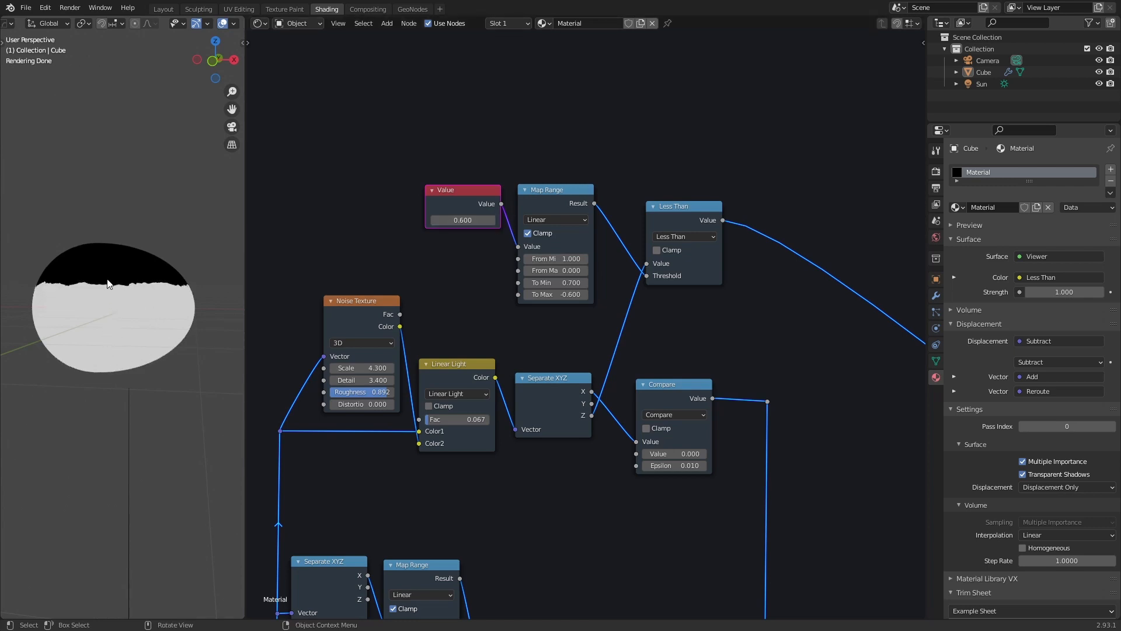
left_click(491, 220)
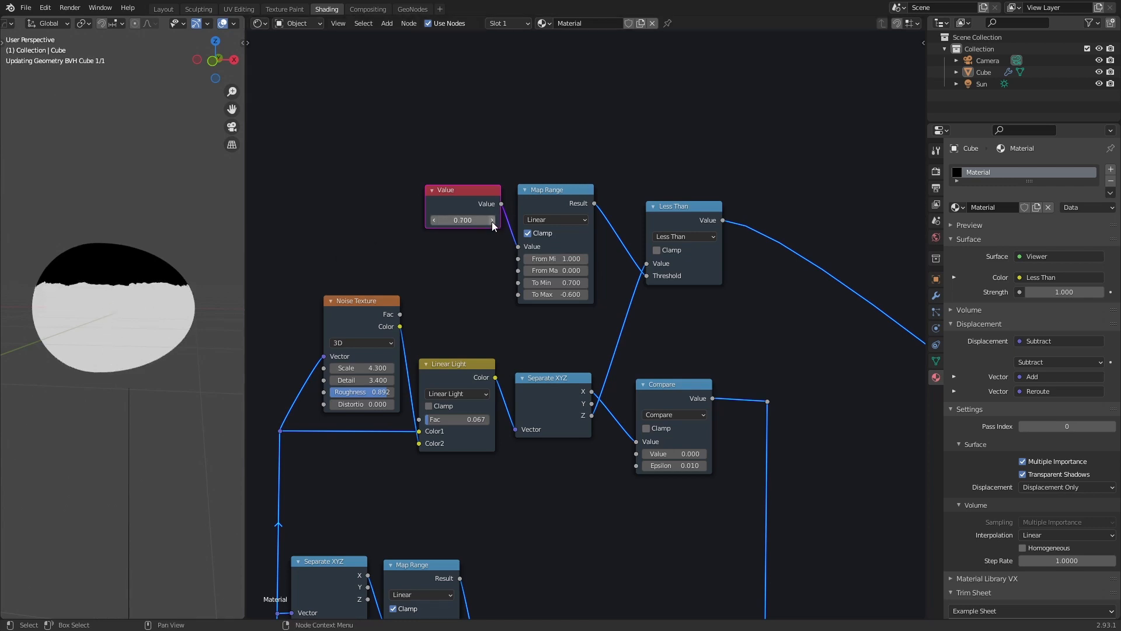
left_click(433, 220)
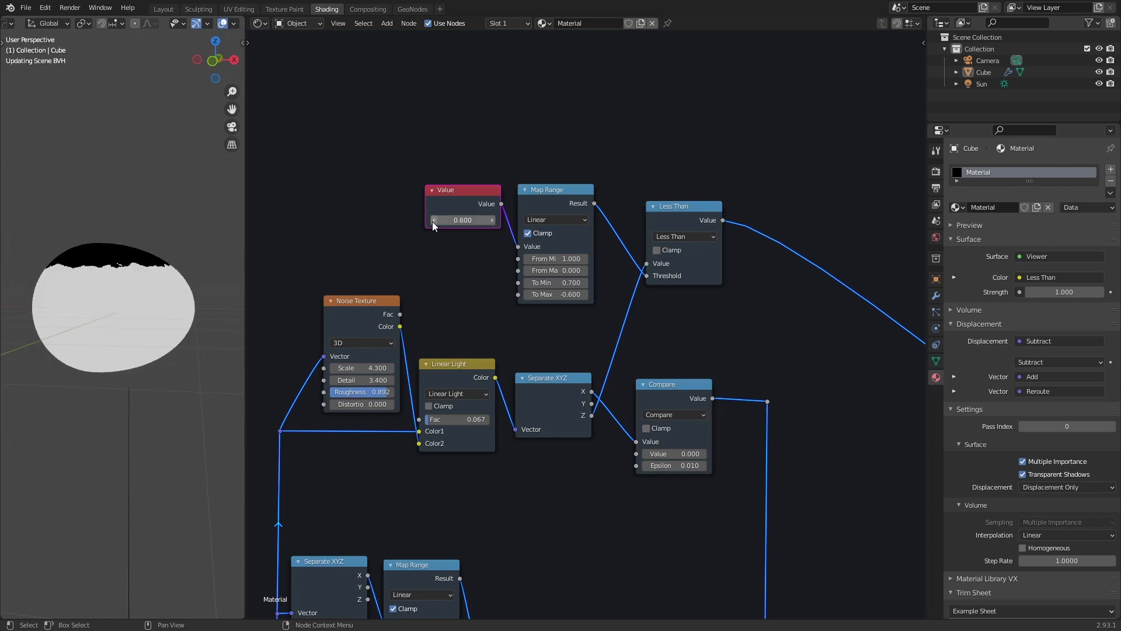
left_click(433, 221)
left_click(433, 220)
left_click(432, 220)
left_click(432, 220)
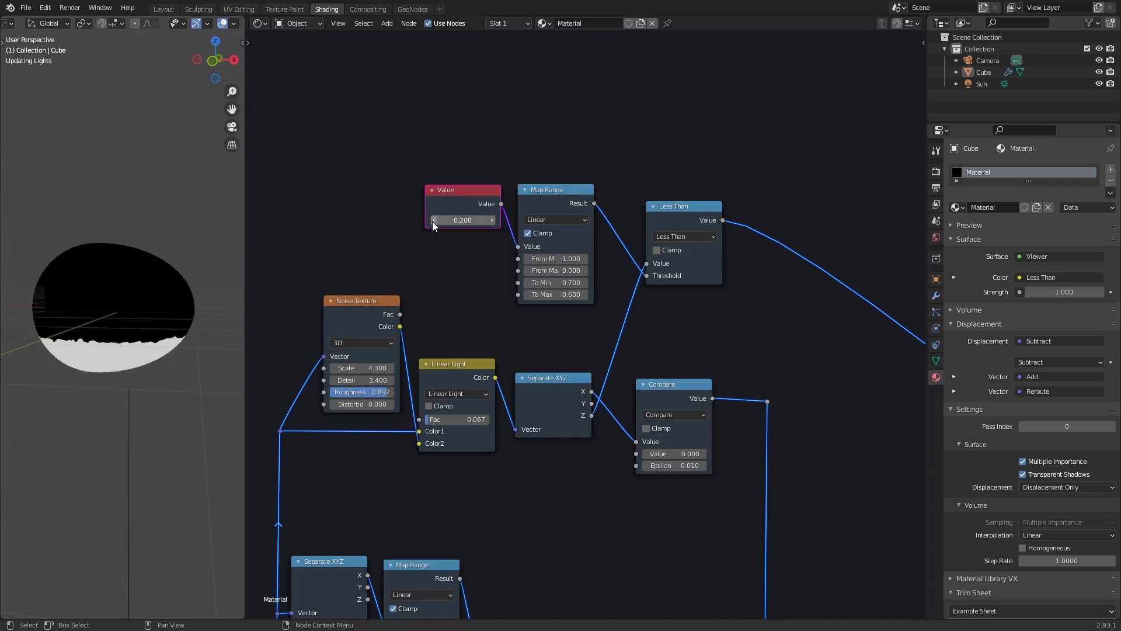
Lower the Value node to 0.1, and duplicate the Less Than node as a Multiply node beside Compare
left_click(432, 220)
scroll(514, 292, "down", 5)
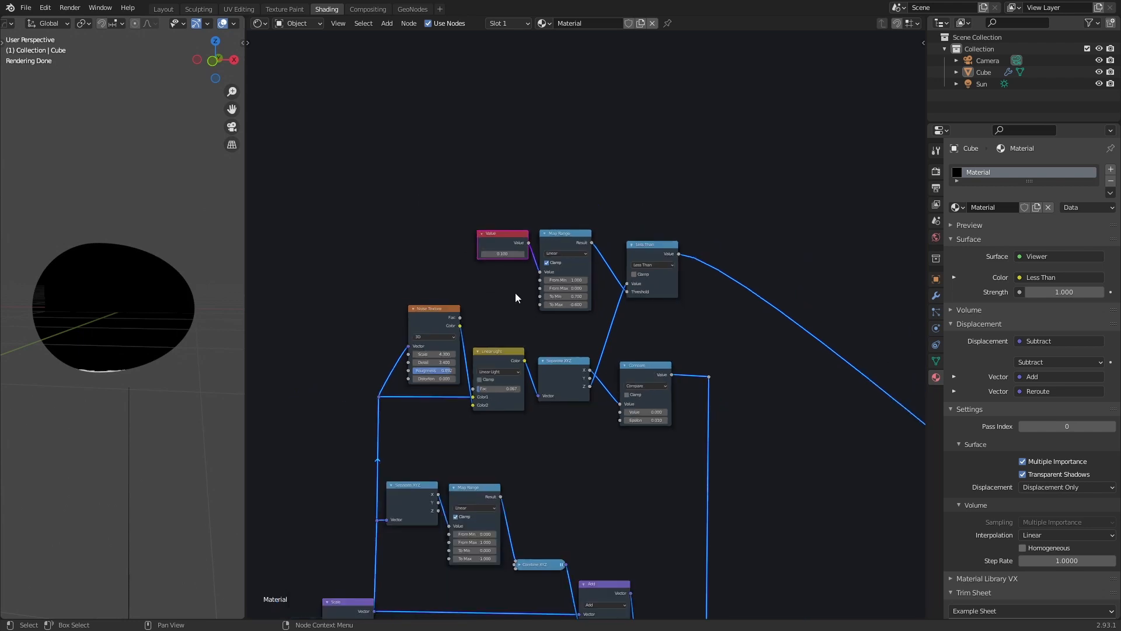
middle_click_drag(566, 330, 521, 191)
middle_click_drag(662, 146, 590, 175)
scroll(511, 228, "up", 4)
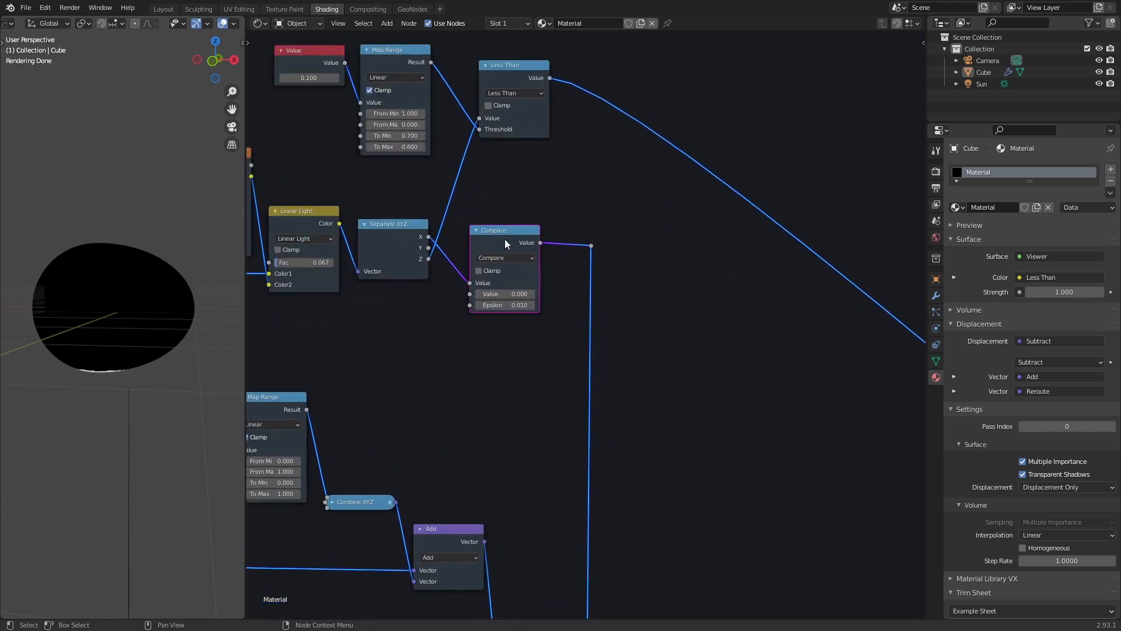
left_click(538, 102)
key("shift+d")
left_click(706, 248)
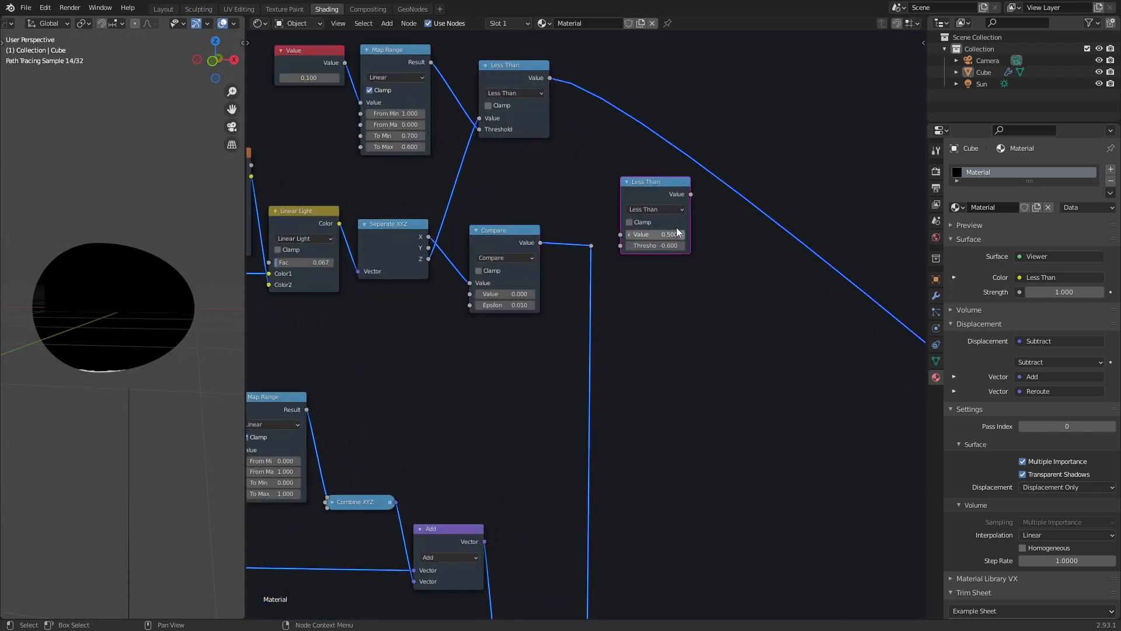
left_click(659, 209)
left_click(657, 259)
Insert Multiply on the Compare output link, connect Less Than's Value to its second input, and preview the combined mask
left_click_drag(506, 250, 480, 249)
left_click(474, 245, "ctrl+shift")
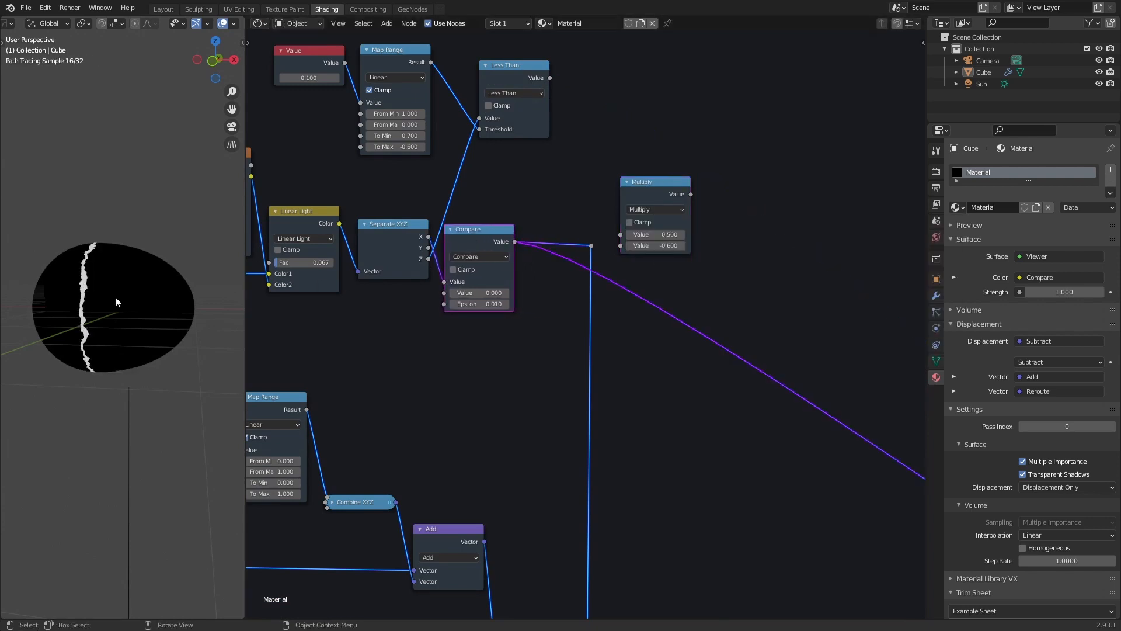
left_click_drag(647, 183, 550, 189)
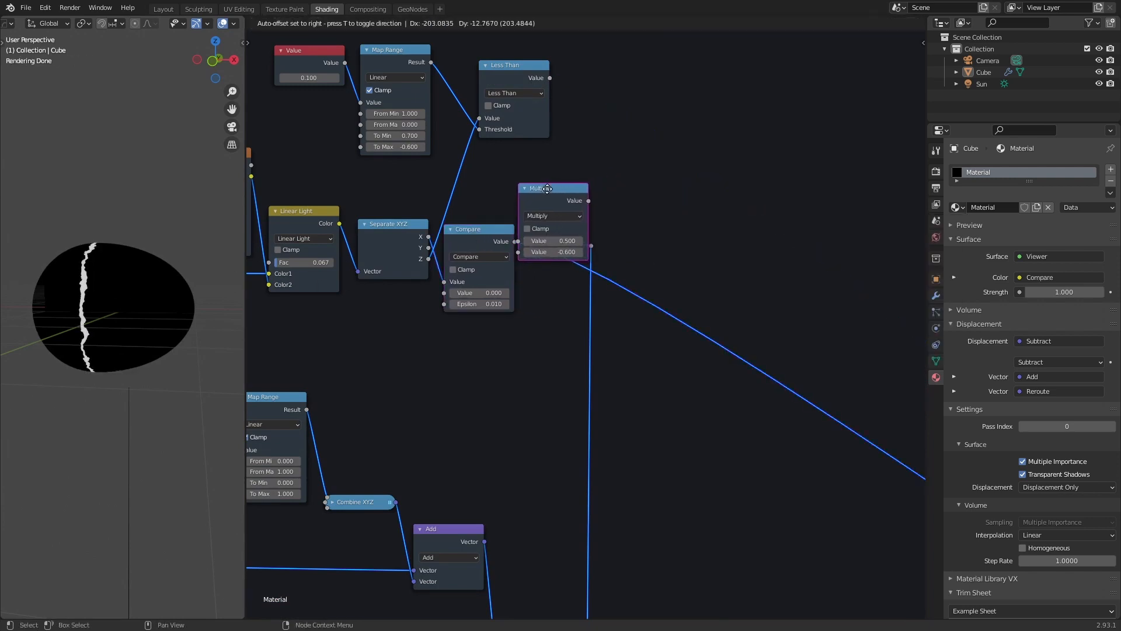
left_click_drag(549, 78, 555, 251)
left_click(590, 202, "ctrl+shift")
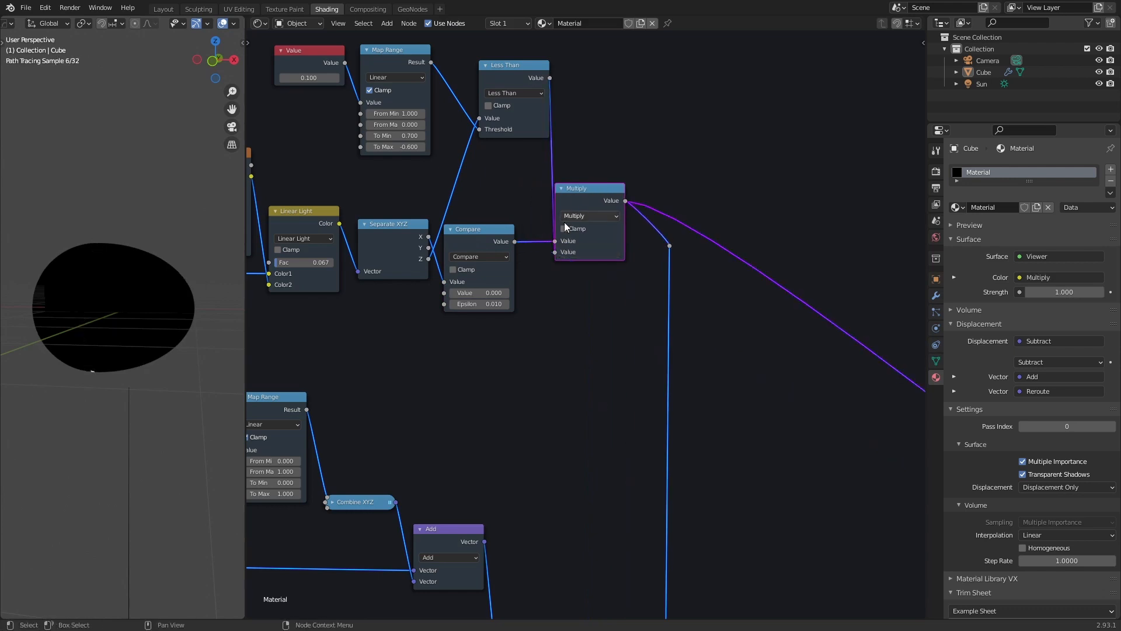
Test the combined crack mask by raising the Value node to 0.6
middle_click_drag(335, 186, 488, 301)
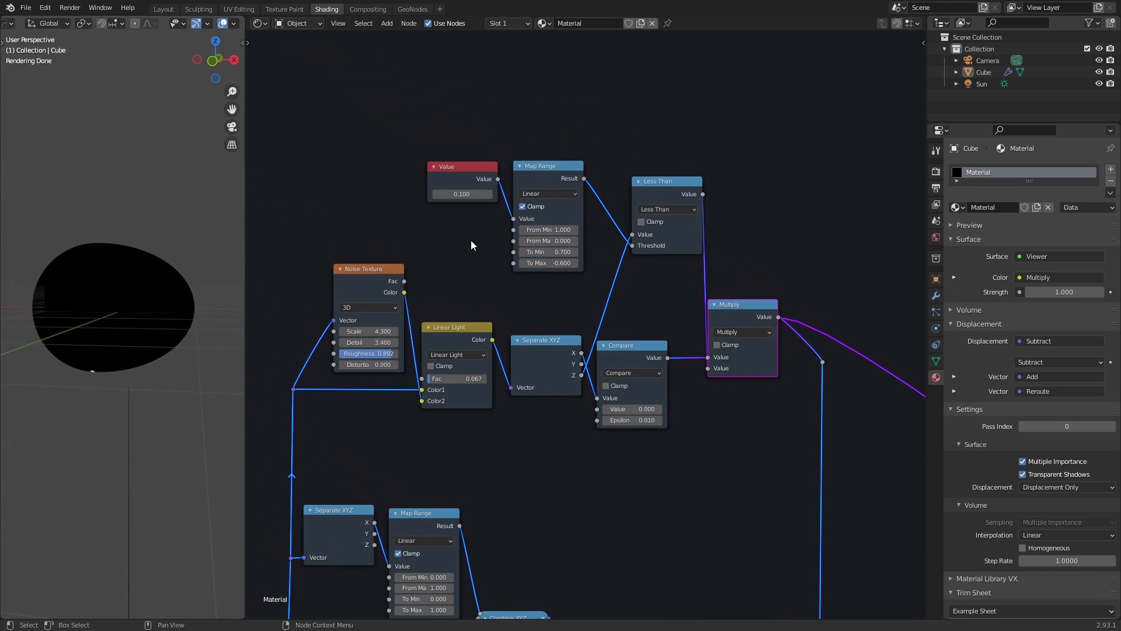
left_click(489, 196)
left_click(490, 196)
left_click(489, 196)
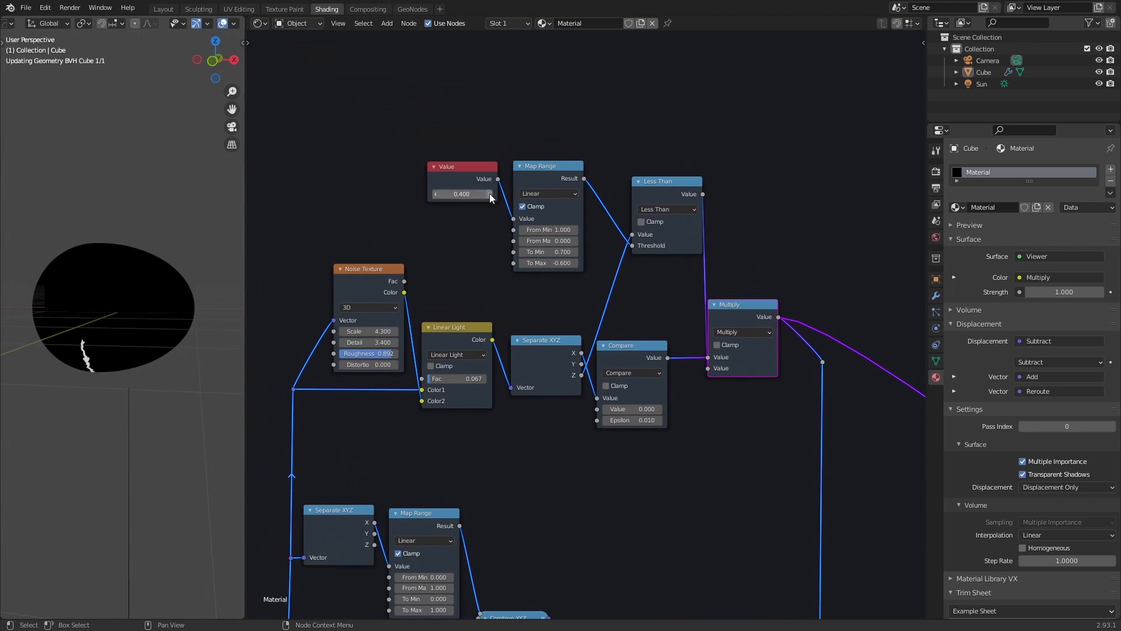
left_click(490, 195)
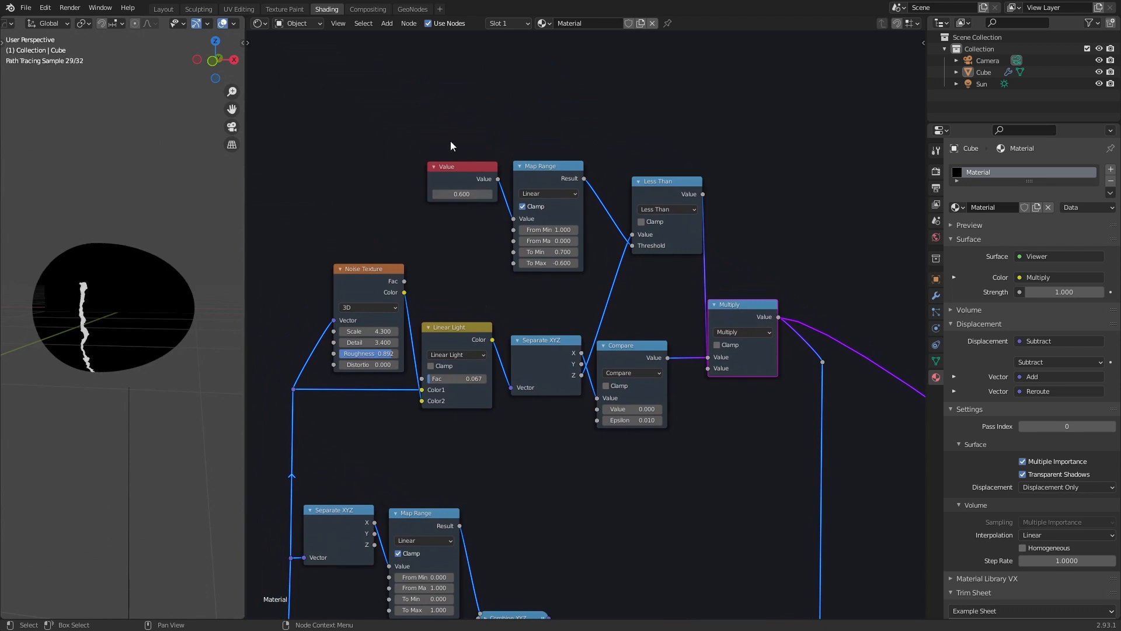
Label the Value node "Animate Crack"
left_click(455, 166, "ctrl+shift")
right_click(454, 166)
left_click(417, 167)
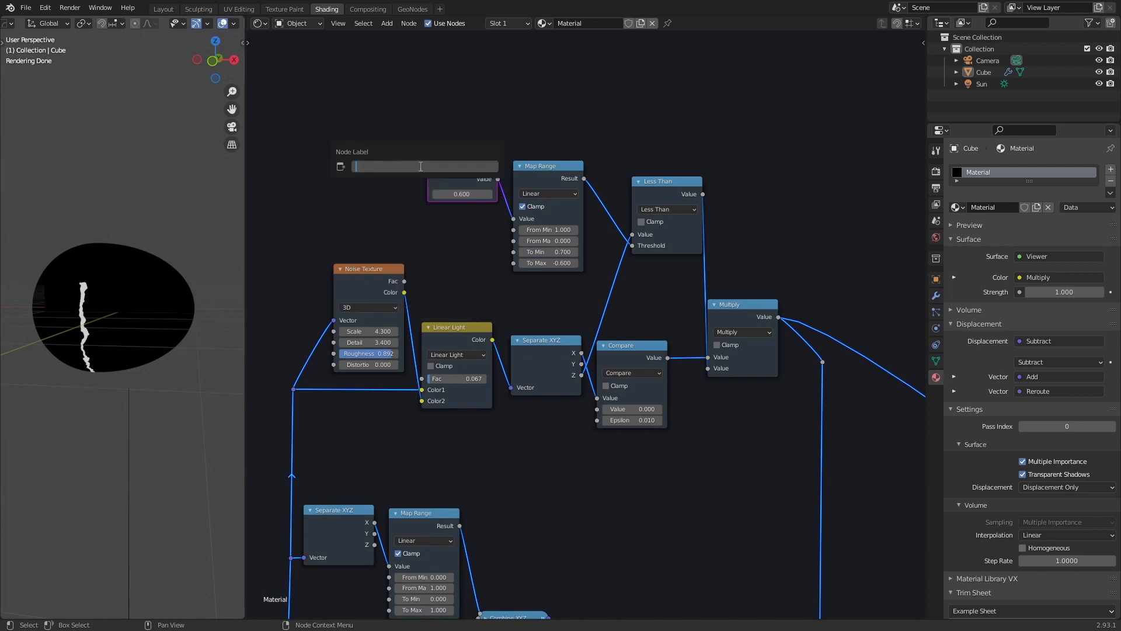
type("Animate Crack")
key("Return")
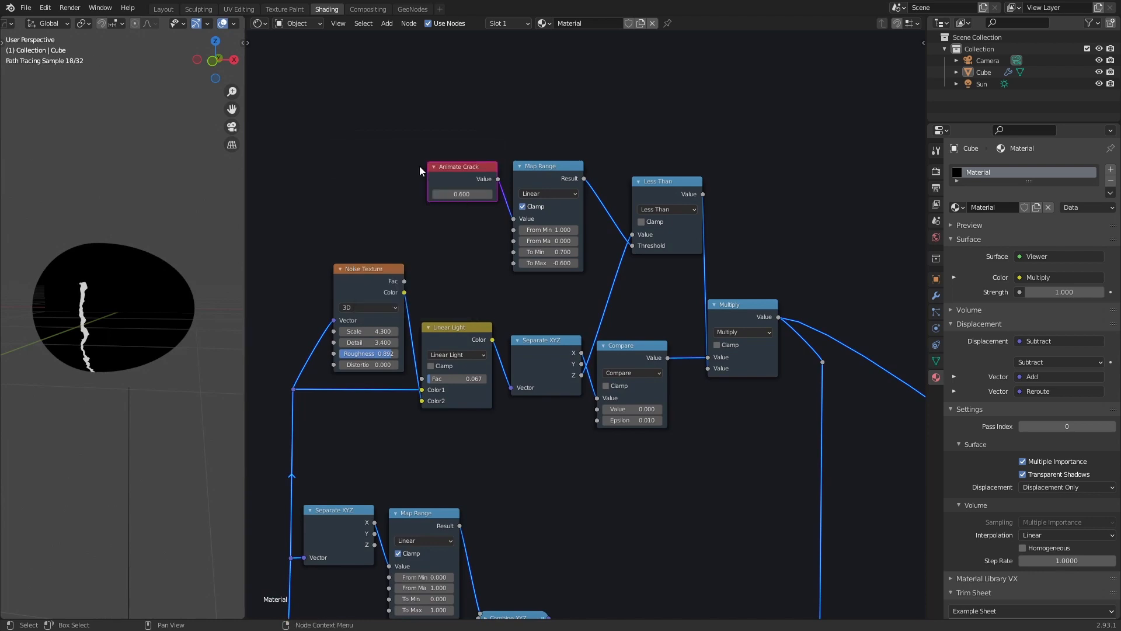
Set the Animate Crack node's value to 1
left_click(467, 195)
type("1")
key("Return")
Nudge the lower math node feeding the Invert branch, and reconnect the Principled BSDF to the material output for preview
scroll(678, 450, "down", 5)
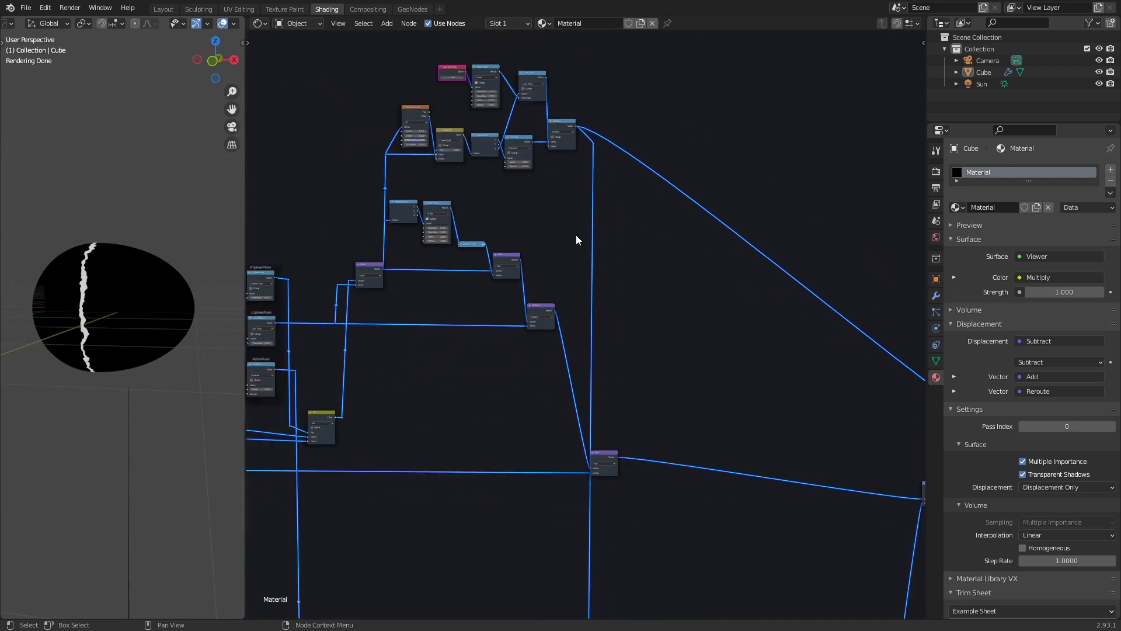
mouse_move(626, 337)
middle_mouse_down()
mouse_move(598, 174)
mouse_move(600, 195)
mouse_move(596, 59)
middle_mouse_up()
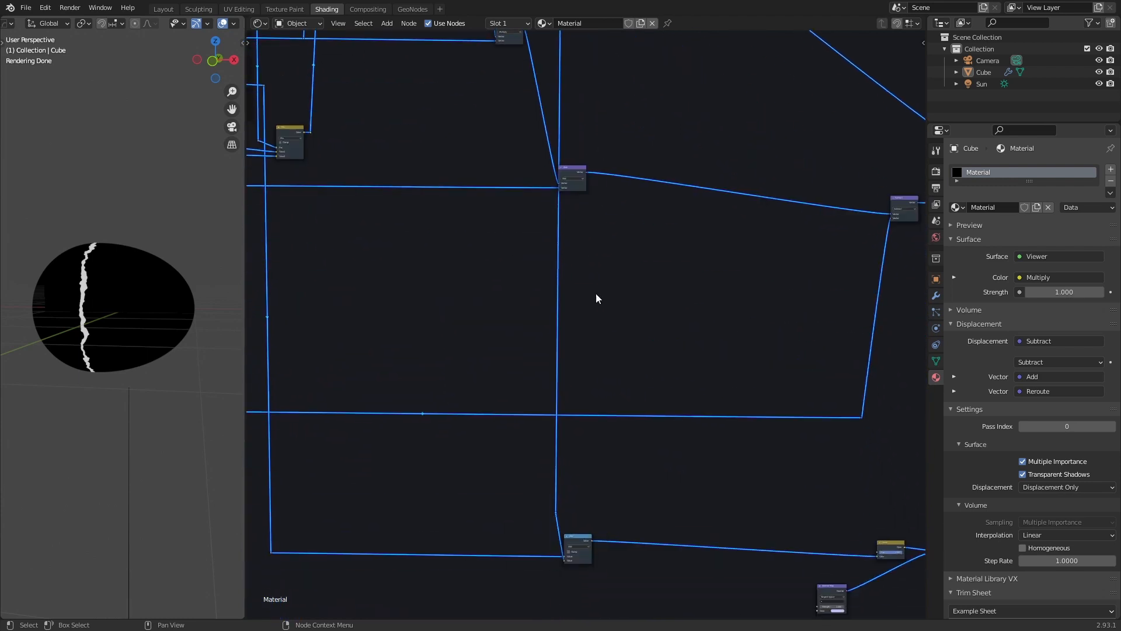
middle_click_drag(595, 410, 560, 257)
scroll(559, 257, "down", 1)
left_click_drag(542, 376, 552, 378)
scroll(607, 336, "down", 6)
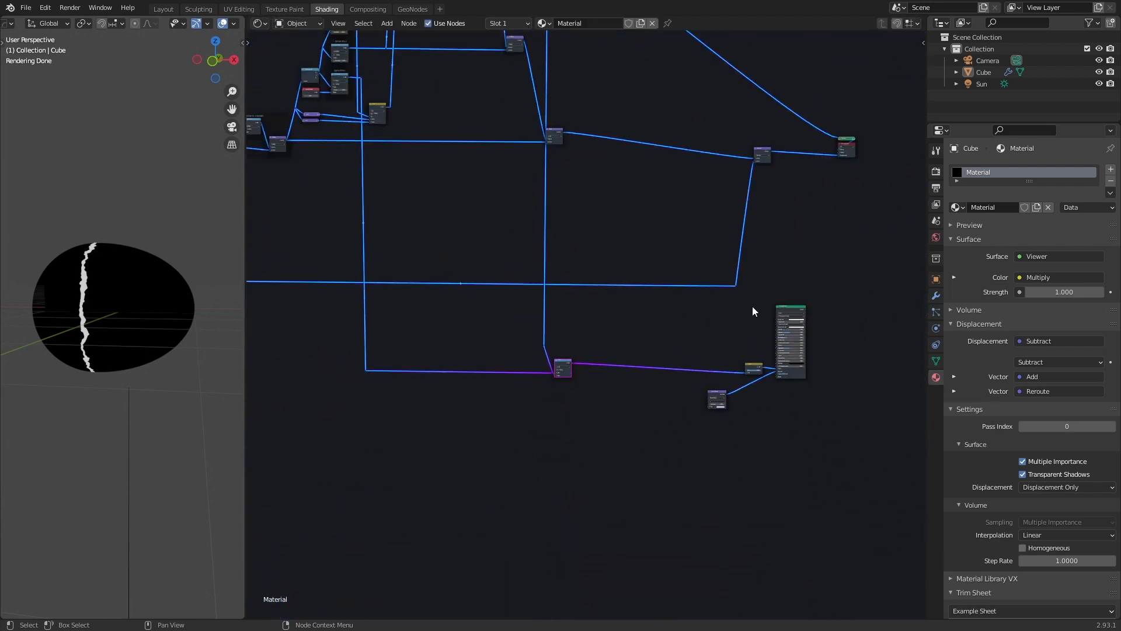
middle_click_drag(805, 306, 649, 329)
scroll(649, 329, "up", 5)
left_click(621, 327, "ctrl+shift")
Test the crack on the shaded egg by lowering Animate Crack to 0.4 and returning it to 1
middle_click_drag(432, 223, 612, 405)
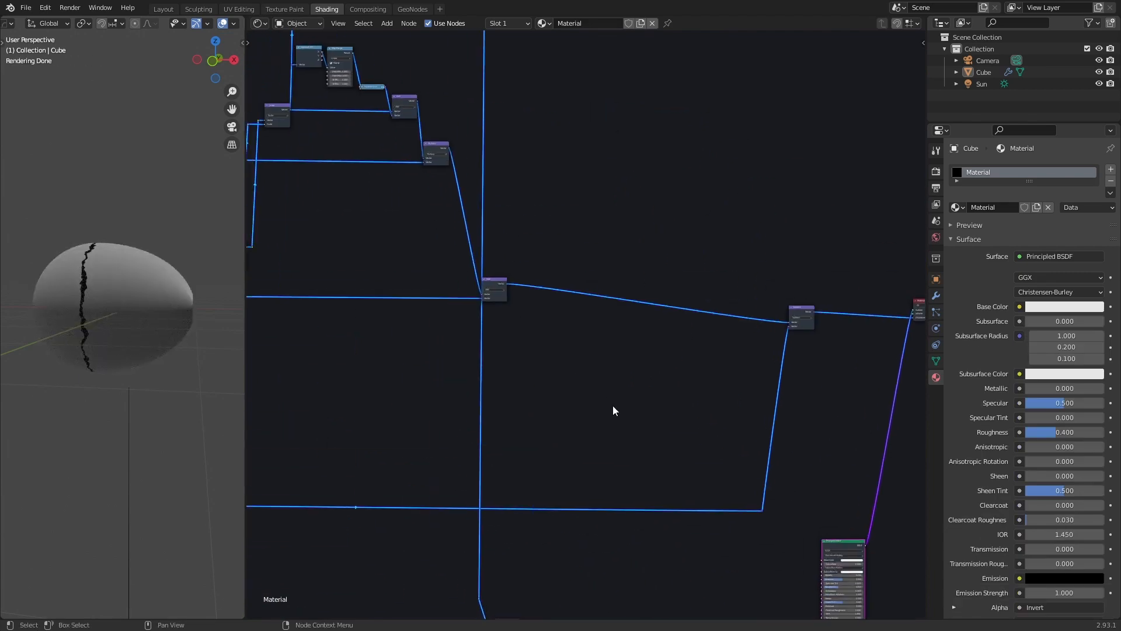
scroll(612, 405, "down", 3)
middle_click_drag(544, 167, 669, 367)
scroll(571, 368, "up", 14)
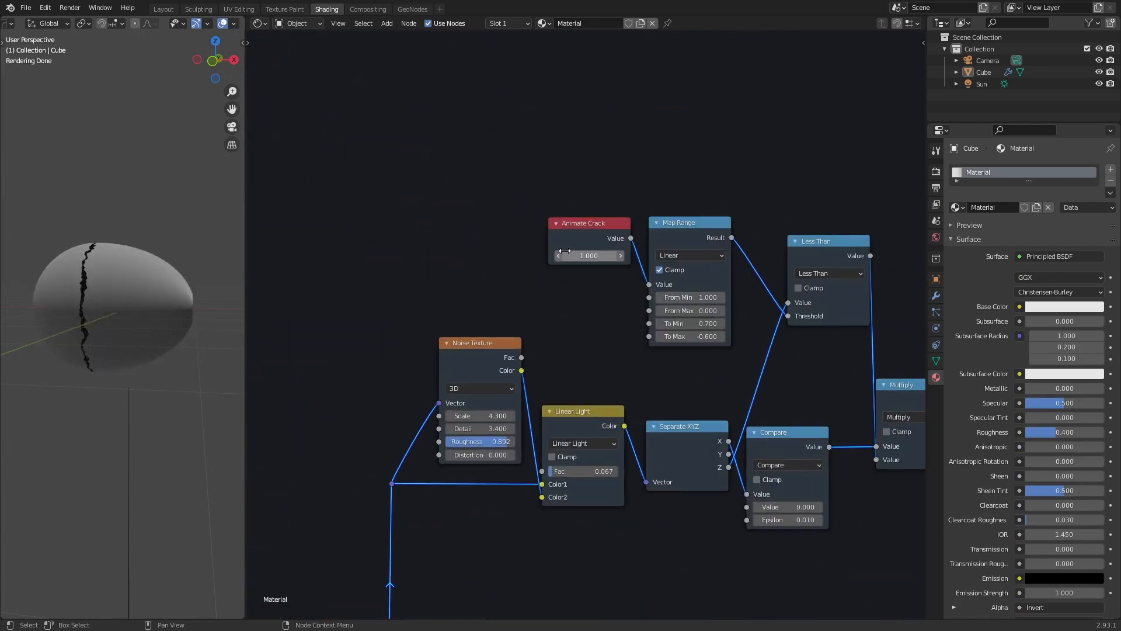
left_click_drag(604, 256, 590, 256)
left_click(558, 255)
left_click(558, 256)
left_click(558, 256)
left_click(558, 256)
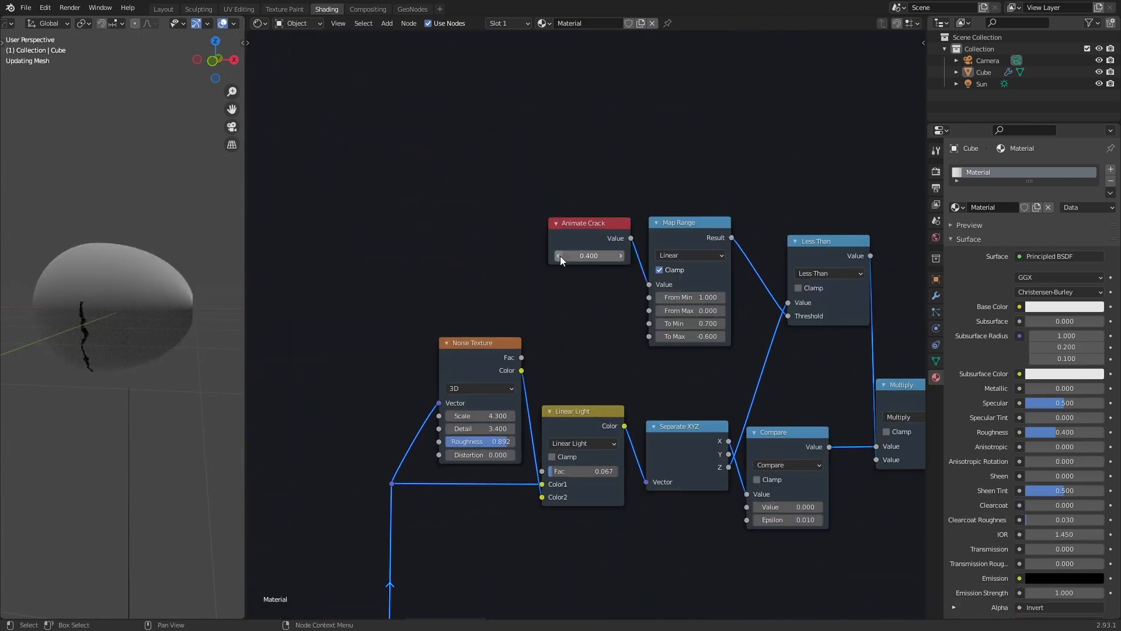
left_click(620, 255)
middle_click_drag(619, 254, 592, 232)
scroll(120, 296, "up", 3)
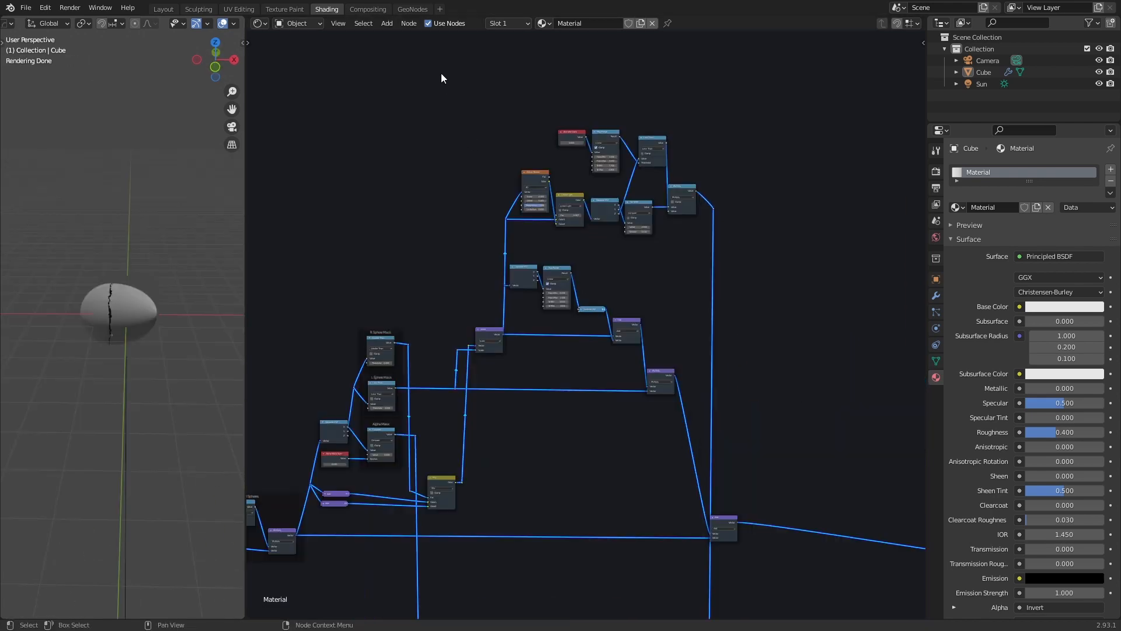
Group the crack mask nodes and the vector nodes below them in a frame labelled "Egg Shell"
left_click_drag(440, 72, 731, 446)
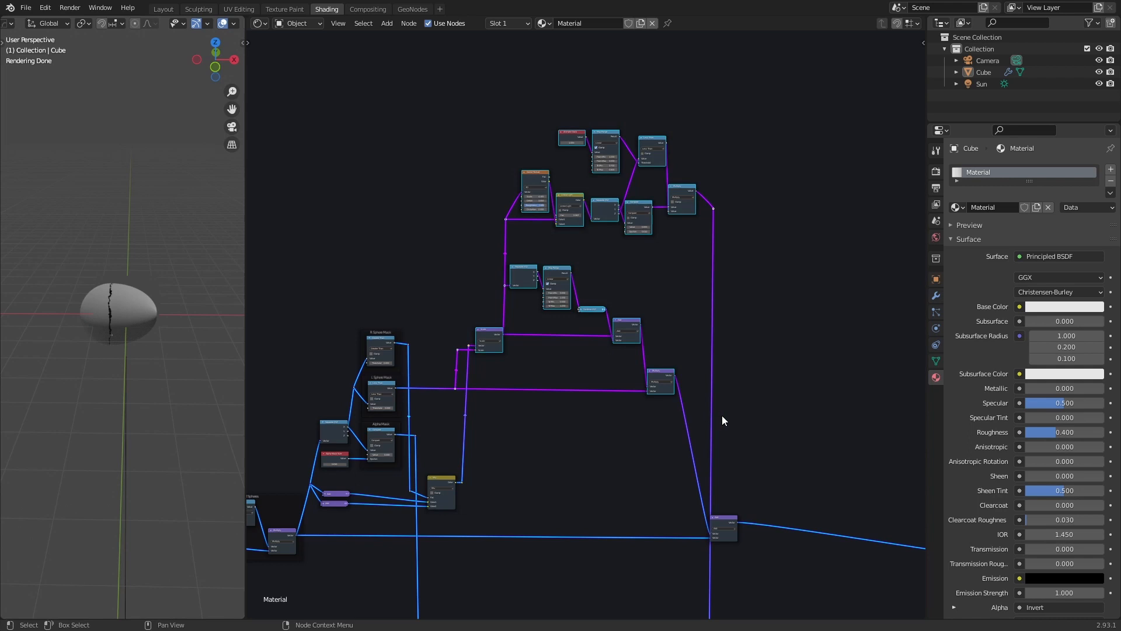
key("ctrl+j")
left_click(504, 134)
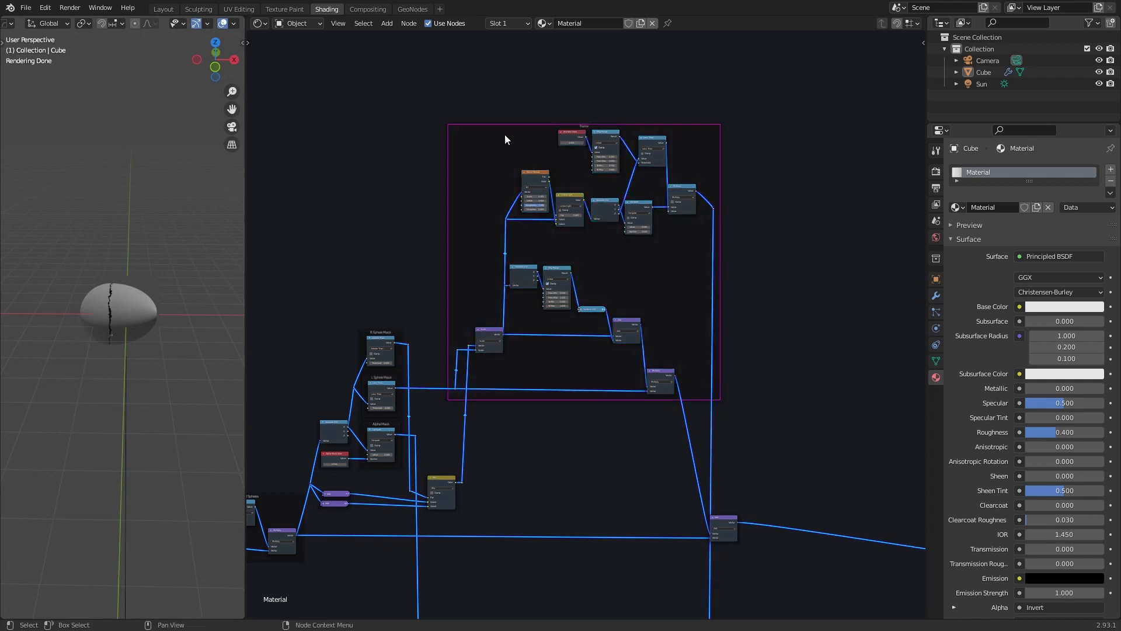
middle_click_drag(504, 134, 513, 260)
scroll(513, 261, "up", 4)
right_click(515, 257)
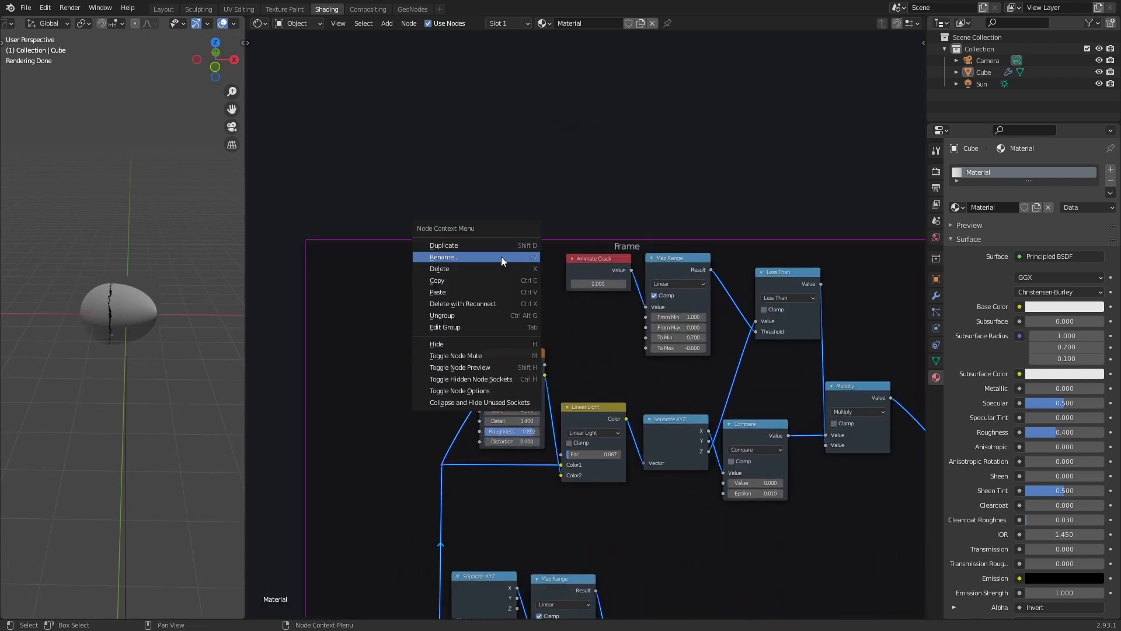
left_click(501, 257)
type("Egg S")
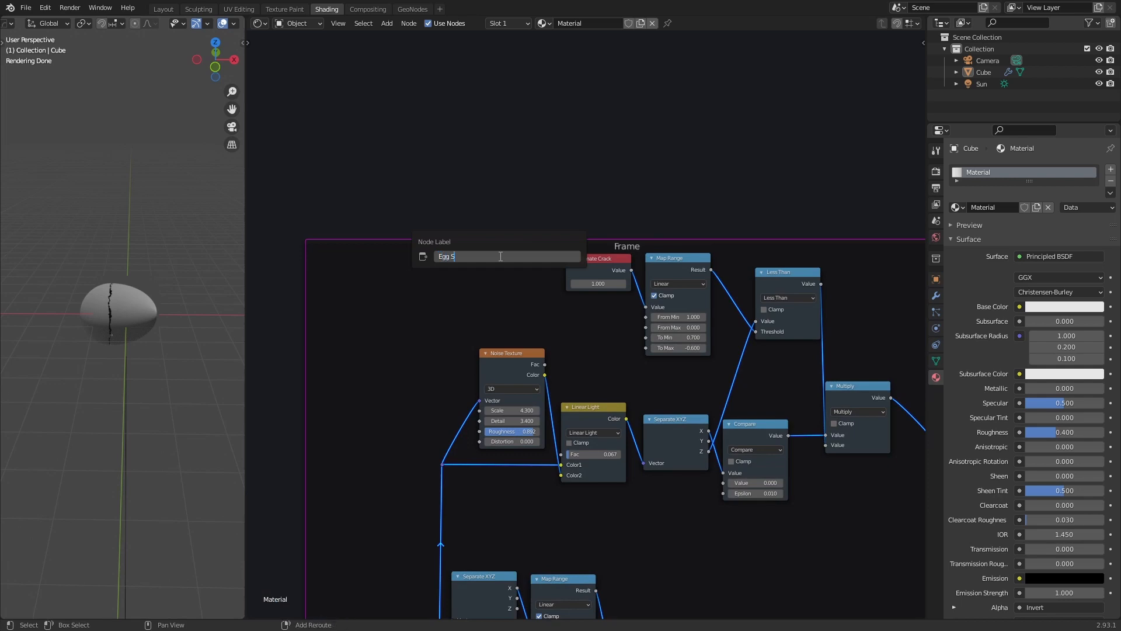
type("Hell")
key("Return")
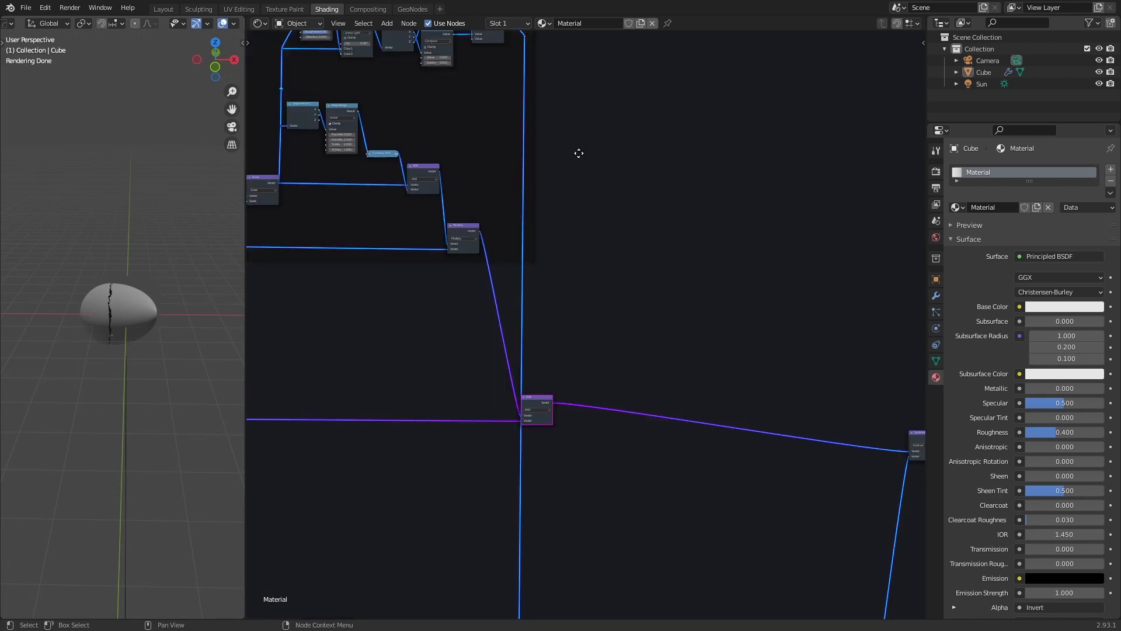
Move the crack mask's final Multiply node away from Less Than and Compare, and frame it together with its output reroute
middle_click_drag(578, 153, 575, 432)
scroll(557, 310, "up", 3)
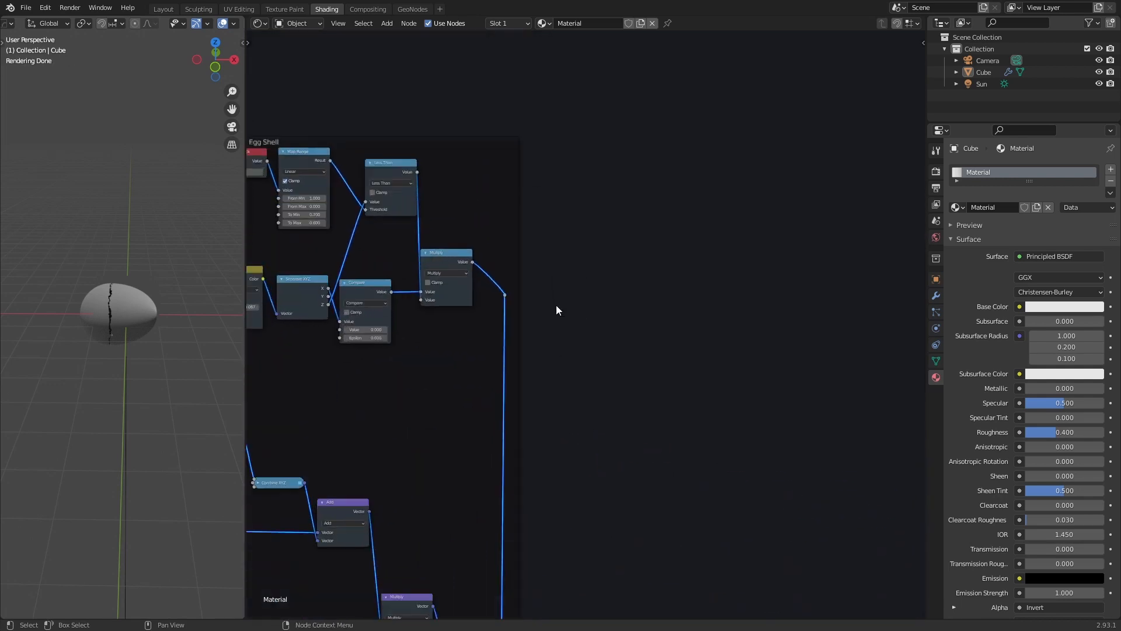
scroll(556, 304, "up", 1)
middle_click_drag(556, 253, 621, 284)
left_click_drag(497, 289, 520, 272)
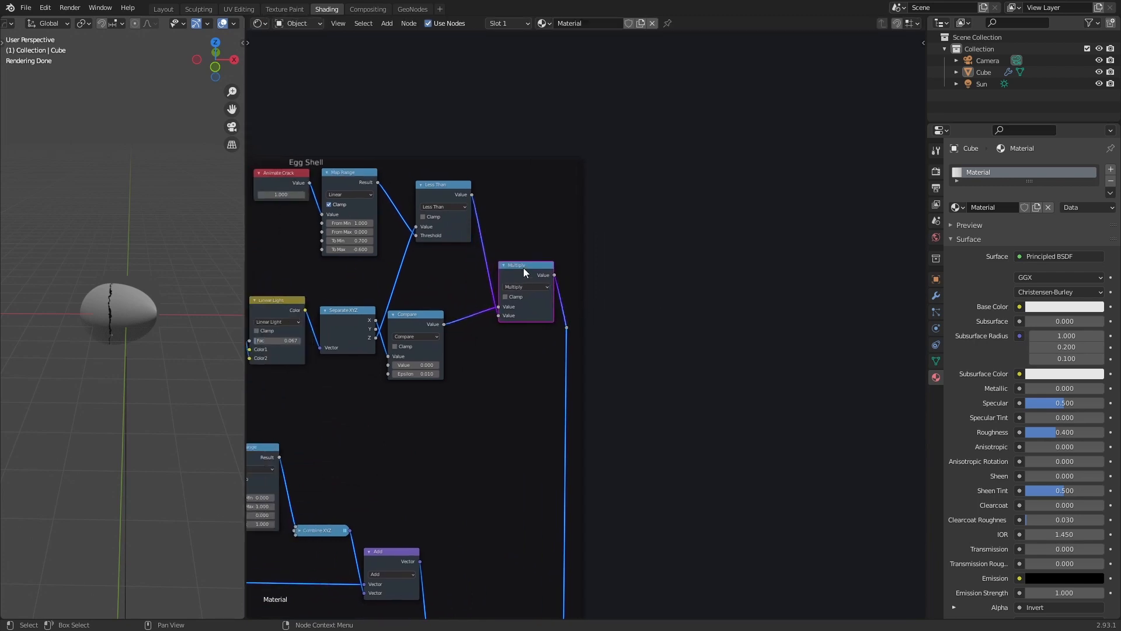
scroll(523, 267, "down", 2)
left_click_drag(603, 224, 518, 282)
key("ctrl+j")
scroll(608, 257, "up", 2)
middle_click_drag(549, 219, 610, 303)
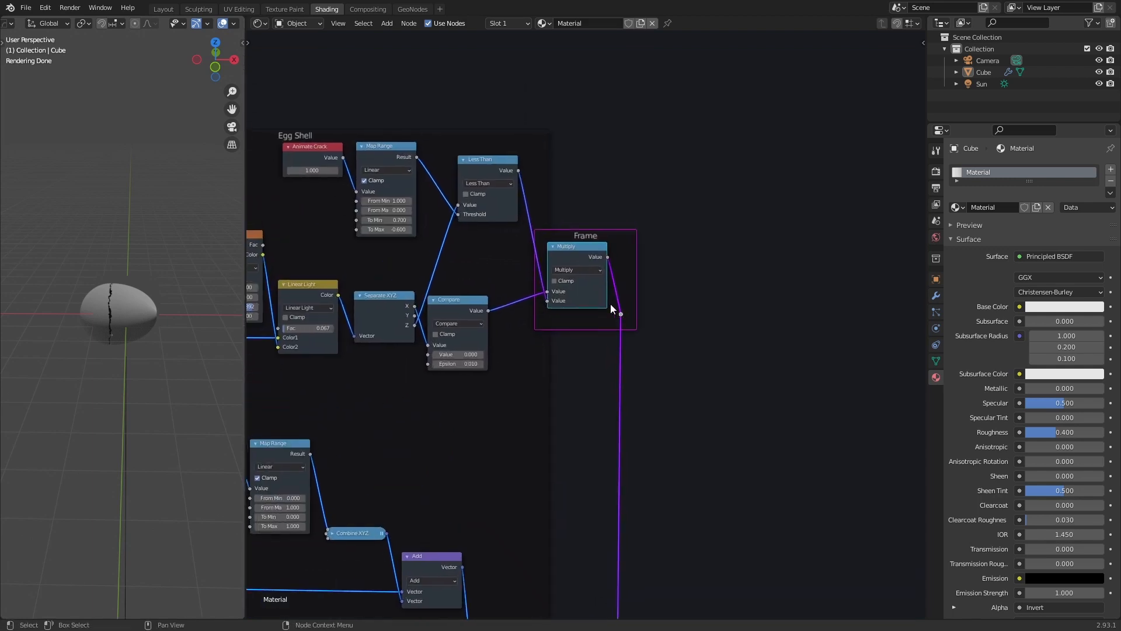
Label the frame around the Multiply node "Crack Alpha Mask" and save the file
left_click(588, 235)
right_click(587, 235)
left_click(555, 236)
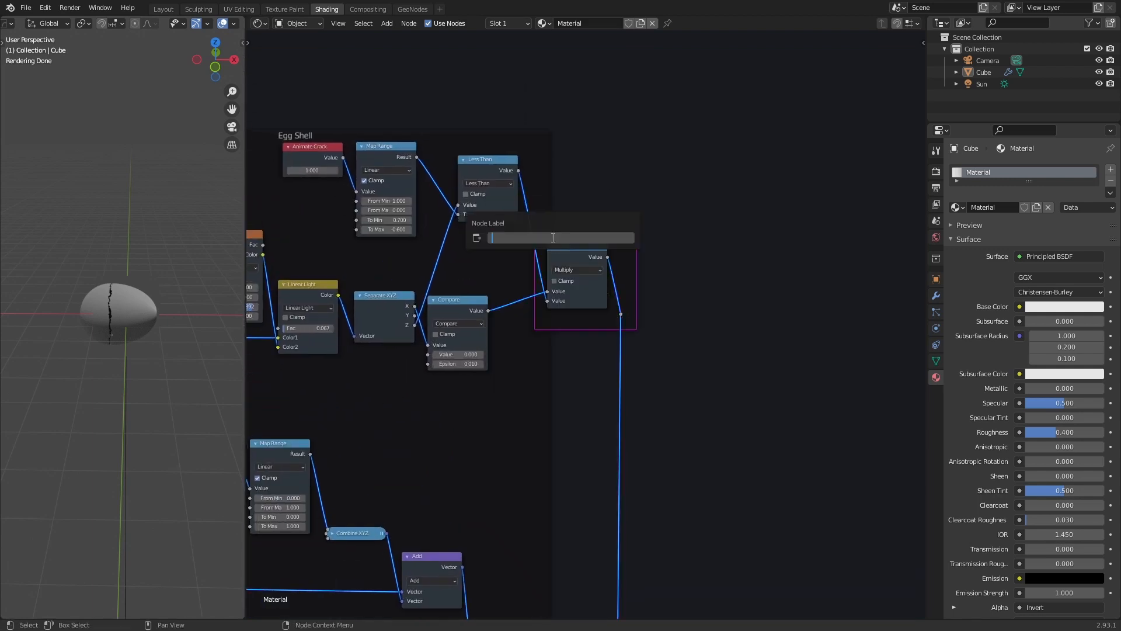
type("CrackAlpha Mask")
key("Return")
key("Home")
key("ctrl+s")
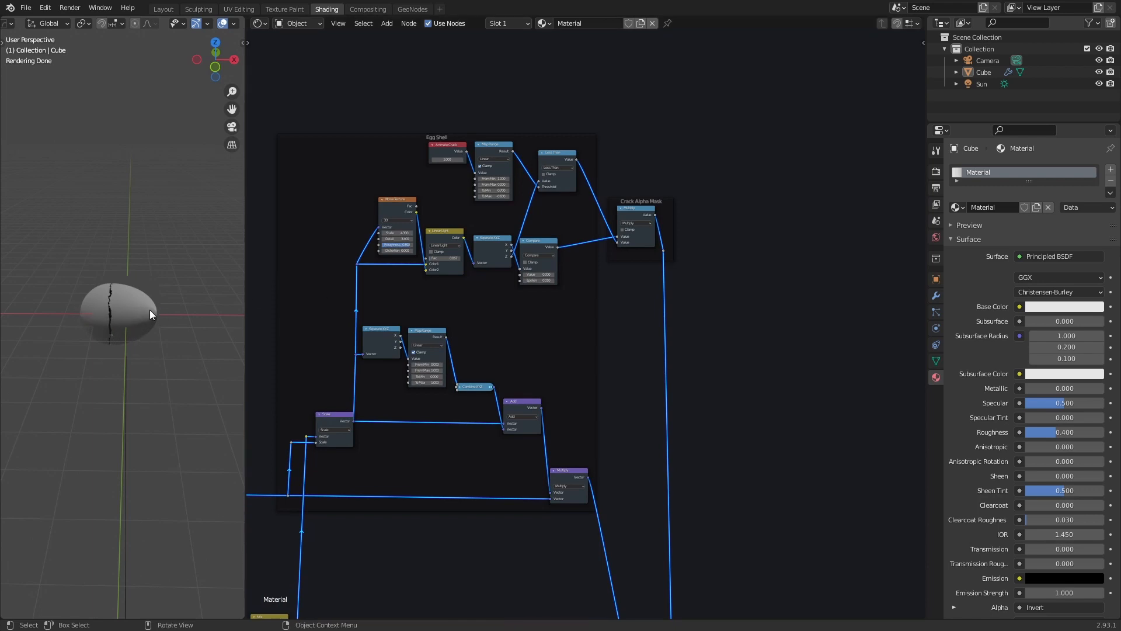
Preview the X output of the noise-distorted Separate XYZ node on the egg
scroll(625, 321, "up", 4)
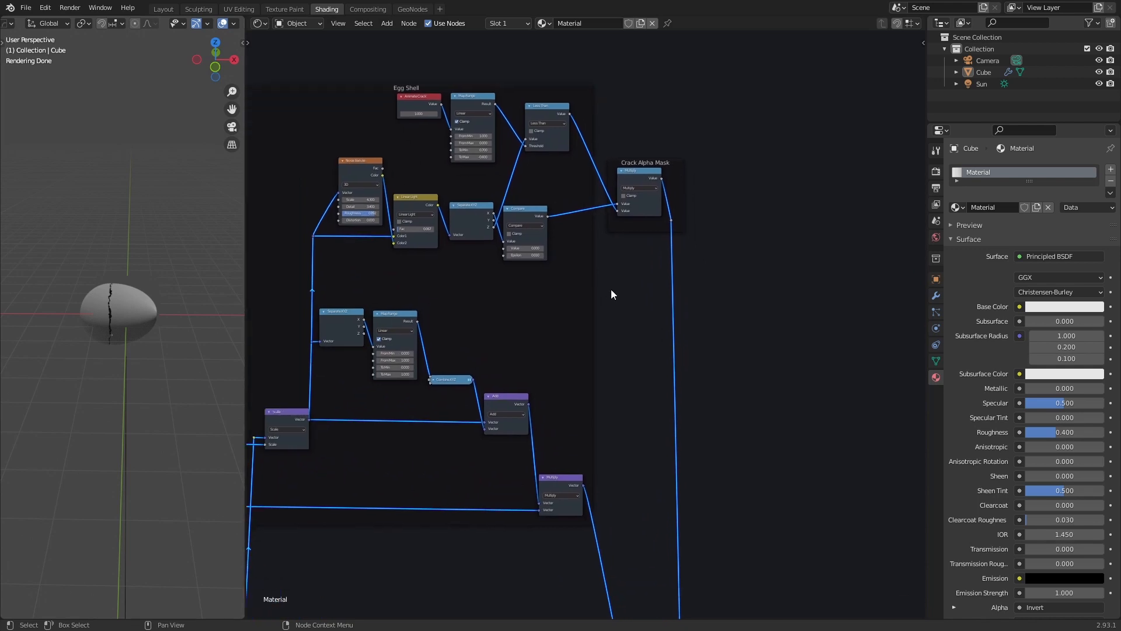
middle_click_drag(597, 158, 621, 220)
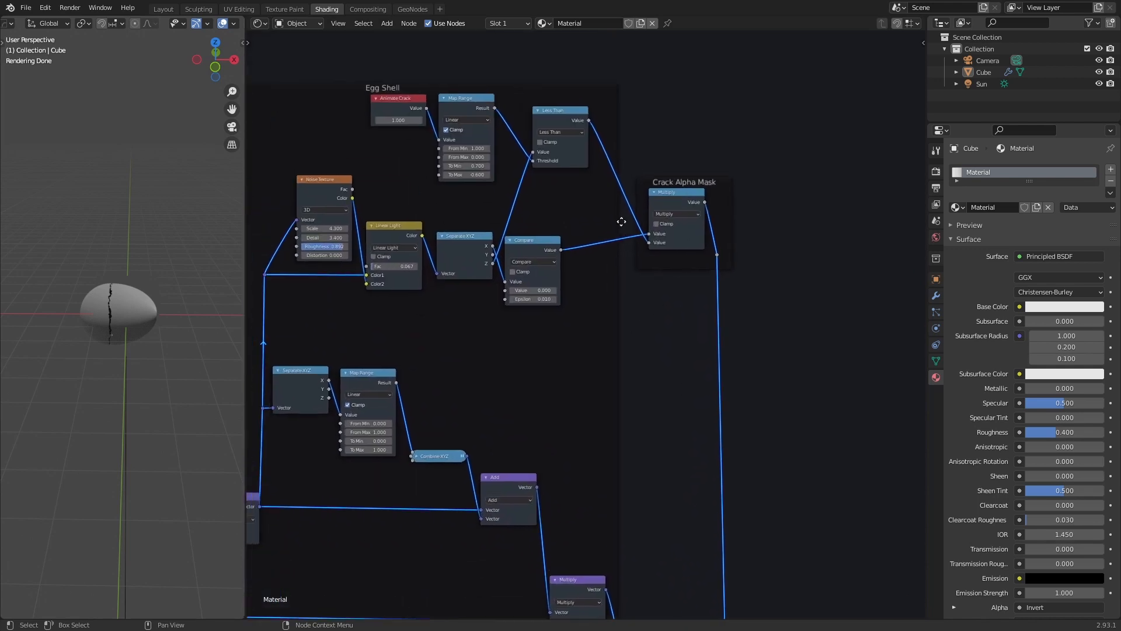
scroll(456, 187, "up", 1)
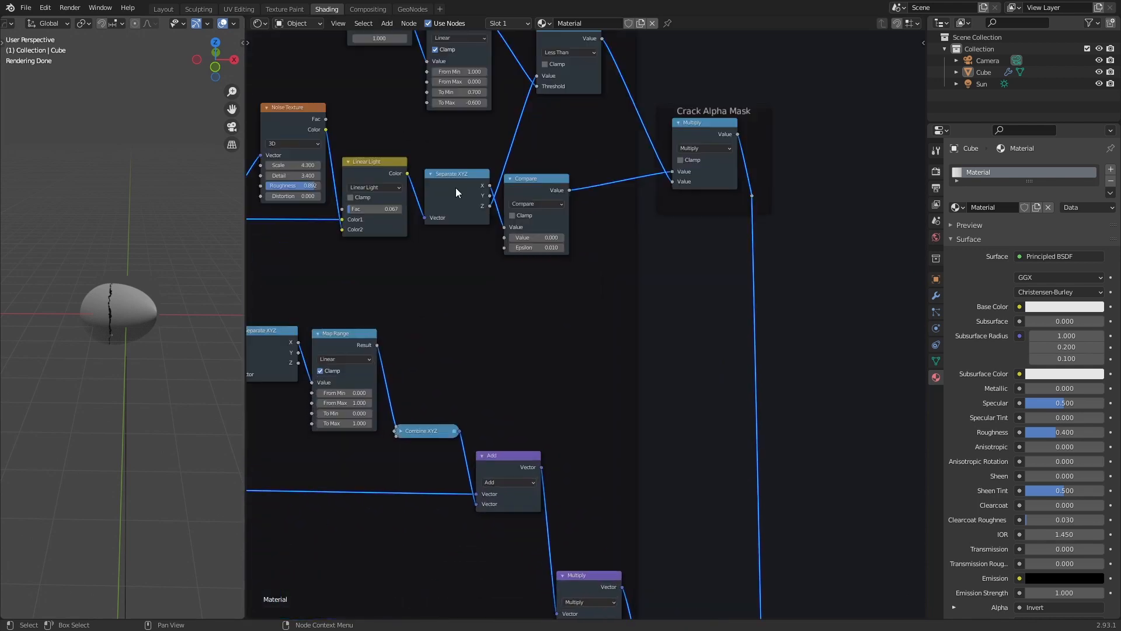
left_click(456, 190, "ctrl+shift")
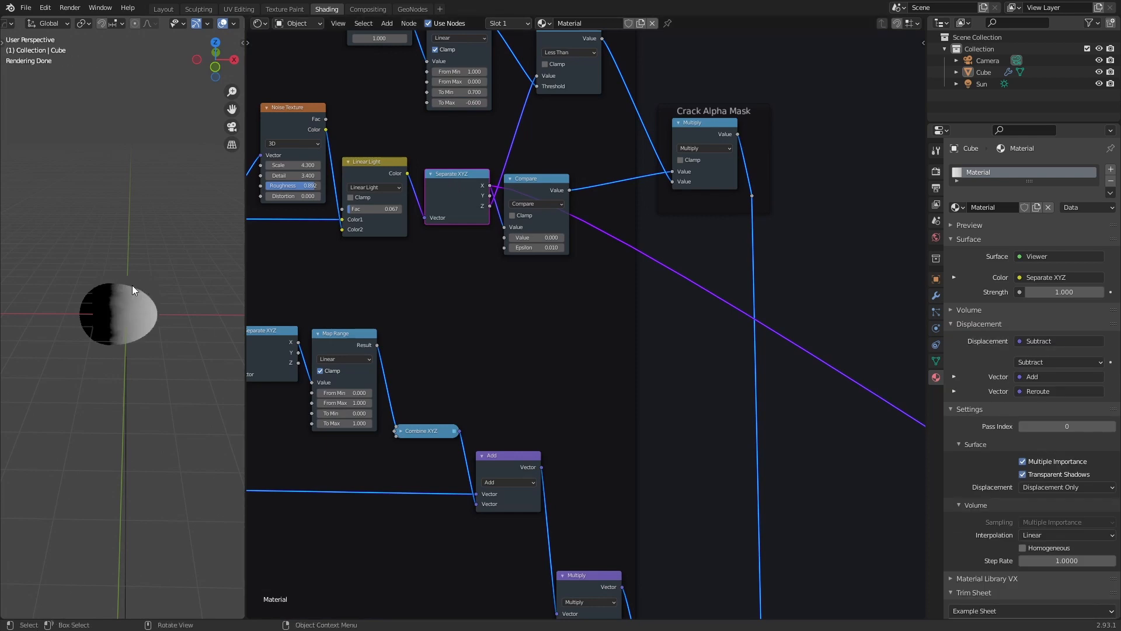
Duplicate the Compare node and place the copy below the original
left_click(541, 191, "ctrl+shift")
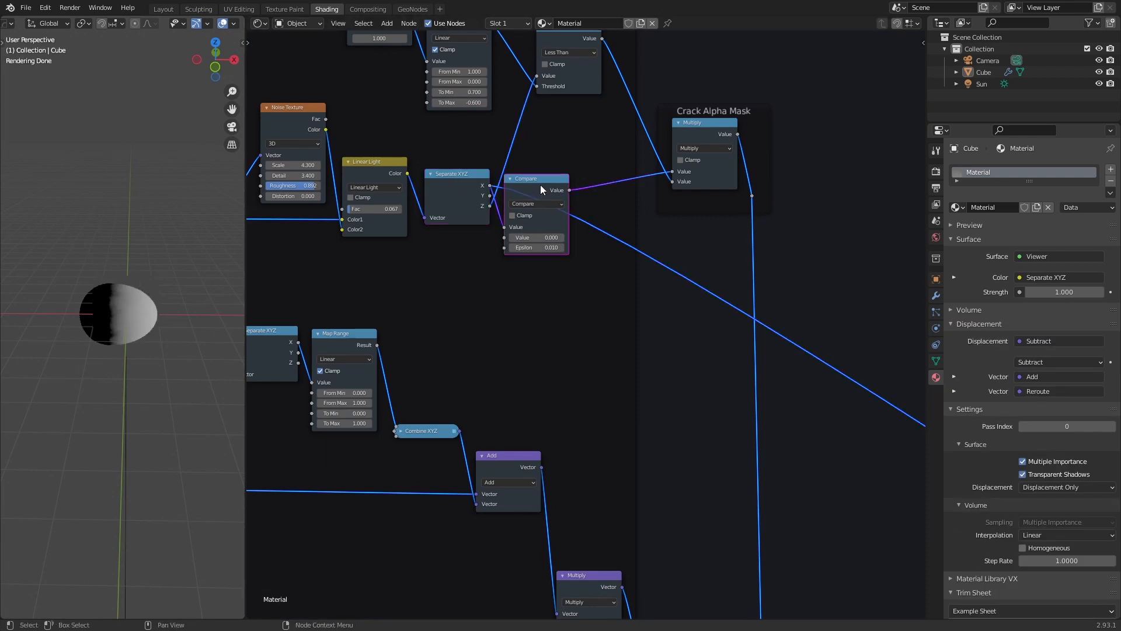
key("shift+d")
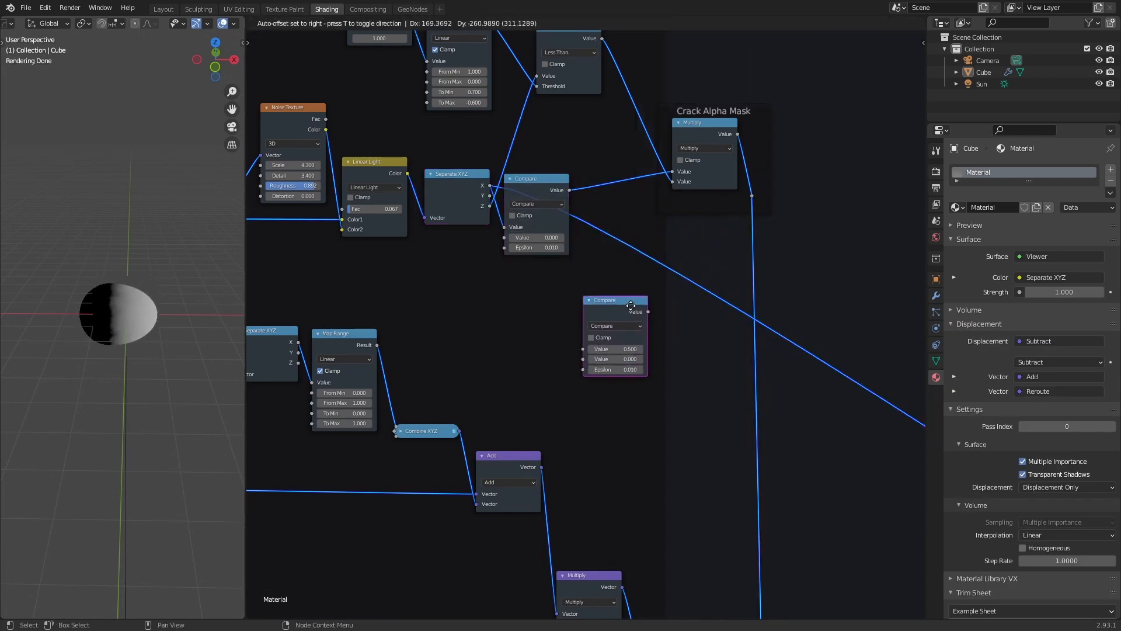
left_click(631, 305)
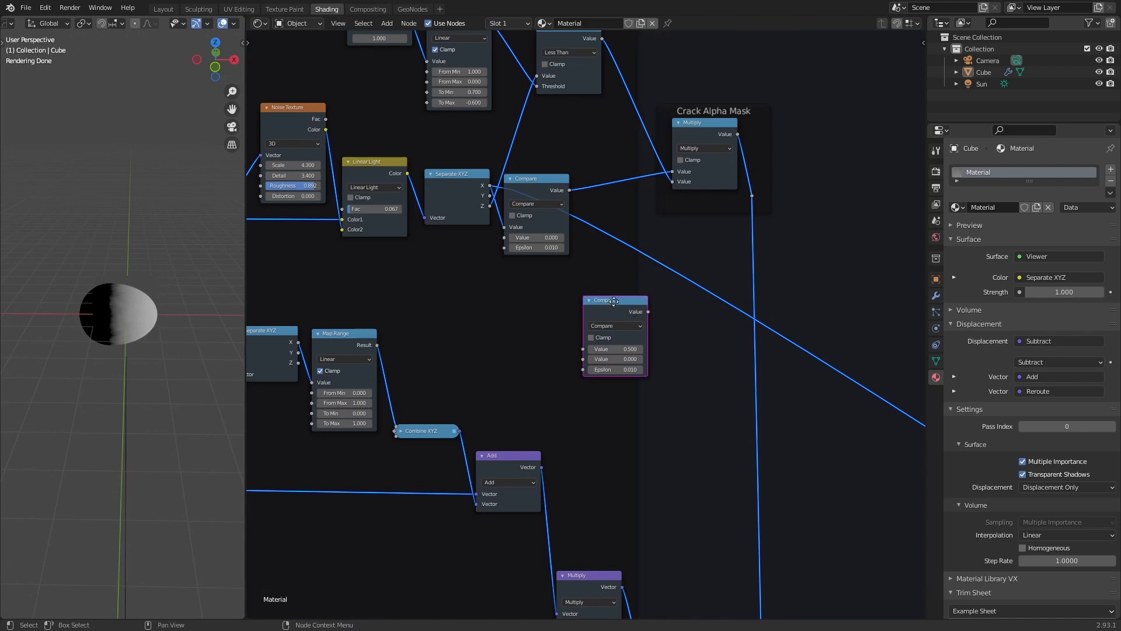
Place the copied math node on the link from Separate XYZ's X output to the viewer and set it to Greater Than
left_click_drag(613, 301, 699, 258)
left_click(699, 257)
left_click(783, 314)
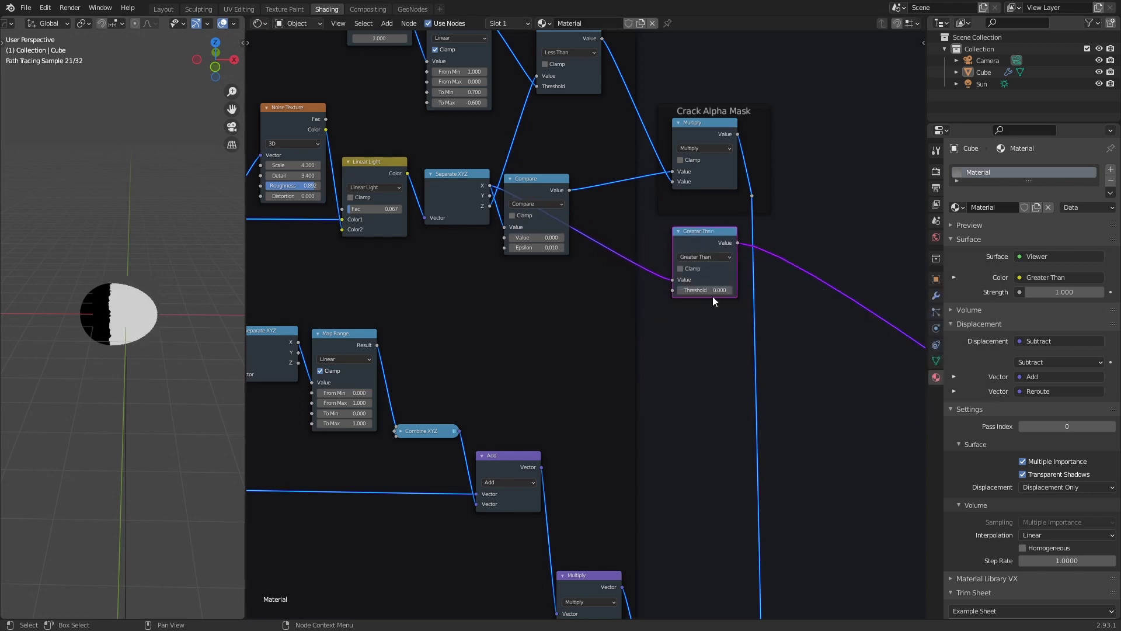
Duplicate the Greater Than node below itself, feed it the same X output through a reroute, and set it to Less Than
key("shift+d")
left_click(702, 323)
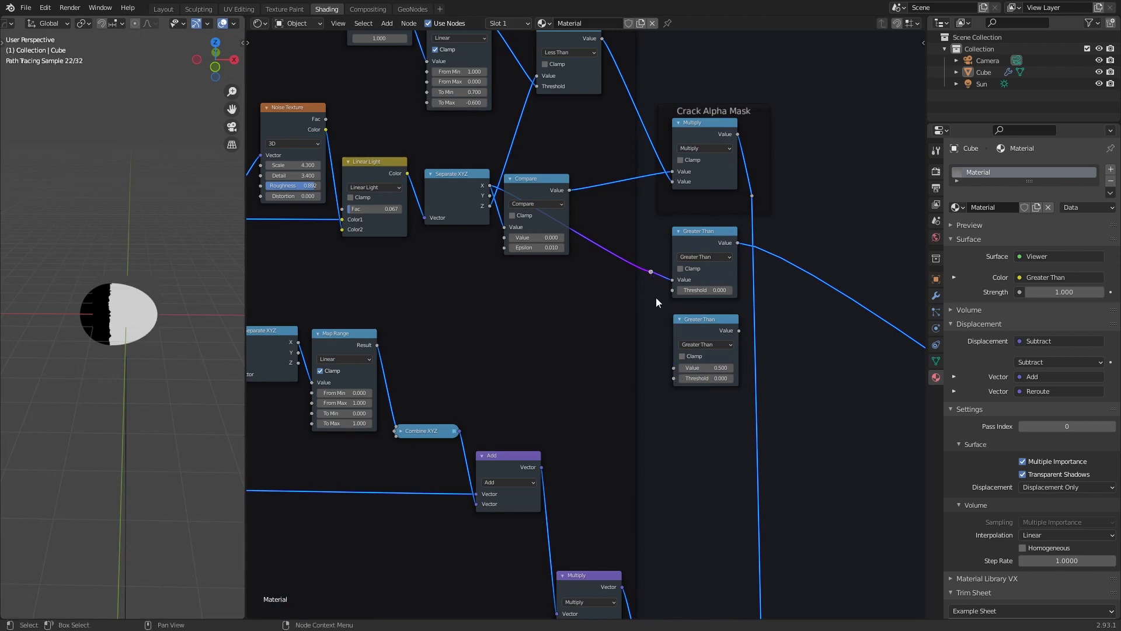
right_click_drag(651, 272, 691, 351, "alt")
left_click(718, 347)
left_click(767, 391)
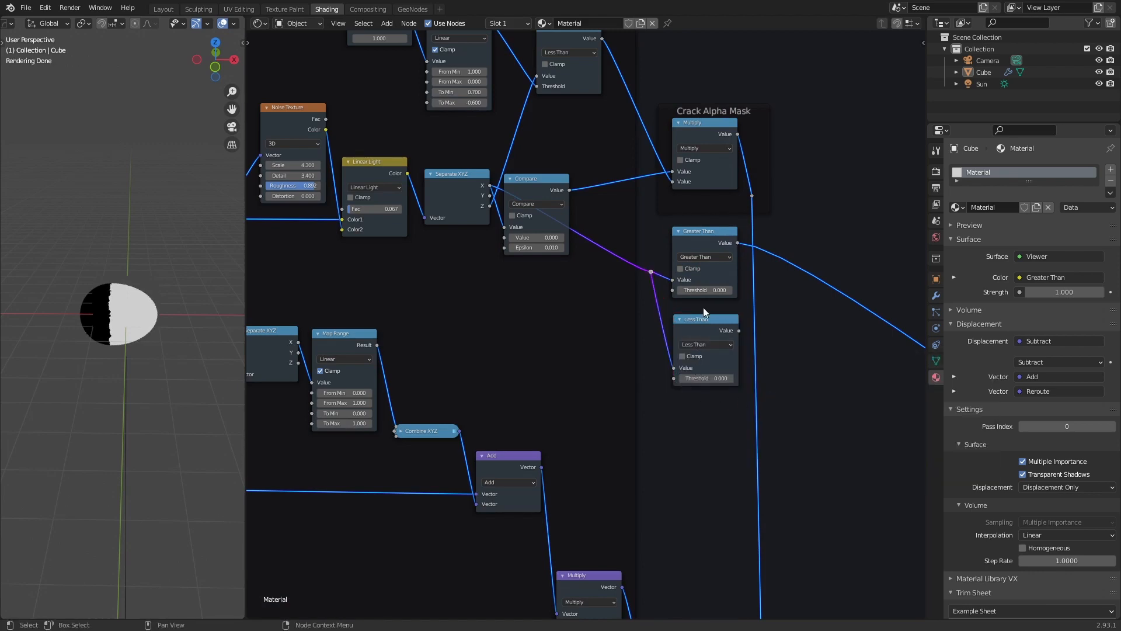
Preview the Less Than and Greater Than outputs in turn on the egg to compare the two shell halves
left_click(709, 323, "ctrl+shift")
left_click(704, 248, "ctrl+shift")
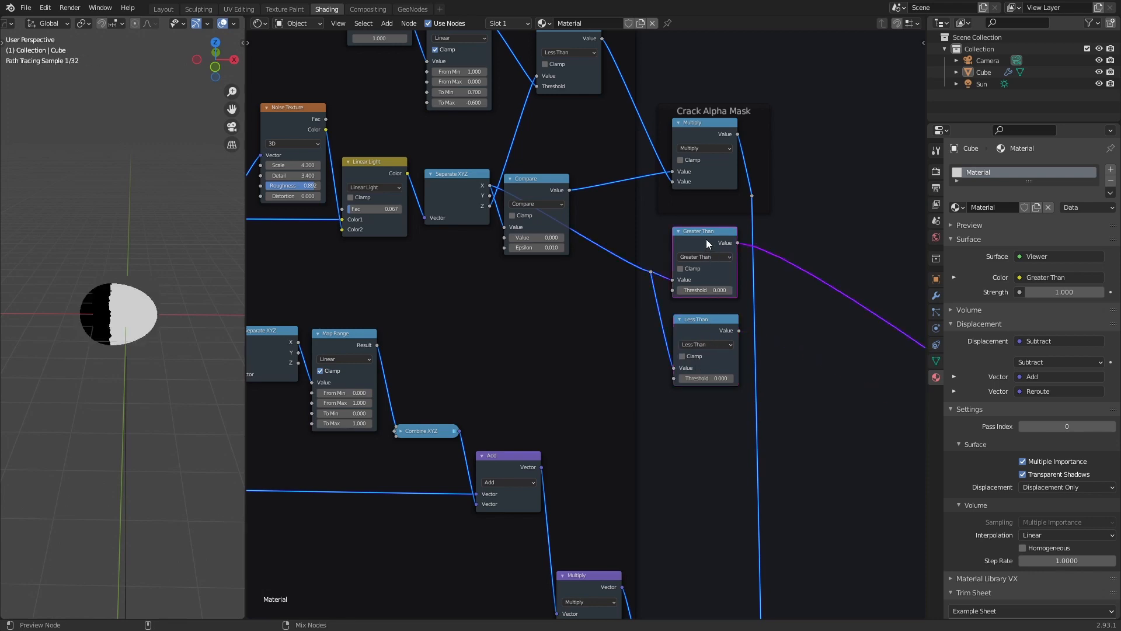
left_click(698, 329, "ctrl+shift")
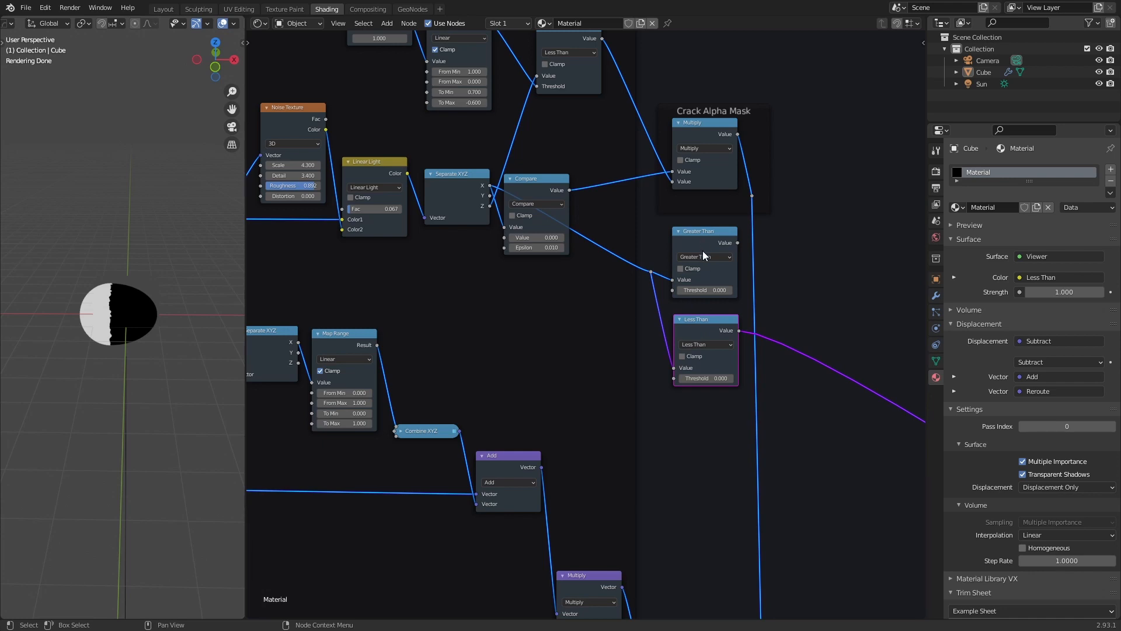
Space the Greater Than and Less Than nodes apart vertically below the Crack Alpha Mask frame
scroll(702, 327, "up", 4)
left_click(733, 209)
scroll(733, 209, "down", 1)
left_click_drag(739, 324, 739, 383)
left_click_drag(737, 217, 737, 240)
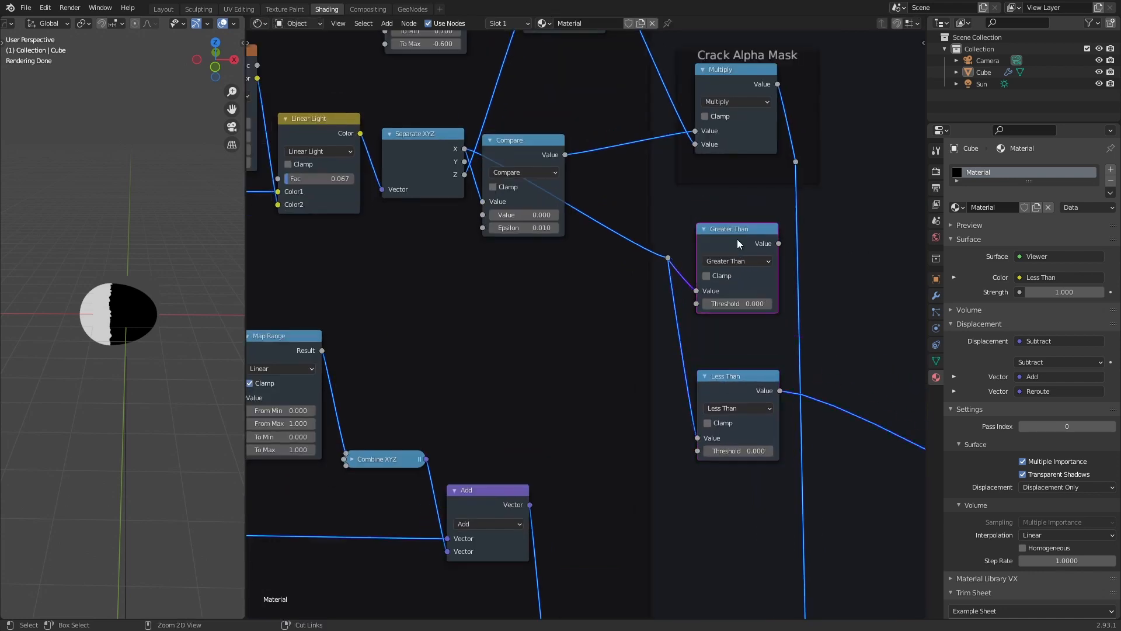
Frame the Greater Than node, preview its output on the egg, and label the frame "Right Shell"
key("ctrl+j")
left_click(734, 233, "ctrl+shift")
key("F2")
key("F2")
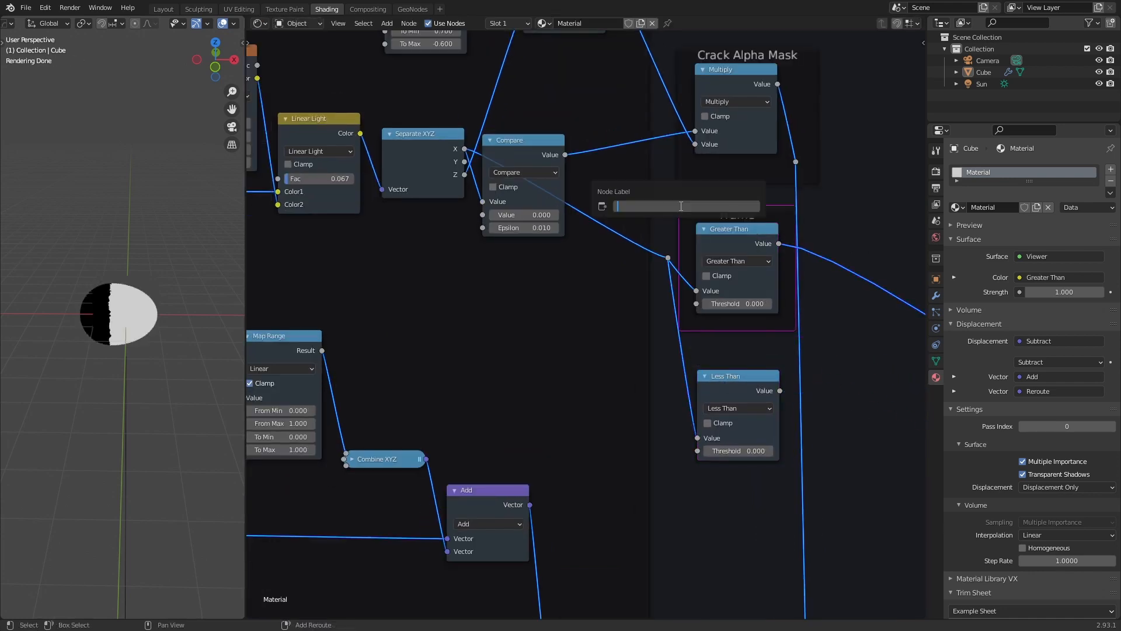
type("Right Shell")
key("Return")
Put the Less Than node in its own frame labelled "Left Shell"
left_click(735, 376)
key("ctrl+j")
right_click(735, 361)
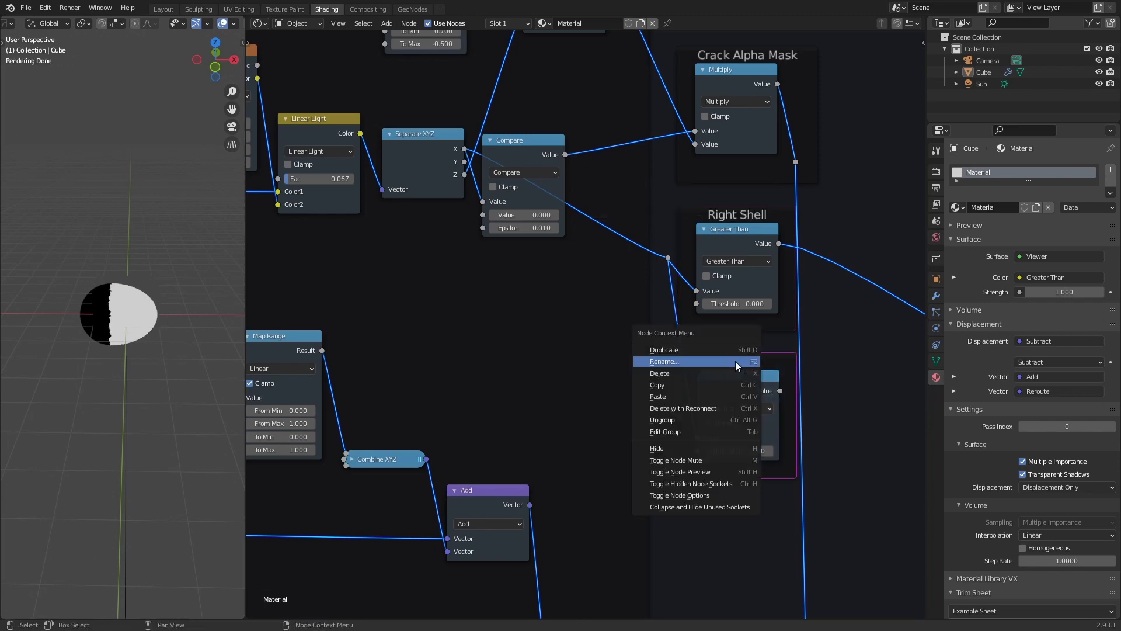
left_click(734, 361)
type("Left Shell")
key("Return")
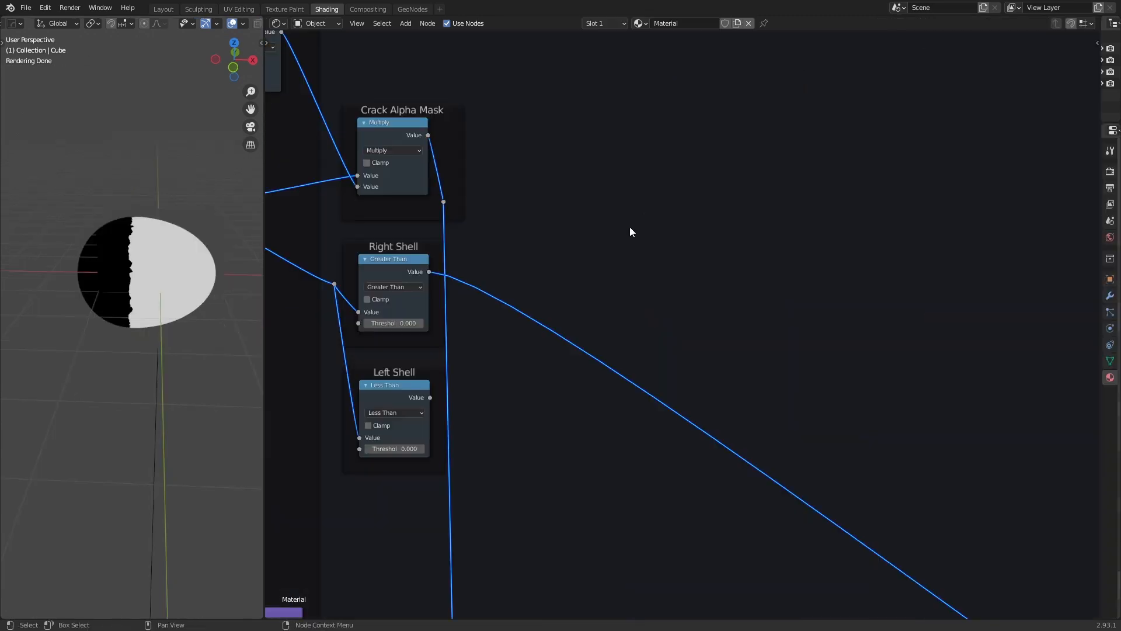
Add a Vector Math node in the empty space to the right of the Right Shell frame
scroll(629, 227, "down", 5)
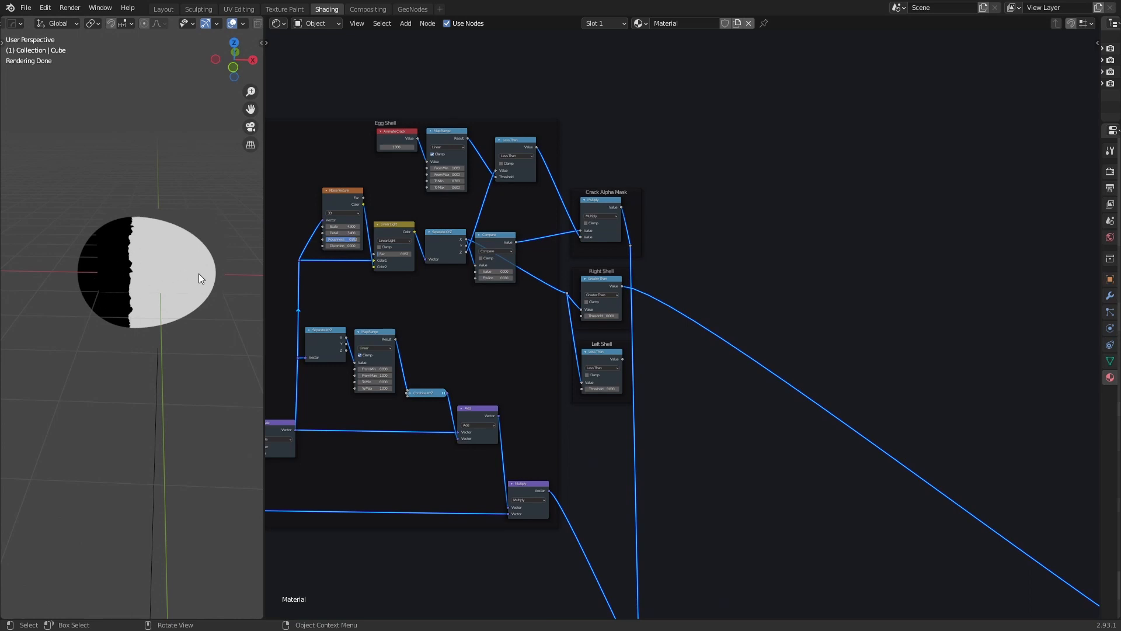
scroll(606, 289, "up", 5)
middle_click_drag(790, 285, 670, 275)
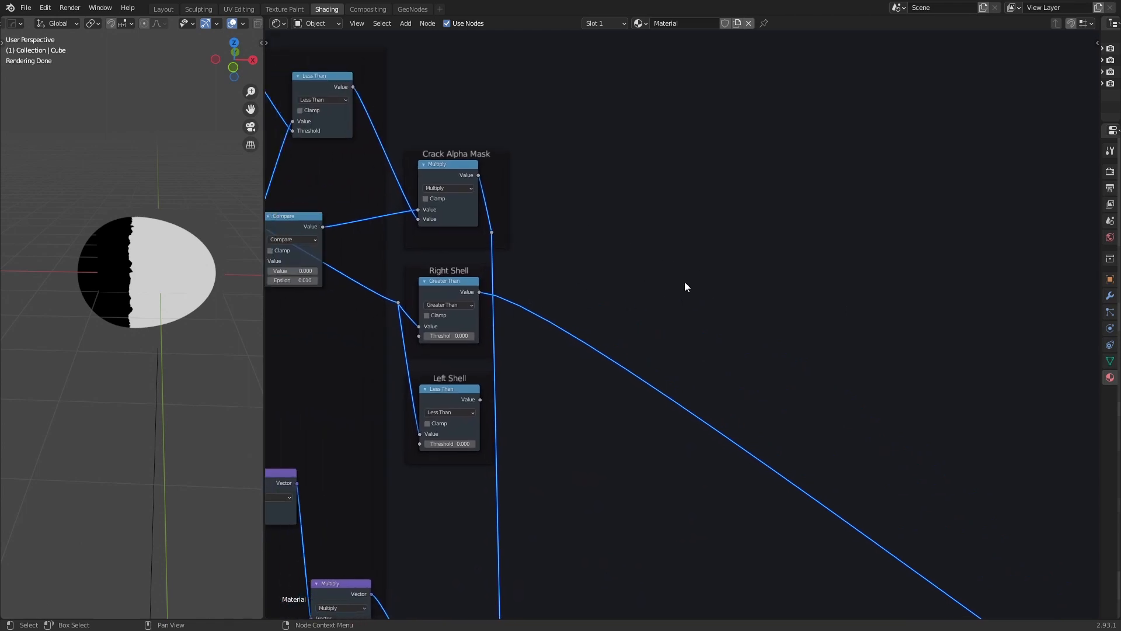
key("shift+a")
left_click(706, 269)
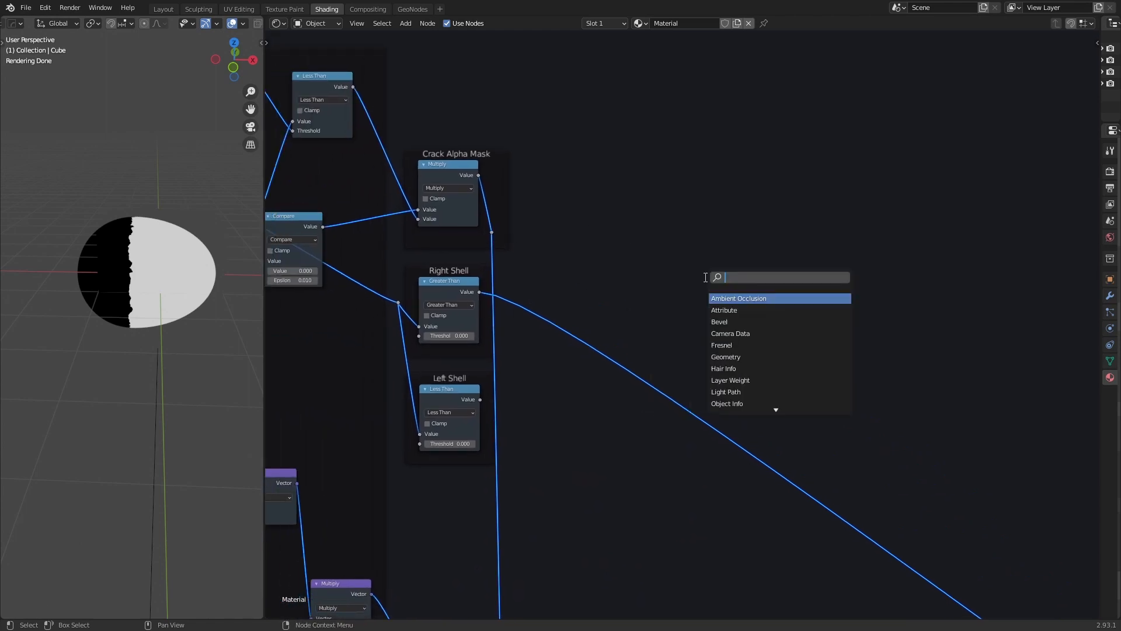
type("vec")
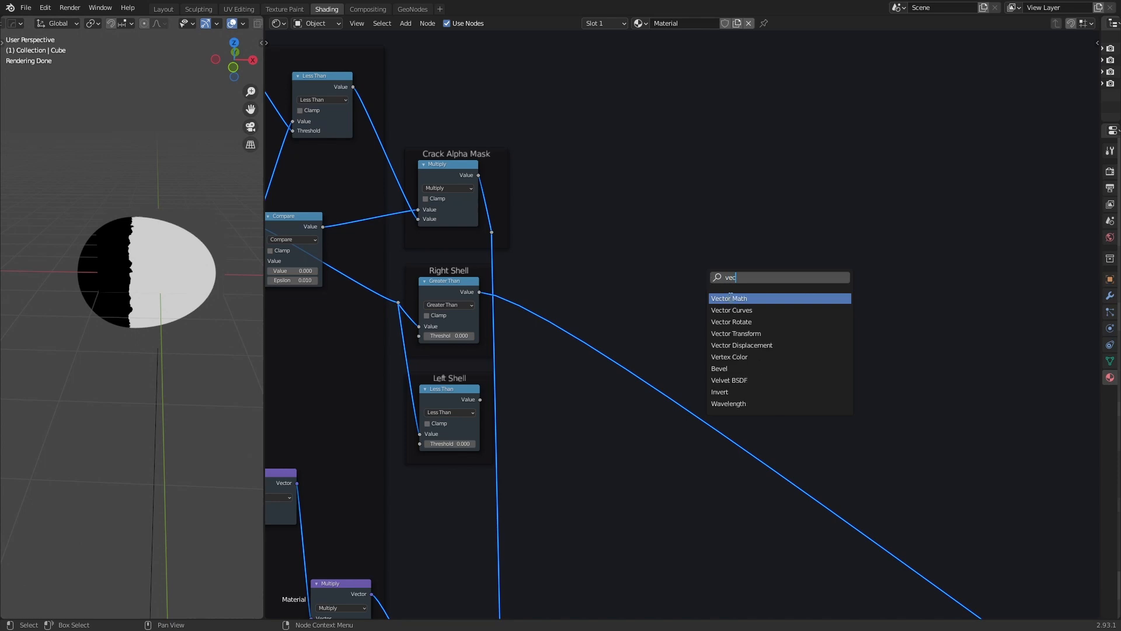
left_click(730, 298)
left_click(692, 278)
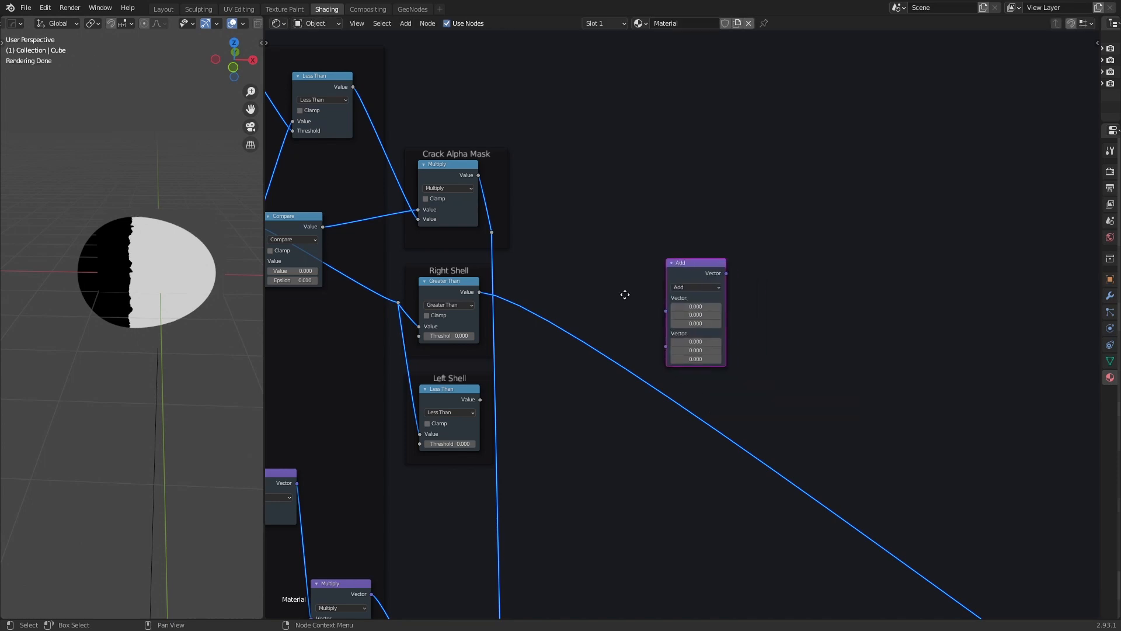
Reposition the new Vector Math node beside the shell frames and set its operation to Multiply
middle_click_drag(625, 293, 627, 245)
scroll(654, 230, "down", 1)
left_click_drag(679, 216, 674, 202)
scroll(637, 261, "up", 4)
middle_click_drag(636, 261, 624, 187)
left_click_drag(682, 132, 673, 139)
left_click(686, 158)
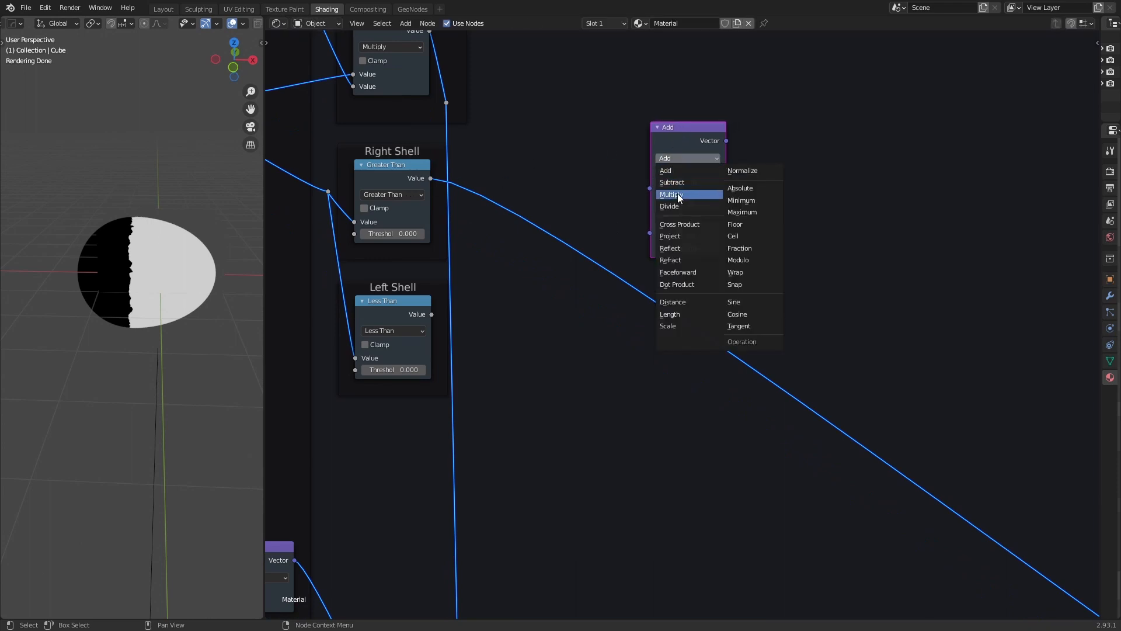
left_click(672, 193)
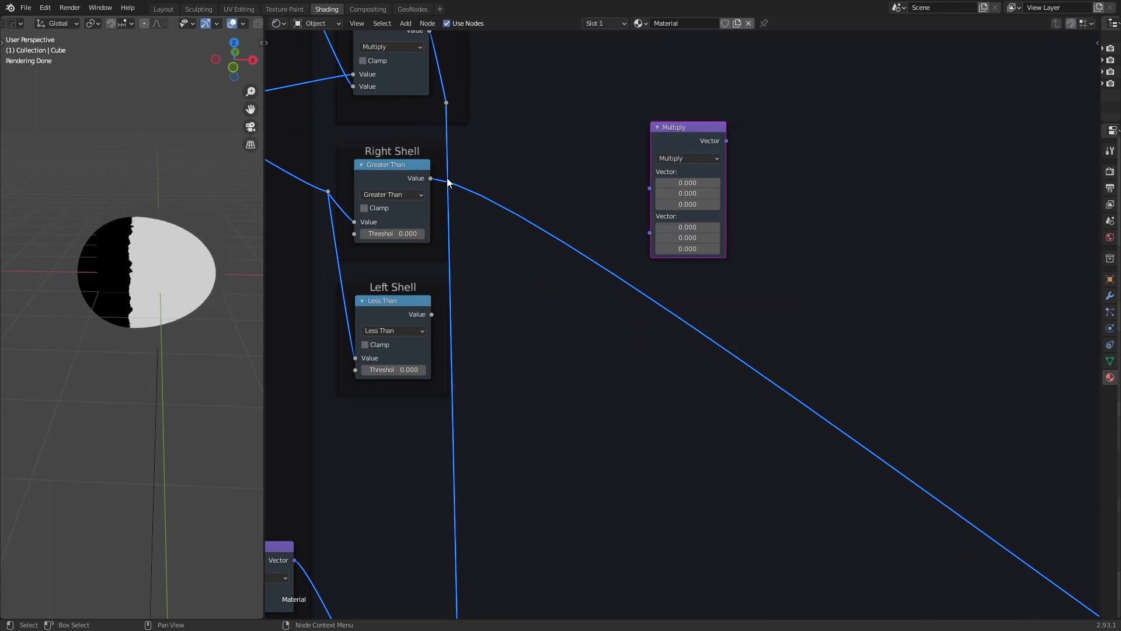
Connect the Right Shell Greater Than value to the Multiply node's second Vector input and move the node lower
left_click_drag(430, 178, 649, 232)
left_click_drag(693, 143, 691, 149)
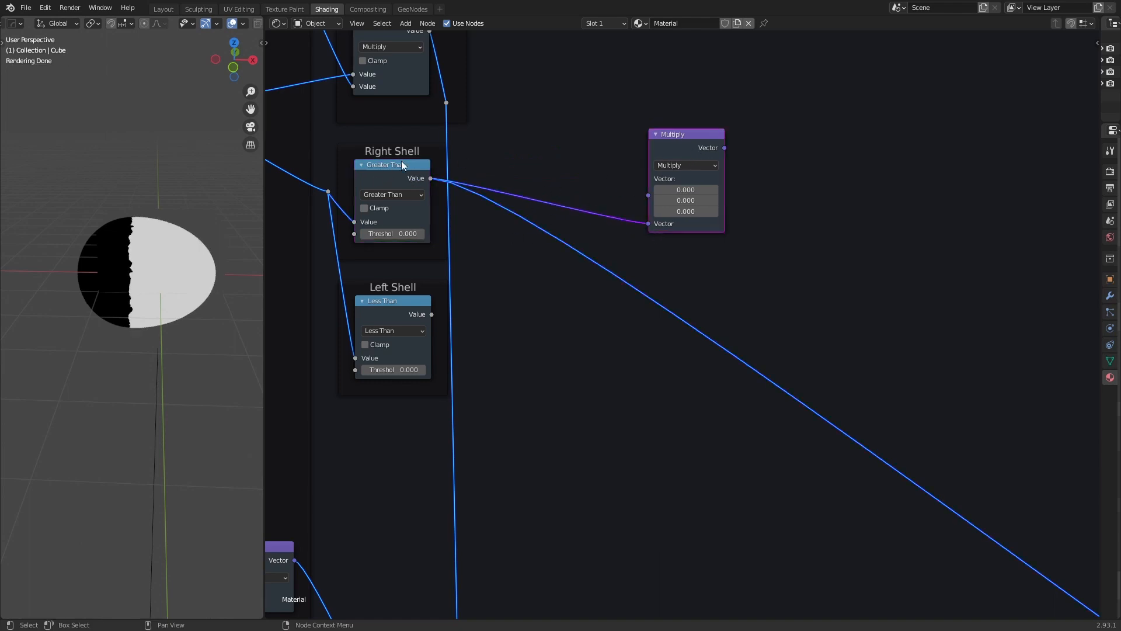
left_click_drag(687, 155, 678, 322)
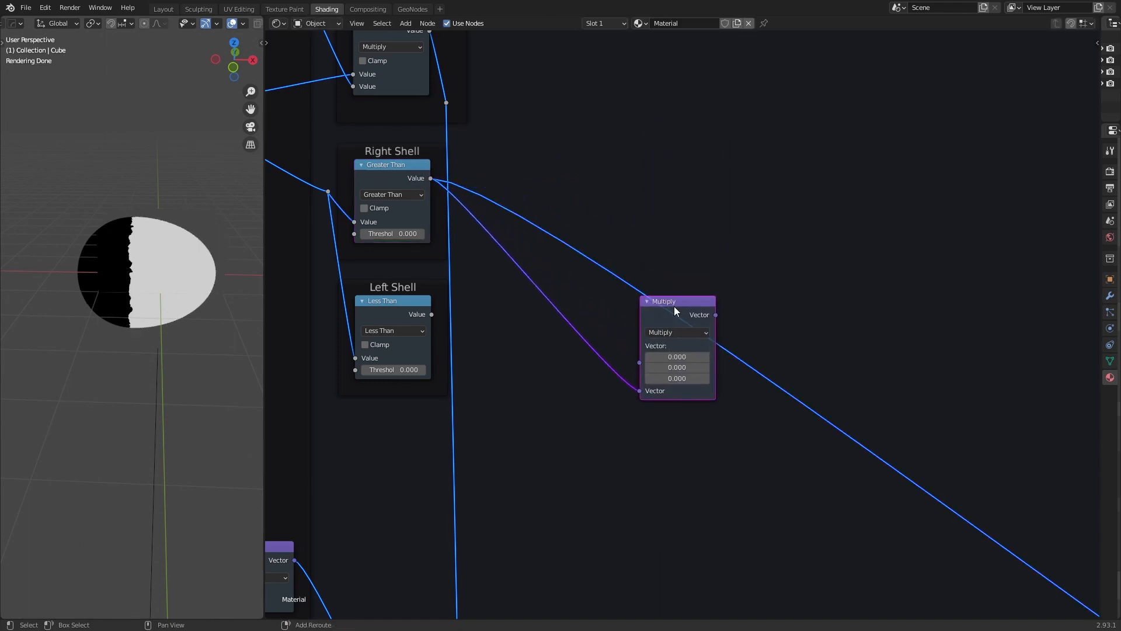
Duplicate the vector Multiply node above the original and connect the Left Shell Less Than value to the copy's second Vector input
key("shift+d")
left_click(680, 162)
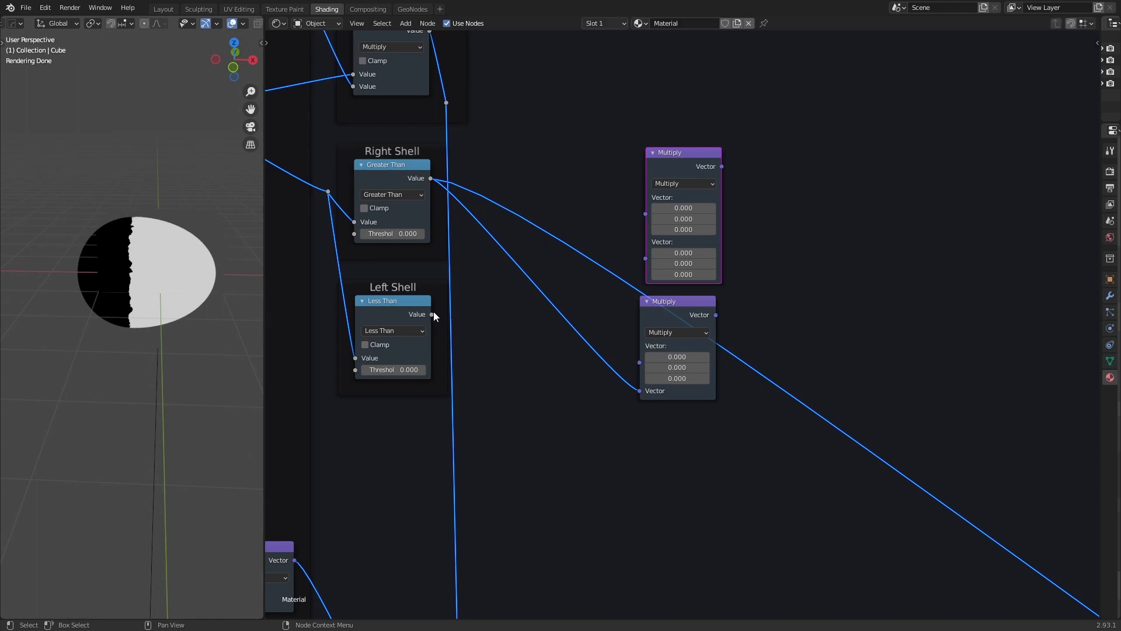
left_click_drag(432, 314, 634, 265)
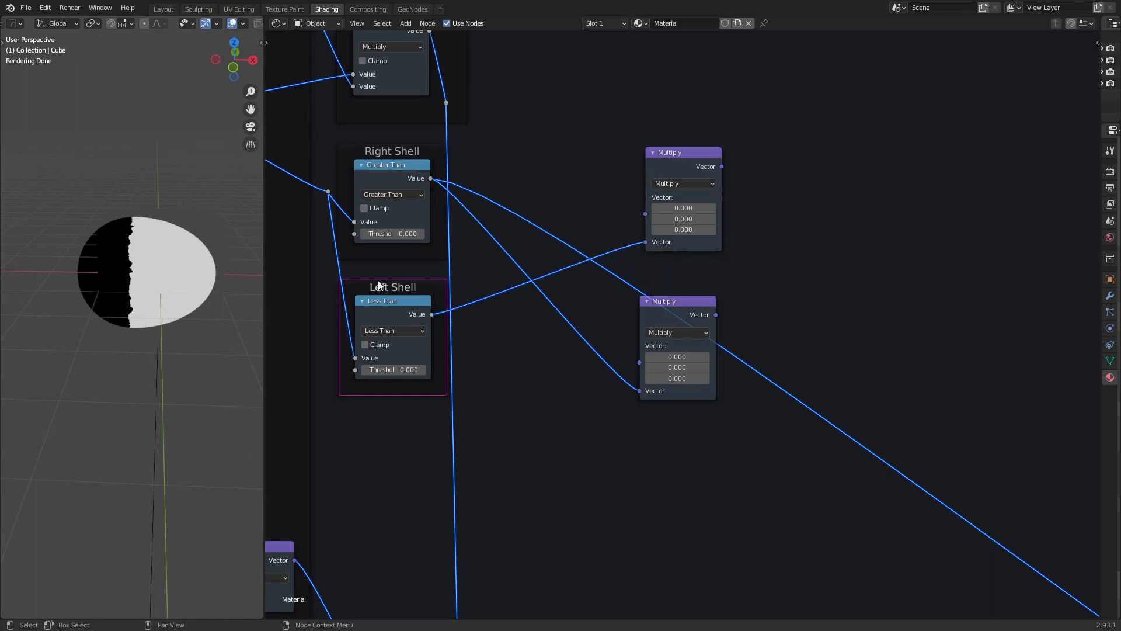
middle_click_drag(637, 236, 611, 253)
left_click(611, 252)
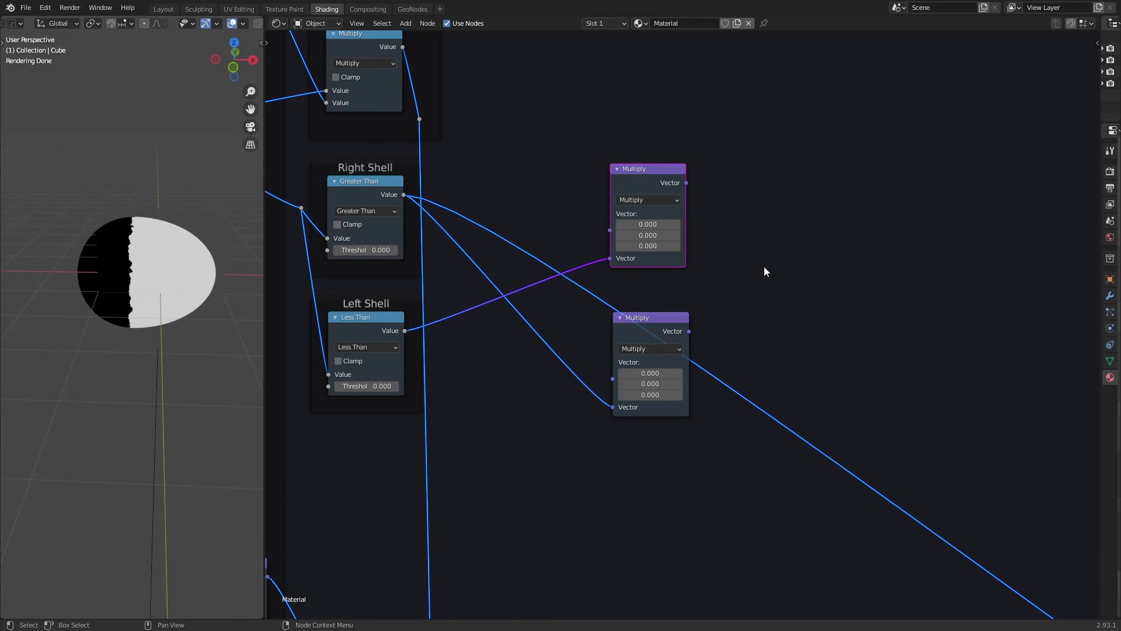
middle_click_drag(763, 270, 676, 262)
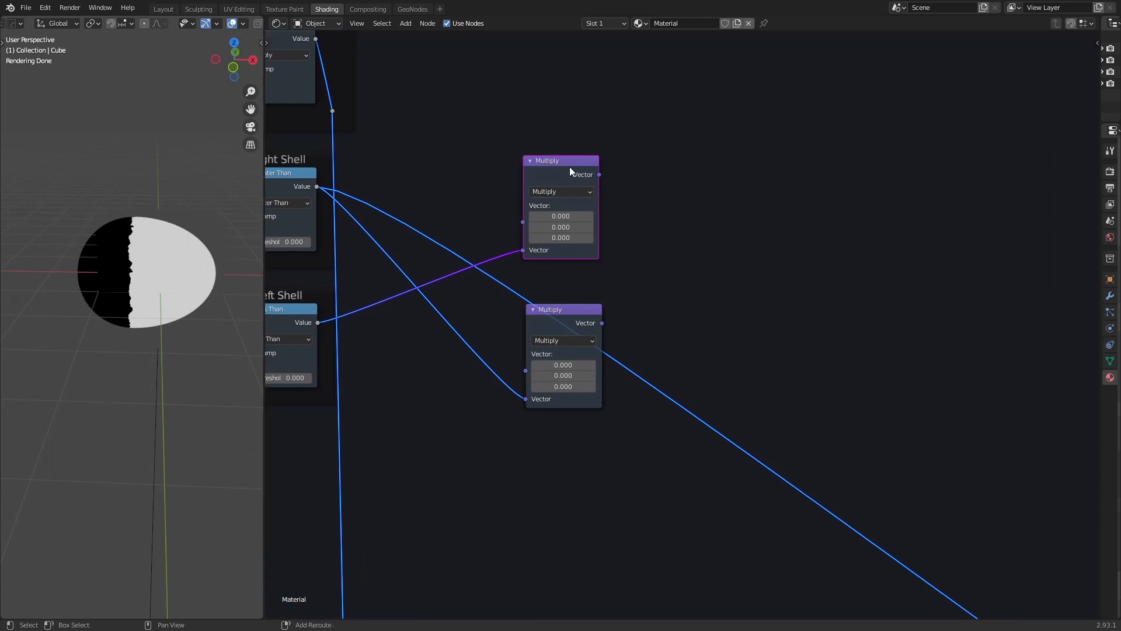
Duplicate a vector Multiply node as an Add node, connect both Multiply outputs to it, and preview the sum on the egg
key("shift+d")
left_click(682, 225)
left_click(679, 238)
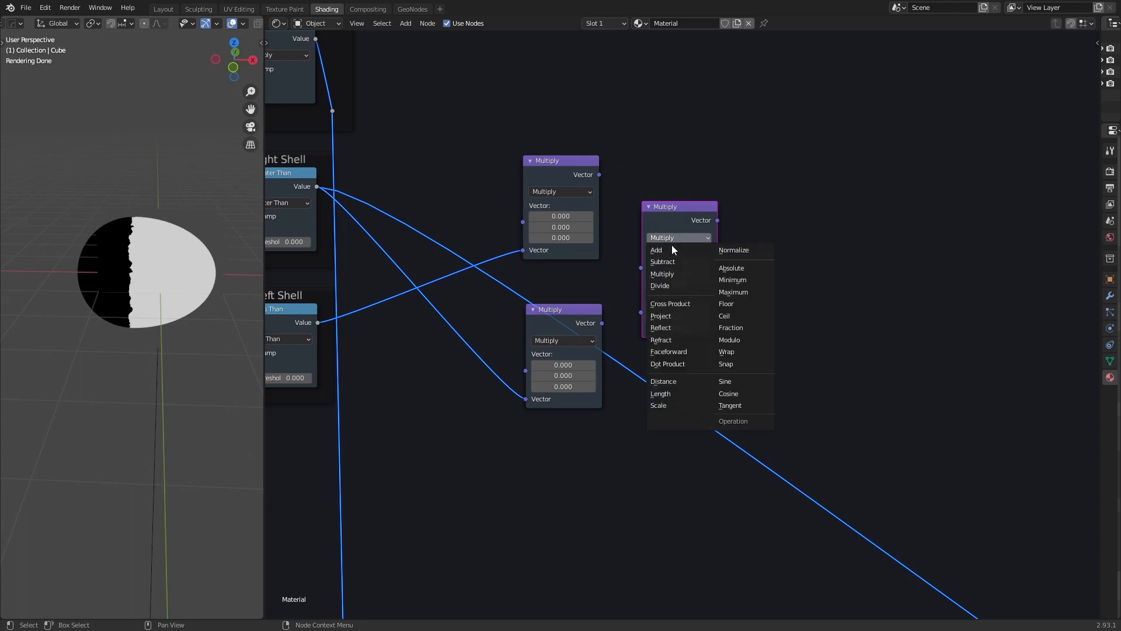
left_click(672, 244)
left_click_drag(599, 175, 642, 266)
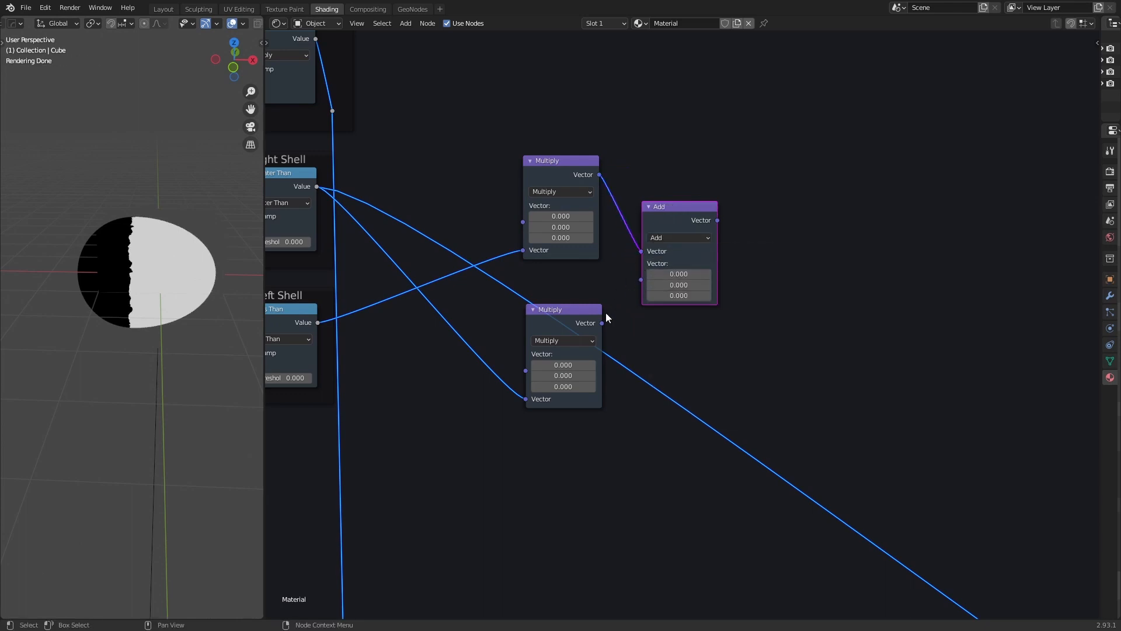
left_click(600, 318)
left_click_drag(601, 322, 641, 280)
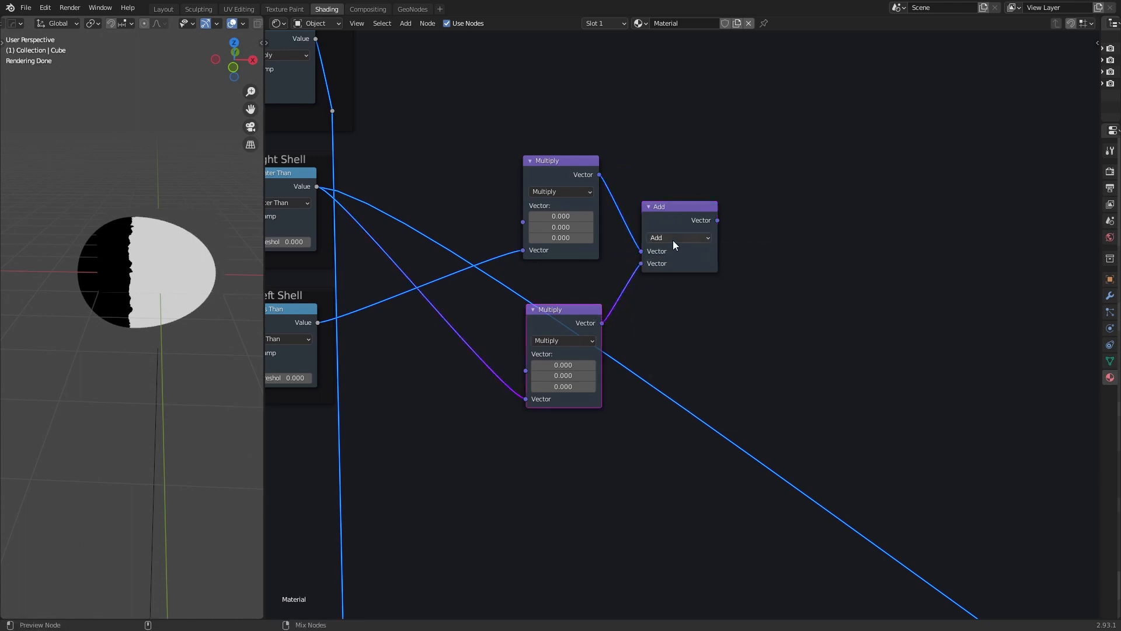
left_click(674, 222, "ctrl+shift")
Try an X value of 3.100 on the left shell's Multiply vector and reset it to 0
left_click_drag(571, 217, 590, 216)
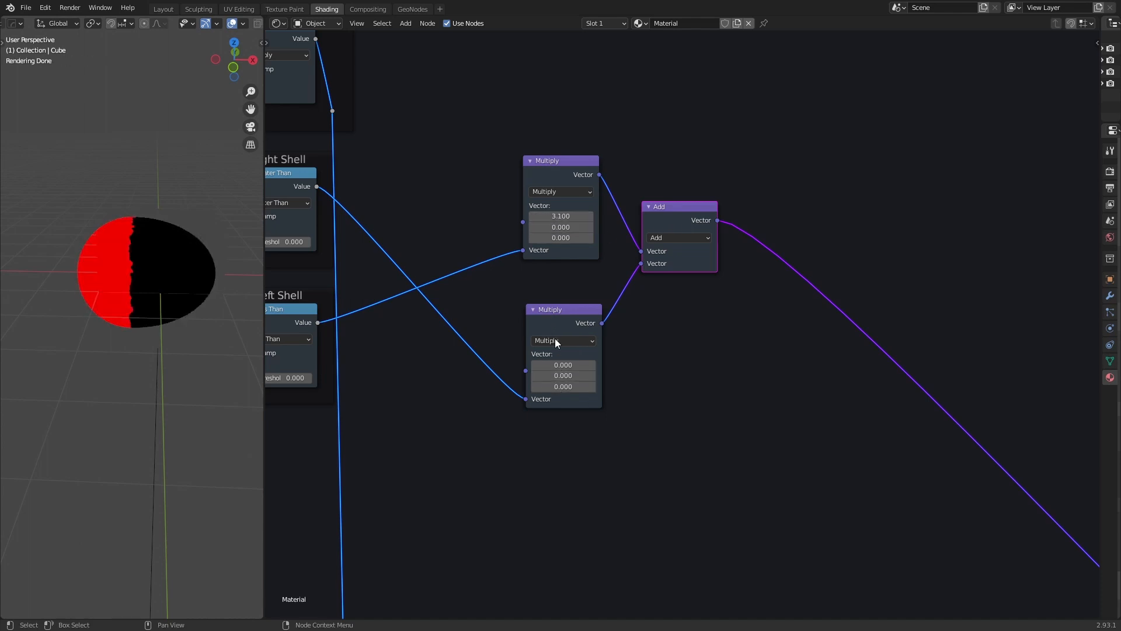
double_click(556, 217)
type("0")
key("Return")
Insert a copy of the vector Add node before the displacement's Subtract node and connect the shells' Add output to its free Vector input
scroll(700, 351, "down", 2)
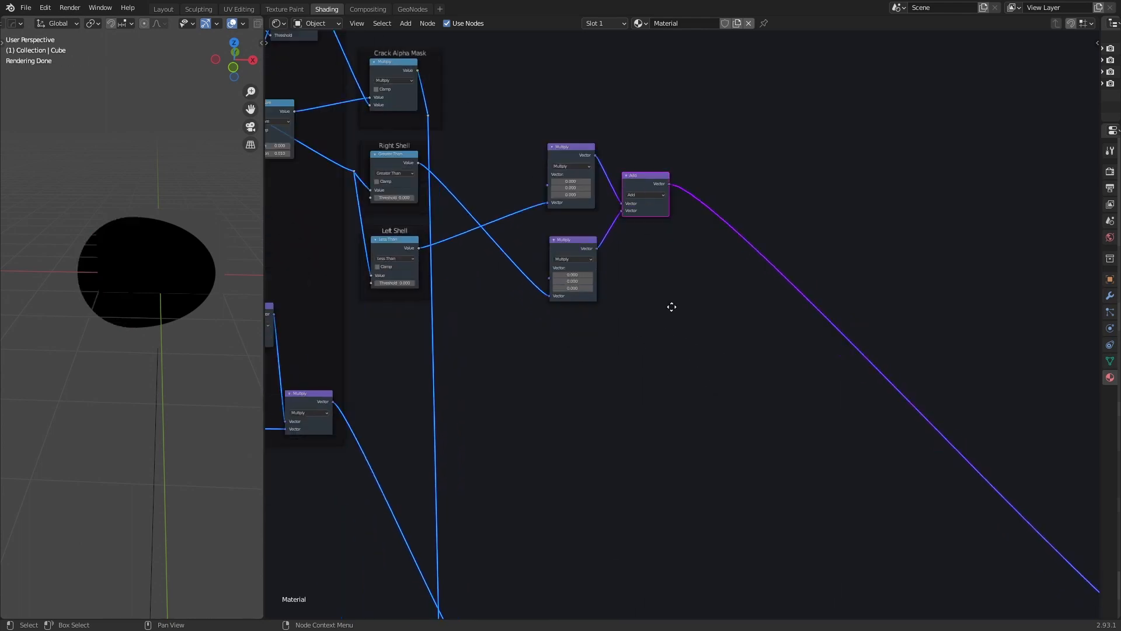
middle_click_drag(671, 308, 607, 211)
scroll(582, 128, "down", 1)
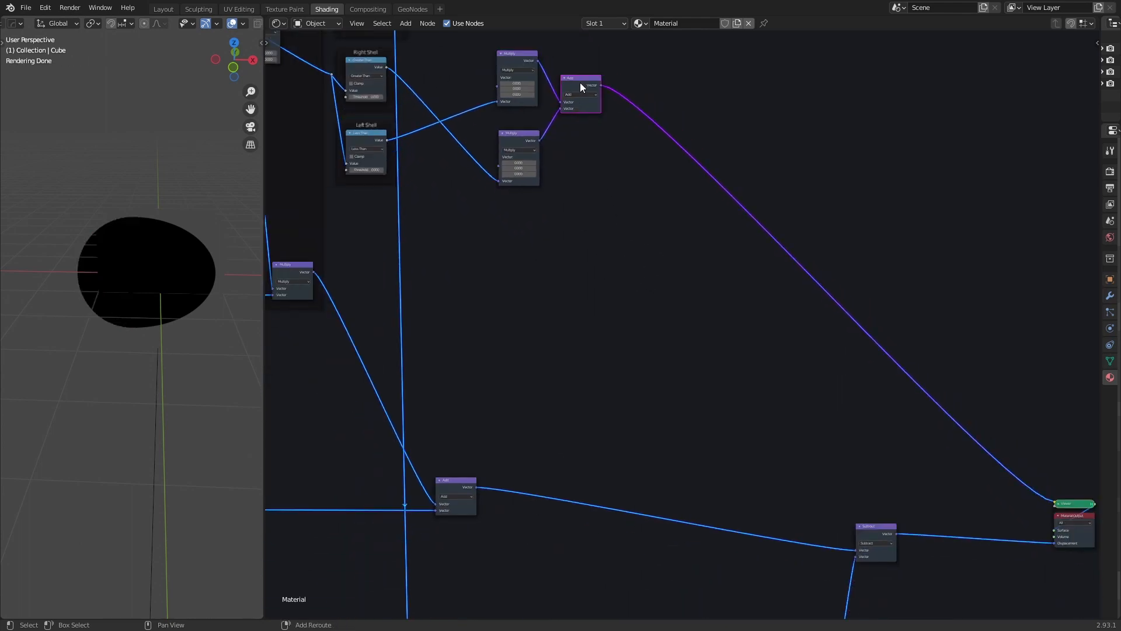
key("shift+d")
left_click(663, 468)
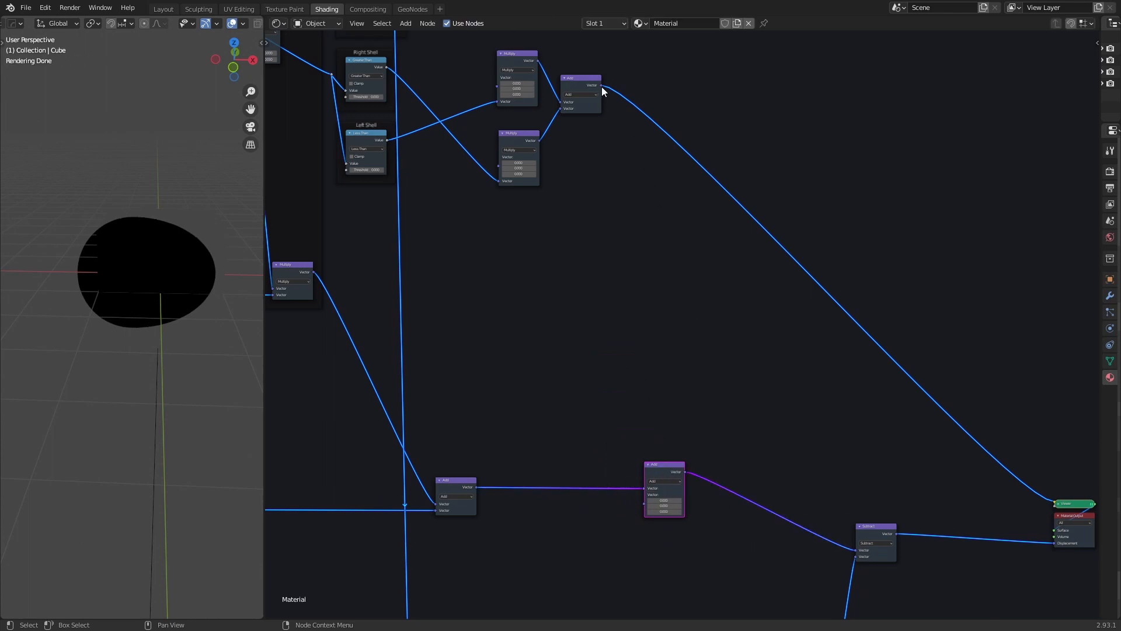
left_click_drag(602, 86, 644, 495)
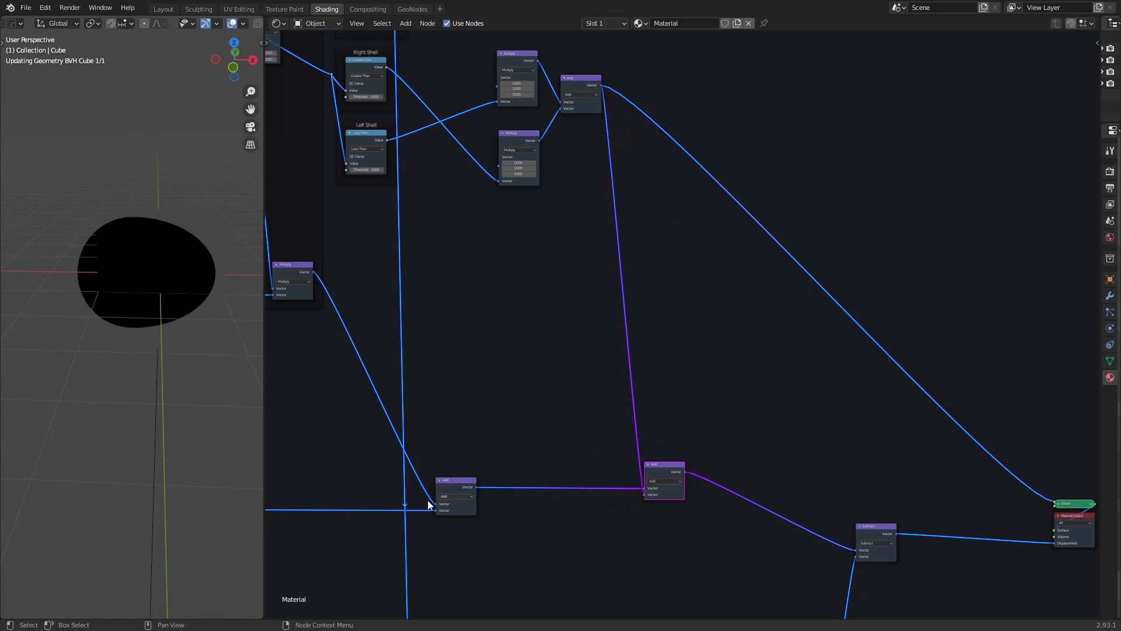
middle_click_drag(695, 404, 674, 313)
left_click_drag(640, 382, 651, 383)
Rearrange the shell vector nodes so the right shell's Multiply sits above the left shell's, with their Add node farther right
scroll(665, 164, "down", 5)
middle_click_drag(669, 160, 769, 230)
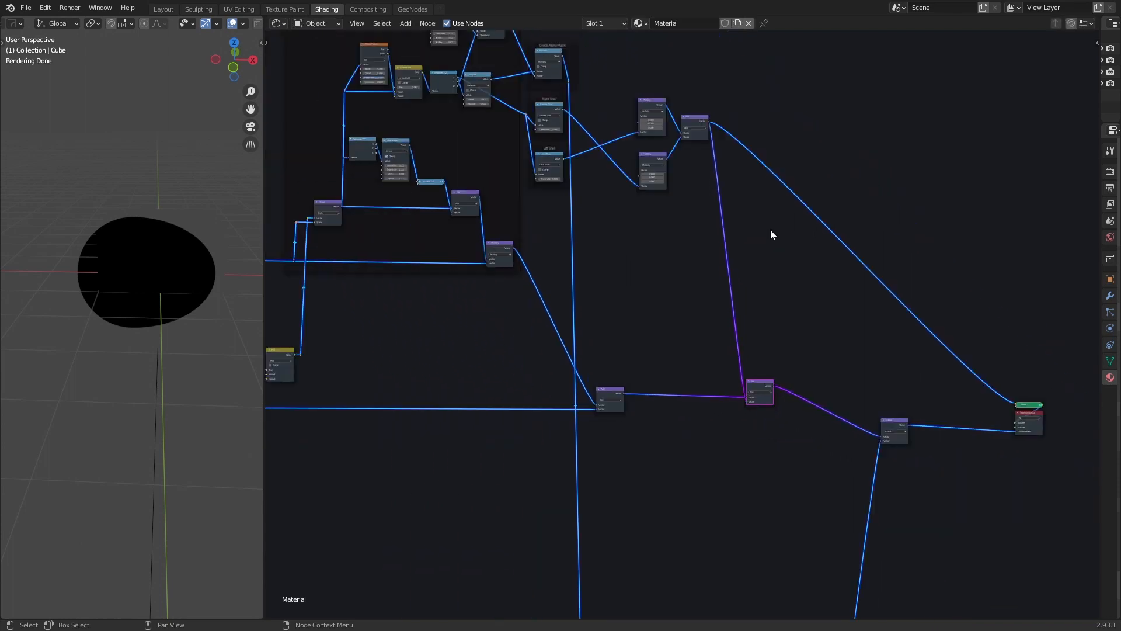
scroll(731, 178, "up", 7)
middle_click_drag(731, 178, 777, 381)
scroll(684, 257, "up", 2)
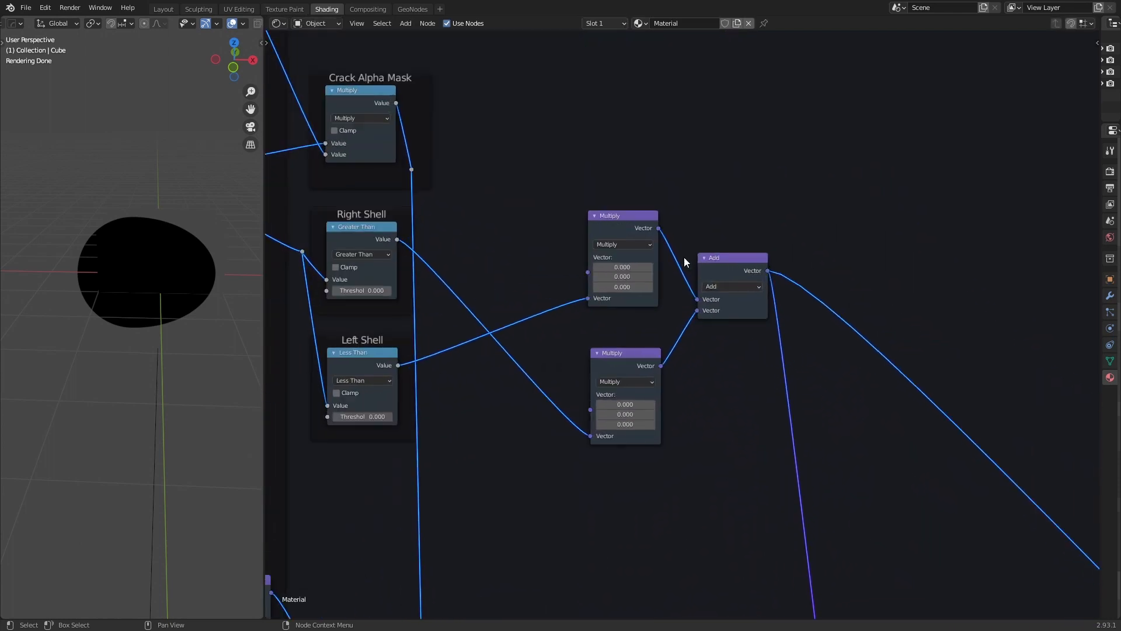
left_click_drag(714, 255, 782, 286)
left_click_drag(625, 222, 640, 221)
left_click_drag(628, 365, 637, 157)
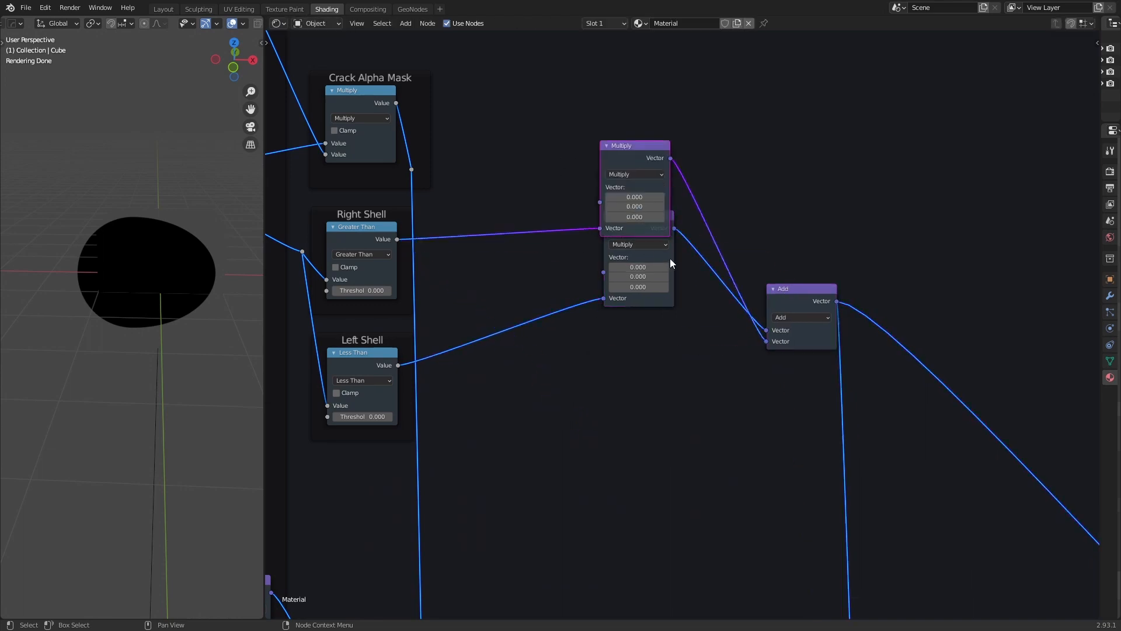
left_click_drag(670, 260, 664, 349)
Frame the right shell's Multiply node and label the frame "Righr Shell Movement"
key("ctrl+j")
right_click(620, 150)
left_click(617, 149)
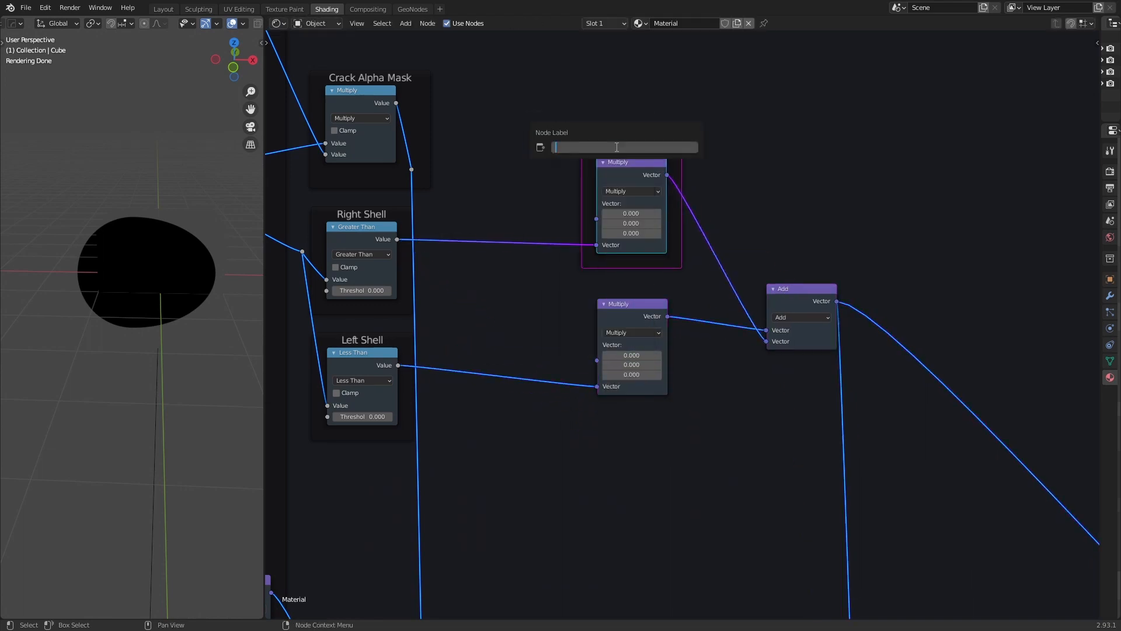
type("Righr Shell Movement")
key("Return")
Frame the left shell's Multiply node and label the frame "Left Shell Movement"
left_click(623, 315)
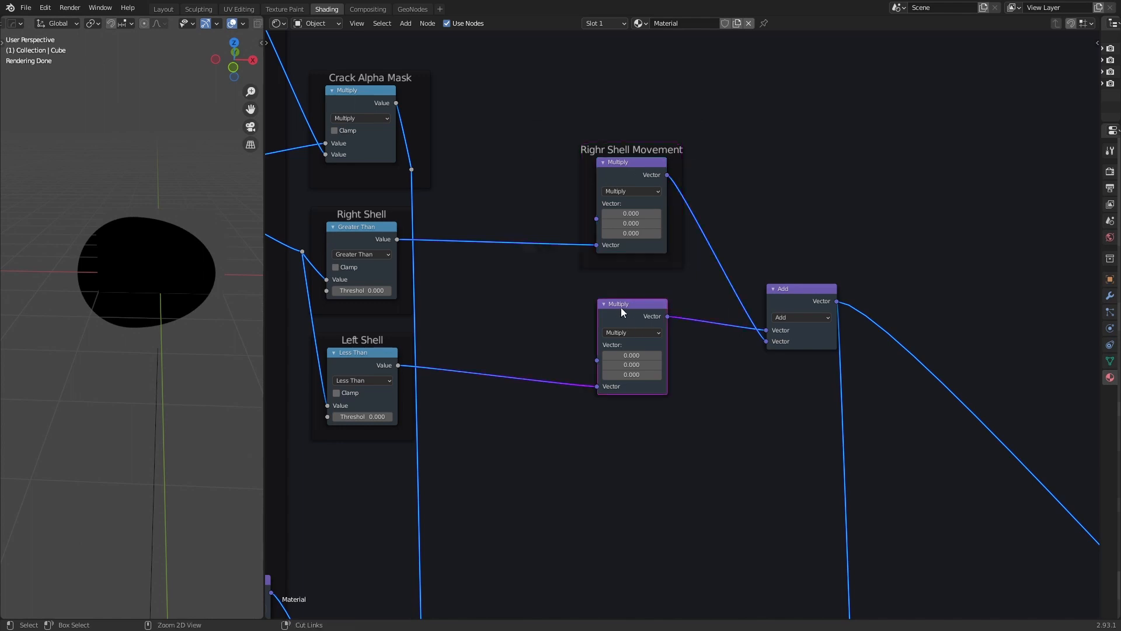
key("ctrl+j")
key("F2")
type("Left Shell Movement")
key("Return")
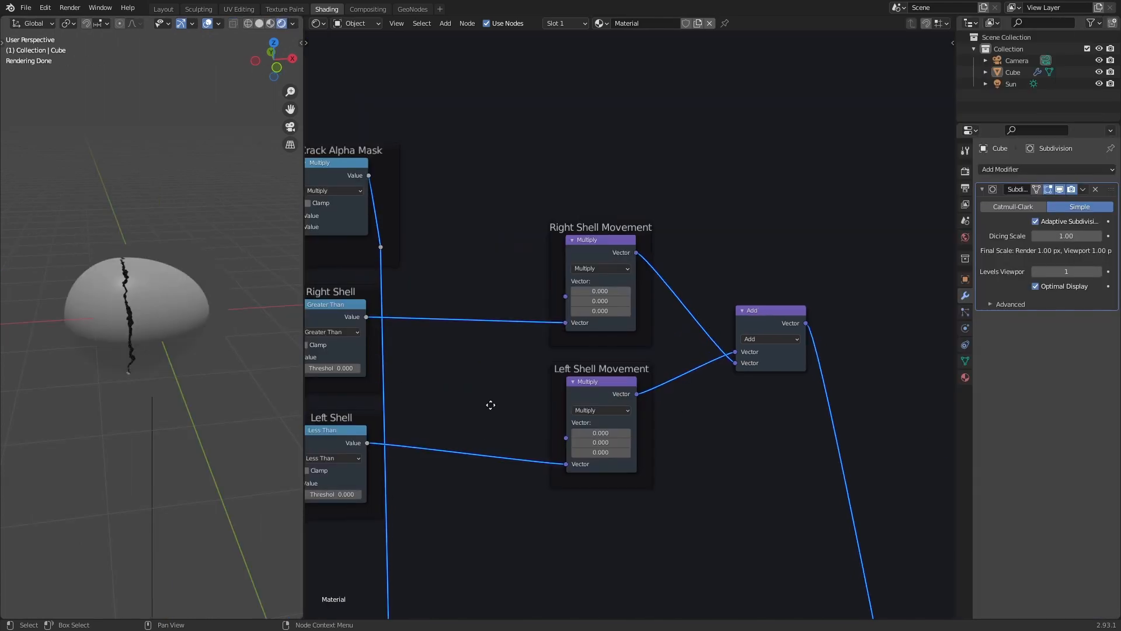
Set the X value to 1 in the Right Shell Movement Multiply and to -0.5 in the Left Shell Movement Multiply
middle_click_drag(583, 209, 646, 272)
left_click(671, 281)
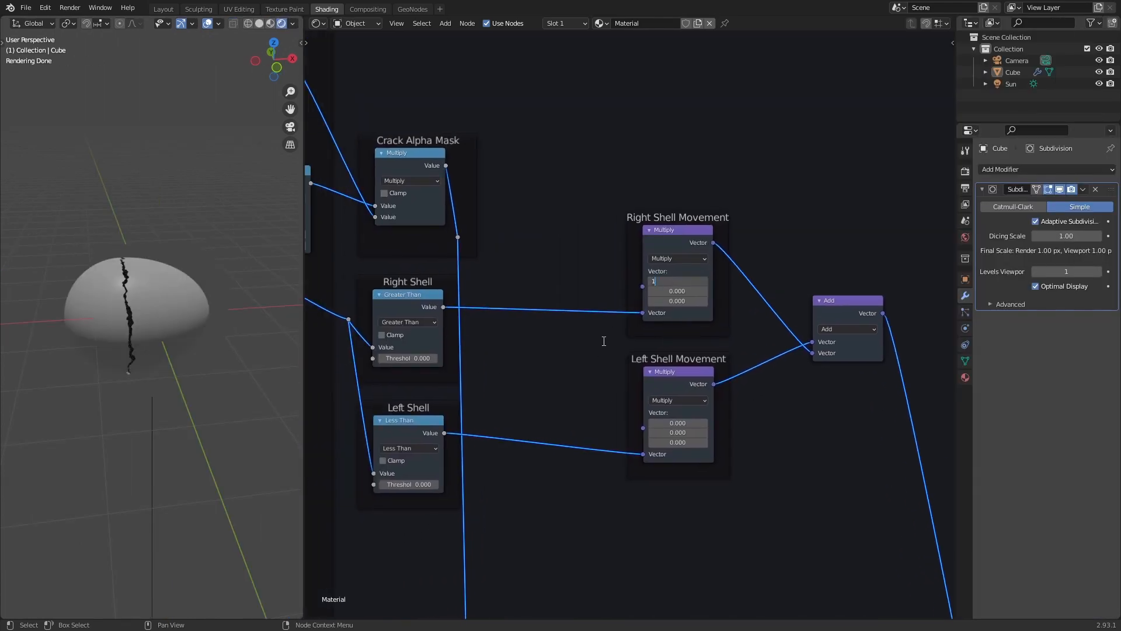
key("Return")
left_click(676, 423)
type("0")
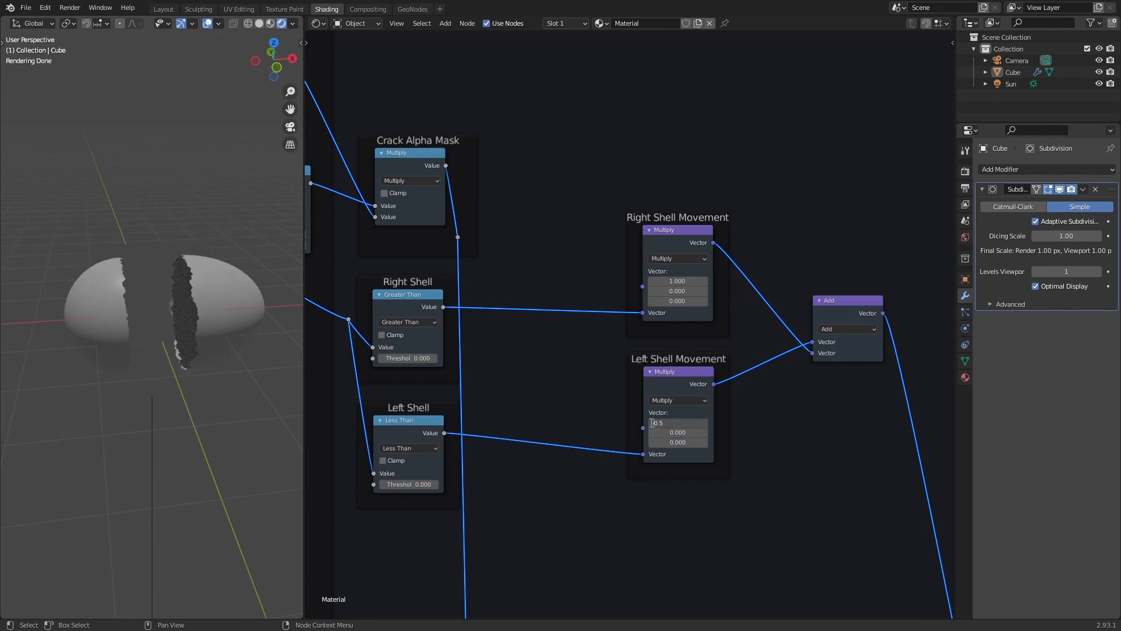
type(".5")
key("Return")
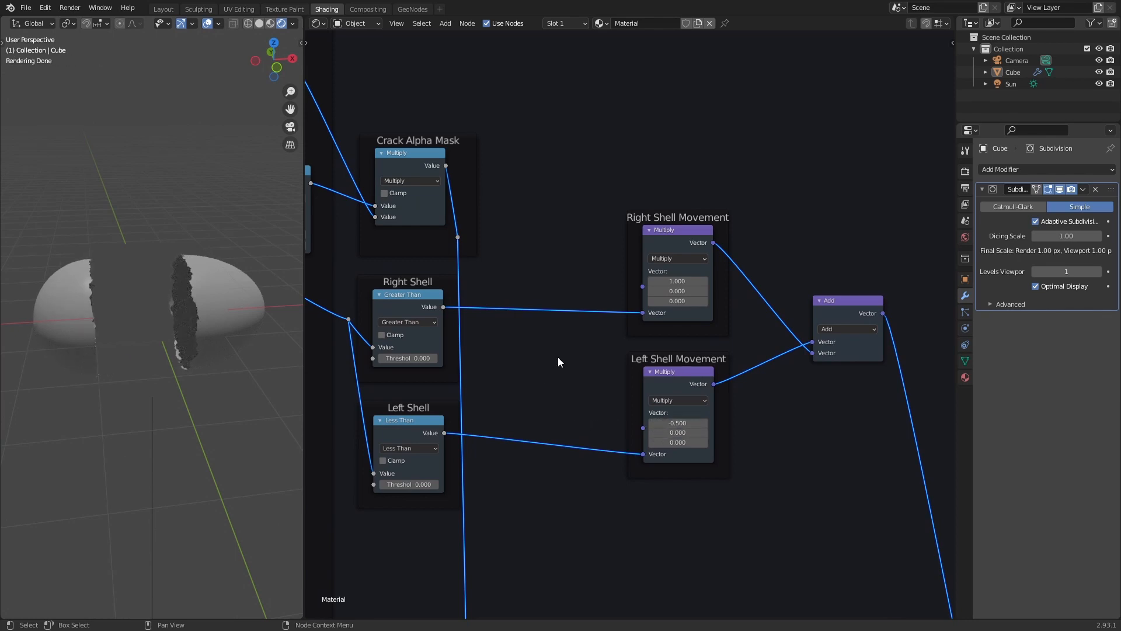
scroll(558, 357, "down", 1)
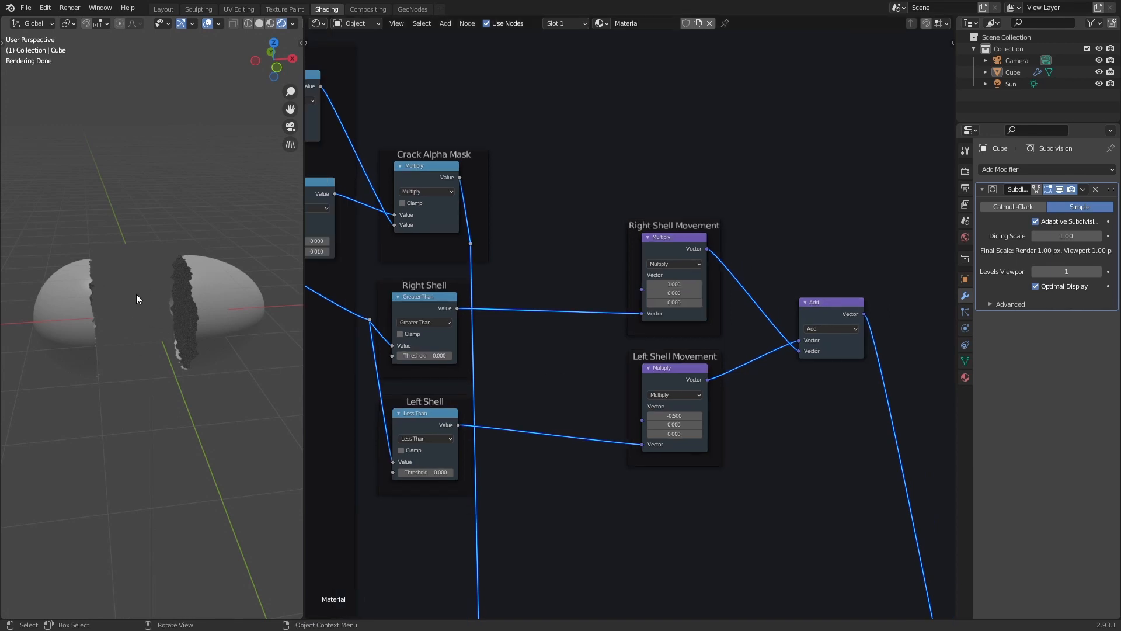
mouse_move(135, 293)
middle_mouse_down()
mouse_move(173, 307)
mouse_move(150, 290)
middle_mouse_up()
scroll(157, 310, "down", 2)
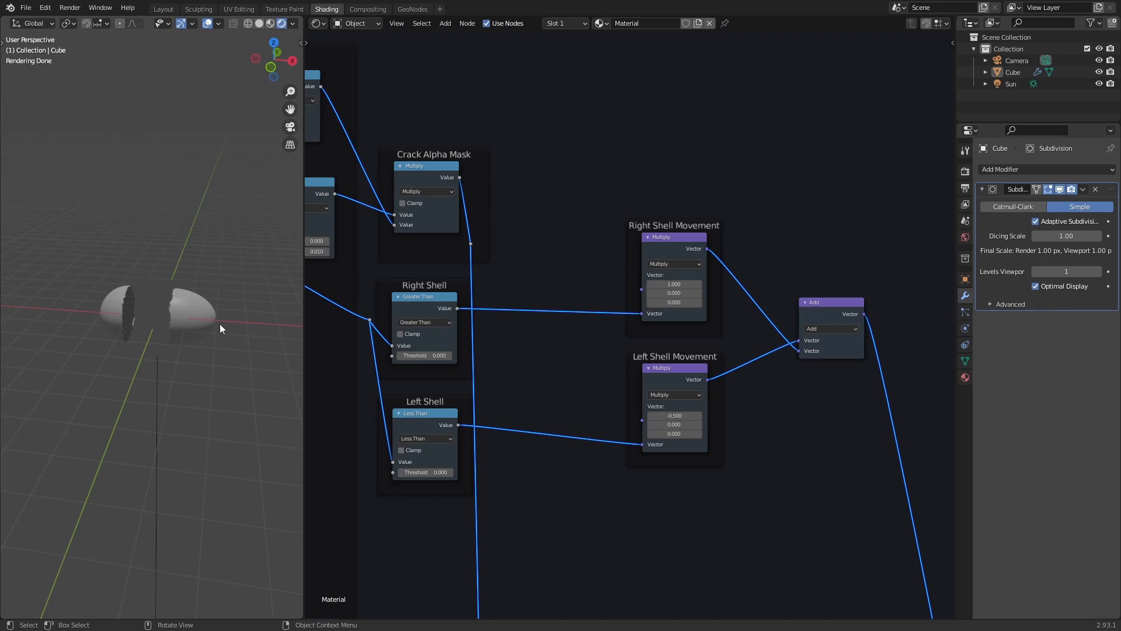
Preview the L Sphere Mask's Less Than output on the egg
middle_click_drag(539, 368, 762, 257)
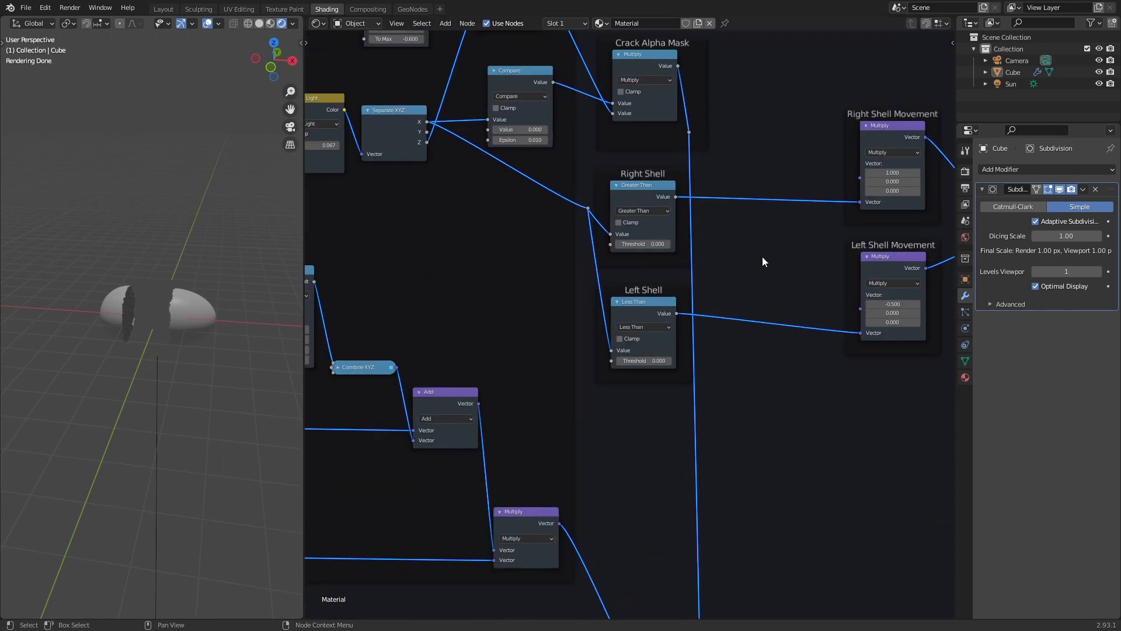
scroll(621, 322, "down", 5)
middle_click_drag(541, 297, 702, 202)
middle_click_drag(427, 360, 636, 268)
scroll(584, 266, "up", 3)
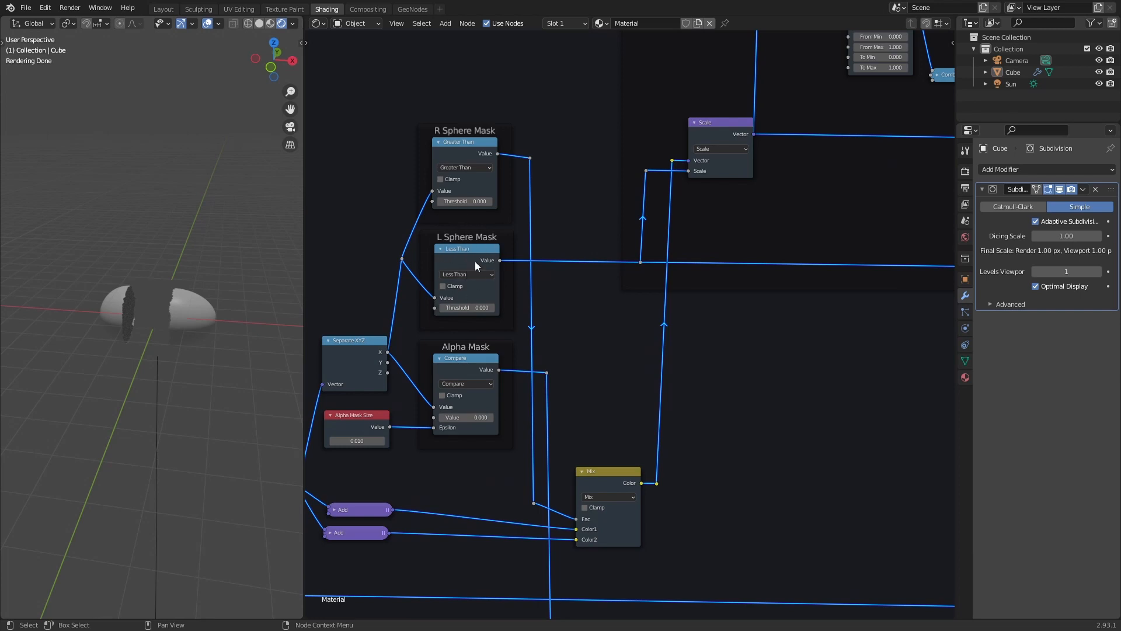
left_click(470, 250, "ctrl+shift")
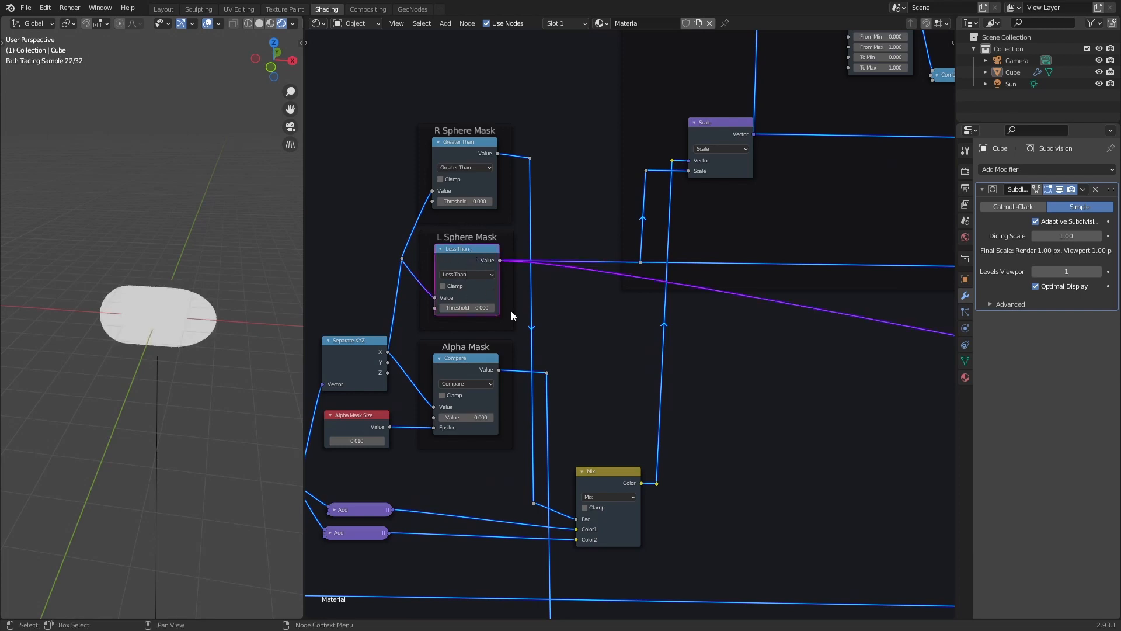
Try linking the Vector output of the Multiply before the sphere masks straight to the displacement's Subtract node
scroll(709, 426, "down", 2)
middle_click_drag(708, 426, 414, 280)
scroll(497, 282, "down", 4)
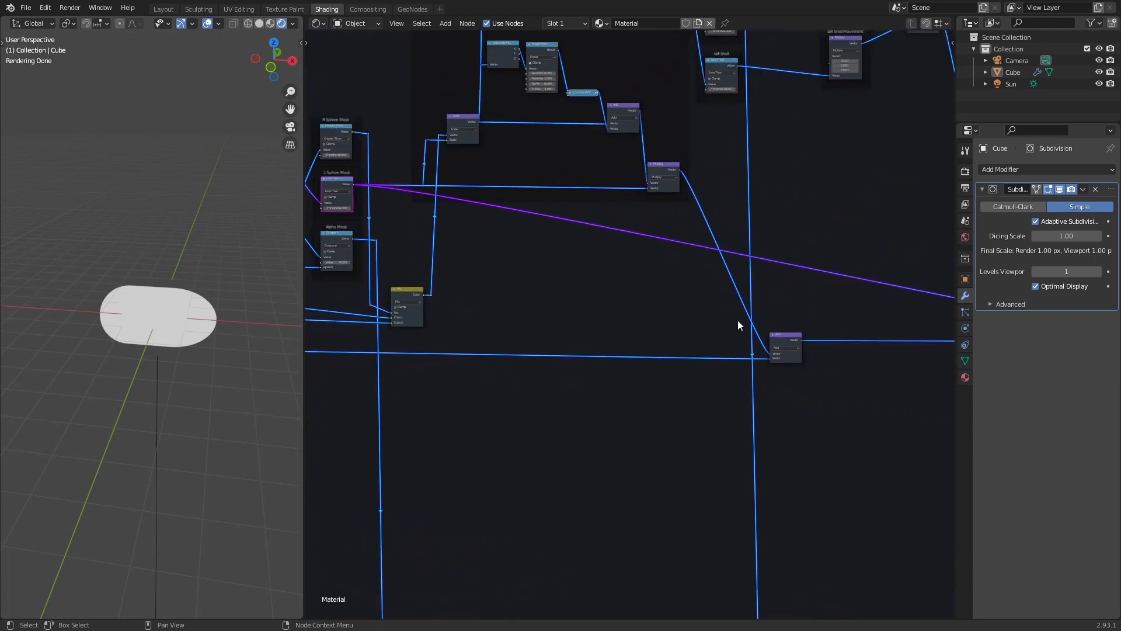
middle_click_drag(737, 321, 460, 278)
scroll(429, 297, "down", 2)
scroll(417, 310, "down", 1)
middle_click_drag(417, 309, 618, 225)
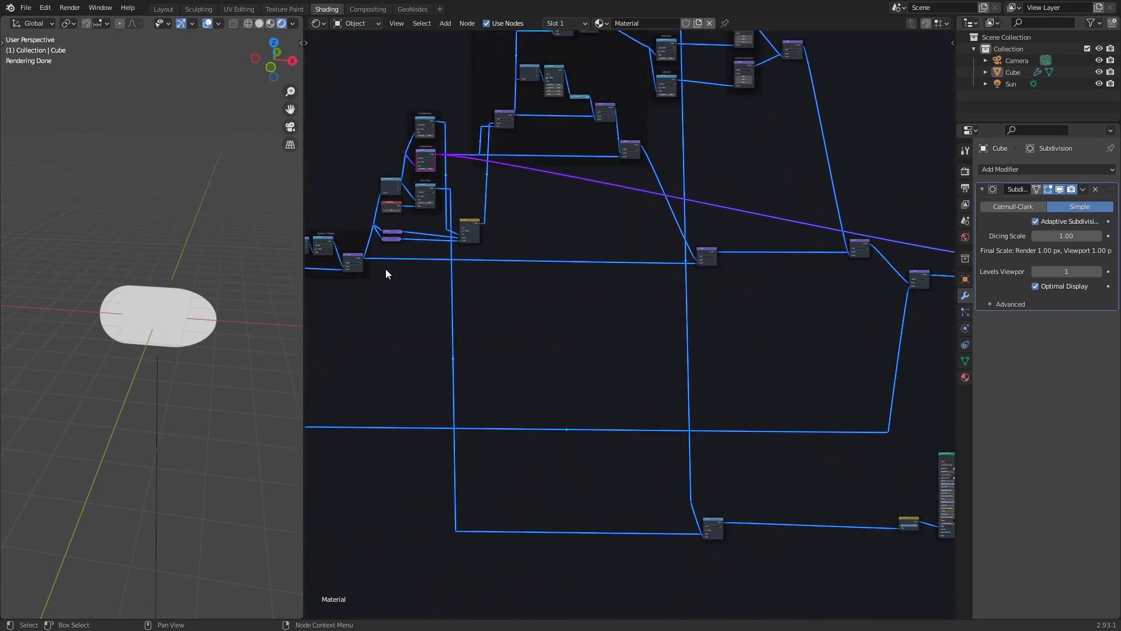
left_click_drag(364, 259, 909, 284)
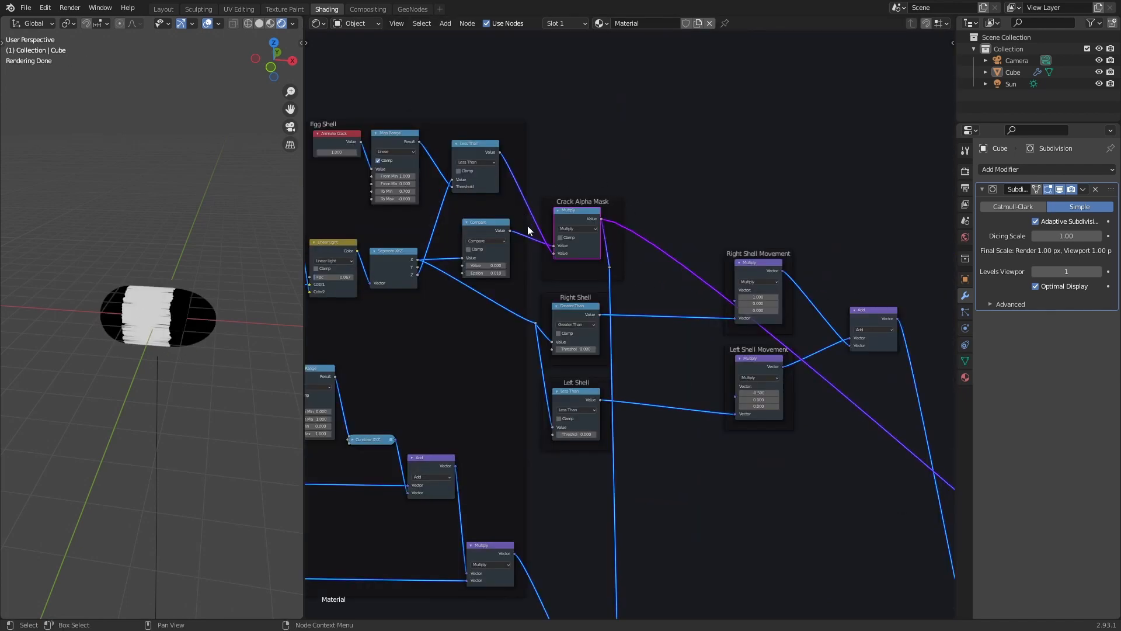
Bypass the displacement by linking the Multiply before the sphere masks to Subtract, inspect both spheres, and reconnect the last Add to Subtract
scroll(654, 368, "down", 7)
middle_click_drag(695, 493, 608, 268)
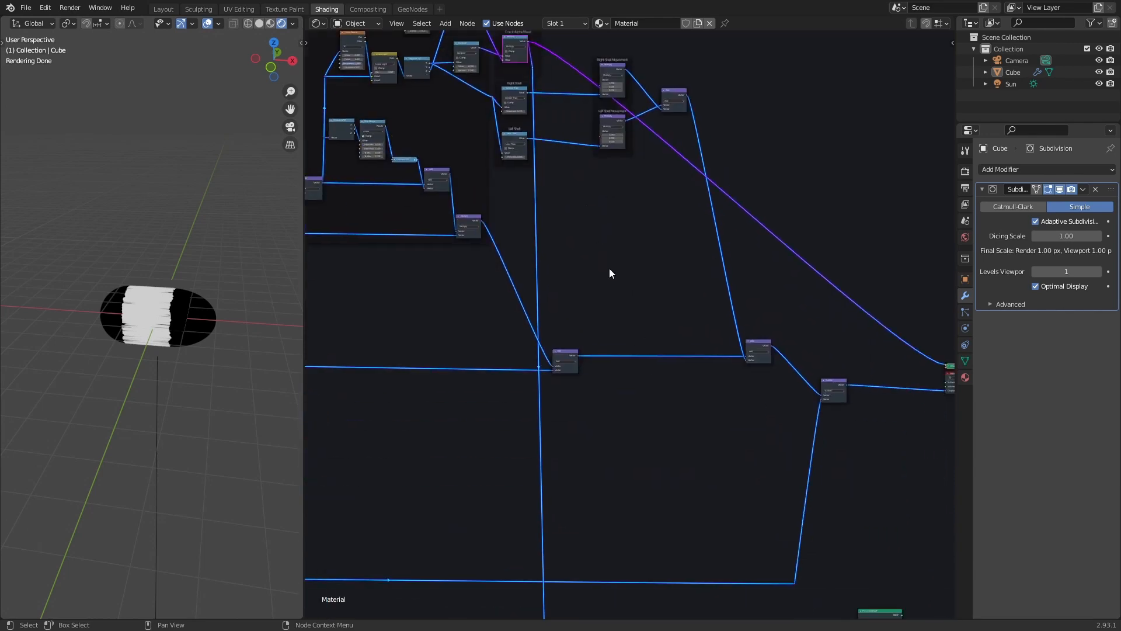
scroll(648, 327, "up", 4)
middle_click_drag(722, 423, 671, 339)
scroll(636, 324, "down", 4)
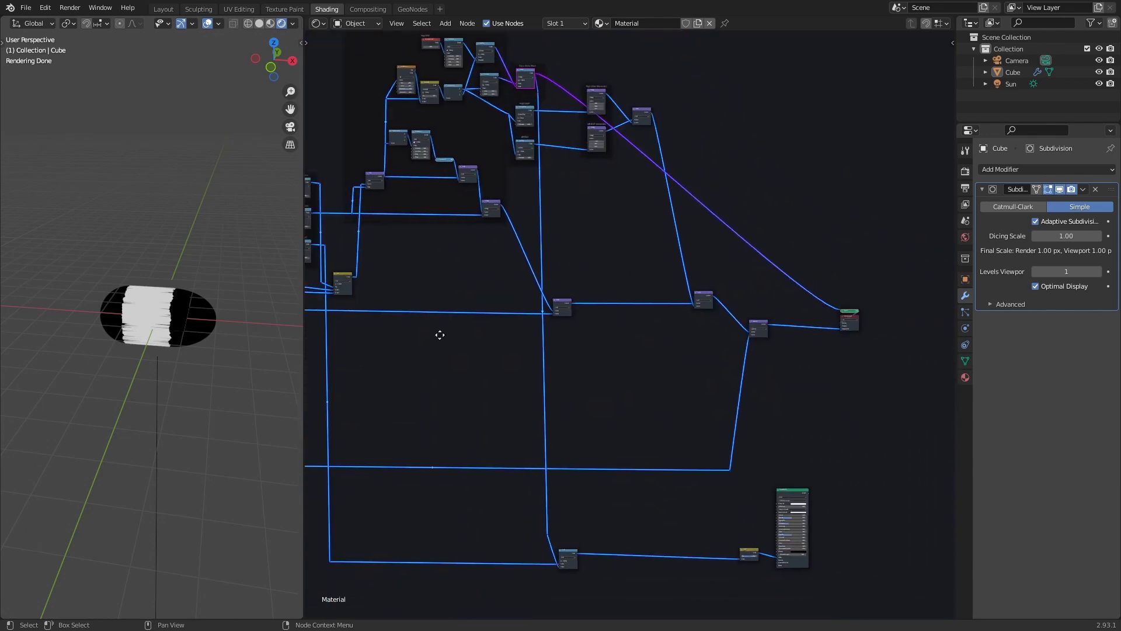
scroll(437, 318, "up", 1)
scroll(432, 324, "down", 1)
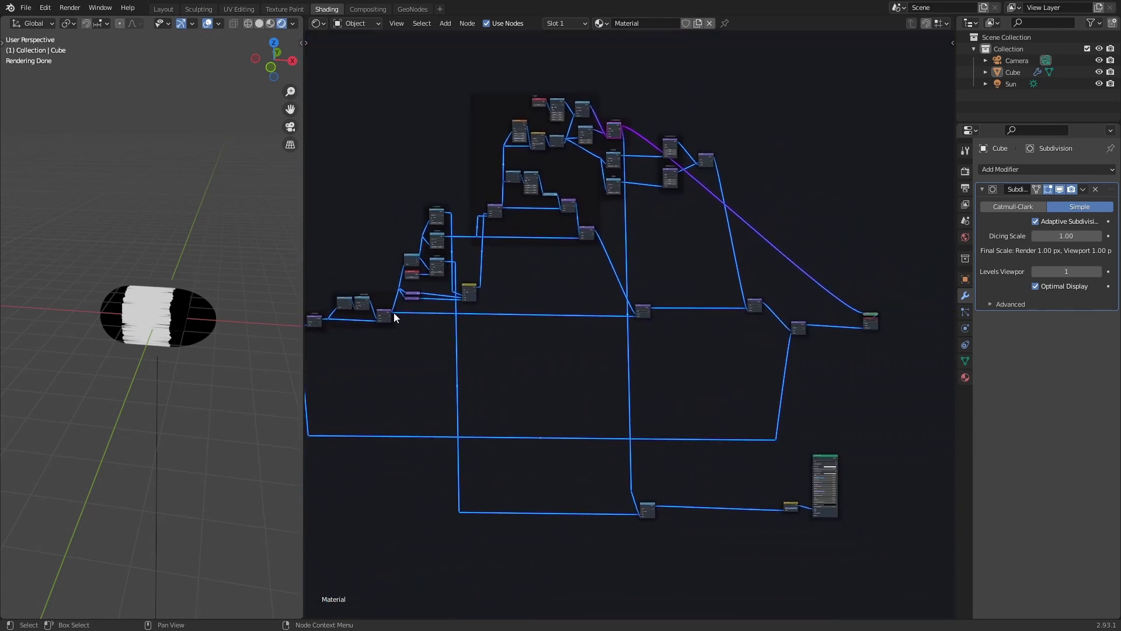
left_click_drag(394, 313, 802, 324)
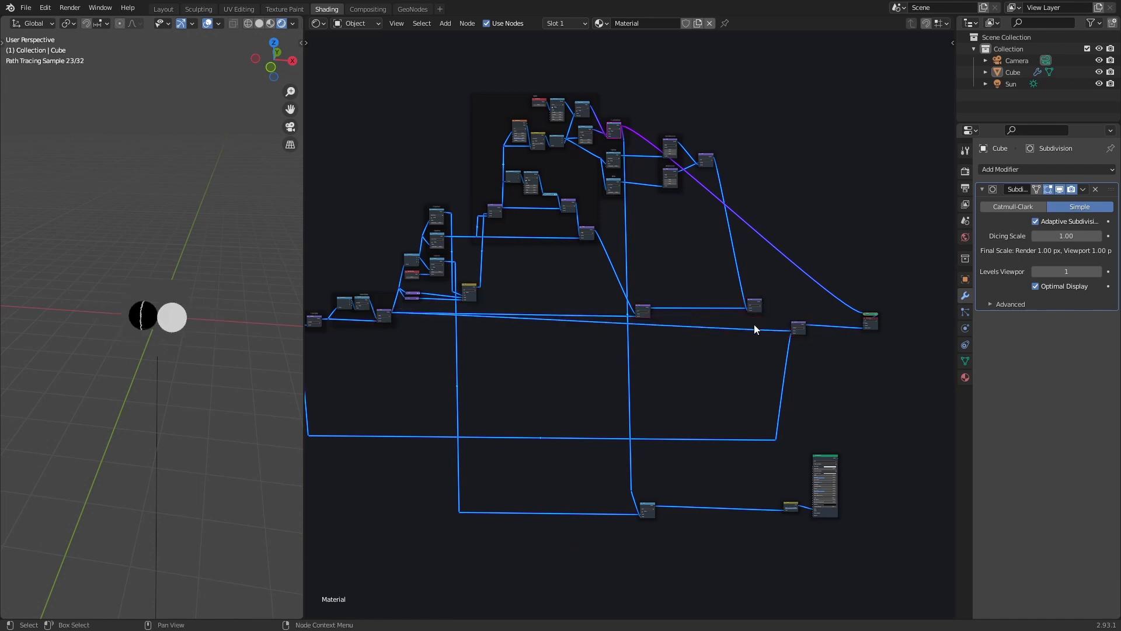
scroll(146, 324, "up", 7)
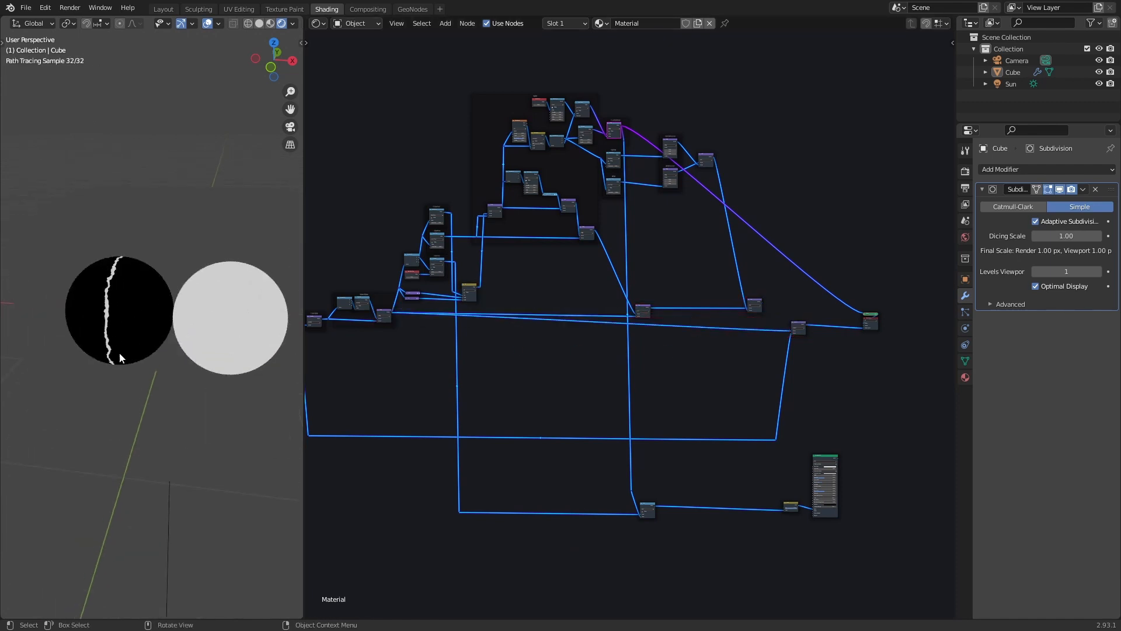
scroll(193, 348, "down", 2)
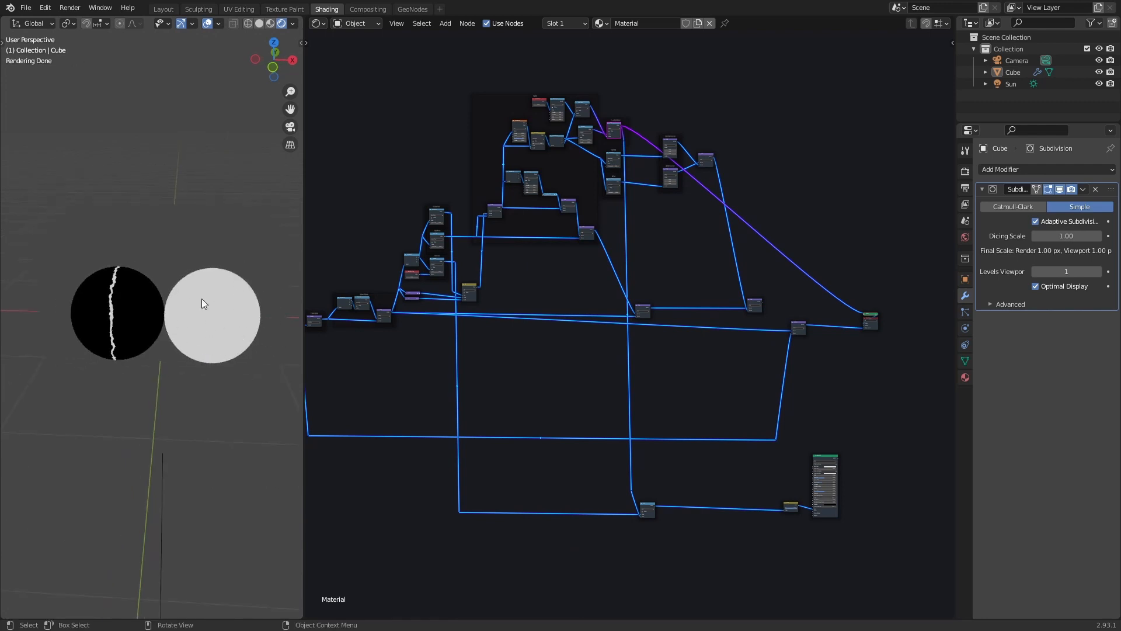
middle_click_drag(746, 308, 668, 327)
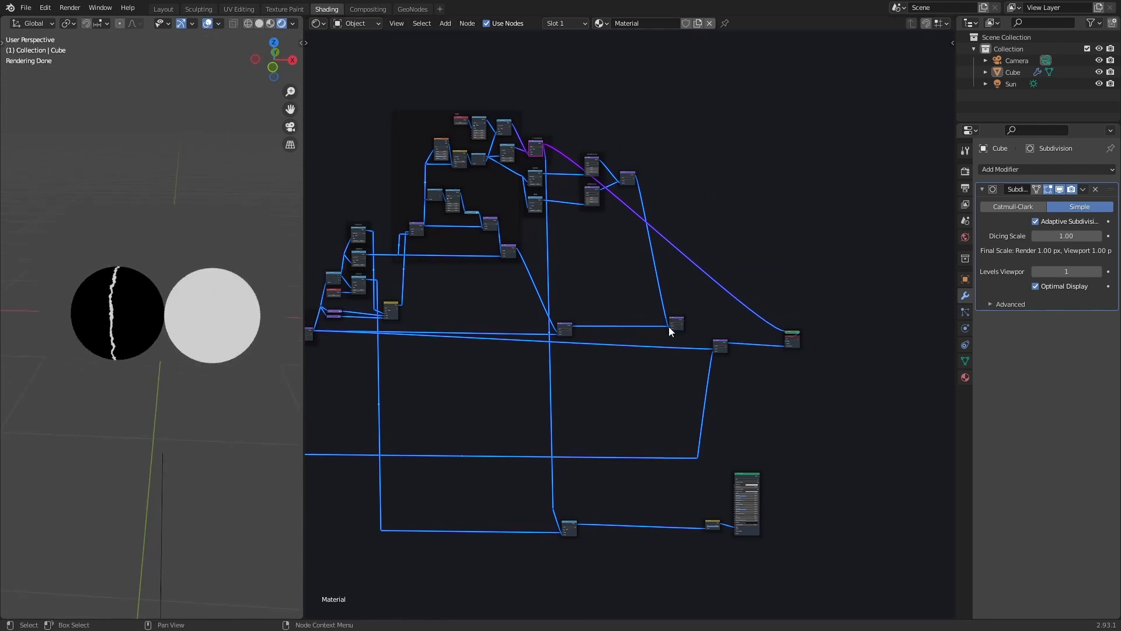
scroll(650, 350, "up", 2)
right_click_drag(712, 321, 771, 359, "alt")
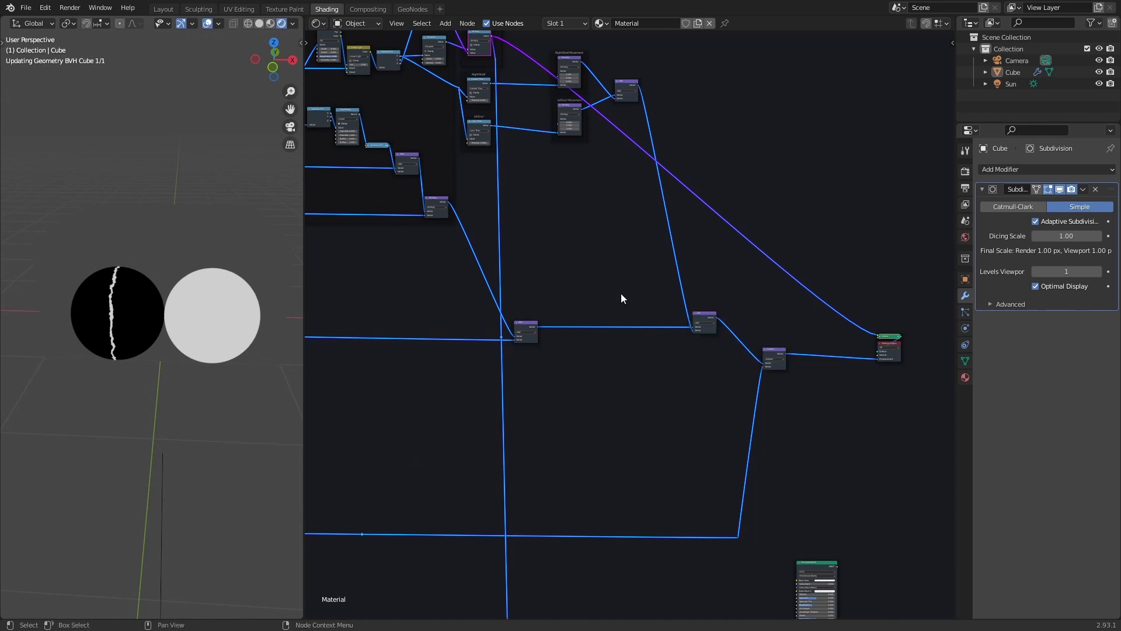
Send the L Sphere Mask's Less Than output to the material preview again
scroll(455, 242, "up", 1)
middle_click_drag(465, 251, 709, 438)
scroll(753, 354, "up", 5)
middle_click_drag(631, 475, 795, 372)
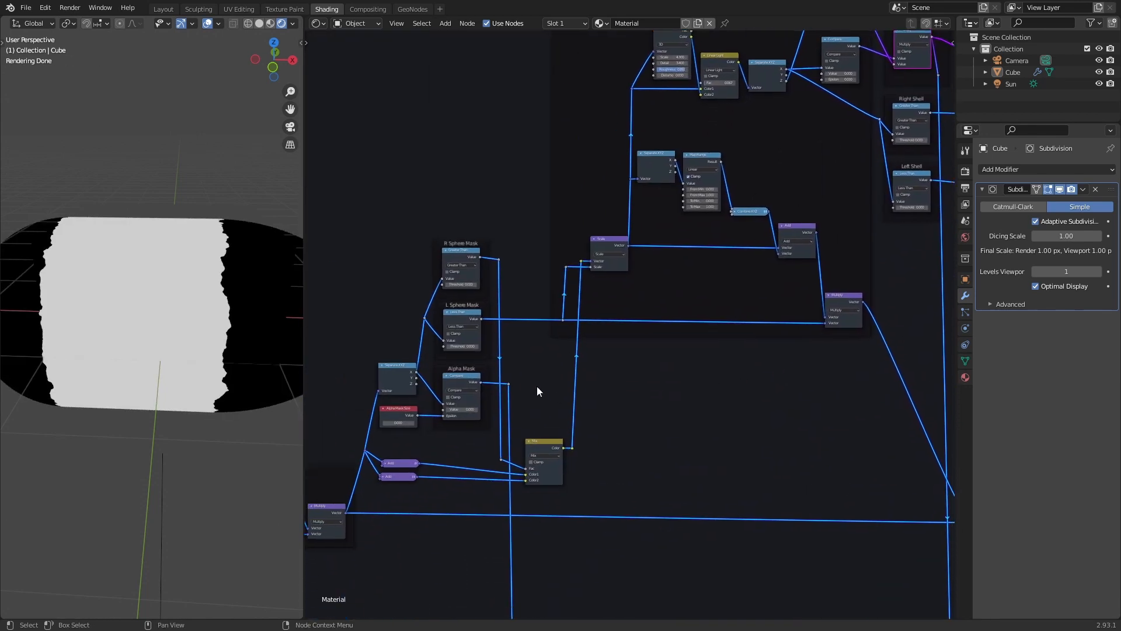
left_click(473, 319, "ctrl+shift")
Route the L Sphere Mask's output link through two reroutes running below the Egg Shell frame toward the shell masks
middle_click_drag(796, 366, 627, 344)
right_click_drag(628, 343, 597, 352, "shift")
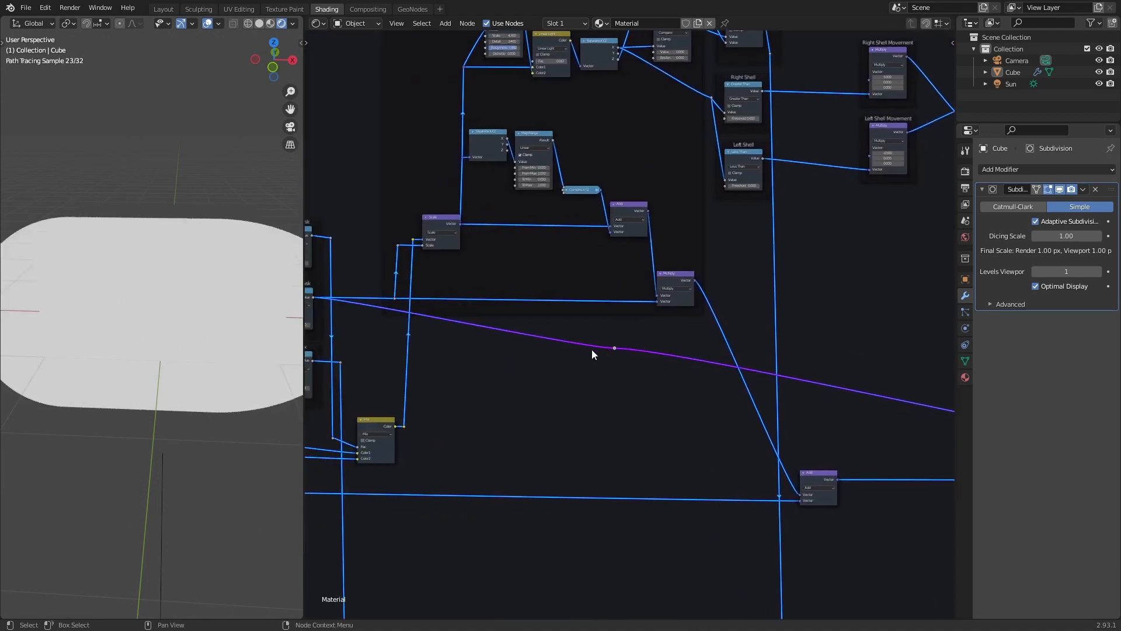
key("g")
left_click(378, 329)
key("g")
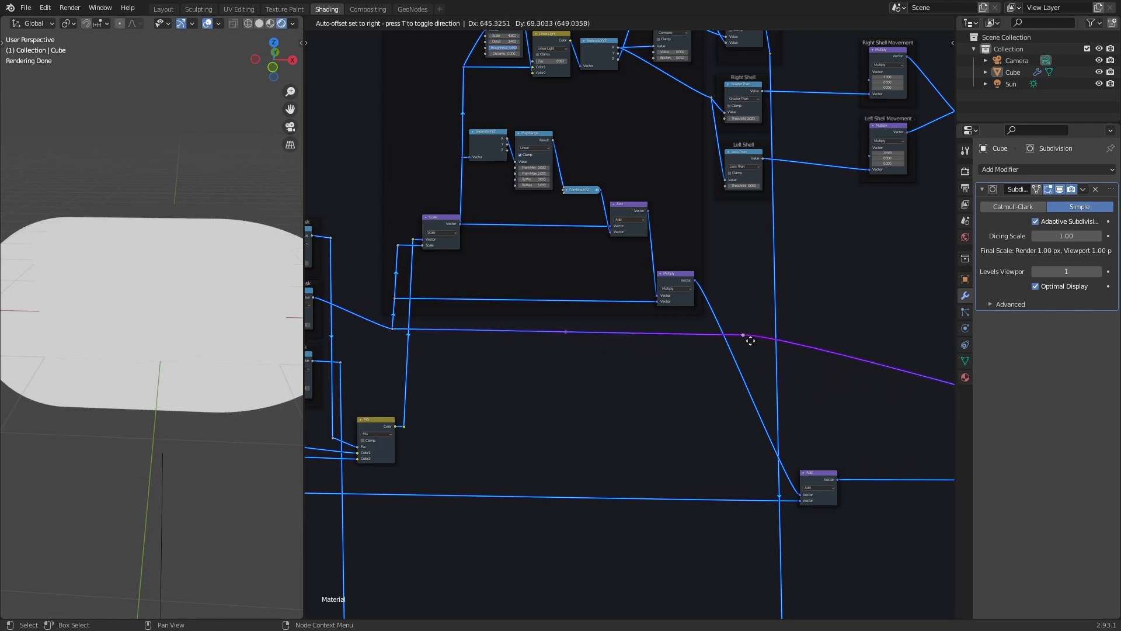
left_click(745, 336)
Add a Math node set to Multiply and insert it between Left Shell and Left Shell Movement
middle_click_drag(739, 266, 609, 357)
scroll(703, 255, "up", 6)
key("shift+a")
left_click(663, 295)
type("math")
key("Return")
left_click(663, 269)
scroll(664, 299, "up", 3)
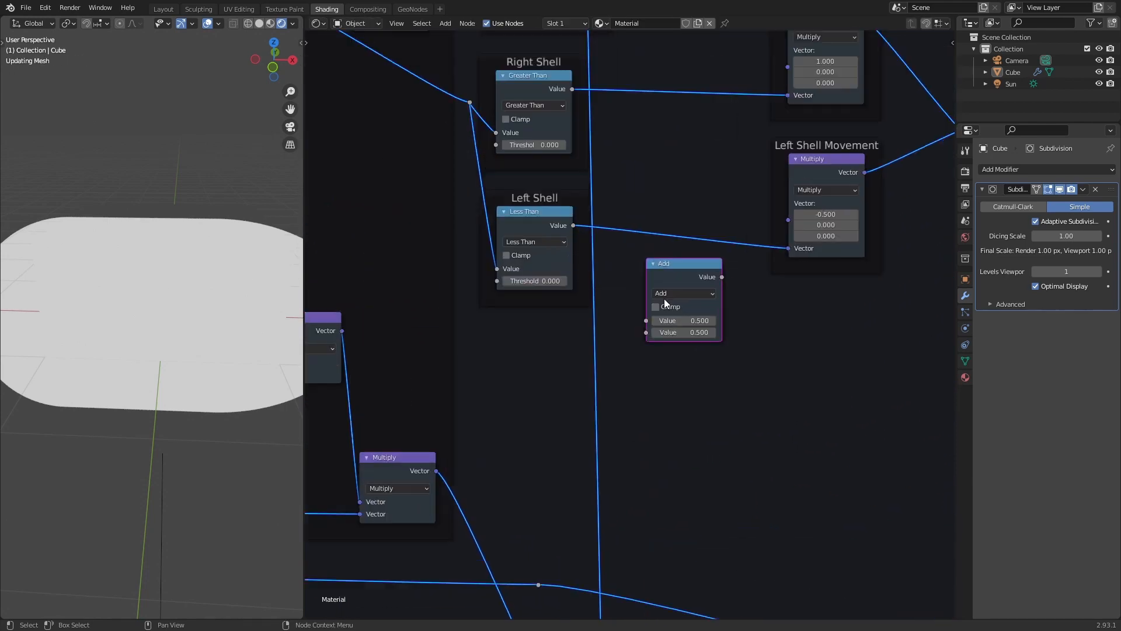
left_click(664, 297)
left_click_drag(641, 243, 632, 214)
middle_click_drag(633, 213, 637, 224)
Insert a copy of the Math Multiply node between Right Shell and Right Shell Movement
key("shift+d")
left_click(642, 97)
middle_click_drag(642, 96, 640, 249)
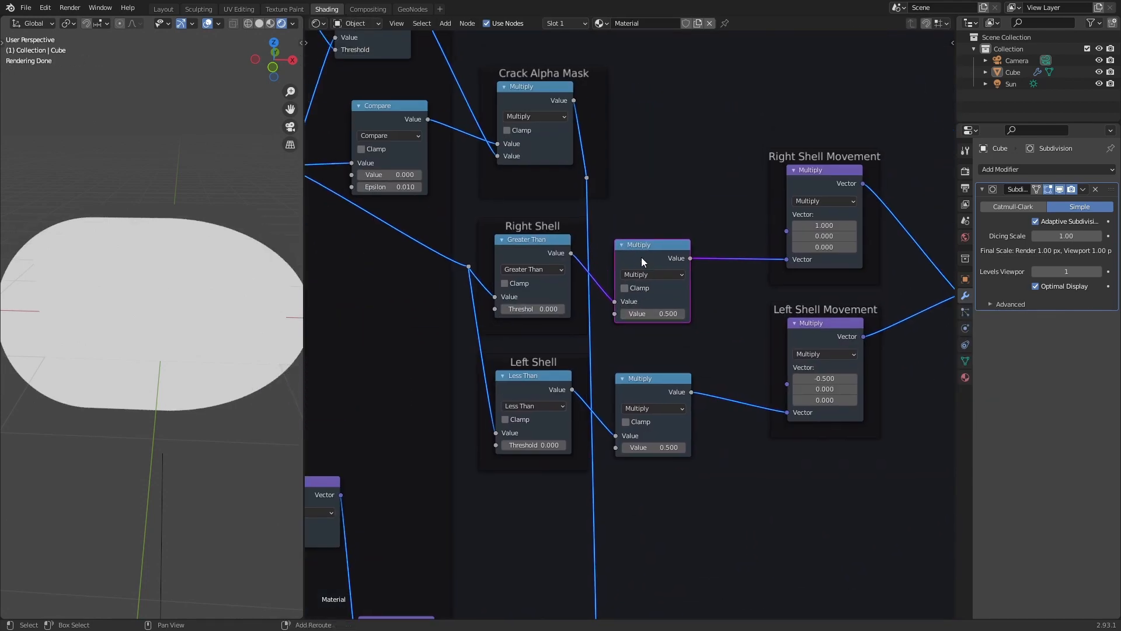
Delete the reroute after Crack Alpha Mask and insert another copy of the Math Multiply node on its output link
key("shift+d")
left_click(652, 214)
left_click_drag(652, 213, 611, 113)
left_click_drag(587, 178, 731, 105, "alt")
key("x")
left_click_drag(629, 112, 654, 101)
Connect the L Sphere Mask reroute to the left shell Multiply's free Value input, with a reroute just before the node
scroll(589, 447, "down", 2)
middle_click_drag(589, 447, 598, 277)
left_click_drag(556, 534, 536, 521)
left_click_drag(537, 521, 621, 279)
right_click_drag(562, 362, 592, 402, "shift")
key("g")
left_click(622, 293)
Extend the L Sphere Mask link through reroutes to the free Value inputs of the right shell and crack Multiply nodes
left_click_drag(608, 278, 620, 164)
right_click_drag(604, 206, 621, 201, "shift")
key("g")
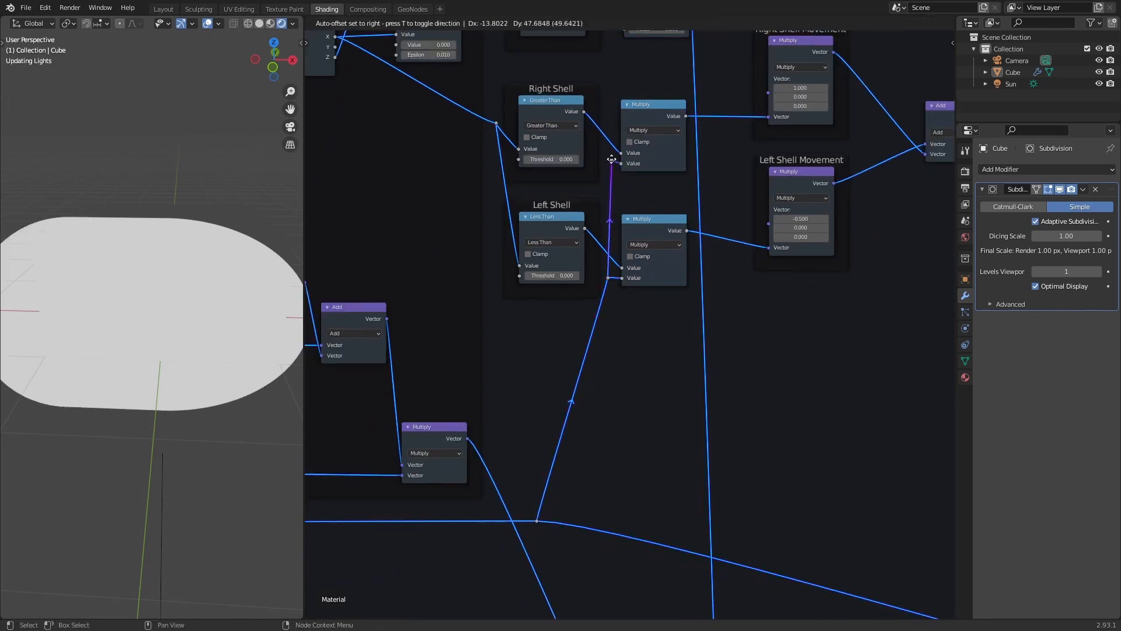
left_click(608, 155)
middle_click_drag(606, 152, 602, 316)
left_click_drag(603, 324, 620, 192)
right_click_drag(605, 230, 626, 226, "shift")
key("g")
left_click(607, 193)
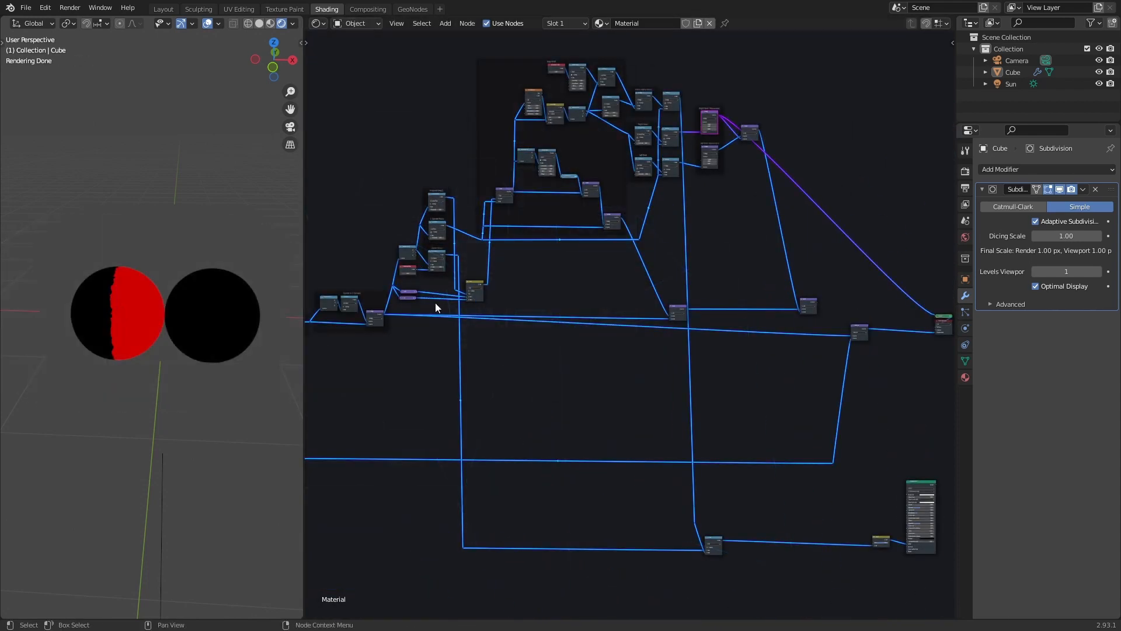
Preview the Multiply after Crack Alpha Mask and inspect the mask on both spheres
middle_click_drag(712, 190, 648, 317)
scroll(648, 317, "up", 7)
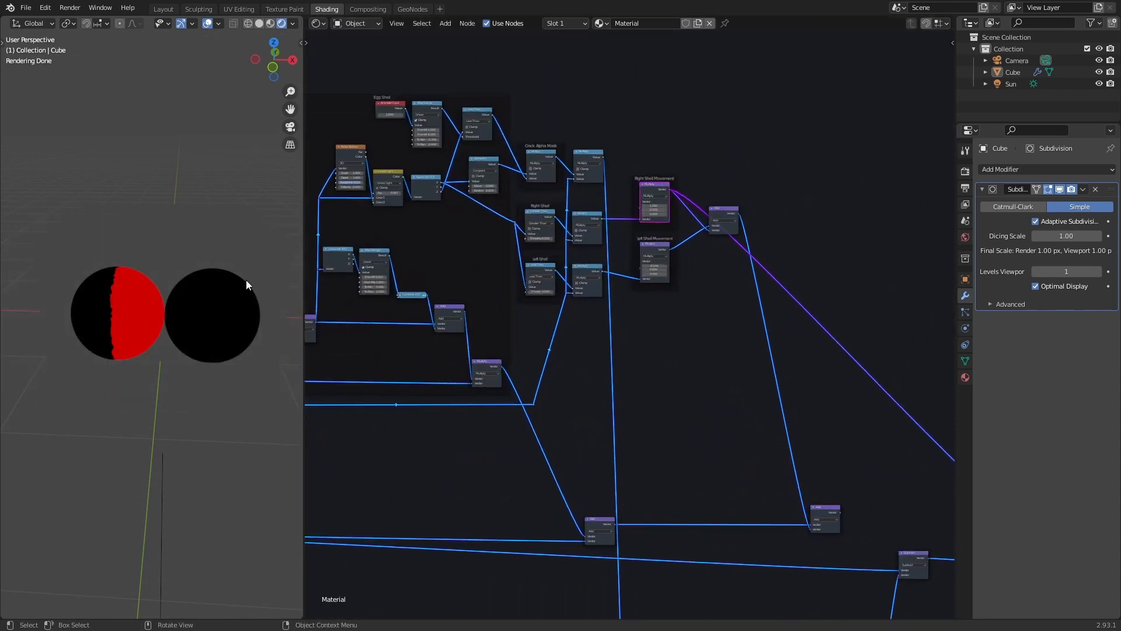
left_click(579, 155, "ctrl+shift")
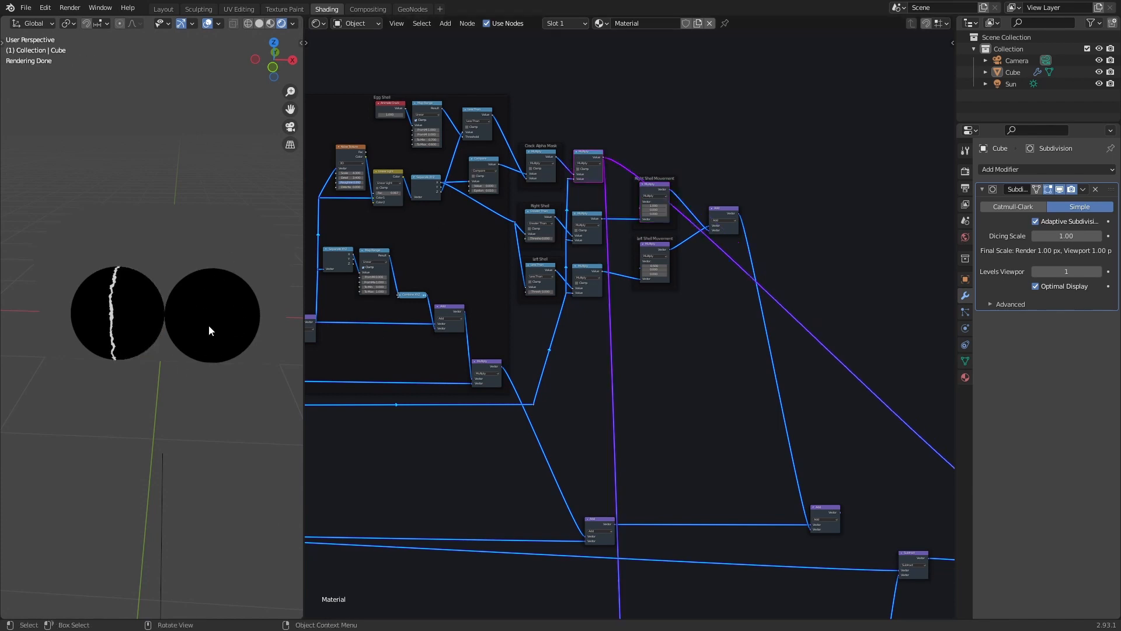
scroll(247, 265, "up", 3)
scroll(230, 303, "up", 1)
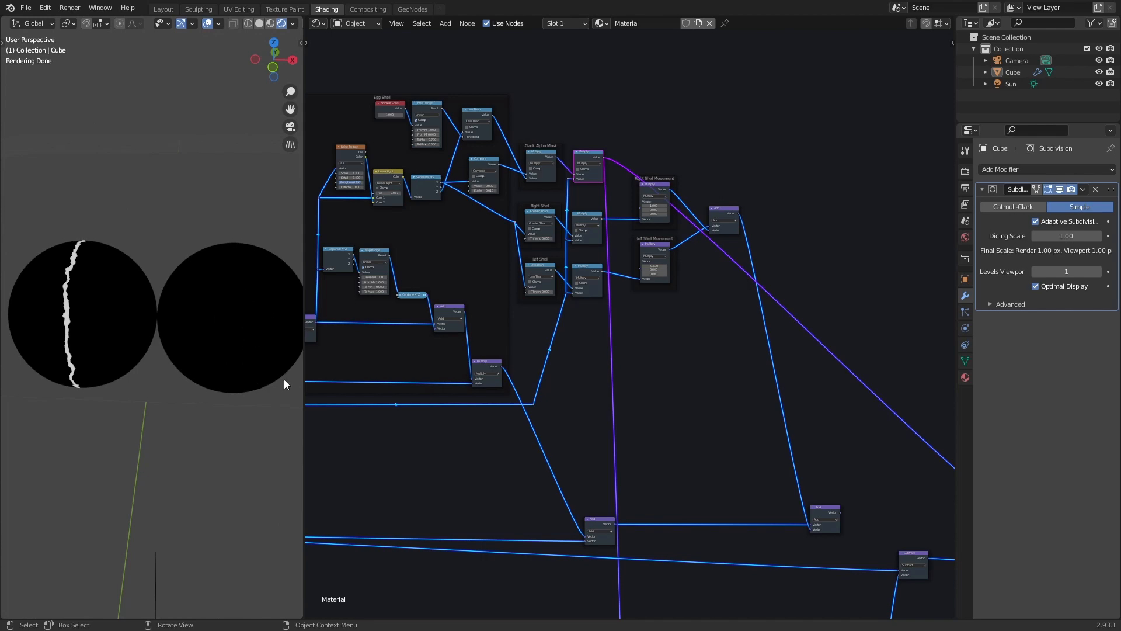
scroll(700, 266, "up", 3)
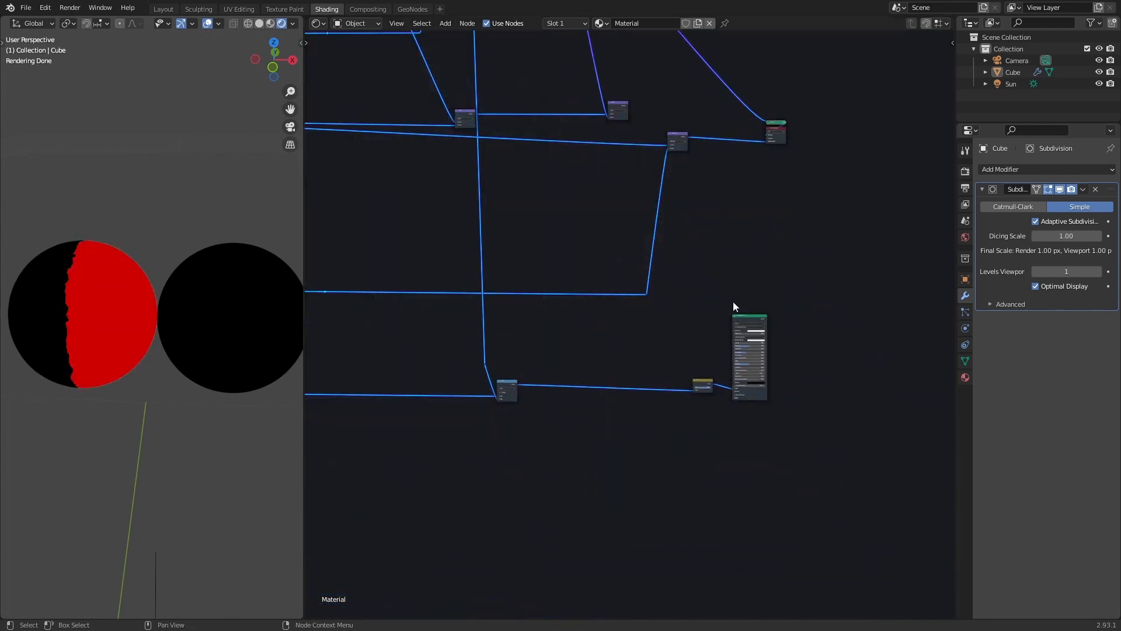
Connect the Principled BSDF back to the material output's surface and bring the shell movement nodes into view
scroll(753, 321, "up", 4)
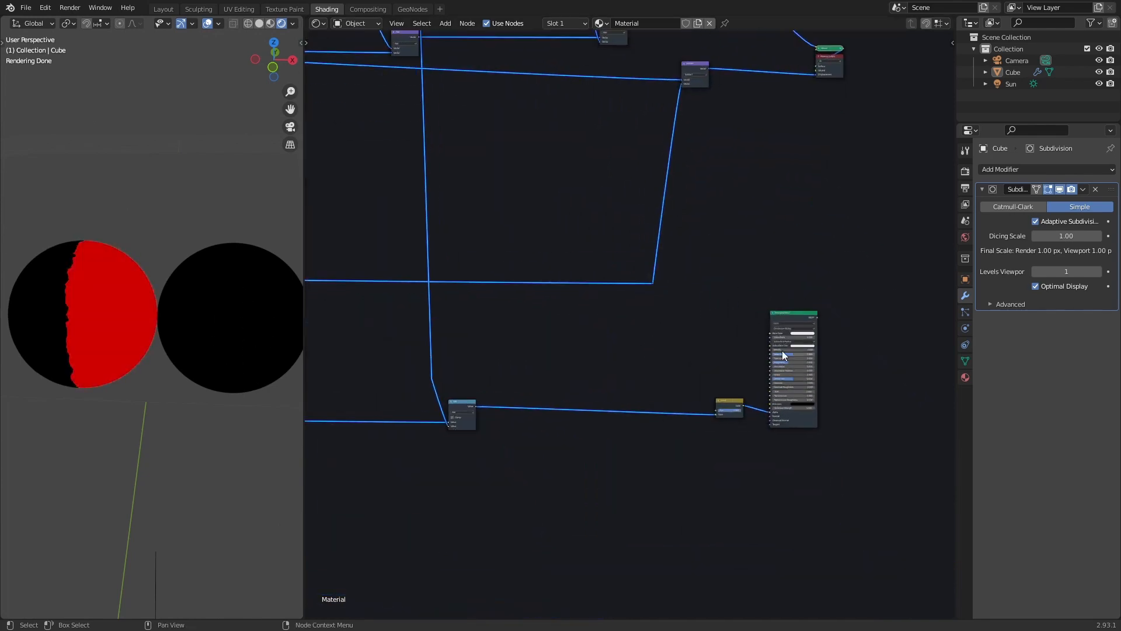
left_click(789, 313, "ctrl+shift")
middle_click_drag(654, 227, 736, 477)
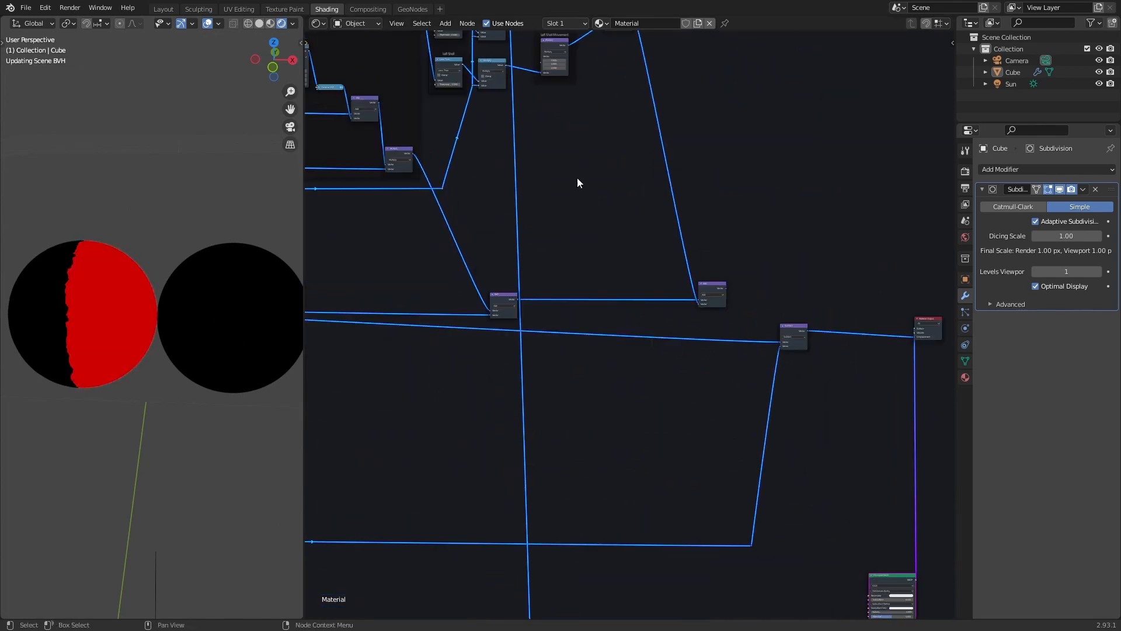
middle_click_drag(575, 149, 638, 425)
scroll(630, 358, "up", 5)
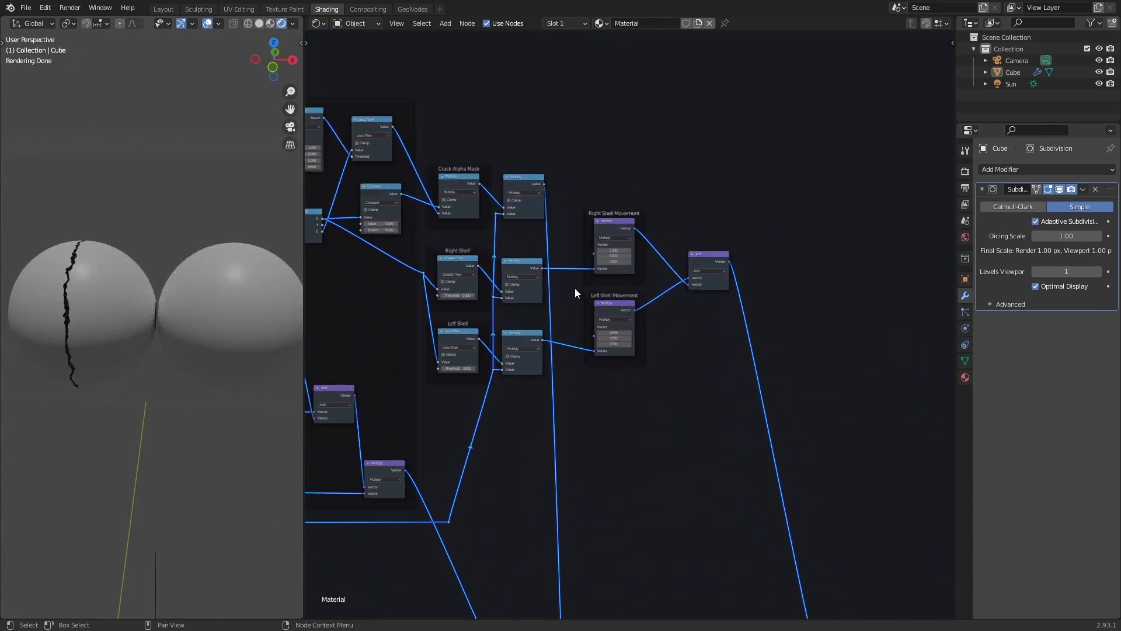
Connect the output of the Add node that adds shell movement to the first Vector input of the final Subtract node
scroll(574, 289, "down", 7)
middle_click_drag(686, 476, 658, 264)
scroll(659, 263, "up", 5)
middle_click_drag(812, 305, 645, 295)
scroll(643, 293, "up", 4)
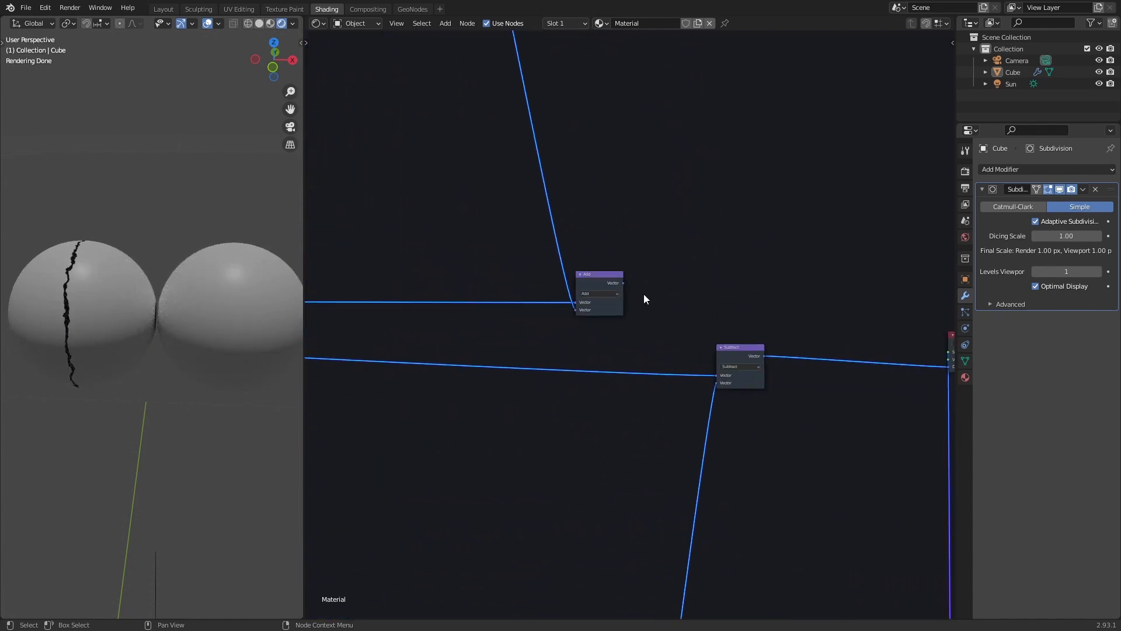
left_click_drag(623, 283, 718, 375)
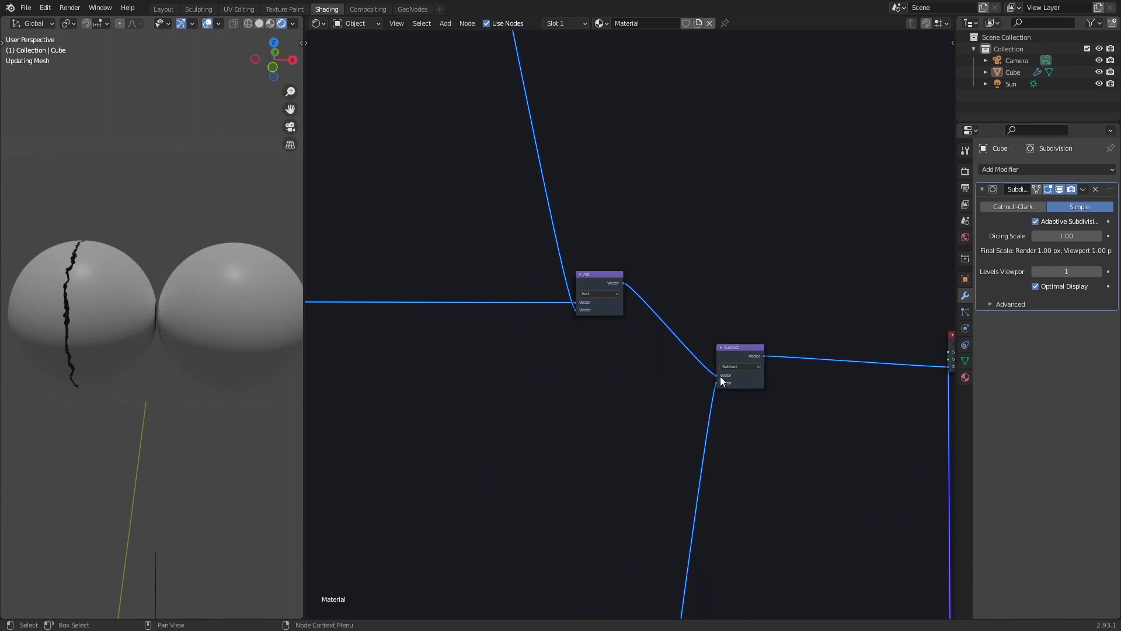
Examine the separated egg shell halves and the neighbouring sphere from several angles, and review the displacement node chain
scroll(554, 344, "down", 6)
middle_click_drag(555, 344, 749, 405)
scroll(683, 363, "up", 2)
middle_click_drag(683, 364, 782, 415)
scroll(782, 416, "up", 3)
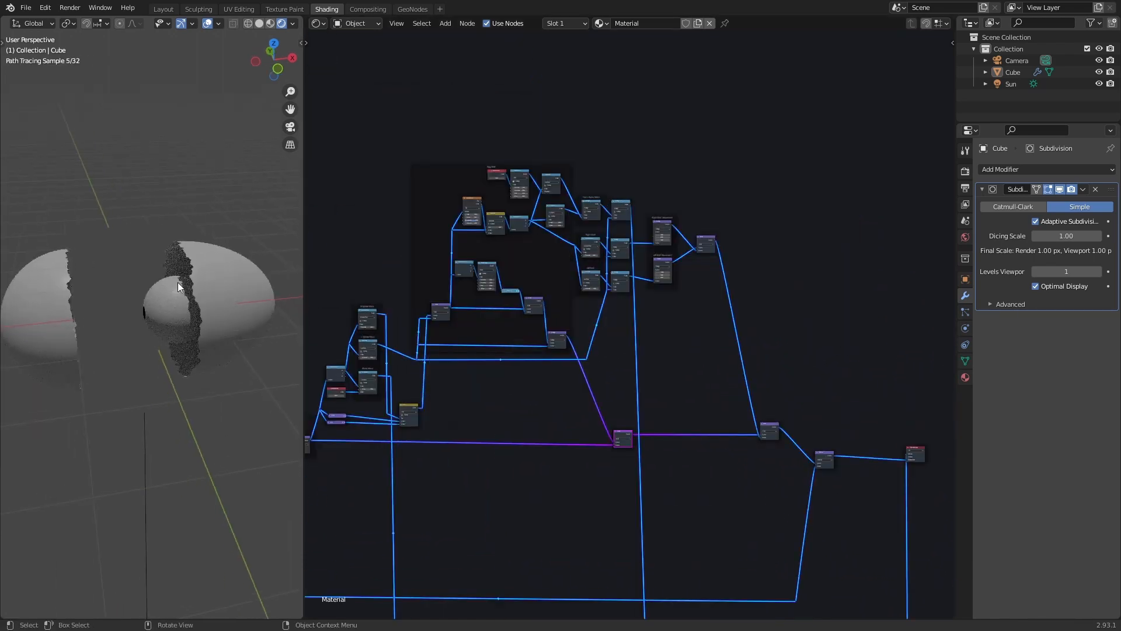
middle_click_drag(166, 295, 159, 339)
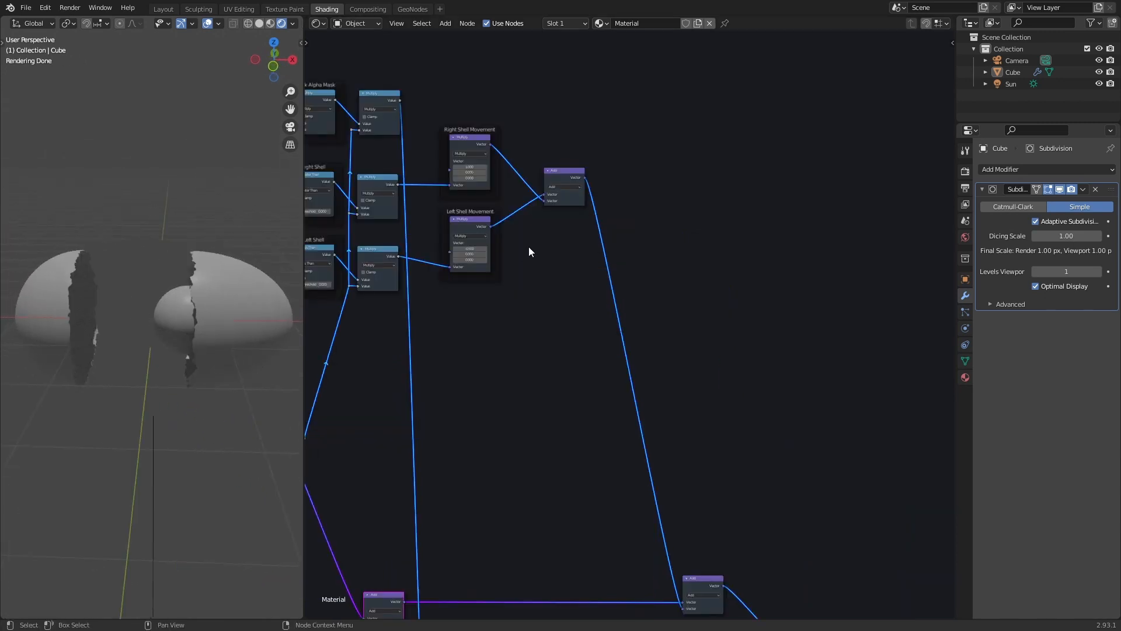
mouse_move(244, 298)
middle_mouse_down()
mouse_move(167, 323)
mouse_move(198, 302)
mouse_move(202, 343)
mouse_move(205, 263)
mouse_move(191, 253)
mouse_move(200, 260)
middle_mouse_up()
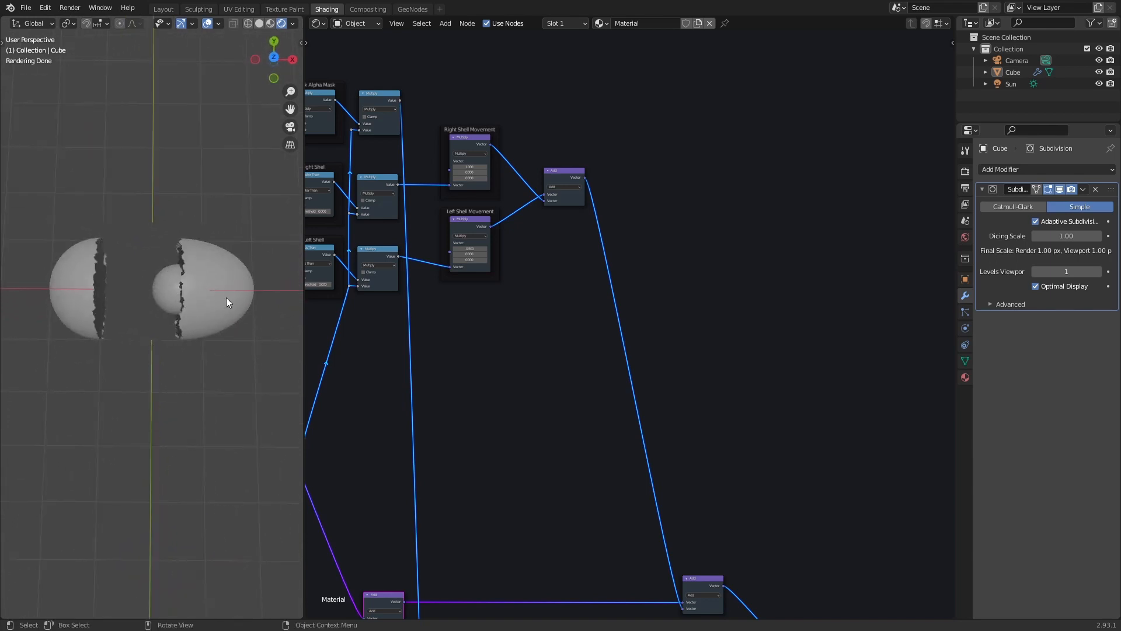
mouse_move(204, 275)
middle_mouse_down()
mouse_move(230, 250)
mouse_move(179, 306)
mouse_move(79, 313)
mouse_move(120, 321)
mouse_move(98, 302)
middle_mouse_up()
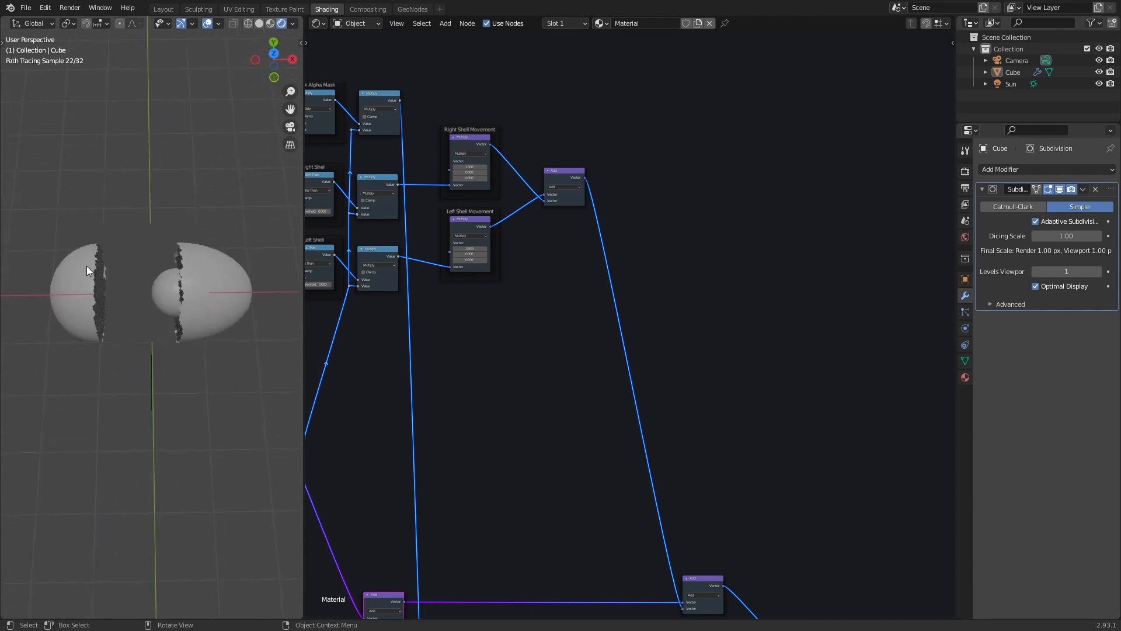
mouse_move(203, 309)
middle_mouse_down()
mouse_move(226, 313)
mouse_move(218, 348)
middle_mouse_up()
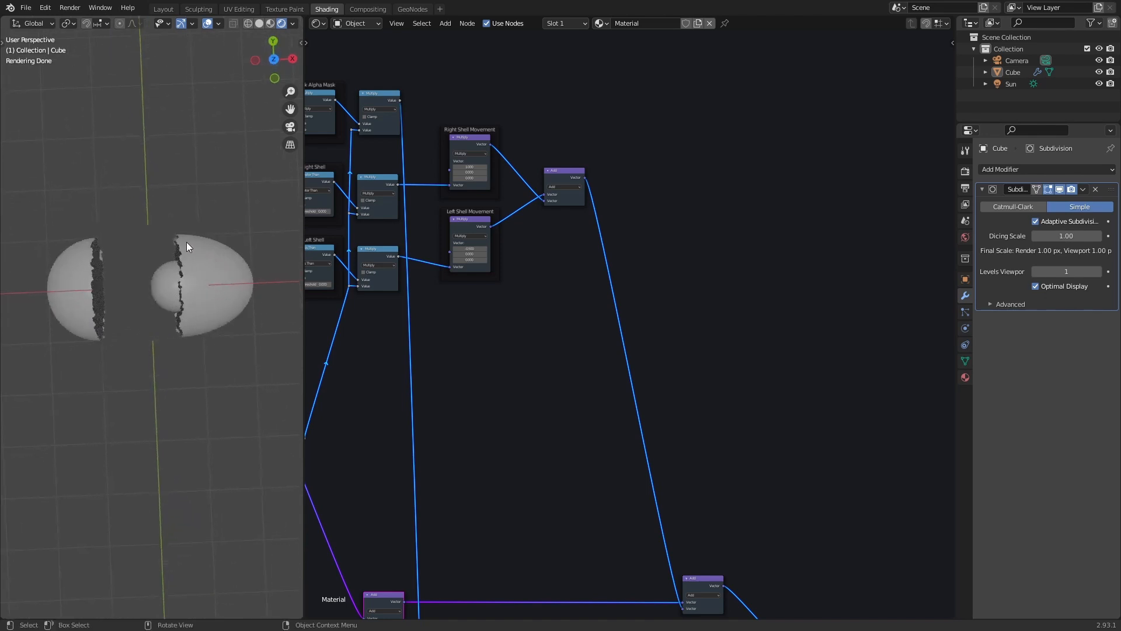
mouse_move(196, 307)
middle_mouse_down()
mouse_move(203, 226)
mouse_move(202, 307)
mouse_move(190, 269)
middle_mouse_up()
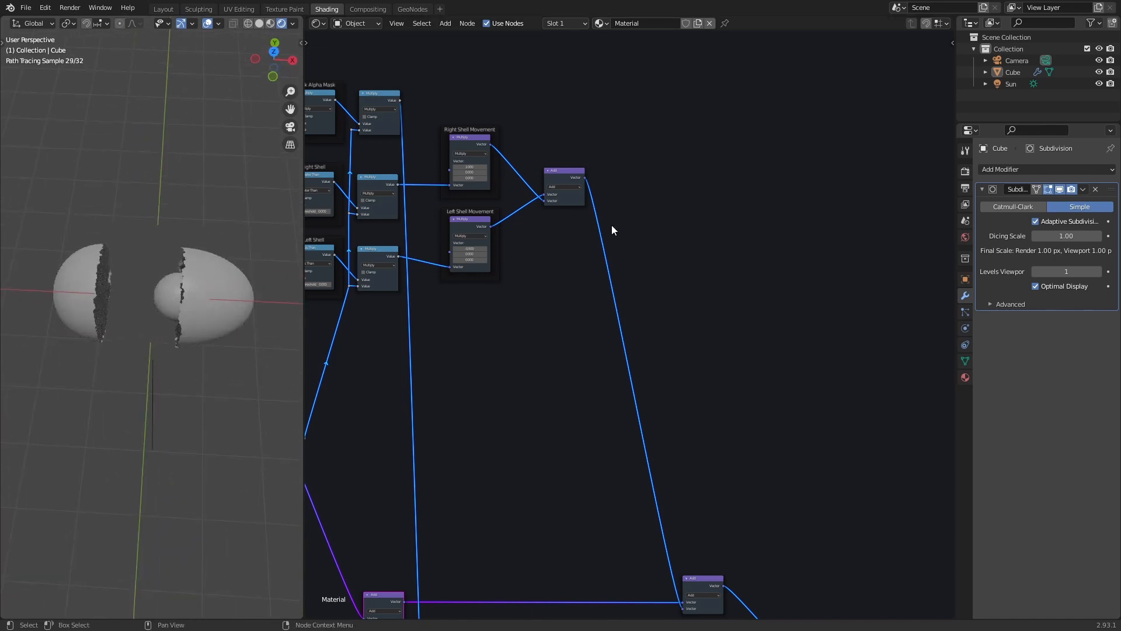
Add a Vector Rotate node above the displacement chain and feed its Vector input from the Add node before the final Subtract
middle_click_drag(611, 230, 509, 205)
left_click_drag(575, 476, 529, 479)
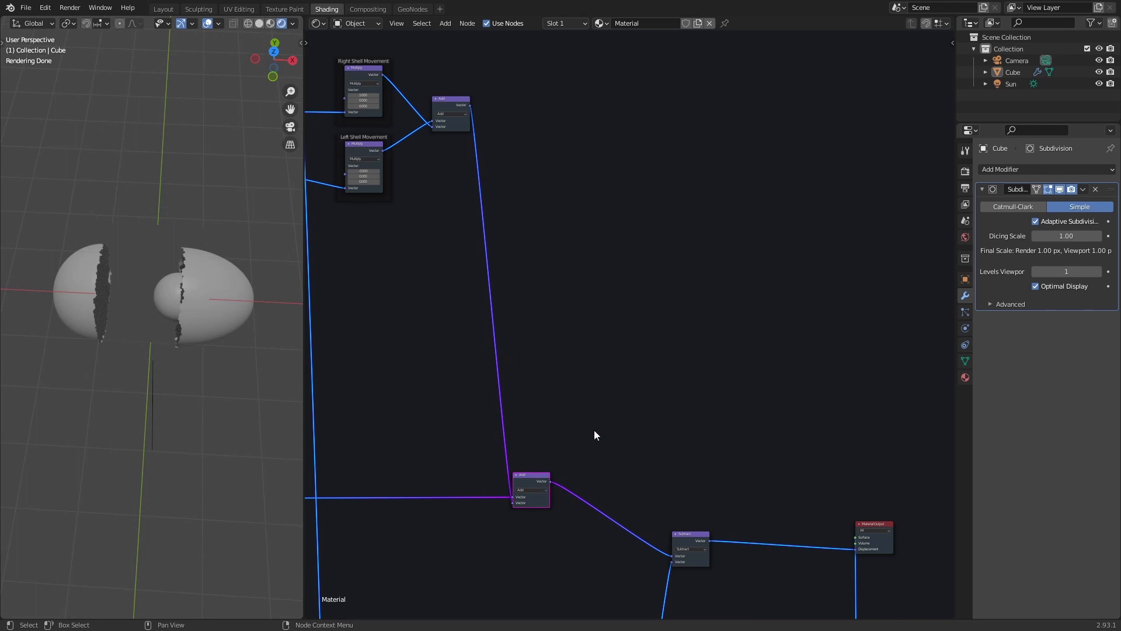
key("shift+a")
left_click(643, 296)
type("vec")
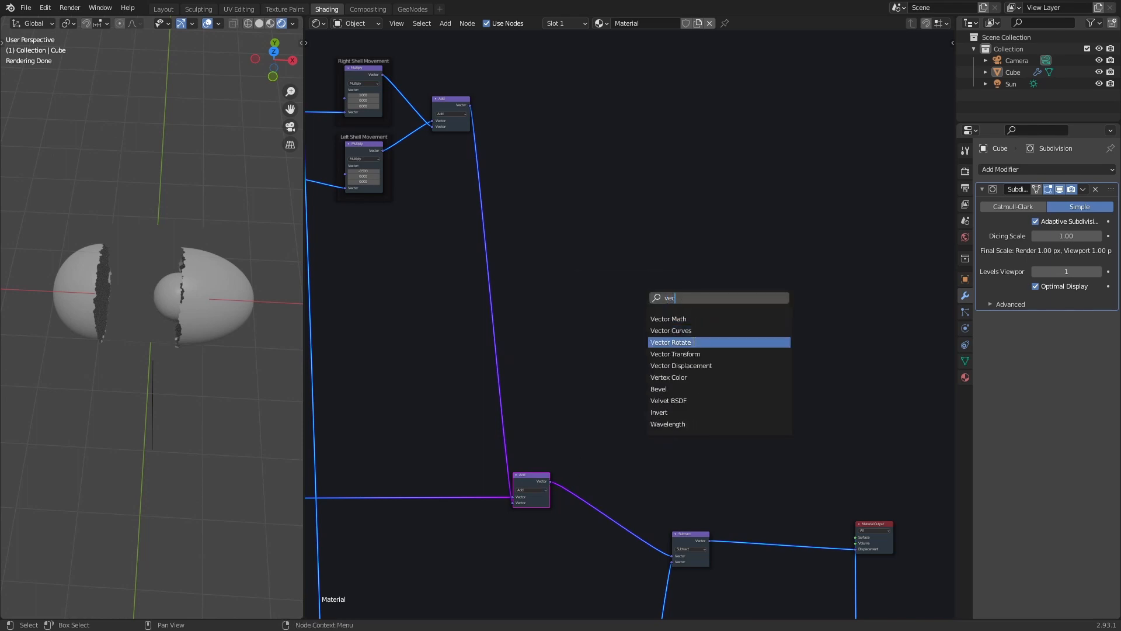
left_click(692, 342)
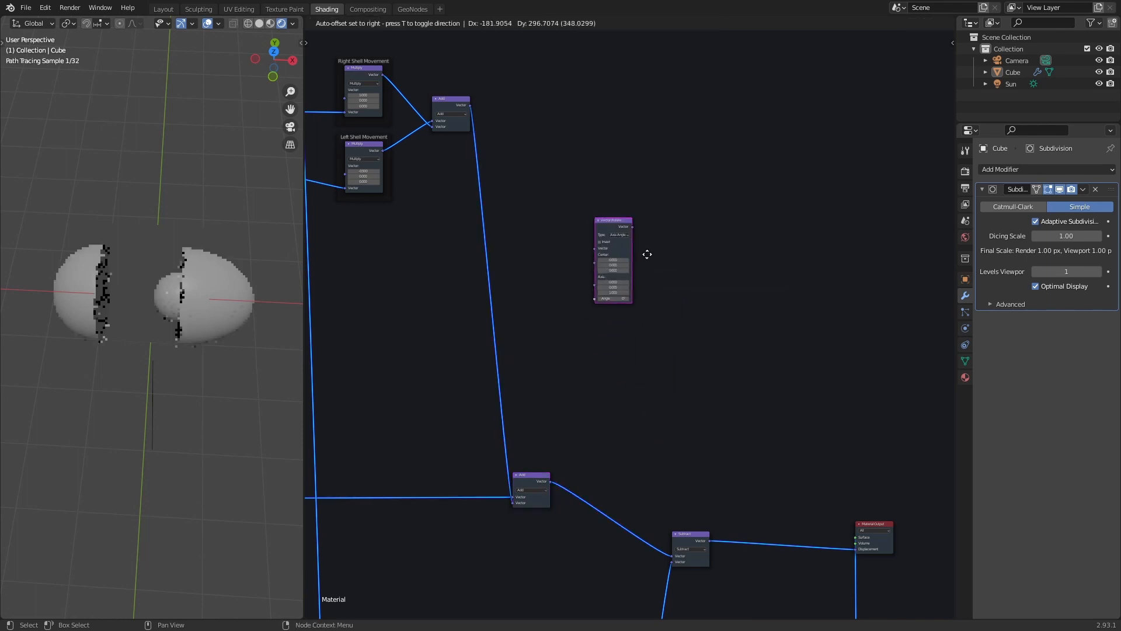
left_click(653, 231)
left_click_drag(549, 483, 601, 226)
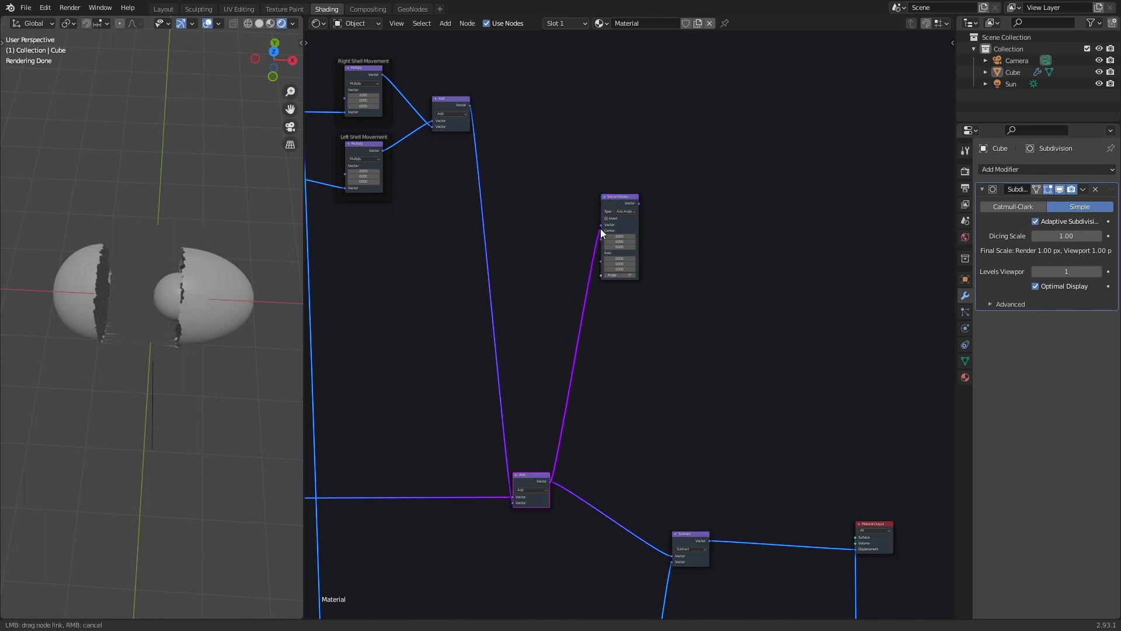
Insert a reroute on the link feeding the Vector Rotate node's Vector input
scroll(539, 257, "up", 2)
middle_click_drag(538, 257, 515, 308)
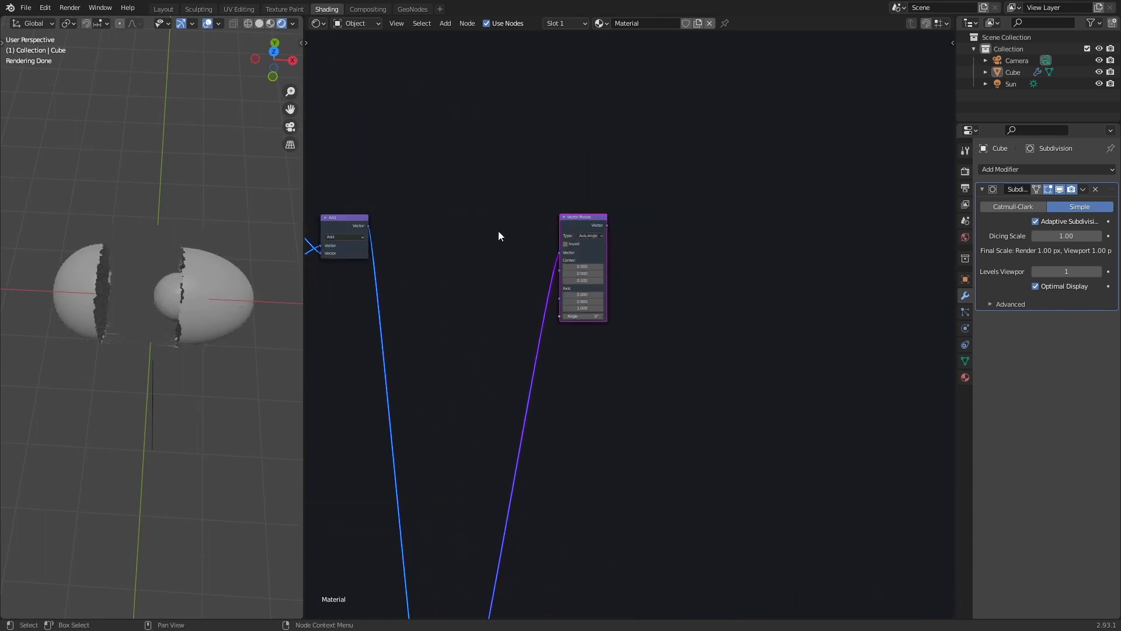
scroll(498, 245, "up", 4)
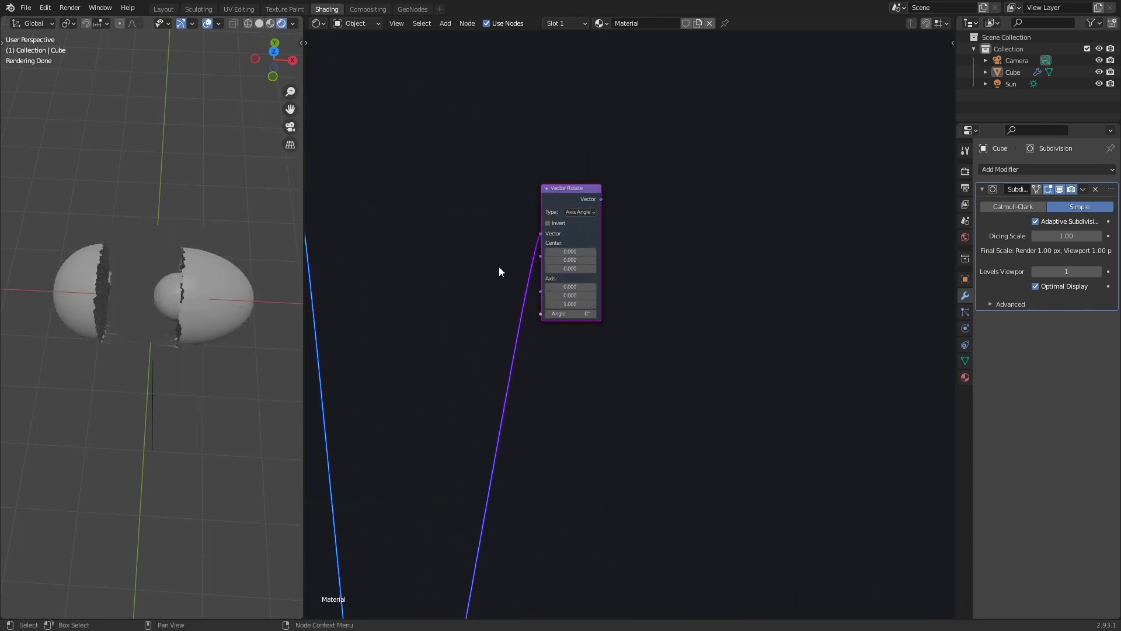
middle_click_drag(433, 227, 488, 261)
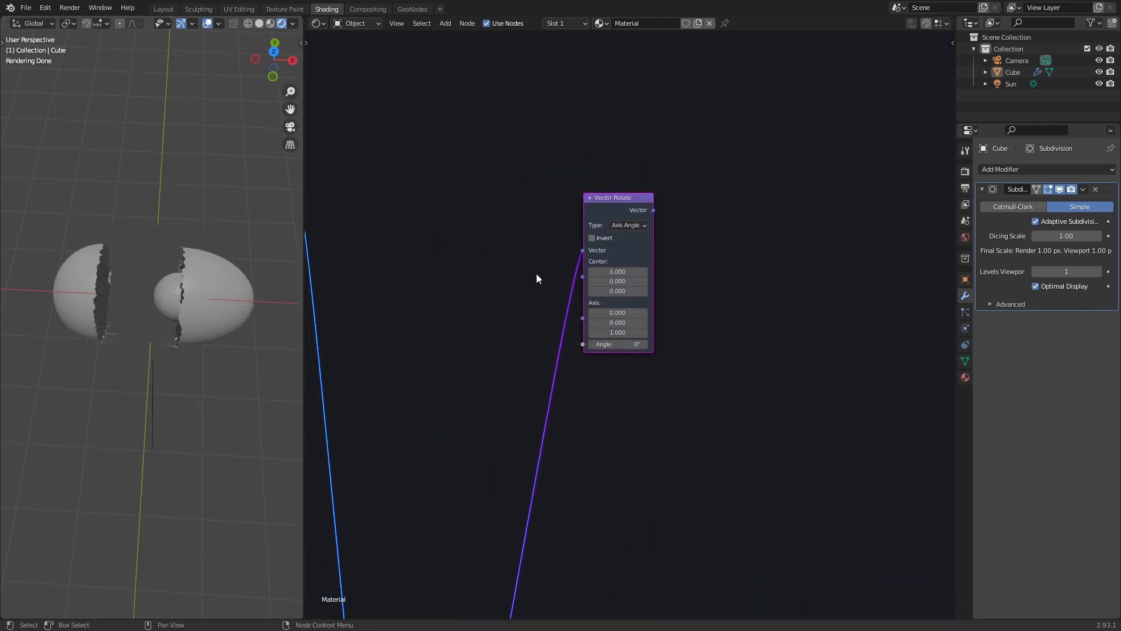
scroll(536, 274, "down", 4)
right_click_drag(559, 349, 591, 375, "shift")
Add a Vector Math node beside Vector Rotate and set its operation to Subtract
key("shift+a")
left_click(705, 251)
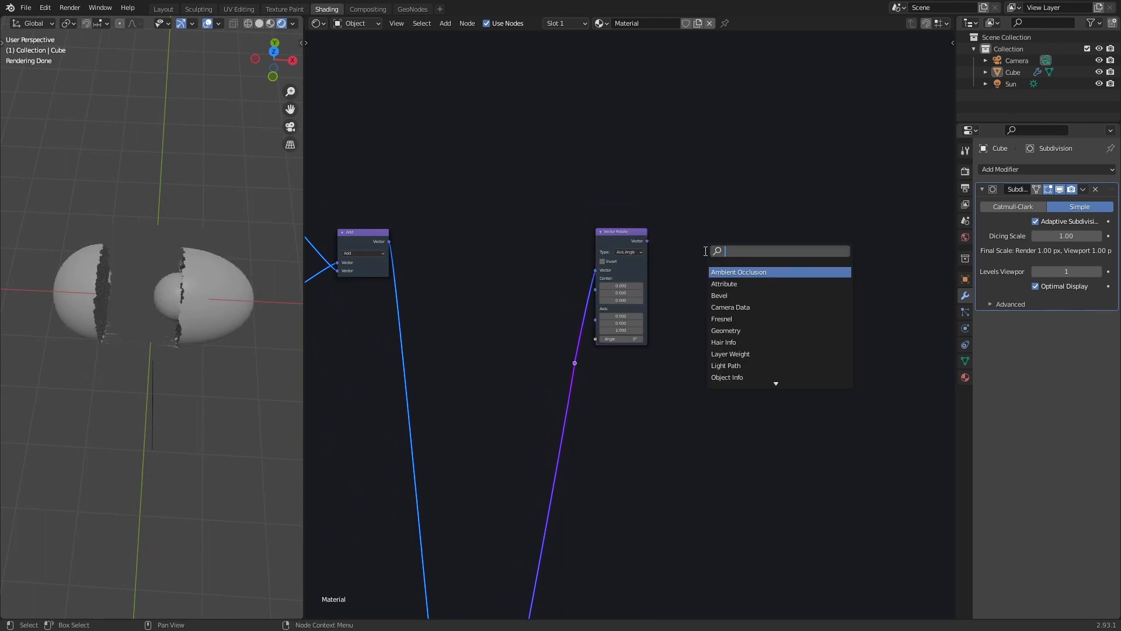
type("vec")
left_click(724, 271)
left_click(694, 251)
scroll(658, 296, "up", 2)
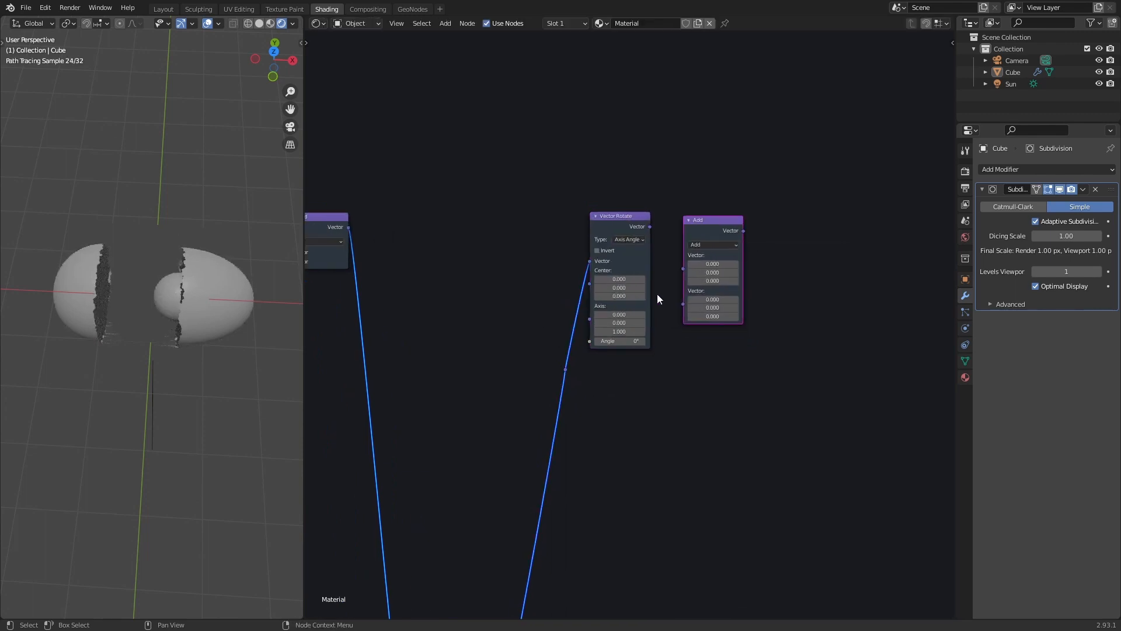
left_click(709, 243)
left_click(711, 261)
Subtract the rerouted unrotated vector from the Vector Rotate output, and place the Subtract node closer to Vector Rotate
scroll(653, 328, "up", 1)
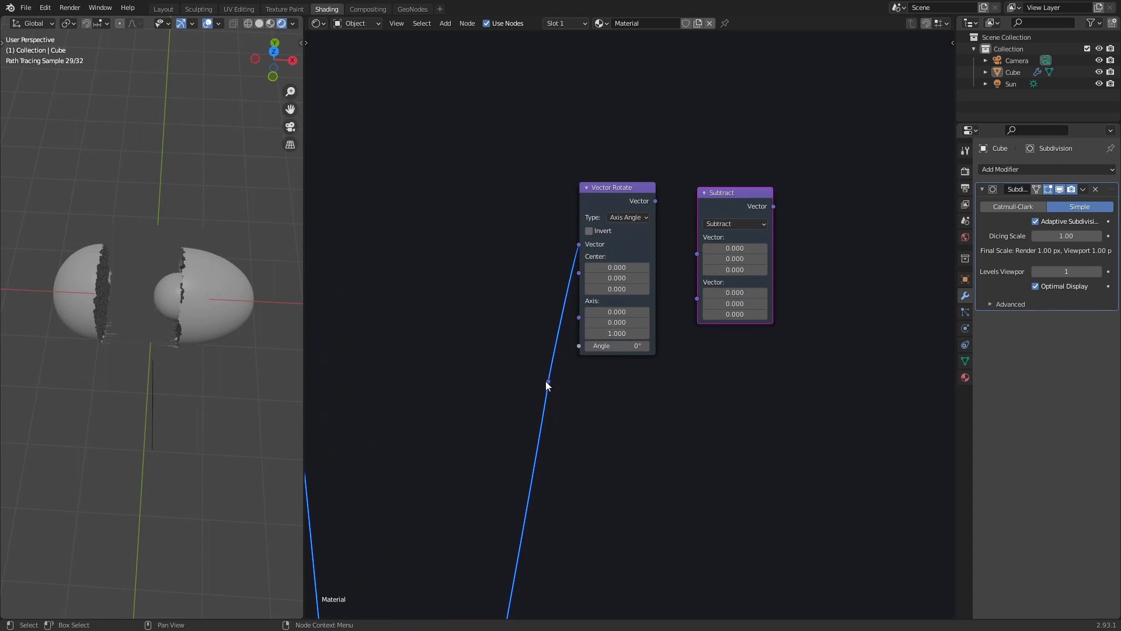
left_click_drag(548, 383, 698, 299)
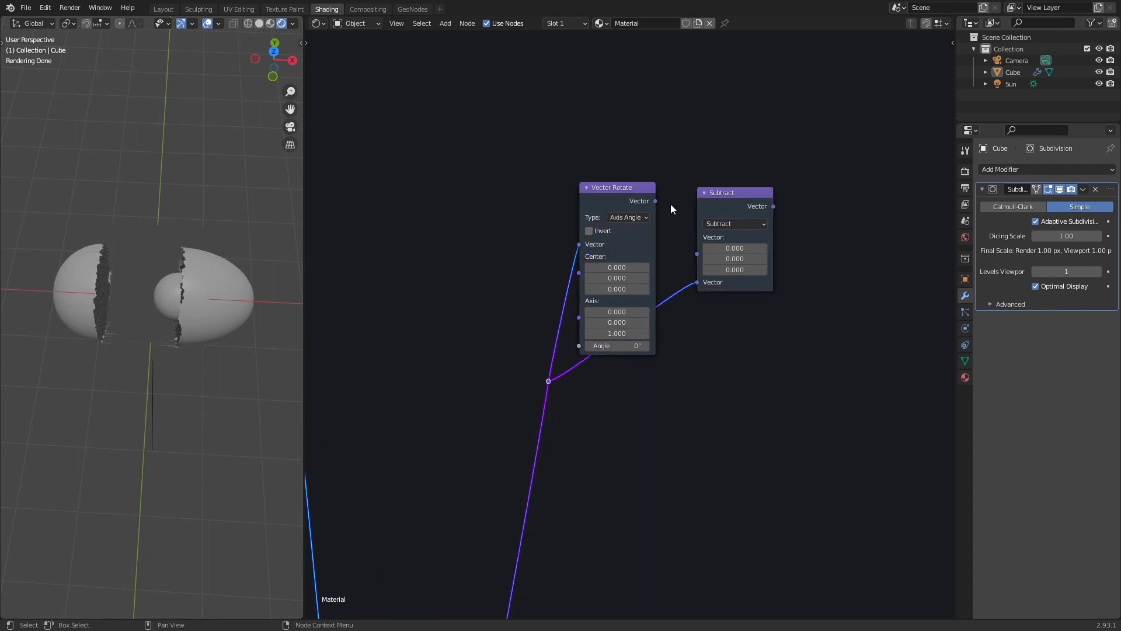
left_click_drag(656, 201, 697, 253)
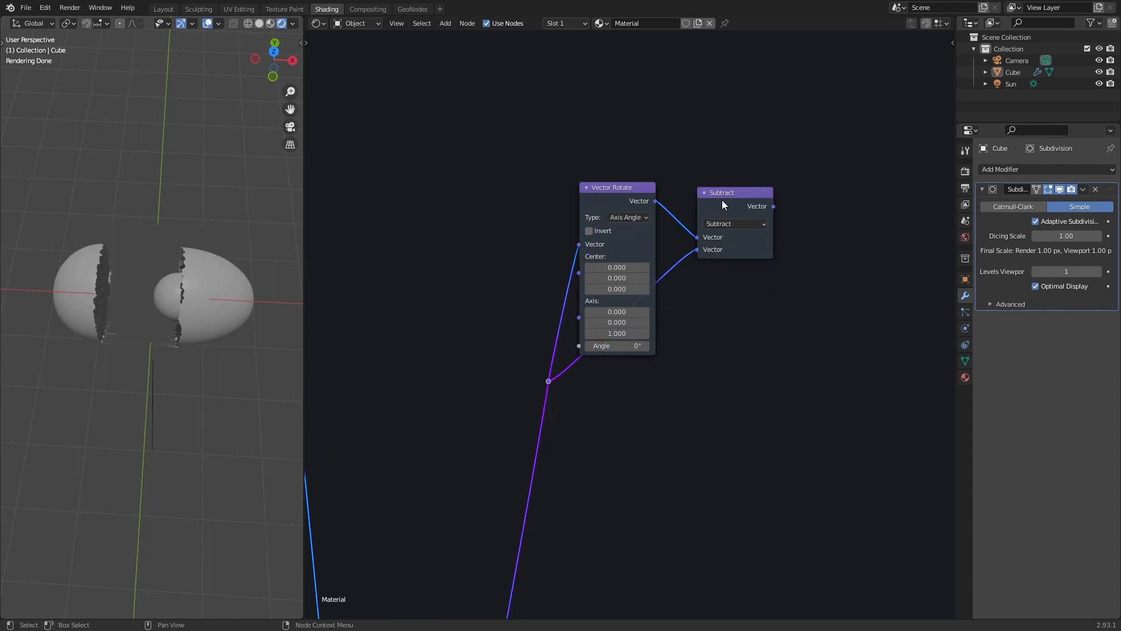
left_click_drag(722, 200, 696, 197)
Duplicate the new Subtract node as a Multiply, connect Subtract's output to its first Vector input and place it alongside
scroll(543, 207, "down", 5)
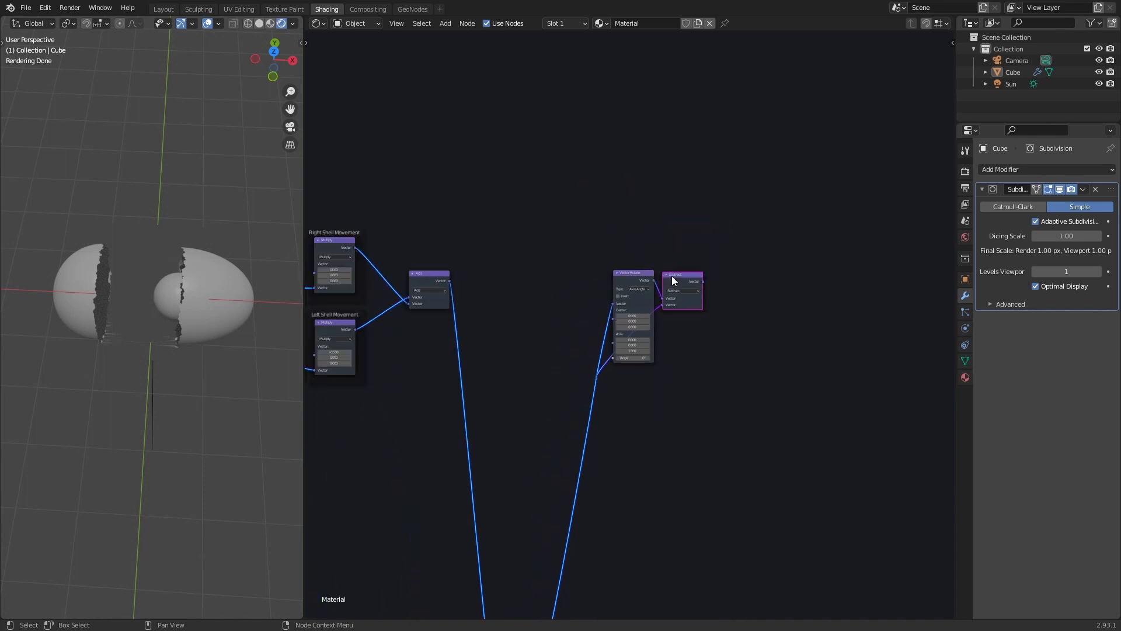
key("shift+d")
left_click(728, 292)
scroll(741, 301, "up", 2)
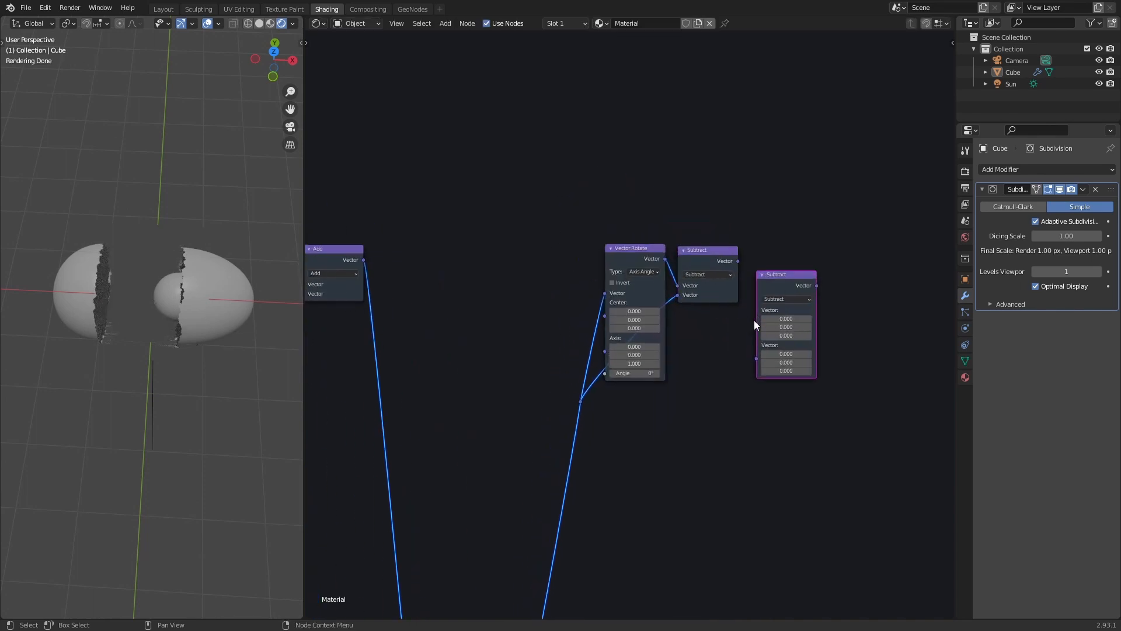
left_click(777, 299)
left_click(780, 315)
left_click_drag(739, 261, 756, 323)
key("g")
left_click(742, 308)
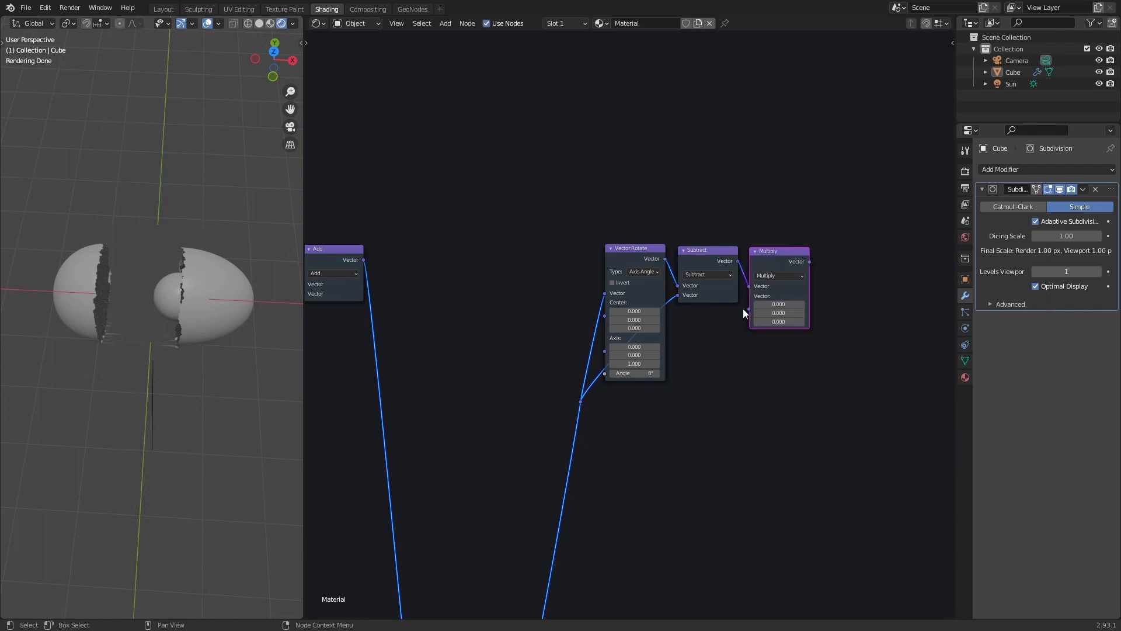
Connect the output of the Multiply after Right Shell to the second Vector input of the new Multiply node
scroll(642, 315, "down", 3)
scroll(457, 230, "up", 2)
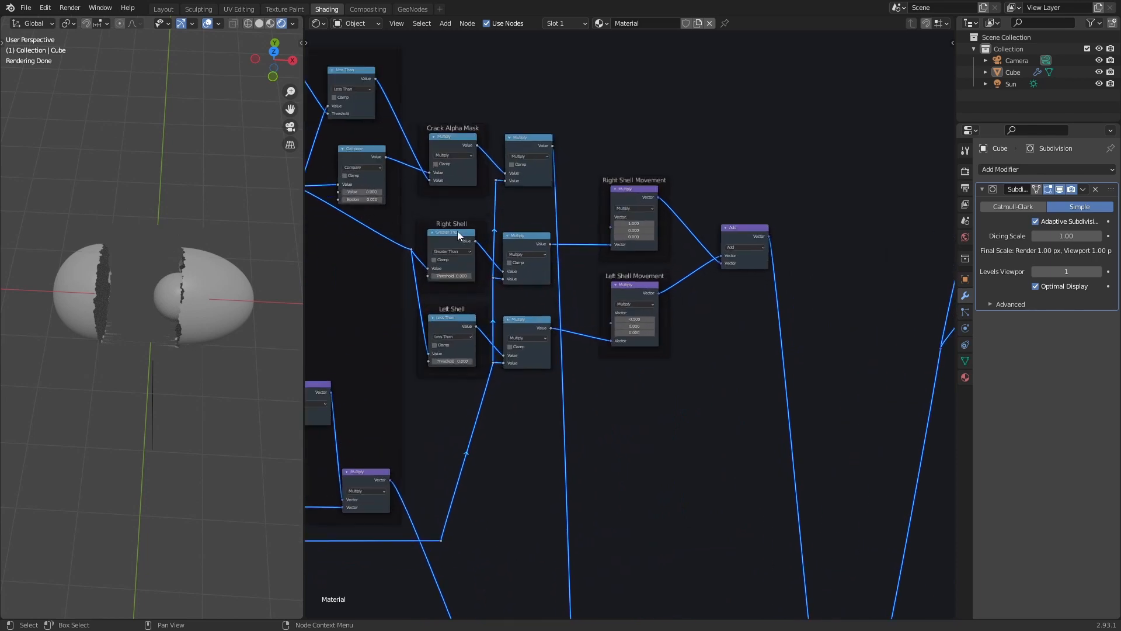
left_click_drag(531, 328, 530, 326)
left_click(513, 249)
scroll(514, 252, "down", 1)
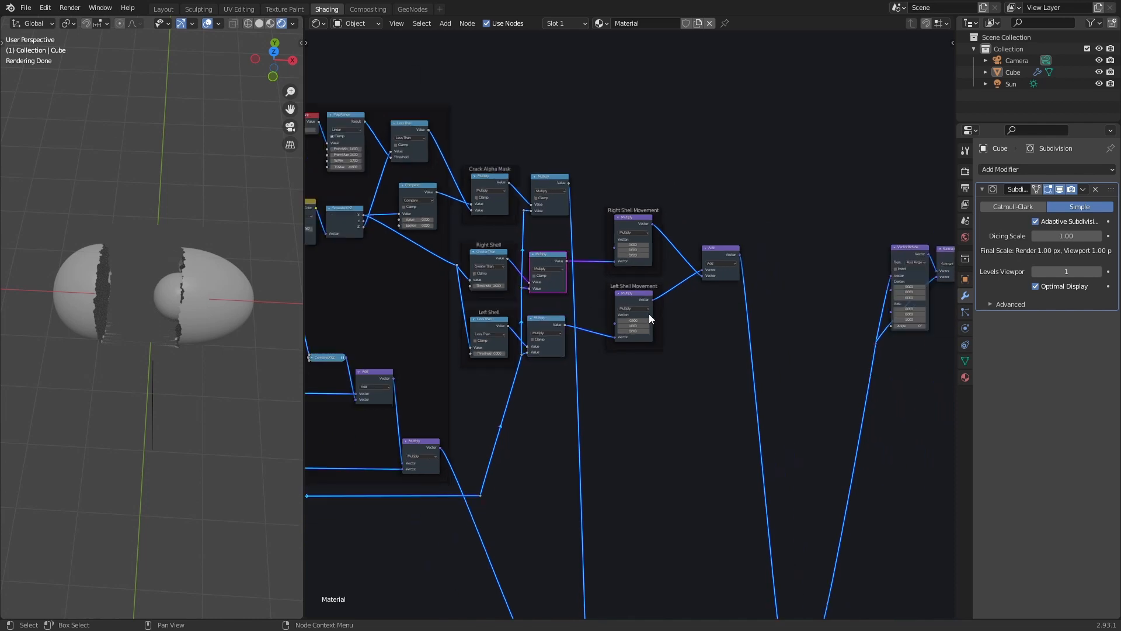
middle_click_drag(741, 339, 590, 338)
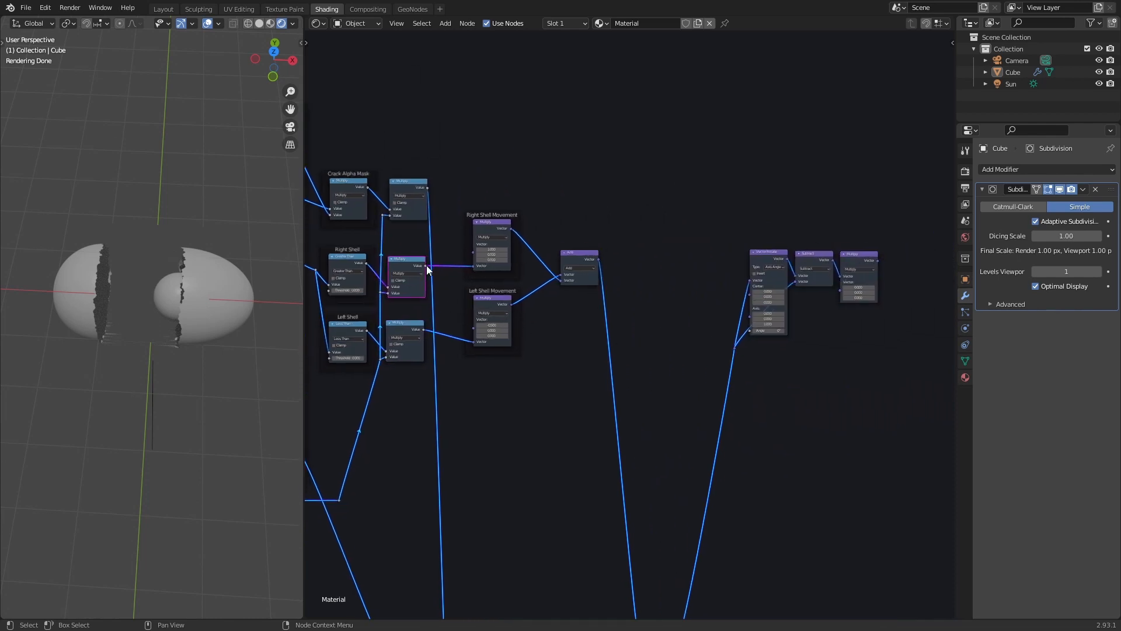
left_click_drag(426, 266, 750, 280)
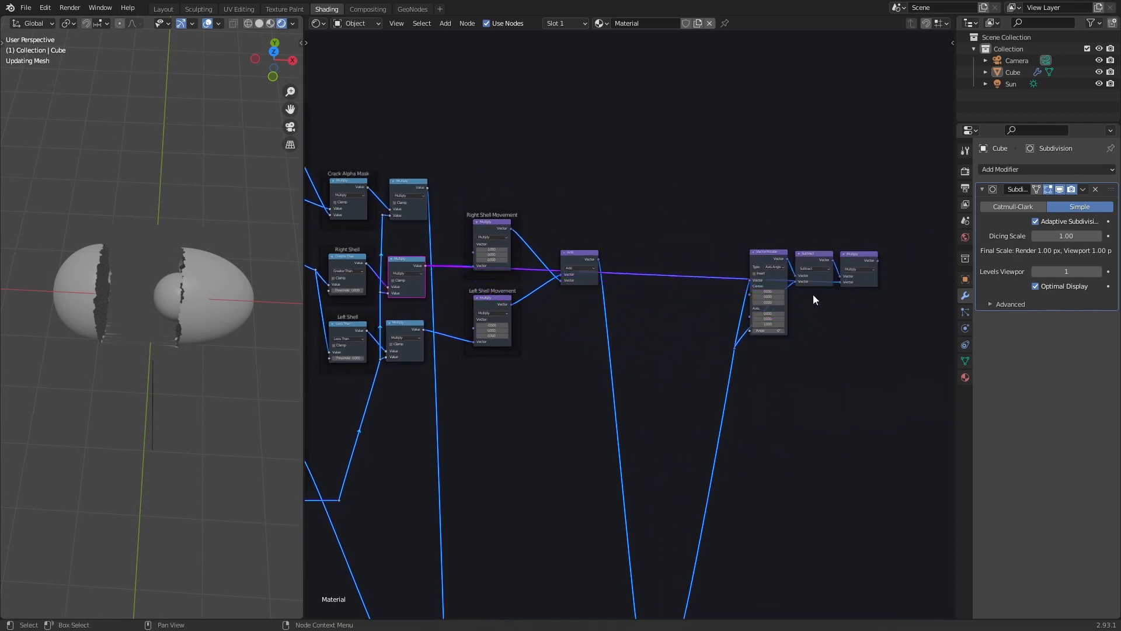
Route the shell mask link beneath the movement and Vector Rotate nodes using two reroutes
right_click_drag(655, 256, 648, 294, "shift")
left_click_drag(658, 273, 478, 377)
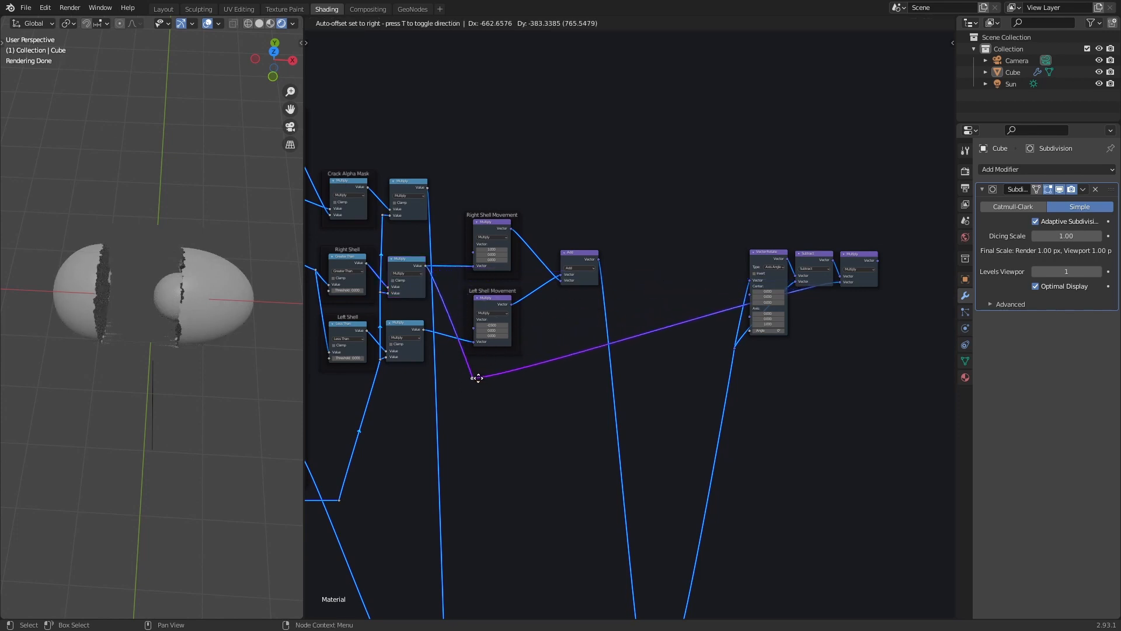
left_click(468, 391)
right_click_drag(567, 356, 567, 375, "shift")
key("g")
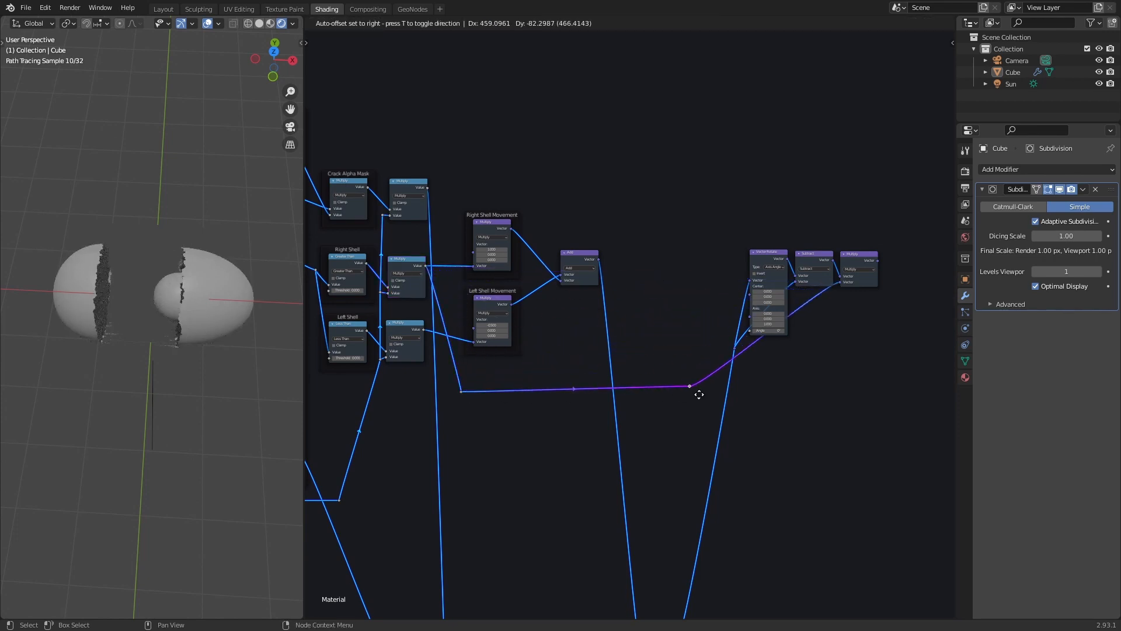
left_click(823, 397)
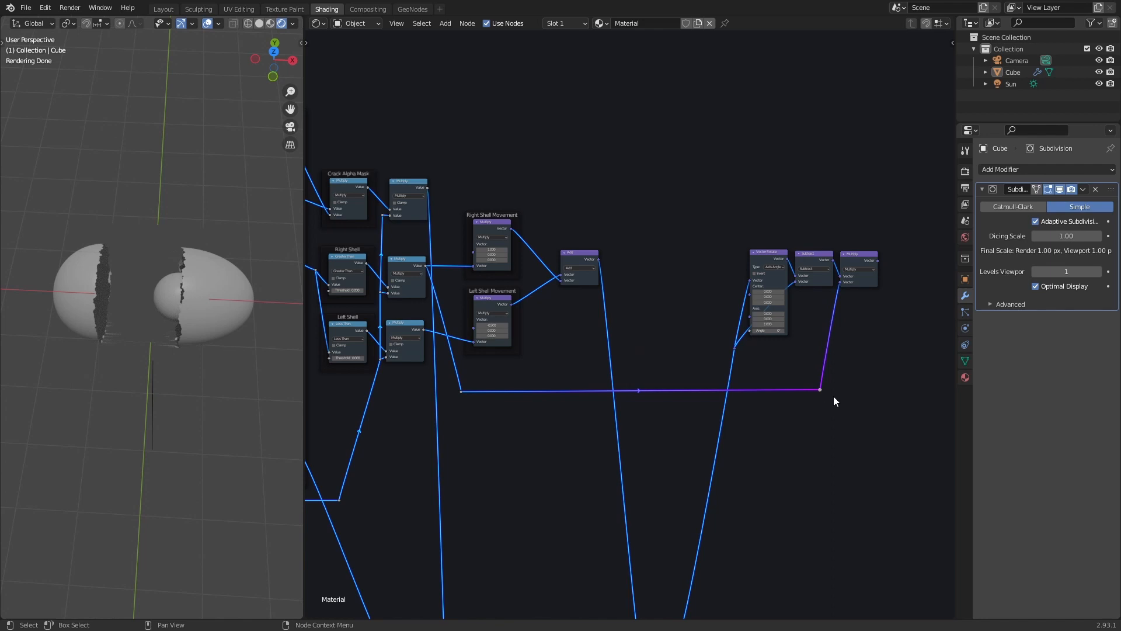
Frame the reroute below the new Multiply node and label the frame "Left Shell Mask"
scroll(700, 368, "down", 2)
scroll(646, 369, "up", 3)
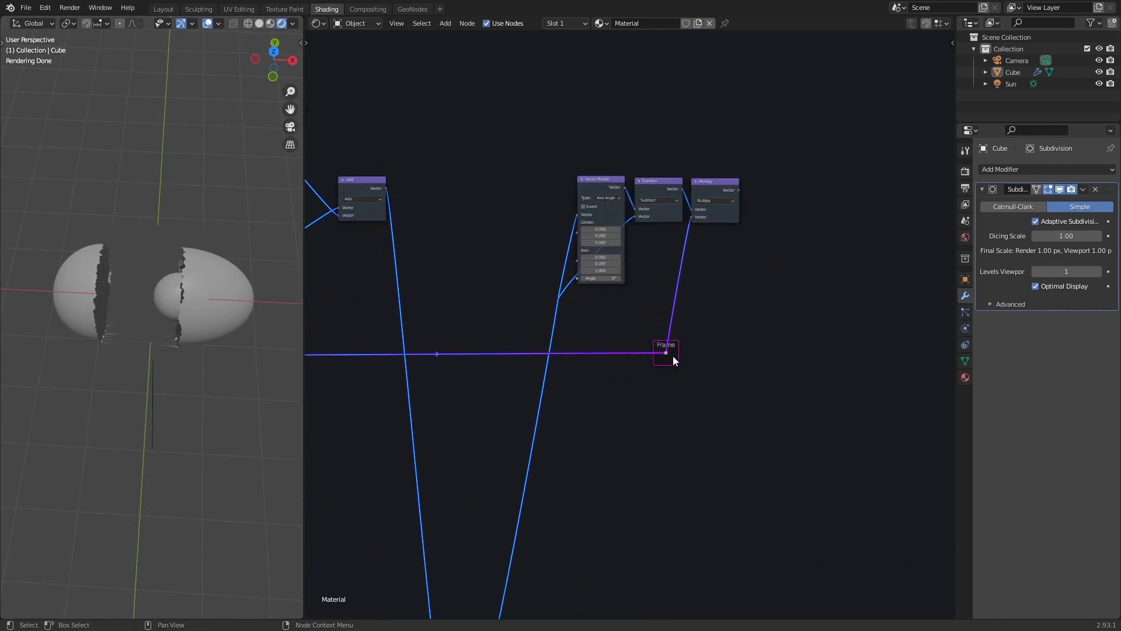
right_click(673, 356)
left_click(628, 356)
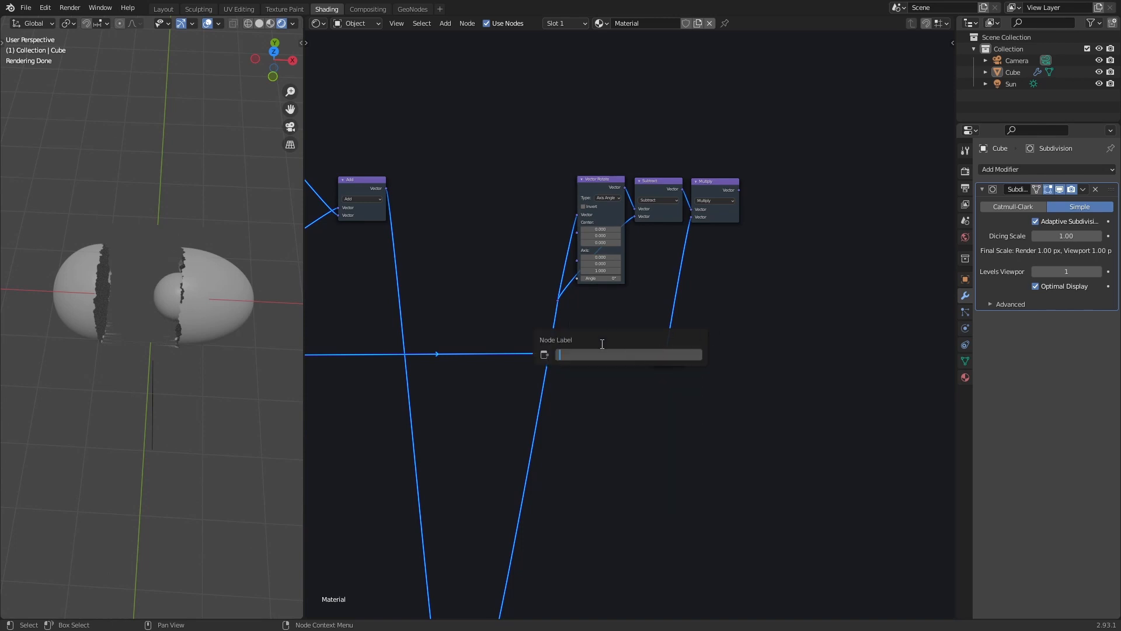
type("Left Shell Mask")
key("Return")
Move the final Subtract, Material Output and Principled BSDF group farther right to make room after the displacement Add node
scroll(736, 374, "up", 4)
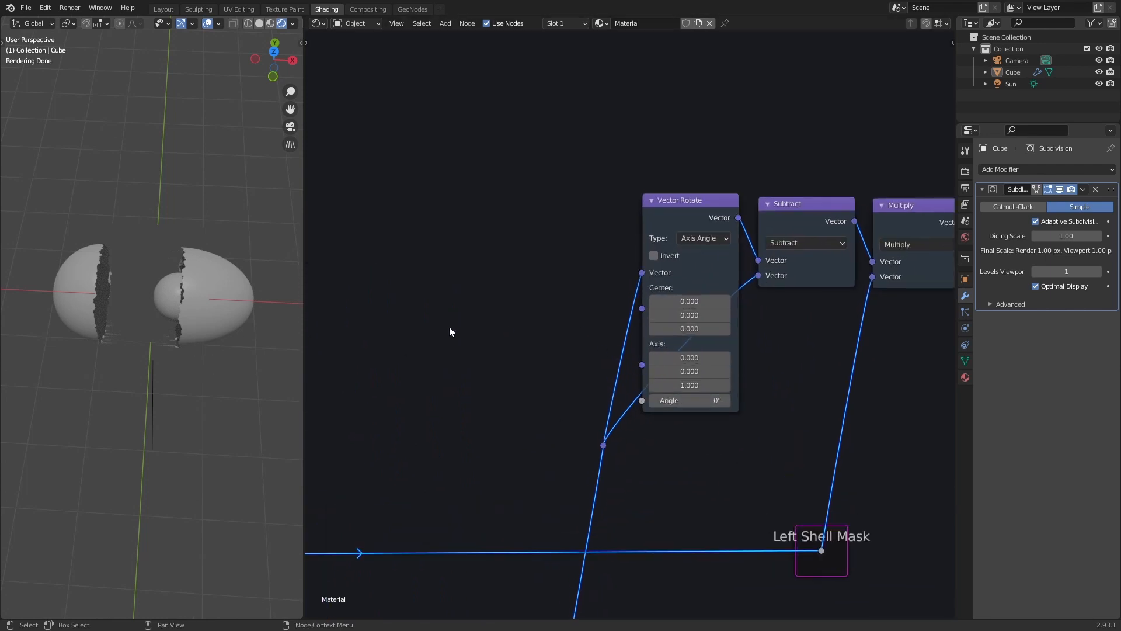
middle_click_drag(197, 310, 205, 342)
left_click_drag(661, 228, 829, 520)
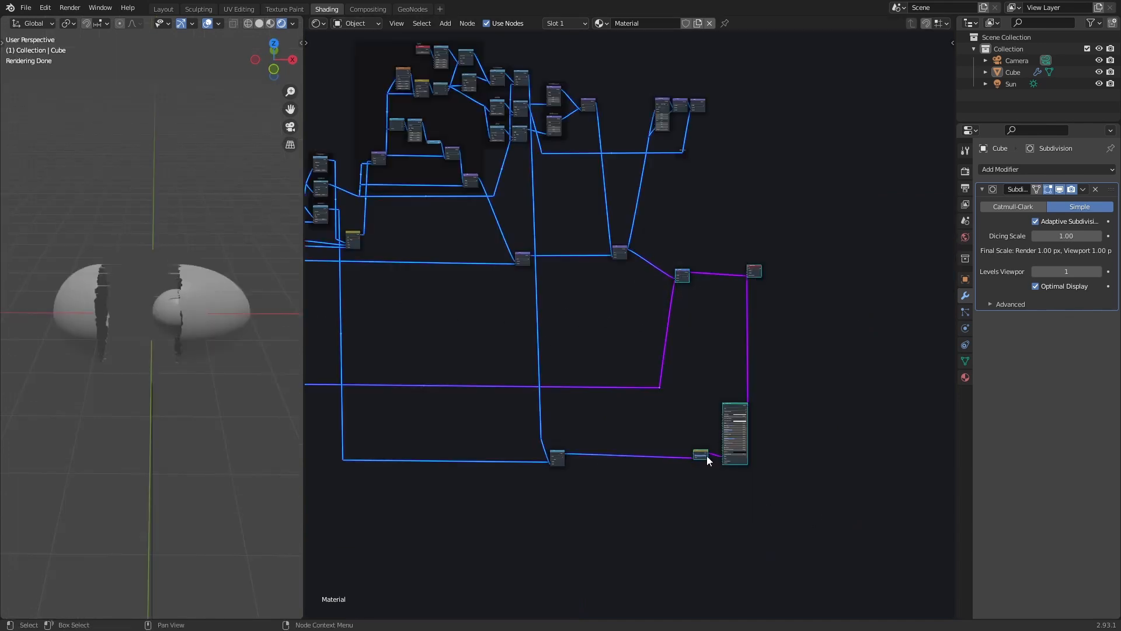
left_click_drag(706, 456, 899, 453)
middle_click_drag(704, 221, 651, 345)
scroll(649, 342, "up", 12)
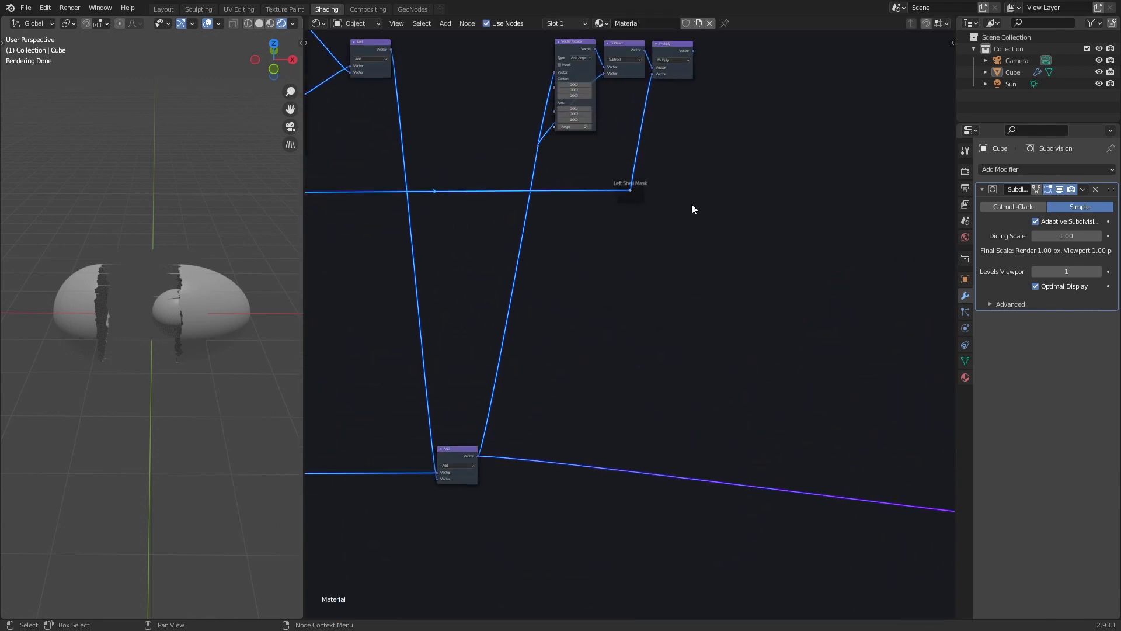
Duplicate the displacement Add node into its outgoing link, connect the rotation Multiply output to its second Vector input, and save the file
left_click(455, 456)
key("shift+d")
left_click(761, 439)
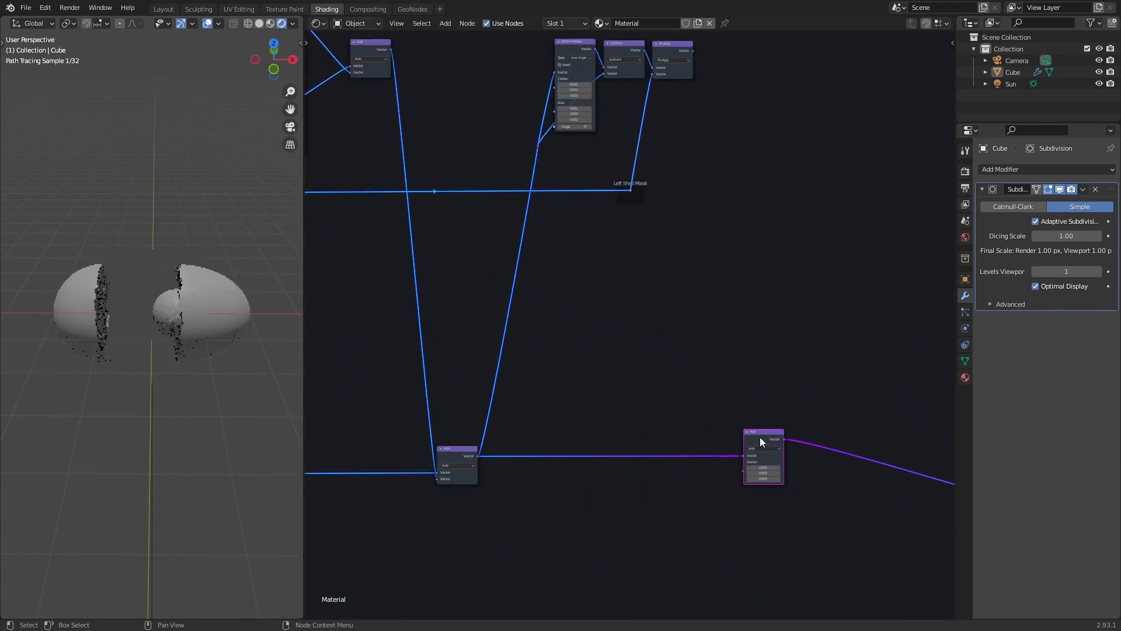
left_click_drag(761, 439, 772, 439)
left_click_drag(693, 51, 755, 471)
left_click_drag(754, 471, 755, 462)
key("ctrl+s")
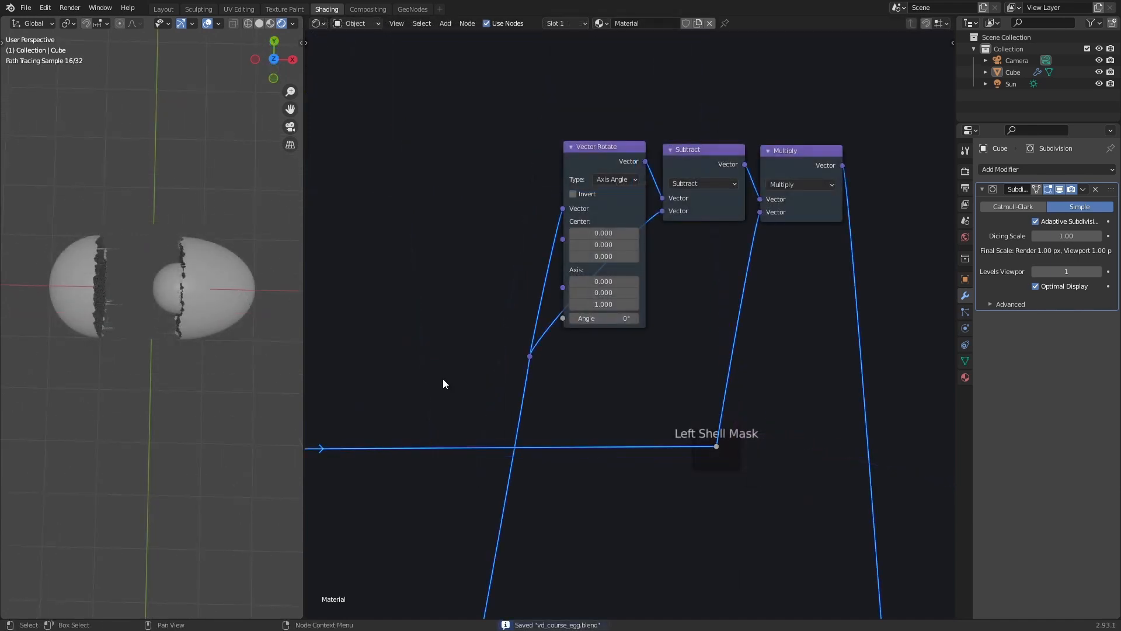
Test the right shell's rotation by raising the Vector Rotate angle to 17.4° and higher, and reset it to 0°
left_click_drag(603, 317, 610, 317)
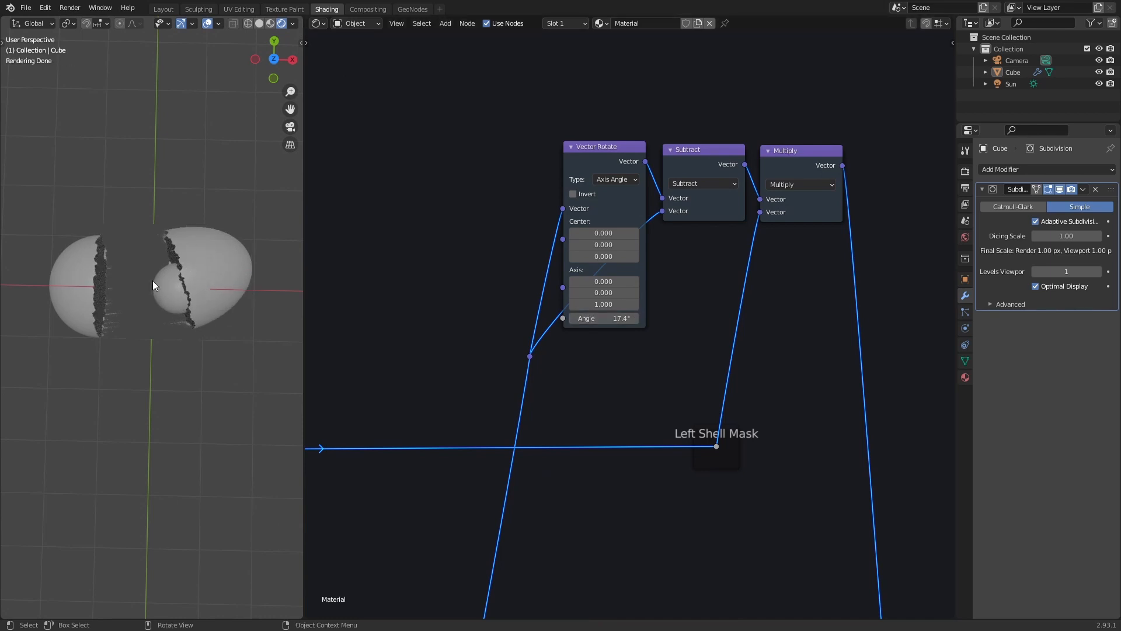
mouse_move(602, 318)
left_mouse_down()
mouse_move(589, 318)
mouse_move(608, 319)
left_mouse_up()
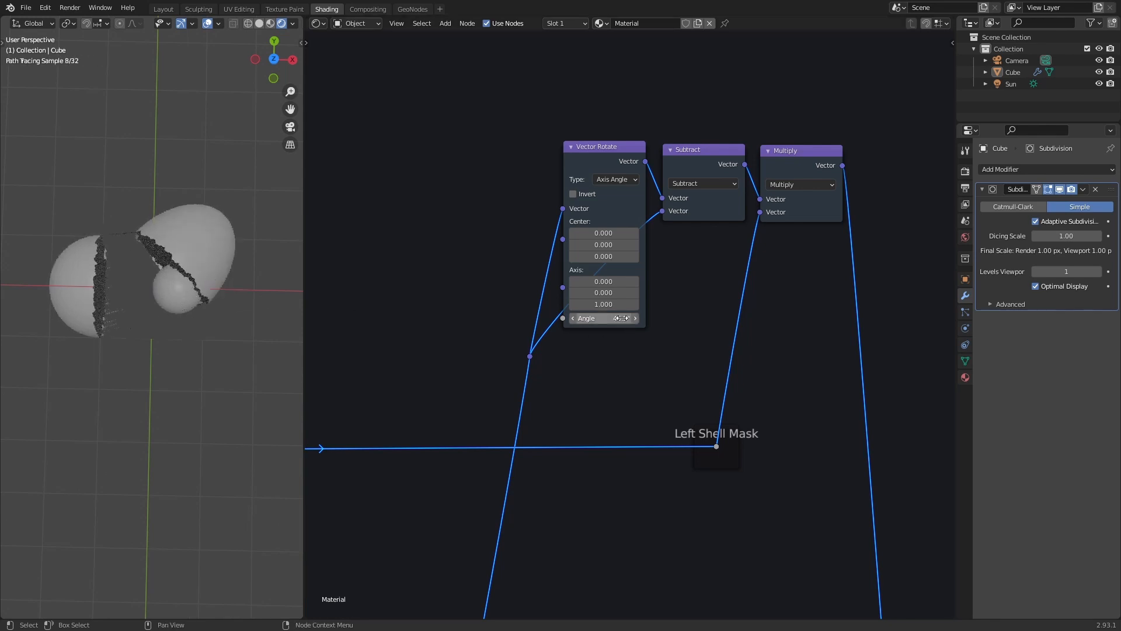
left_click(610, 319)
type("0")
key("Return")
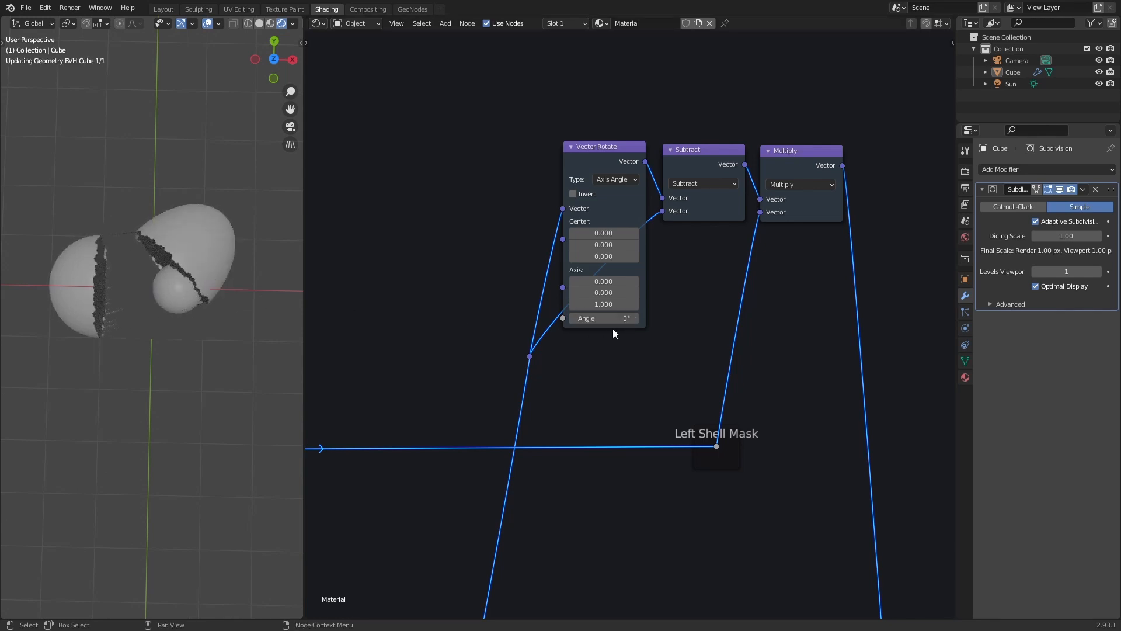
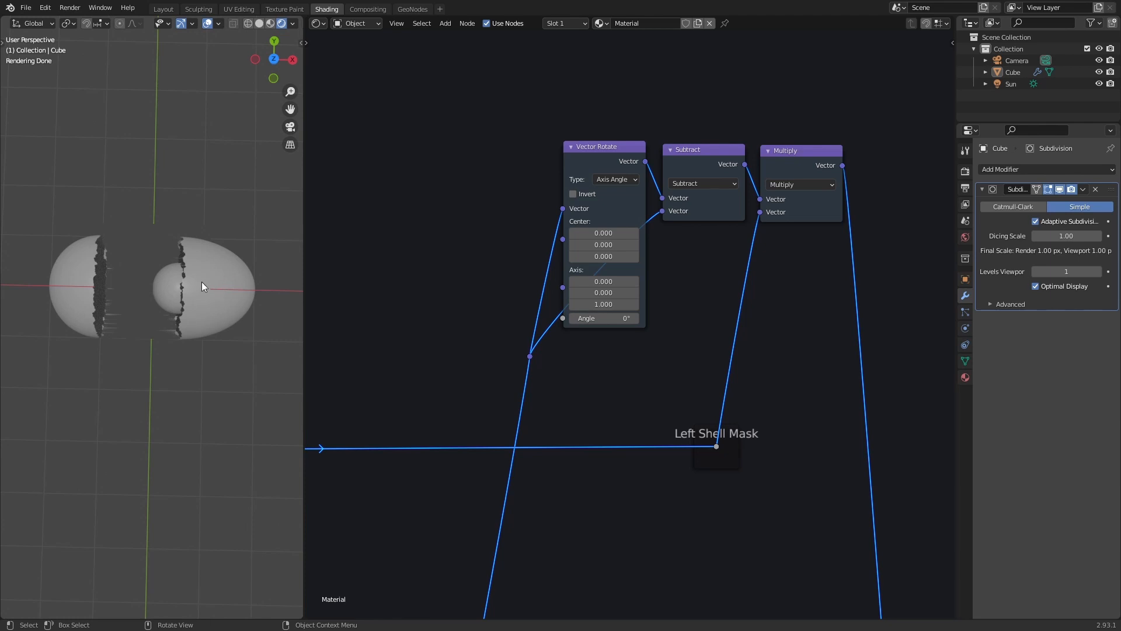
Add a Combine XYZ node before the Right Shell Movement Multiply and feed the Value node into its X input
middle_click_drag(409, 238, 528, 265)
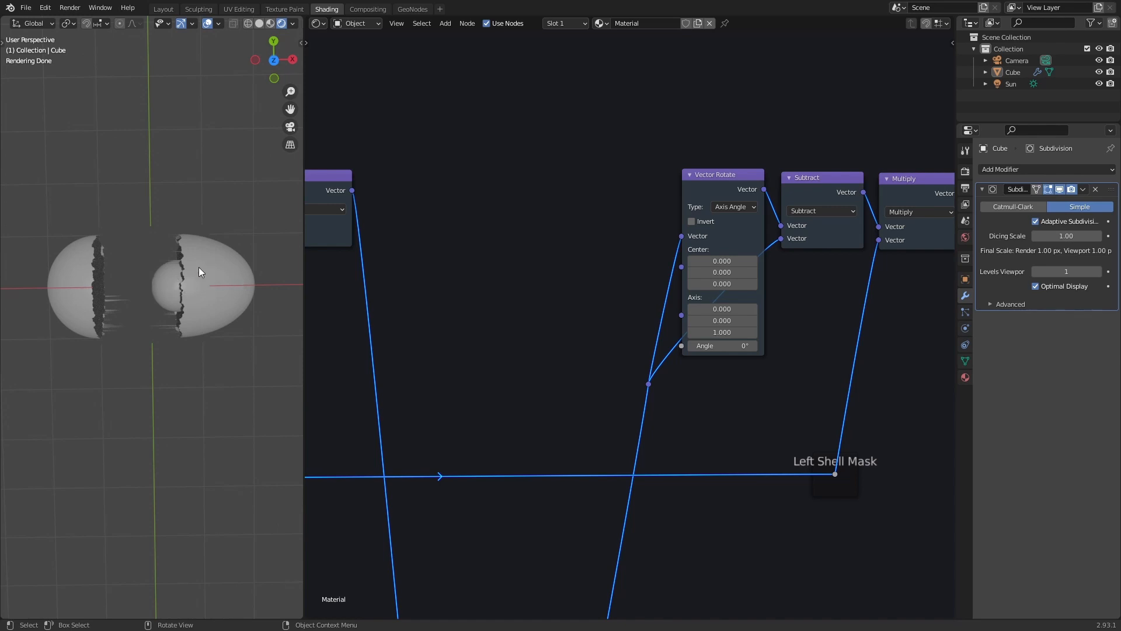
middle_click_drag(479, 253, 729, 255)
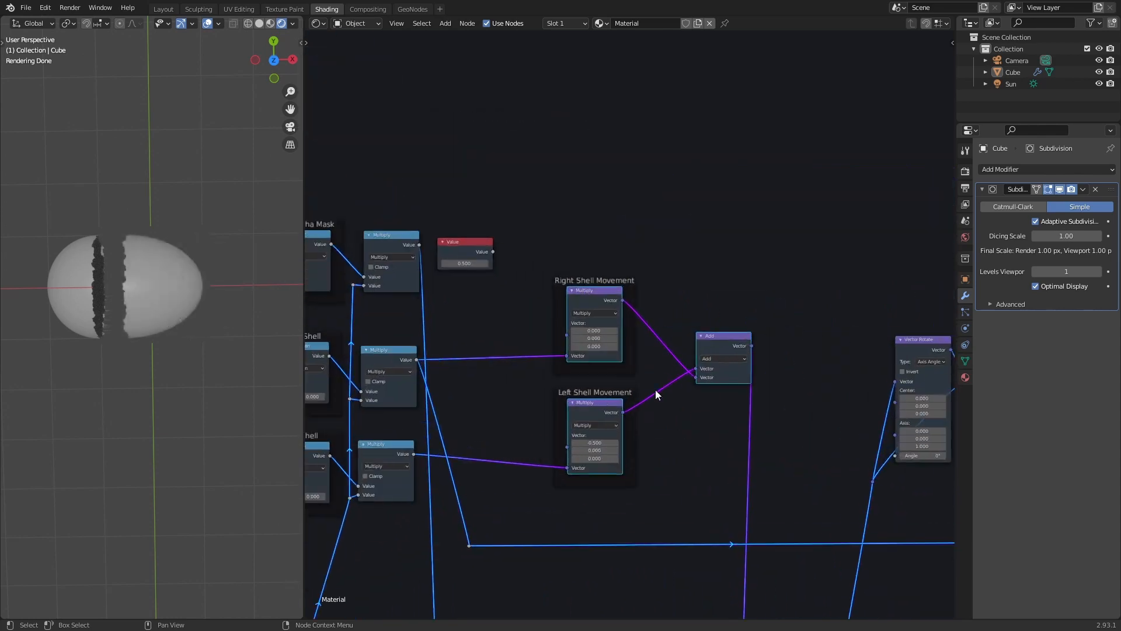
scroll(550, 343, "up", 3)
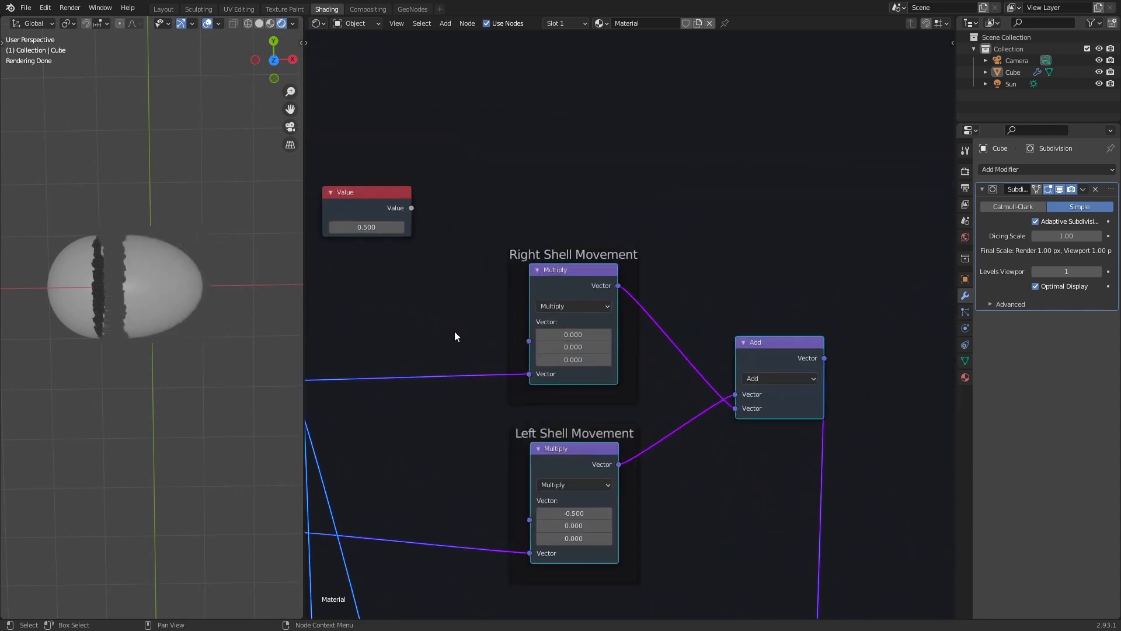
middle_click_drag(454, 331, 603, 345)
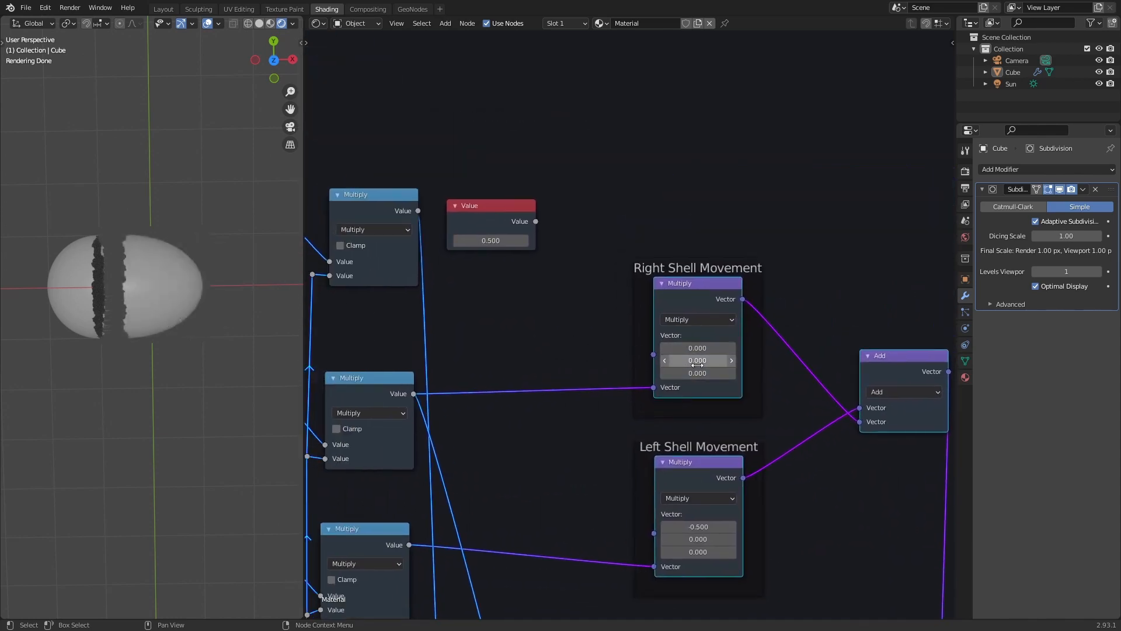
key("shift+a")
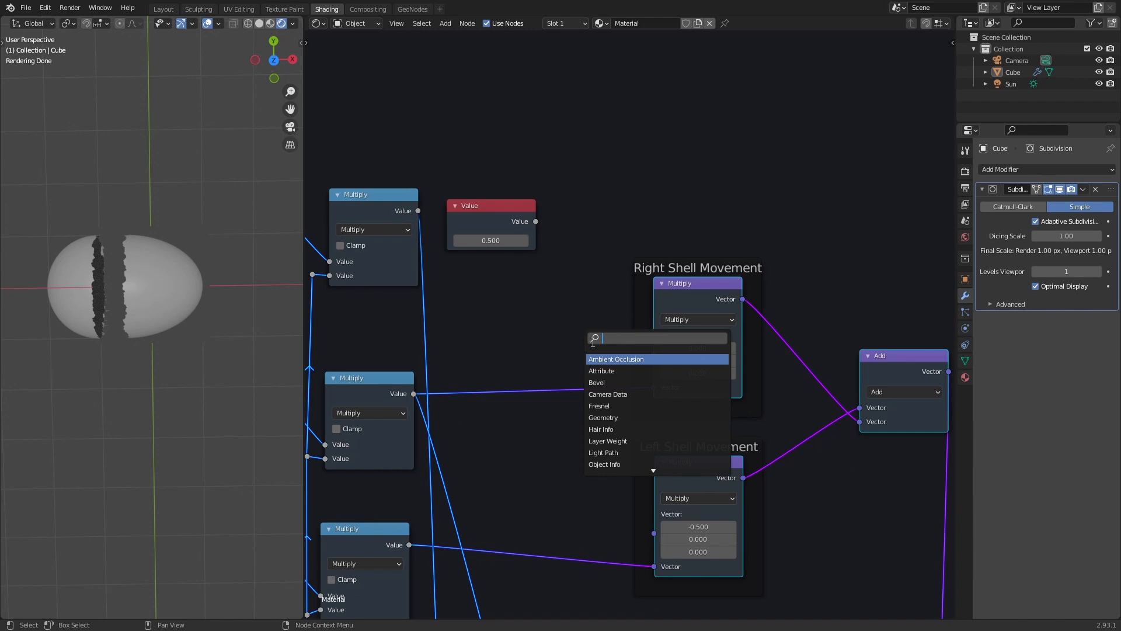
type("comb")
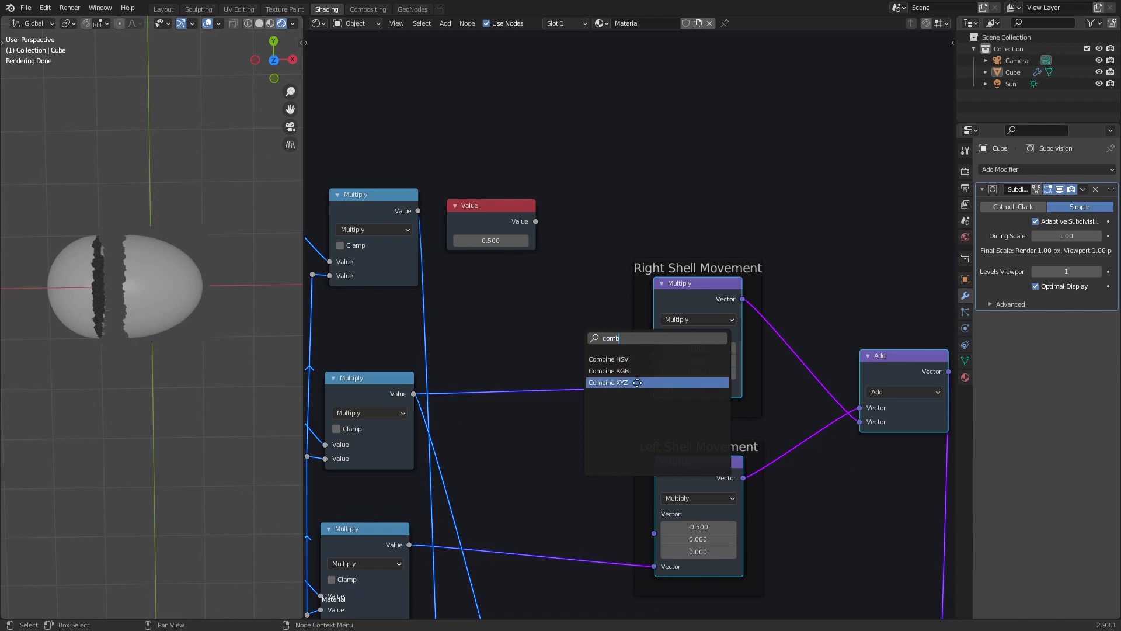
left_click(637, 383)
left_click(581, 333)
left_click_drag(503, 223, 526, 333)
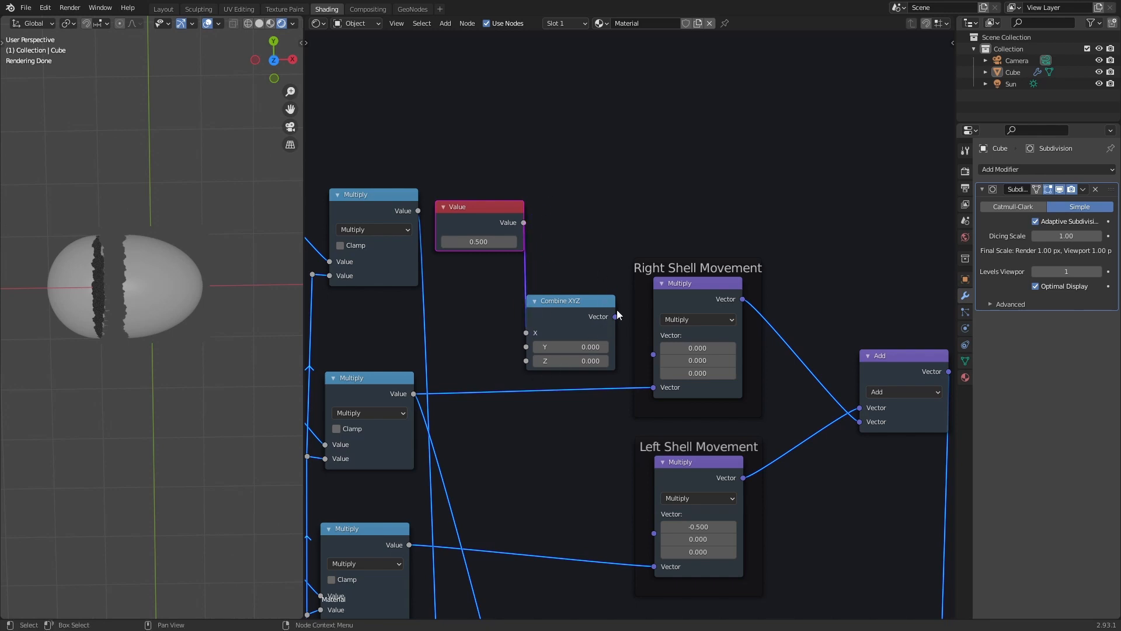
Connect the Combine XYZ vector to the first Vector input of Right Shell Movement and to the Center of Vector Rotate
left_click_drag(616, 317, 654, 358)
middle_click_drag(565, 338, 501, 226)
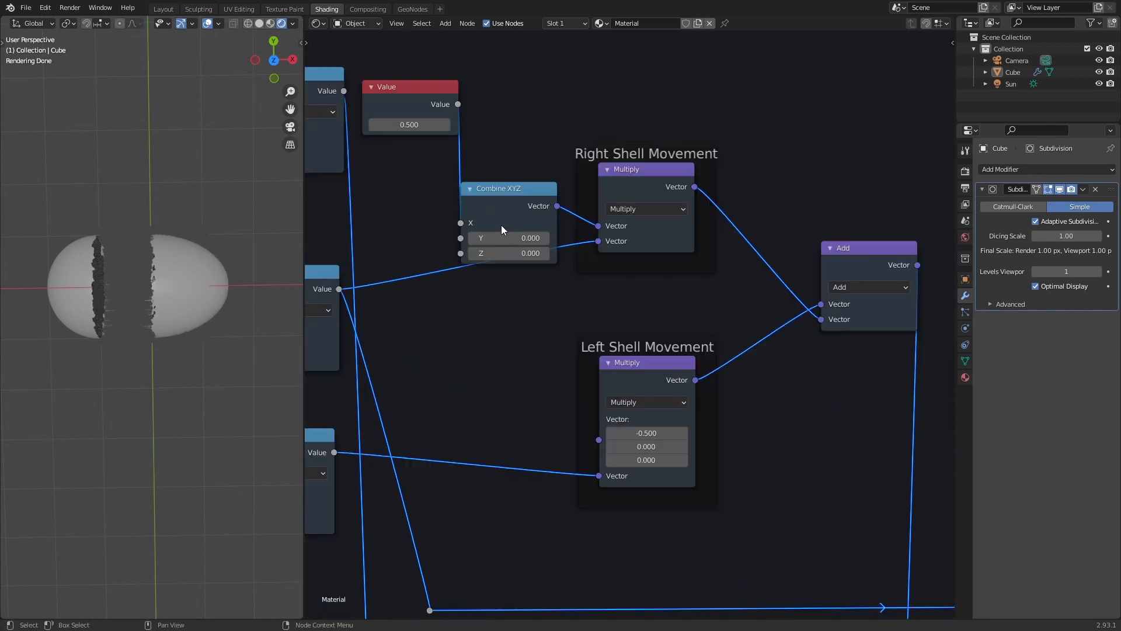
left_click_drag(503, 211, 506, 183)
scroll(758, 196, "down", 4)
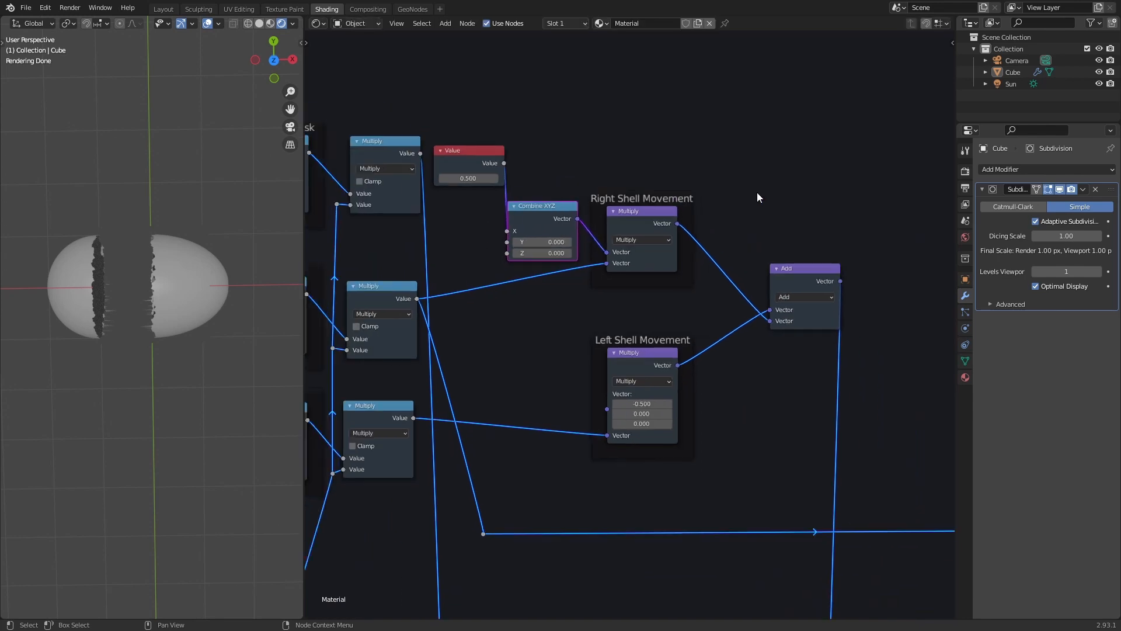
middle_click_drag(943, 335, 756, 332)
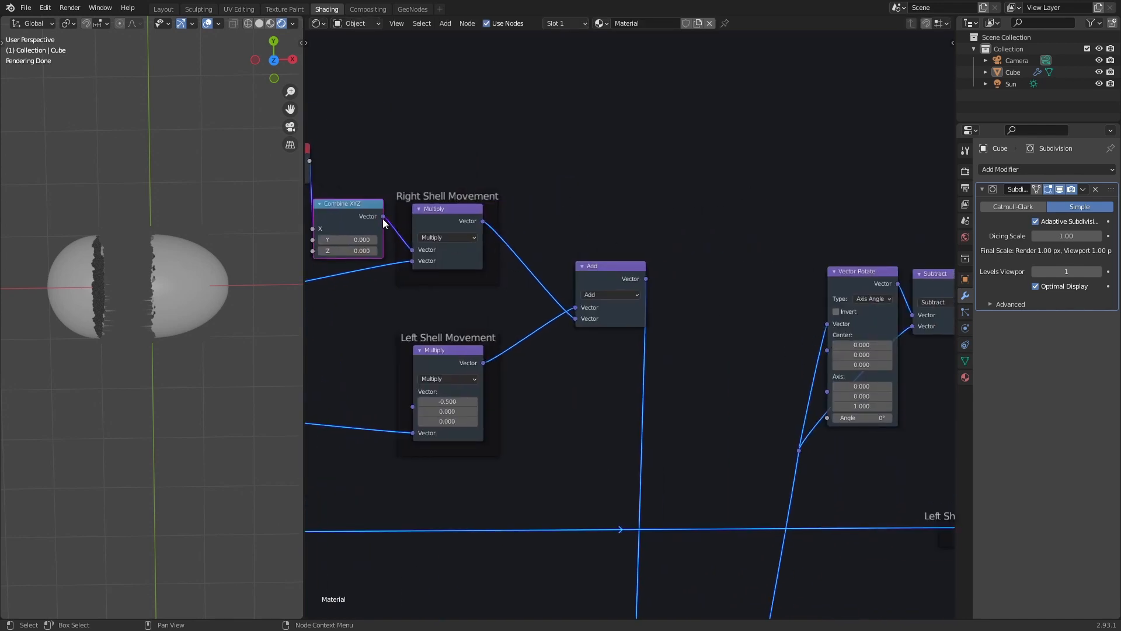
left_click_drag(383, 217, 831, 352)
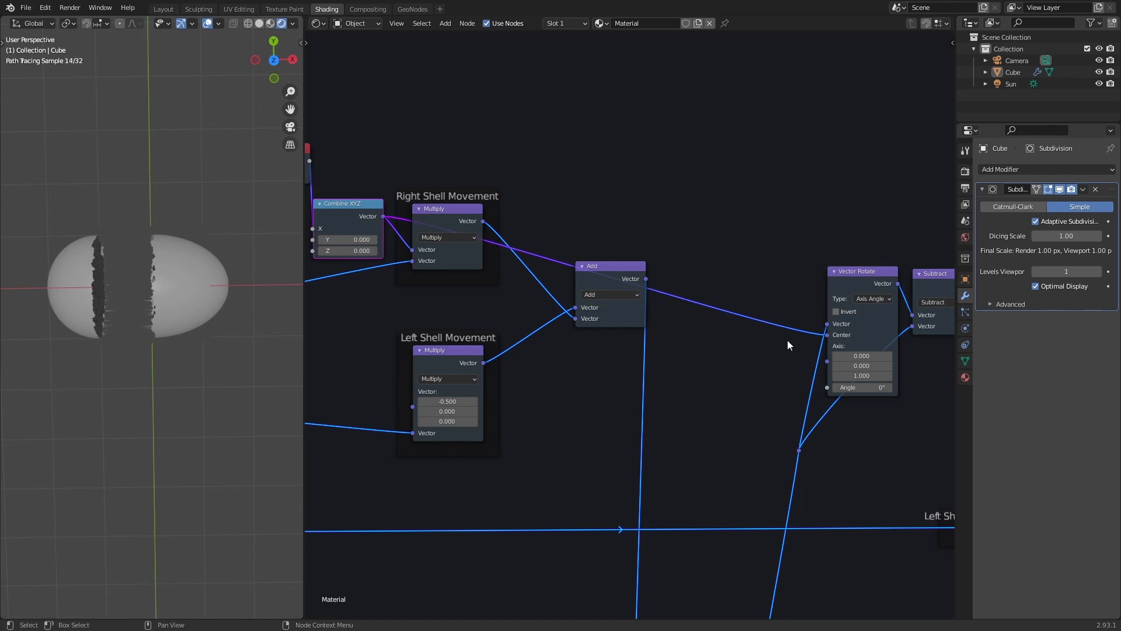
Set the Vector Rotate angle to 21.3° to check that the right shell rotates around its displaced center
scroll(760, 324, "down", 2)
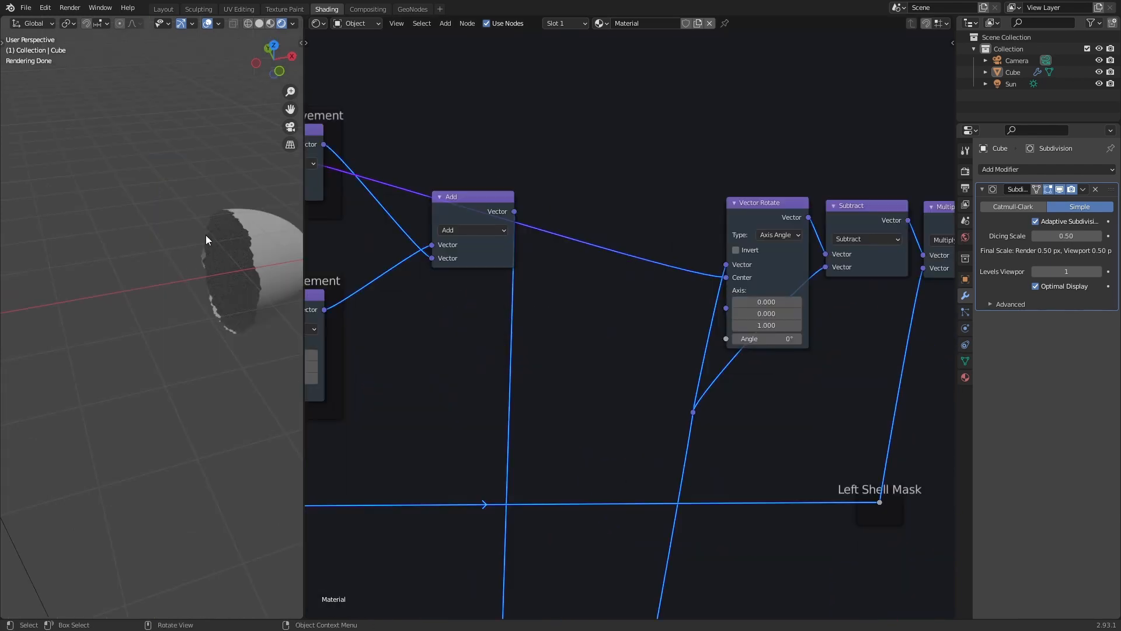
middle_click_drag(206, 235, 219, 281)
scroll(210, 291, "up", 2)
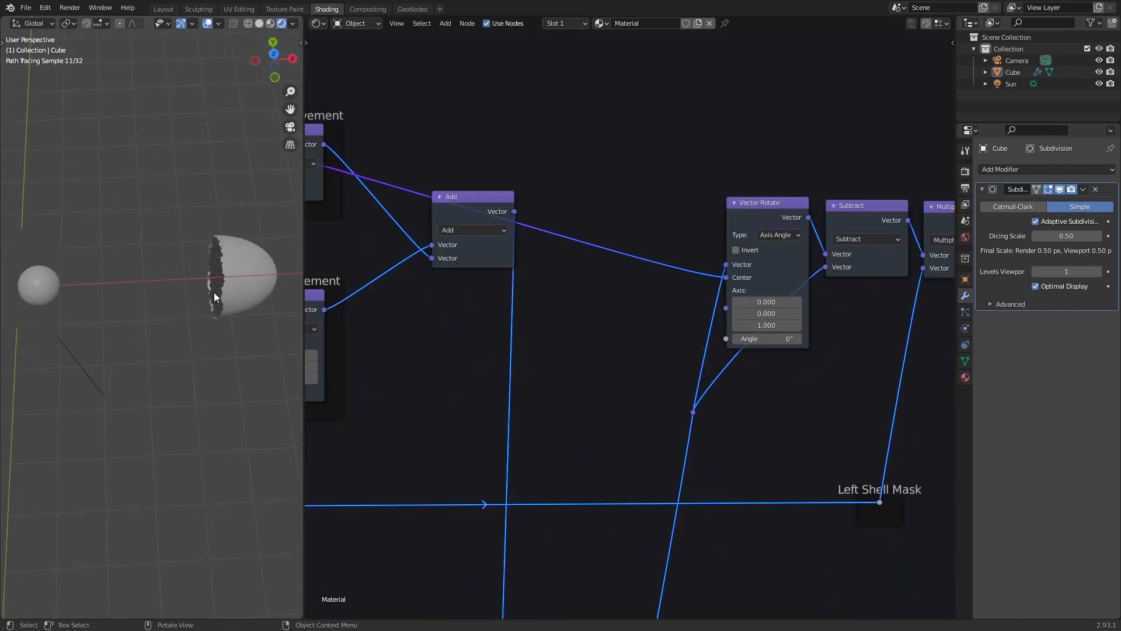
mouse_move(197, 331)
middle_mouse_down()
mouse_move(212, 251)
mouse_move(230, 272)
middle_mouse_up()
middle_click_drag(284, 306, 290, 334)
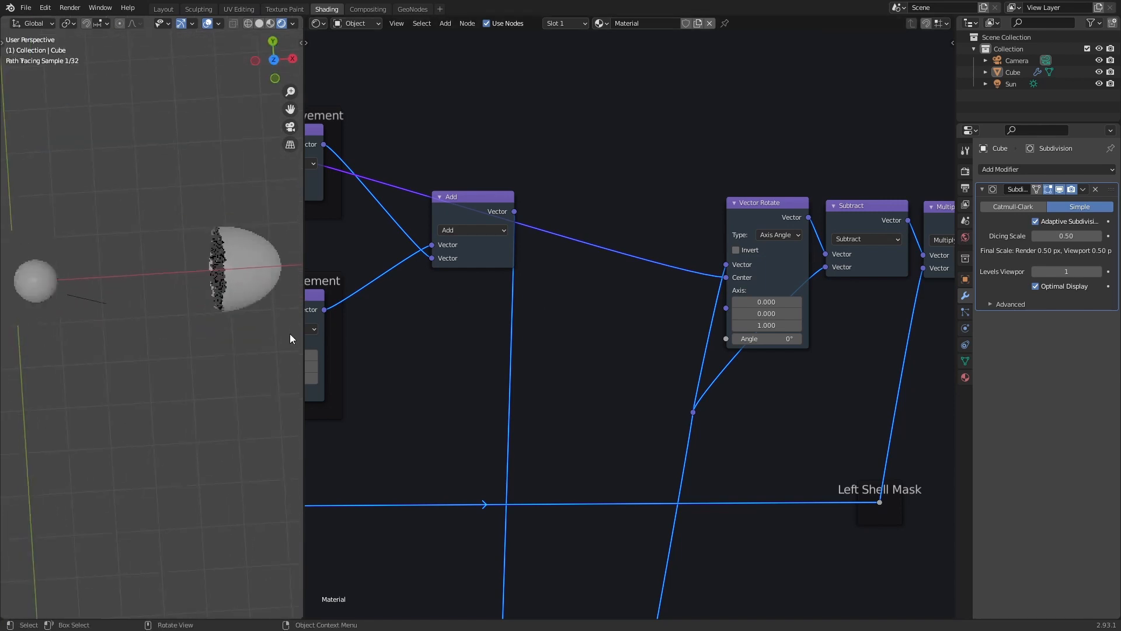
scroll(653, 324, "down", 2)
middle_click_drag(654, 324, 546, 368)
scroll(648, 386, "up", 4)
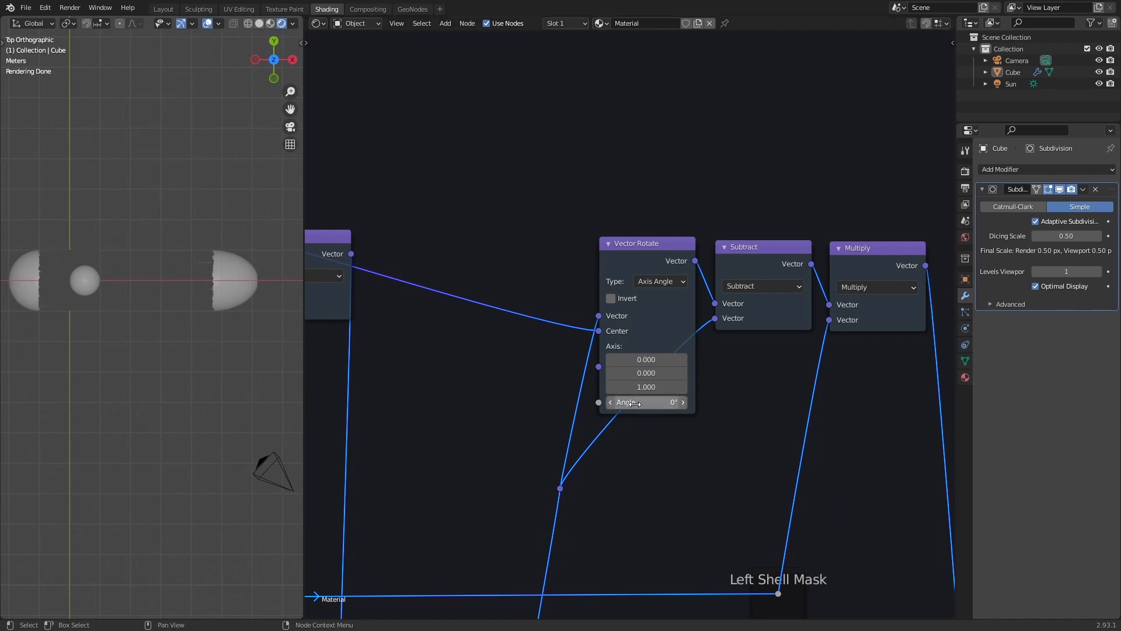
left_click_drag(635, 403, 677, 403)
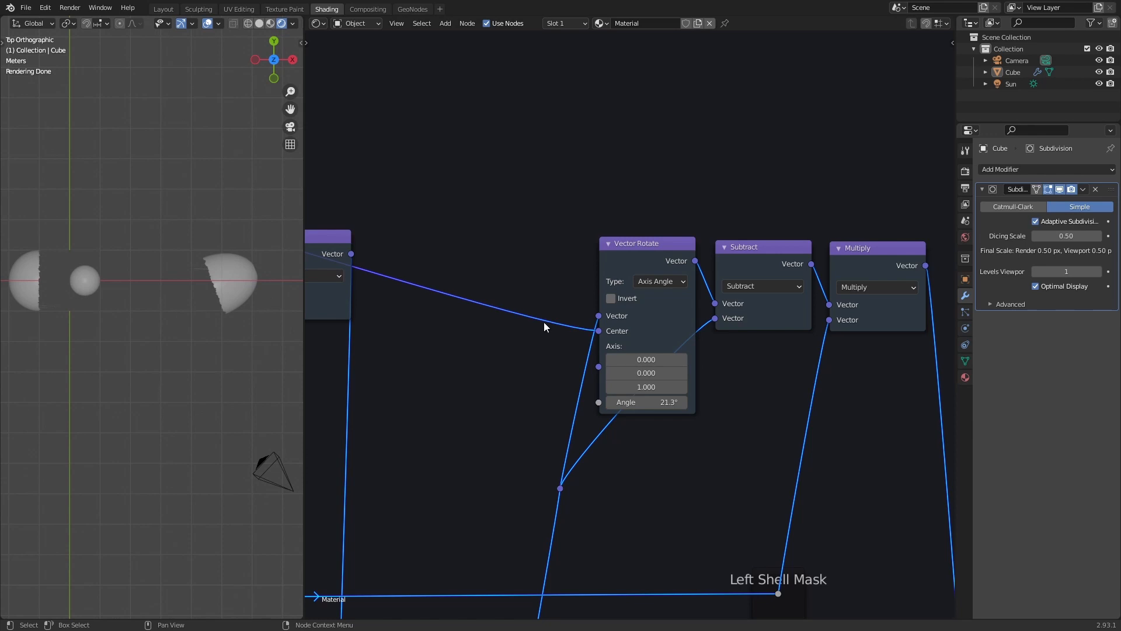
Try the rotation without the Center link, and reconnect the Combine XYZ vector to the Vector Rotate Center input
left_click_drag(598, 331, 542, 258)
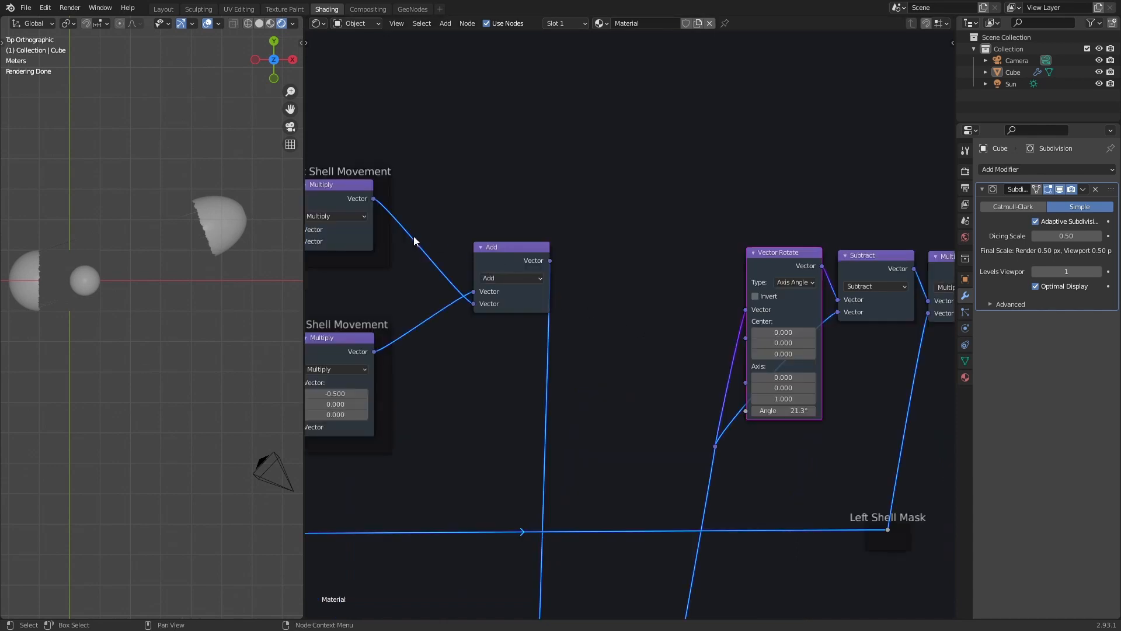
scroll(433, 204, "down", 4)
middle_click_drag(433, 204, 551, 254)
left_click(431, 246)
left_click_drag(429, 246, 780, 349)
left_click_drag(780, 349, 780, 350)
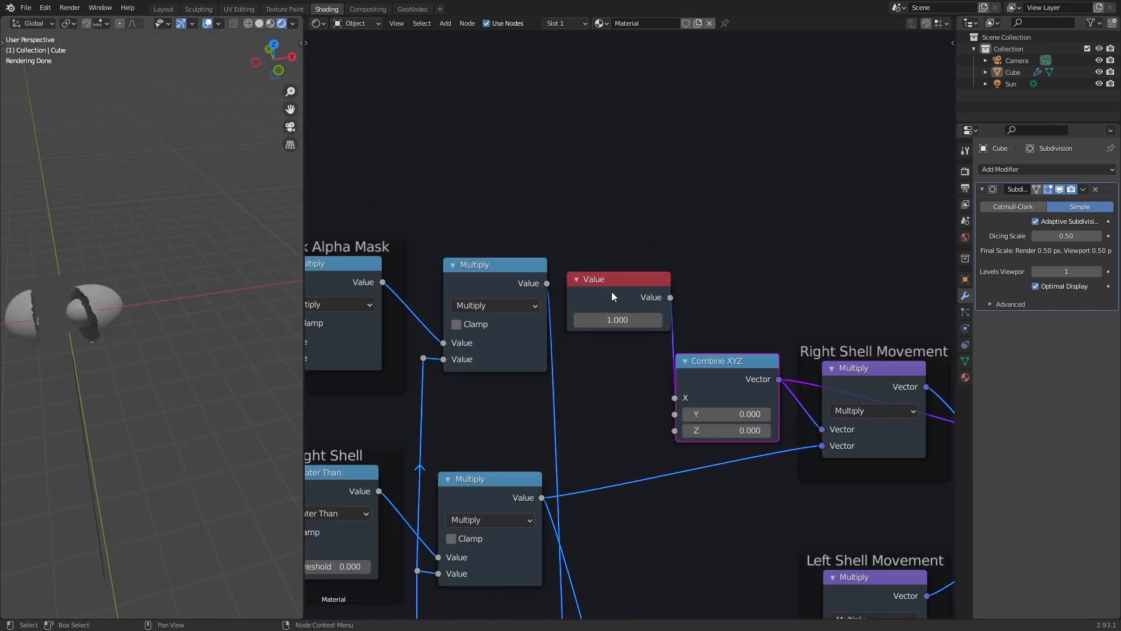
Label the Value node feeding the Combine XYZ node "Rotation on Z"
left_click(611, 292)
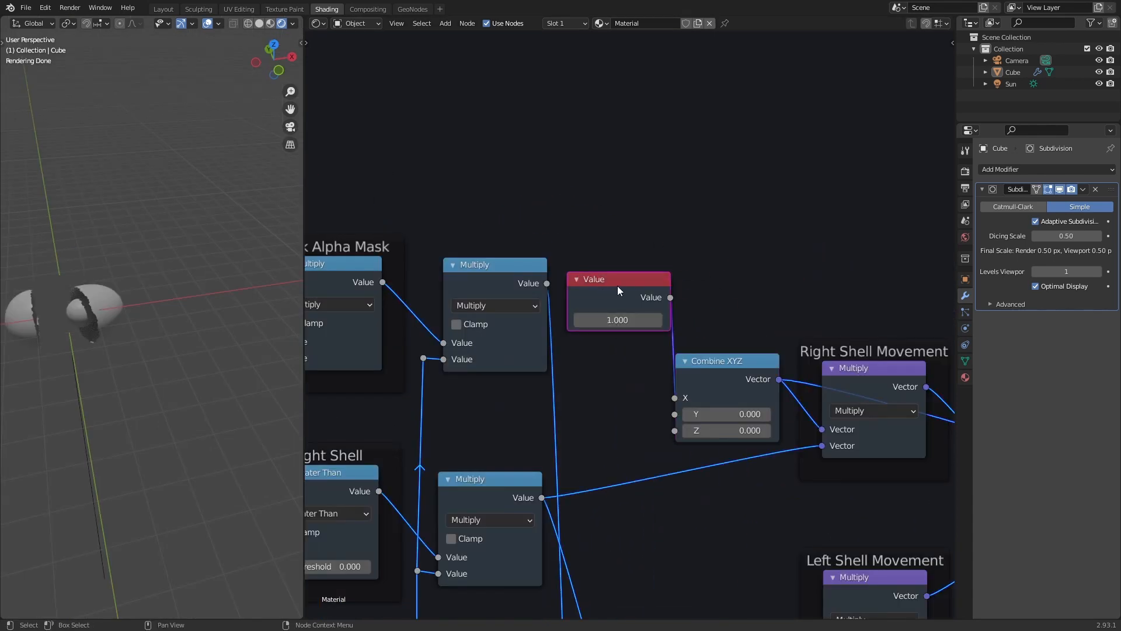
right_click(618, 285)
left_click(582, 285)
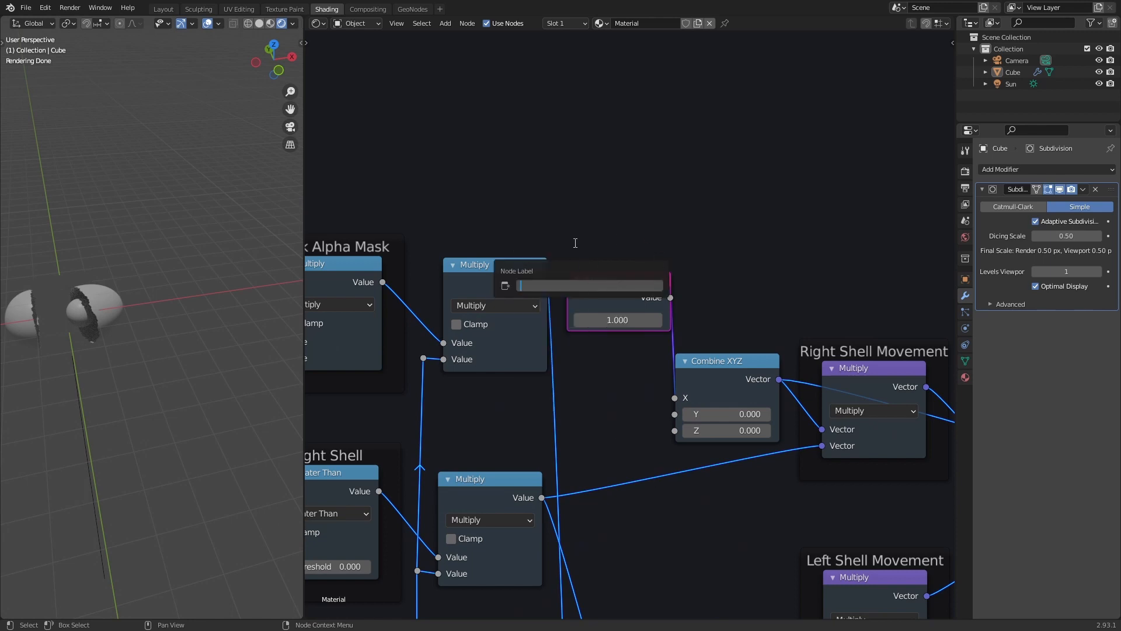
type("Rotation on Z")
key("Return")
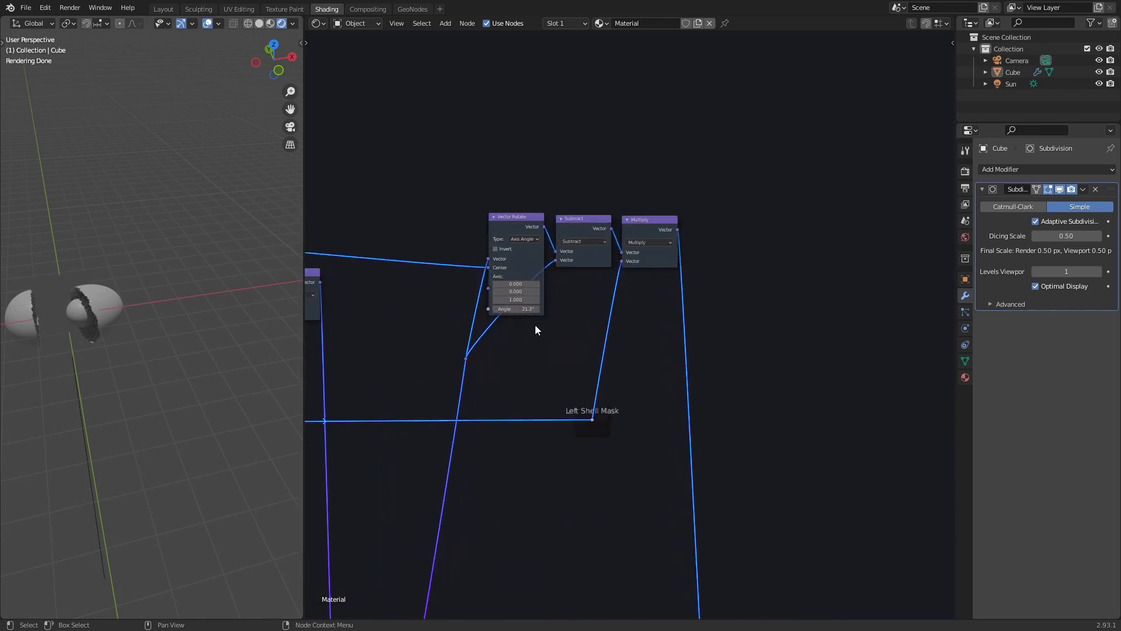
Frame the Vector Rotate, Subtract, Multiply and reroute group and label the frame "Right Shell Rotation Z"
left_click_drag(430, 131, 703, 384)
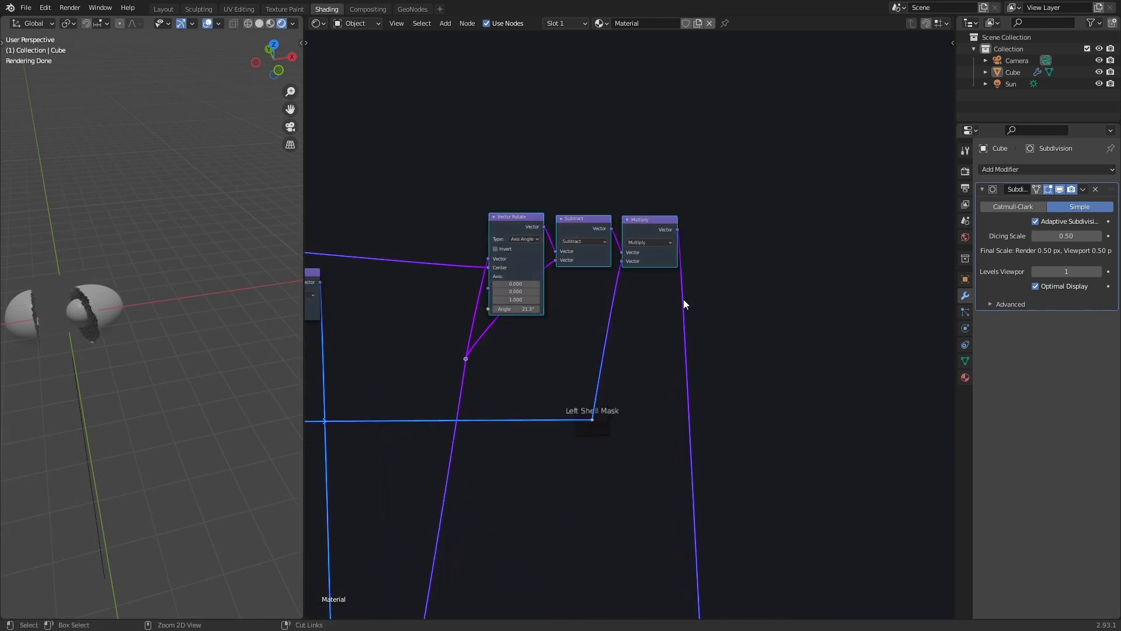
key("ctrl+j")
right_click(554, 208)
left_click(549, 208)
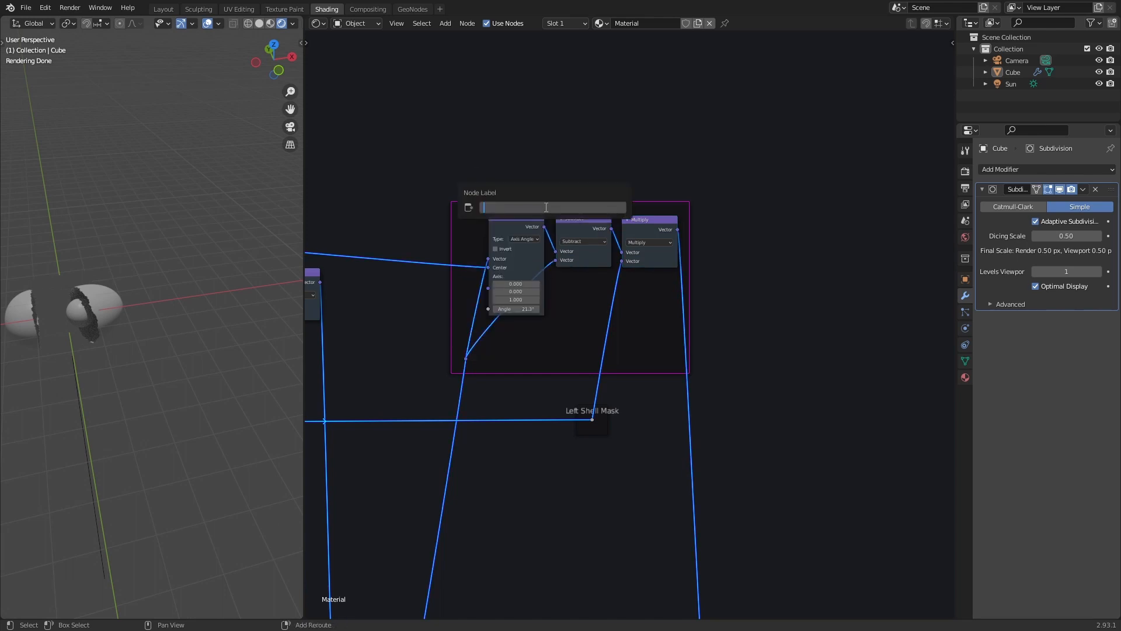
type("Right")
type(" S")
type("hell Rota")
type(" 2")
key("Return")
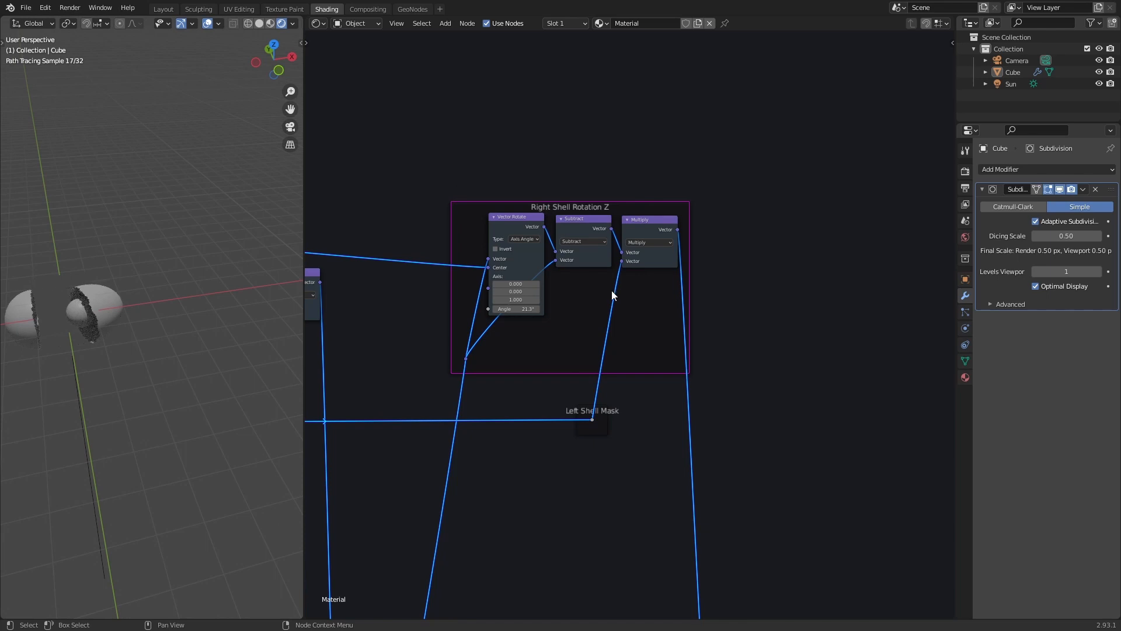
Duplicate the Right Shell Rotation Z nodes with their links beside the originals and detach the copies from the frame
scroll(611, 289, "down", 3)
middle_click_drag(696, 242, 678, 228)
scroll(631, 315, "up", 1)
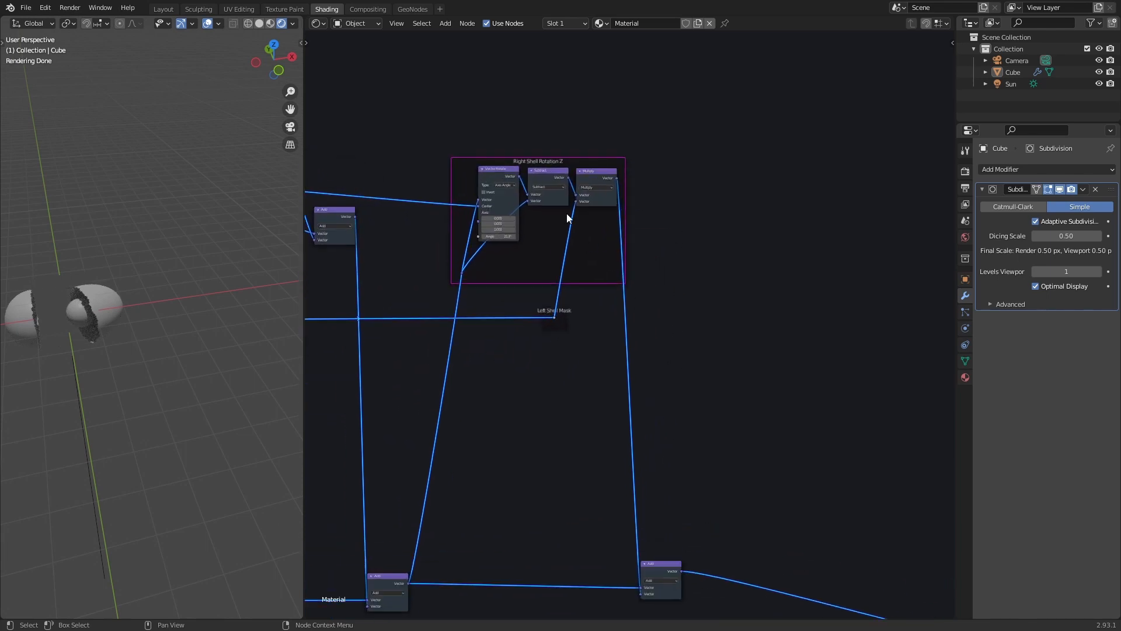
left_click_drag(425, 132, 666, 279)
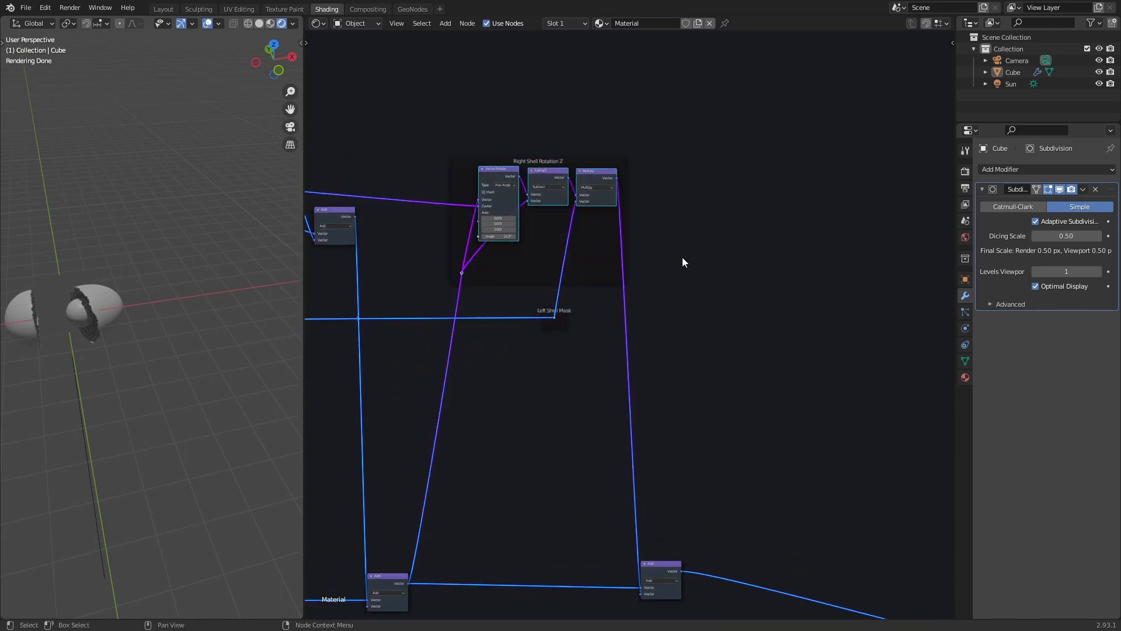
key("shift+d")
left_click(892, 268)
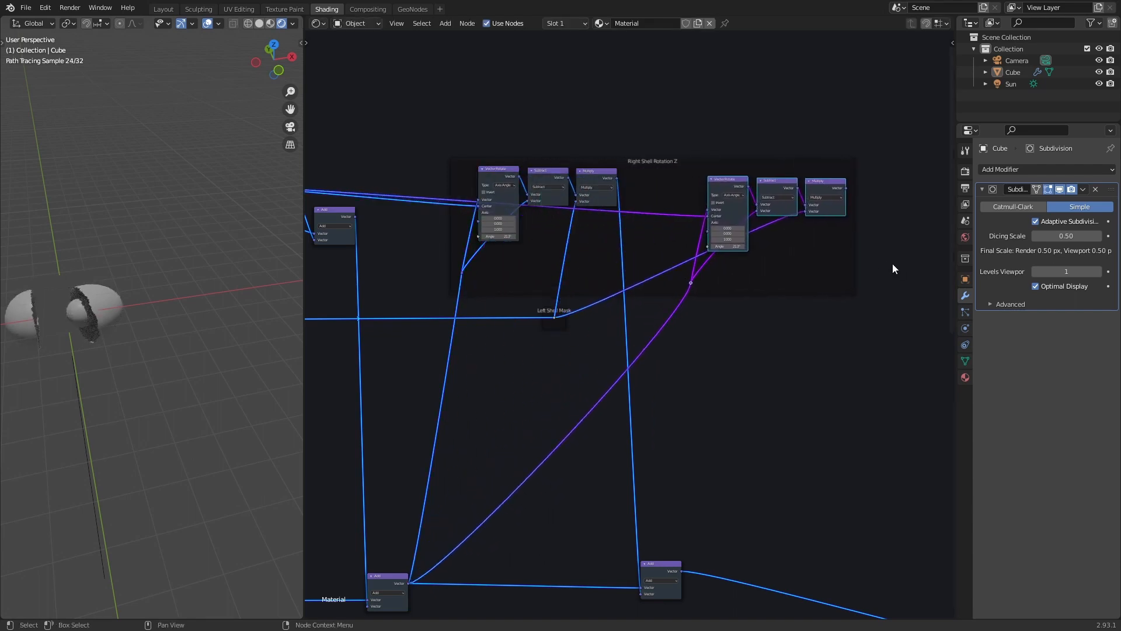
key("alt+p")
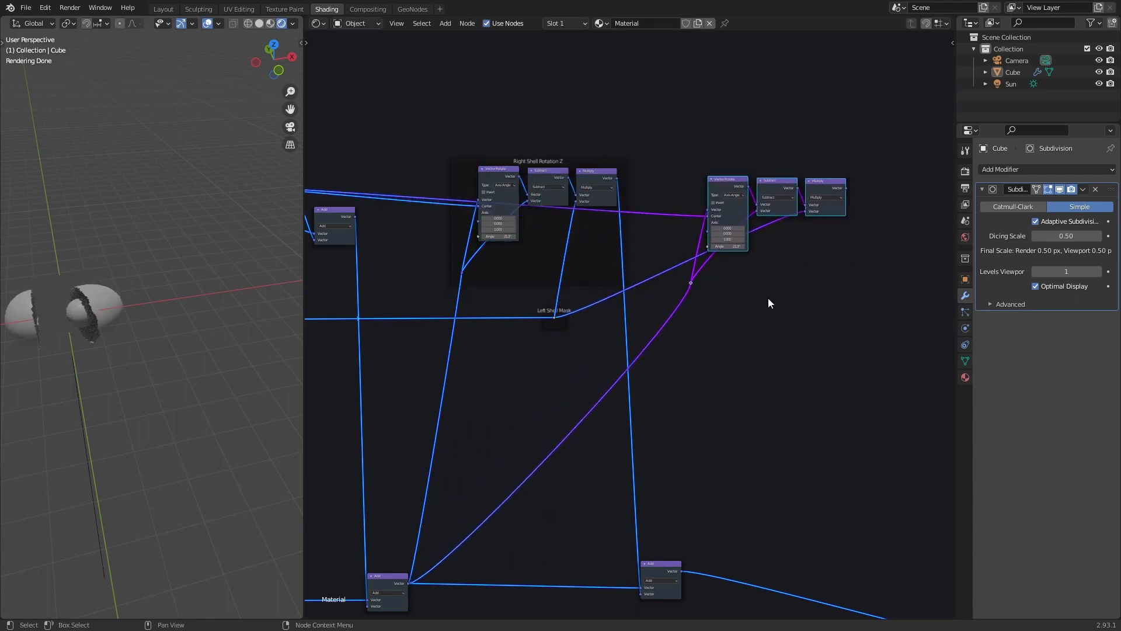
Delete the copied group's reroute and connect the last Add node's output to the copied Vector Rotate's Vector input
left_click(741, 306)
left_click(691, 284)
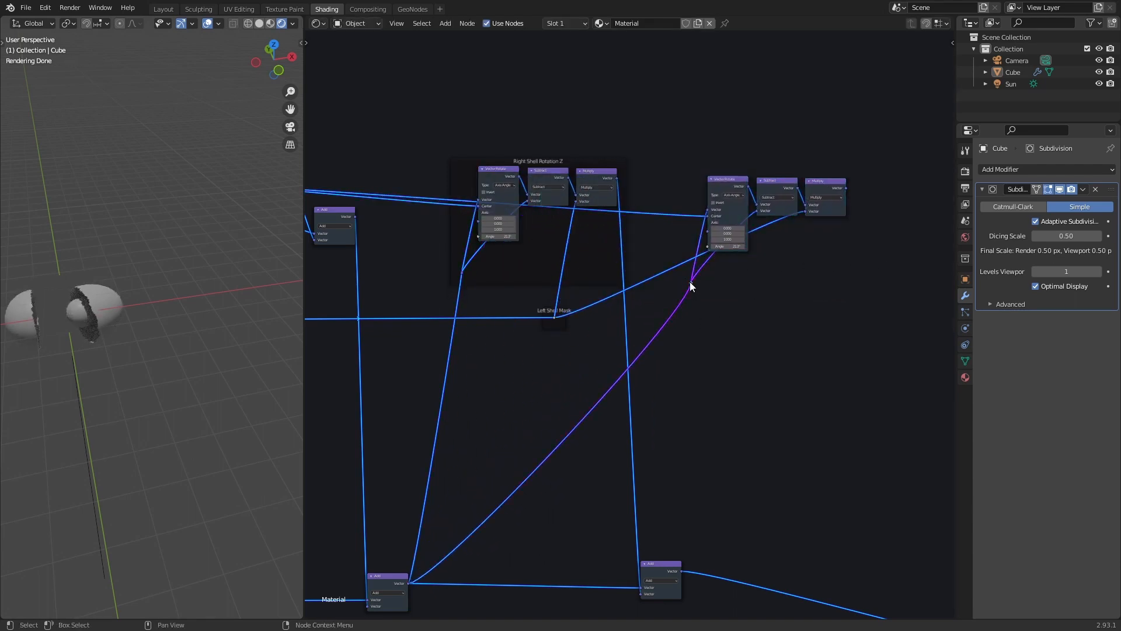
key("Delete")
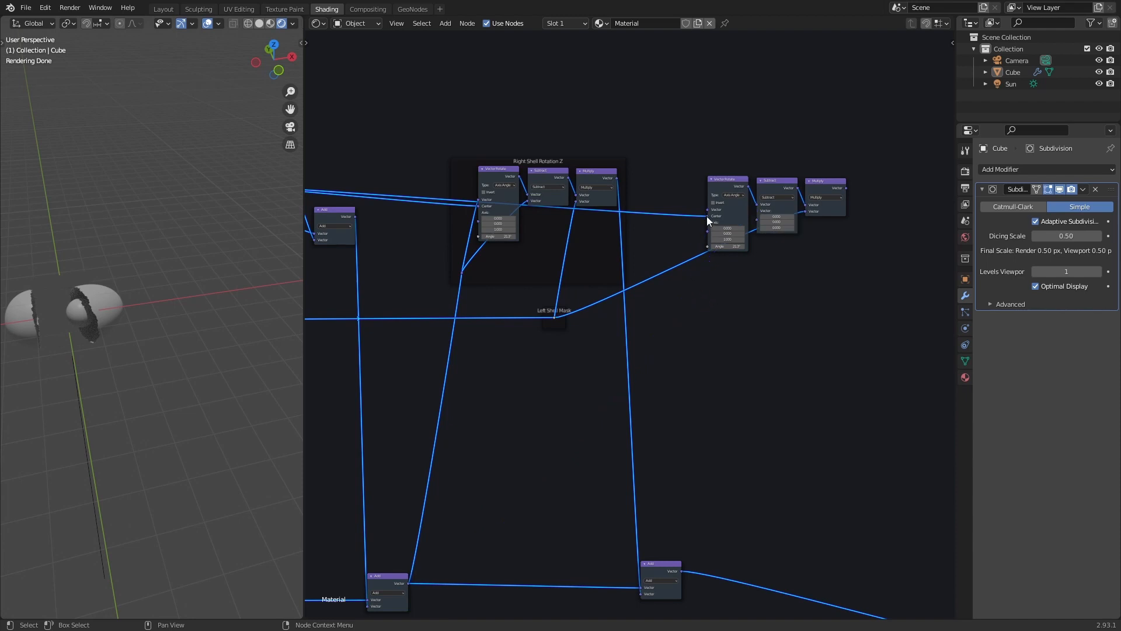
middle_click_drag(706, 216, 699, 233)
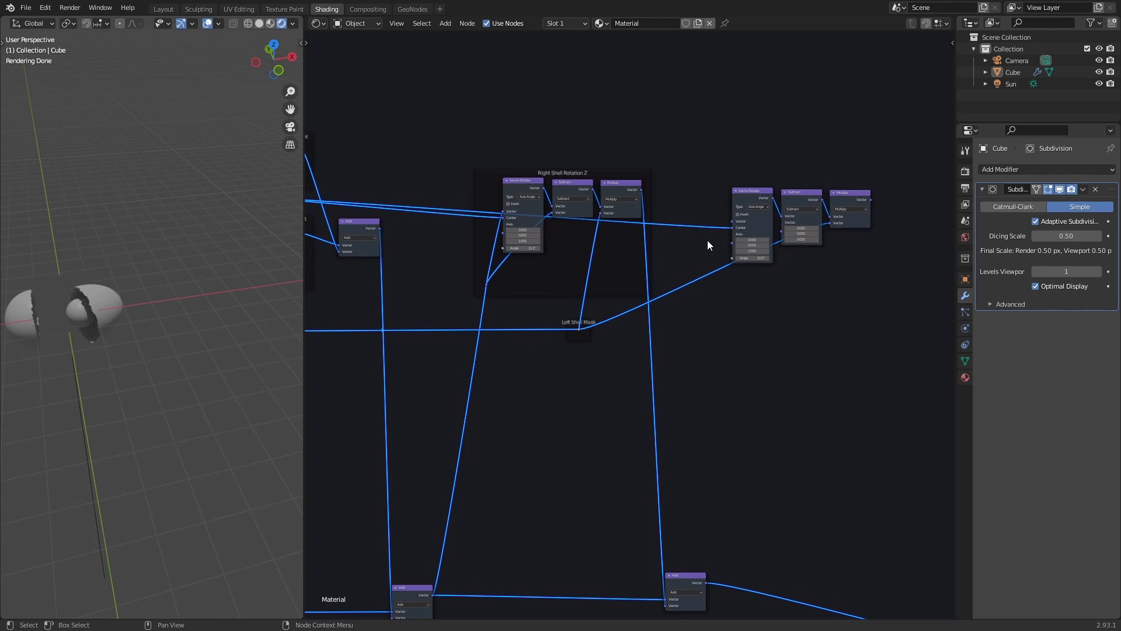
middle_click_drag(738, 387, 721, 272)
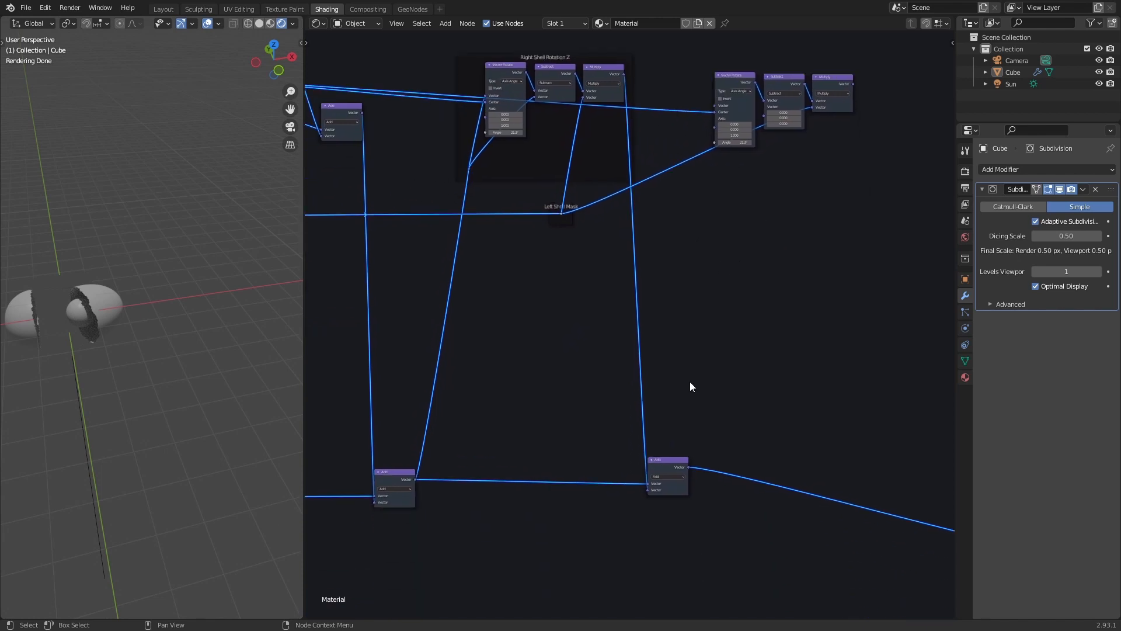
left_click_drag(666, 467, 714, 108)
scroll(772, 216, "up", 3)
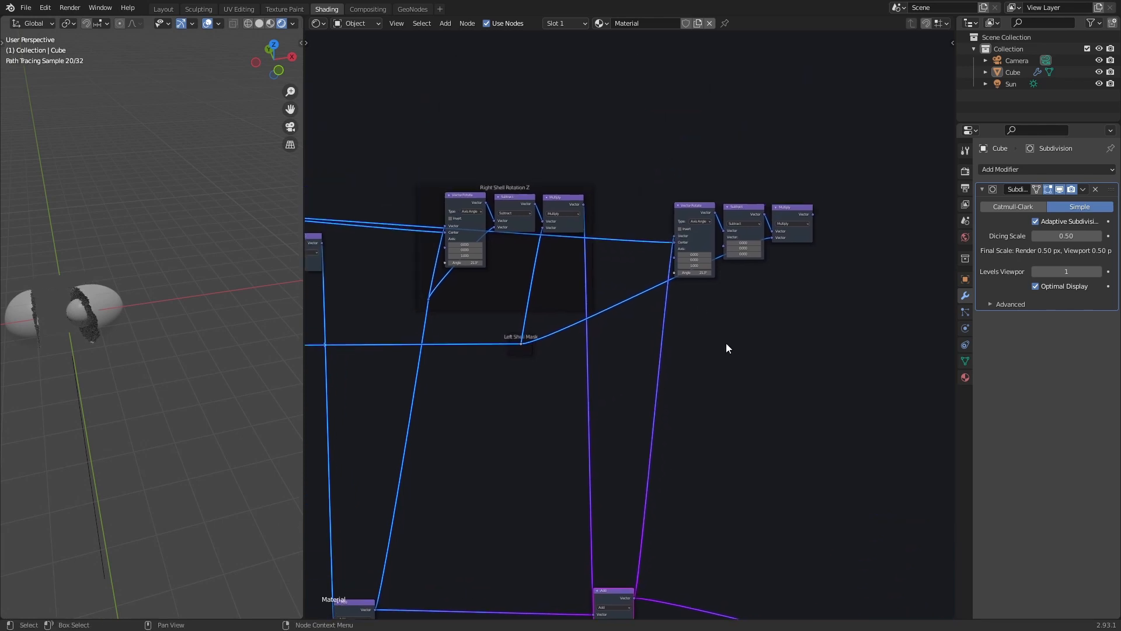
Move the copied Multiply node clear of the copied Subtract node
middle_click_drag(819, 265, 704, 316)
left_click_drag(790, 185, 810, 243)
scroll(633, 401, "down", 2)
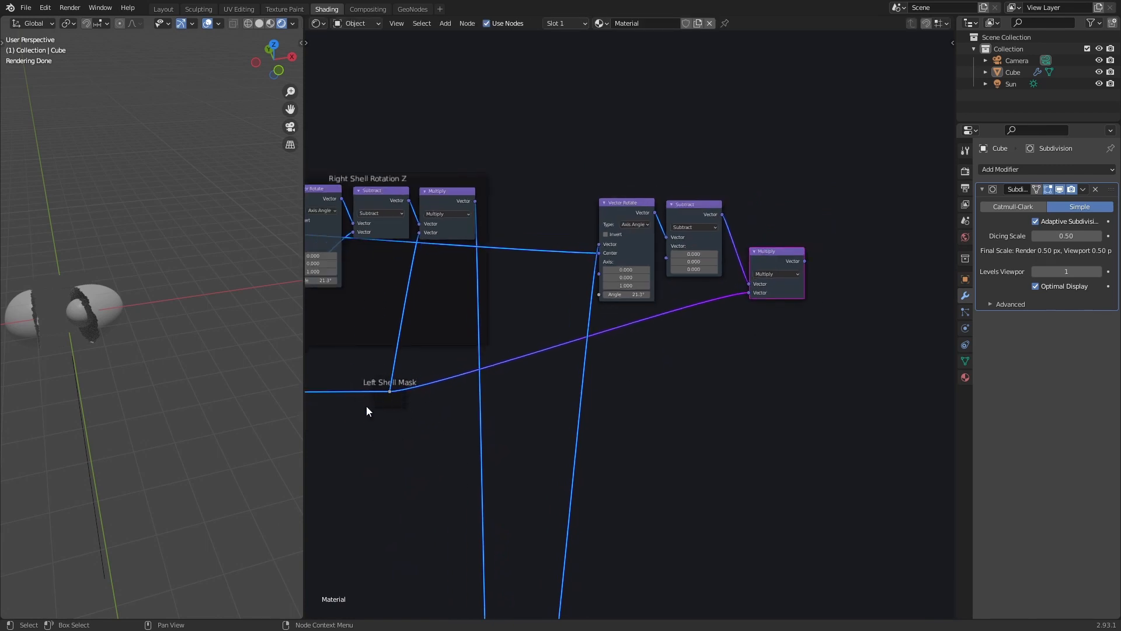
scroll(640, 310, "up", 2)
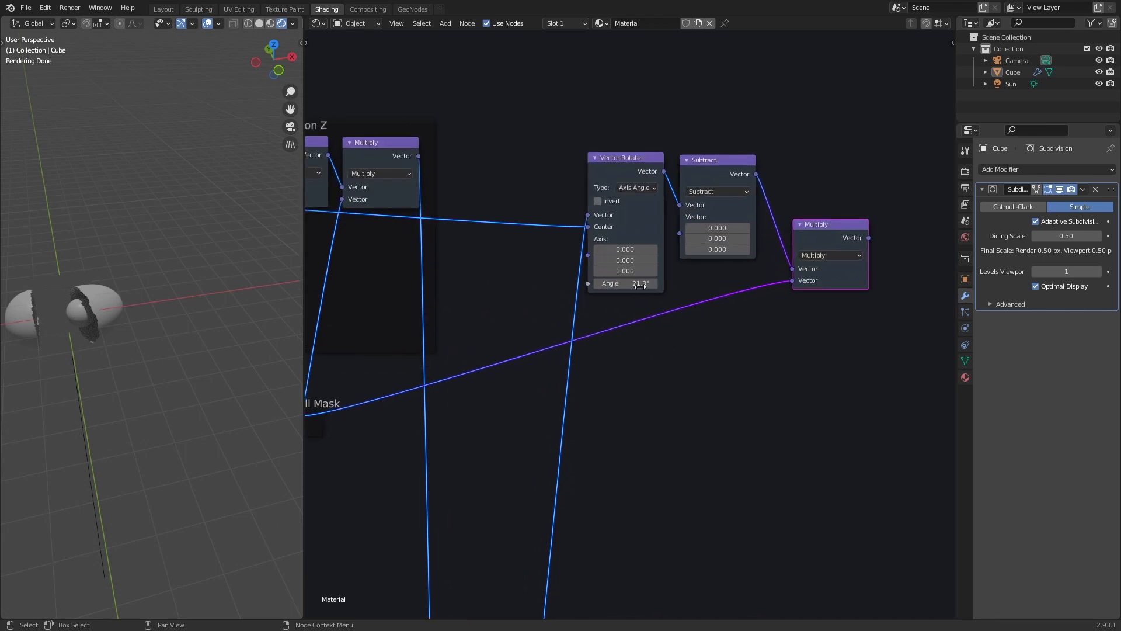
Set the copied Vector Rotate's Axis to 0 on Z and 1 on Y
double_click(637, 272)
type("0")
key("Return")
middle_click_drag(202, 367, 146, 303)
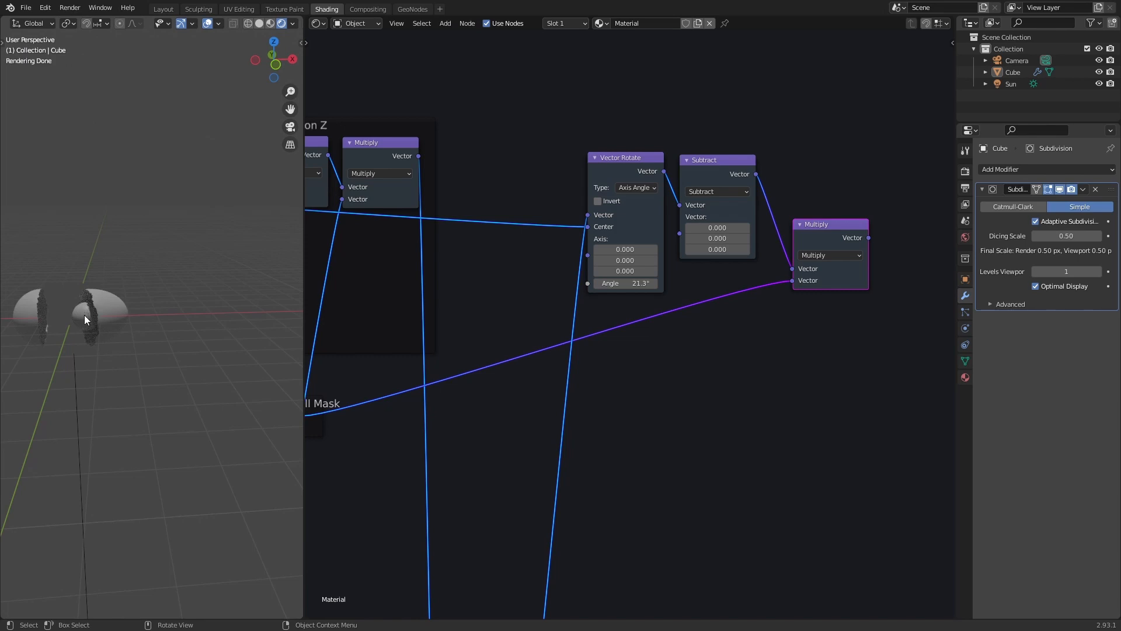
left_click(624, 260)
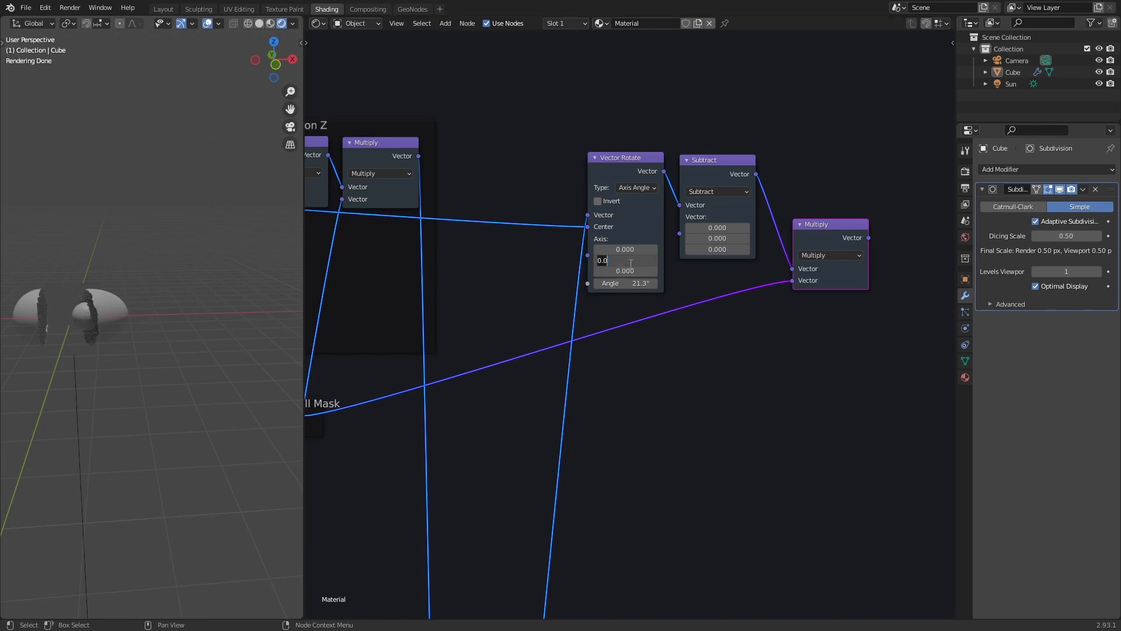
type("1")
key("Return")
Duplicate the last Add node into the link before the final Subtract, and feed it with the copied Multiply output
scroll(501, 379, "down", 4)
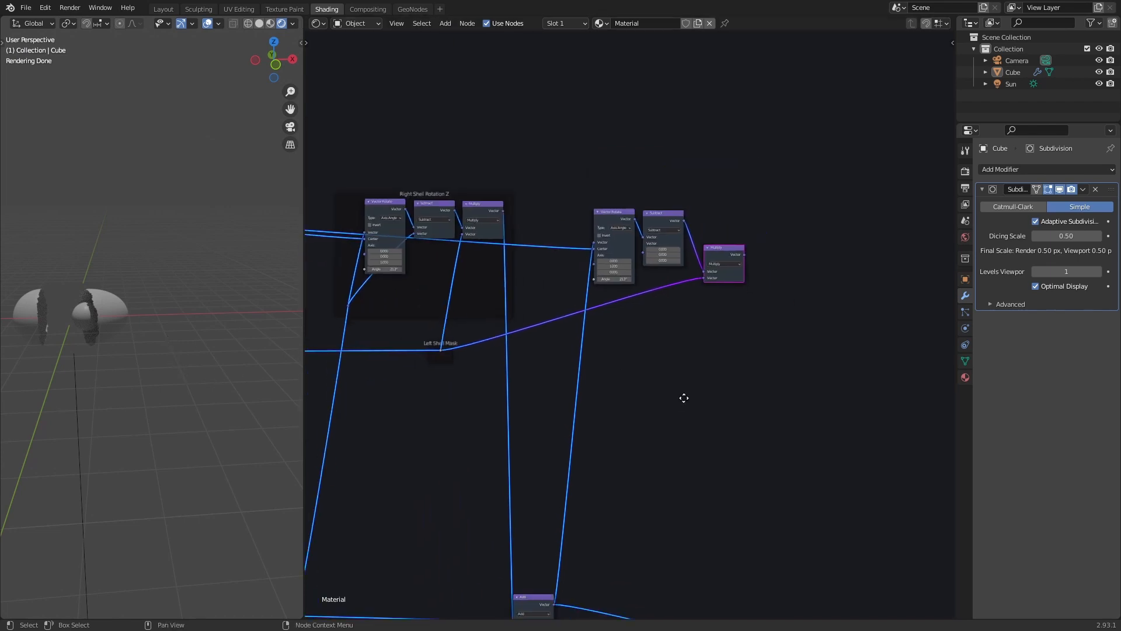
middle_click_drag(683, 395, 630, 240)
key("shift+d")
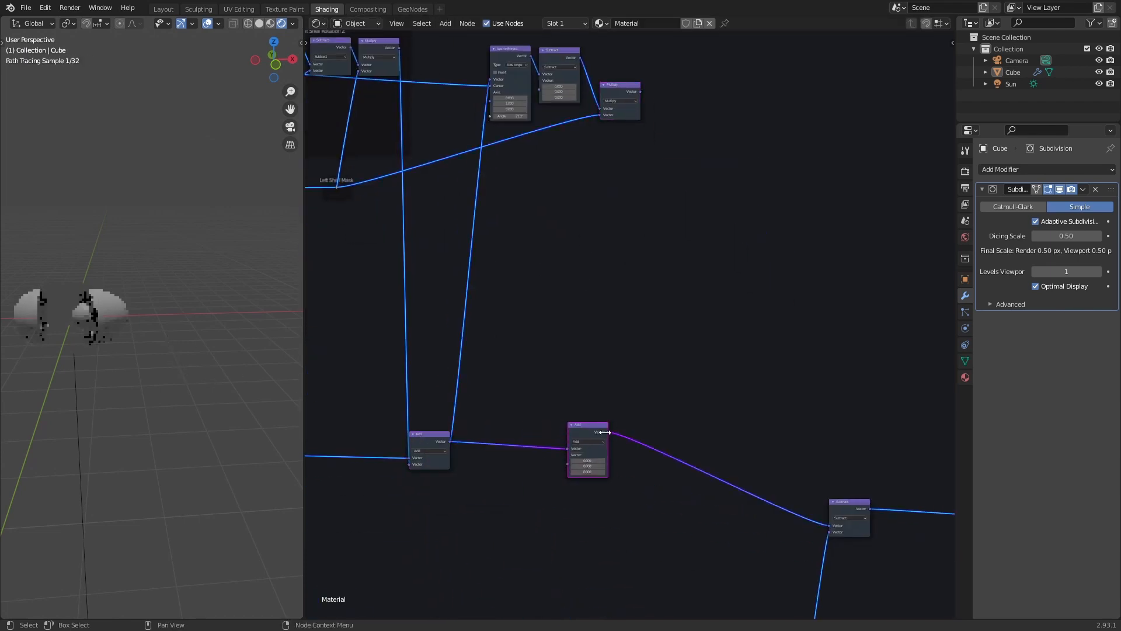
left_click(726, 417)
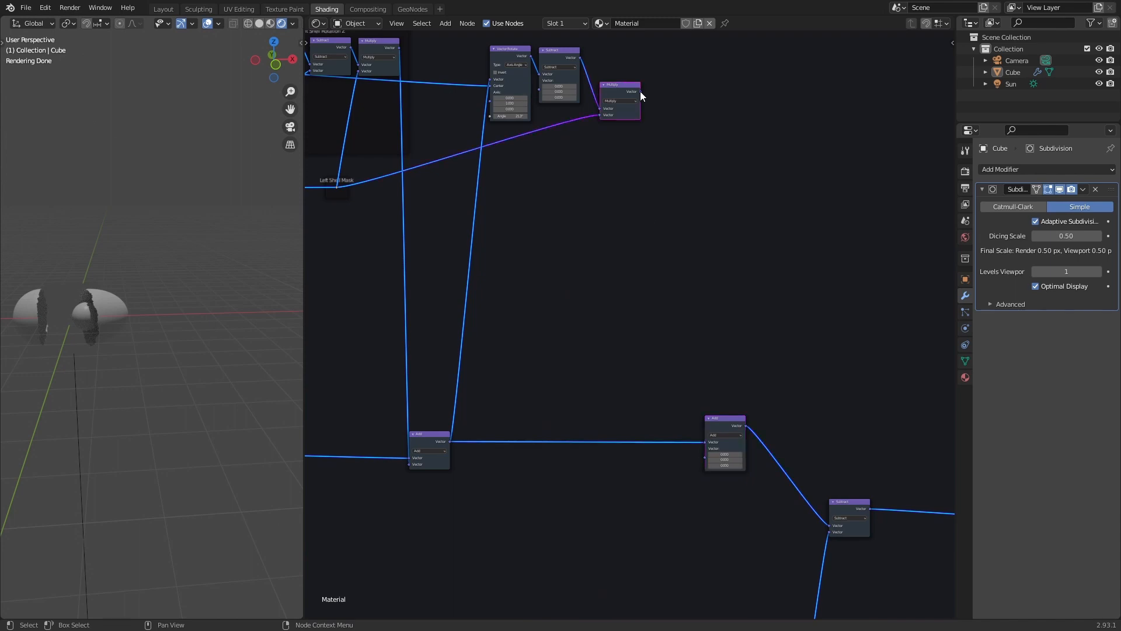
left_click_drag(640, 91, 687, 429)
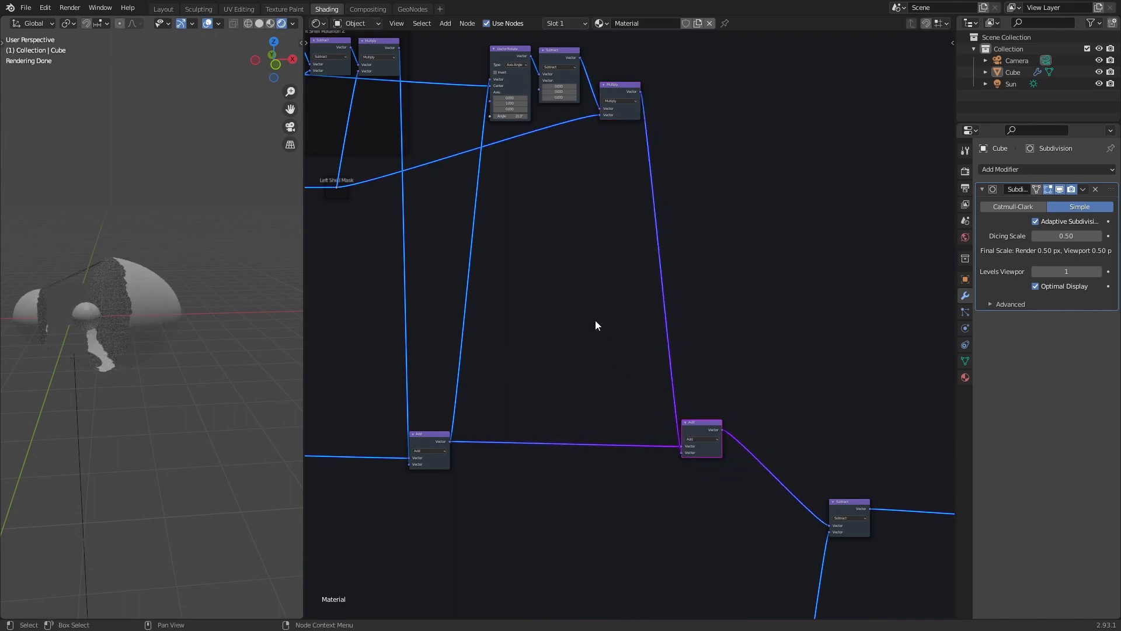
Add a reroute to the copied Vector Rotate's incoming Vector link and connect it to the copied Subtract's second input
middle_click_drag(586, 205, 631, 327)
scroll(591, 317, "up", 2)
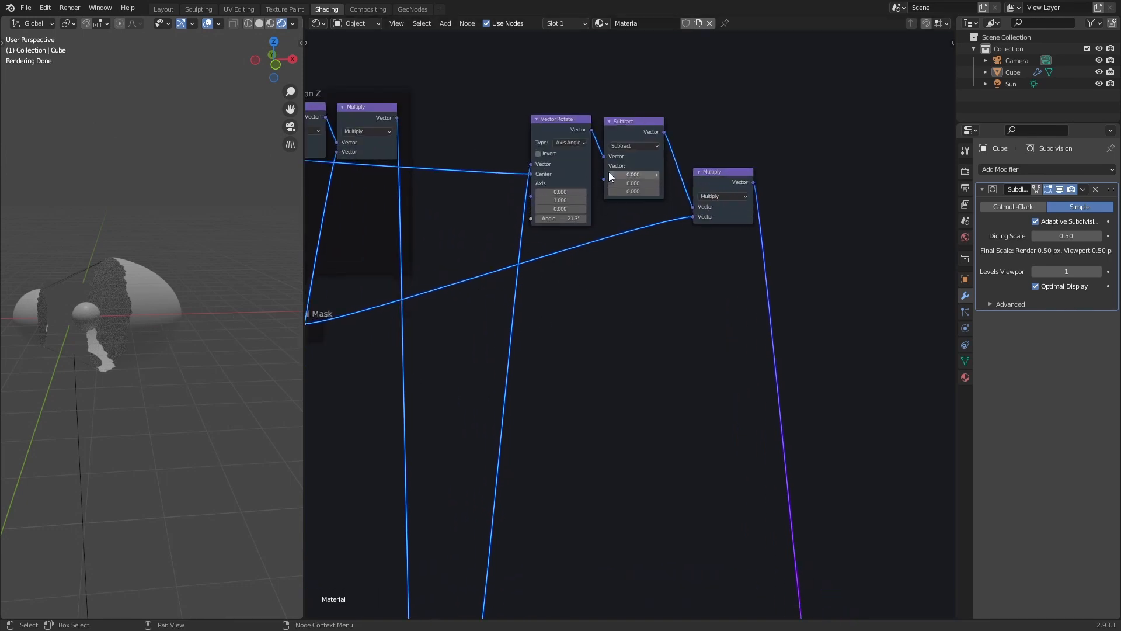
middle_click_drag(548, 304, 574, 373)
right_click_drag(537, 319, 553, 321, "shift")
left_click_drag(553, 320, 635, 248)
Set the copied Vector Rotate's Angle to -10.3° while checking the shell from the front
middle_click_drag(143, 364, 178, 362)
scroll(111, 379, "up", 2)
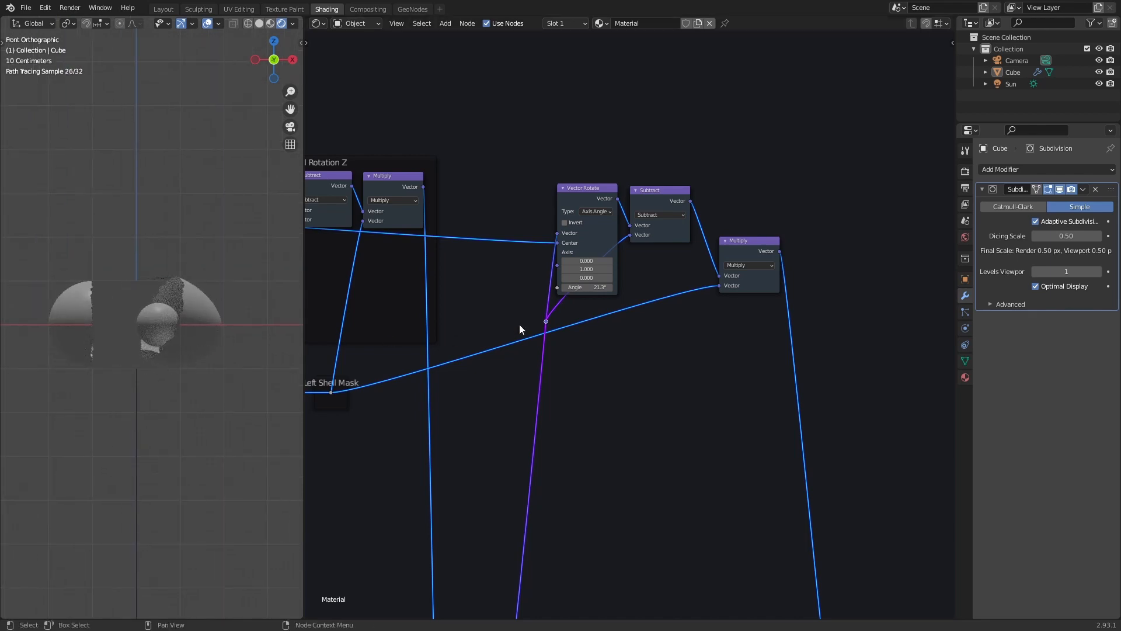
scroll(520, 324, "up", 1)
left_click_drag(584, 280, 543, 281)
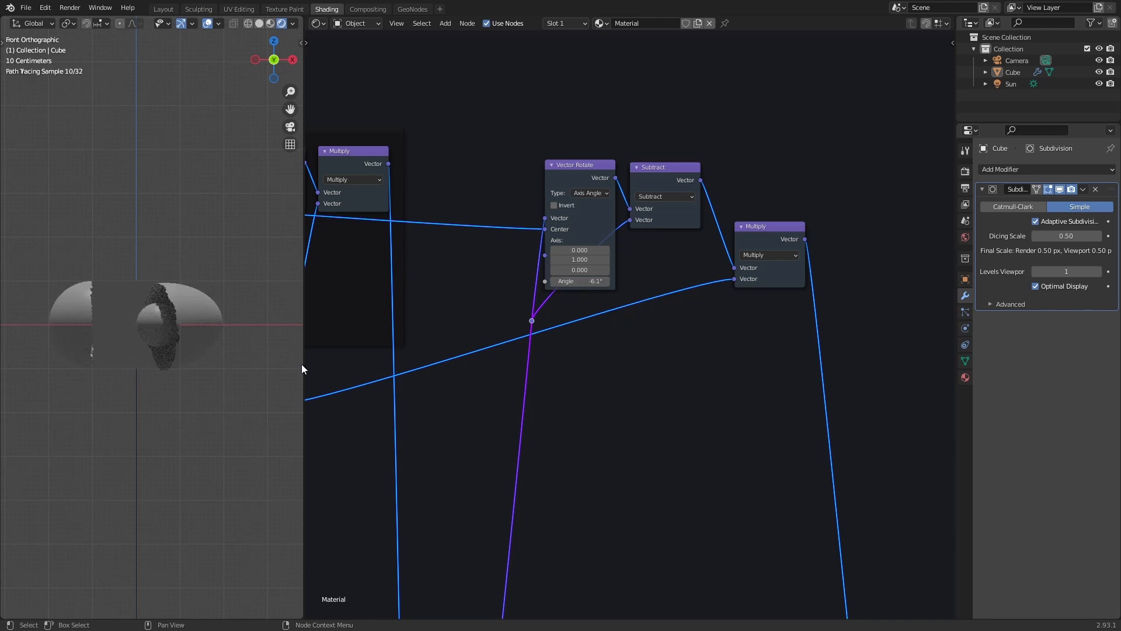
left_click_drag(586, 283, 545, 283)
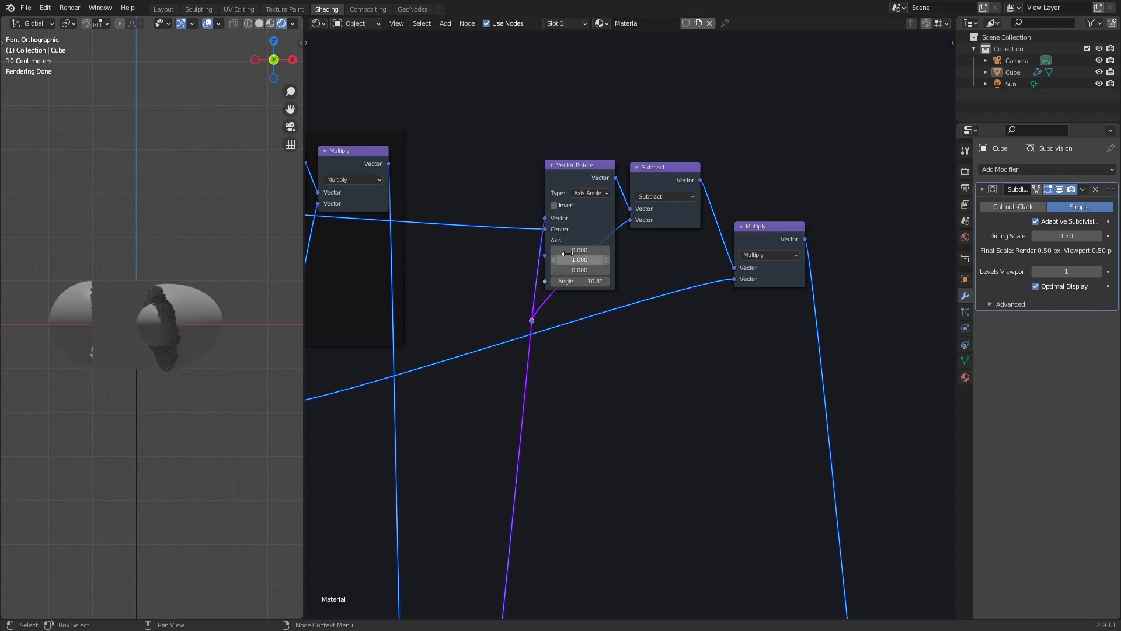
middle_click_drag(431, 277, 632, 300)
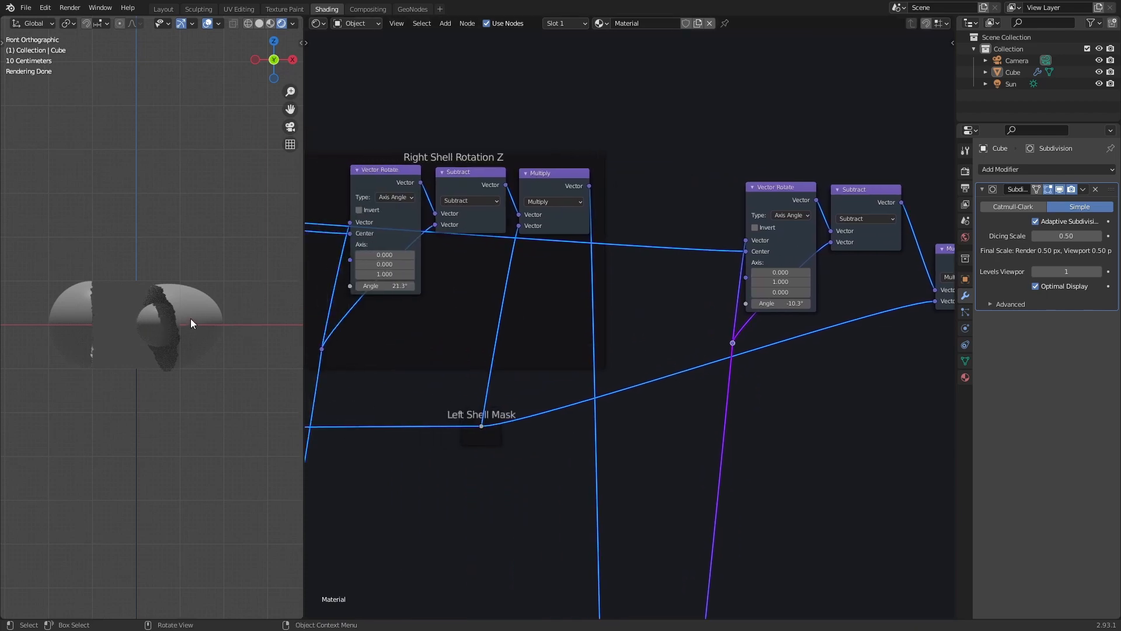
middle_click_drag(192, 322, 118, 314)
Frame the copied Vector Rotate, Subtract, Multiply and reroute group and label the frame "Right Shell Rotation Y"
scroll(516, 317, "down", 3)
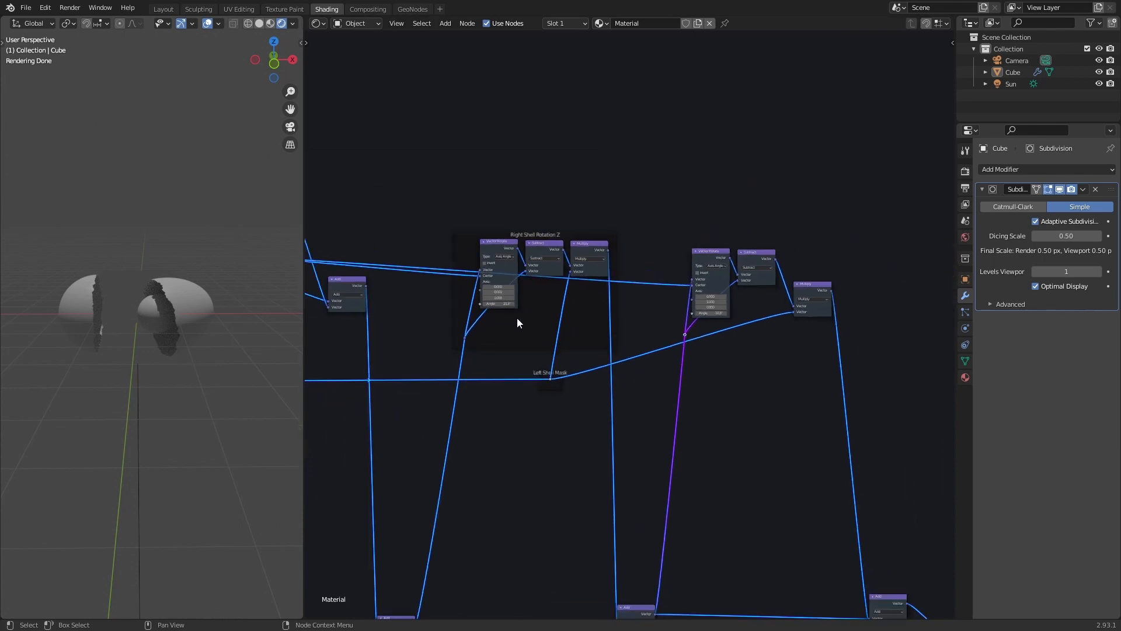
left_click_drag(619, 168, 798, 320)
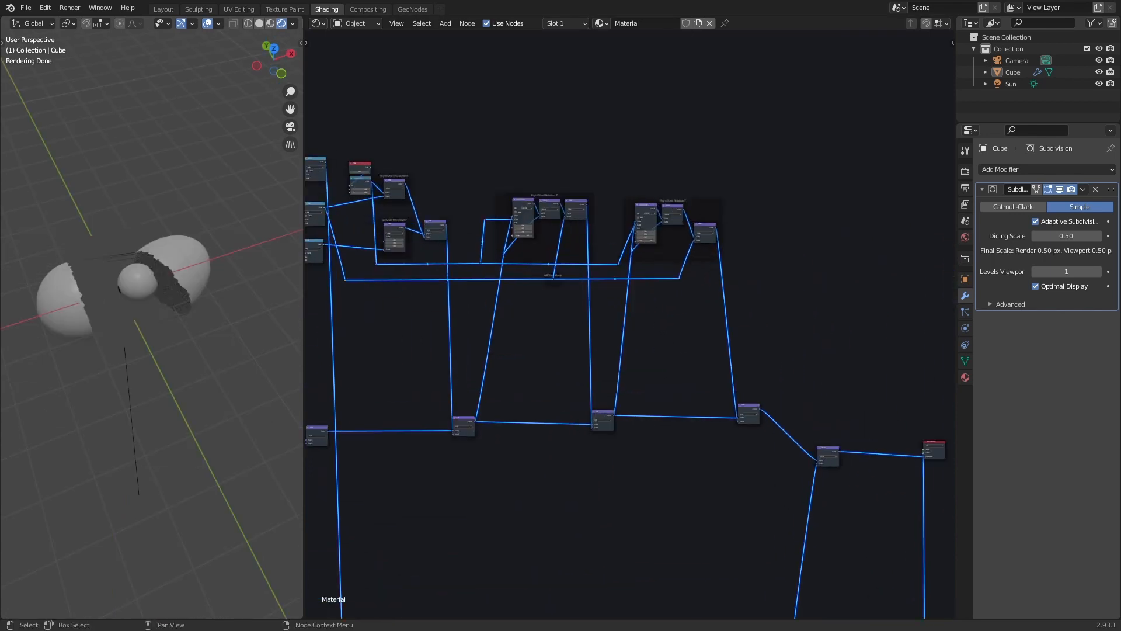
scroll(631, 318, "up", 1)
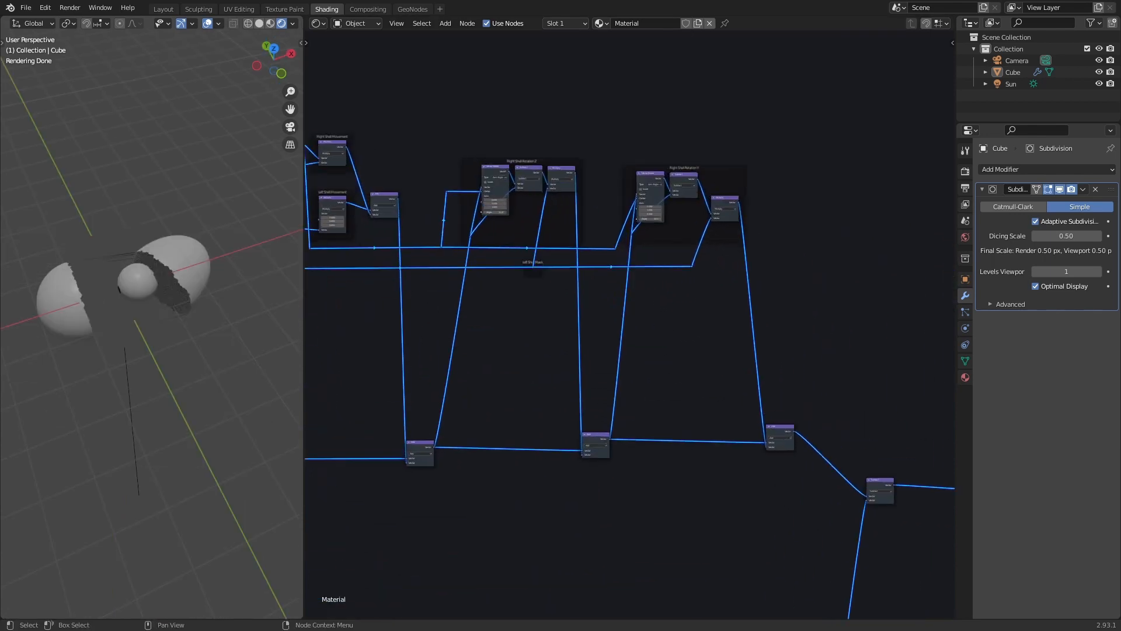
middle_click_drag(376, 275, 467, 324)
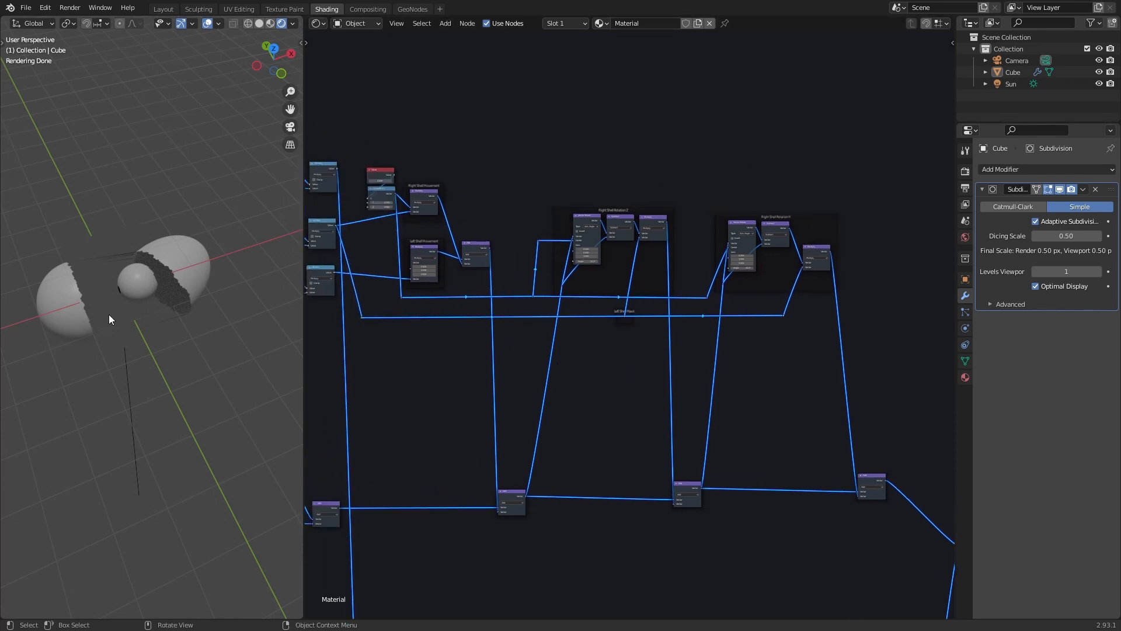
Duplicate the Right Shell Rotation Z and Y node groups beside the originals and detach the copies from their frames
middle_click_drag(691, 369, 687, 340)
left_click_drag(496, 147, 800, 267)
middle_click_drag(800, 267, 720, 248)
key("shift+d")
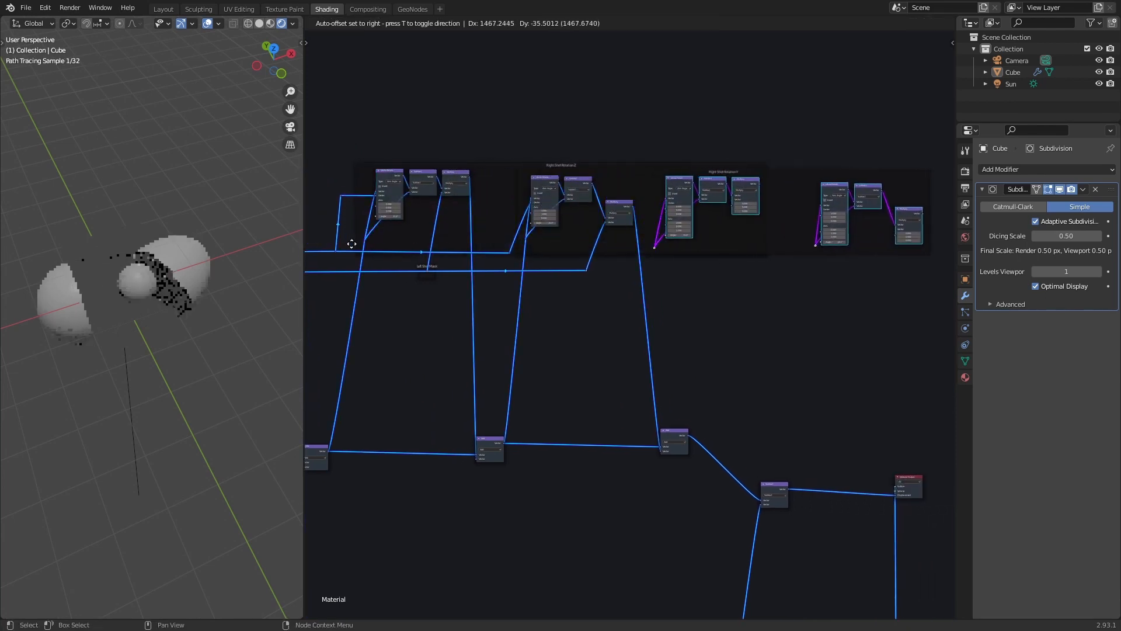
left_click(365, 254)
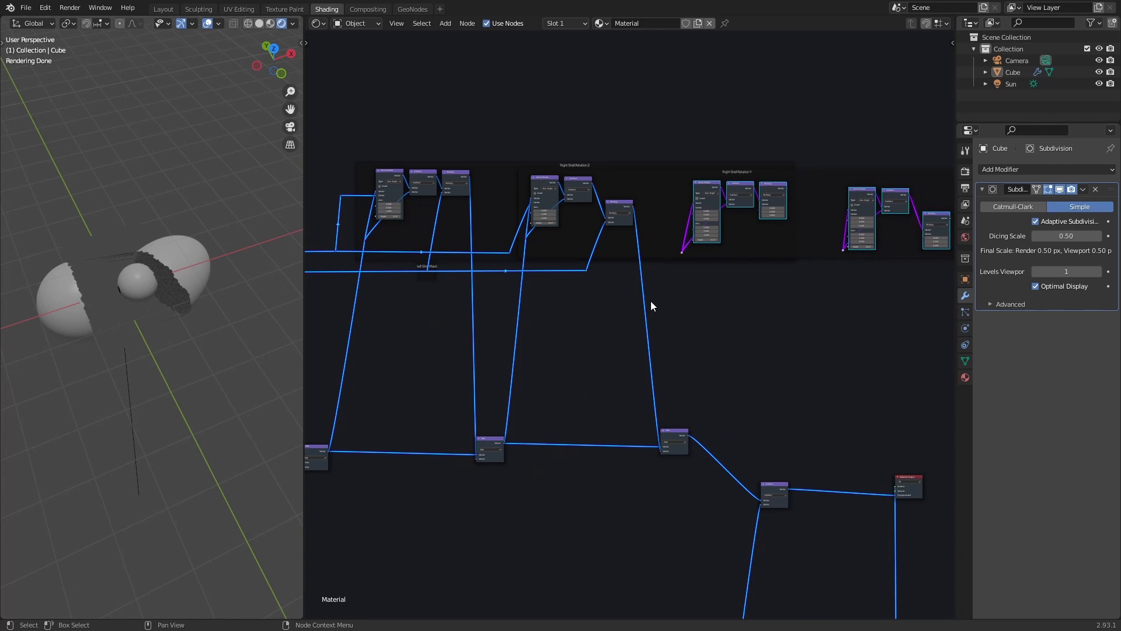
key("alt+p")
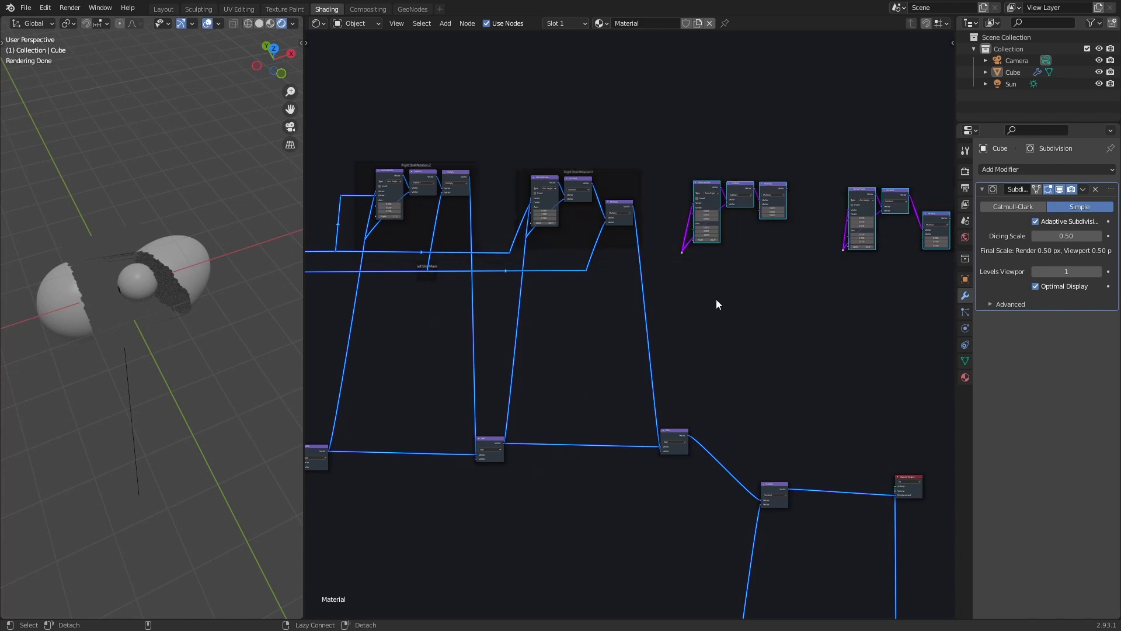
left_click(748, 274)
Connect the last Add node's output to the reroute feeding the first duplicated rotation group
scroll(763, 305, "up", 2)
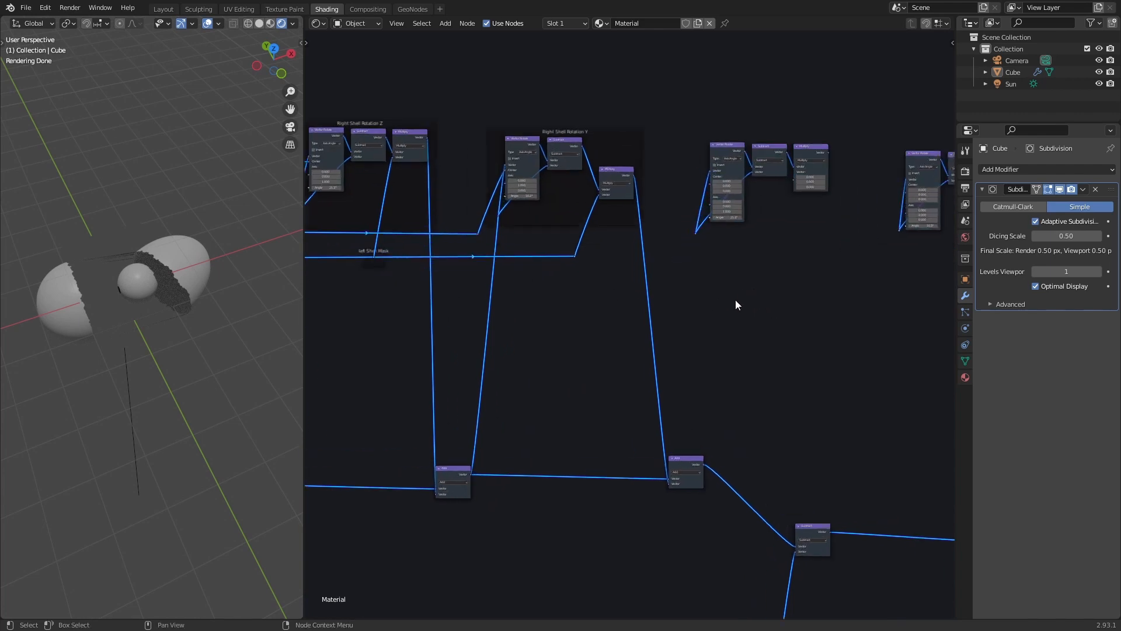
middle_click_drag(731, 271, 573, 322)
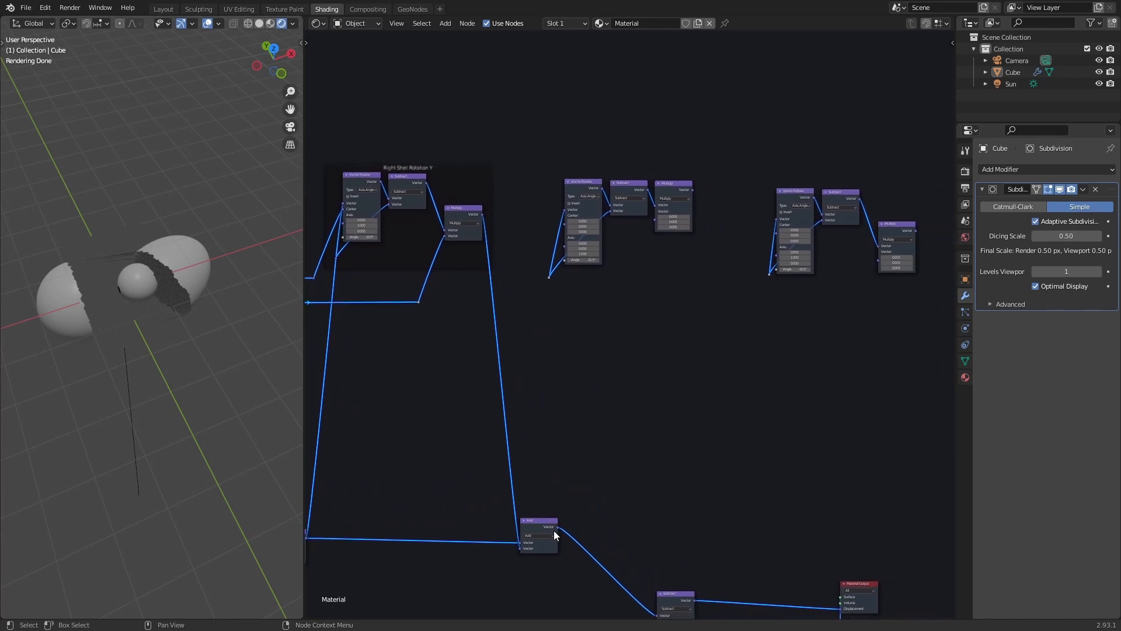
left_click_drag(554, 530, 549, 279)
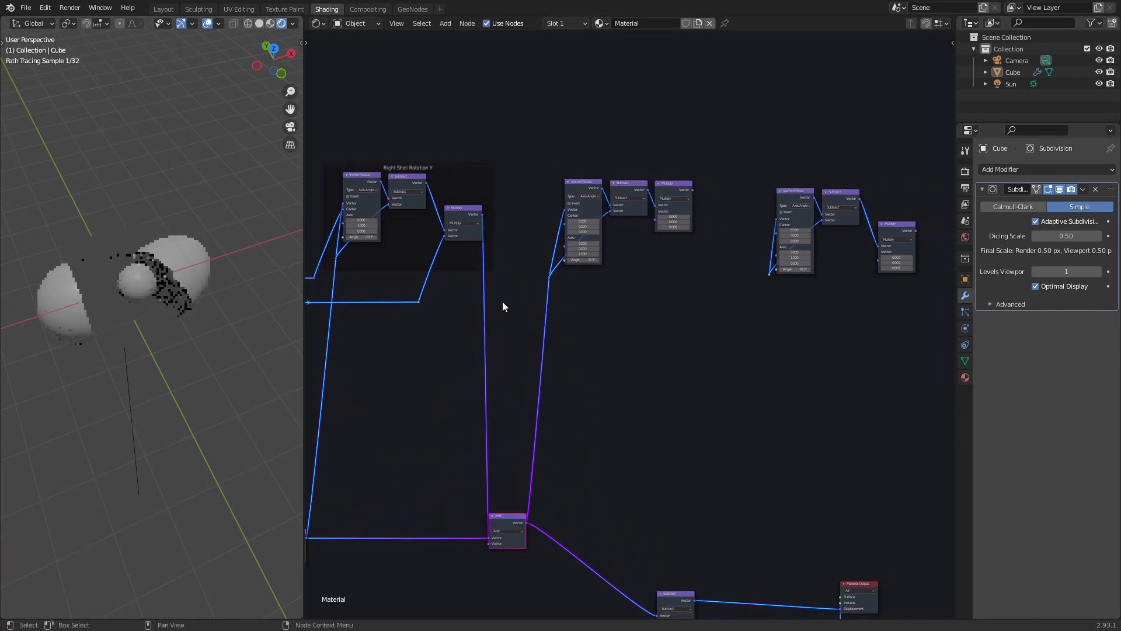
Rename the "Left Shell Mask" frame around the mask reroute to "Right Shell Mask"
middle_click_drag(503, 303, 656, 349)
middle_click_drag(650, 243, 824, 229)
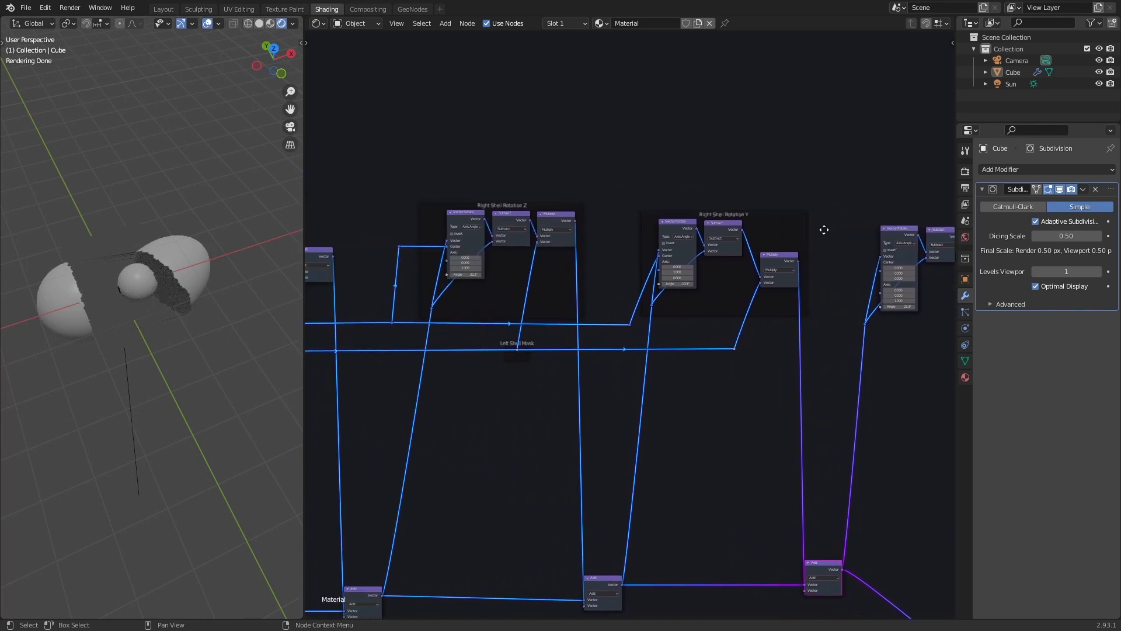
scroll(449, 402, "down", 3)
middle_click_drag(484, 398, 738, 394)
scroll(685, 378, "up", 4)
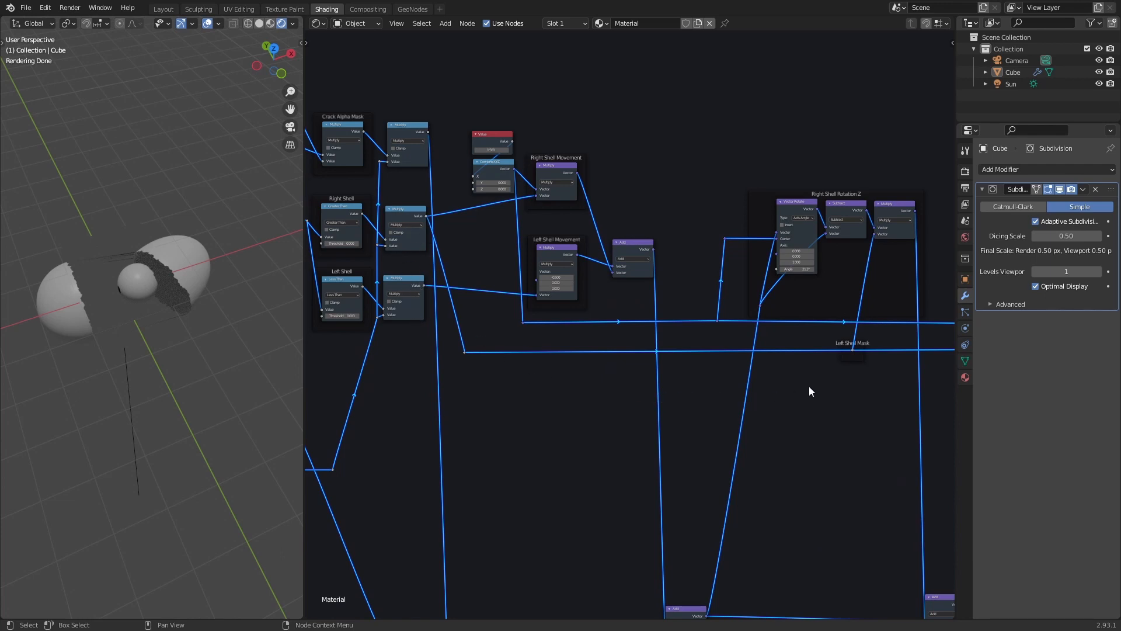
middle_click_drag(827, 381, 657, 377)
scroll(661, 375, "up", 8)
left_click(722, 364)
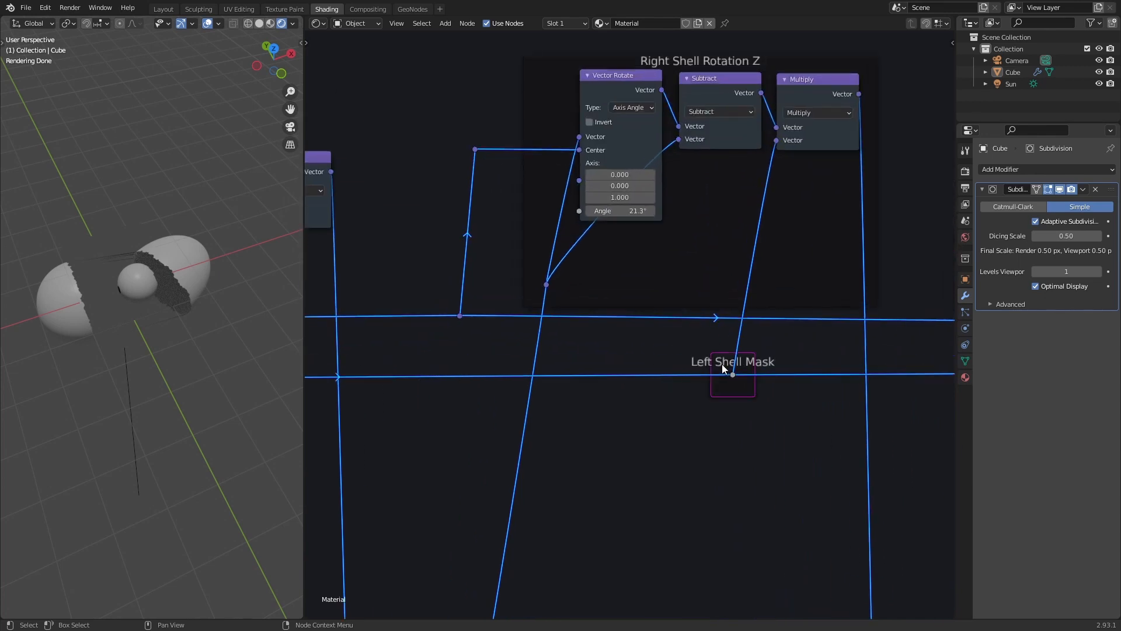
right_click(722, 364)
left_click(678, 366)
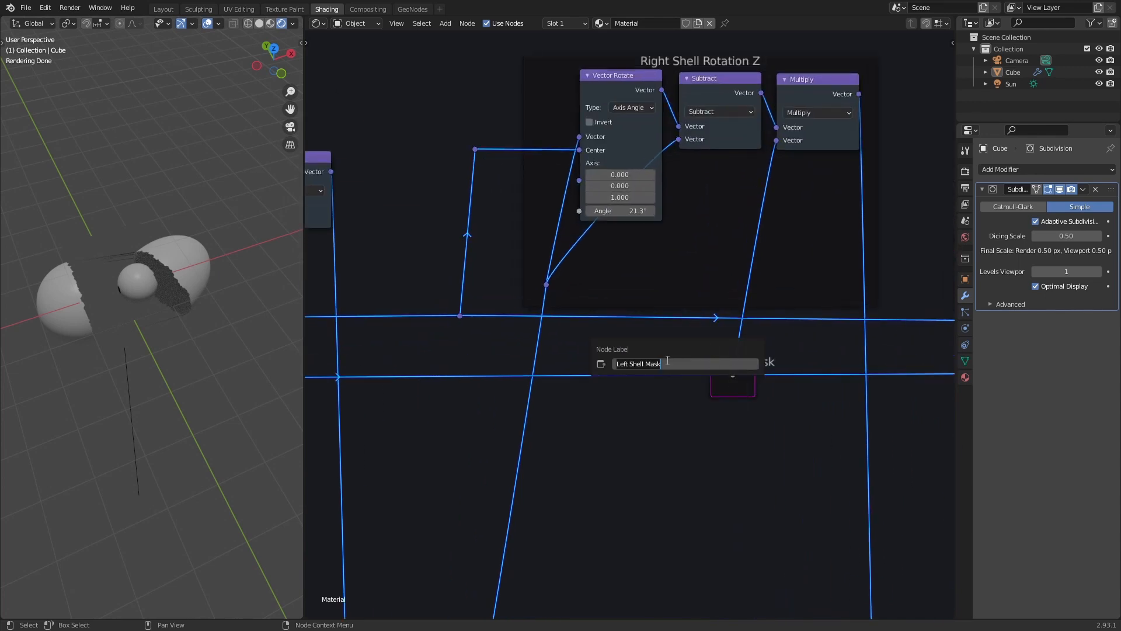
left_click(631, 365)
key("ctrl+BackSpace")
type("Right")
key("Return")
scroll(553, 358, "down", 4)
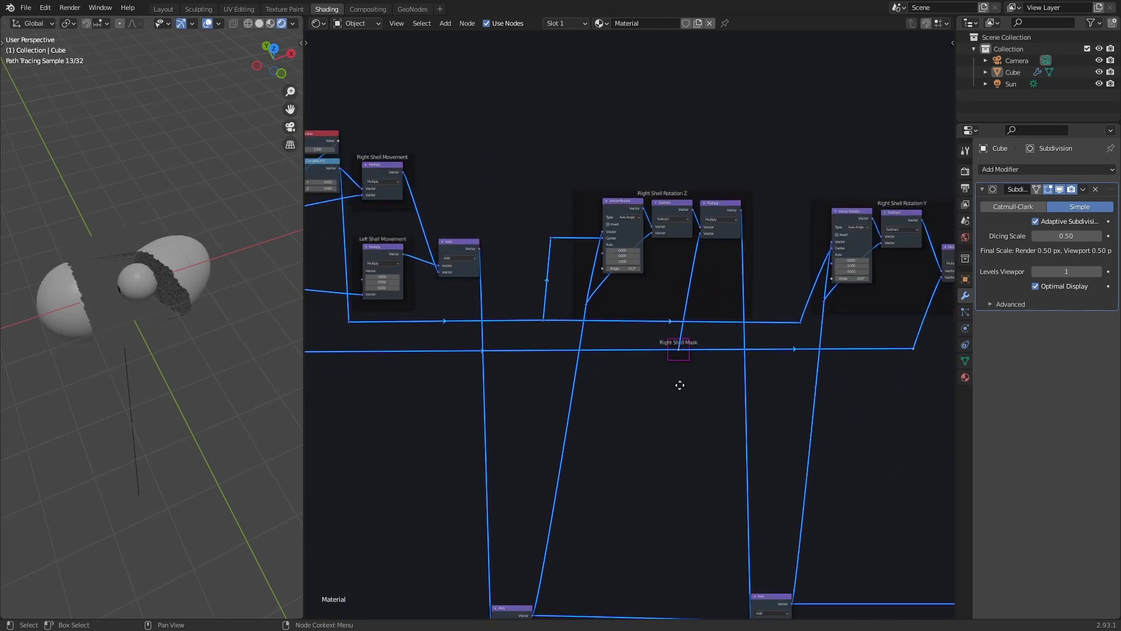
Preview the left shell mask's Multiply and route its output through two reroutes to just below the first duplicated rotation group
middle_click_drag(429, 345, 491, 356)
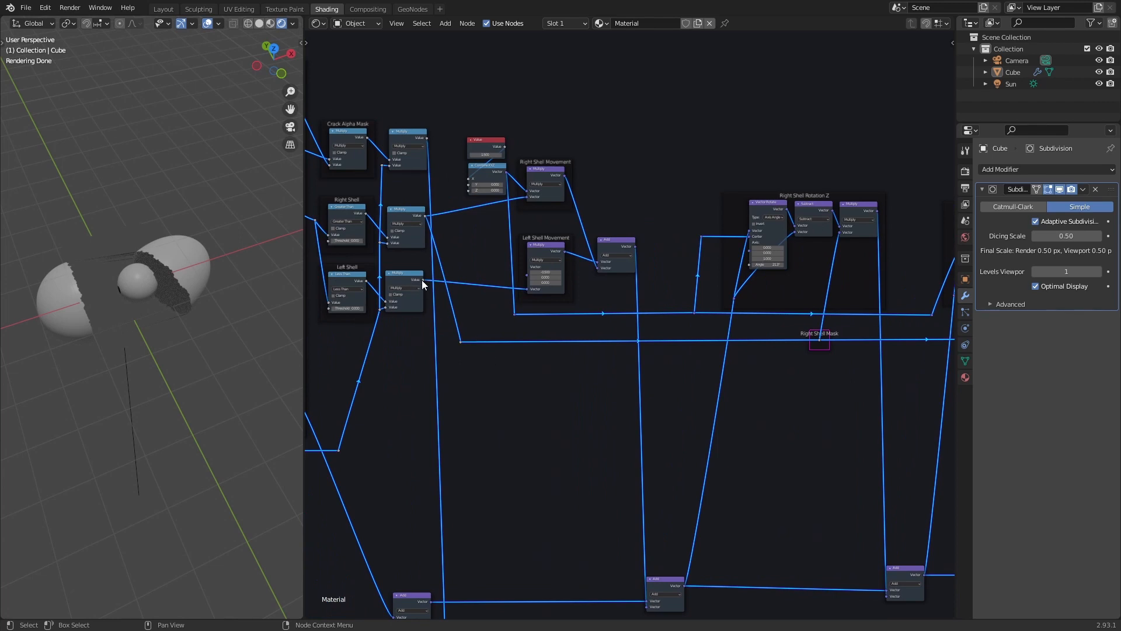
left_click(406, 278, "ctrl+shift")
right_click_drag(778, 376, 781, 404, "shift")
key("g")
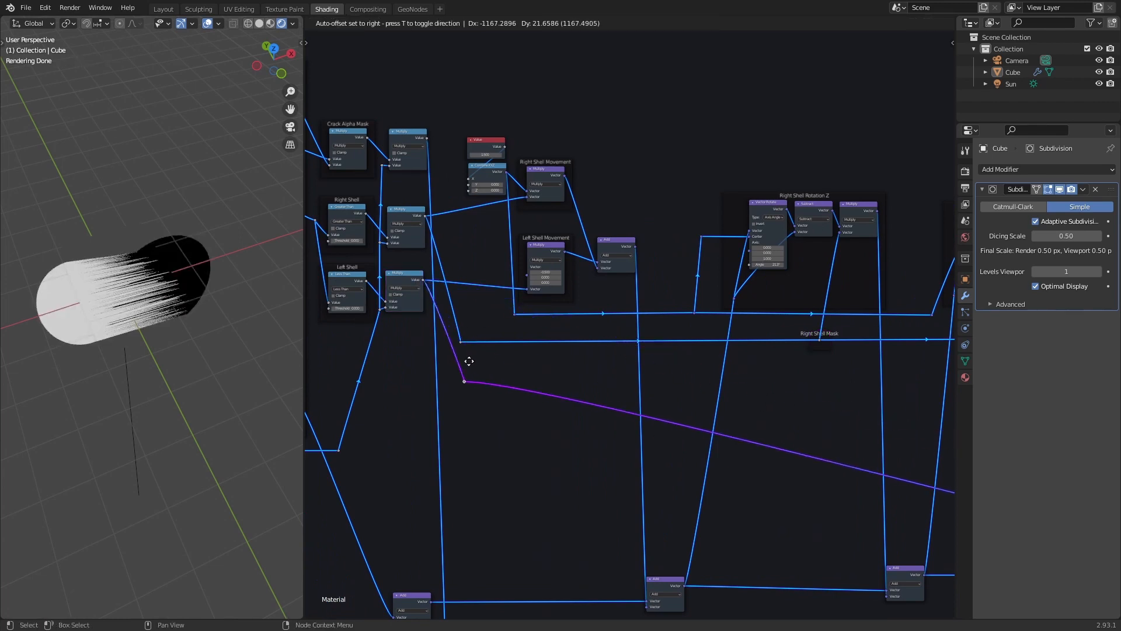
left_click(462, 341)
middle_click_drag(771, 407, 526, 414)
right_click_drag(530, 423, 535, 458, "shift")
key("g")
left_click(846, 351)
middle_click_drag(843, 349, 525, 350)
key("g")
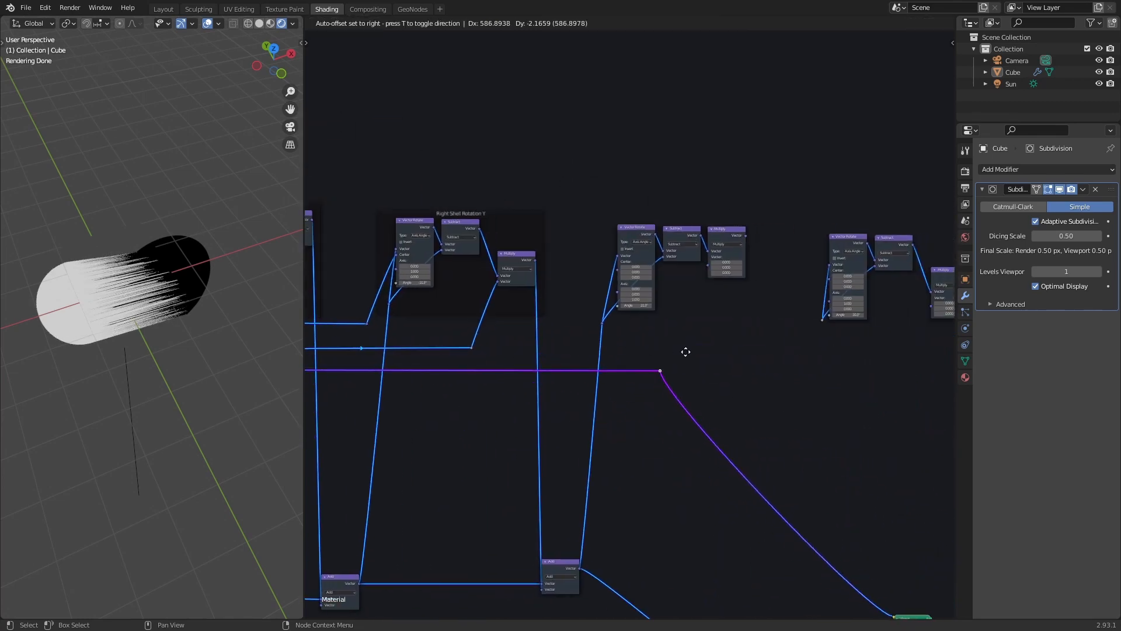
left_click(662, 346)
Restore the Principled BSDF as the surface output, save the file, and connect the left shell mask reroute to the first duplicated group's Multiply
middle_click_drag(720, 381, 676, 252)
scroll(677, 254, "down", 7)
middle_click_drag(749, 431, 718, 293)
key("ctrl+s")
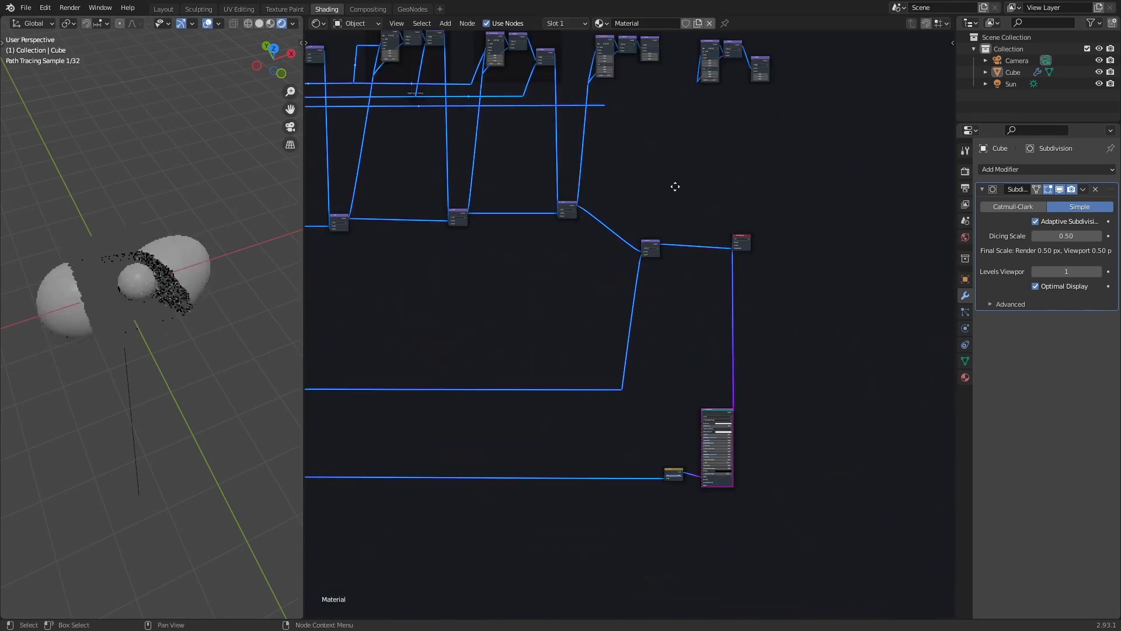
scroll(665, 407, "up", 7)
left_click_drag(663, 410, 787, 240)
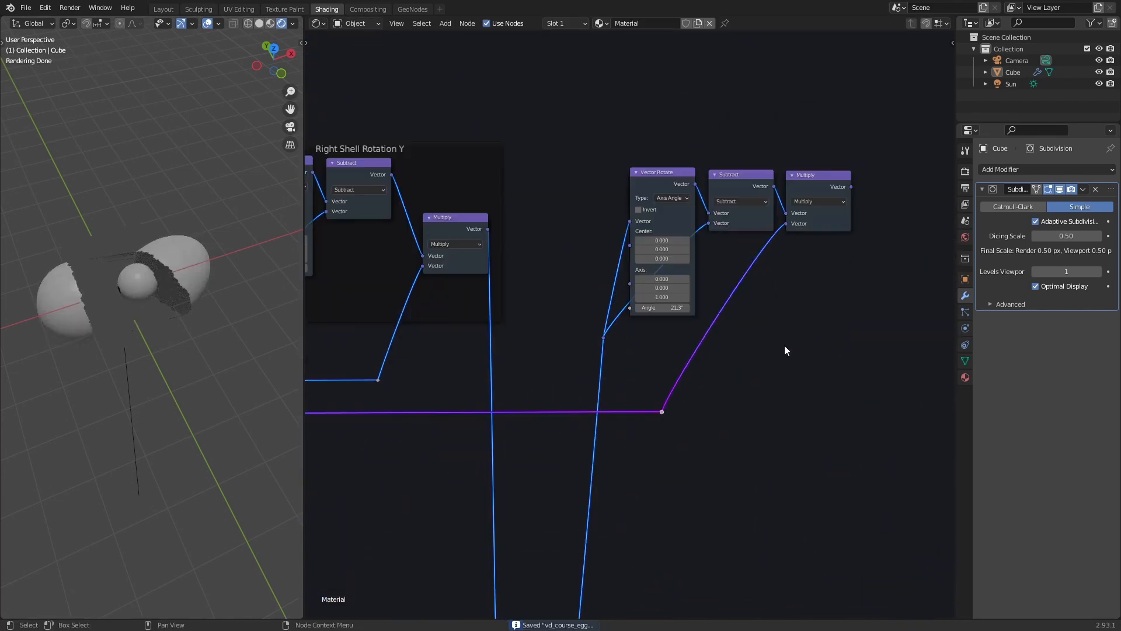
Duplicate the group's Multiply node, change the copy to Add, and insert it between the last Add and the final Subtract
scroll(783, 345, "down", 3)
middle_click_drag(692, 175, 664, 140)
key("shift+d")
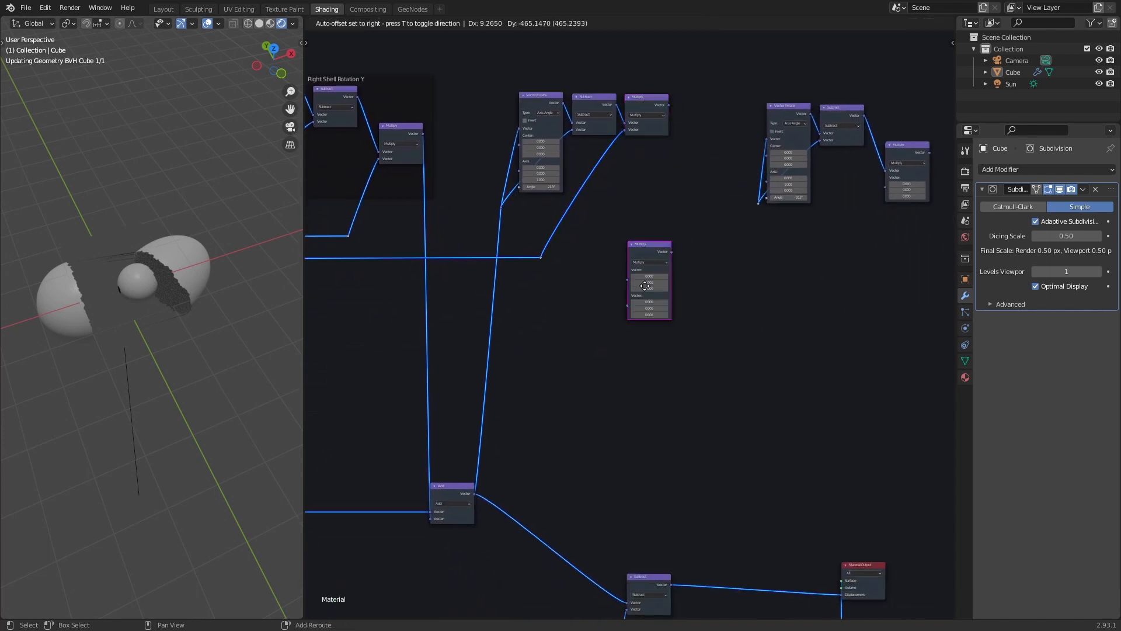
left_click(604, 430)
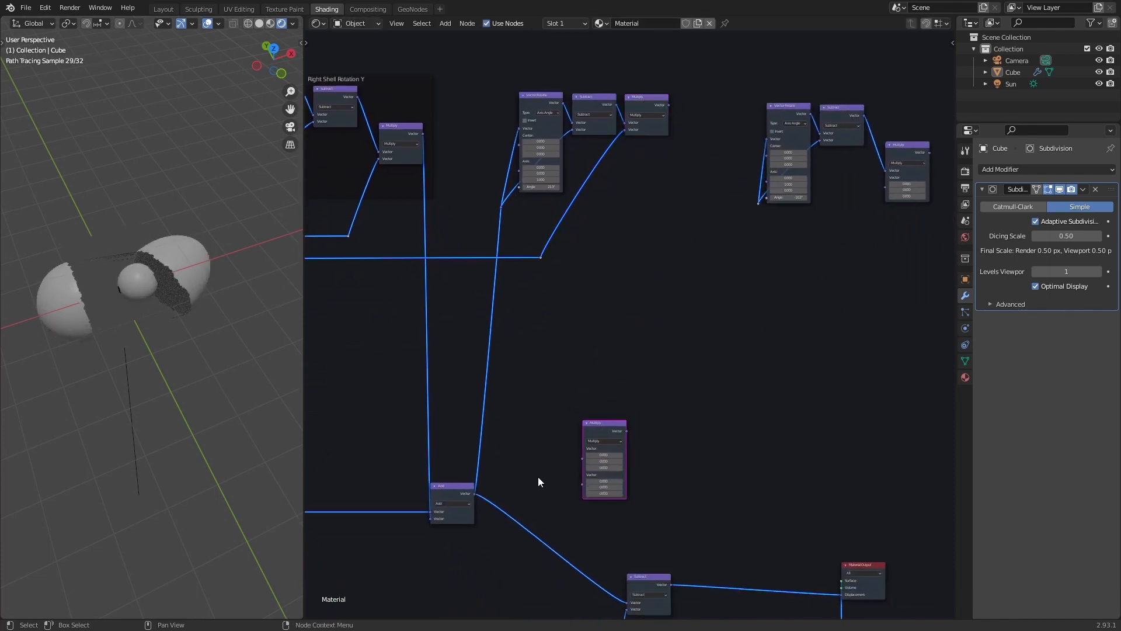
scroll(538, 476, "up", 2)
left_click(623, 314)
left_click(618, 320)
left_click_drag(618, 305, 609, 351)
Shift the final Subtract, Principled BSDF, Material Output and their feeding nodes away from the Add chain to make room
scroll(739, 505, "down", 5)
middle_click_drag(750, 520, 679, 268)
scroll(679, 268, "down", 3)
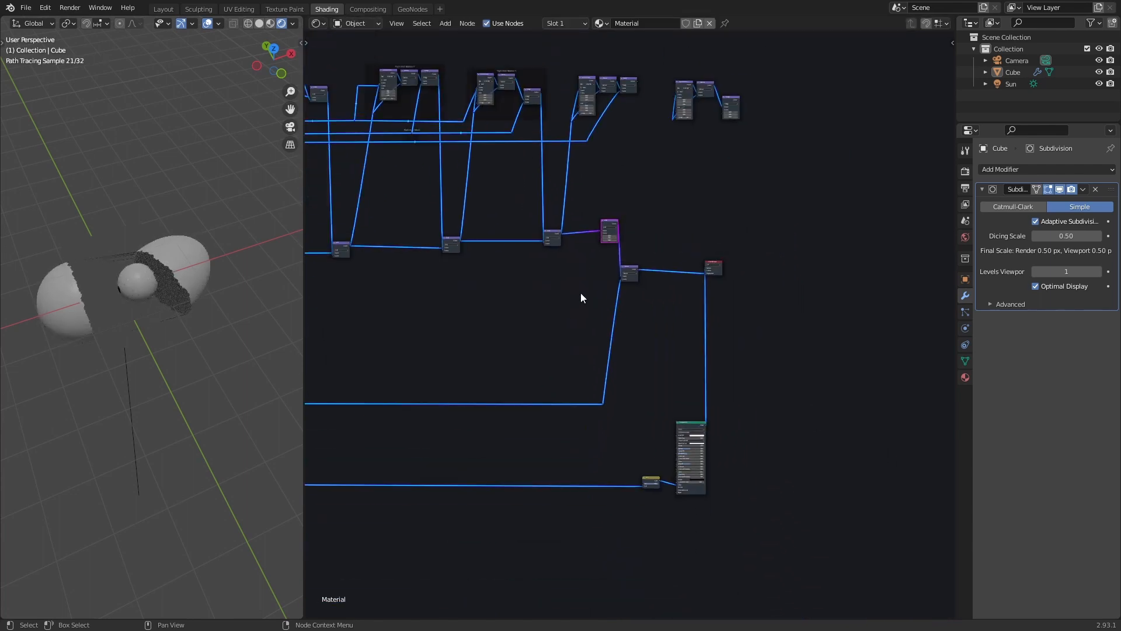
left_click_drag(567, 262, 791, 545)
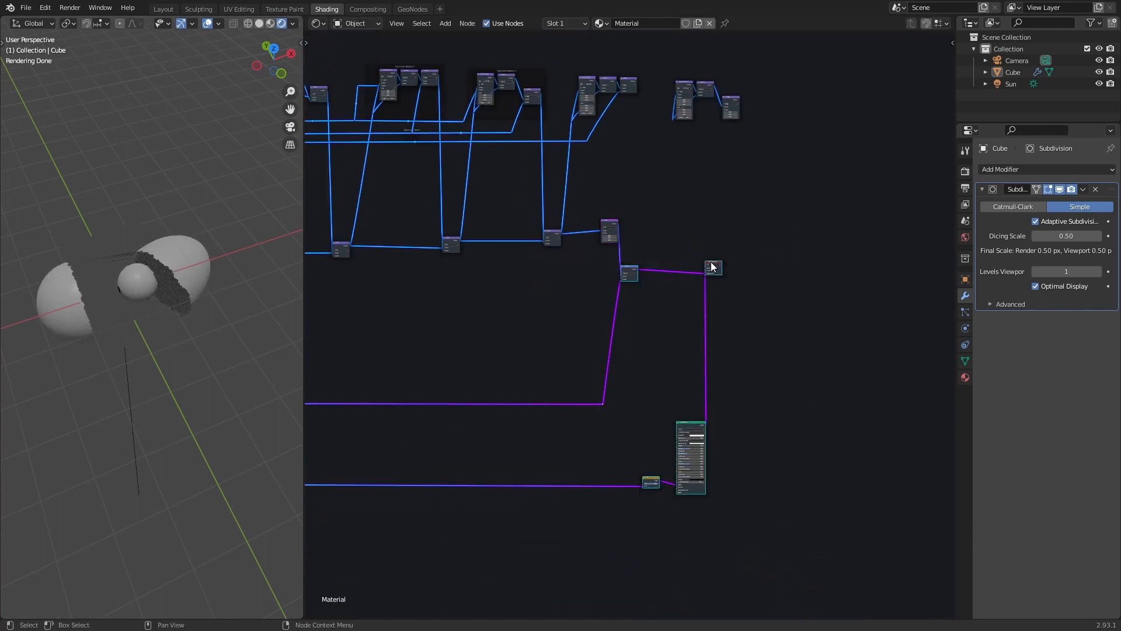
left_click_drag(717, 267, 920, 272)
left_click(717, 194)
middle_click_drag(645, 180, 609, 296)
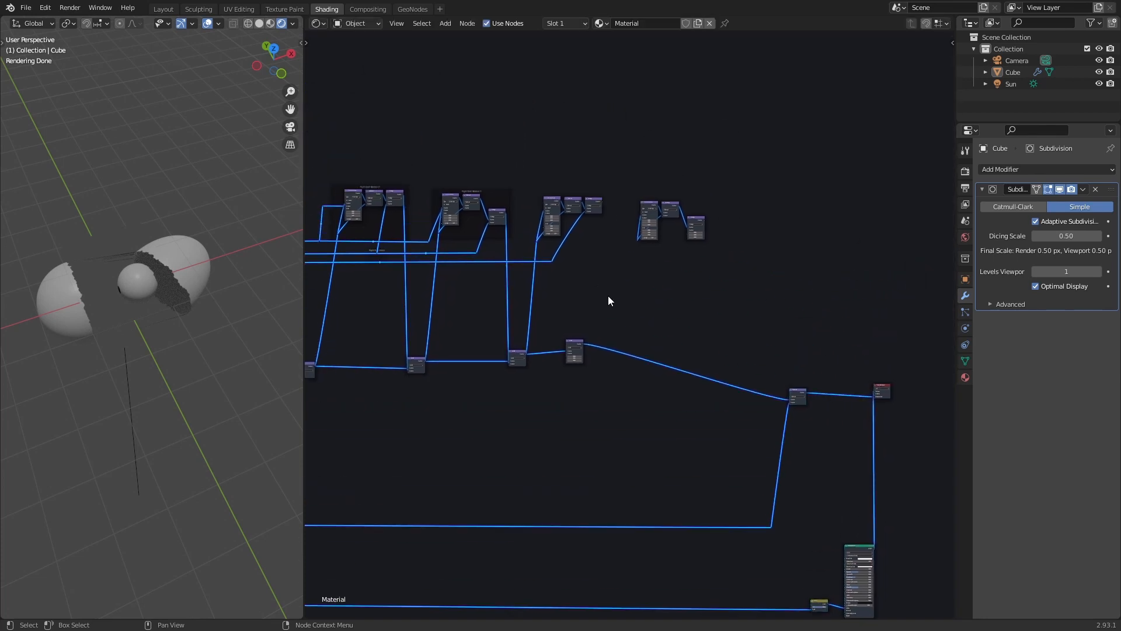
Space out the new Add node, feed it the first duplicated group's Multiply output, and view the egg from the top
scroll(627, 319, "up", 6)
middle_click_drag(517, 319, 641, 332)
left_click_drag(616, 380, 715, 382)
middle_click_drag(680, 247, 648, 337)
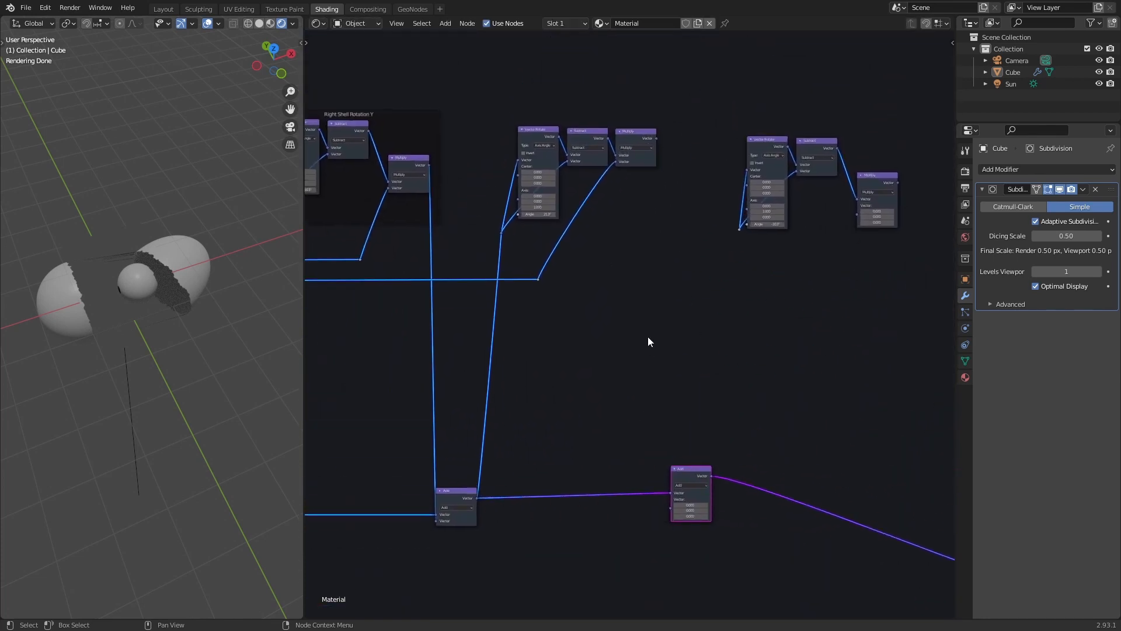
left_click_drag(658, 139, 670, 512)
scroll(691, 470, "down", 2)
key("KP_7")
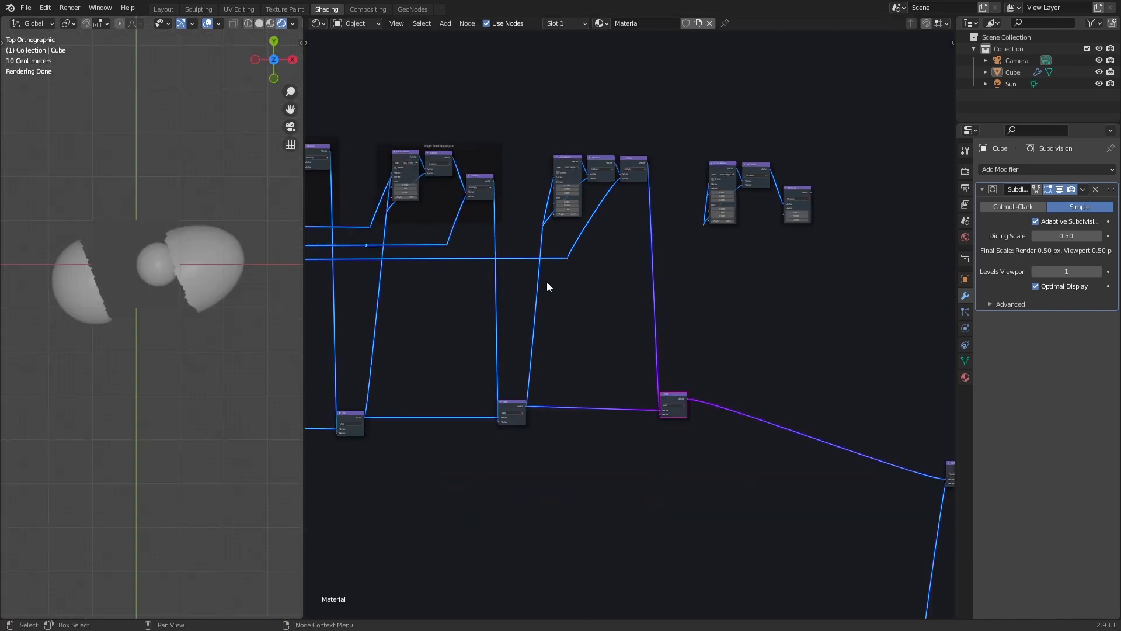
Duplicate the Value and Combine XYZ nodes and place the copies beside the Left Shell Movement frame
middle_click_drag(545, 283, 611, 371)
scroll(612, 367, "up", 4)
scroll(553, 253, "down", 3)
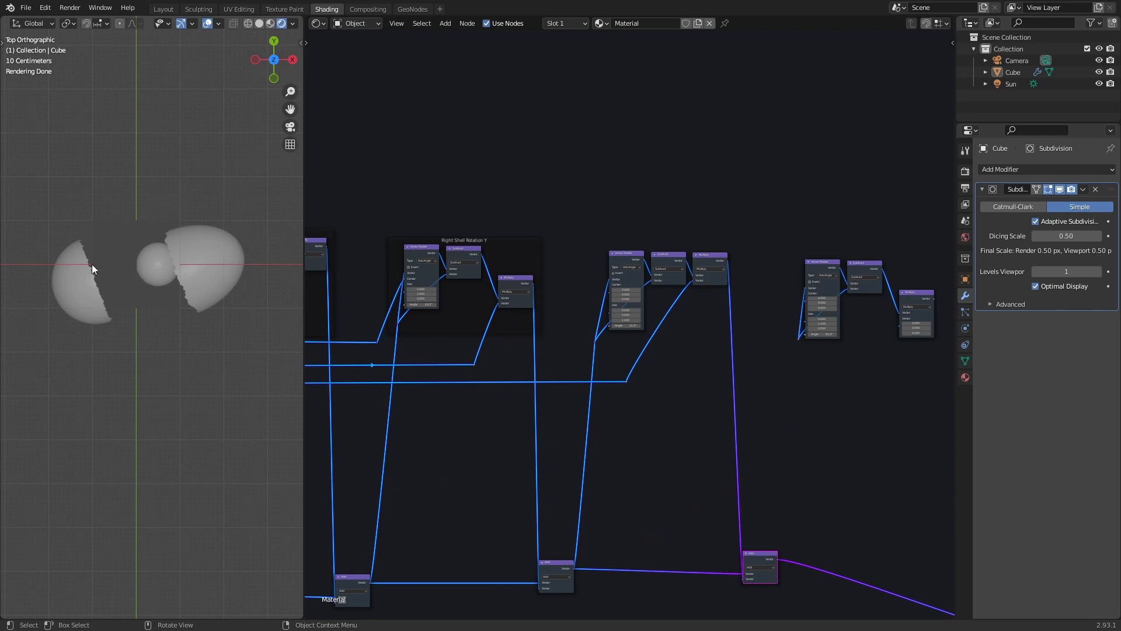
scroll(540, 221, "down", 3)
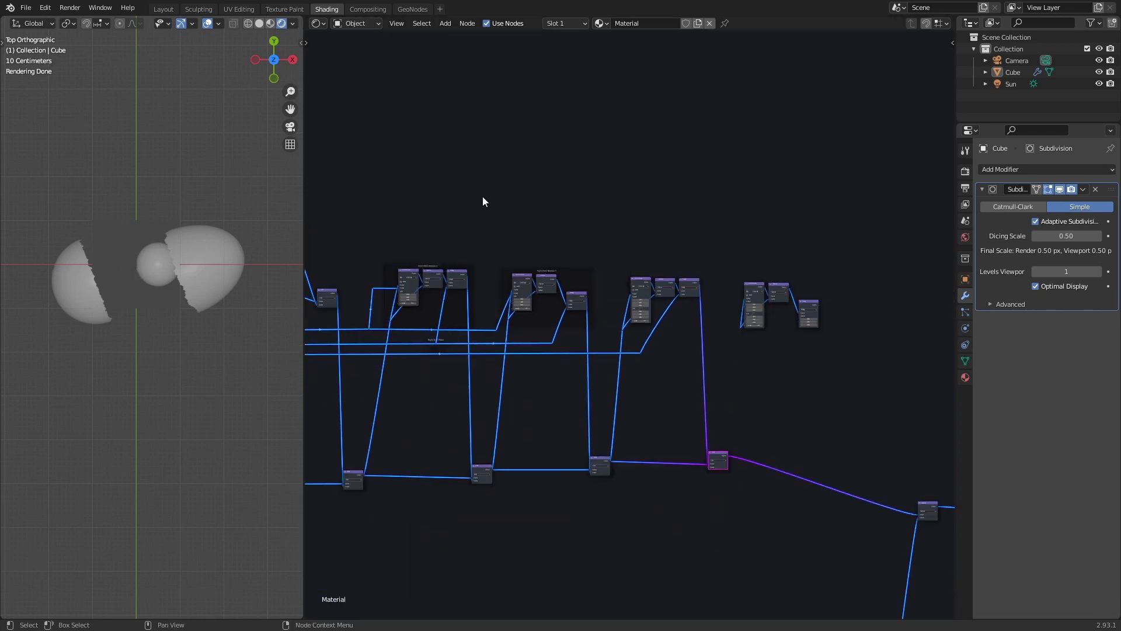
scroll(758, 200, "up", 8)
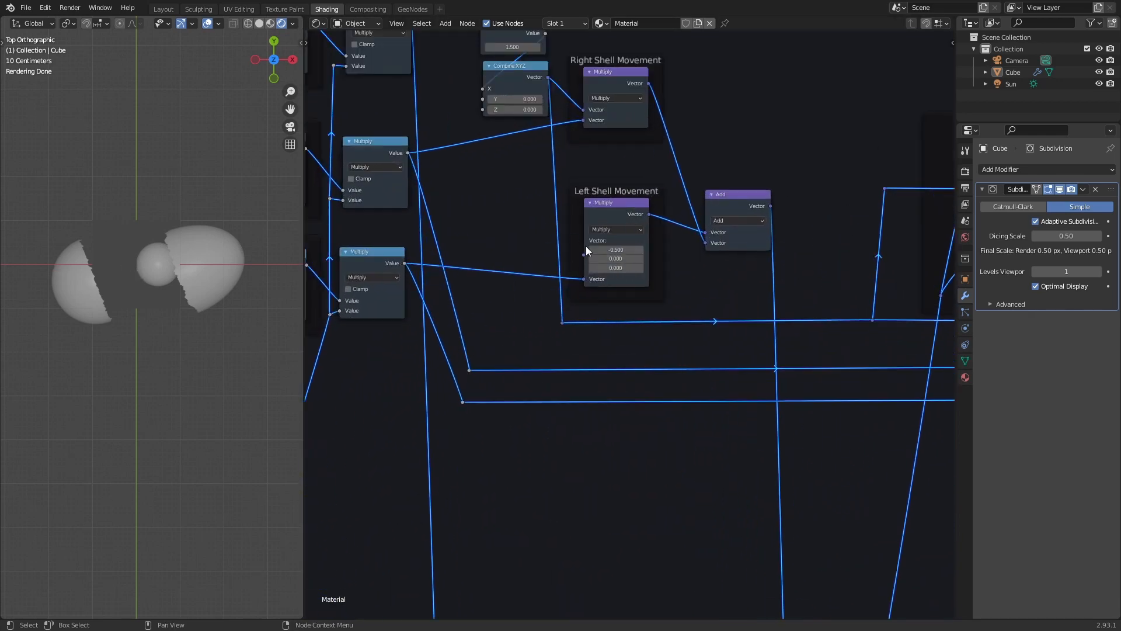
middle_click_drag(518, 46, 571, 133)
left_click(562, 118)
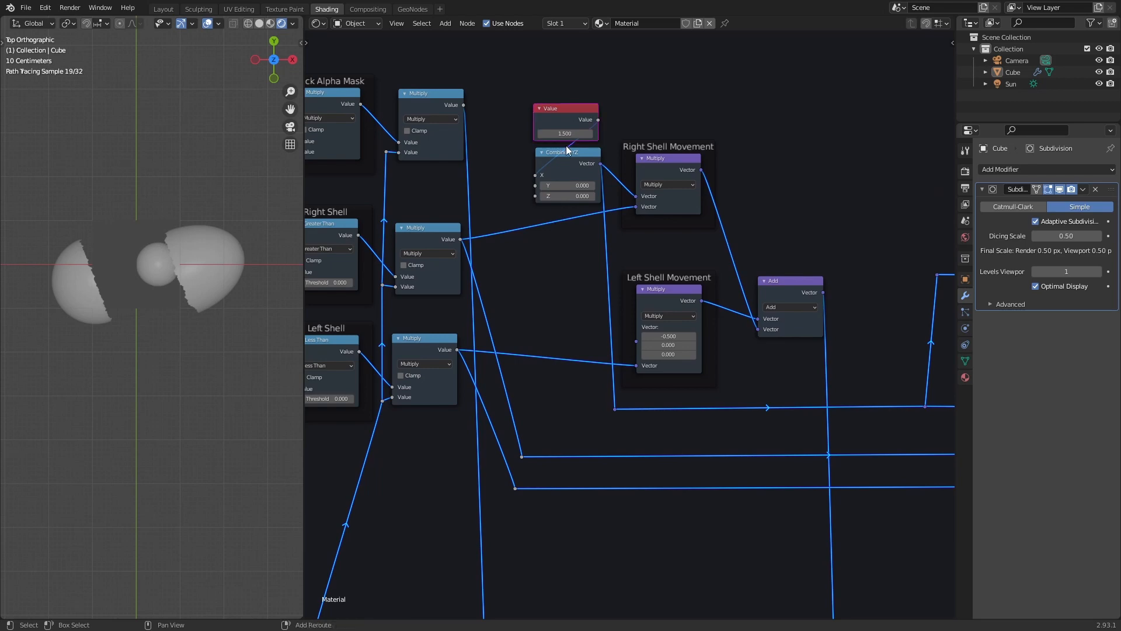
left_click(569, 158, "shift")
key("shift+d")
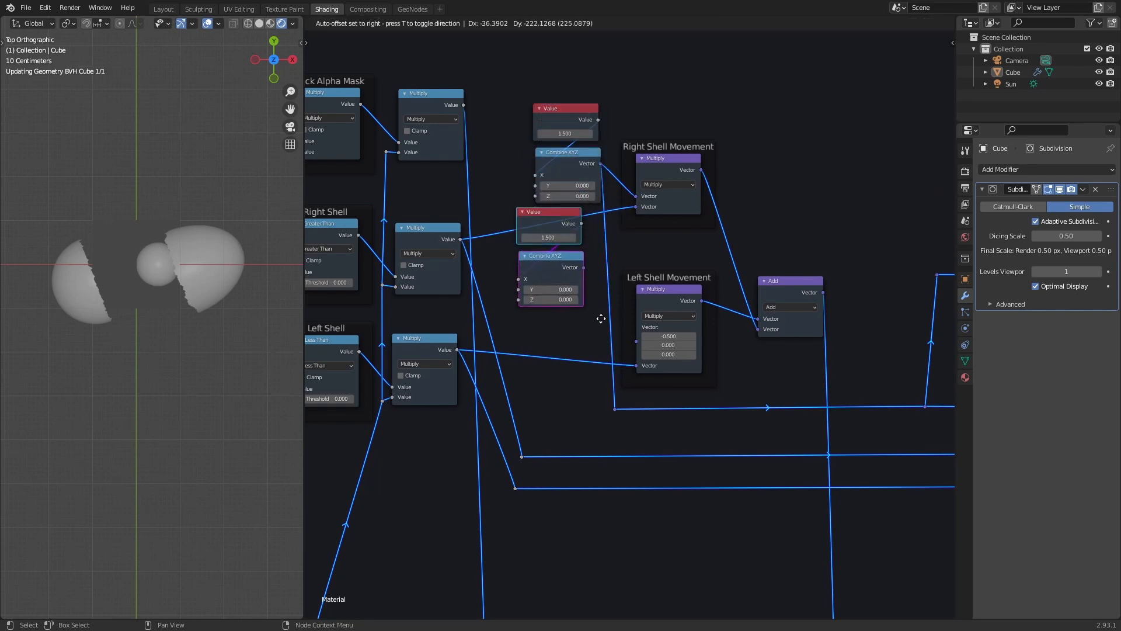
left_click(596, 333)
Set the copied Value node to -0.5 and connect its Combine XYZ to the Left Shell Movement Multiply's first vector
scroll(595, 333, "up", 1)
double_click(562, 274)
type("-0.5")
key("Return")
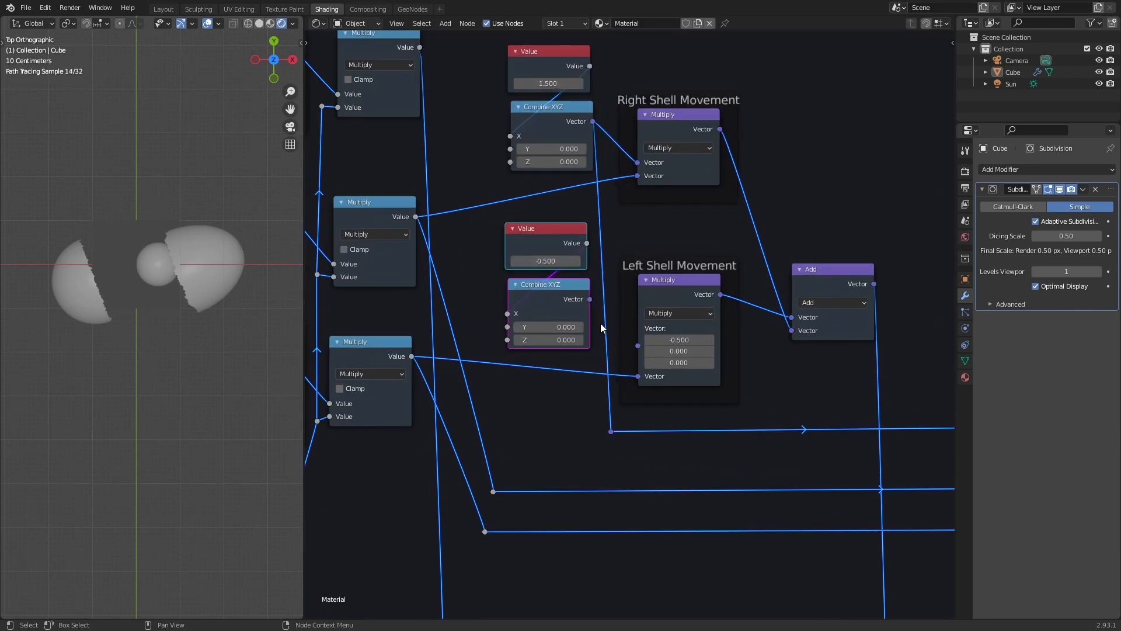
left_click_drag(590, 299, 637, 346)
Route the left shell Combine XYZ vector through two reroutes to just before the first duplicated Vector Rotate
right_click_drag(783, 302, 790, 324, "shift")
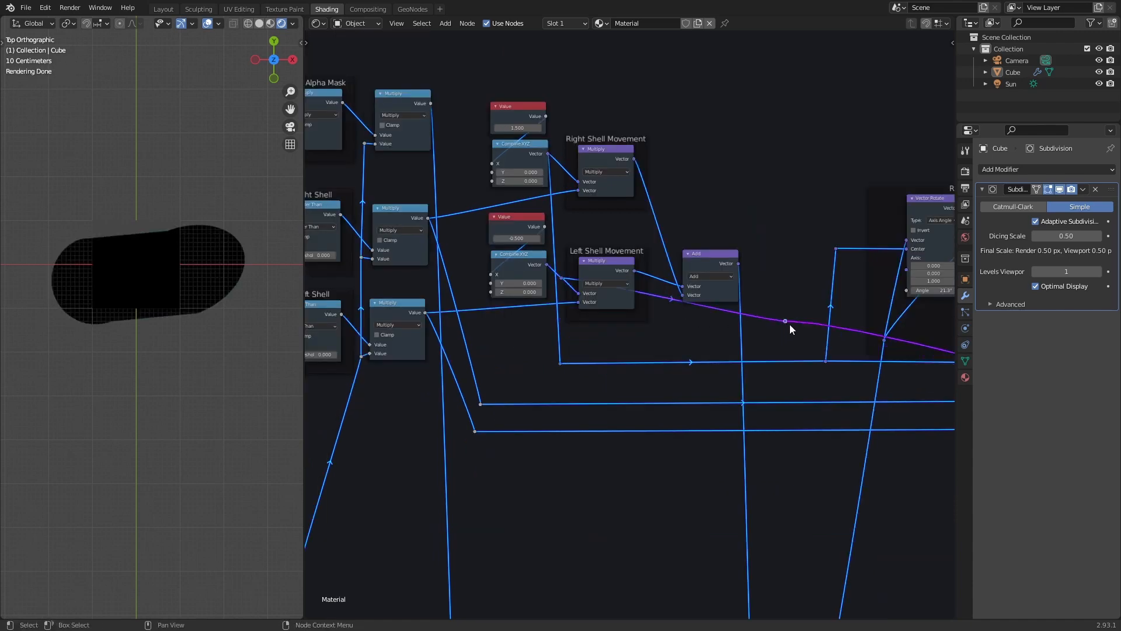
key("g")
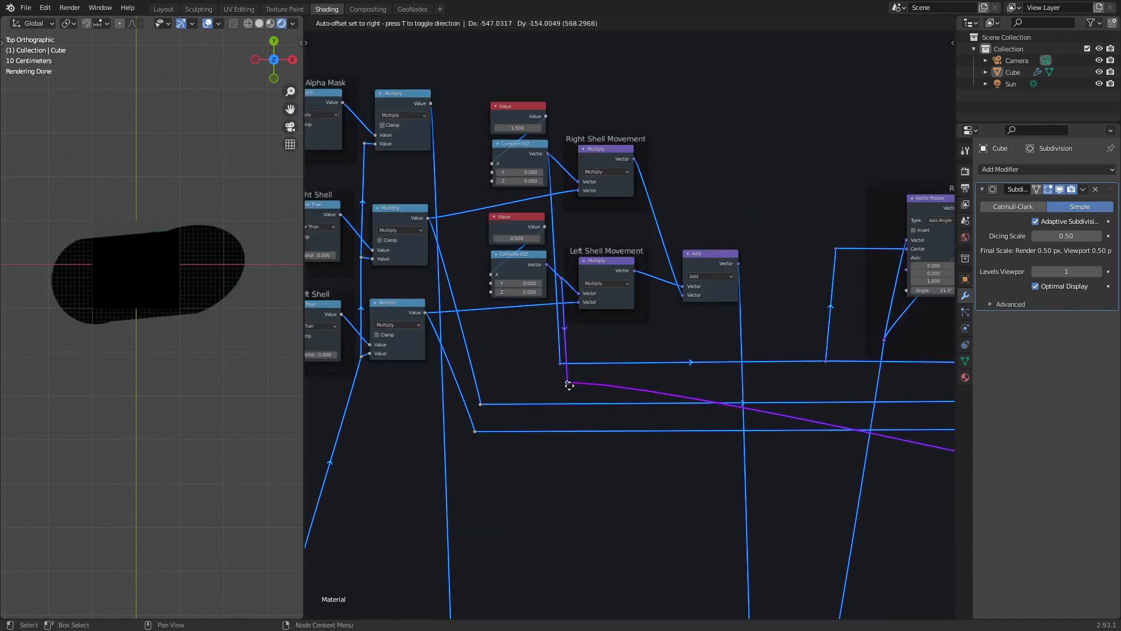
left_click(569, 389)
scroll(704, 377, "down", 1)
right_click_drag(704, 378, 708, 408, "shift")
scroll(759, 377, "down", 2)
key("g")
left_click(923, 380)
middle_click_drag(821, 374, 541, 380)
key("g")
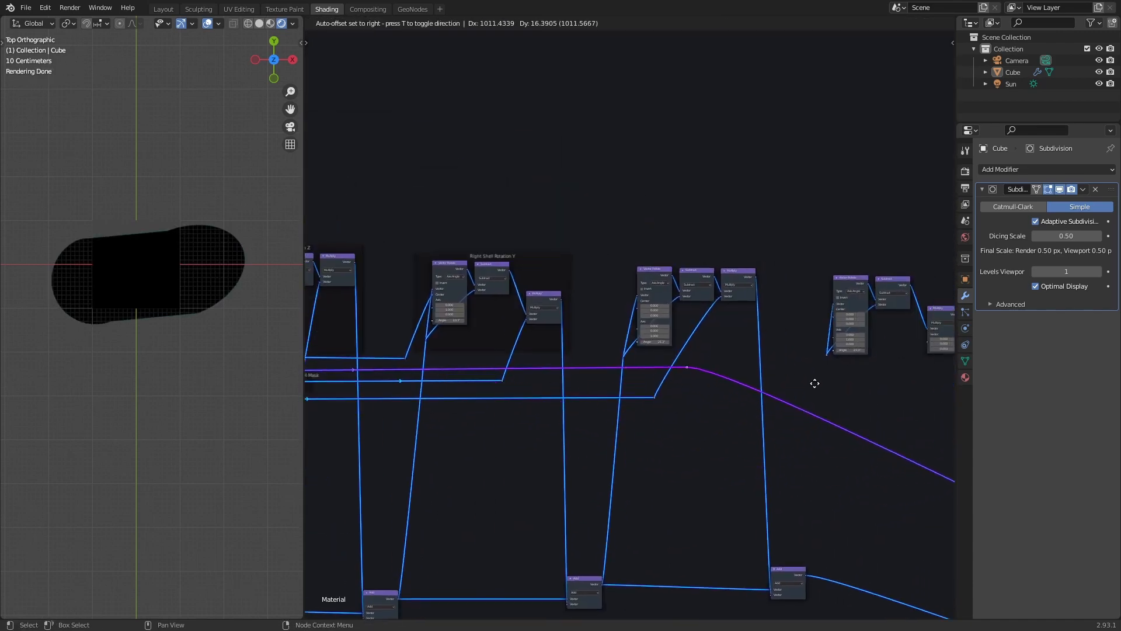
left_click(812, 383)
scroll(809, 385, "up", 4)
key("g")
left_click(586, 387)
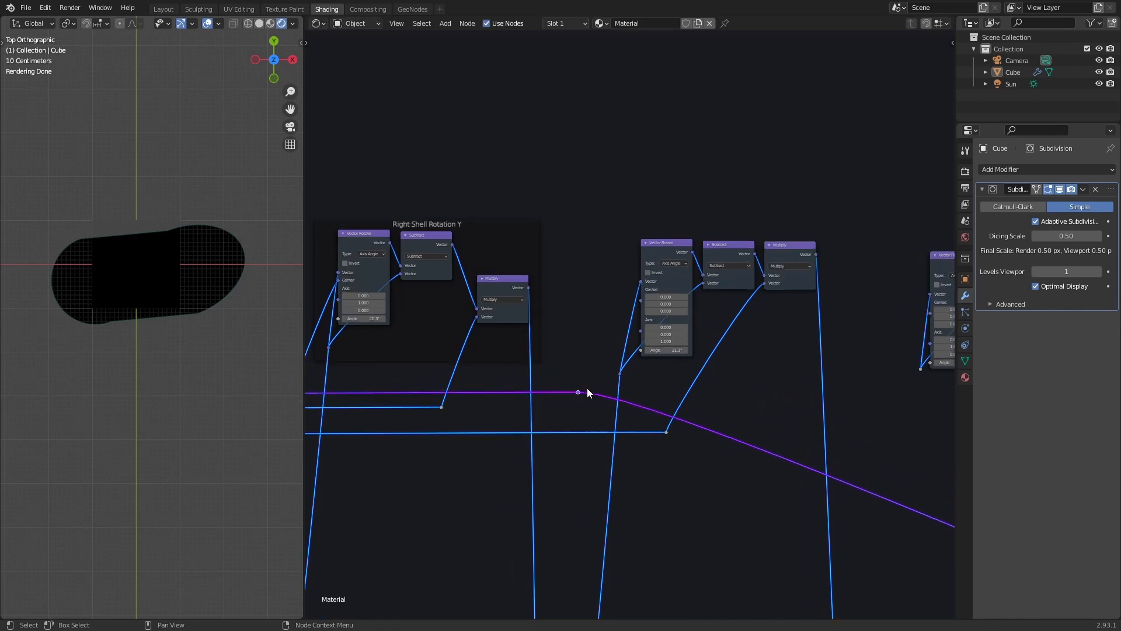
Connect the left movement reroute to the first duplicated Vector Rotate's Center and restore the Principled BSDF as the surface output
scroll(587, 388, "up", 2)
left_click_drag(563, 410, 644, 281)
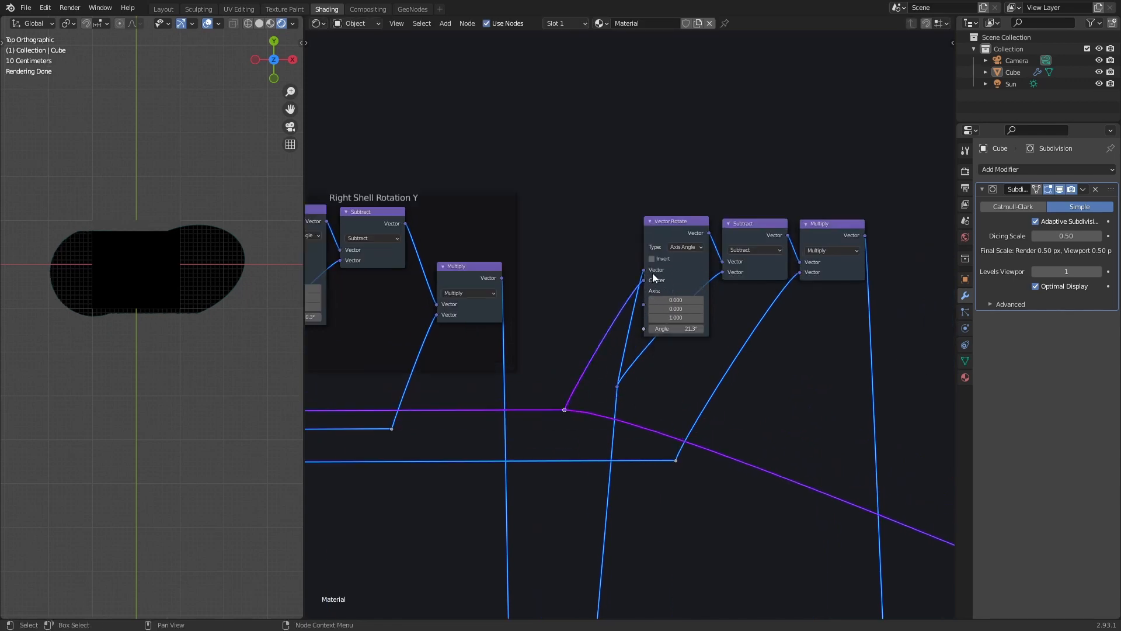
scroll(576, 328, "down", 10)
mouse_move(766, 484)
middle_mouse_down()
mouse_move(732, 346)
mouse_move(514, 329)
middle_mouse_up()
left_click(721, 544, "ctrl+shift")
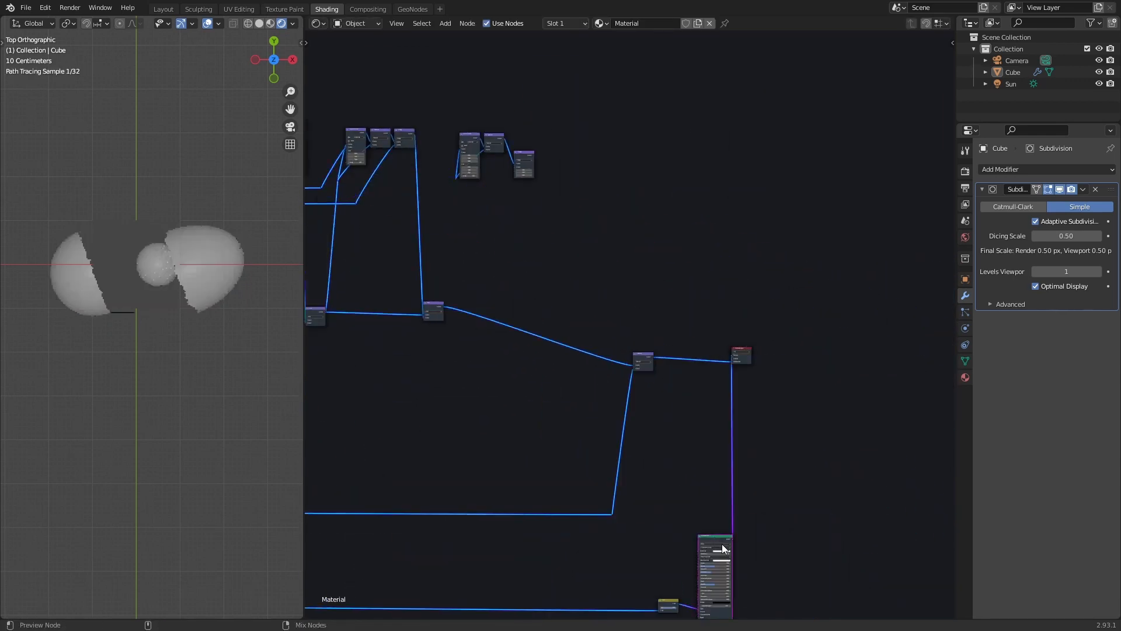
Set the first duplicated Vector Rotate's angle to 0.5° and nudge the last Add node
scroll(558, 338, "up", 10)
mouse_move(373, 216)
middle_mouse_down()
mouse_move(558, 337)
mouse_move(657, 313)
middle_mouse_up()
left_click_drag(598, 242, 568, 242)
scroll(597, 273, "down", 2)
middle_click_drag(836, 395, 669, 364)
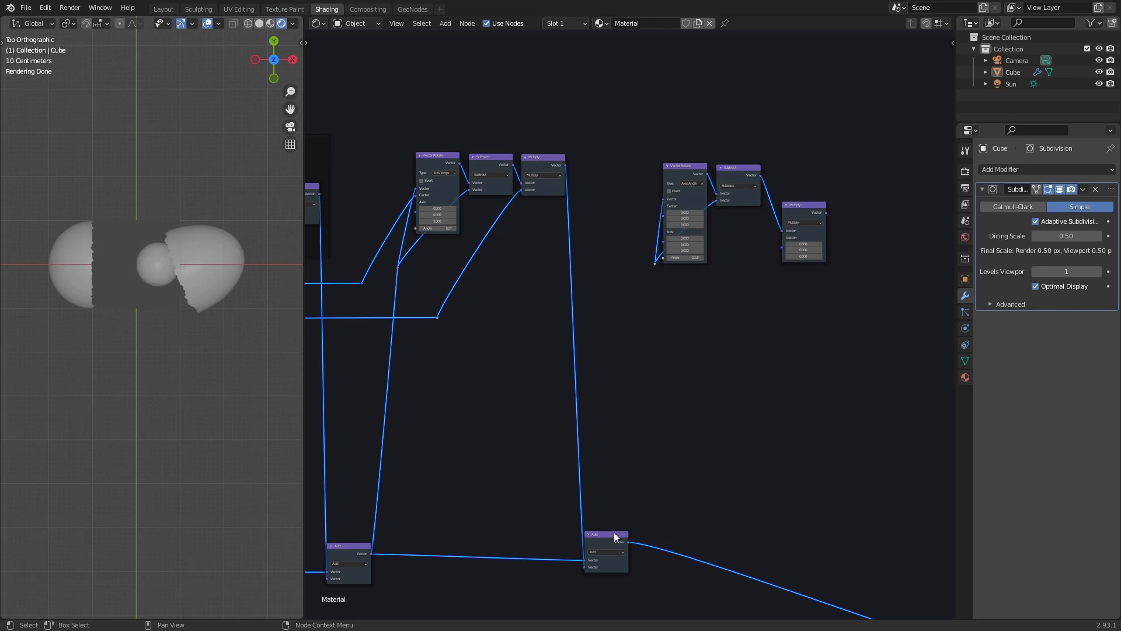
left_click_drag(614, 532, 609, 530)
Frame the first duplicated Vector Rotate, Subtract, Multiply and reroute and label the frame "Left Shell Rotation on Z"
middle_click_drag(547, 275, 685, 352)
left_click_drag(521, 184, 748, 370)
key("ctrl+j")
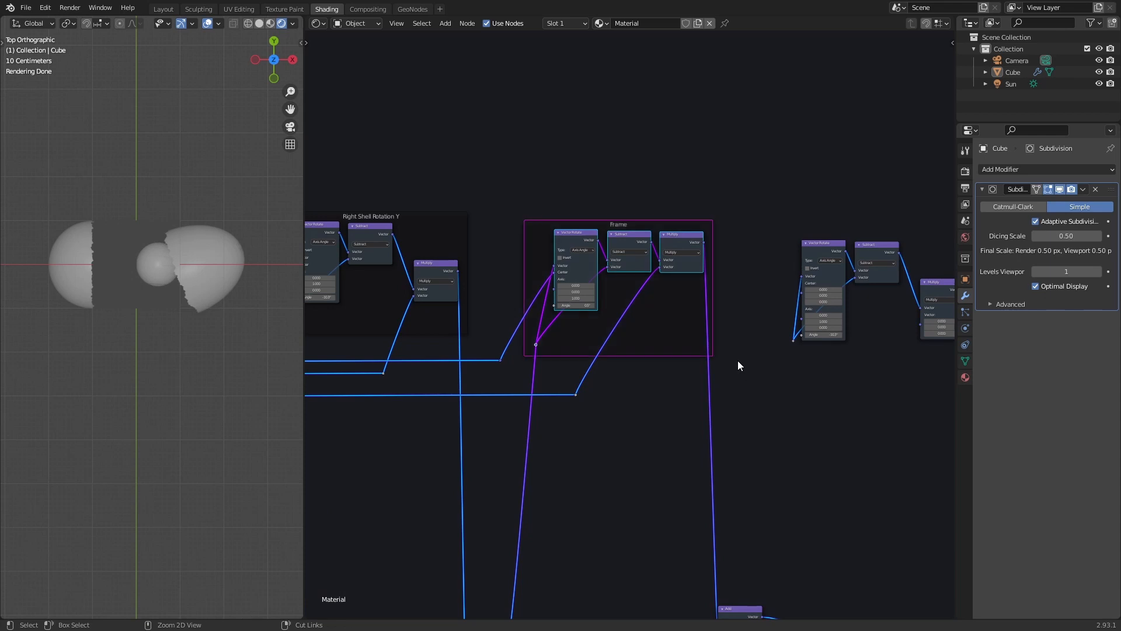
middle_click_drag(525, 183, 731, 182)
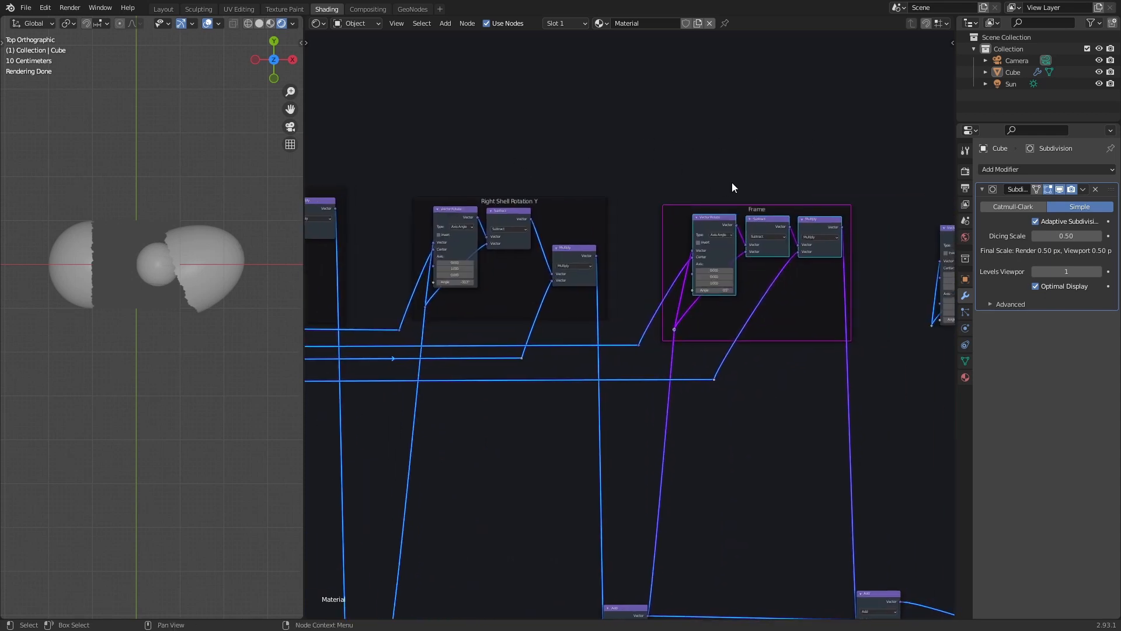
scroll(677, 210, "up", 2)
right_click(621, 238)
left_click(620, 237)
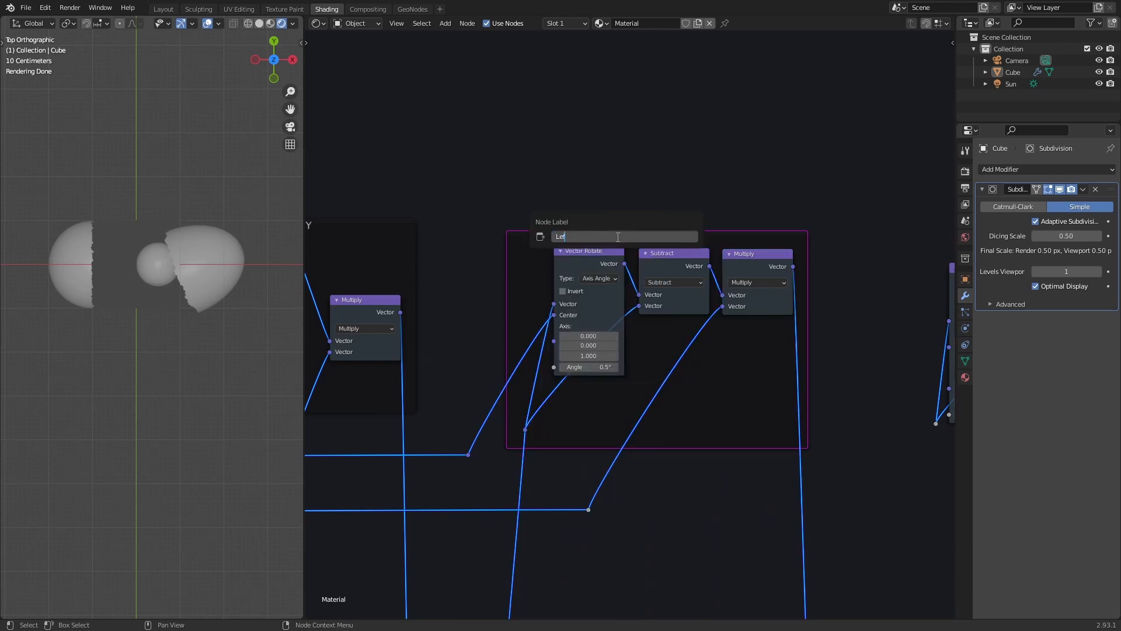
type("Left Shell Rotation on Z")
key("Return")
Connect the last Add node's output to the reroute feeding the second duplicated rotation group
scroll(700, 303, "down", 7)
middle_click_drag(700, 304, 483, 257)
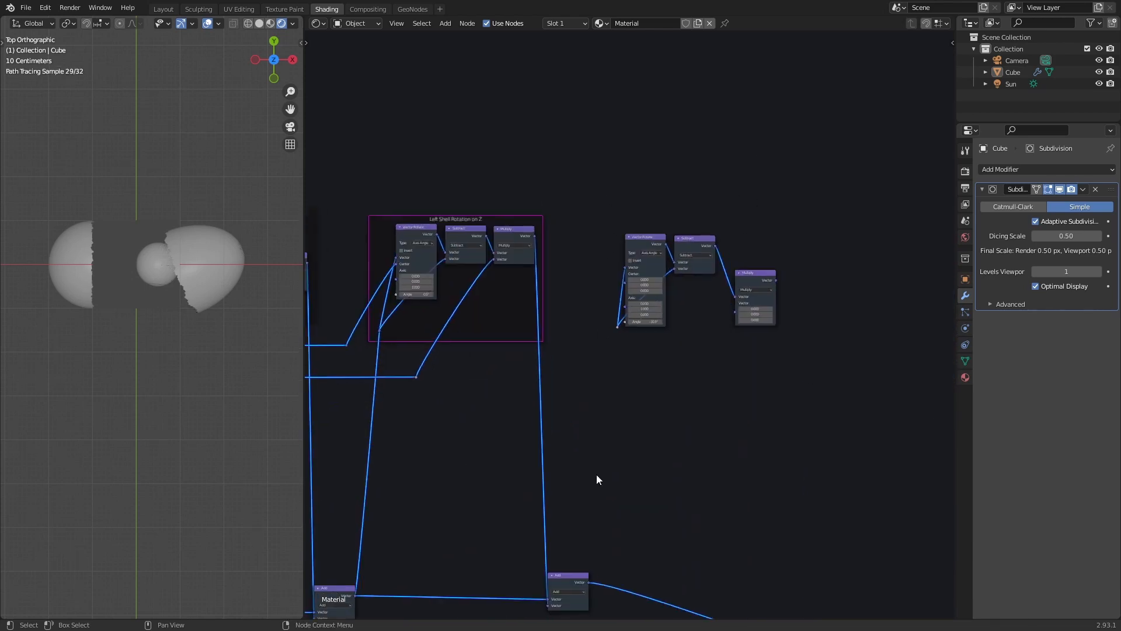
left_click_drag(590, 579, 616, 327)
Connect the left movement reroute to the second duplicated Vector Rotate's Center and tidy the link with another reroute
scroll(672, 350, "up", 5)
middle_click_drag(695, 345, 772, 305)
scroll(773, 305, "down", 2)
middle_click_drag(422, 355, 518, 349)
left_click_drag(428, 309, 780, 219)
right_click_drag(694, 255, 657, 238, "shift")
key("g")
left_click(739, 306)
middle_click_drag(875, 326, 689, 332)
scroll(650, 327, "up", 3)
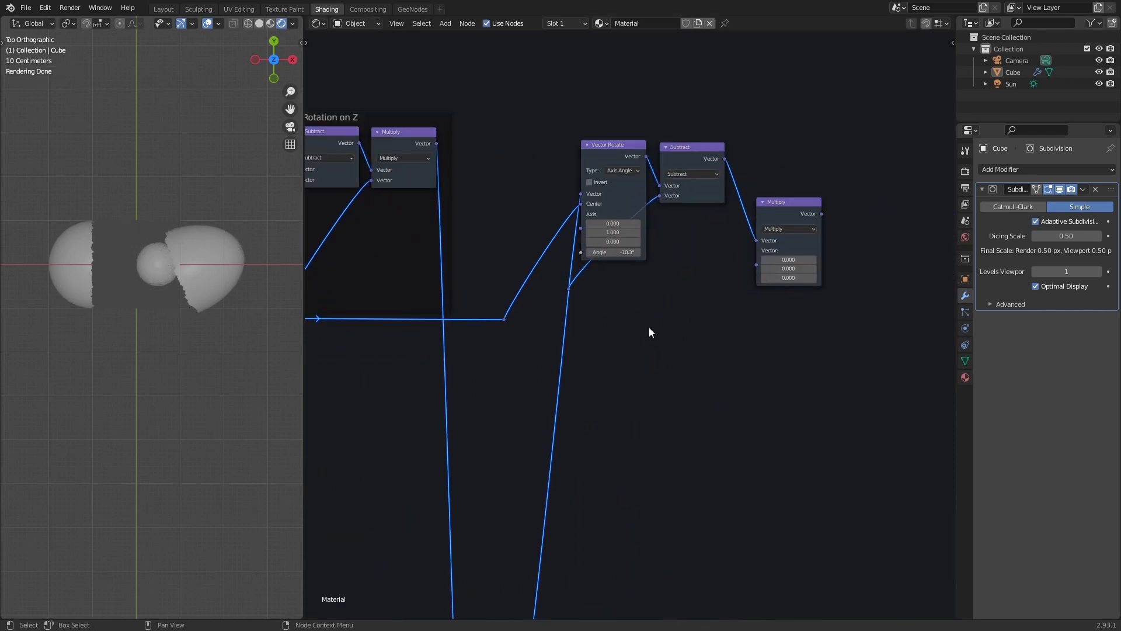
Connect the left shell mask reroute to the second duplicated group's Multiply, tidy the link with a reroute, and save the file
middle_click_drag(633, 265, 715, 300)
scroll(753, 333, "down", 1)
middle_click_drag(769, 353, 757, 260)
left_click_drag(841, 149, 837, 143)
scroll(759, 234, "down", 2)
middle_click_drag(680, 310, 744, 277)
left_click_drag(476, 262, 876, 173)
right_click_drag(534, 235, 547, 259, "shift")
key("g")
left_click(806, 272)
scroll(803, 295, "down", 1)
middle_click_drag(801, 306, 681, 313)
left_click_drag(733, 172, 732, 167)
scroll(641, 327, "down", 4)
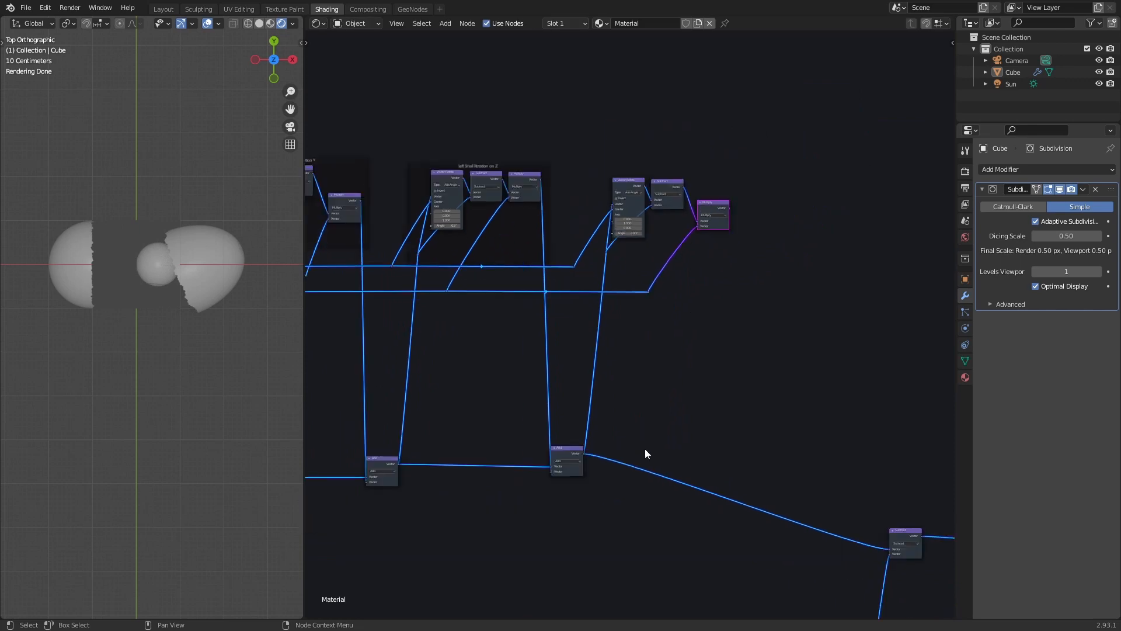
key("ctrl+s")
Duplicate the last Add node into the link before the final Subtract, feed it the second duplicated group's Multiply output, and save
scroll(721, 461, "down", 7)
middle_click_drag(733, 467, 679, 394)
scroll(676, 299, "up", 5)
left_click(519, 383)
key("shift+d")
left_click(708, 374)
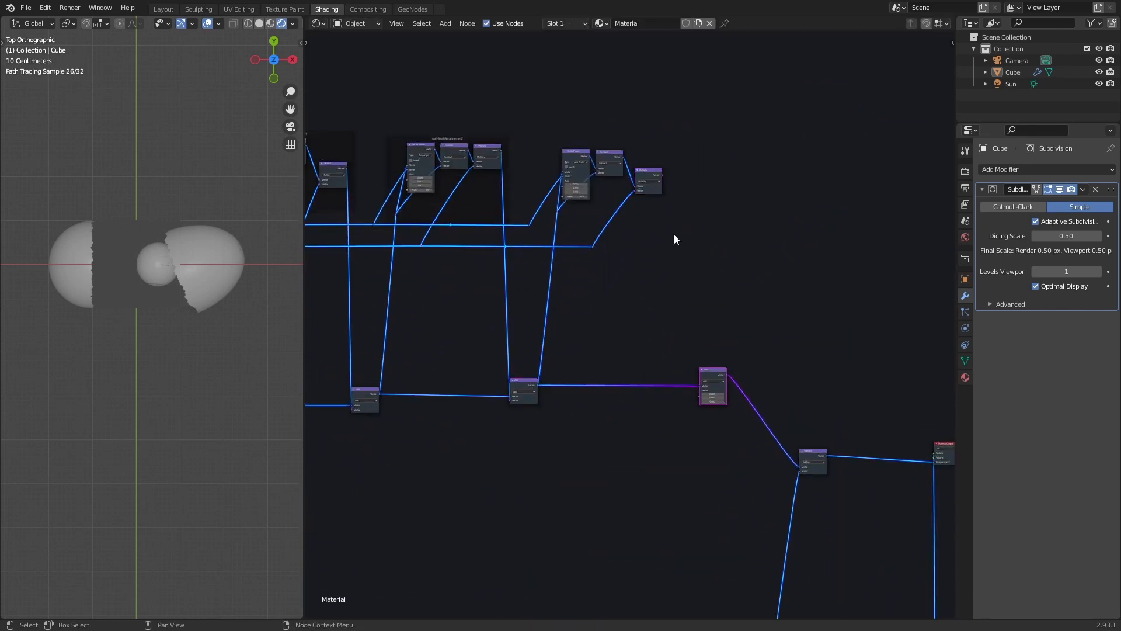
left_click_drag(662, 174, 702, 395)
key("ctrl+s")
Examine the two egg shells from the front and in perspective
scroll(687, 429, "down", 5)
middle_click_drag(680, 438, 639, 262)
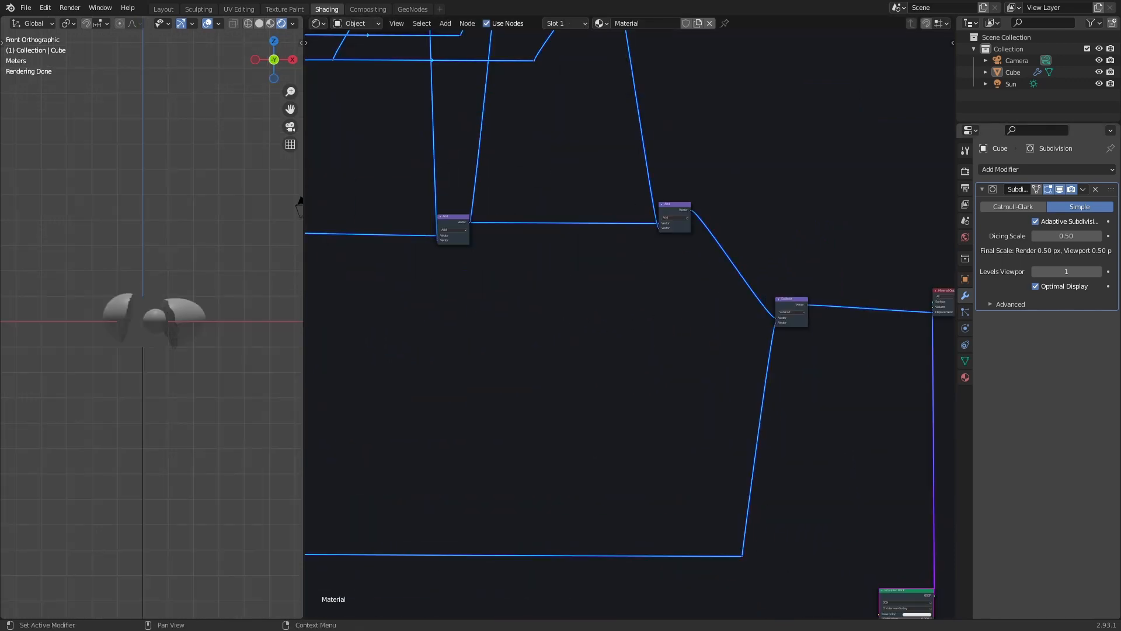
mouse_move(181, 292)
middle_mouse_down()
mouse_move(220, 316)
mouse_move(131, 272)
mouse_move(153, 293)
mouse_move(144, 283)
middle_mouse_up()
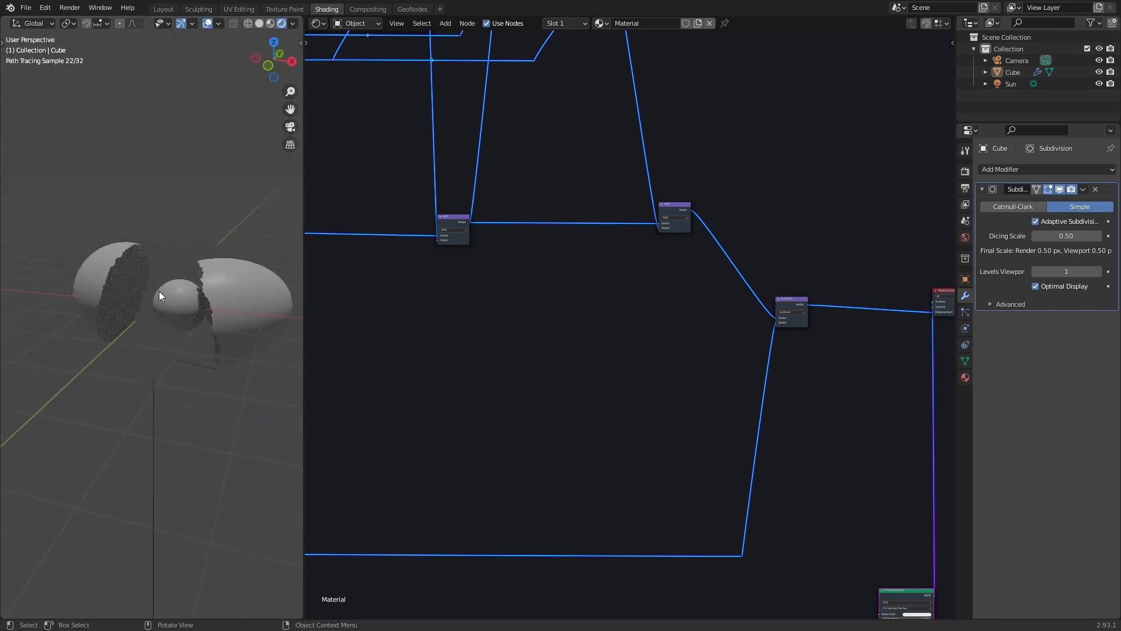
mouse_move(159, 291)
middle_mouse_down()
mouse_move(180, 276)
mouse_move(156, 279)
middle_mouse_up()
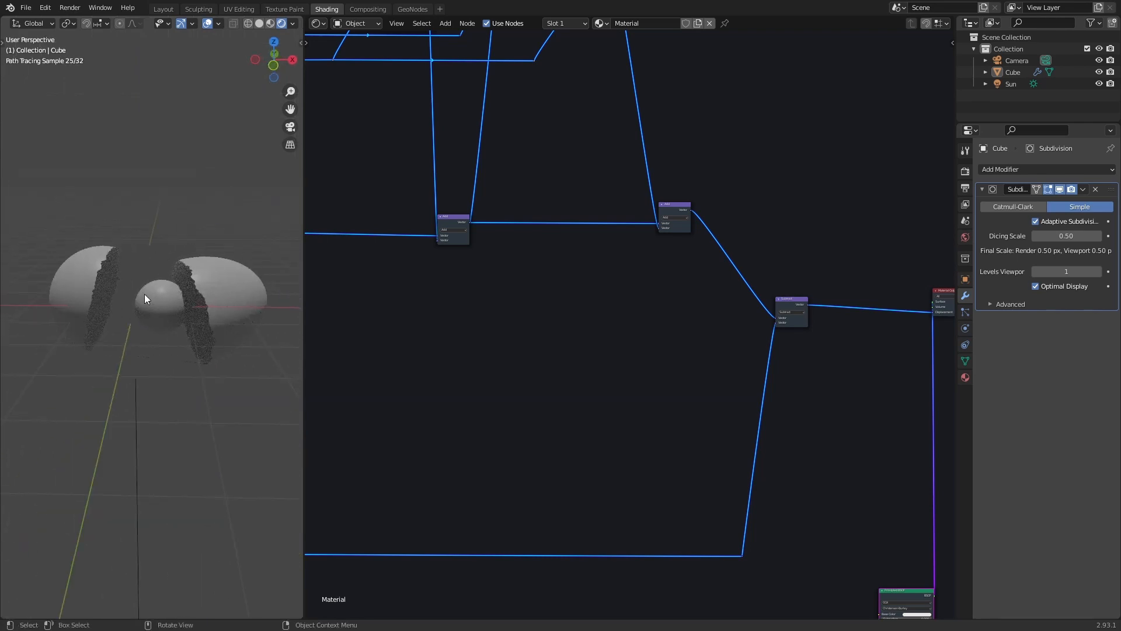